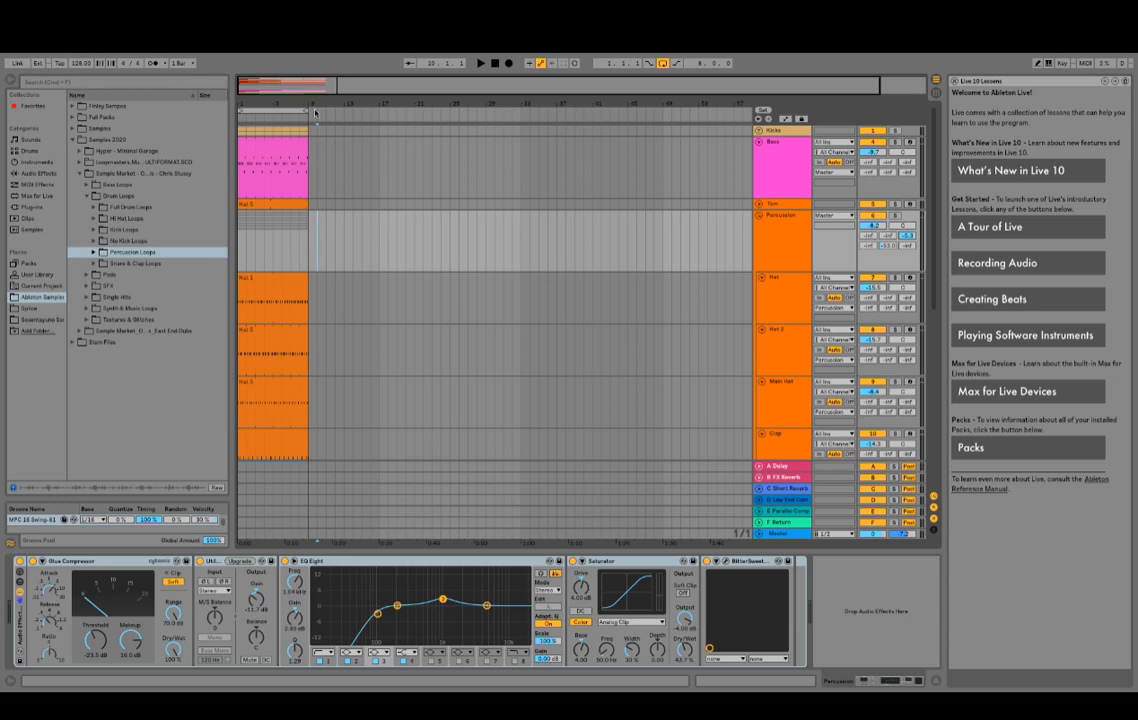
Step: Fold the Percussion group and inspect the MIDI notes of the clip on track 23
{"action": "left_click", "coordinate": [760, 216]}
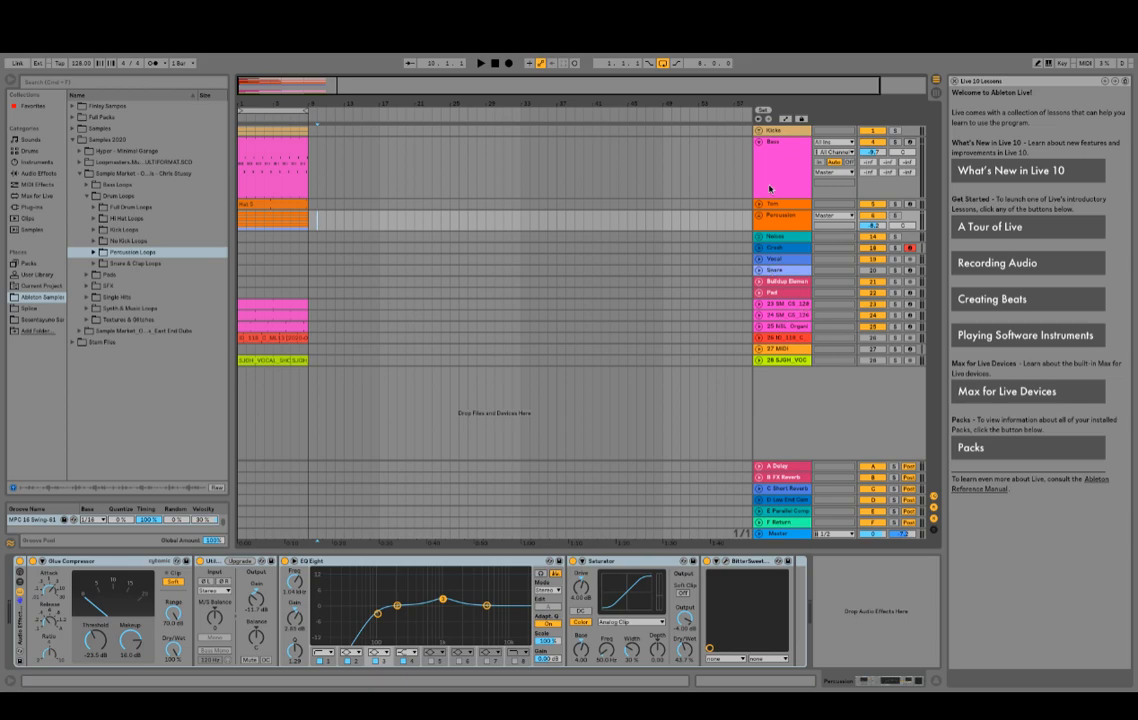
{"action": "double_click", "coordinate": [273, 303]}
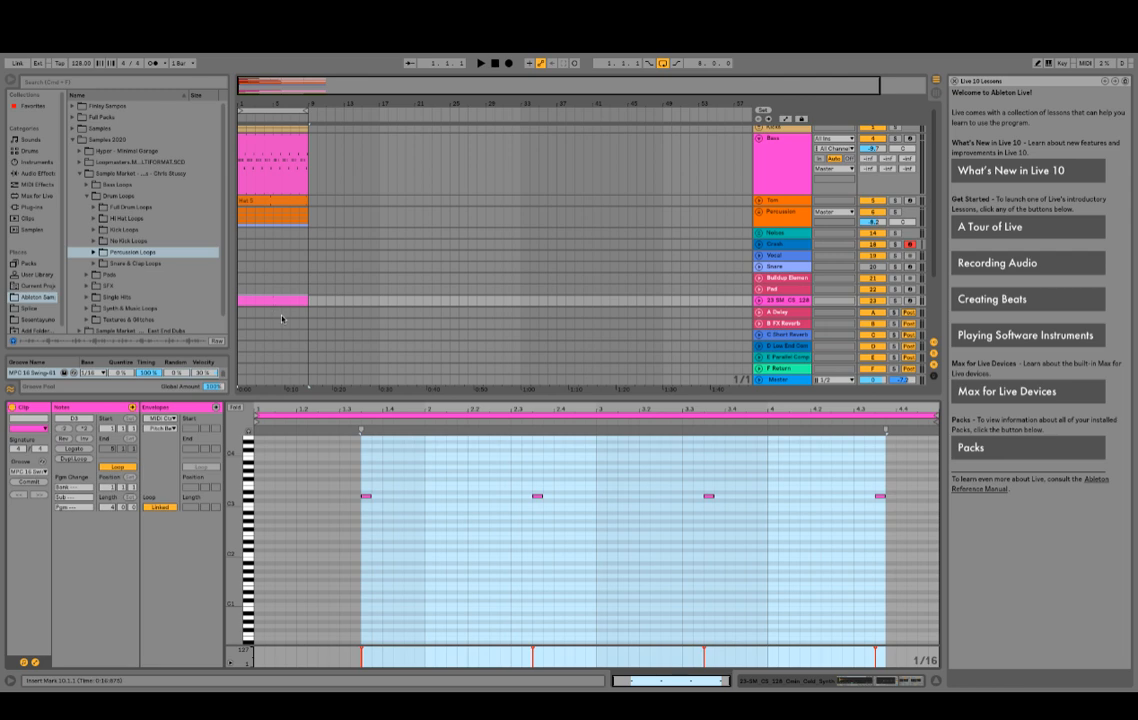
{"action": "left_click", "coordinate": [781, 234]}
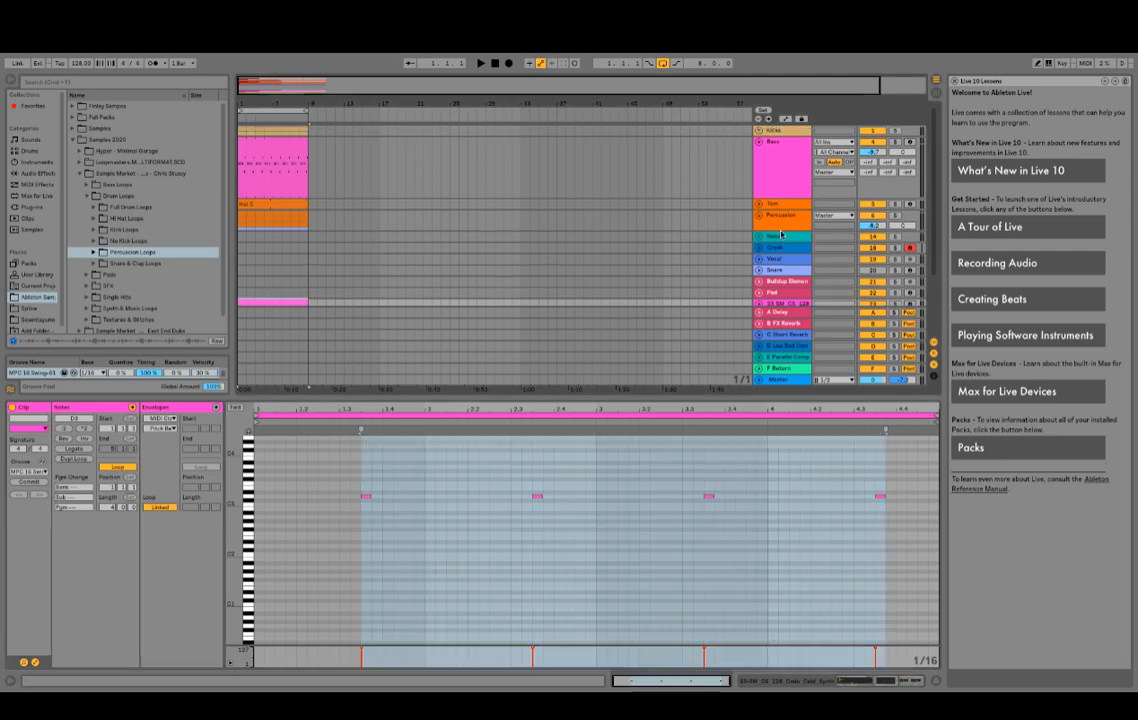
Step: Play the loop with the Kicks and Bass tracks muted and unfold the organ track 25 with its devices
{"action": "left_click", "coordinate": [772, 178]}
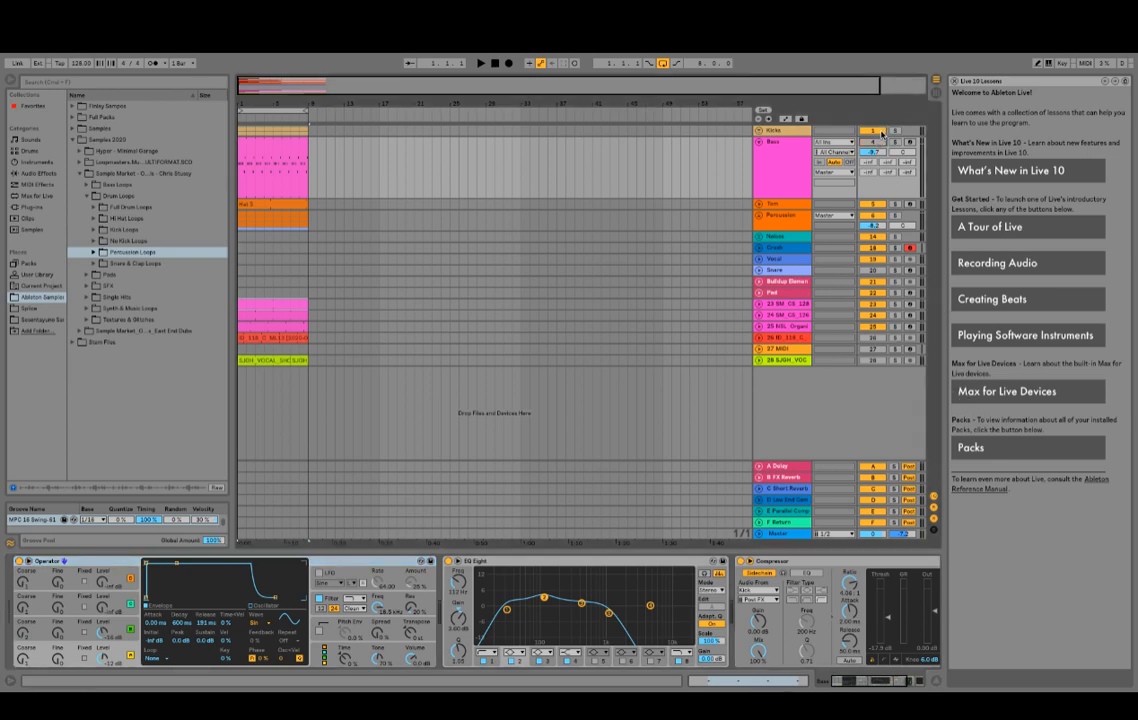
{"action": "key", "text": "space"}
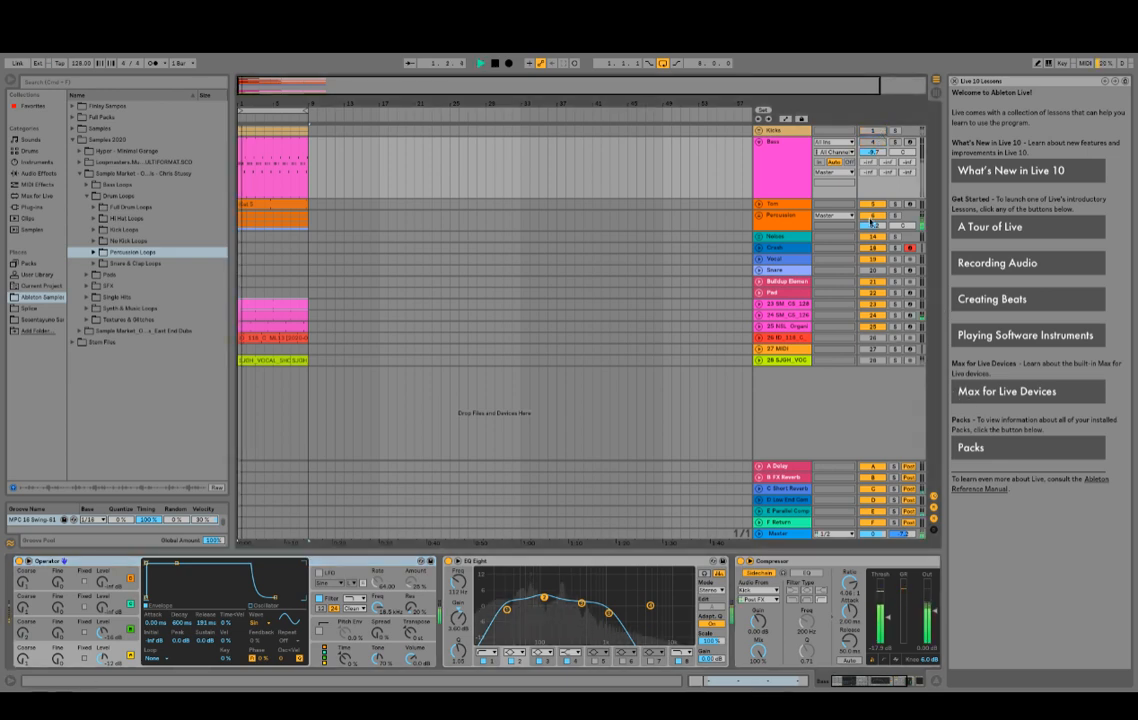
{"action": "left_click", "coordinate": [760, 327]}
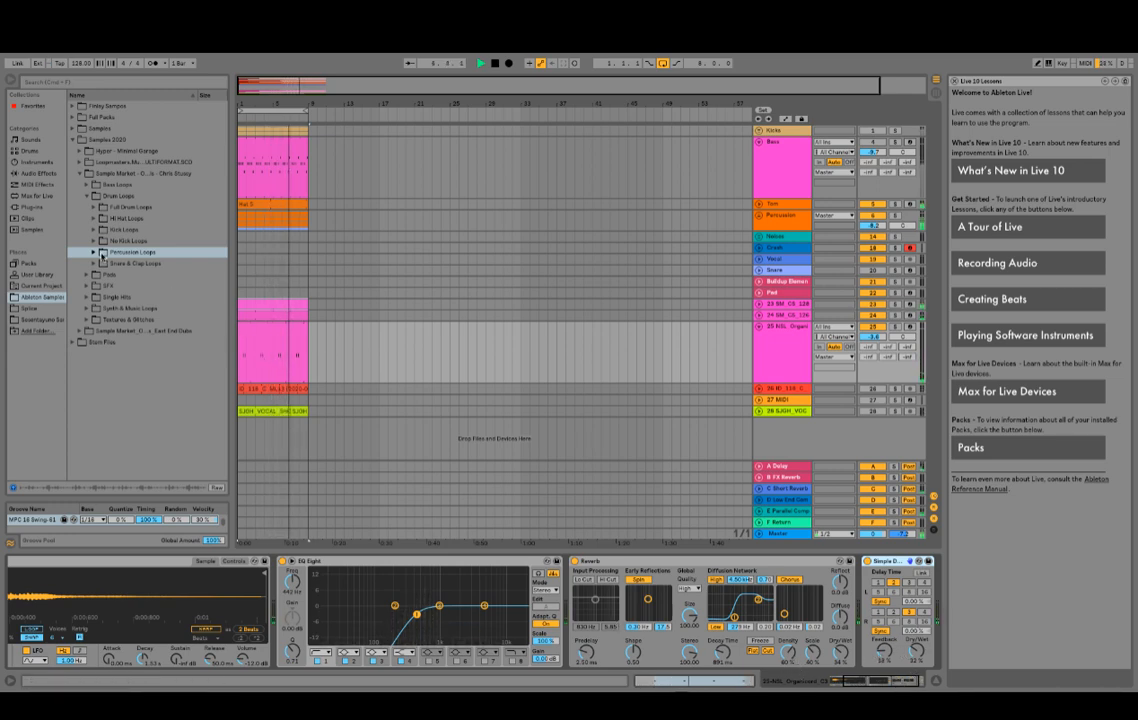
Step: Locate the Simple Delay and Reverb devices among the audio effects
{"action": "left_click", "coordinate": [47, 174]}
{"action": "scroll", "coordinate": [128, 391], "scroll_direction": "down", "scroll_amount": 3}
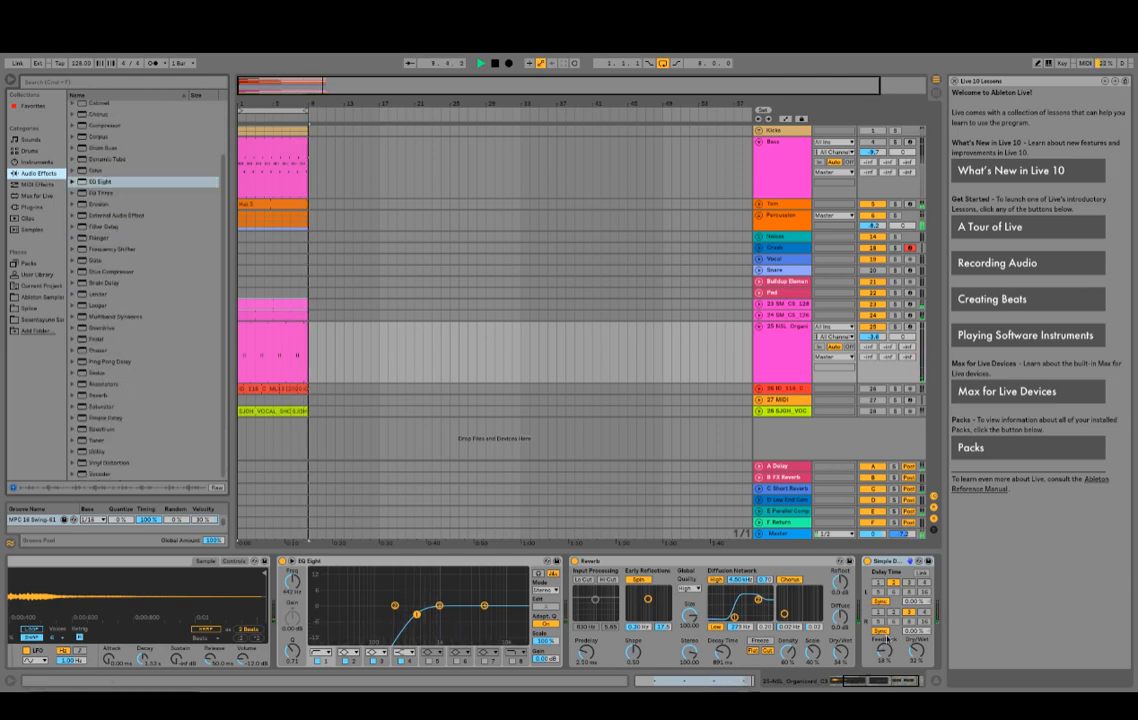
{"action": "left_click", "coordinate": [108, 417]}
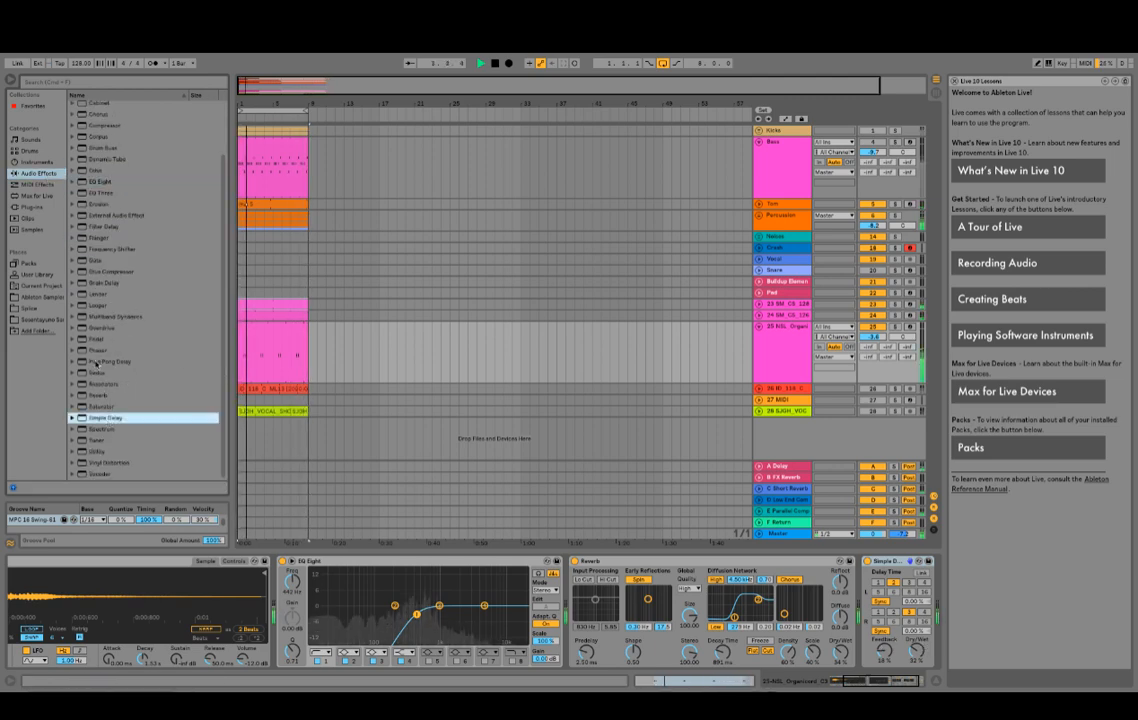
{"action": "left_click", "coordinate": [108, 396]}
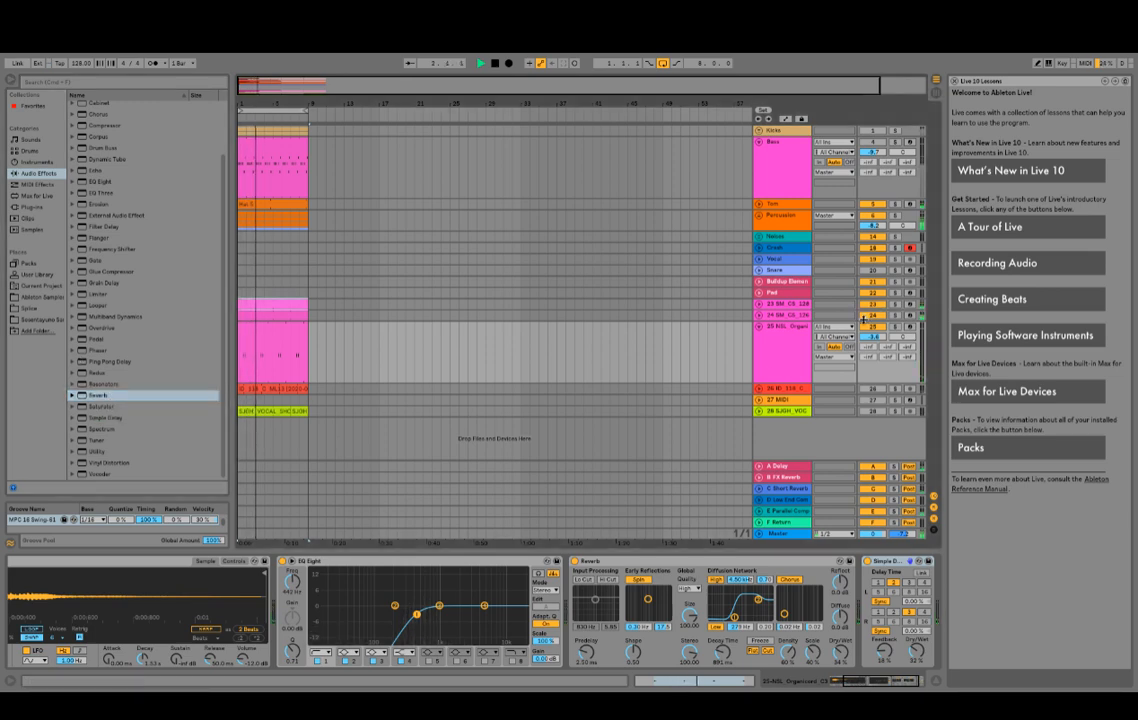
Step: Fold the organ track 25 and stop the playback
{"action": "left_click", "coordinate": [758, 329]}
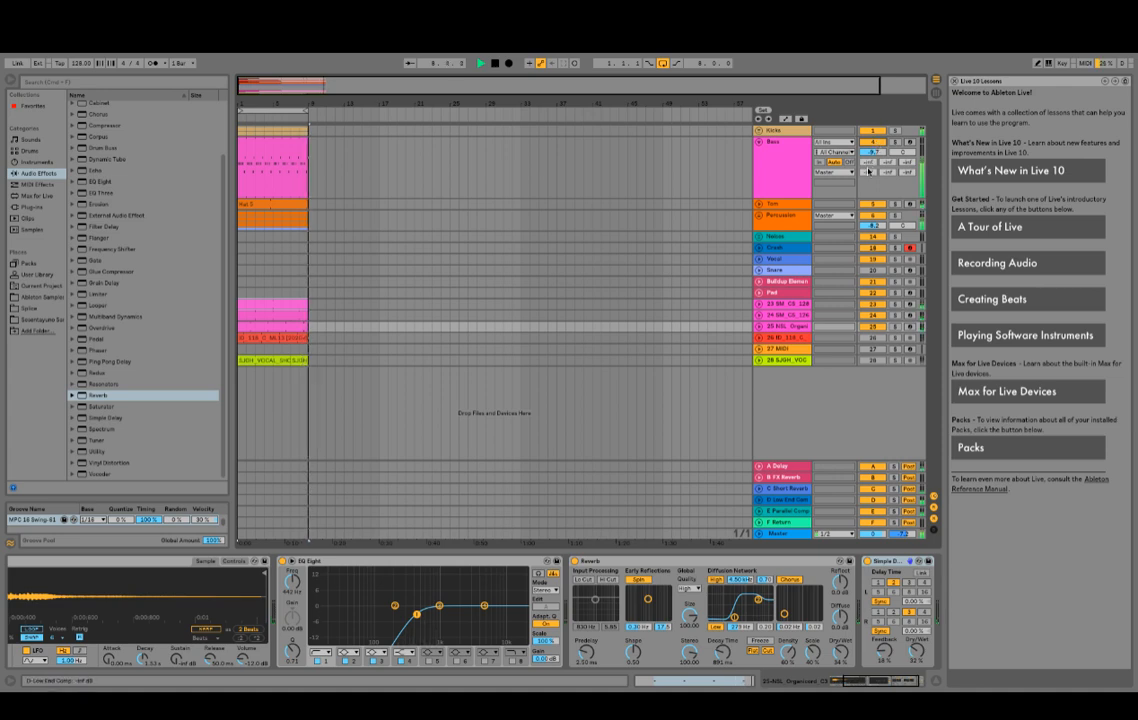
{"action": "key", "text": "space"}
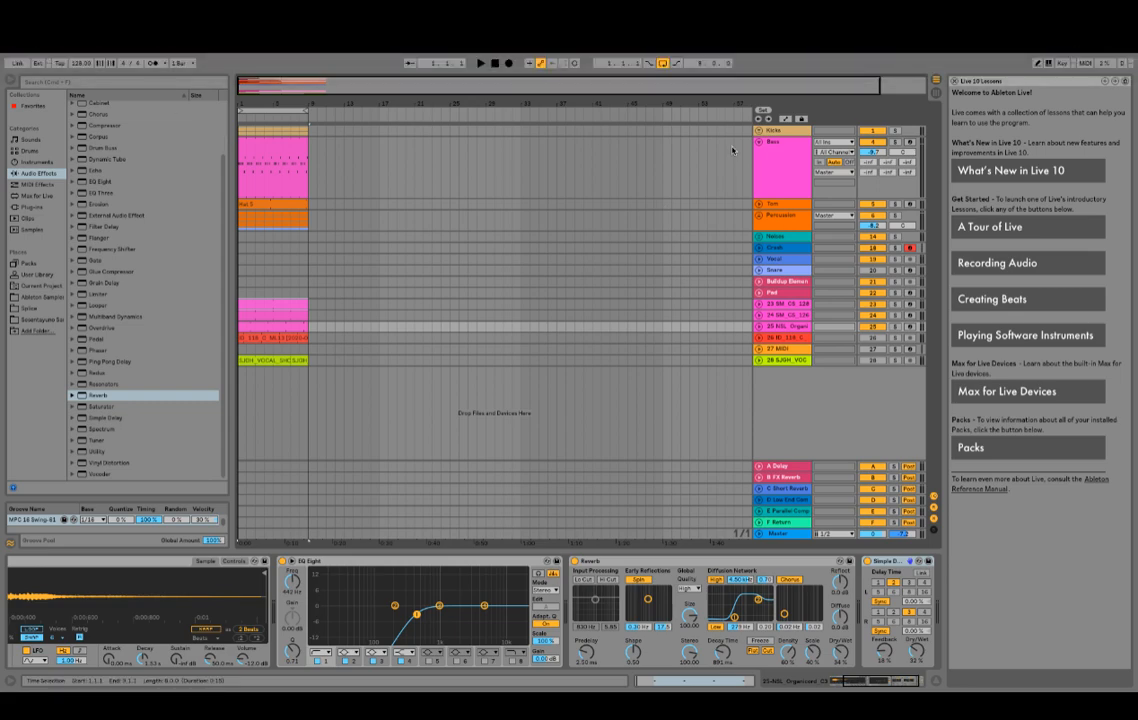
{"action": "left_click", "coordinate": [758, 142]}
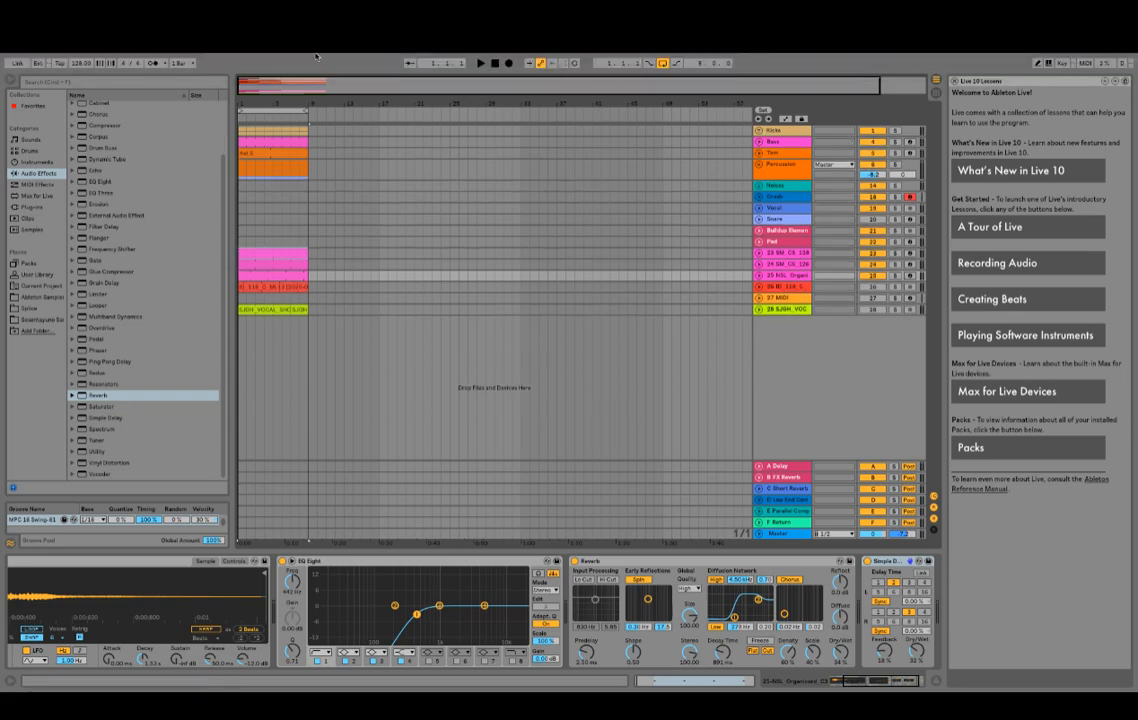
{"action": "left_click", "coordinate": [758, 142]}
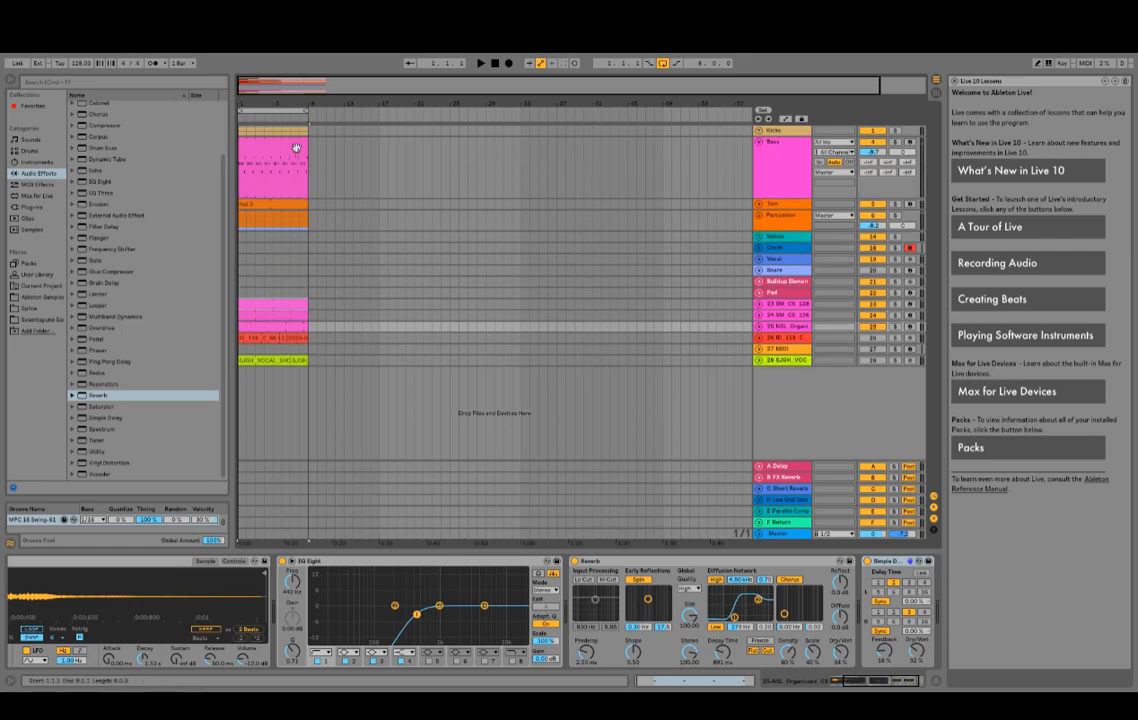
Step: Examine the MIDI notes of the Bass clip and the Bass track's device chain
{"action": "double_click", "coordinate": [272, 144]}
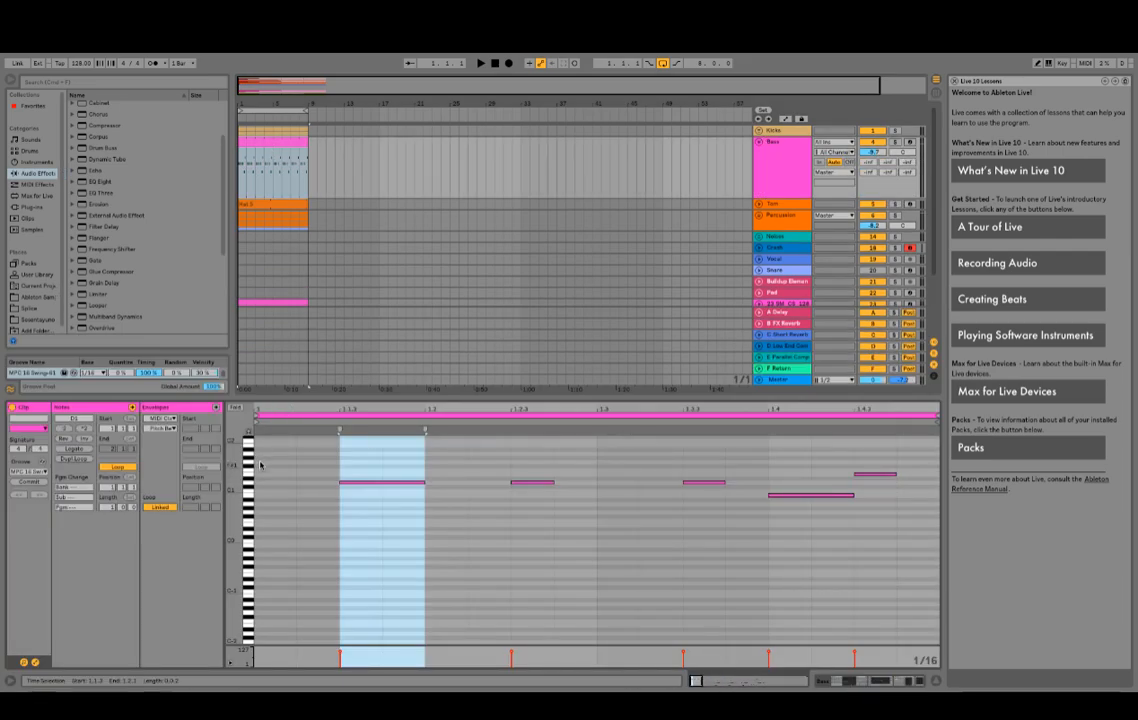
{"action": "left_click", "coordinate": [873, 678]}
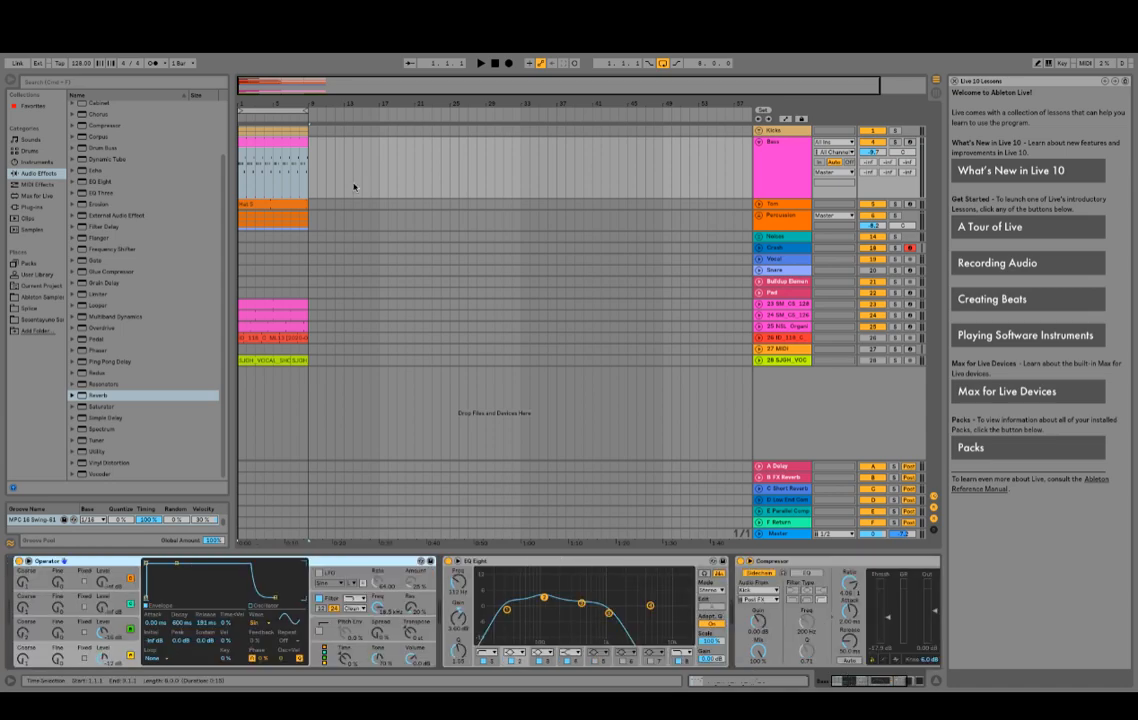
{"action": "double_click", "coordinate": [279, 141]}
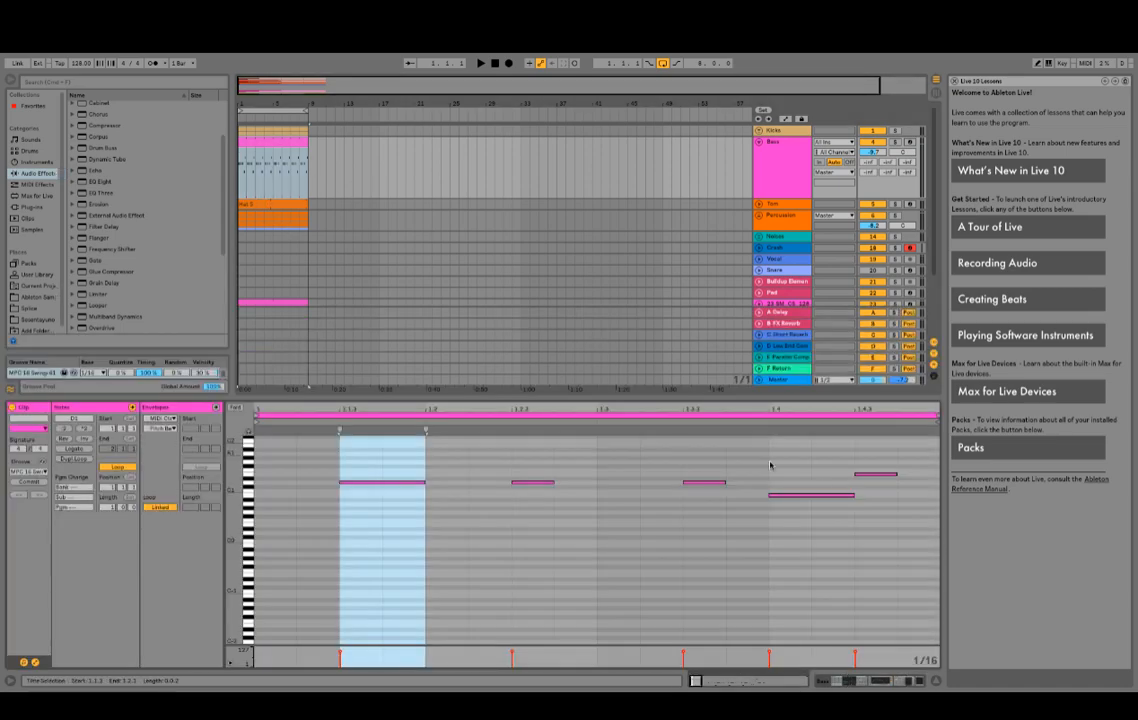
Step: Slightly lower the velocity of the Bass clip's note on beat 1.4 and play it with the Kicks and Bass tracks soloed
{"action": "left_click", "coordinate": [790, 497]}
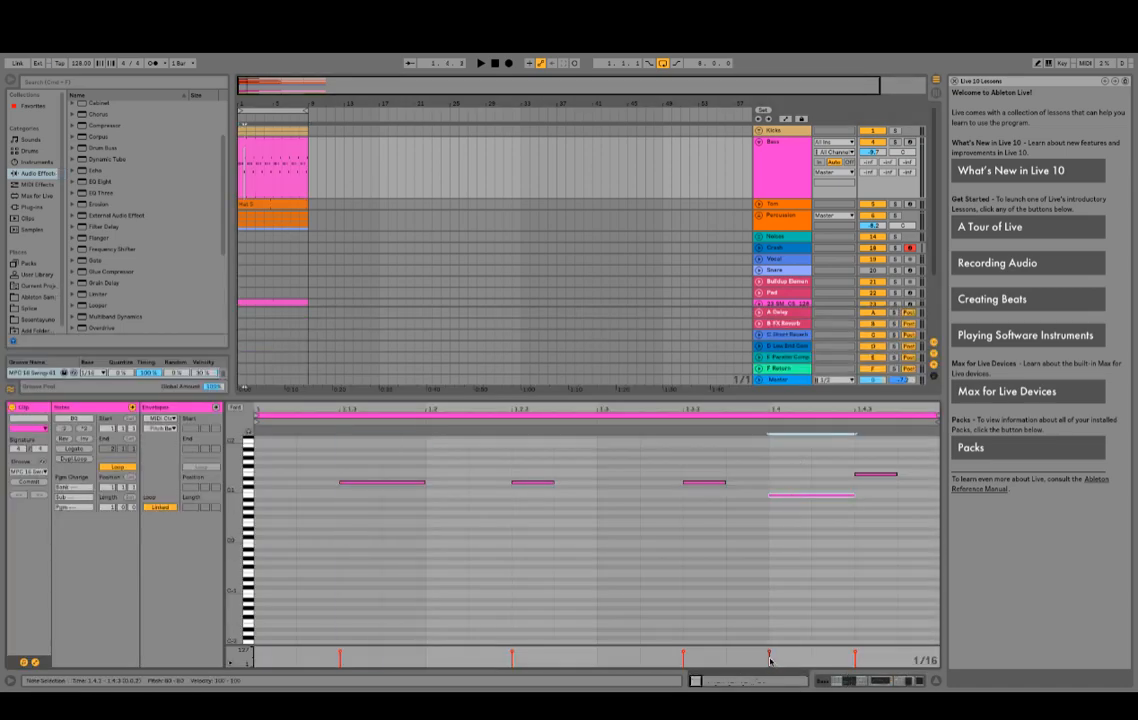
{"action": "left_click_drag", "start_coordinate": [770, 652], "coordinate": [770, 655]}
{"action": "key", "text": "space"}
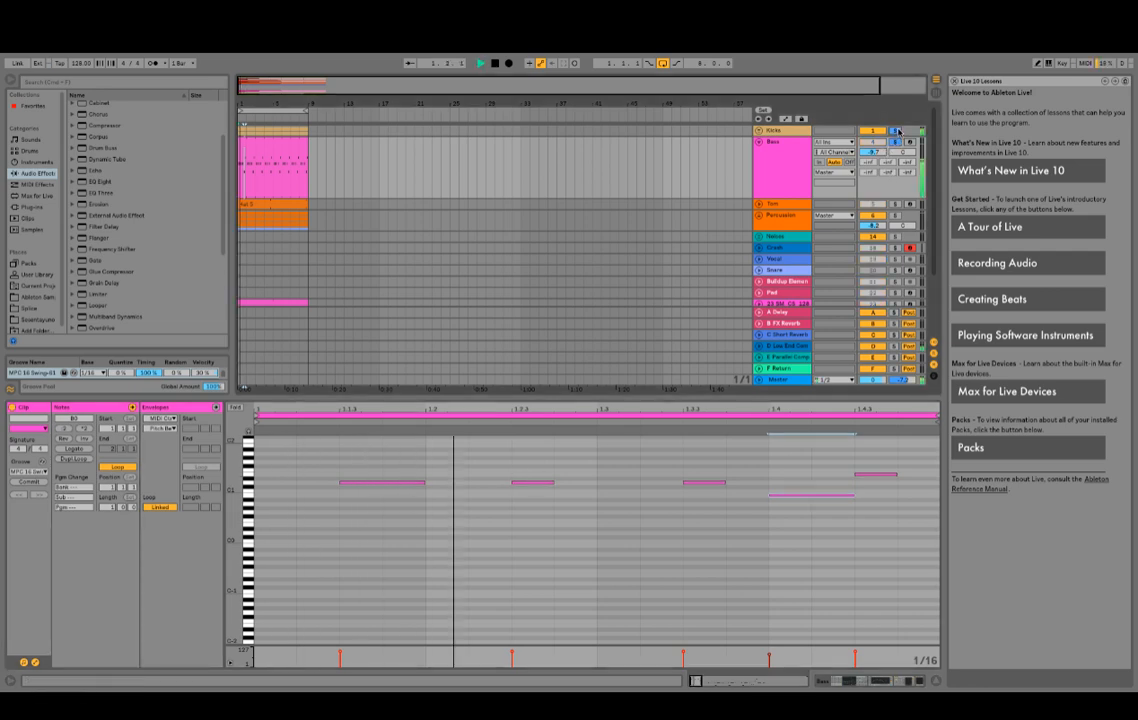
Step: Duplicate the Bass clip's loop to two bars and raise the first bar's note on beat 4 to D1
{"action": "left_click", "coordinate": [75, 459]}
{"action": "left_click_drag", "start_coordinate": [532, 495], "coordinate": [530, 473]}
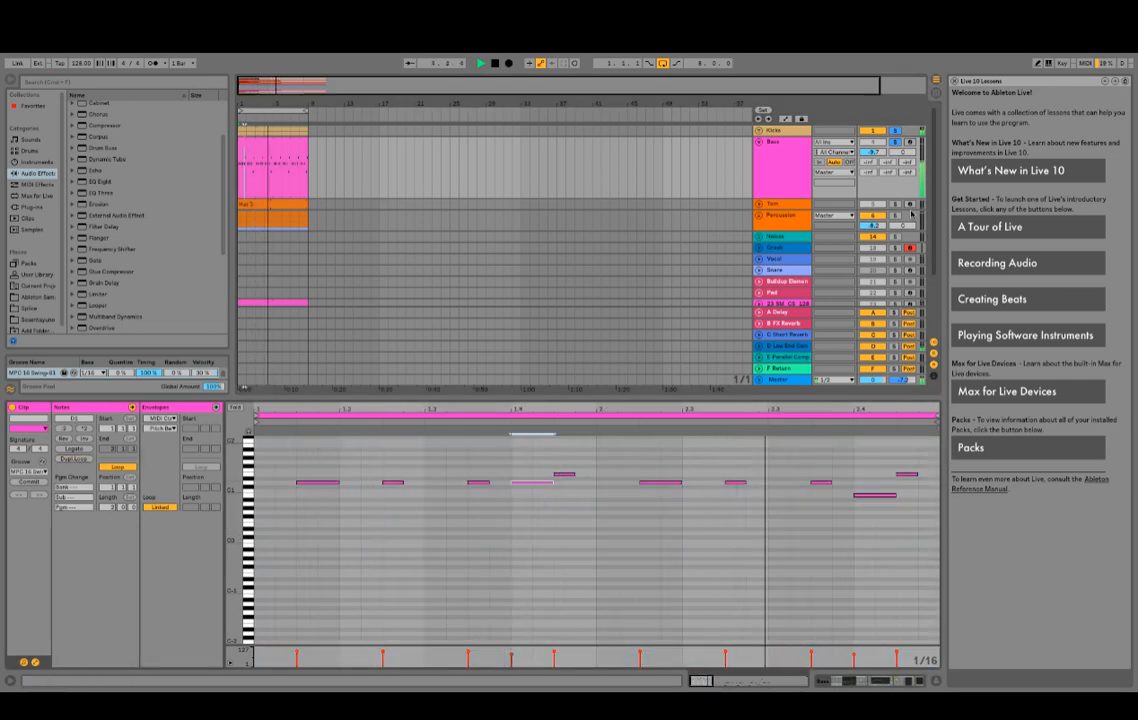
{"action": "key", "text": "space"}
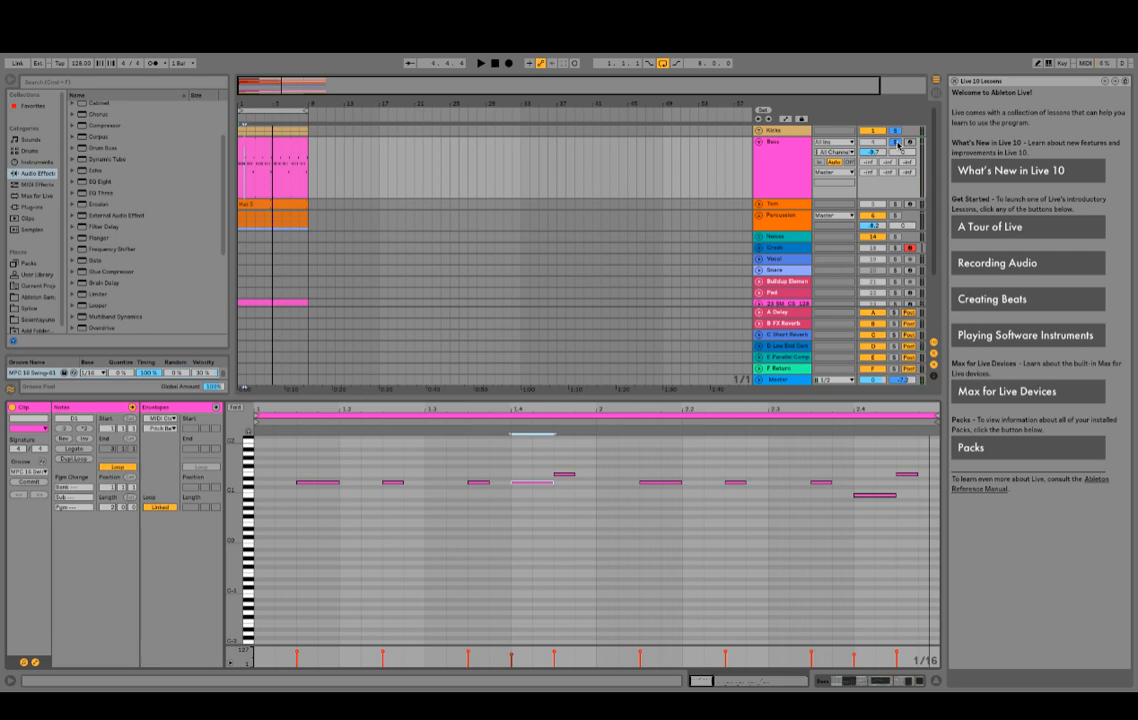
Step: Fold the Bass track and hide the clip view, briefly playing the full loop without solos
{"action": "left_click", "coordinate": [758, 143]}
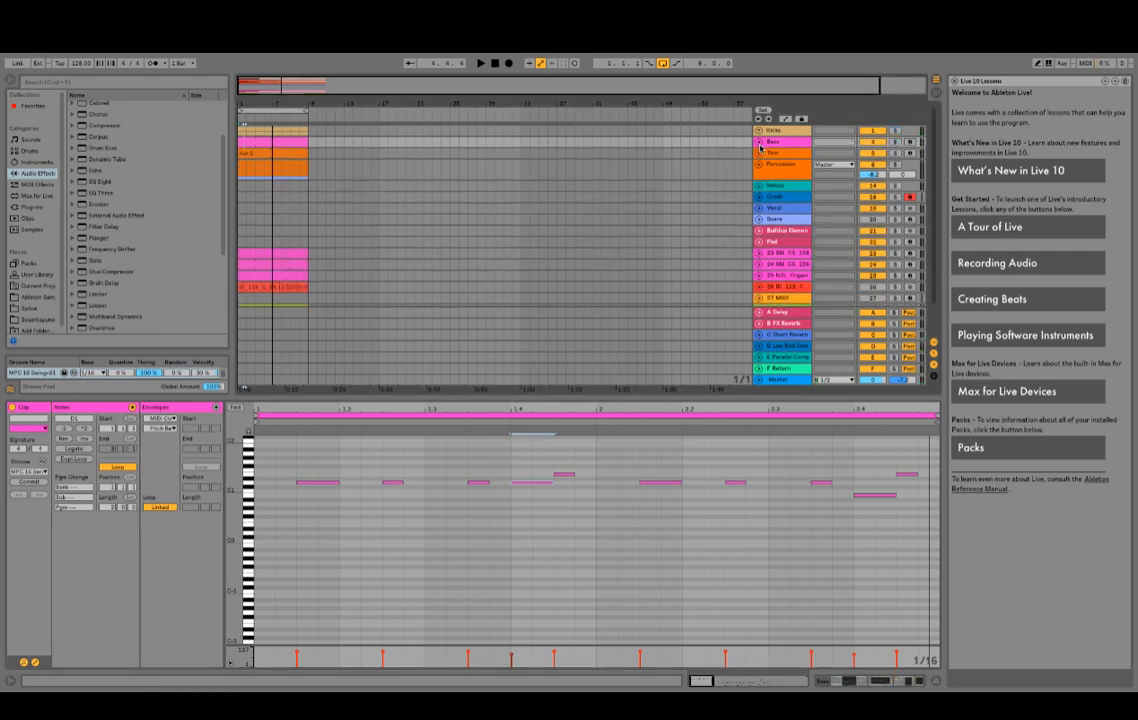
{"action": "scroll", "coordinate": [616, 186], "scroll_direction": "down", "scroll_amount": 2}
{"action": "scroll", "coordinate": [625, 205], "scroll_direction": "up", "scroll_amount": 2}
{"action": "left_click_drag", "start_coordinate": [652, 399], "coordinate": [562, 600]}
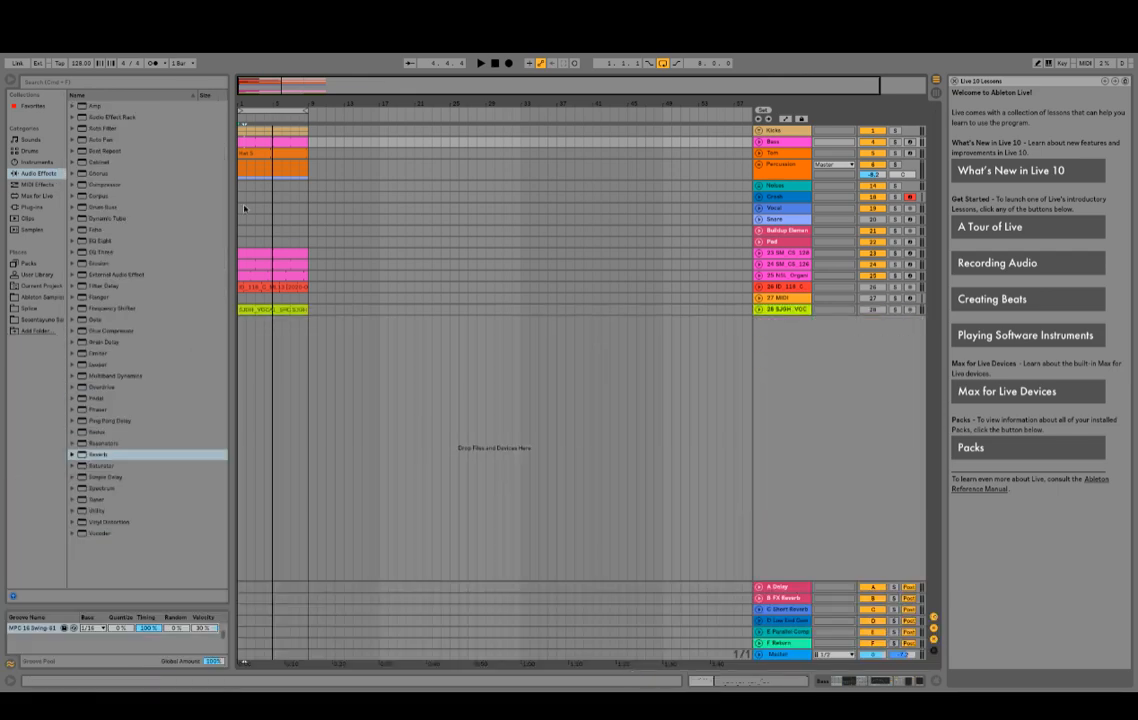
{"action": "key", "text": "space"}
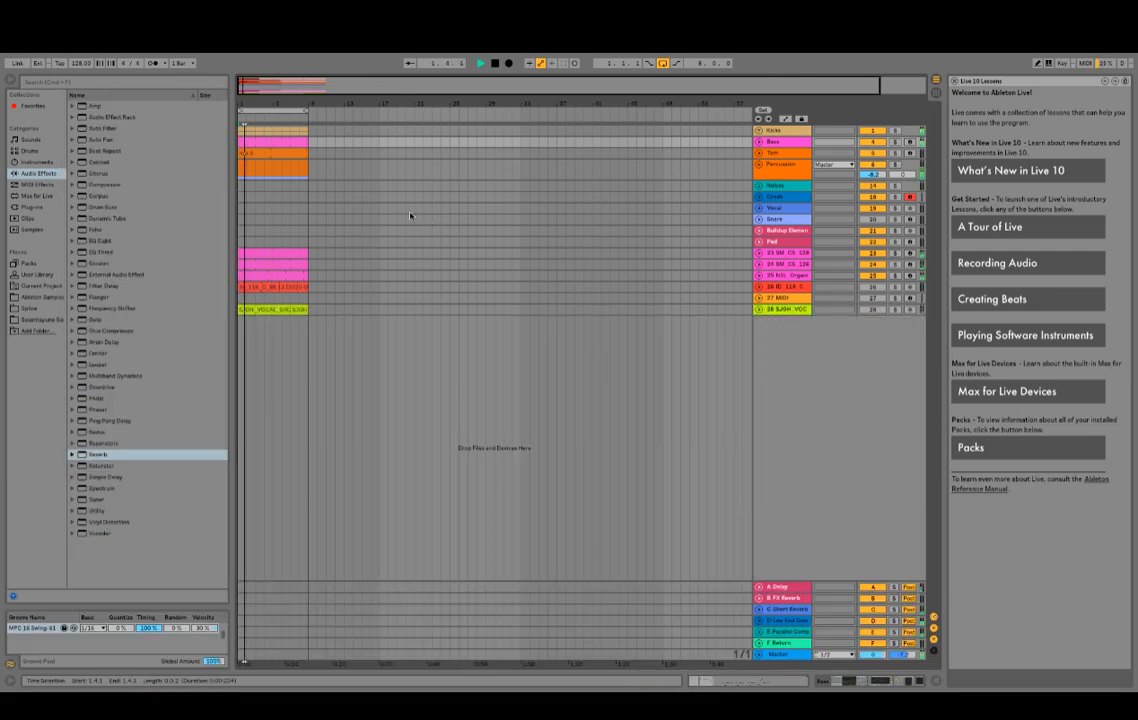
{"action": "key", "text": "space"}
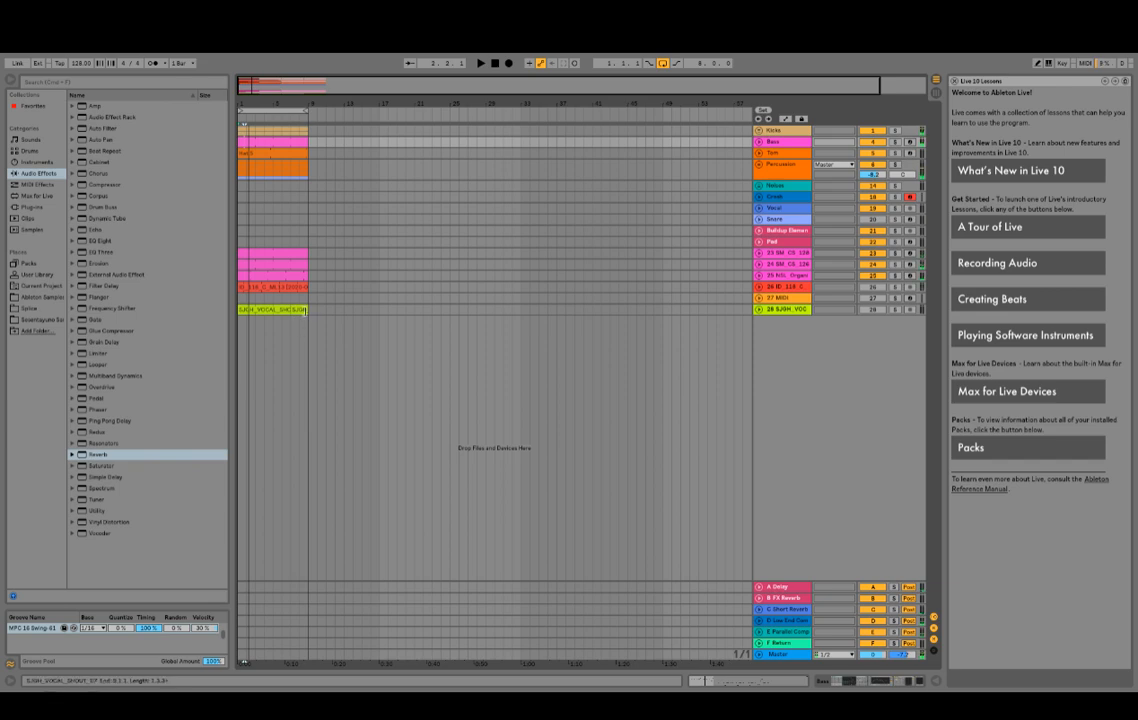
{"action": "left_click_drag", "start_coordinate": [310, 313], "coordinate": [240, 130]}
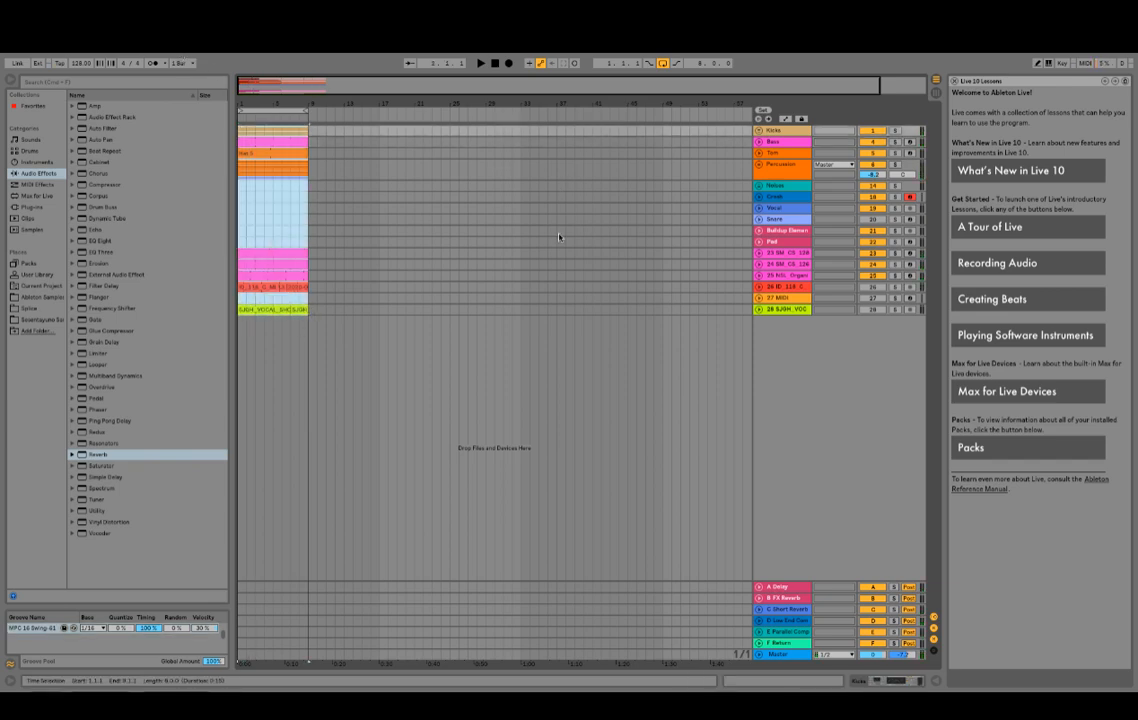
{"action": "left_click", "coordinate": [311, 366]}
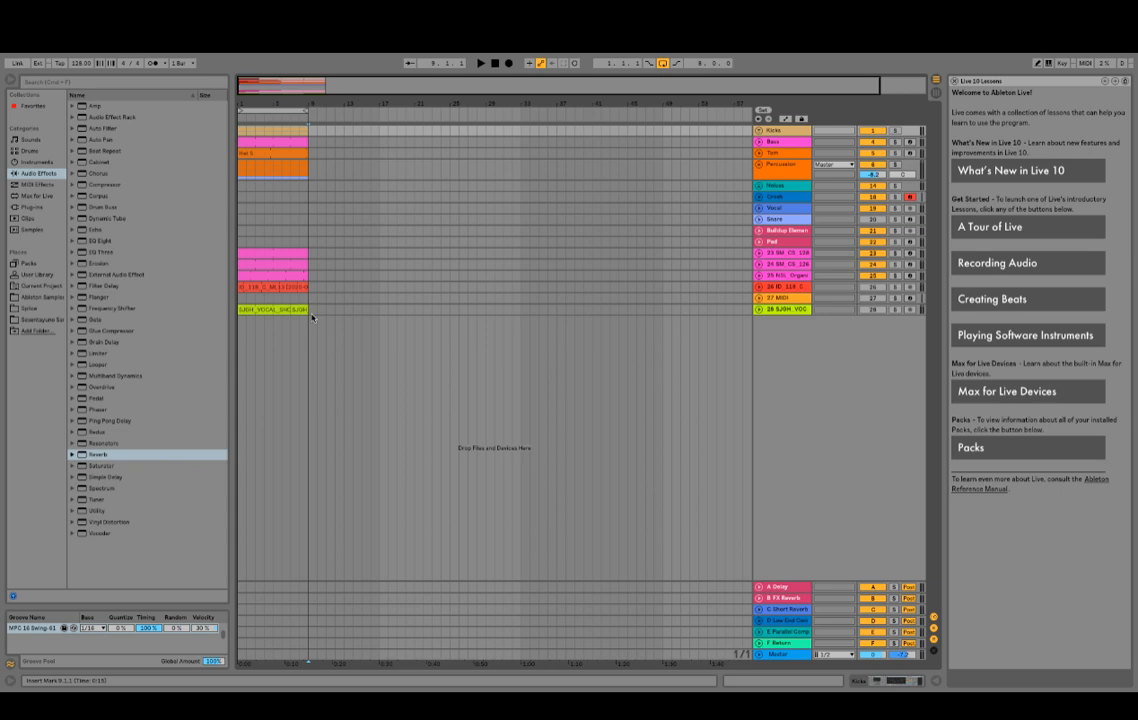
{"action": "left_click_drag", "start_coordinate": [312, 318], "coordinate": [236, 128]}
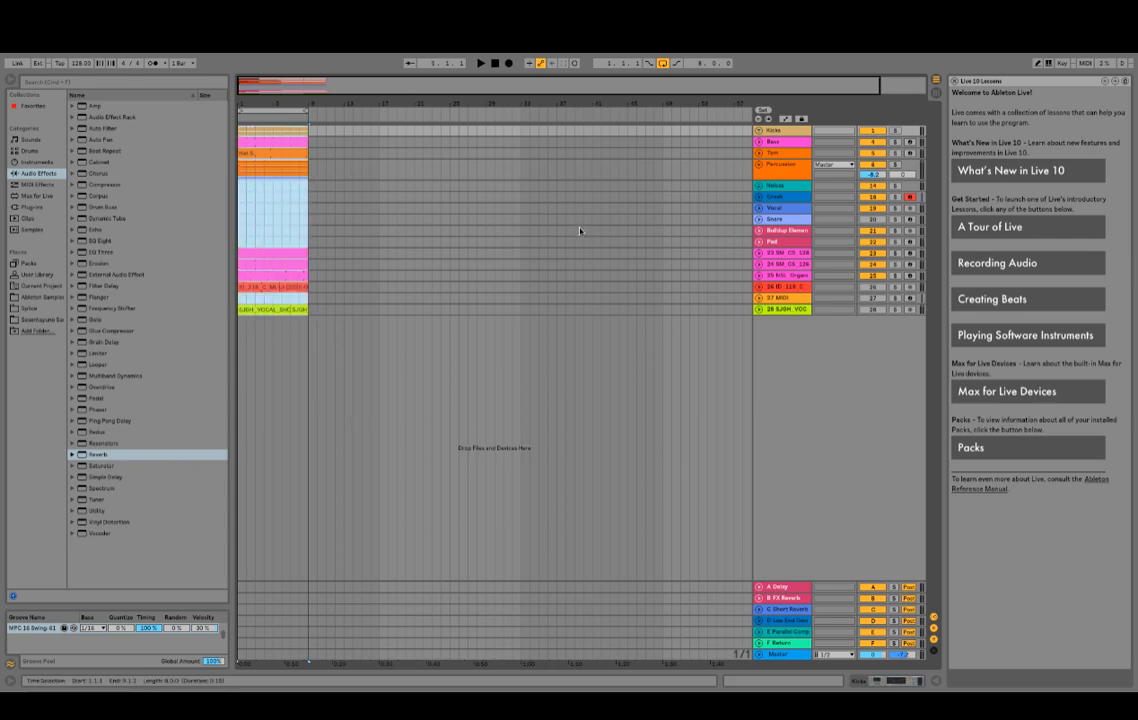
{"action": "left_click", "coordinate": [325, 309]}
{"action": "left_click_drag", "start_coordinate": [312, 310], "coordinate": [273, 130]}
{"action": "left_click", "coordinate": [308, 318]}
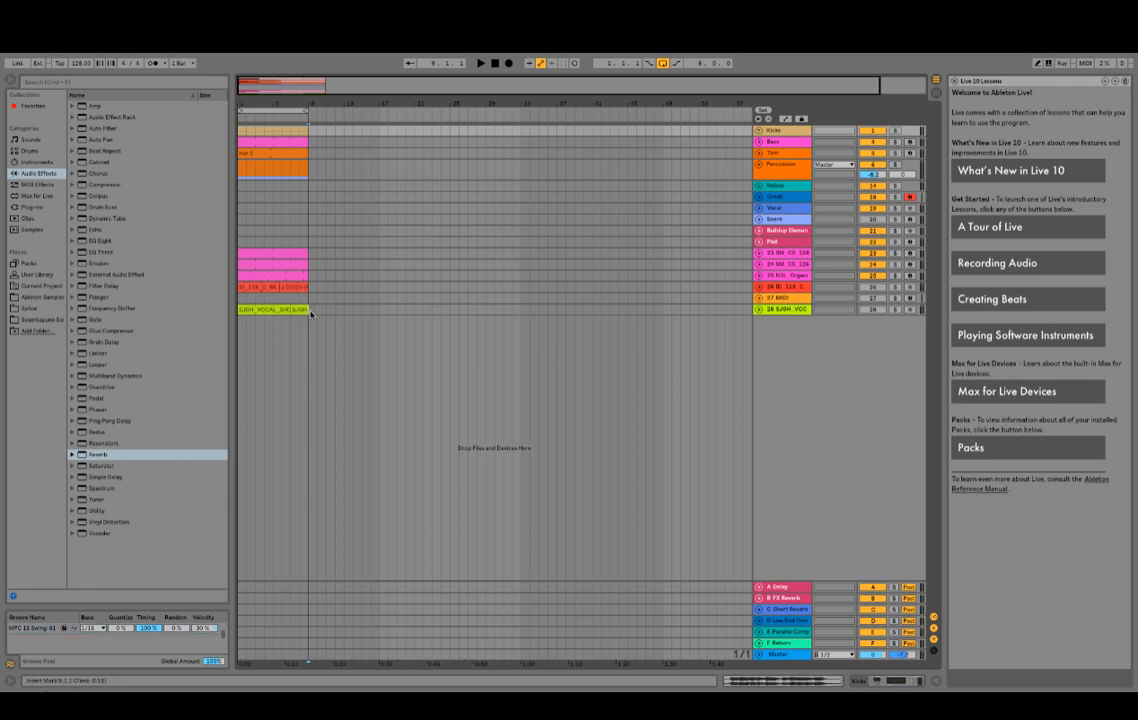
Step: Select the eight-bar loop across all tracks and duplicate it six times so the arrangement extends to bar 57
{"action": "left_click_drag", "start_coordinate": [310, 313], "coordinate": [234, 108]}
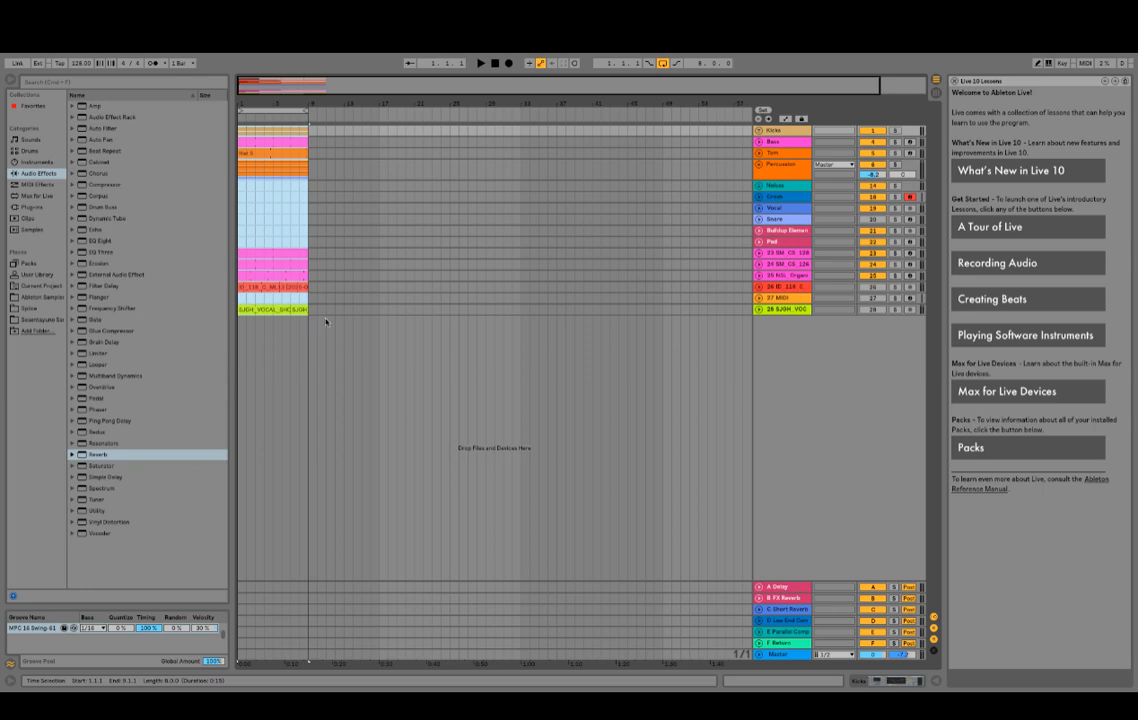
{"action": "key", "text": "ctrl+d"}
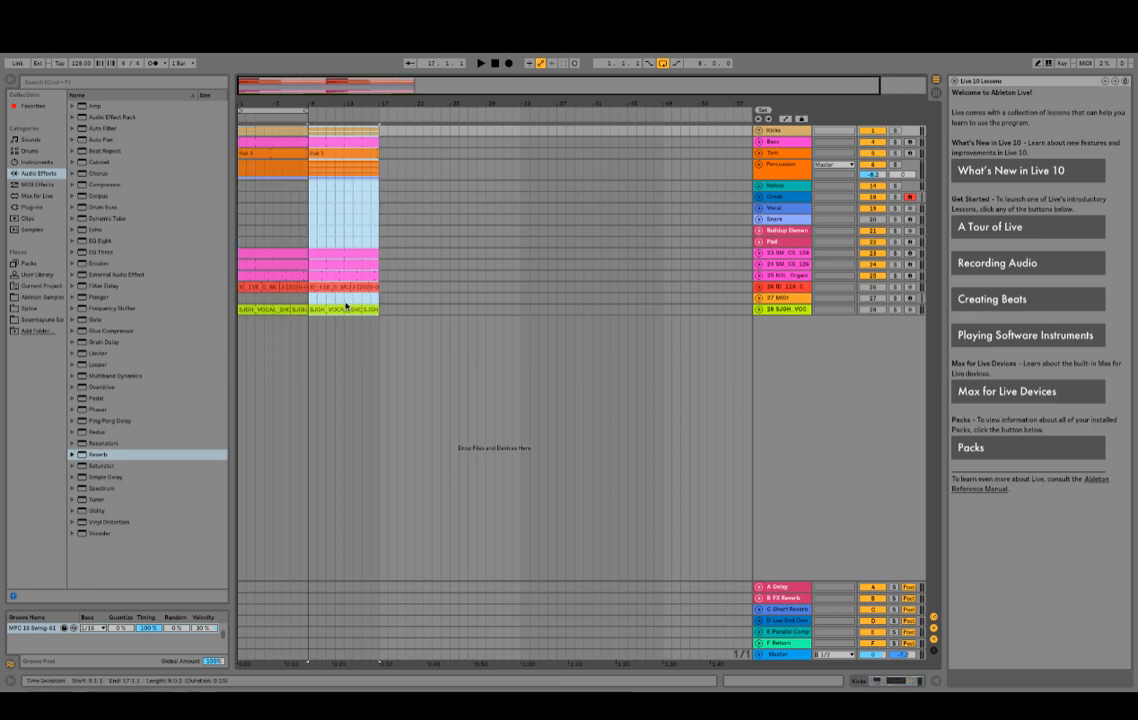
{"action": "right_click", "coordinate": [328, 190]}
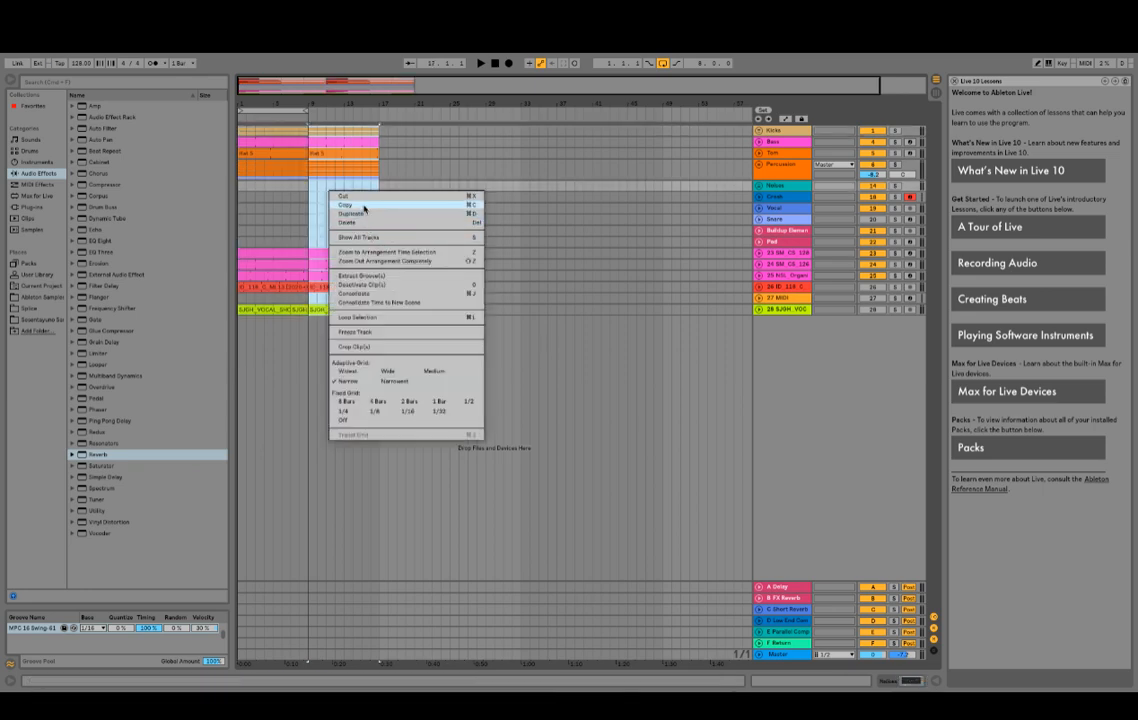
{"action": "left_click", "coordinate": [365, 215]}
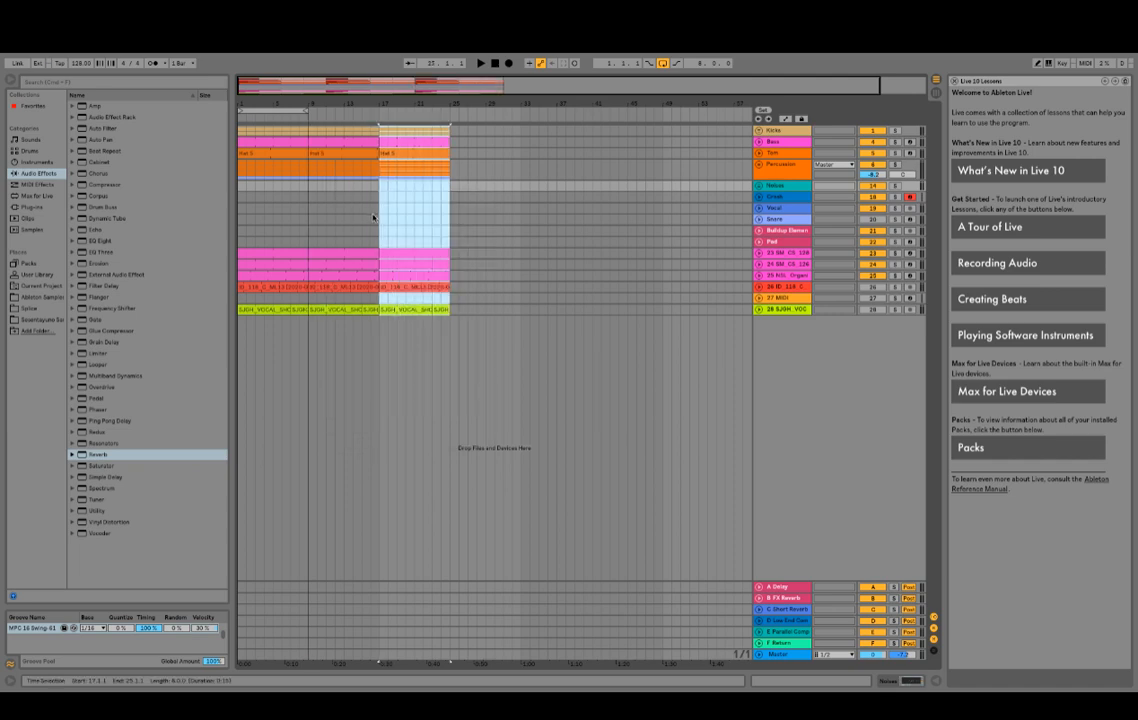
{"action": "key", "text": "ctrl+d"}
{"action": "key", "text": "ctrl+d"}
{"action": "key", "text": "ctrl+d"}
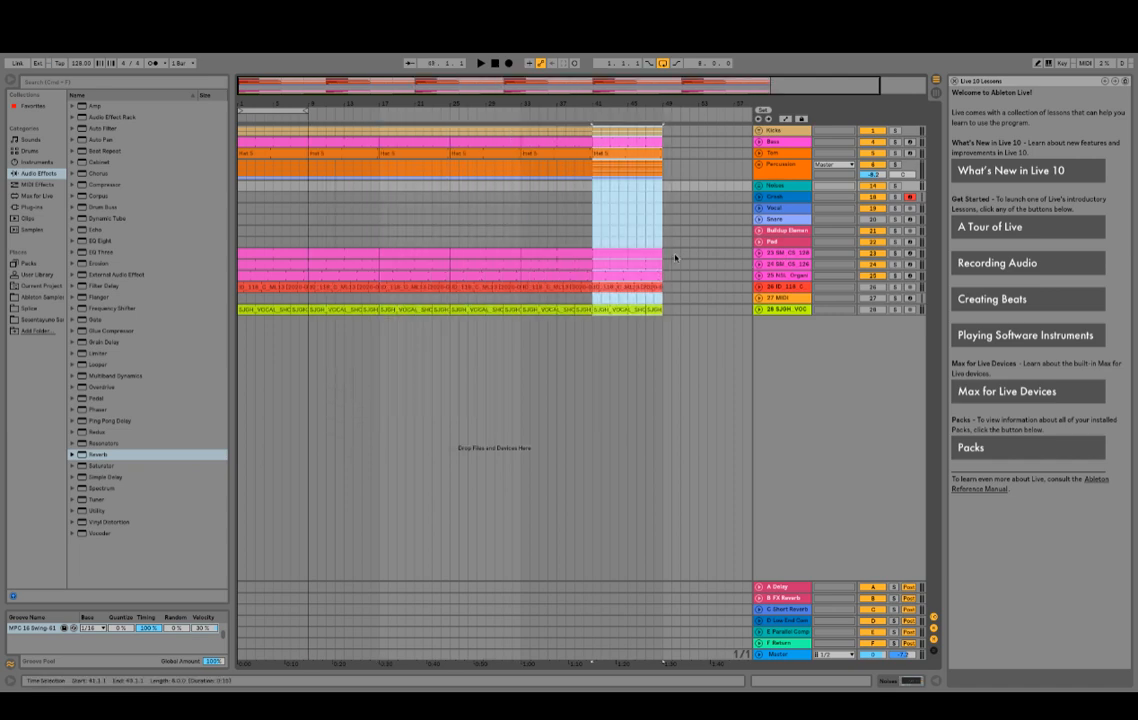
{"action": "key", "text": "ctrl+d"}
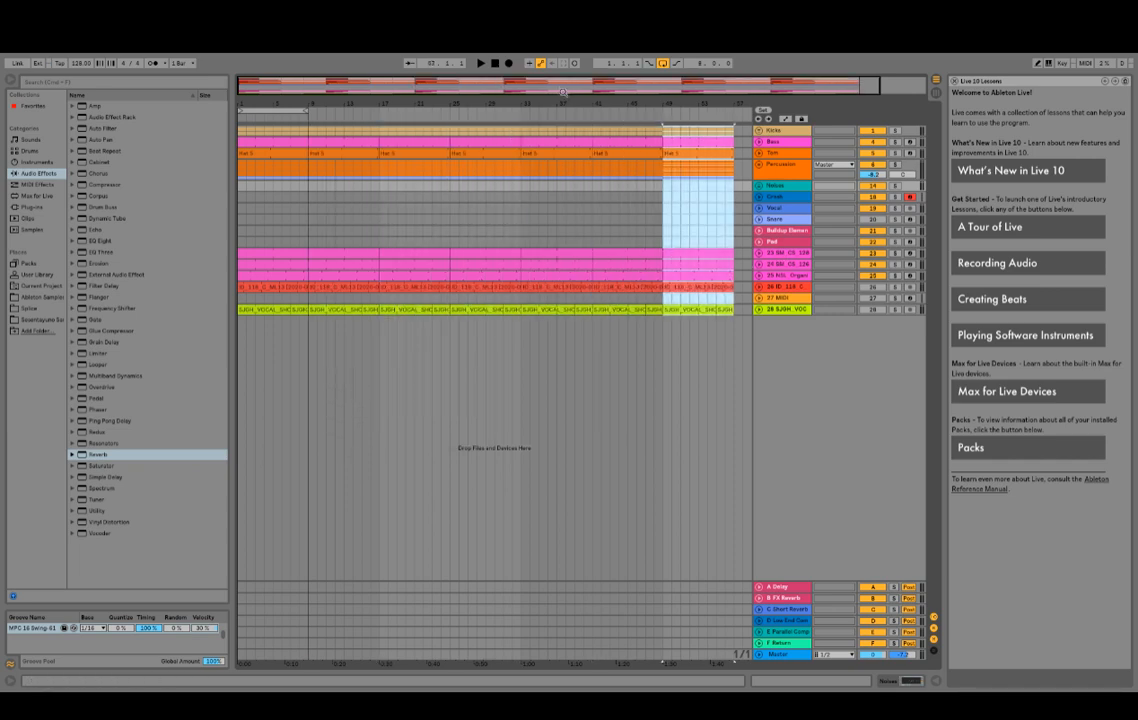
{"action": "left_click_drag", "start_coordinate": [566, 92], "coordinate": [587, 88]}
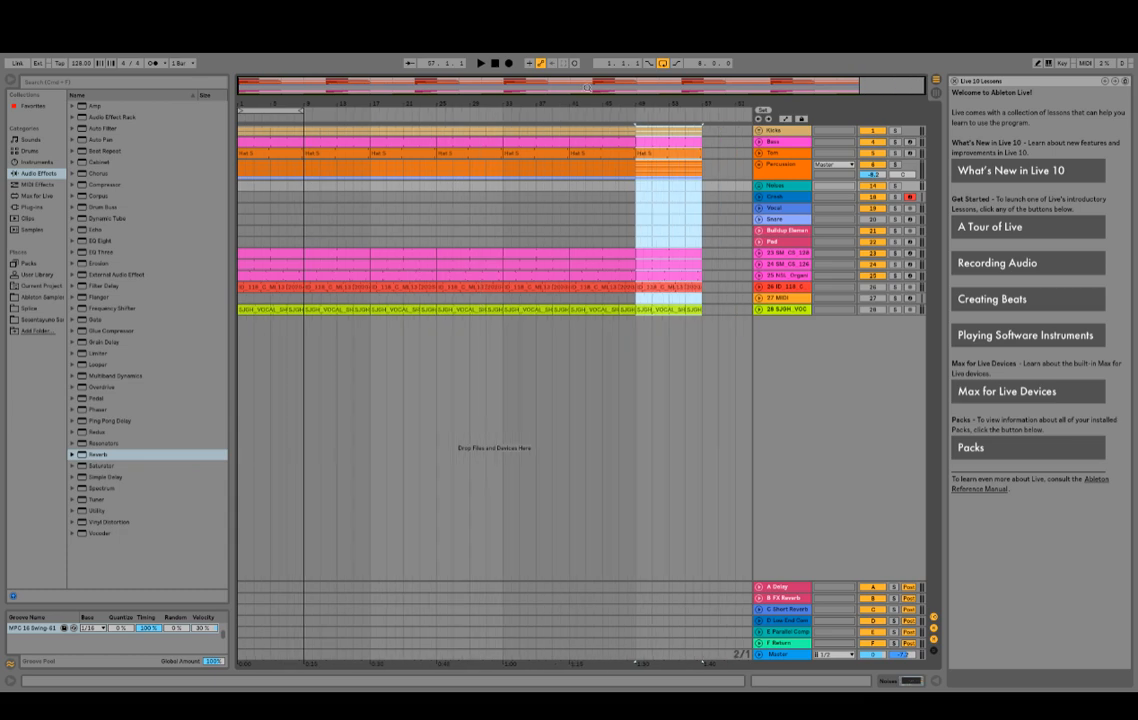
Step: Play the arrangement briefly from the start and remove the Bass clip from the first eight bars
{"action": "left_click", "coordinate": [494, 66]}
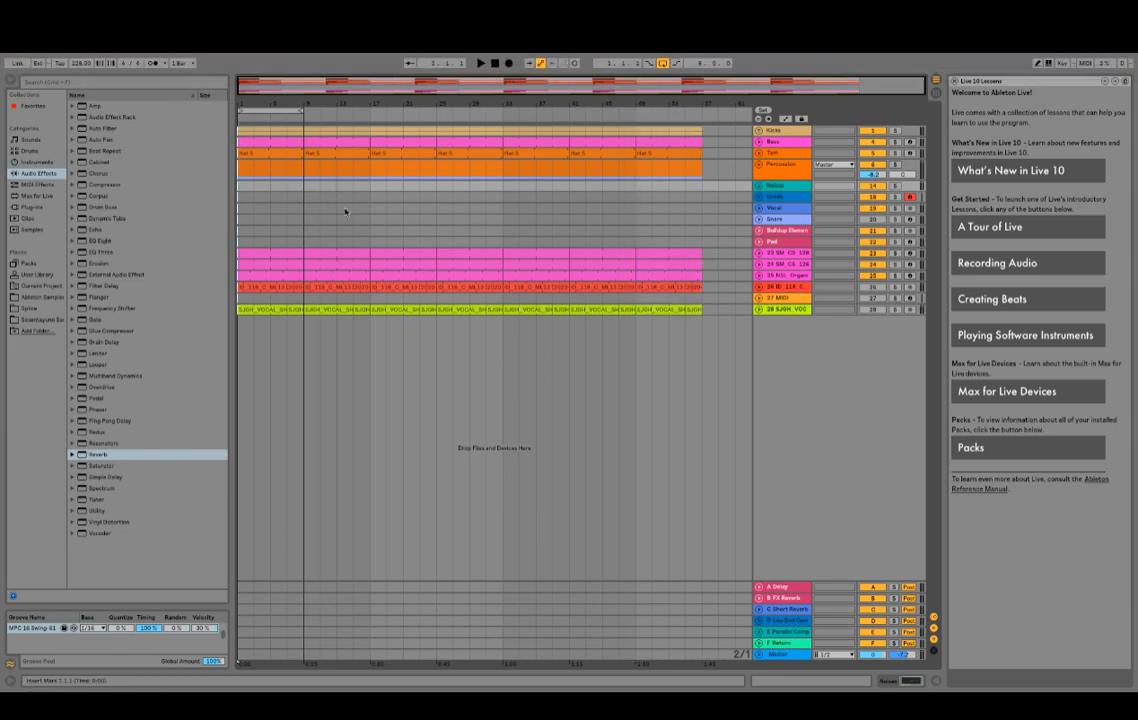
{"action": "key", "text": "space"}
{"action": "key", "text": "space"}
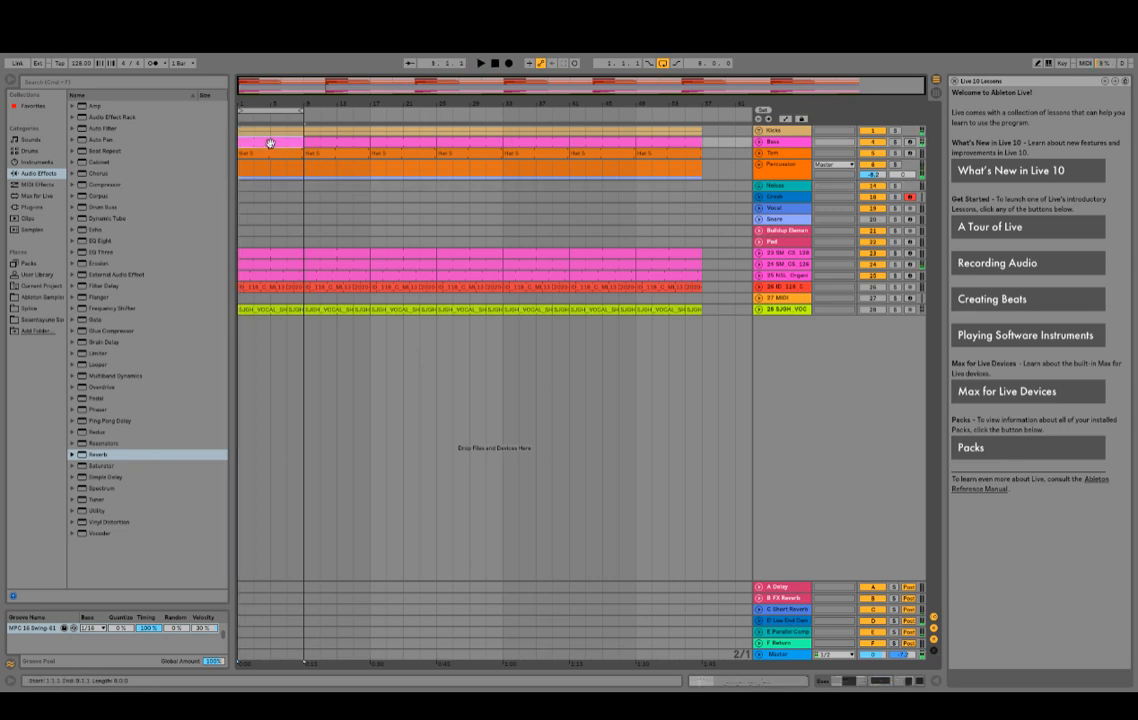
{"action": "left_click", "coordinate": [267, 145]}
Step: Unfold the Kicks group, play it briefly, and add an Auto Filter to the end of its effect chain
{"action": "left_click", "coordinate": [759, 131]}
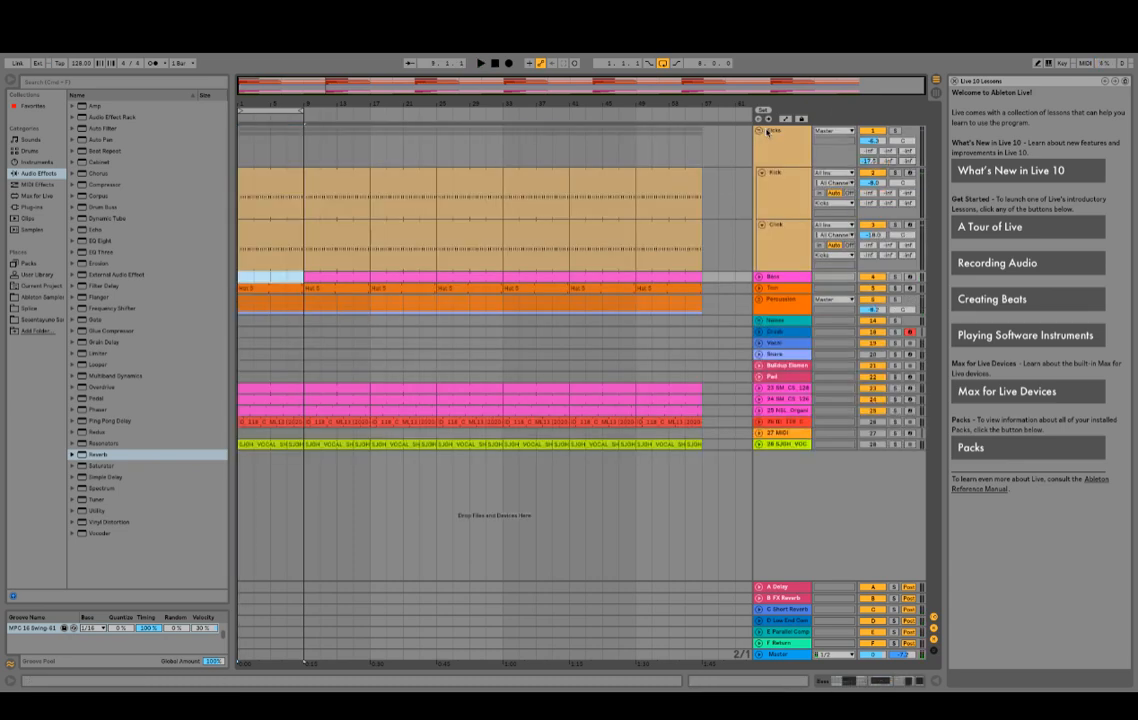
{"action": "double_click", "coordinate": [772, 131]}
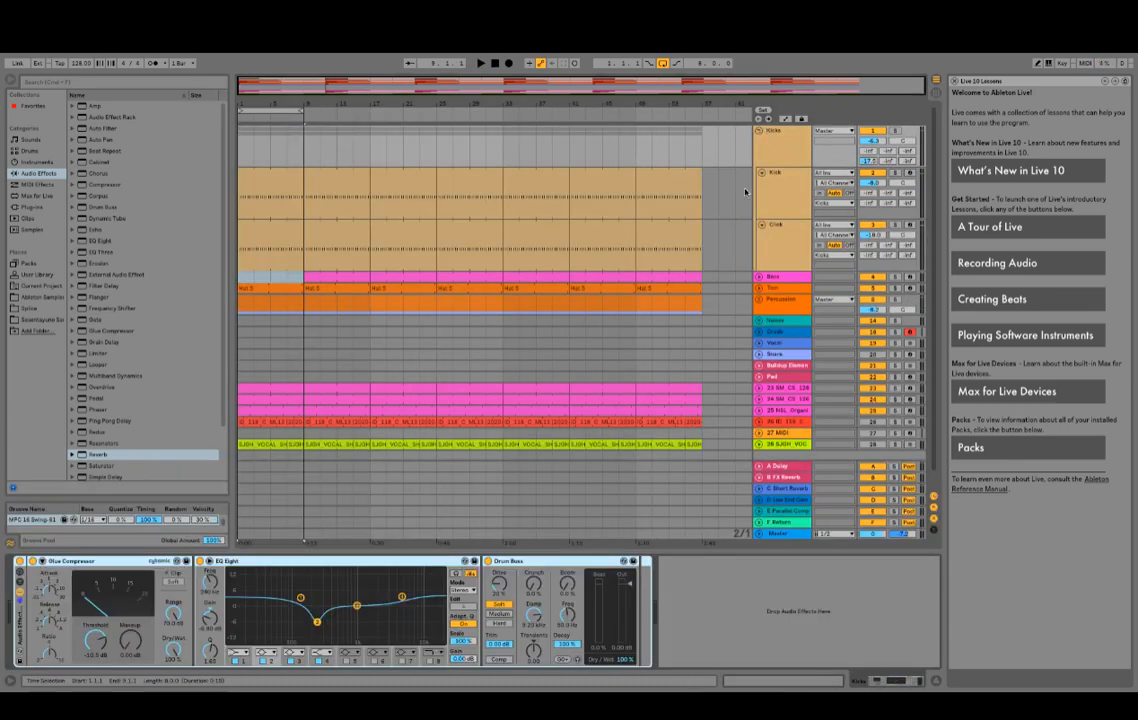
{"action": "left_click", "coordinate": [774, 143]}
{"action": "key", "text": "space"}
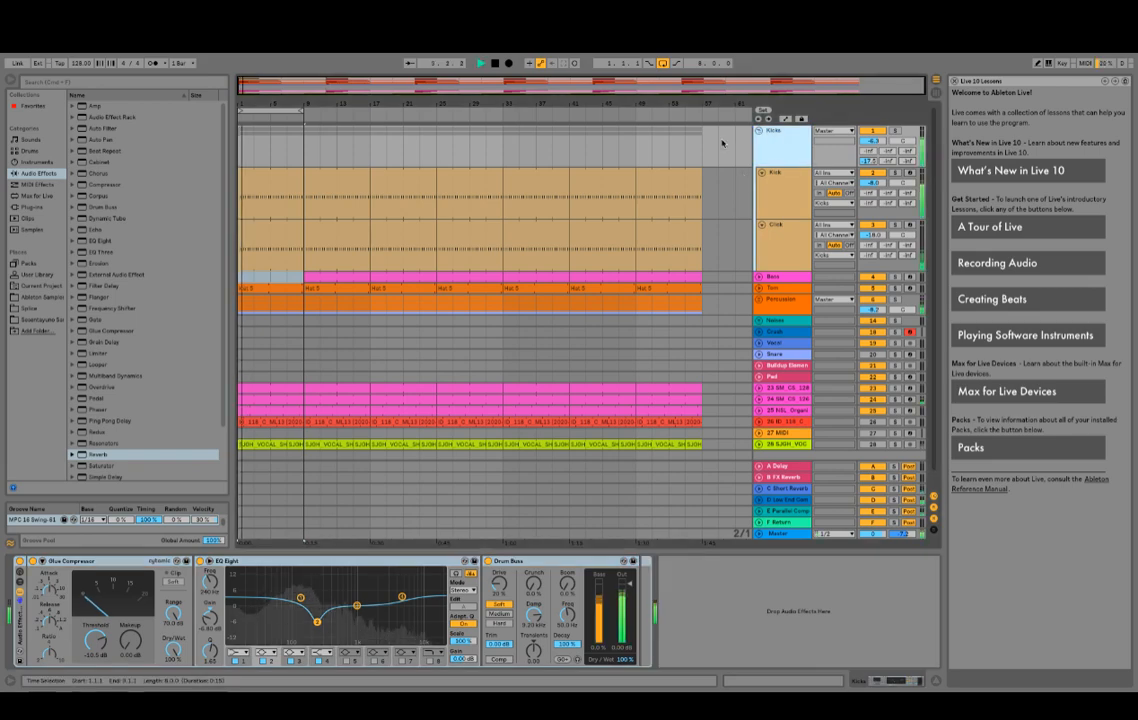
{"action": "key", "text": "space"}
{"action": "left_click", "coordinate": [102, 129]}
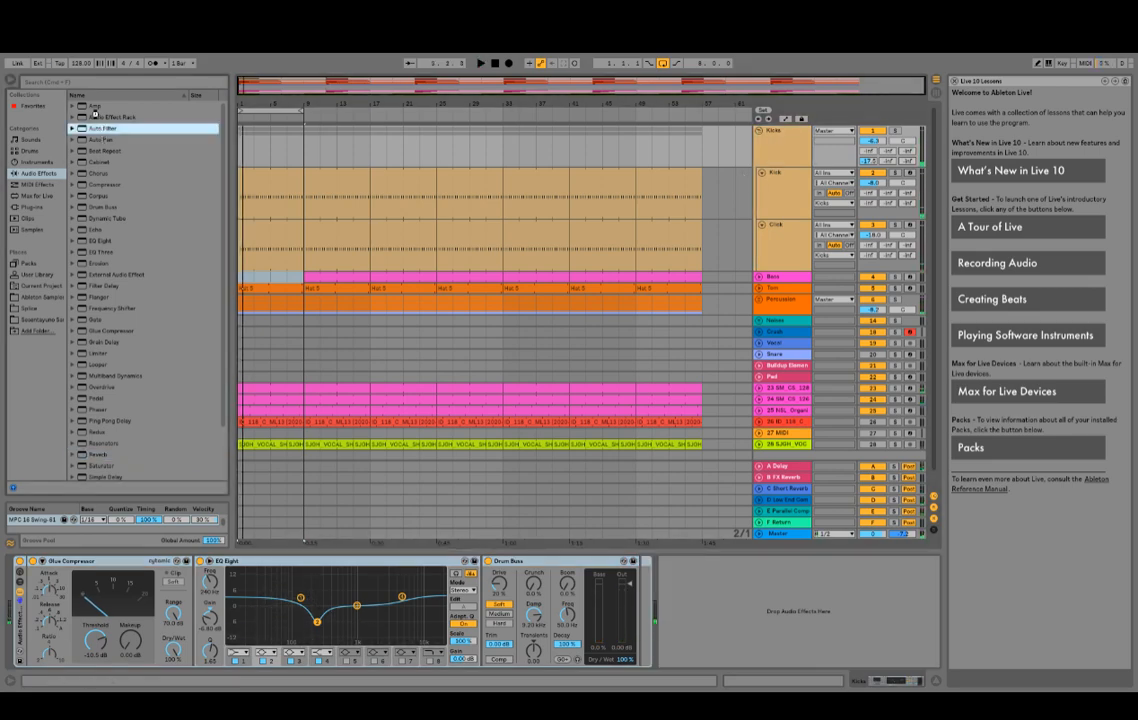
{"action": "key", "text": "Return"}
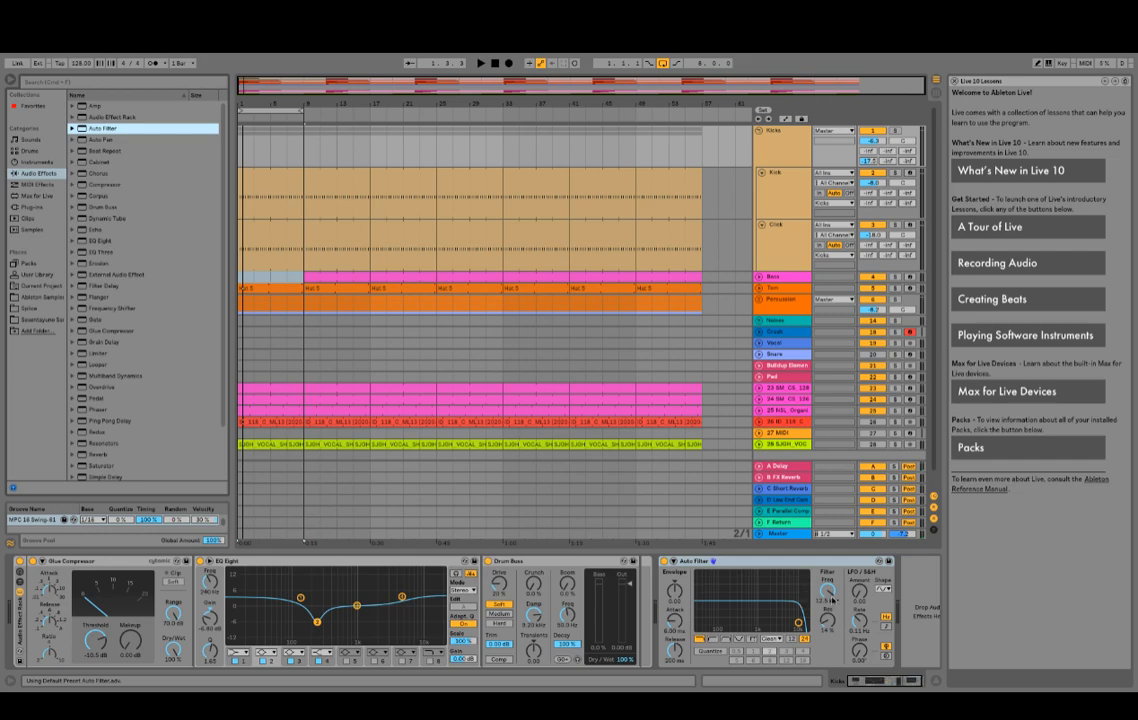
Step: Switch the Kicks group's Auto Filter to high-pass and lower its cutoff into the low frequencies
{"action": "left_click_drag", "start_coordinate": [832, 600], "coordinate": [832, 592]}
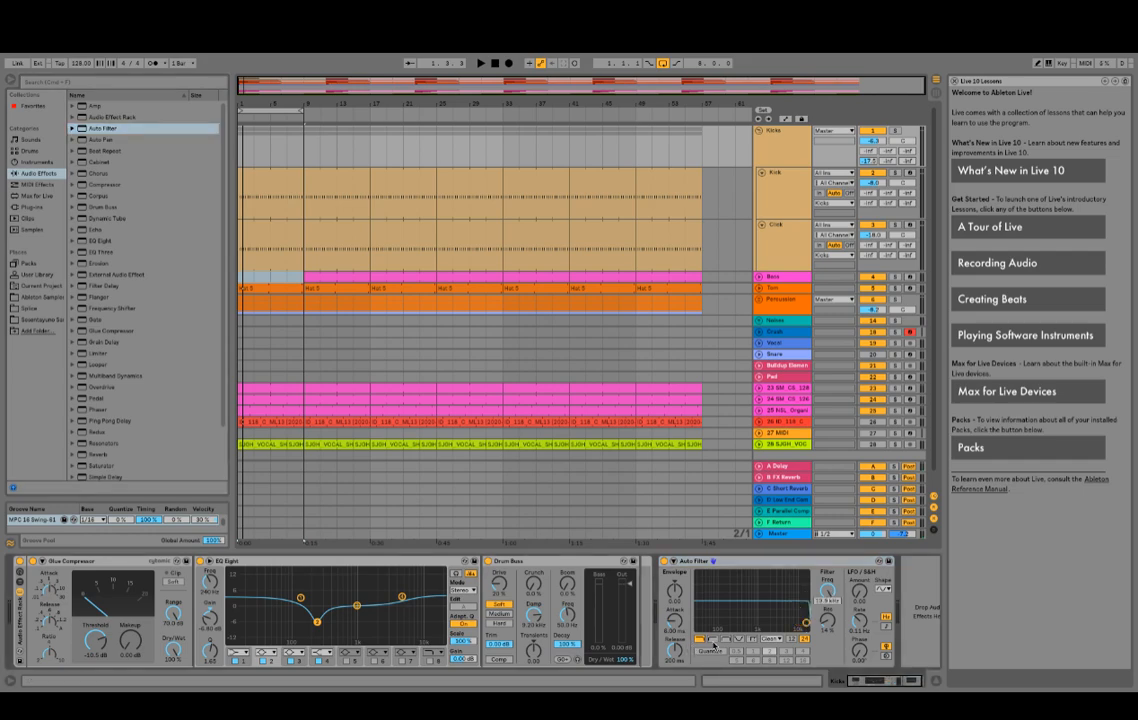
{"action": "left_click", "coordinate": [714, 638]}
{"action": "left_click_drag", "start_coordinate": [806, 622], "coordinate": [733, 622]}
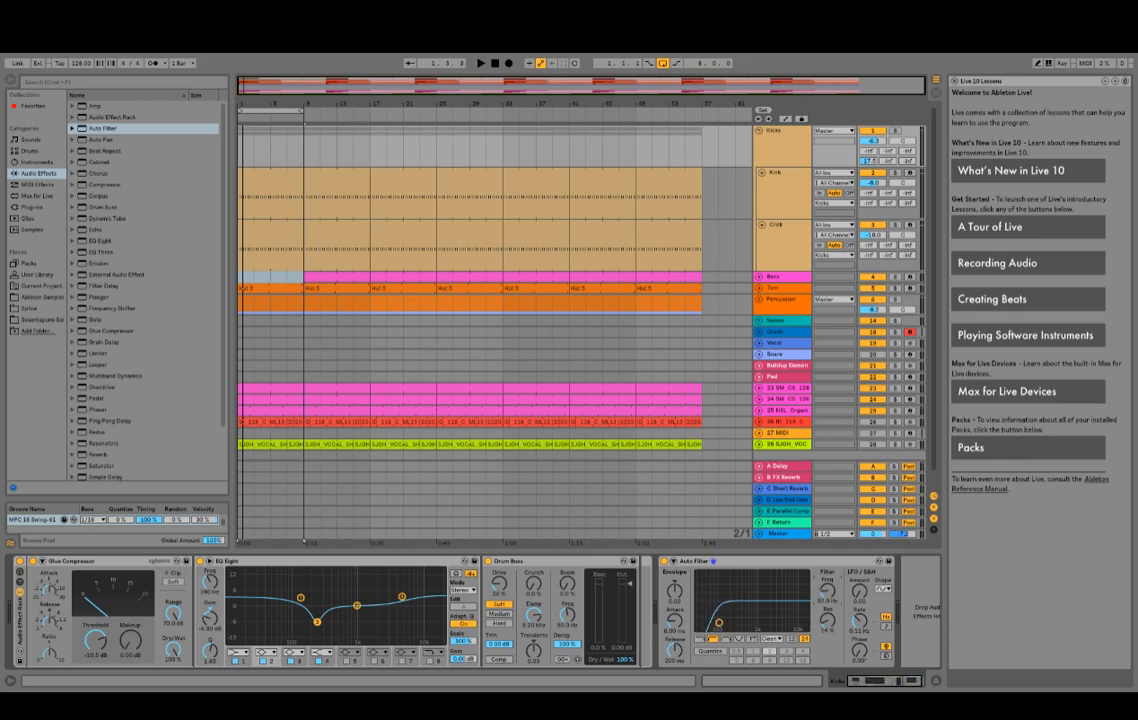
Step: Tune the Kicks Auto Filter by ear during playback, setting its frequency to about 148 Hz and raising its resonance
{"action": "key", "text": "space"}
{"action": "left_click_drag", "start_coordinate": [730, 622], "coordinate": [752, 622]}
{"action": "left_click_drag", "start_coordinate": [829, 598], "coordinate": [829, 626]}
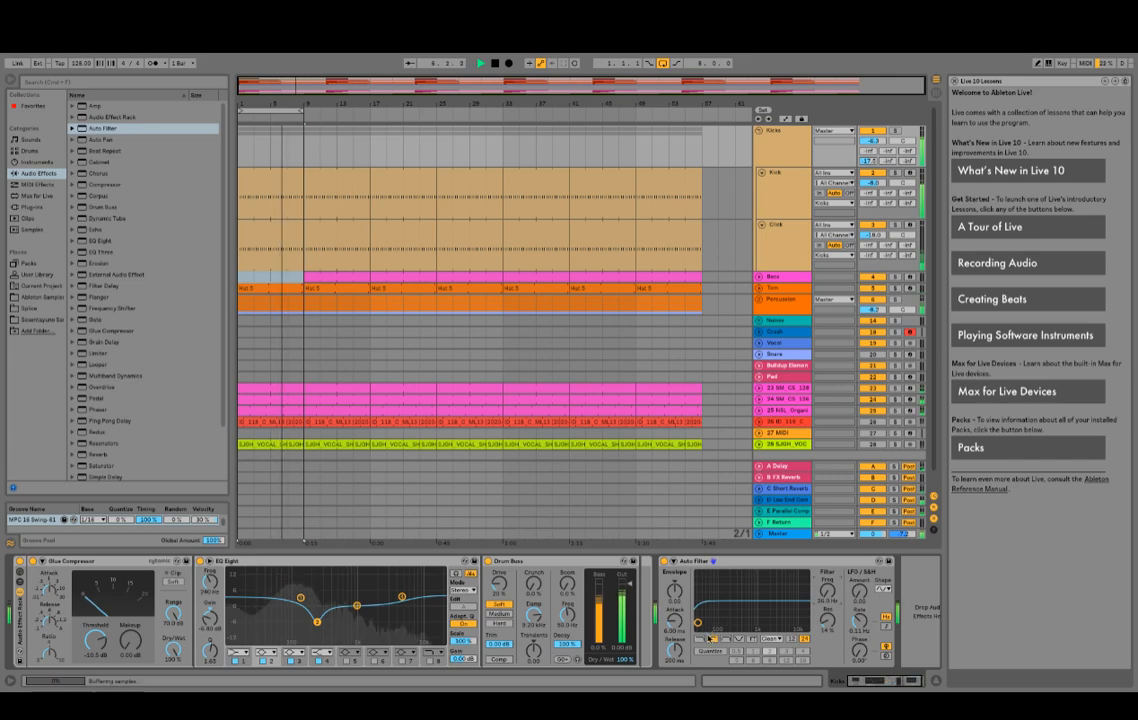
{"action": "key", "text": "space"}
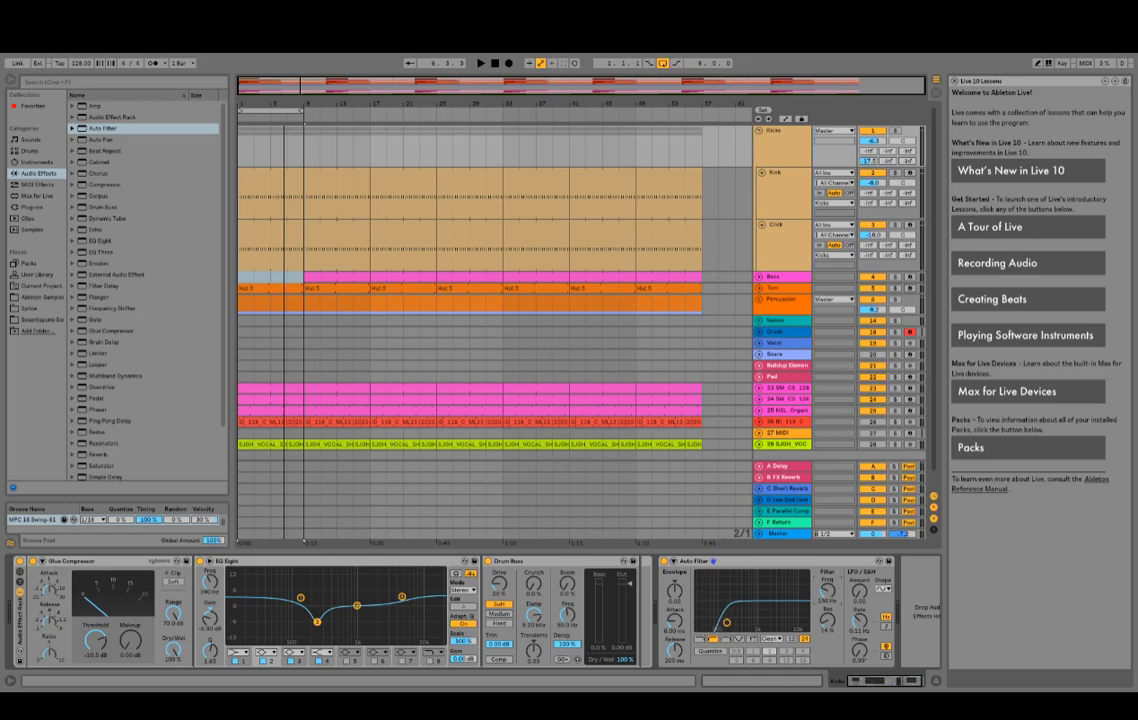
{"action": "key", "text": "space"}
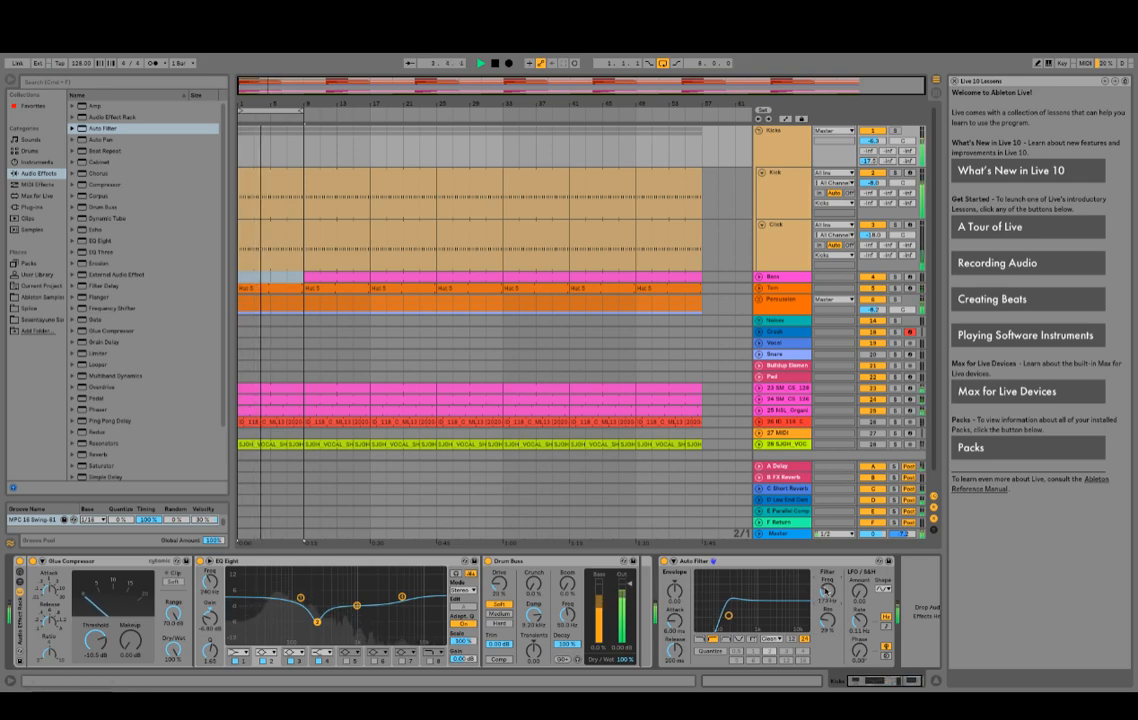
{"action": "key", "text": "space"}
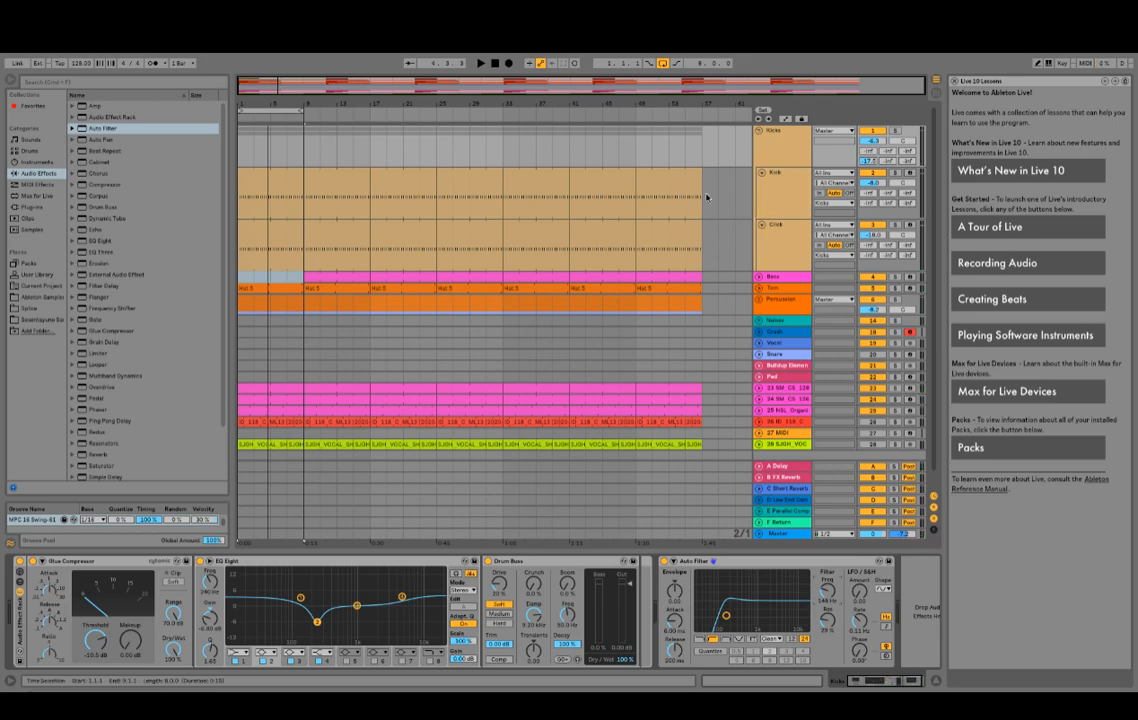
Step: Show automation and automate the Kicks Auto Filter's Device On to switch off at bar 9
{"action": "key", "text": "a"}
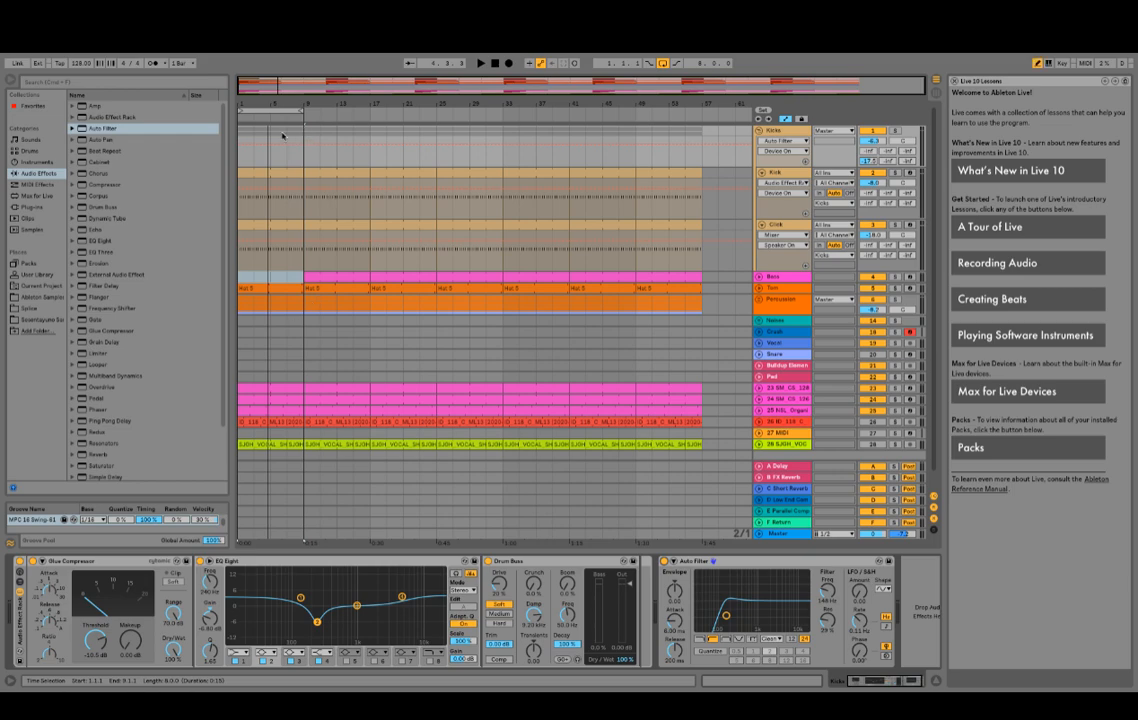
{"action": "left_click_drag", "start_coordinate": [298, 146], "coordinate": [265, 182]}
{"action": "key", "text": "super+z"}
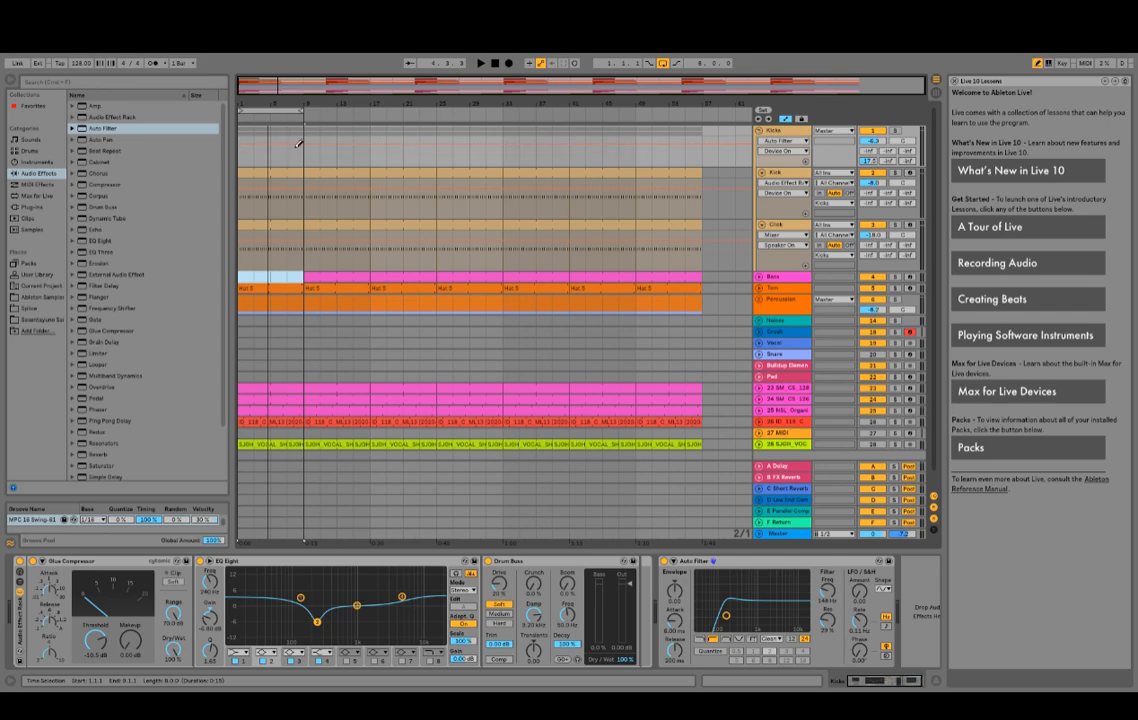
{"action": "left_click_drag", "start_coordinate": [295, 148], "coordinate": [296, 156]}
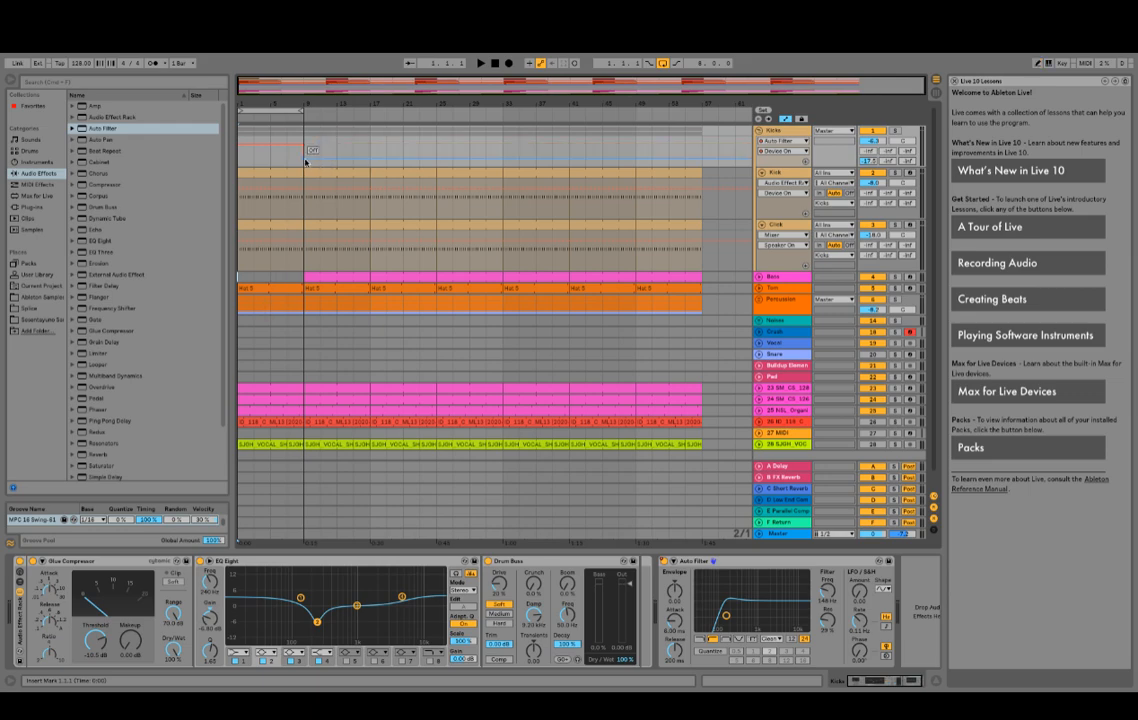
Step: Play the filtered intro and remove the Tom clip from the first eight bars
{"action": "left_click_drag", "start_coordinate": [308, 87], "coordinate": [500, 77]}
{"action": "key", "text": "space"}
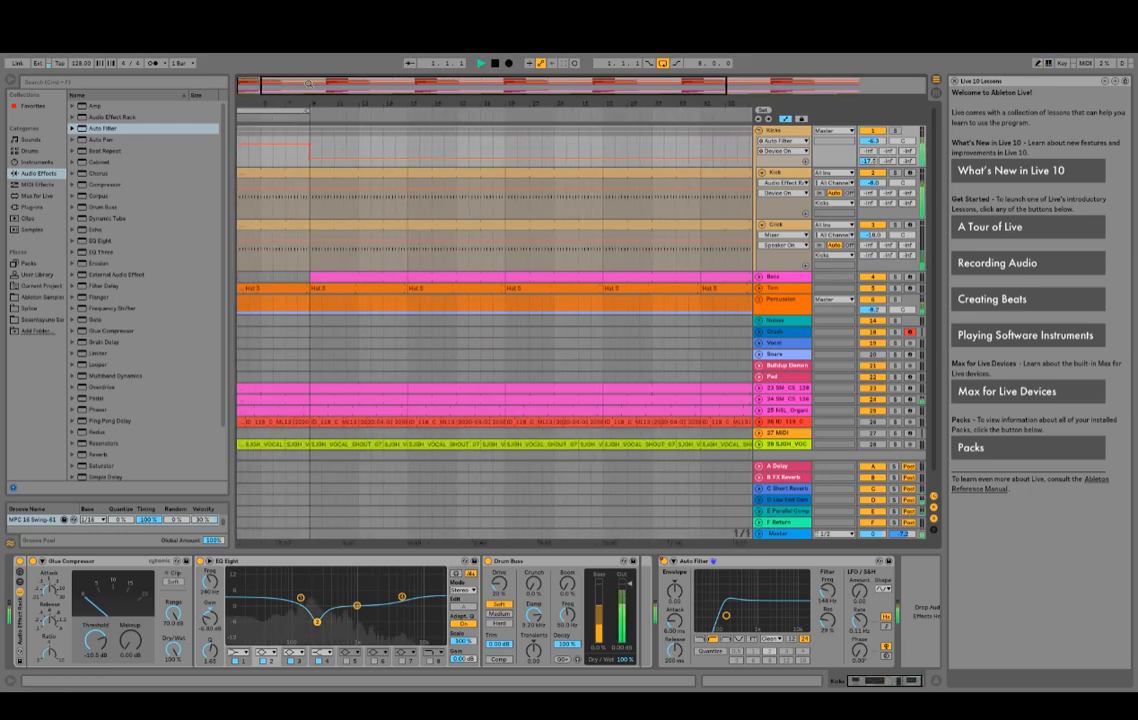
{"action": "scroll", "coordinate": [338, 283], "scroll_direction": "down", "scroll_amount": 2}
{"action": "scroll", "coordinate": [338, 283], "scroll_direction": "down", "scroll_amount": 3}
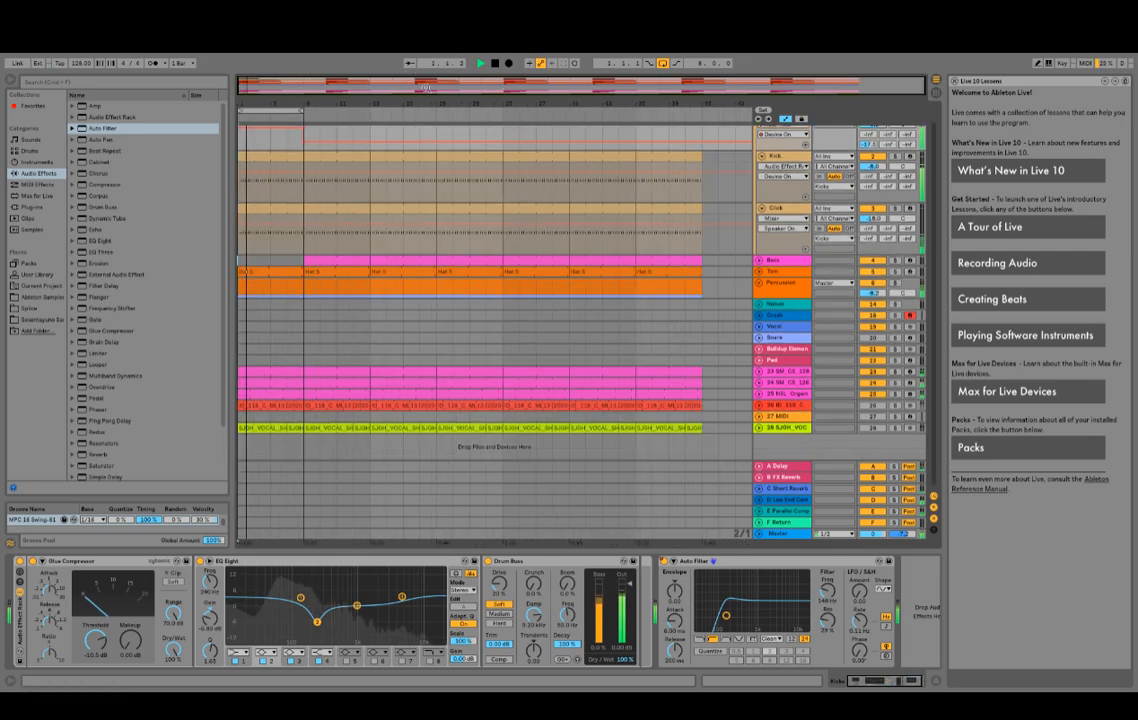
{"action": "left_click", "coordinate": [760, 284]}
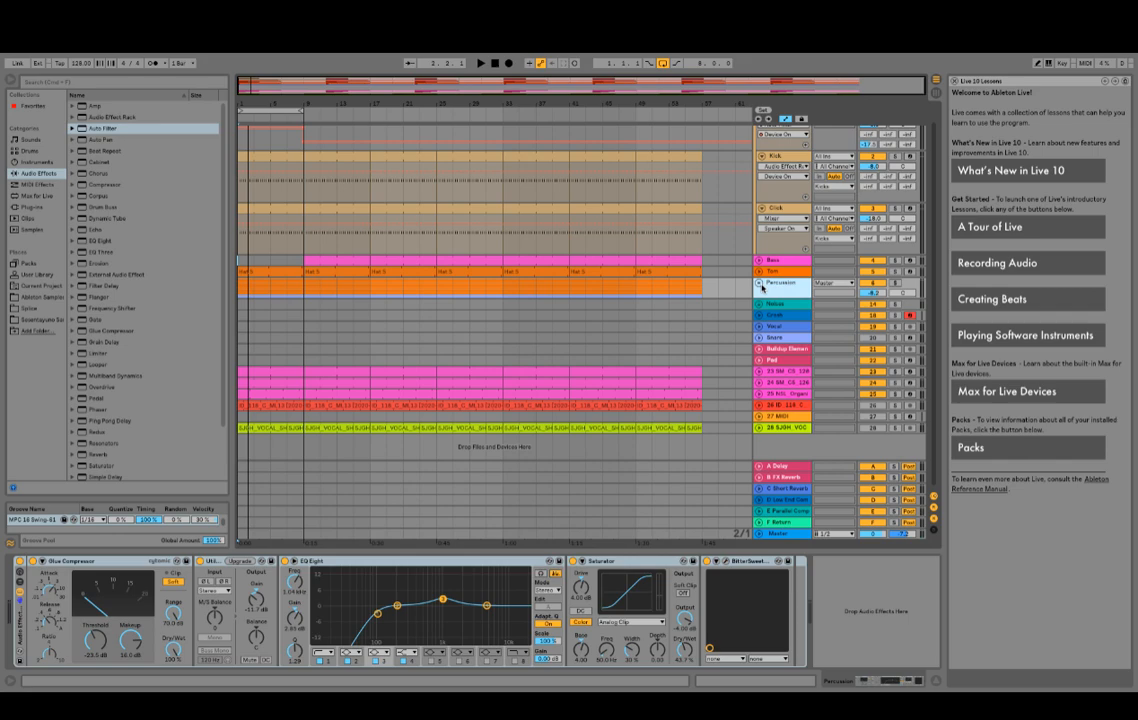
{"action": "left_click", "coordinate": [340, 271]}
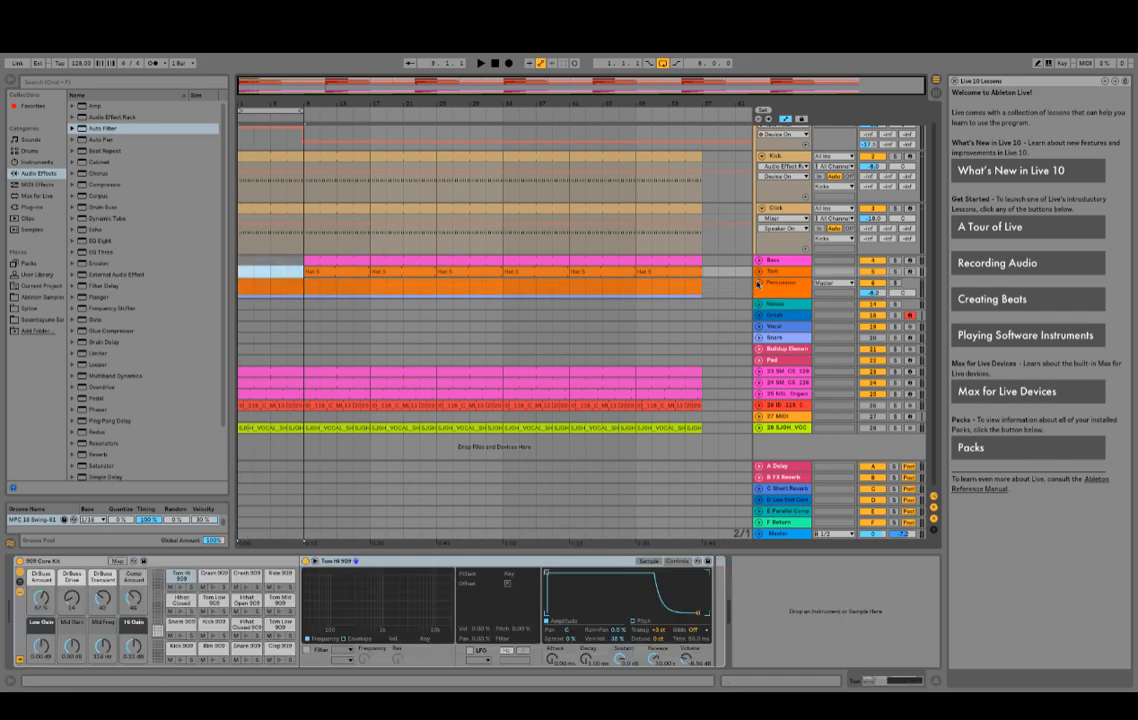
Step: Unfold the Percussion group, remove the Main Hat clip from the first eight bars, and start playback
{"action": "left_click", "coordinate": [758, 284]}
{"action": "left_click", "coordinate": [760, 284]}
{"action": "left_click", "coordinate": [760, 284]}
{"action": "scroll", "coordinate": [306, 277], "scroll_direction": "down", "scroll_amount": 3}
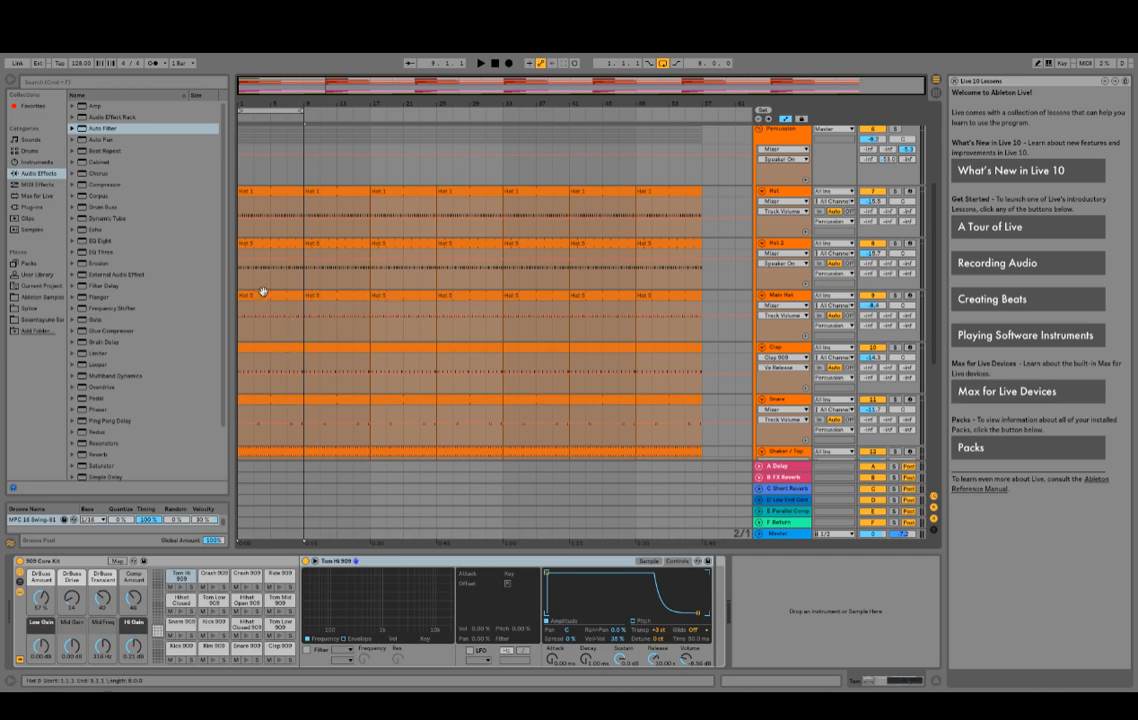
{"action": "left_click", "coordinate": [266, 297]}
{"action": "key", "text": "space"}
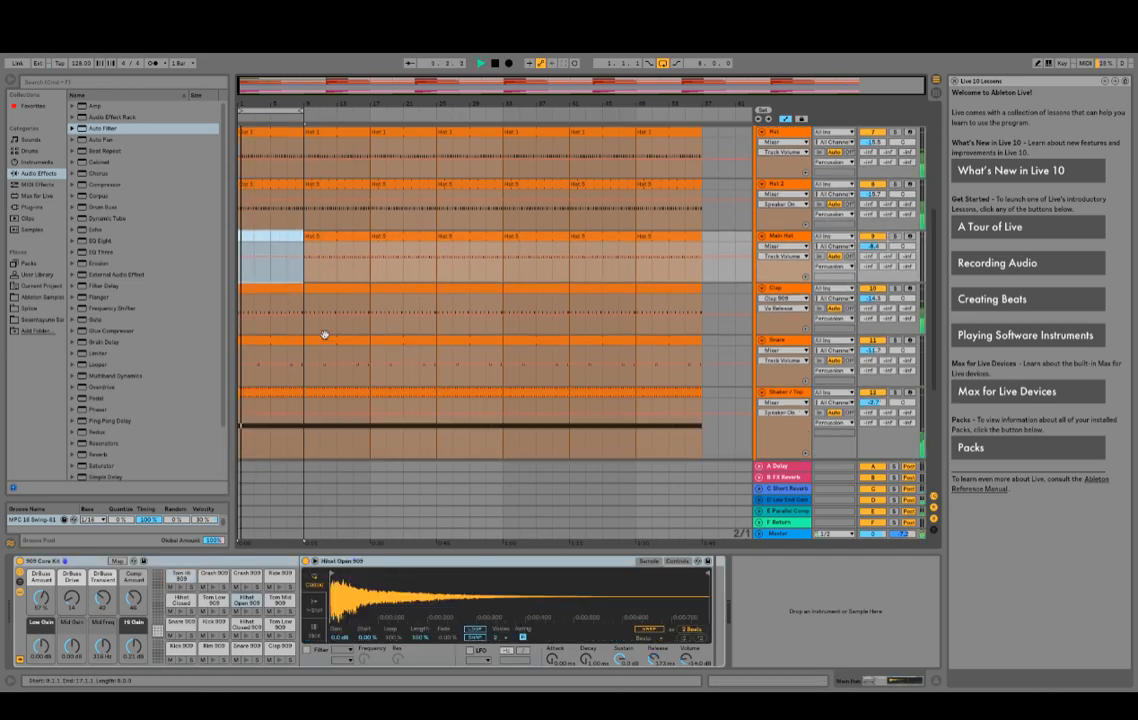
Step: Remove the Shaker / Top clip from the first eight bars while the loop plays
{"action": "scroll", "coordinate": [325, 333], "scroll_direction": "down", "scroll_amount": 2}
{"action": "scroll", "coordinate": [293, 312], "scroll_direction": "down", "scroll_amount": 2}
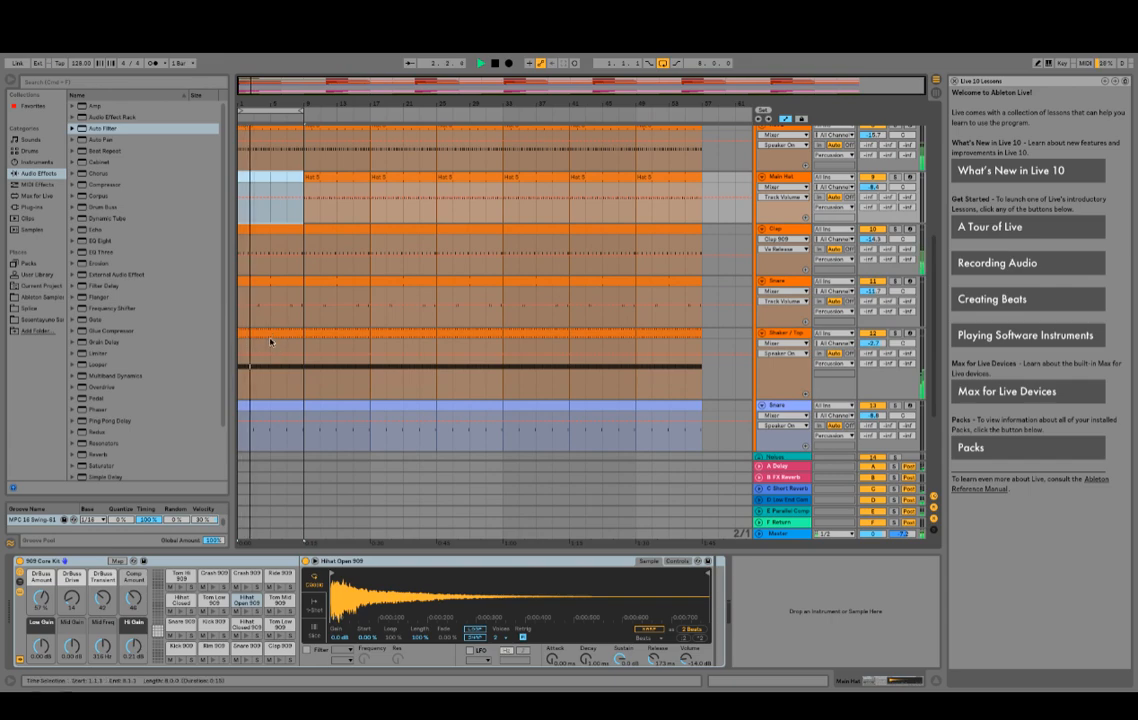
{"action": "left_click", "coordinate": [270, 335]}
{"action": "scroll", "coordinate": [272, 325], "scroll_direction": "down", "scroll_amount": 2}
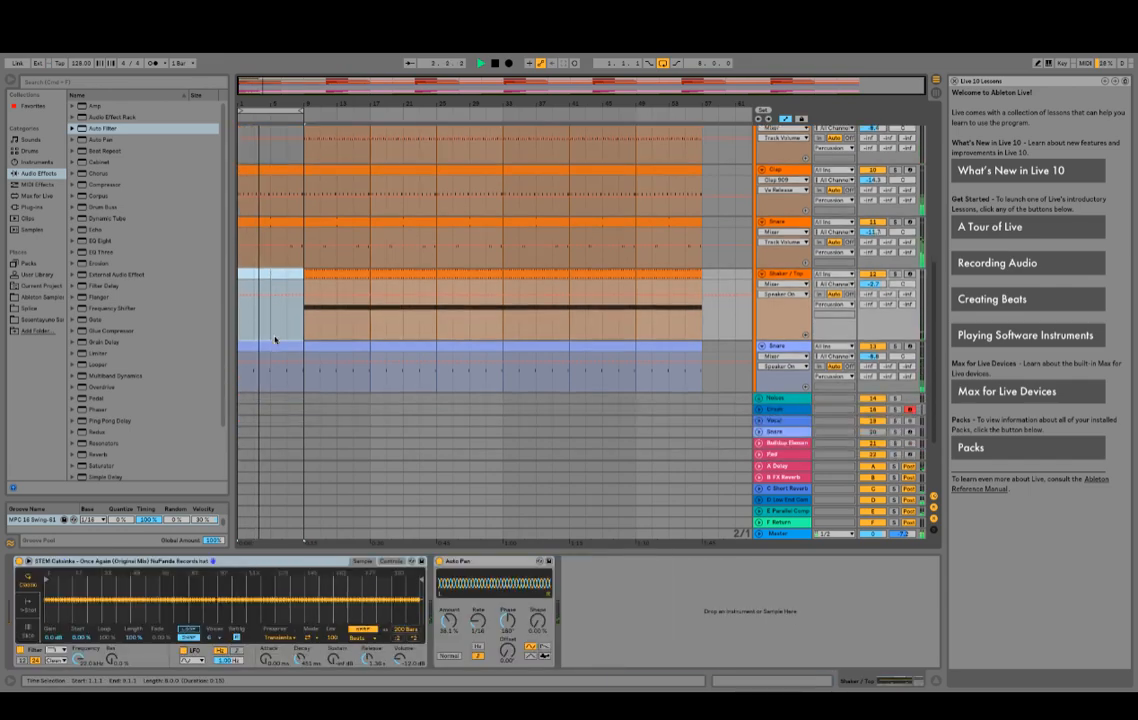
{"action": "scroll", "coordinate": [283, 322], "scroll_direction": "down", "scroll_amount": 1}
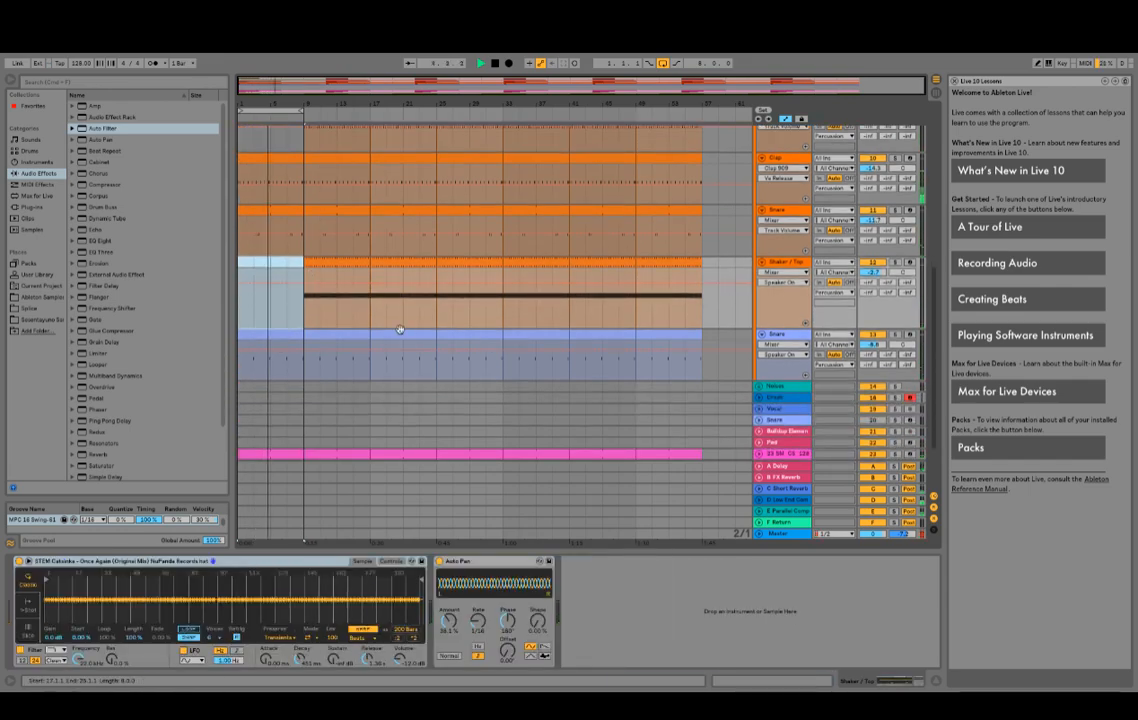
Step: Compare Bitter Sweet v3 on and off on the Percussion group, set its amount to 7.81 %, and leave the device off
{"action": "scroll", "coordinate": [319, 322], "scroll_direction": "up", "scroll_amount": 4}
{"action": "scroll", "coordinate": [319, 322], "scroll_direction": "up", "scroll_amount": 3}
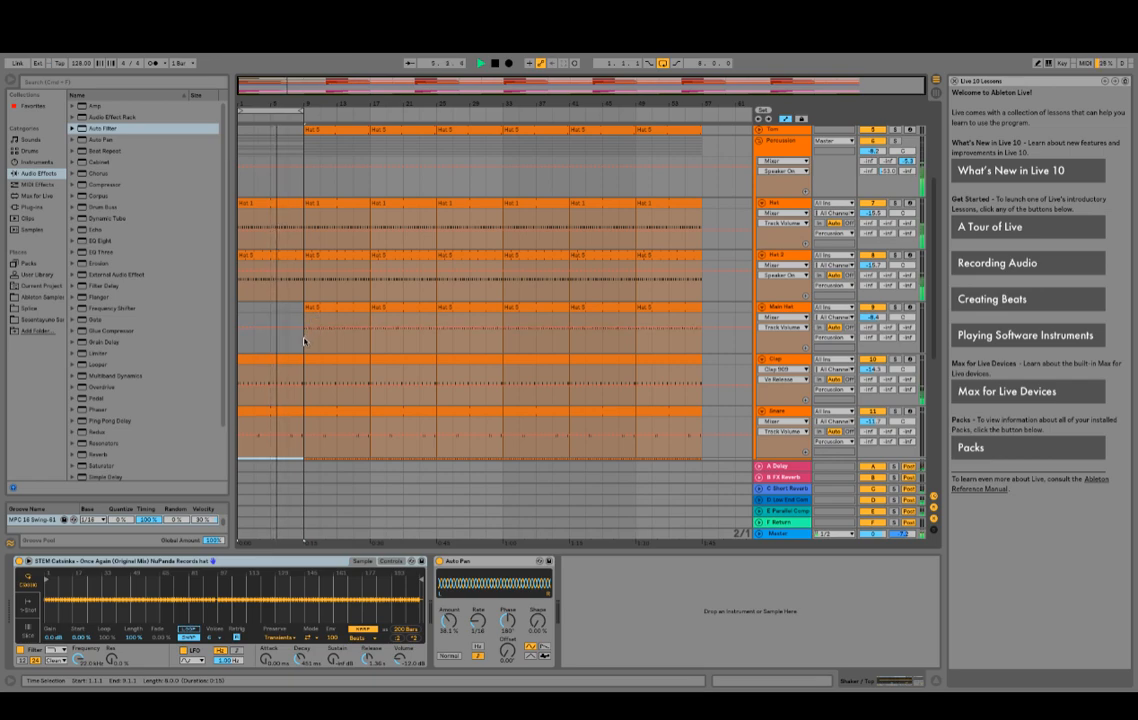
{"action": "scroll", "coordinate": [305, 338], "scroll_direction": "up", "scroll_amount": 1}
{"action": "scroll", "coordinate": [731, 292], "scroll_direction": "up", "scroll_amount": 3}
{"action": "left_click", "coordinate": [782, 283]}
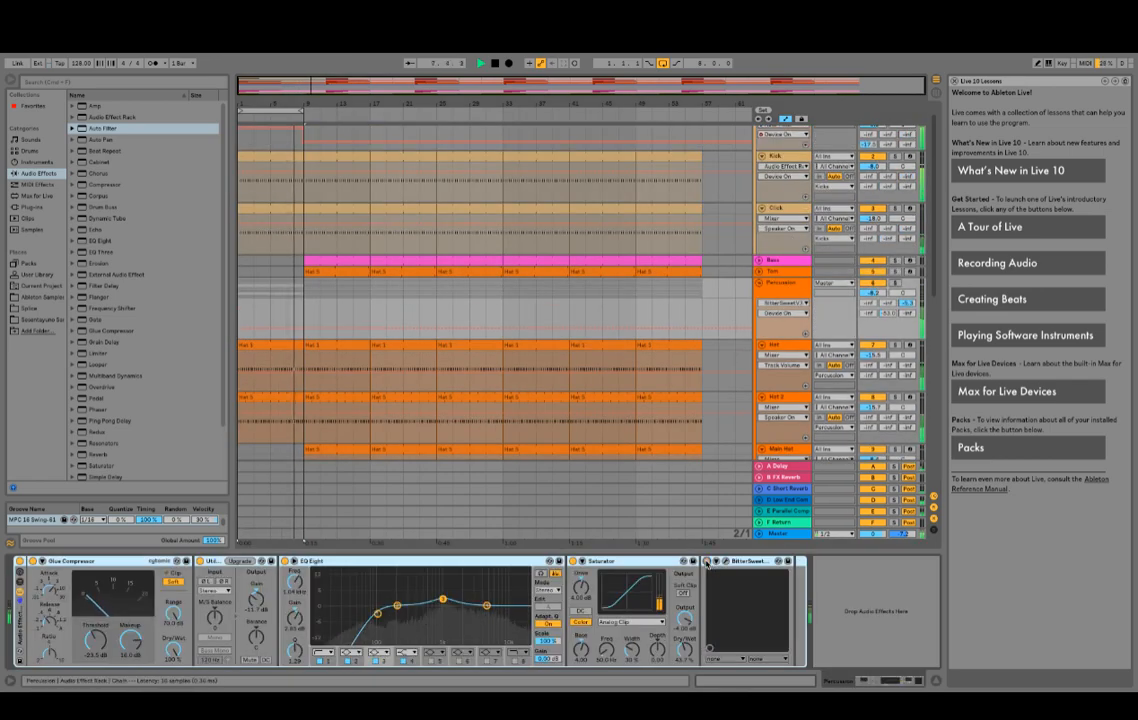
{"action": "scroll", "coordinate": [418, 271], "scroll_direction": "down", "scroll_amount": 4}
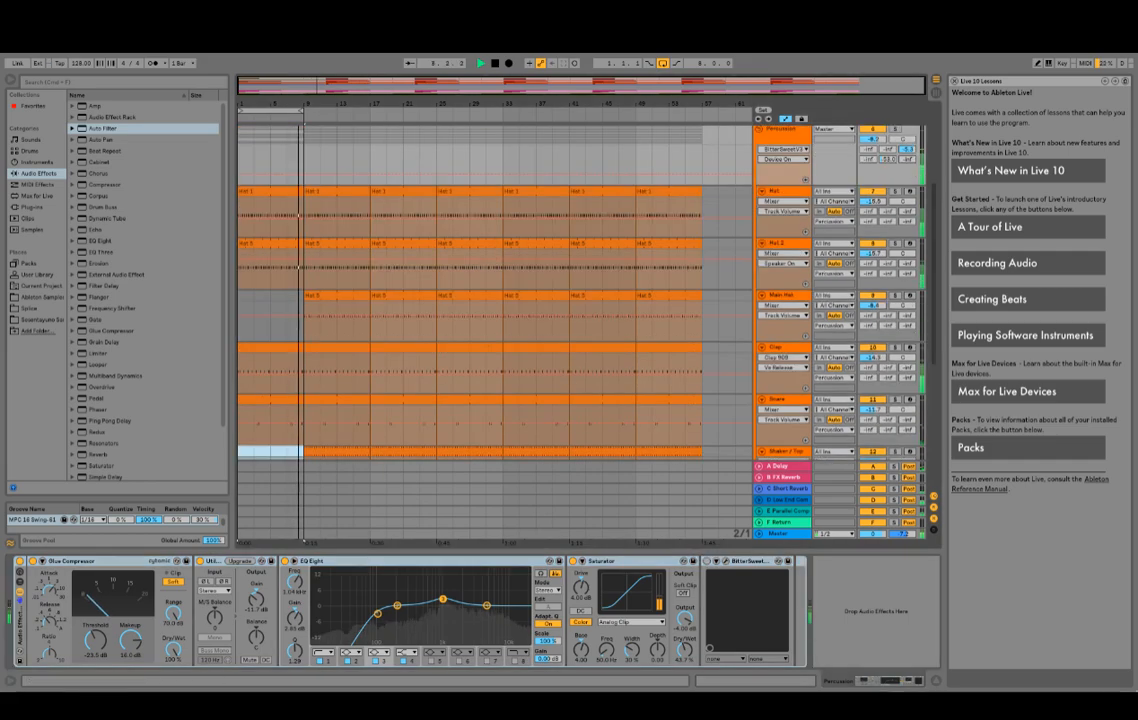
{"action": "left_click", "coordinate": [706, 563]}
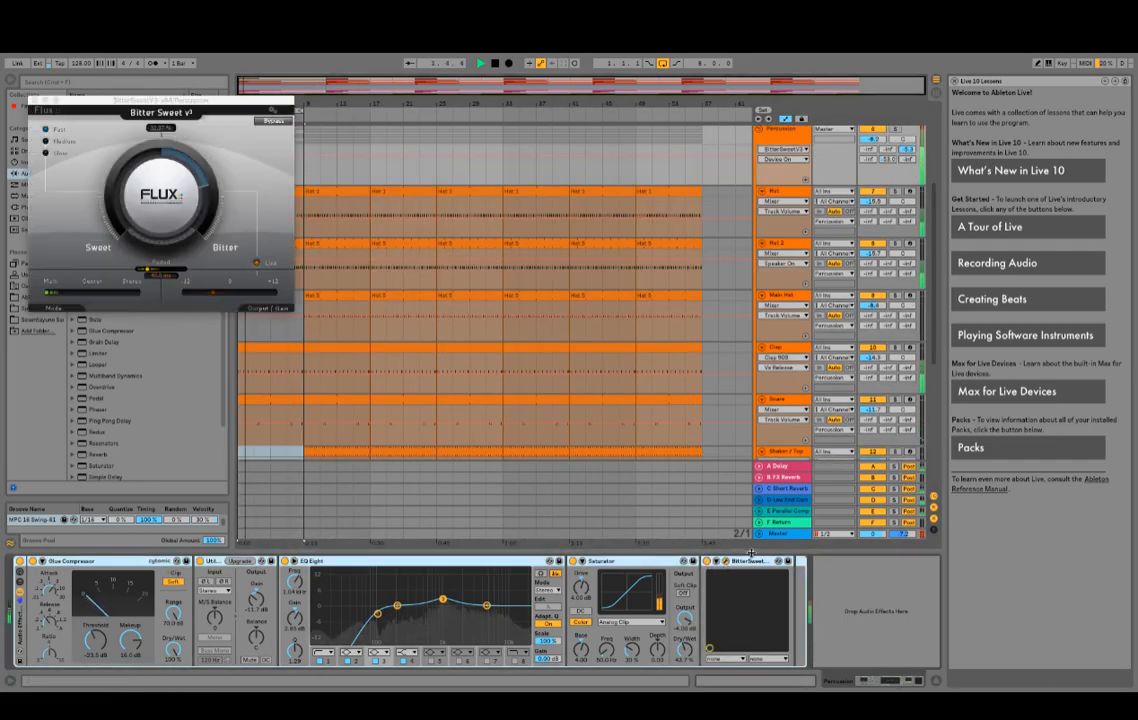
{"action": "left_click_drag", "start_coordinate": [173, 198], "coordinate": [165, 232]}
{"action": "left_click", "coordinate": [707, 562]}
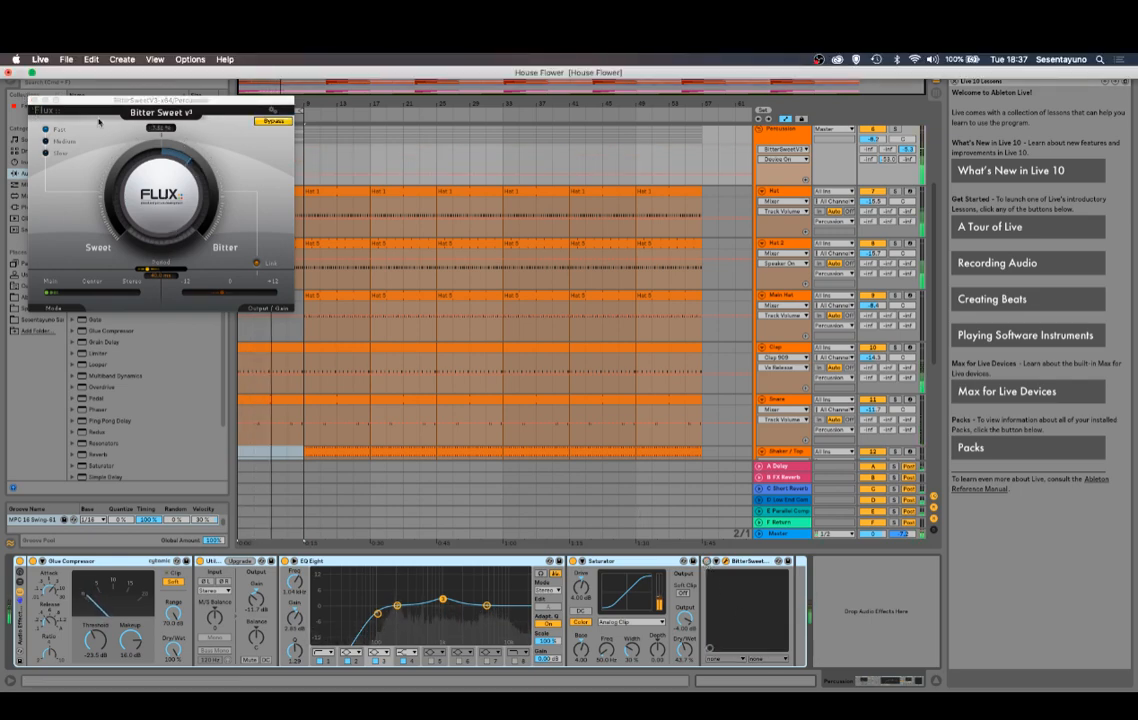
{"action": "left_click", "coordinate": [34, 101]}
Step: Play and check the thinned-out intro, and remove track 24's synth clip from the first eight bars
{"action": "scroll", "coordinate": [305, 386], "scroll_direction": "down", "scroll_amount": 5}
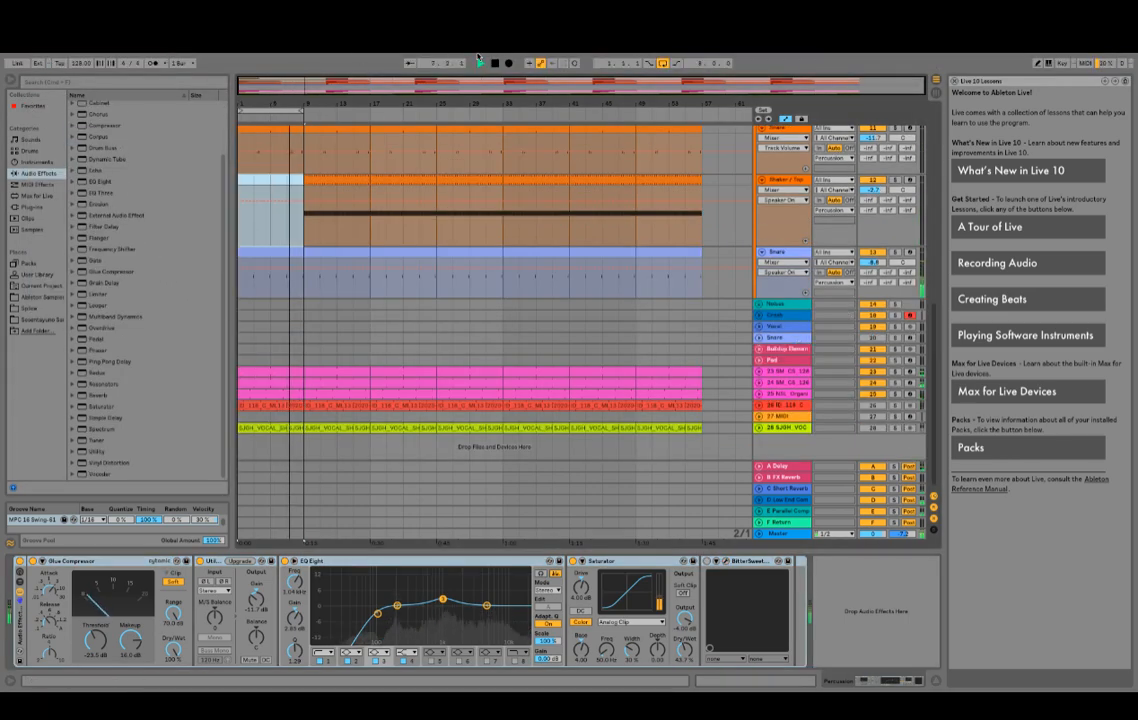
{"action": "key", "text": "space"}
{"action": "scroll", "coordinate": [292, 330], "scroll_direction": "up", "scroll_amount": 4}
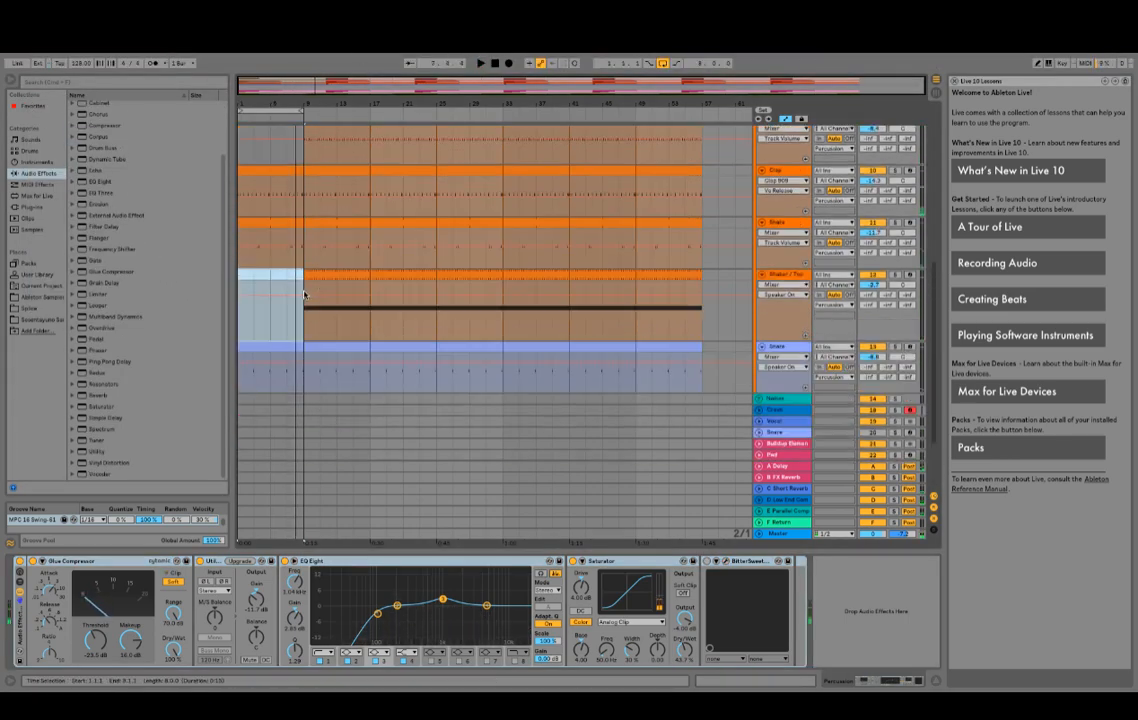
{"action": "scroll", "coordinate": [292, 330], "scroll_direction": "up", "scroll_amount": 3}
{"action": "key", "text": "space"}
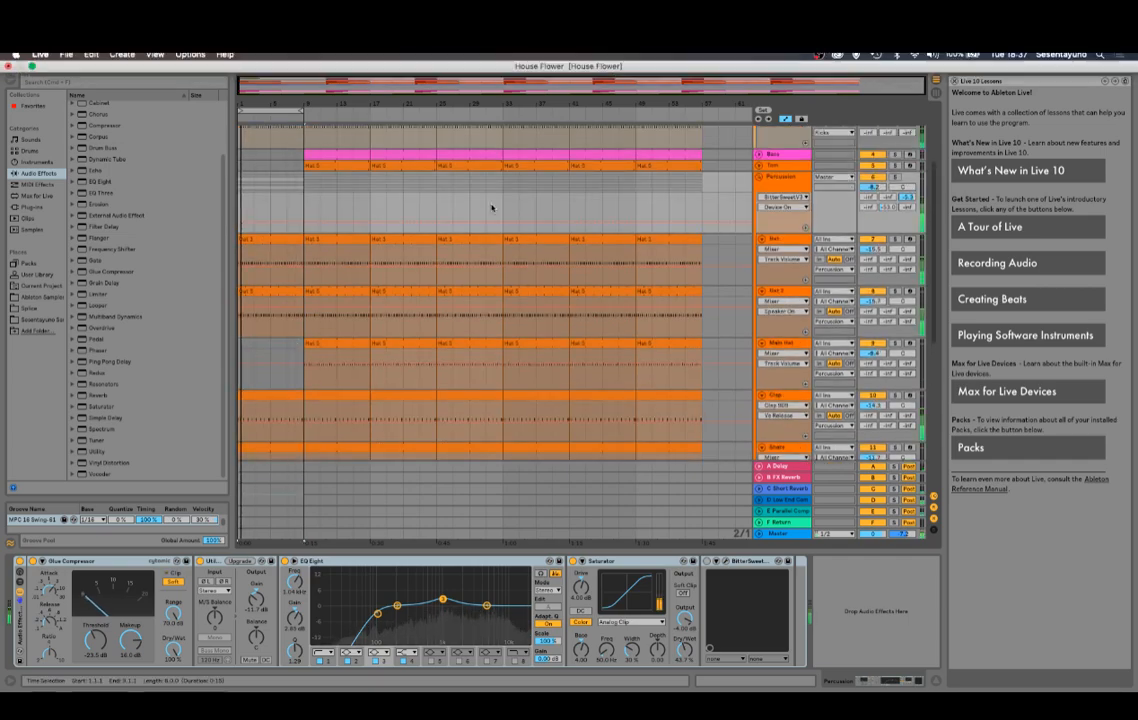
{"action": "scroll", "coordinate": [345, 291], "scroll_direction": "up", "scroll_amount": 2}
{"action": "scroll", "coordinate": [322, 322], "scroll_direction": "down", "scroll_amount": 8}
{"action": "key", "text": "space"}
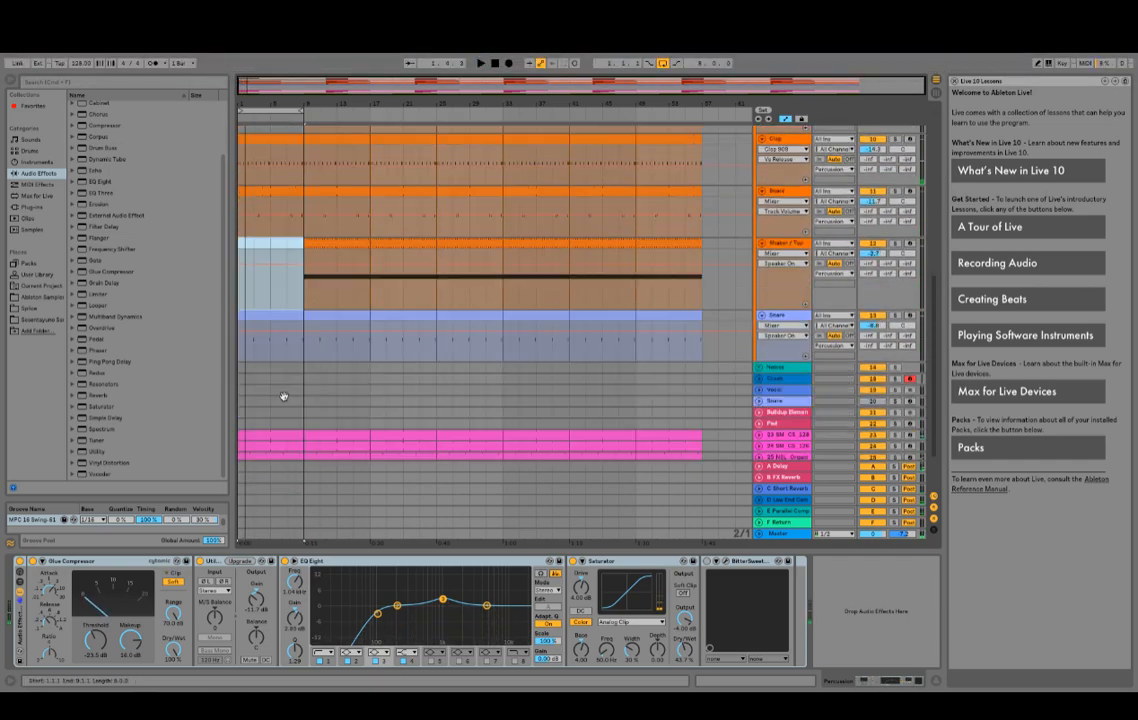
{"action": "left_click", "coordinate": [268, 393]}
{"action": "key", "text": "space"}
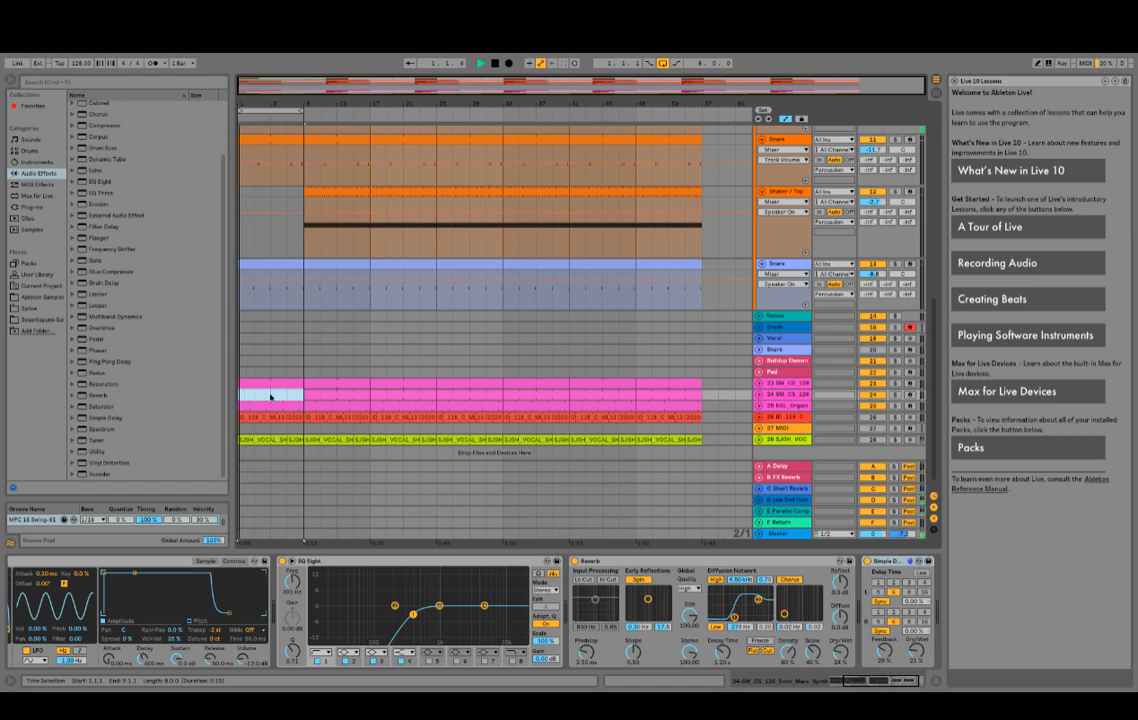
Step: Restore track 24's synth clip in the first eight bars, remove track 23's clip there instead, and turn the arrangement loop off
{"action": "left_click", "coordinate": [273, 385]}
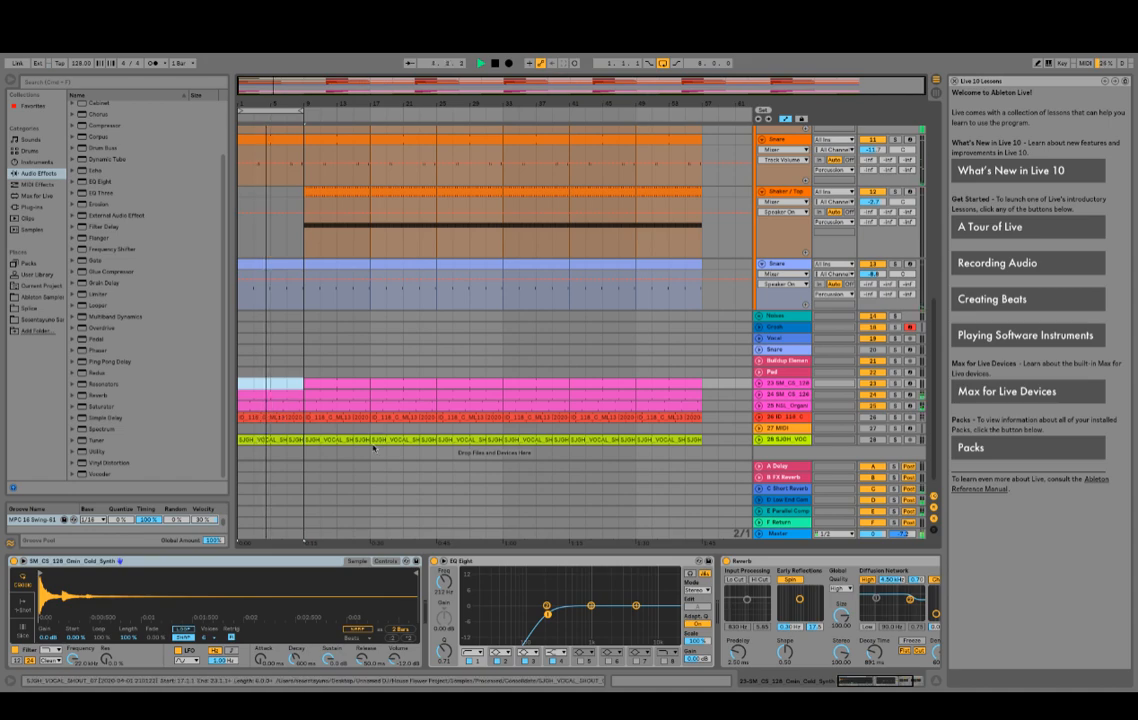
{"action": "scroll", "coordinate": [394, 353], "scroll_direction": "up", "scroll_amount": 5}
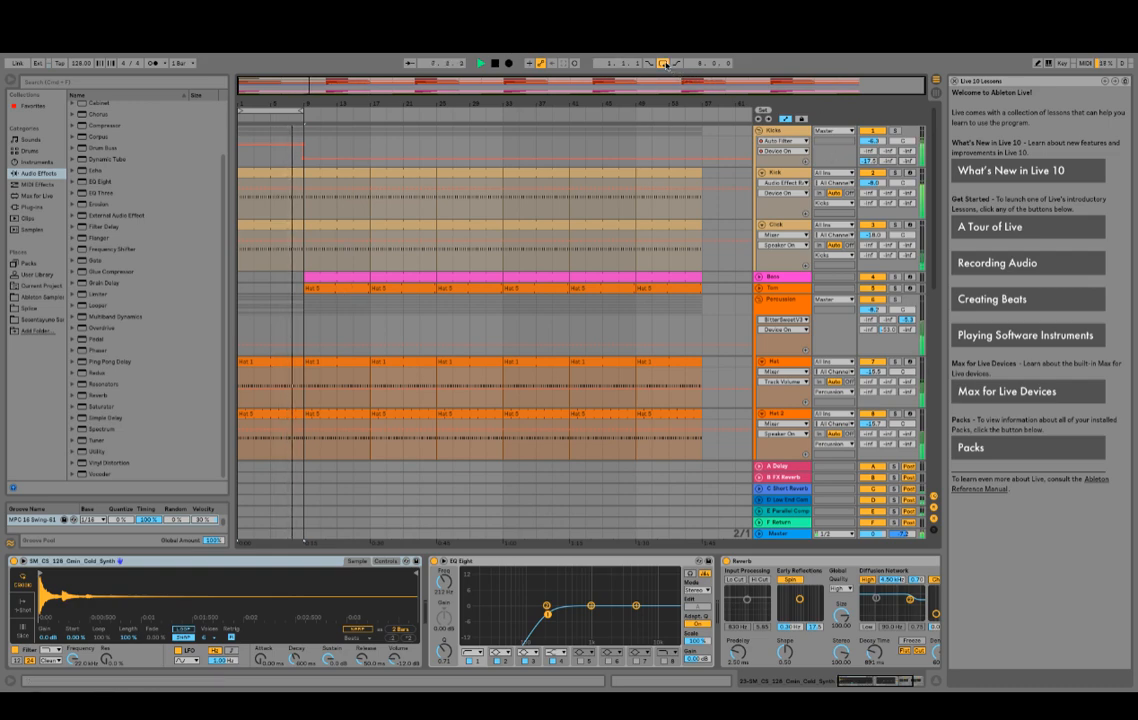
{"action": "left_click", "coordinate": [663, 63]}
Step: Remove the Bass and Tom clips from bars 9 to 16 while the track plays
{"action": "left_click_drag", "start_coordinate": [306, 276], "coordinate": [369, 276]}
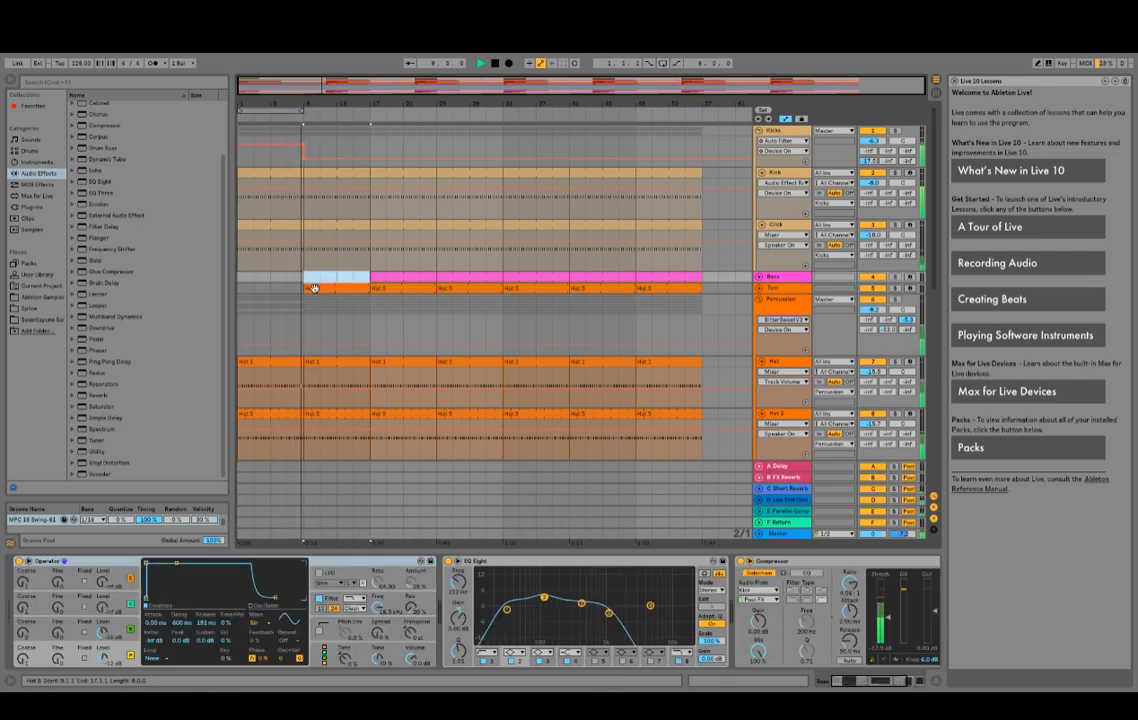
{"action": "scroll", "coordinate": [348, 200], "scroll_direction": "down", "scroll_amount": 3}
{"action": "left_click", "coordinate": [348, 203]}
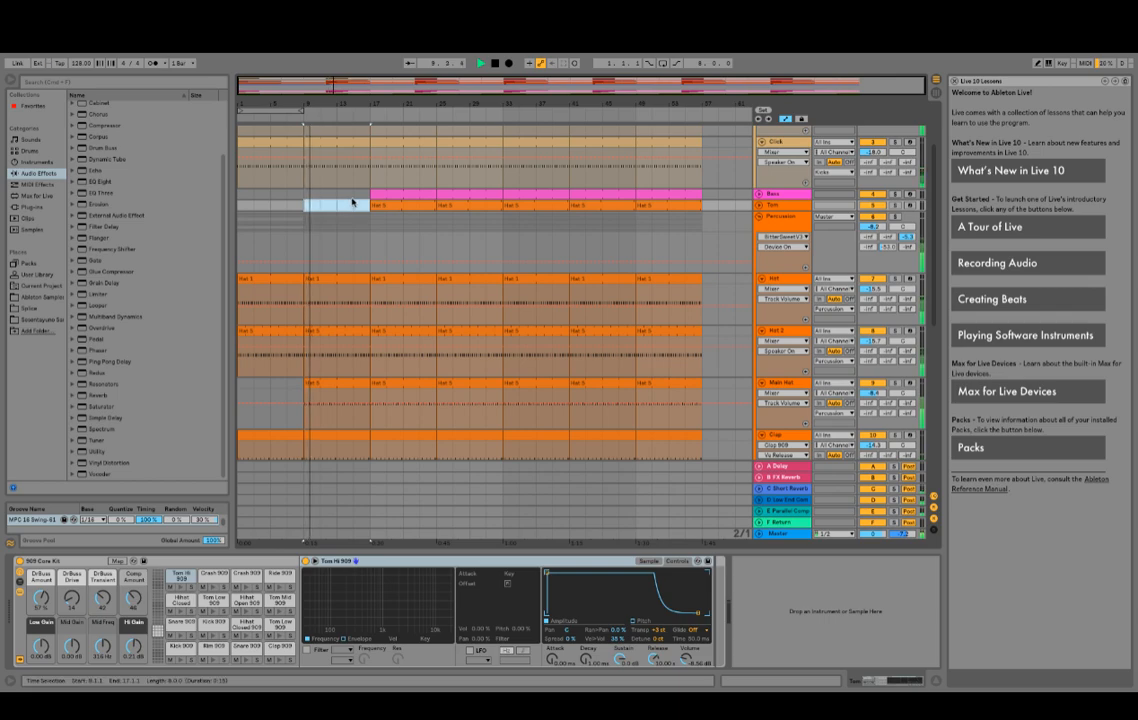
Step: Remove track 23's synth clip and the Shaker / Top clip from bars 9 to 16
{"action": "scroll", "coordinate": [314, 194], "scroll_direction": "down", "scroll_amount": 10}
{"action": "scroll", "coordinate": [313, 193], "scroll_direction": "down", "scroll_amount": 3}
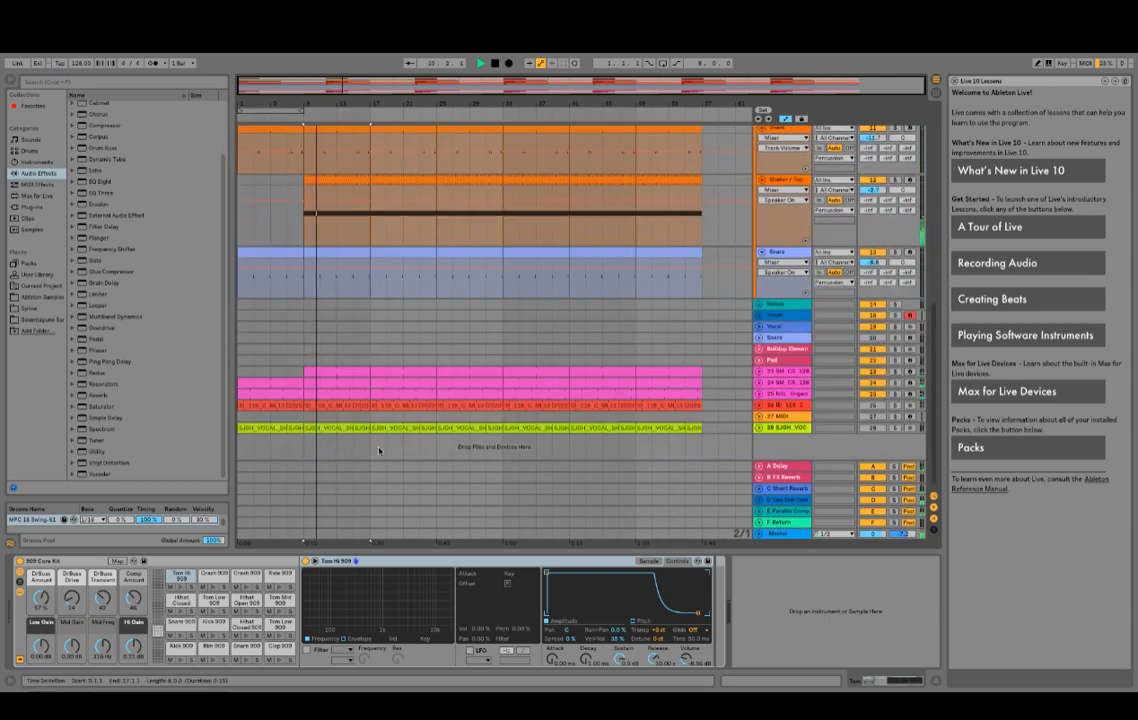
{"action": "left_click", "coordinate": [330, 373]}
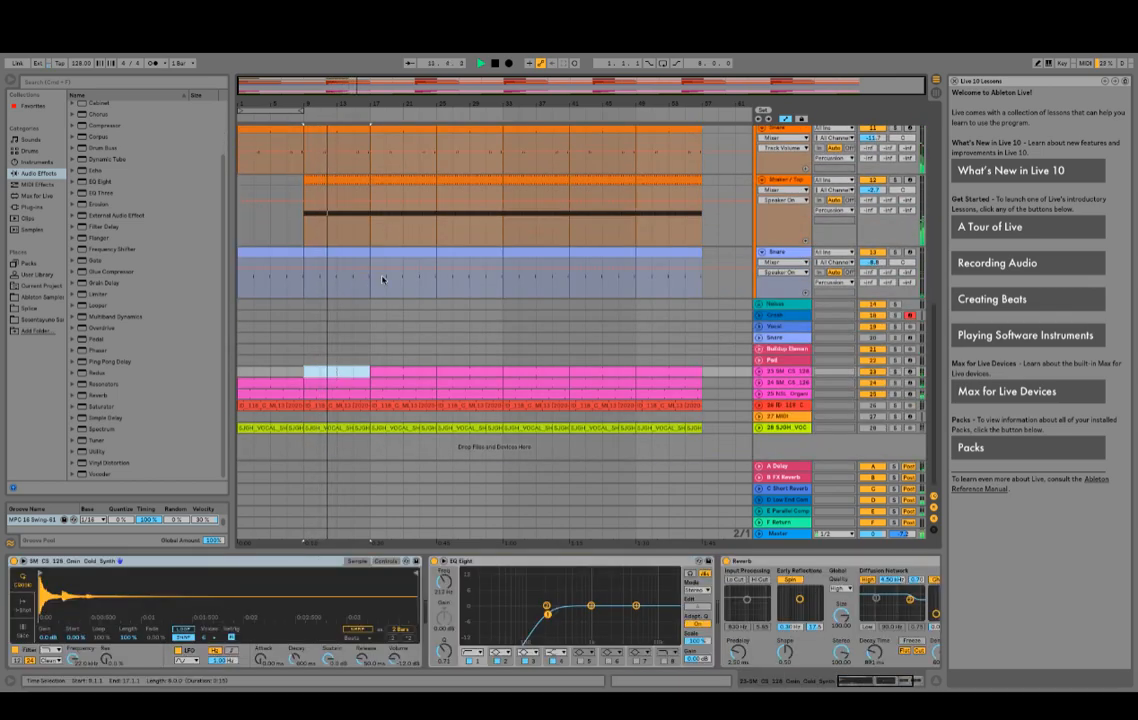
{"action": "scroll", "coordinate": [370, 290], "scroll_direction": "up", "scroll_amount": 3}
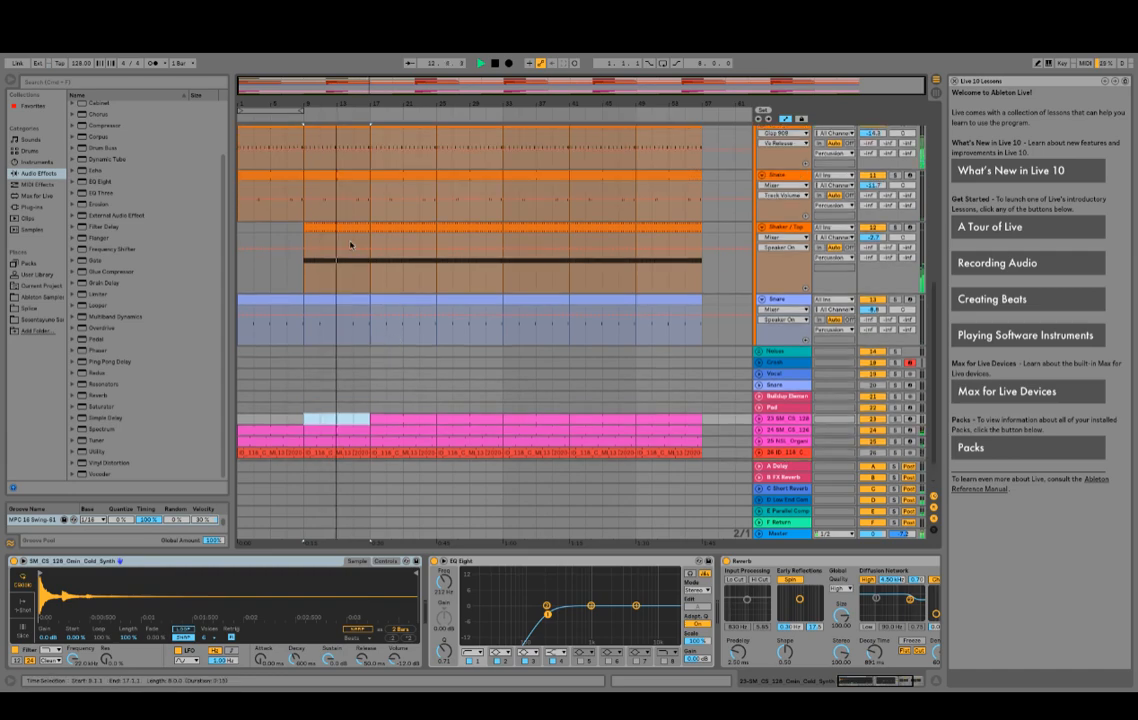
{"action": "left_click", "coordinate": [353, 231]}
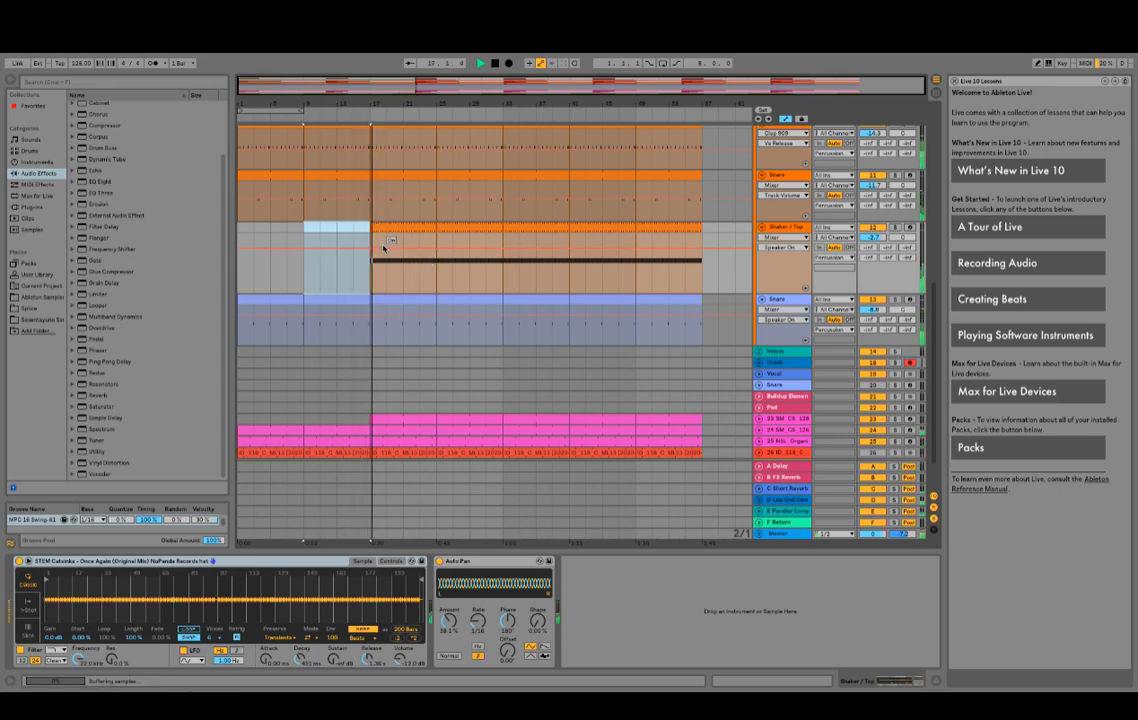
Step: Remove the two Bass clips covering bars 17 to 32
{"action": "scroll", "coordinate": [380, 200], "scroll_direction": "up", "scroll_amount": 10}
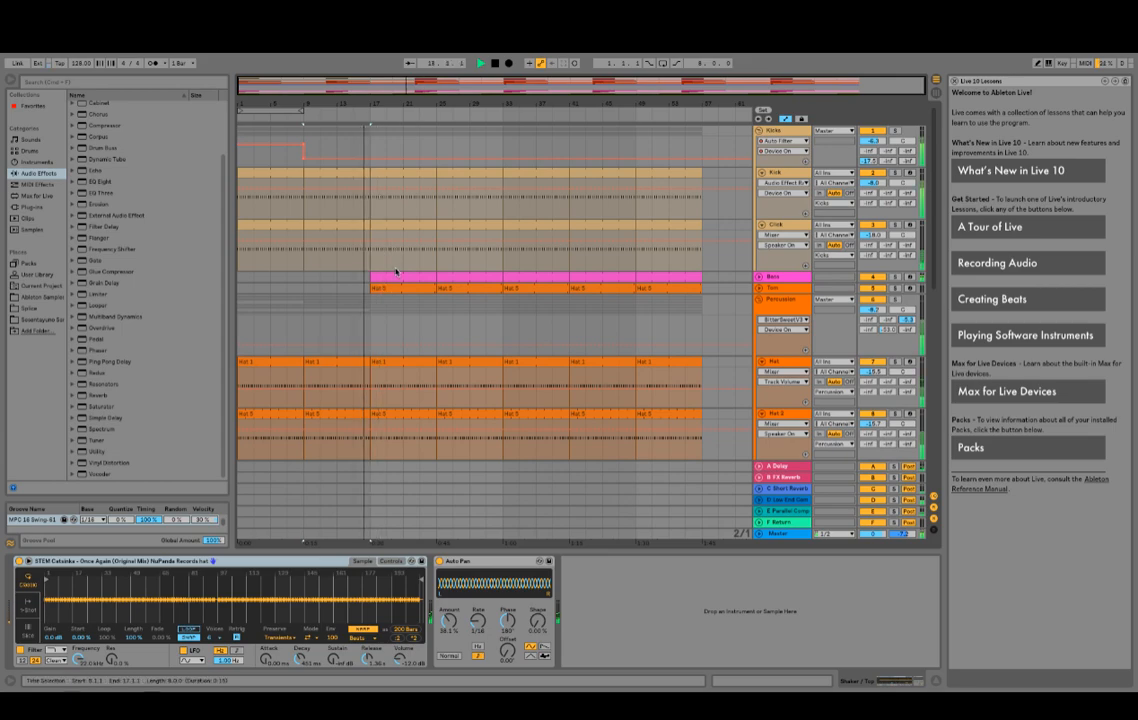
{"action": "left_click", "coordinate": [385, 275]}
{"action": "left_click", "coordinate": [452, 275]}
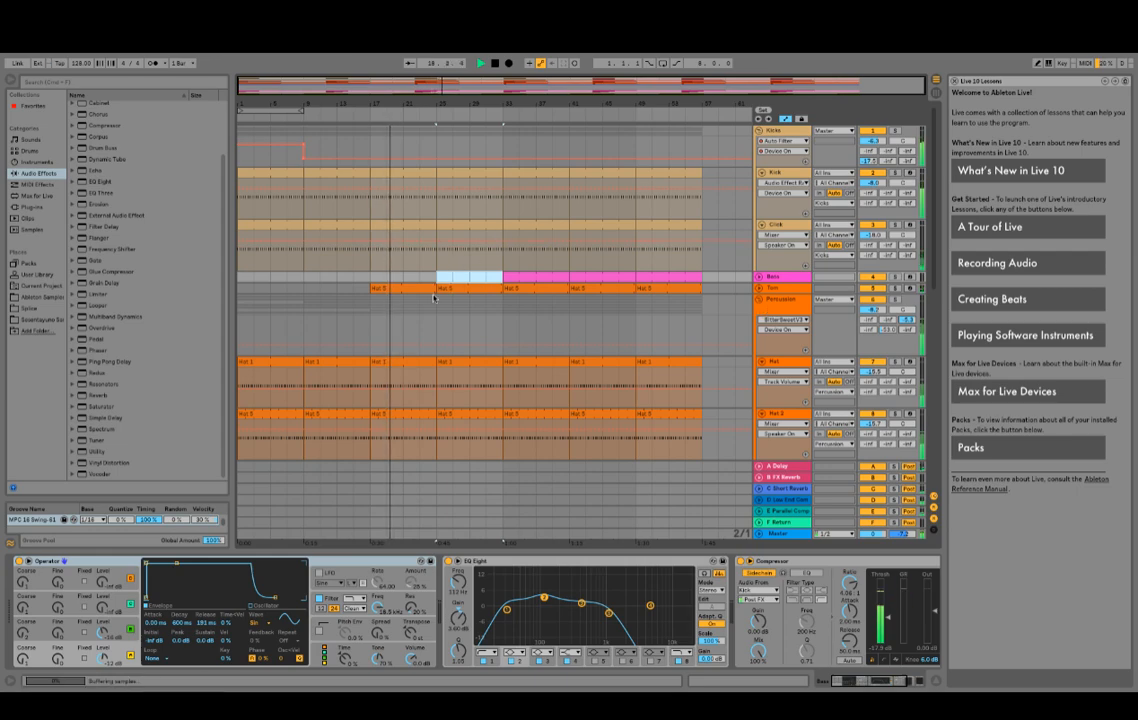
{"action": "key", "text": "Delete"}
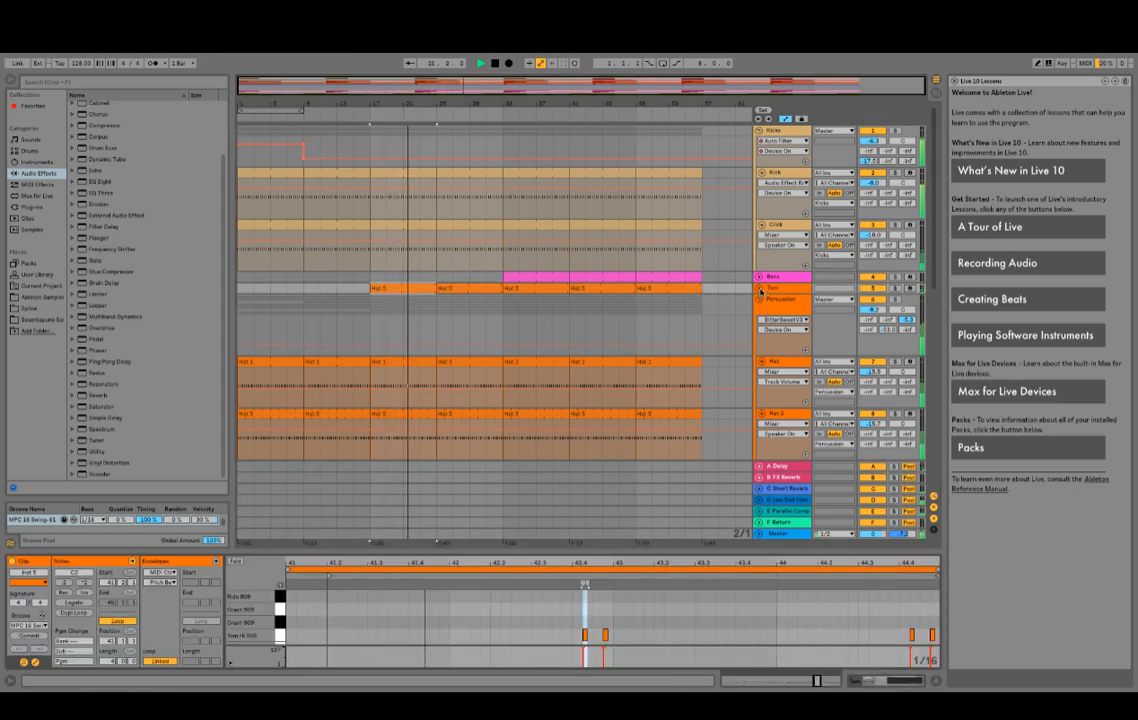
Step: Unfold the Tom track, add EQ Eight to it with the low end rolled off, and play the result
{"action": "left_click", "coordinate": [759, 288]}
{"action": "left_click", "coordinate": [797, 293]}
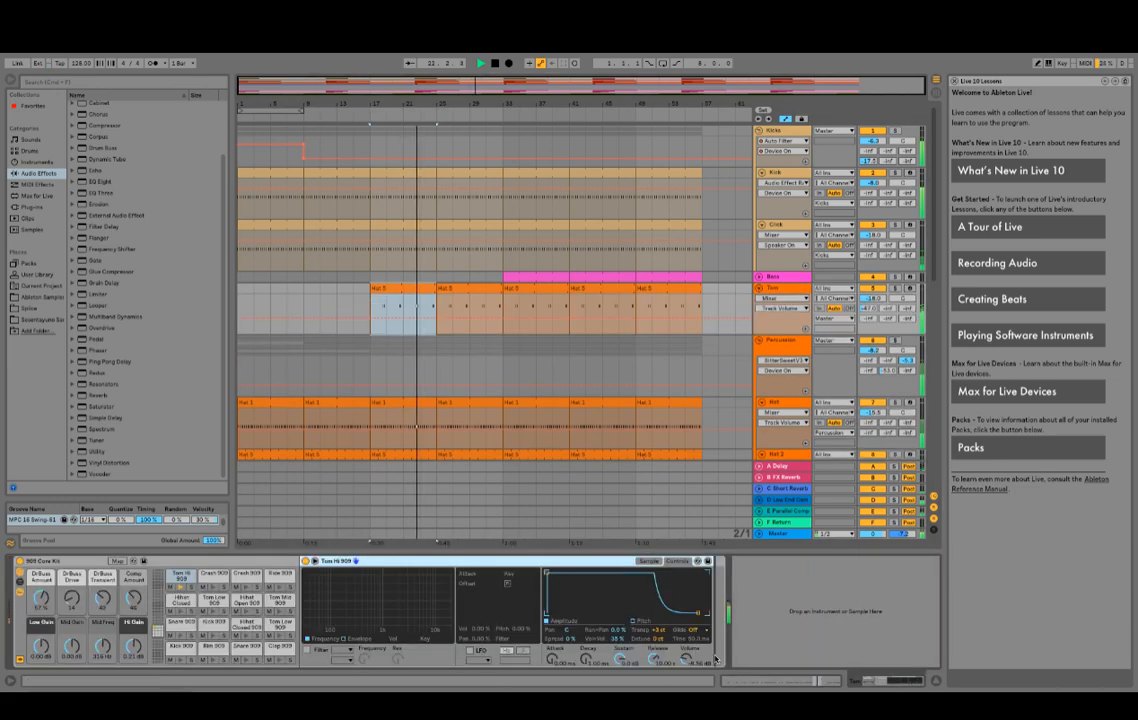
{"action": "key", "text": "space"}
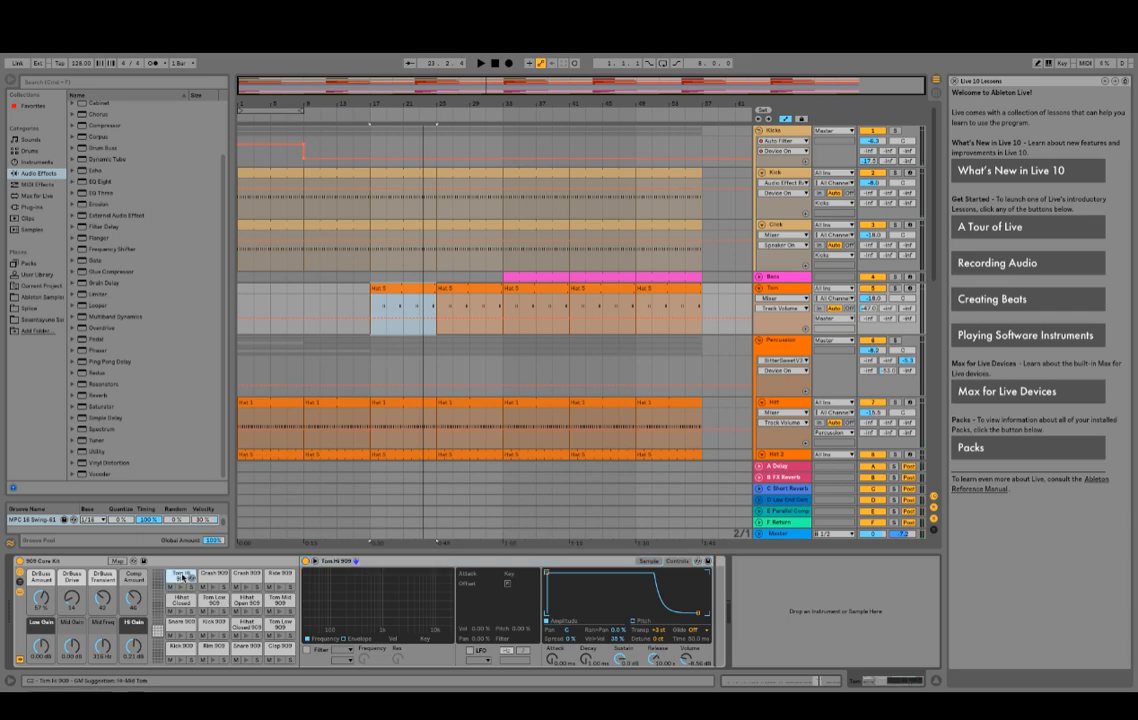
{"action": "left_click_drag", "start_coordinate": [116, 182], "coordinate": [388, 357]}
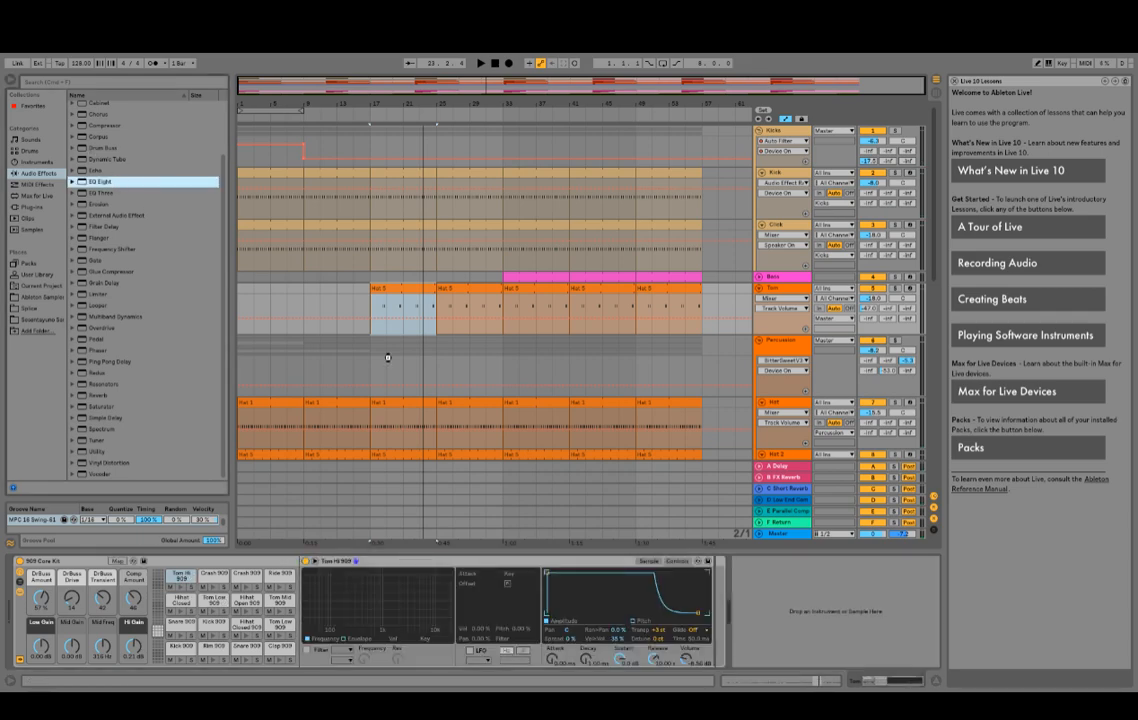
{"action": "left_click_drag", "start_coordinate": [800, 636], "coordinate": [739, 614]}
{"action": "key", "text": "space"}
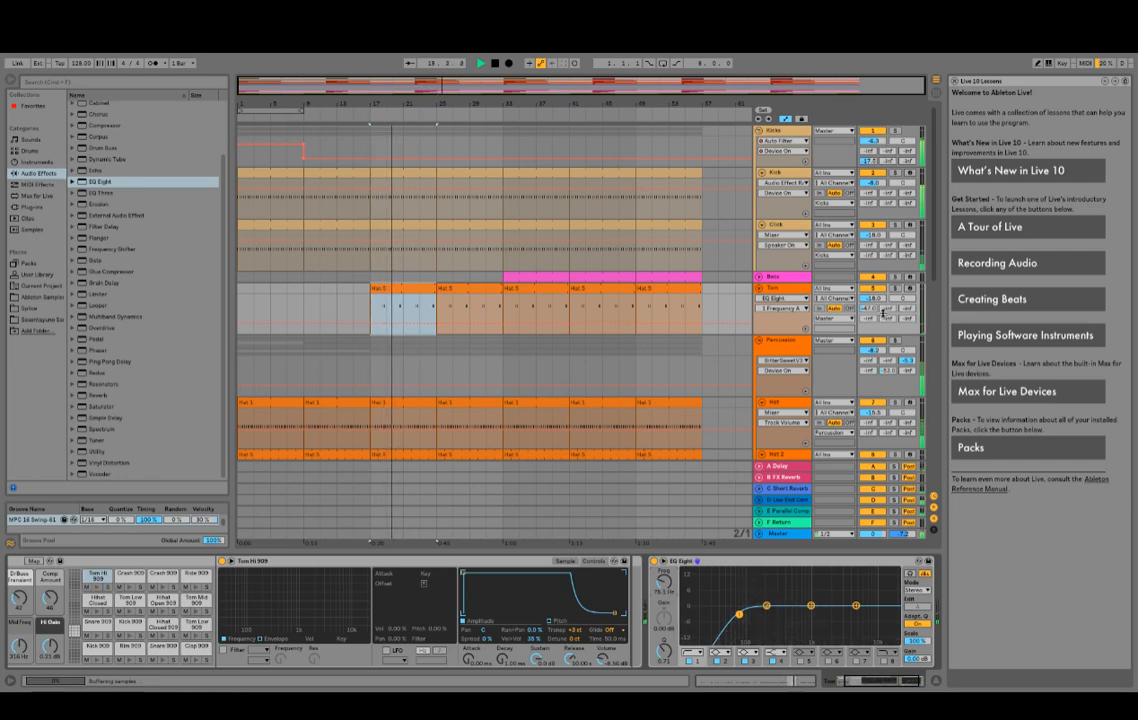
Step: Fold the Tom track, stop playback, and leave the Percussion group unfolded
{"action": "left_click", "coordinate": [758, 289]}
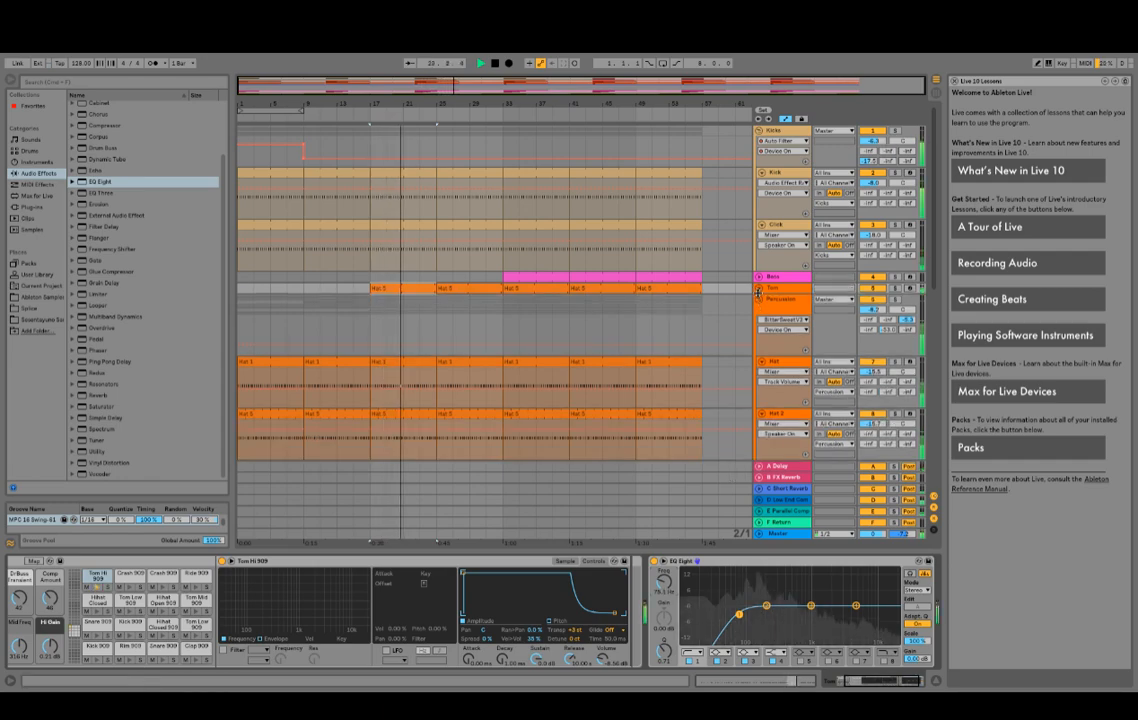
{"action": "left_click", "coordinate": [758, 298]}
{"action": "scroll", "coordinate": [753, 299], "scroll_direction": "down", "scroll_amount": 1}
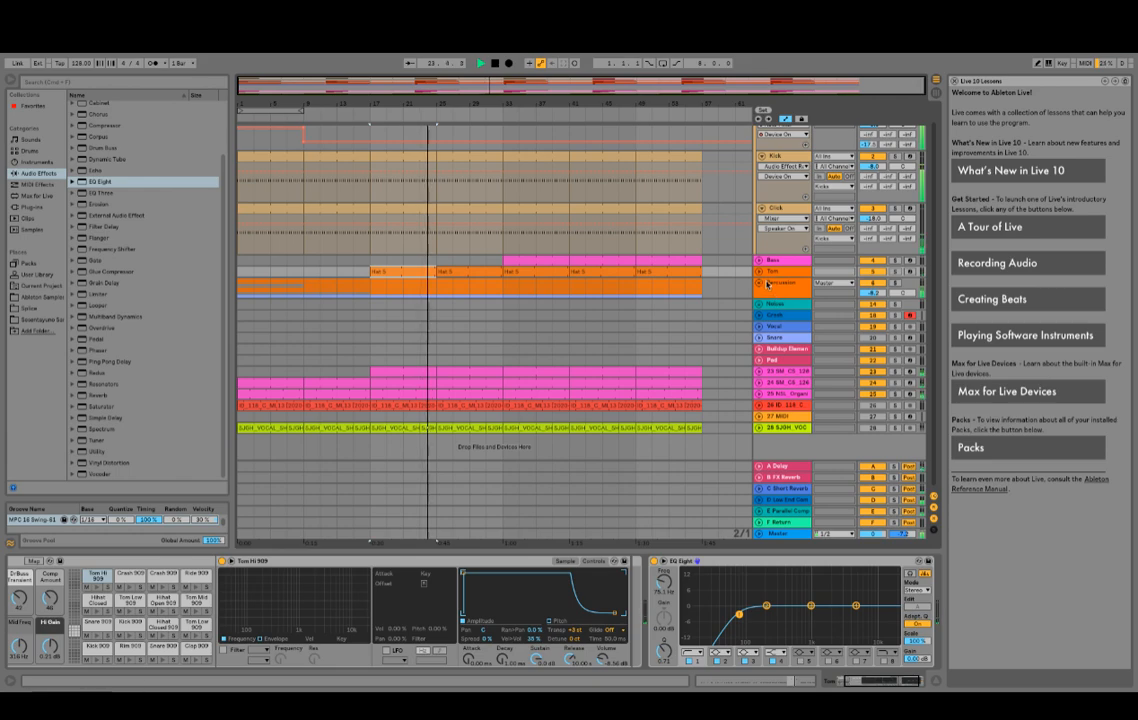
{"action": "key", "text": "space"}
{"action": "left_click_drag", "start_coordinate": [760, 277], "coordinate": [758, 287]}
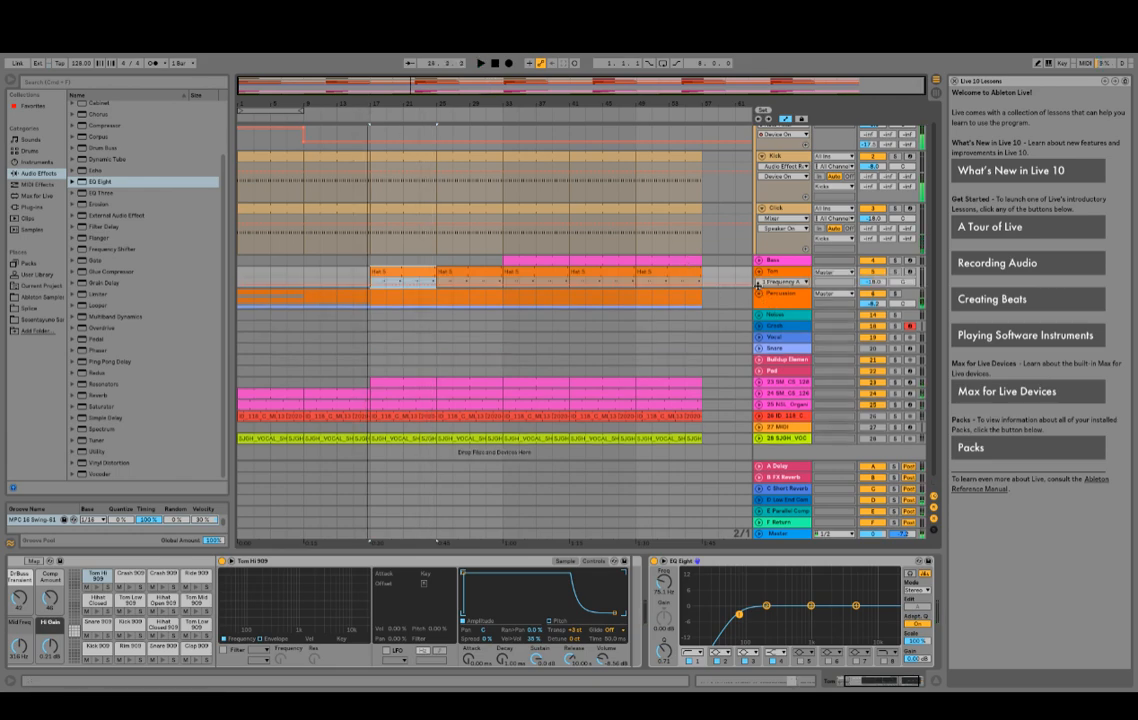
{"action": "left_click", "coordinate": [760, 272]}
{"action": "left_click", "coordinate": [760, 284]}
Step: Remove the Main Hat clip from bars 9 to 16 and play that section
{"action": "scroll", "coordinate": [500, 380], "scroll_direction": "down", "scroll_amount": 3}
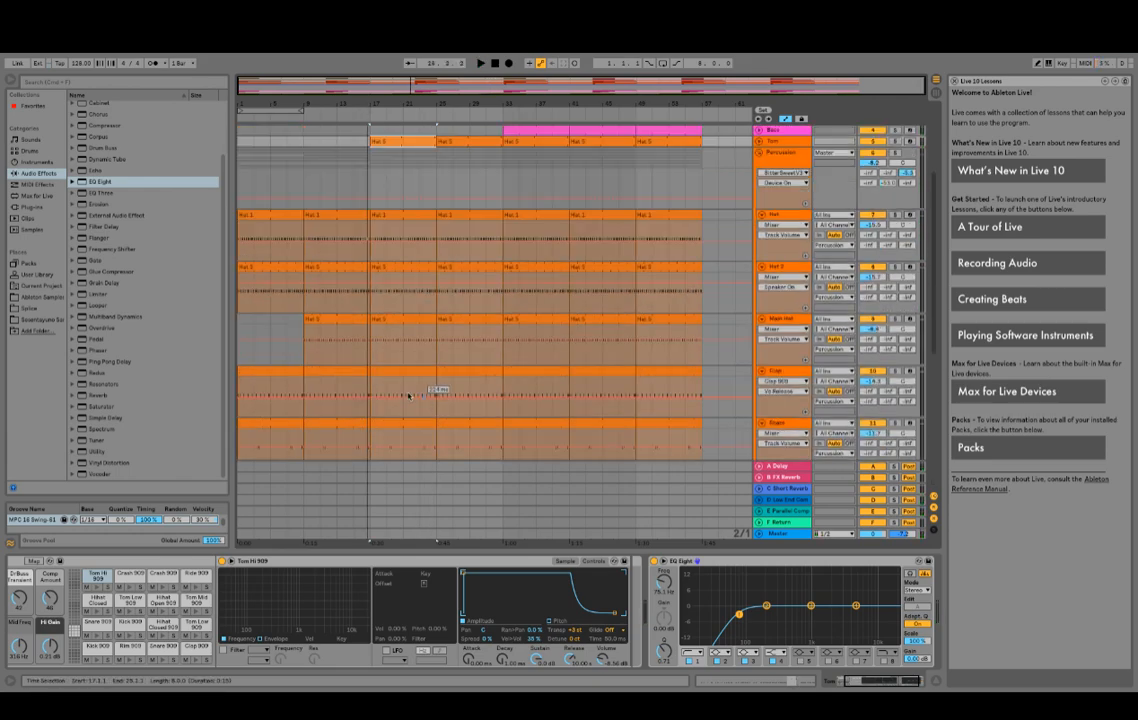
{"action": "left_click", "coordinate": [342, 316]}
{"action": "key", "text": "space"}
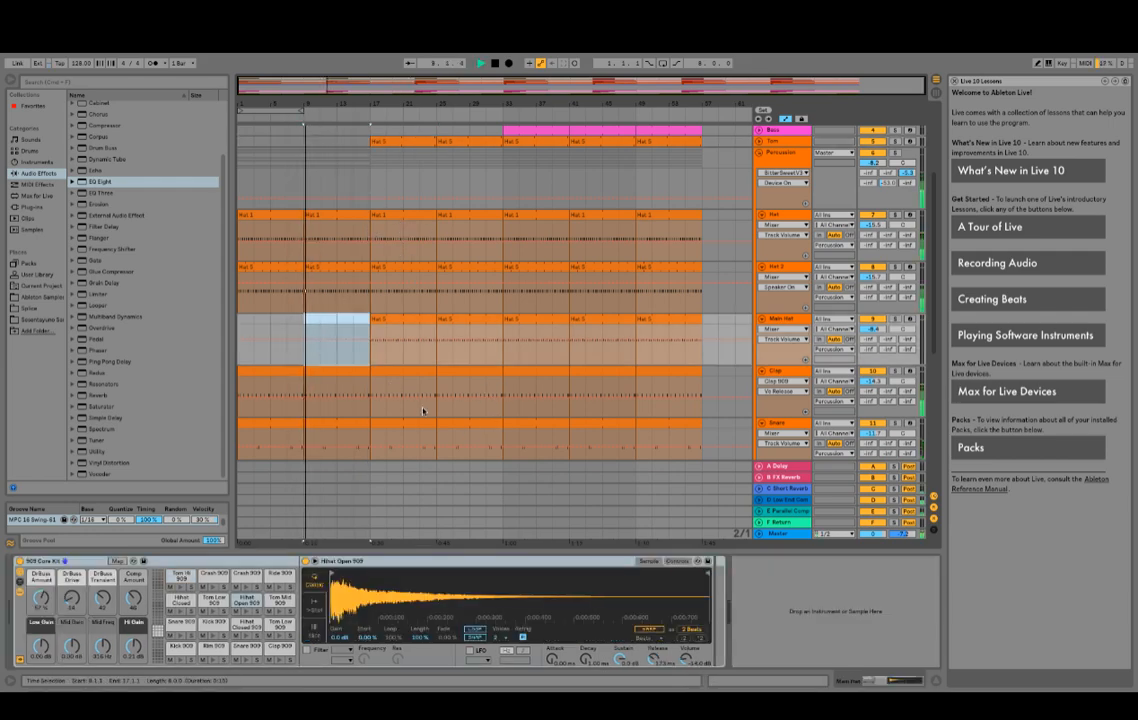
Step: Look over the remaining clips in all tracks while listening to bars 9 to 16
{"action": "scroll", "coordinate": [424, 405], "scroll_direction": "up", "scroll_amount": 5}
{"action": "scroll", "coordinate": [424, 400], "scroll_direction": "down", "scroll_amount": 6}
{"action": "scroll", "coordinate": [424, 402], "scroll_direction": "up", "scroll_amount": 3}
{"action": "scroll", "coordinate": [424, 402], "scroll_direction": "down", "scroll_amount": 1}
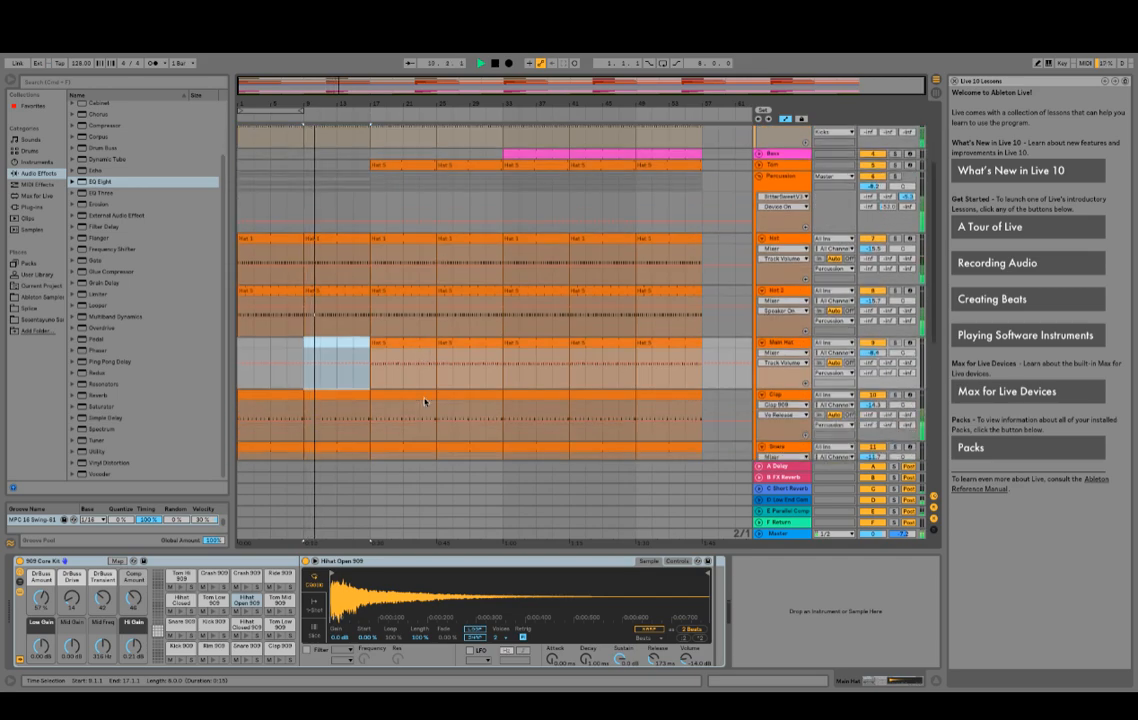
{"action": "scroll", "coordinate": [425, 398], "scroll_direction": "down", "scroll_amount": 7}
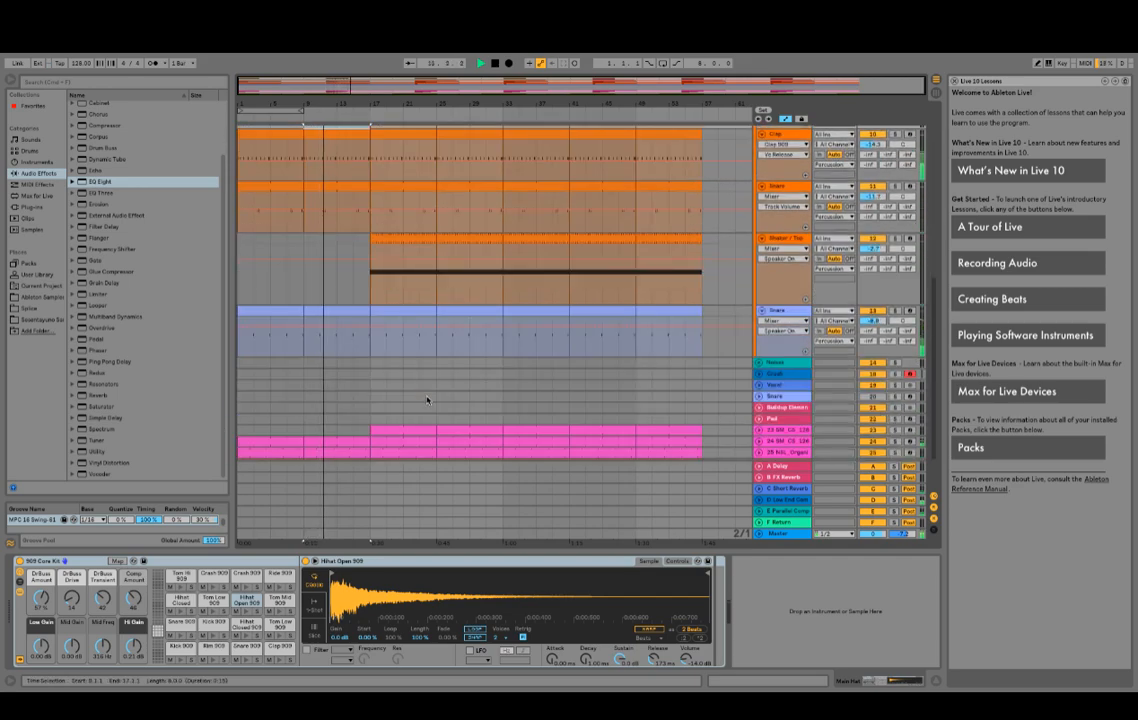
{"action": "scroll", "coordinate": [426, 390], "scroll_direction": "up", "scroll_amount": 5}
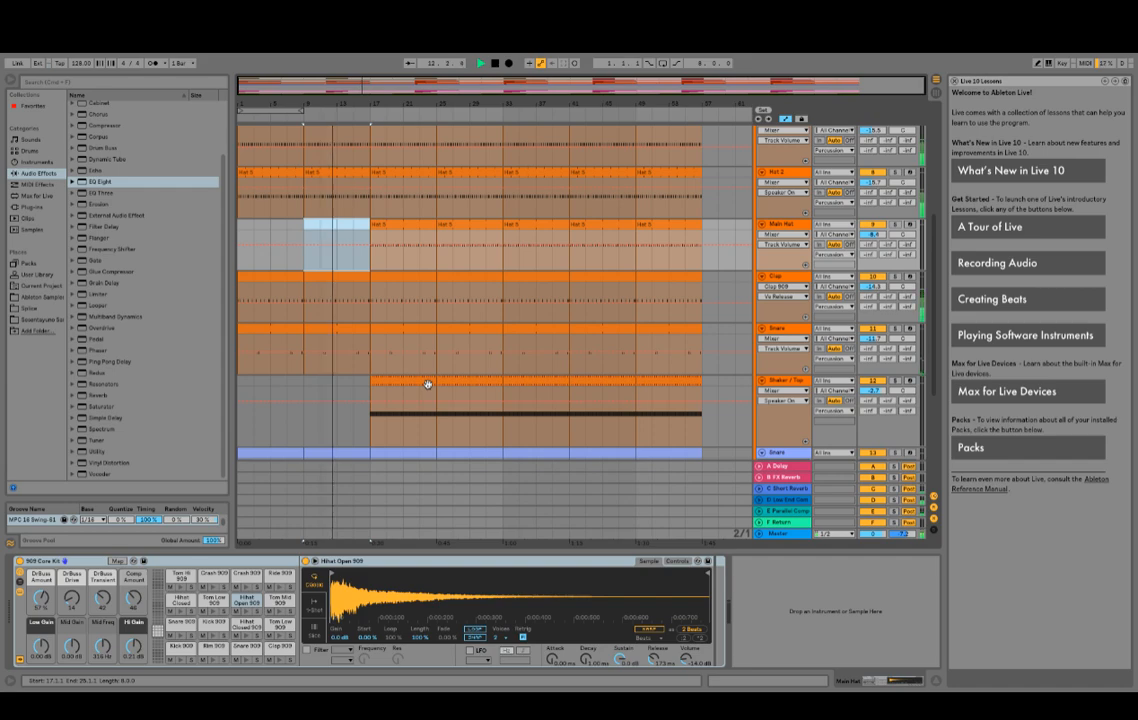
{"action": "scroll", "coordinate": [427, 385], "scroll_direction": "down", "scroll_amount": 2}
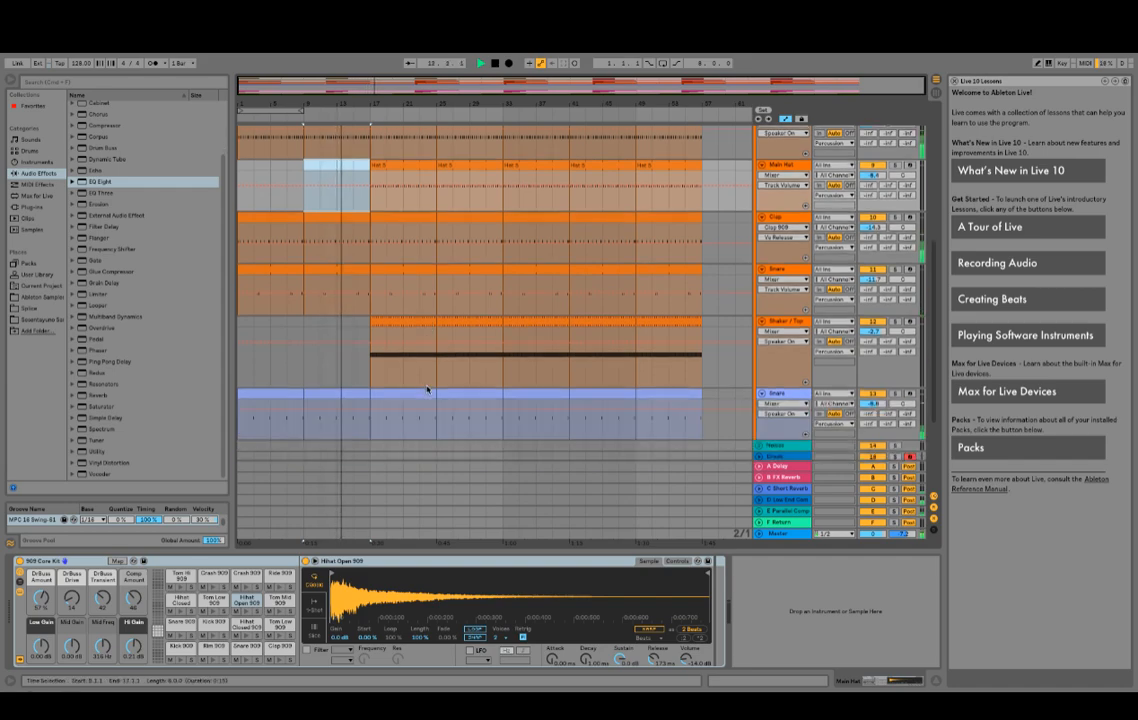
{"action": "scroll", "coordinate": [426, 388], "scroll_direction": "up", "scroll_amount": 10}
{"action": "scroll", "coordinate": [427, 363], "scroll_direction": "down", "scroll_amount": 1}
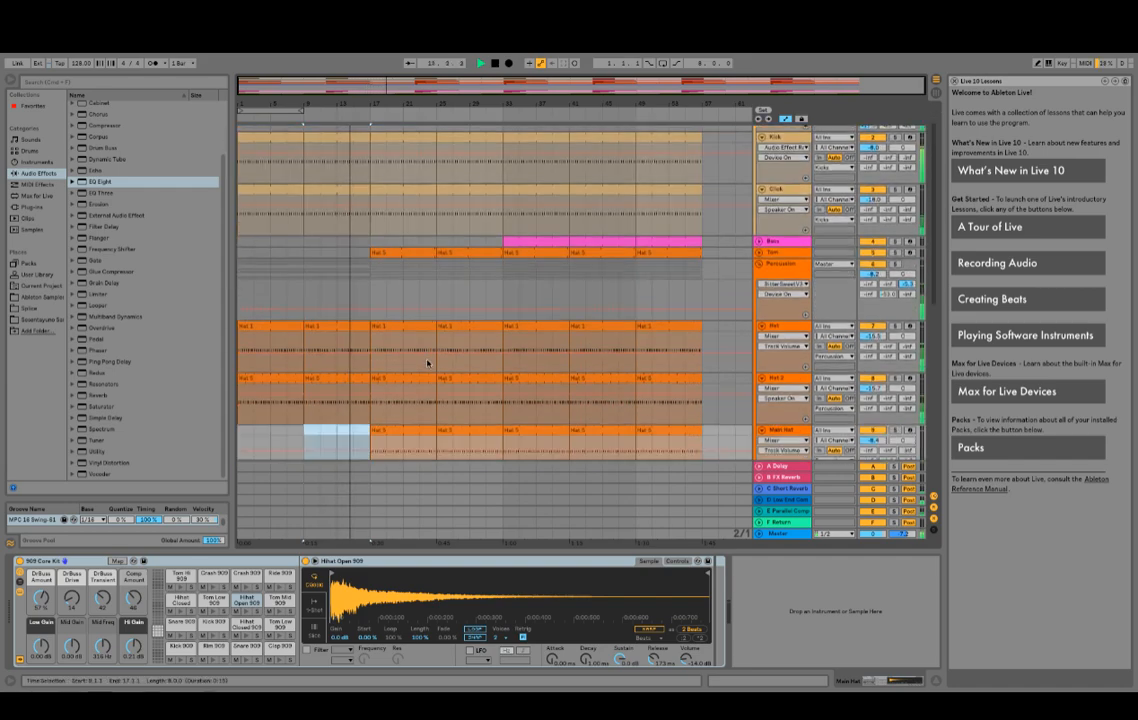
Step: Remove the Tom and Shaker / Top clips from bars 17 to 24
{"action": "left_click", "coordinate": [392, 250]}
{"action": "scroll", "coordinate": [393, 258], "scroll_direction": "down", "scroll_amount": 9}
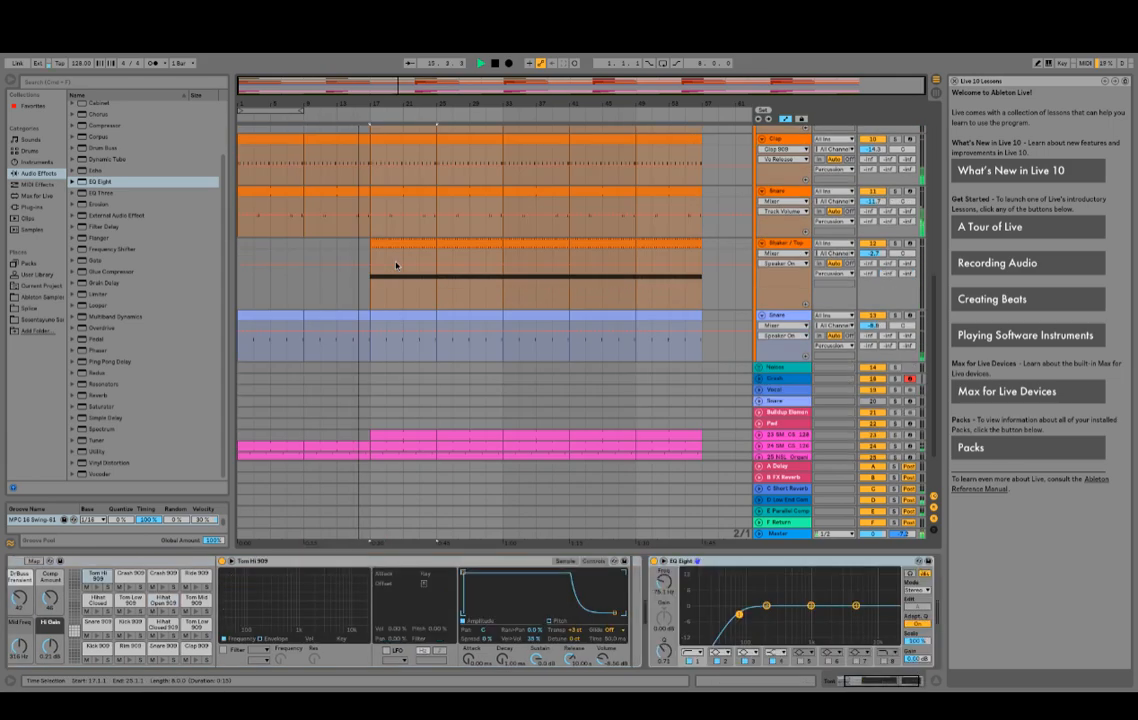
{"action": "left_click_drag", "start_coordinate": [414, 254], "coordinate": [401, 244]}
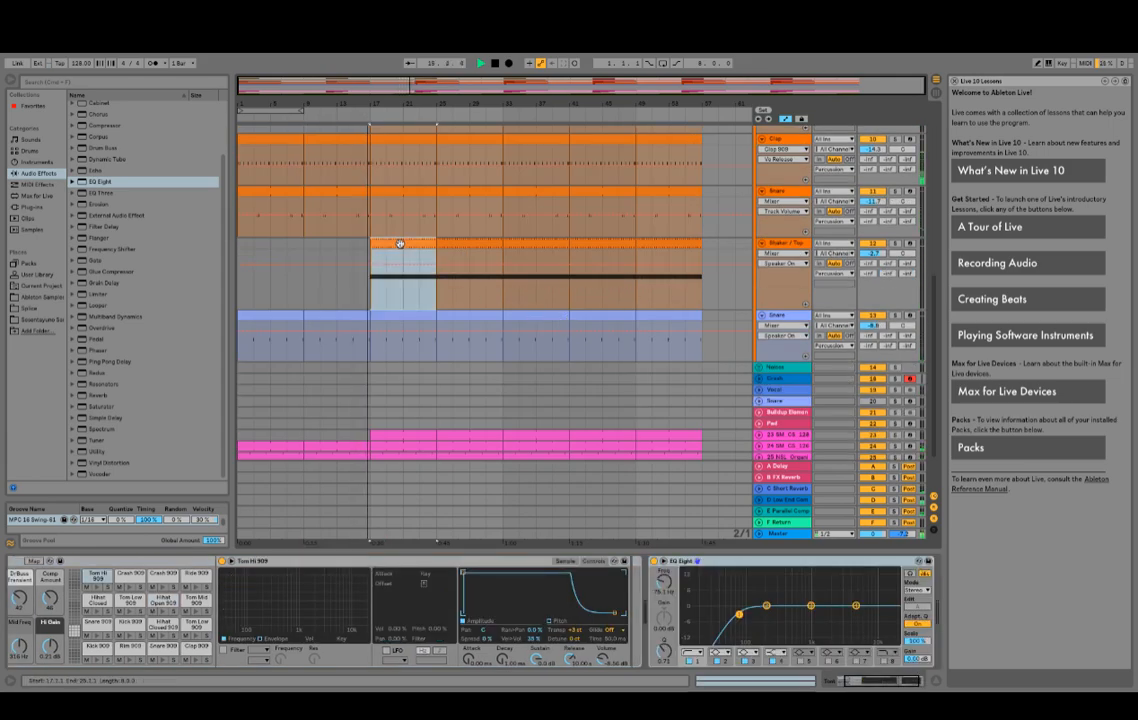
Step: Stop playback, open track 23's synth clip at bar 17, and enlarge its note editor
{"action": "scroll", "coordinate": [415, 300], "scroll_direction": "up", "scroll_amount": 10}
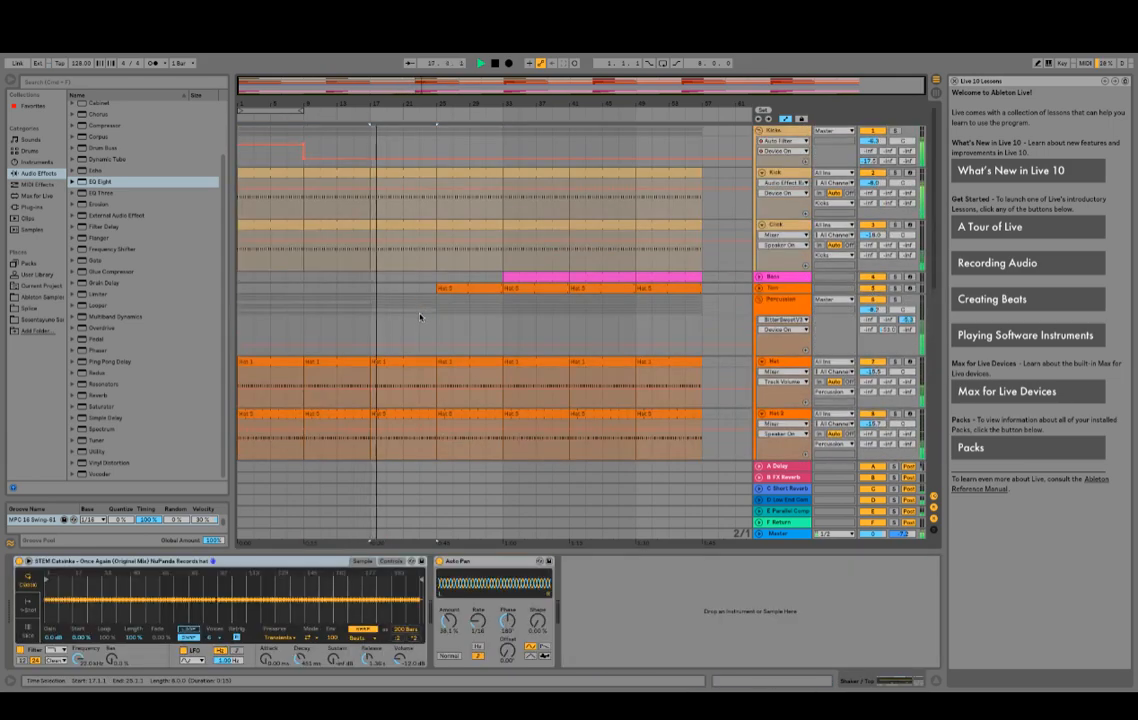
{"action": "scroll", "coordinate": [415, 321], "scroll_direction": "down", "scroll_amount": 10}
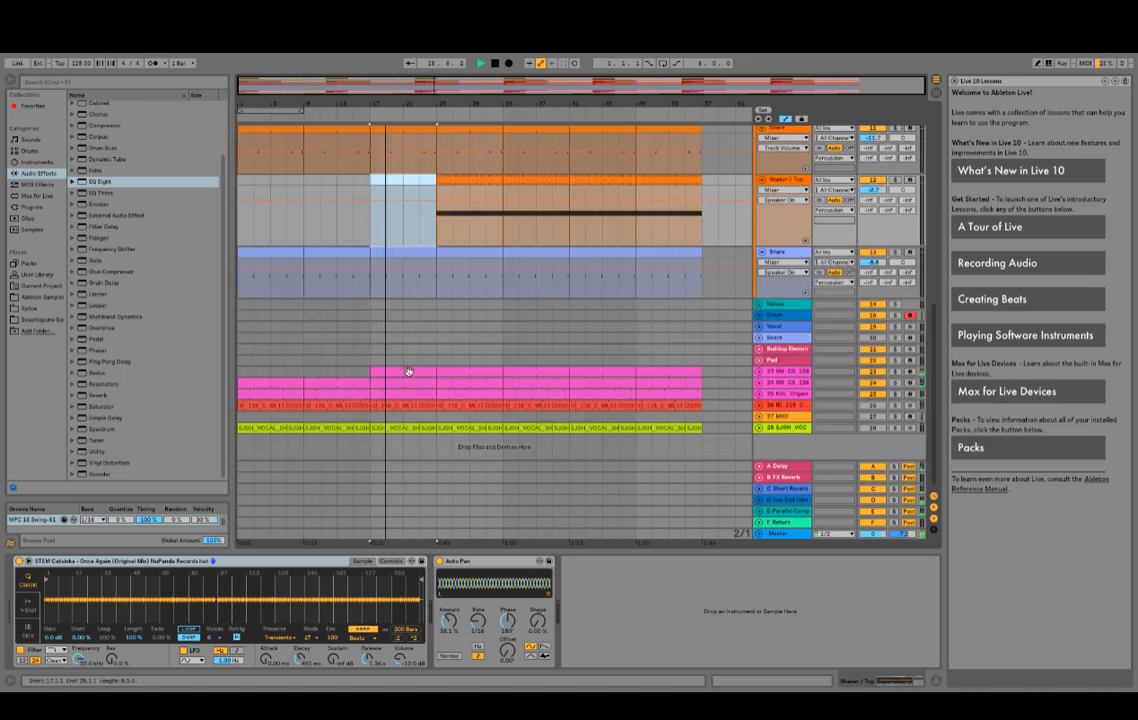
{"action": "left_click", "coordinate": [404, 371]}
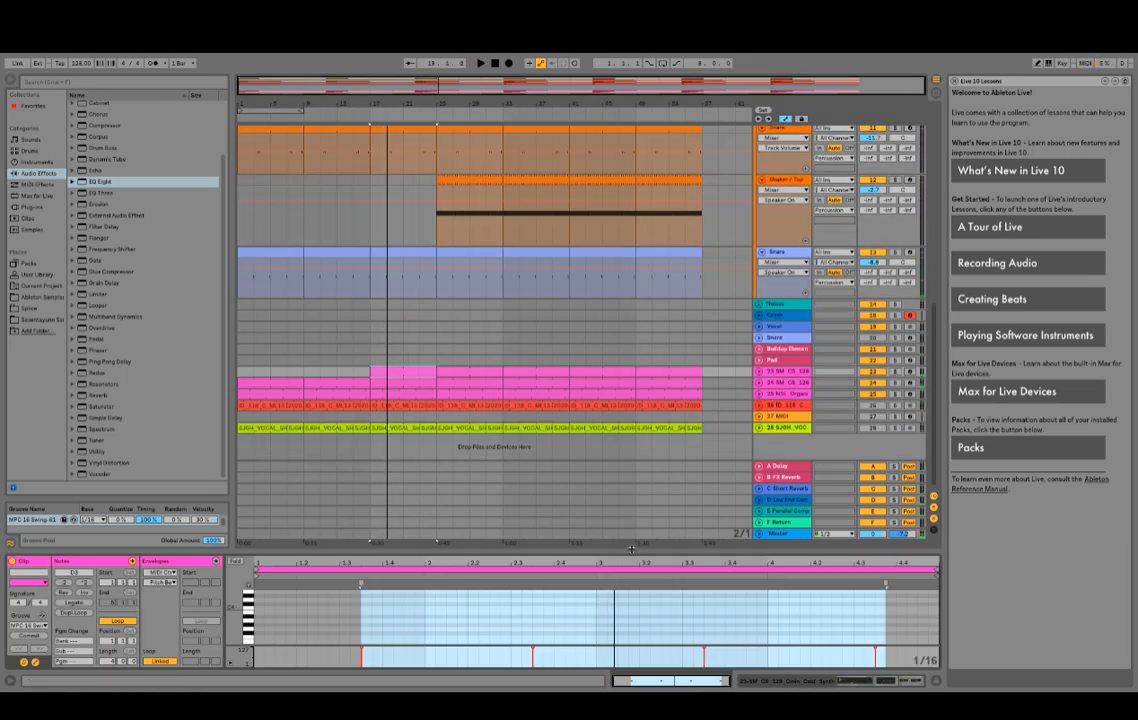
{"action": "left_click_drag", "start_coordinate": [632, 548], "coordinate": [632, 378]}
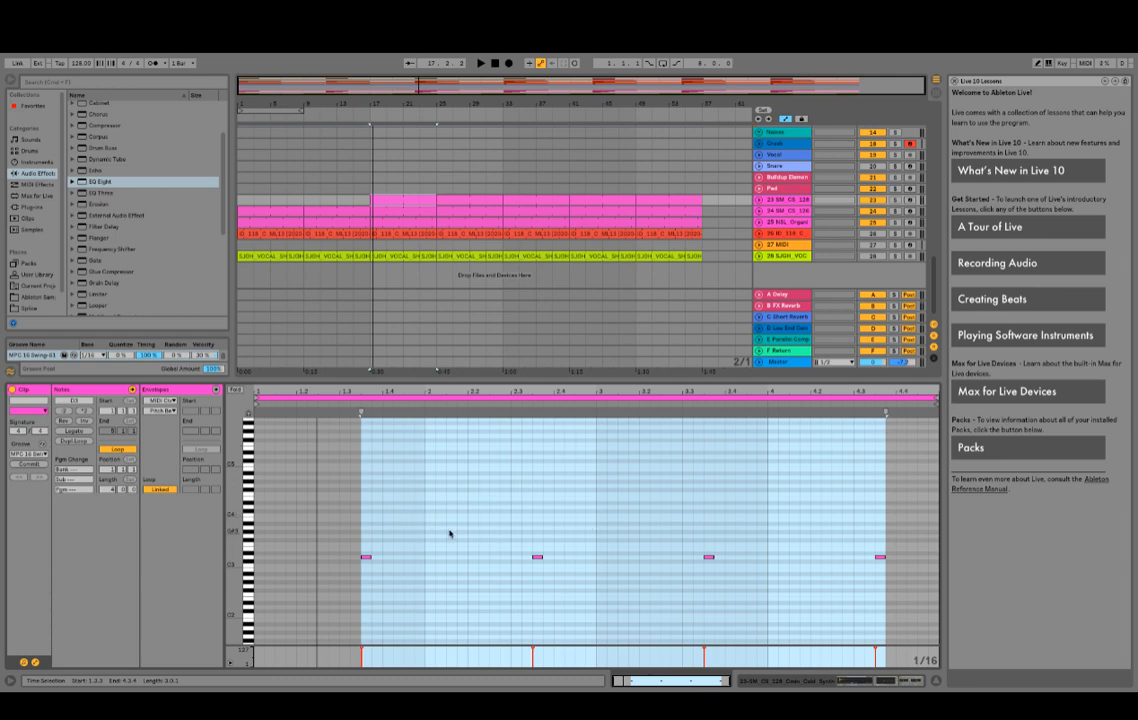
Step: Delete the second and fourth notes of track 23's clip, then play the arrangement with the note editor closed
{"action": "left_click_drag", "start_coordinate": [450, 532], "coordinate": [570, 645]}
{"action": "key", "text": "Delete"}
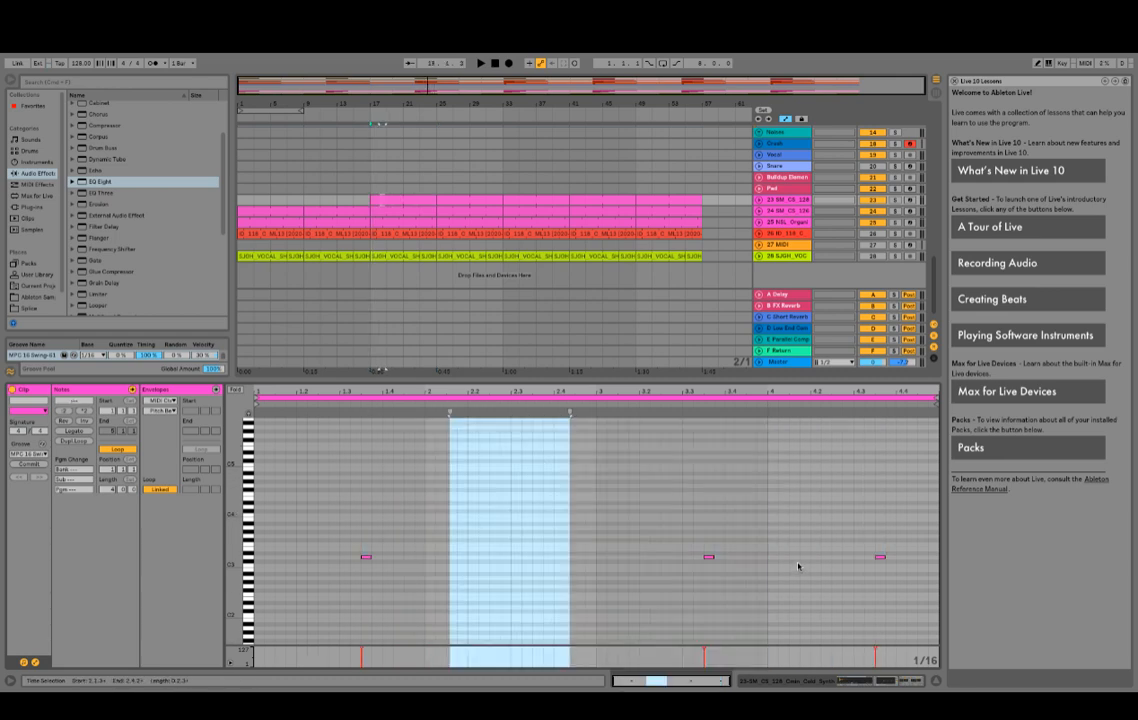
{"action": "left_click_drag", "start_coordinate": [794, 542], "coordinate": [911, 593]}
{"action": "key", "text": "Delete"}
{"action": "key", "text": "space"}
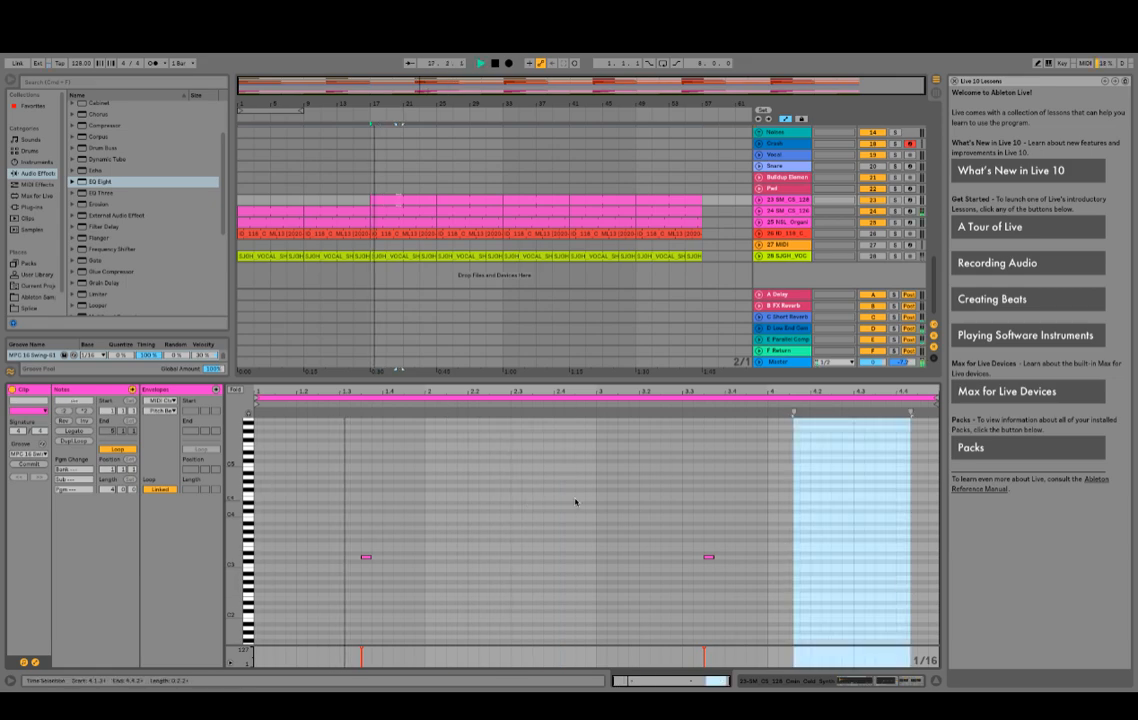
{"action": "left_click_drag", "start_coordinate": [612, 382], "coordinate": [571, 640]}
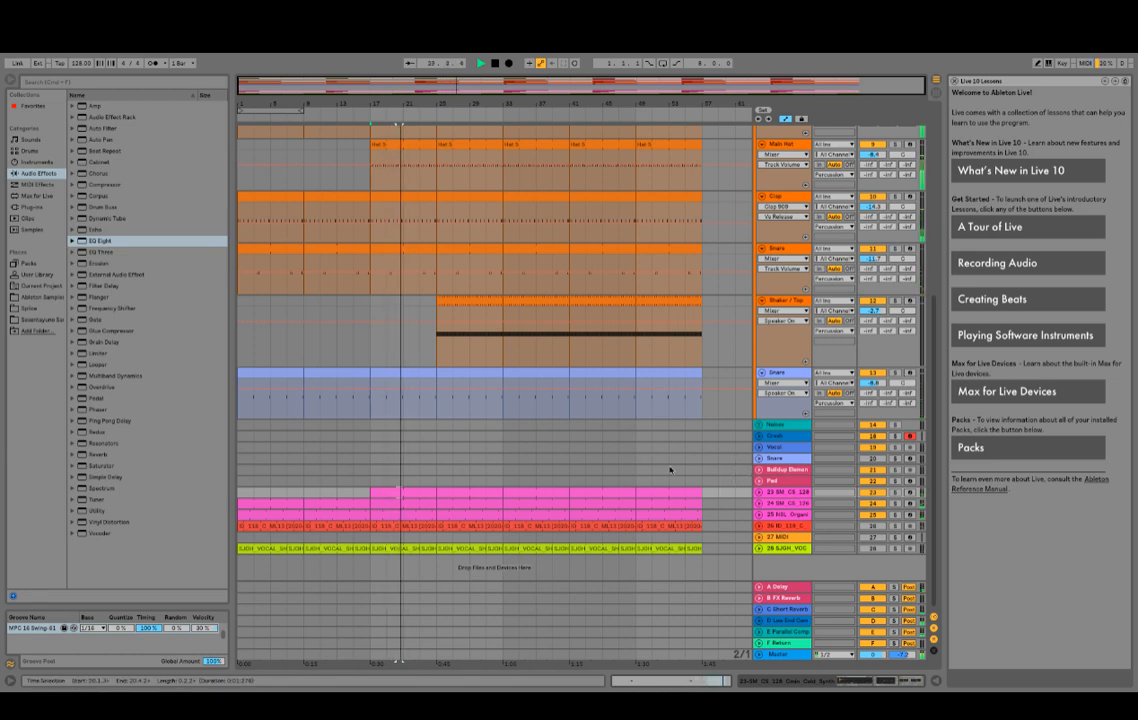
{"action": "scroll", "coordinate": [504, 451], "scroll_direction": "up", "scroll_amount": 5}
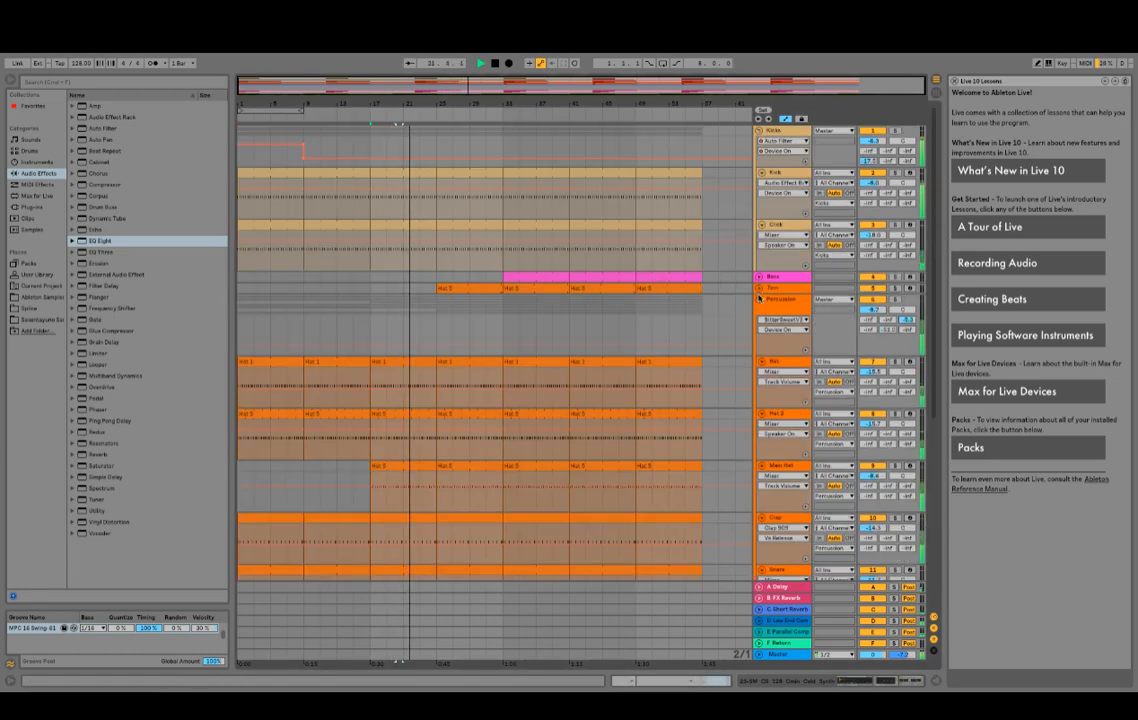
Step: Collapse the Percussion group, then replay the arrangement from bar 17 with the Ableton Samples folder shown in the browser
{"action": "left_click", "coordinate": [759, 302]}
{"action": "key", "text": "space"}
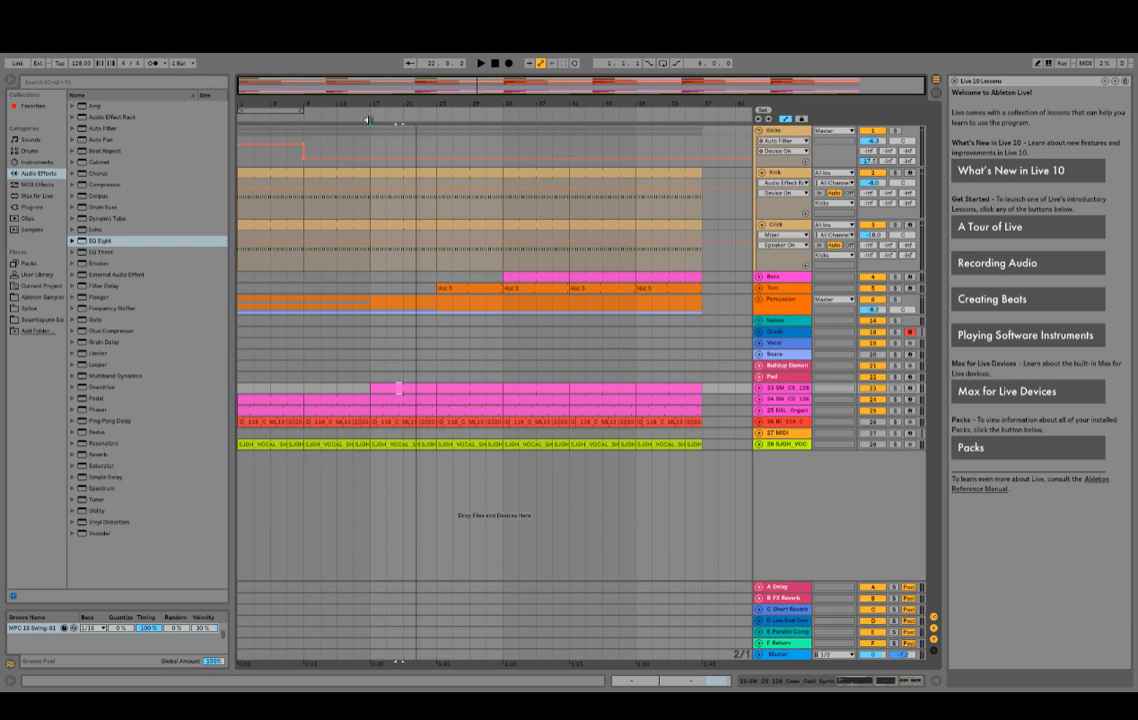
{"action": "left_click", "coordinate": [365, 118]}
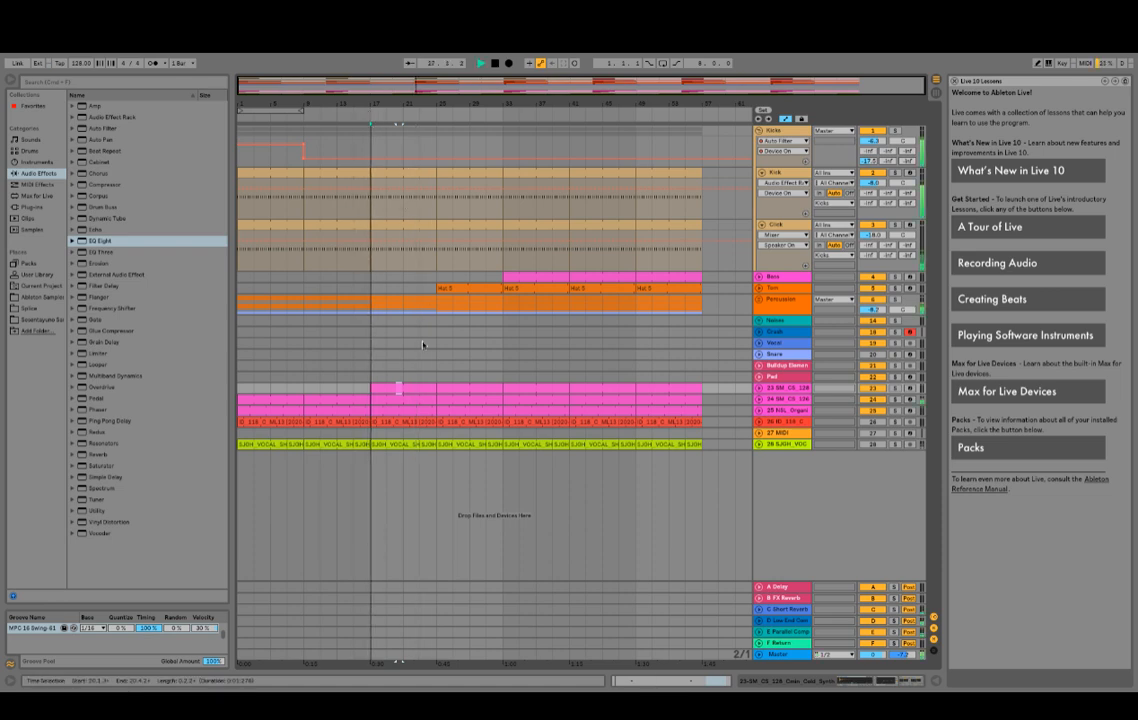
{"action": "left_click", "coordinate": [40, 297]}
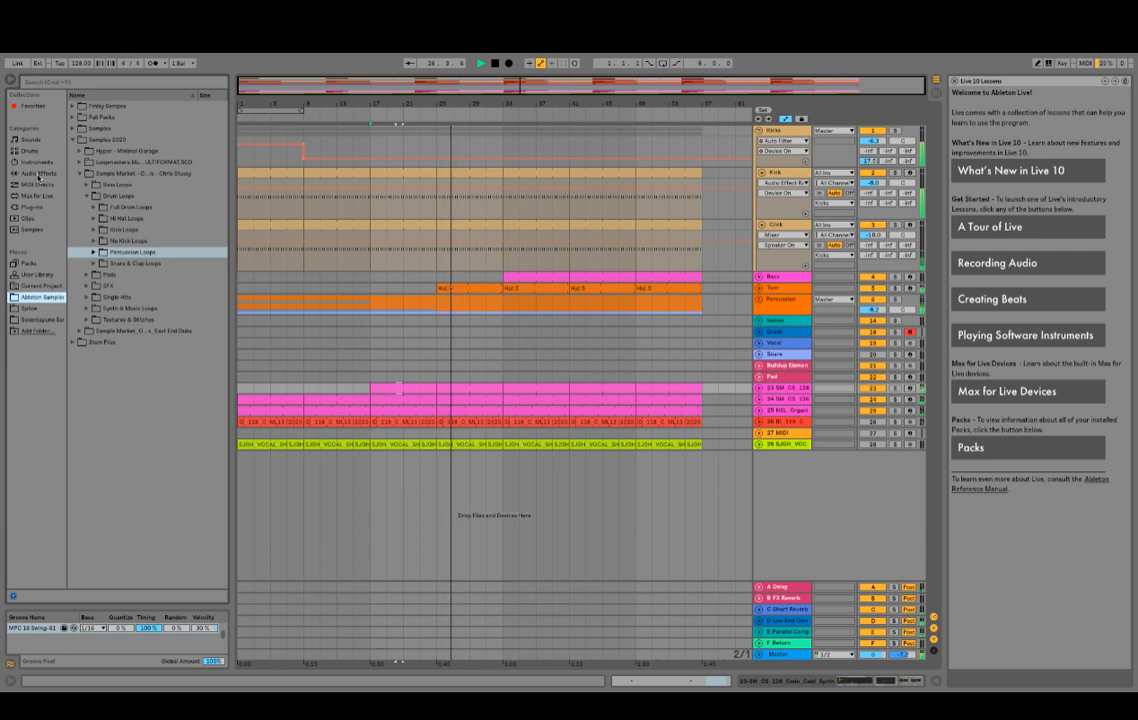
Step: Delete the third note in the Tom clip at bar 25, then replay the arrangement from around bar 29
{"action": "double_click", "coordinate": [474, 289]}
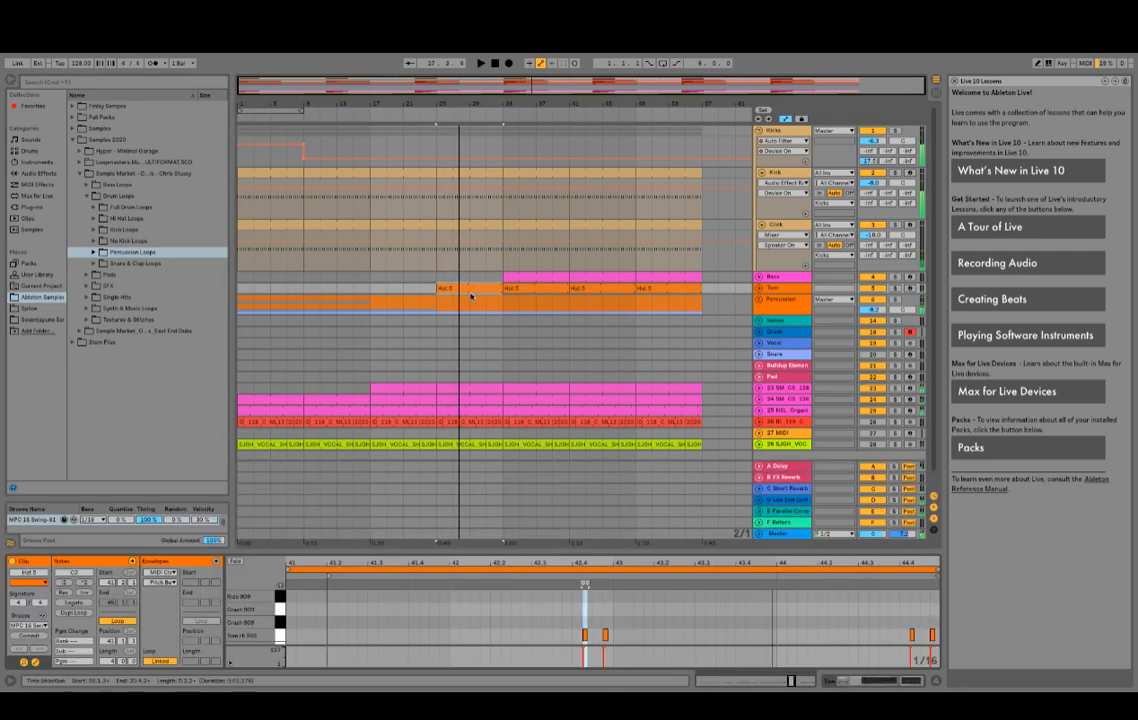
{"action": "left_click", "coordinate": [584, 634]}
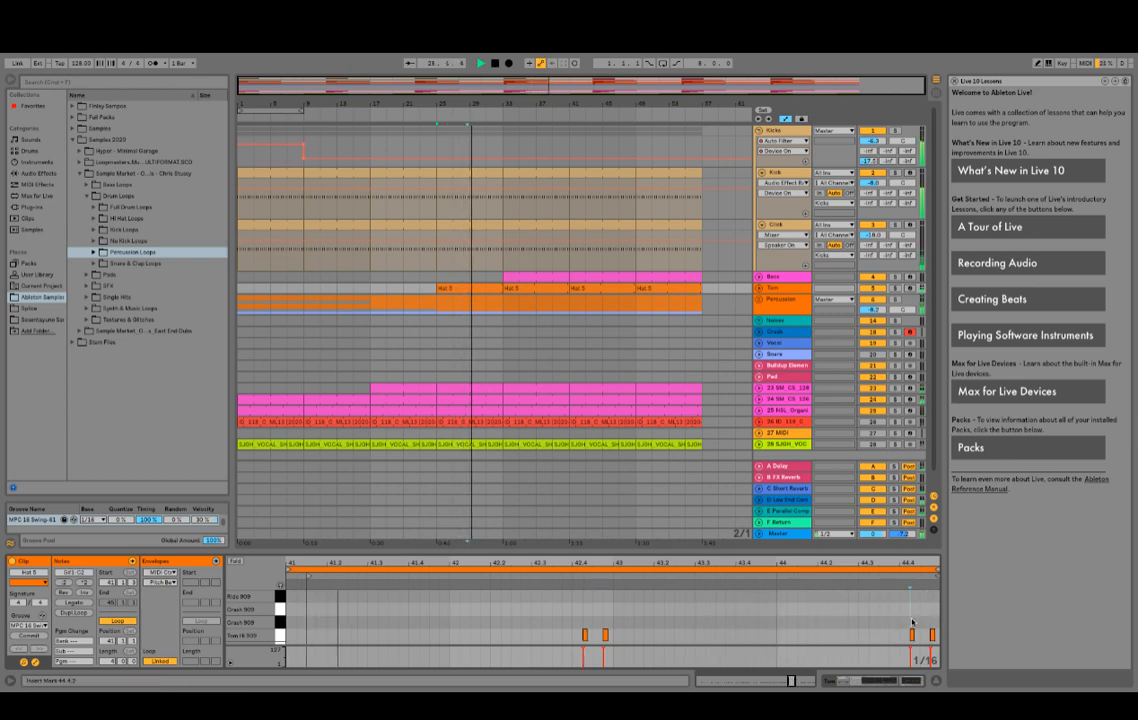
{"action": "left_click", "coordinate": [912, 635]}
{"action": "key", "text": "Delete"}
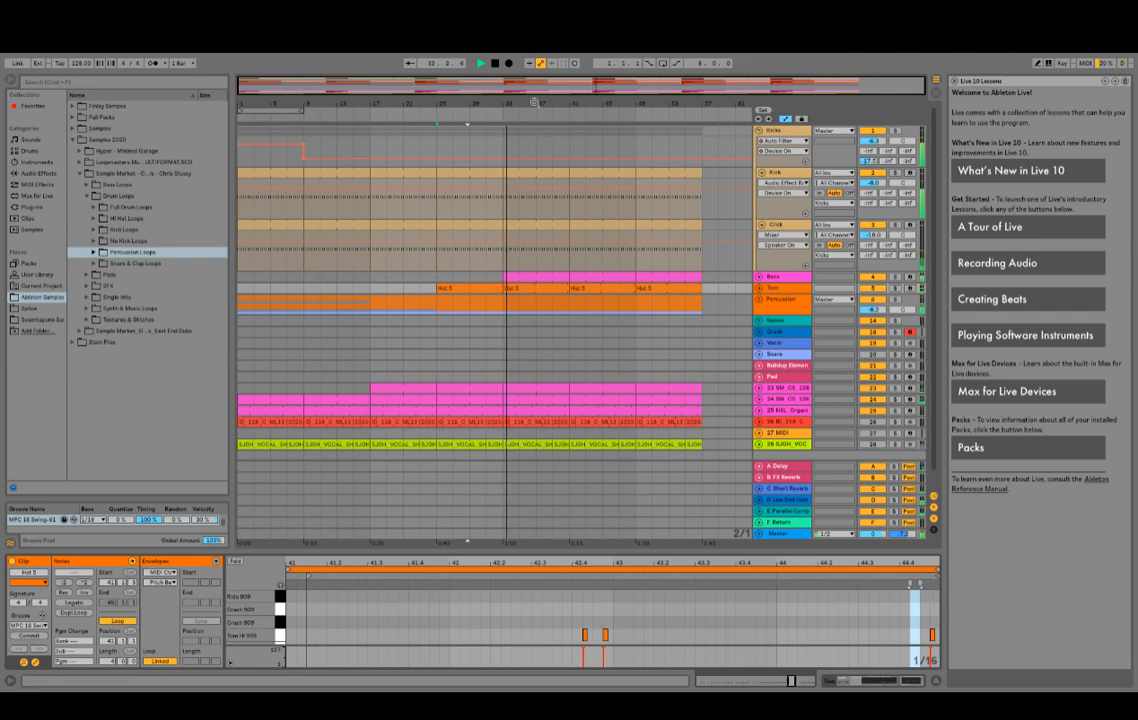
{"action": "left_click_drag", "start_coordinate": [580, 91], "coordinate": [528, 114]}
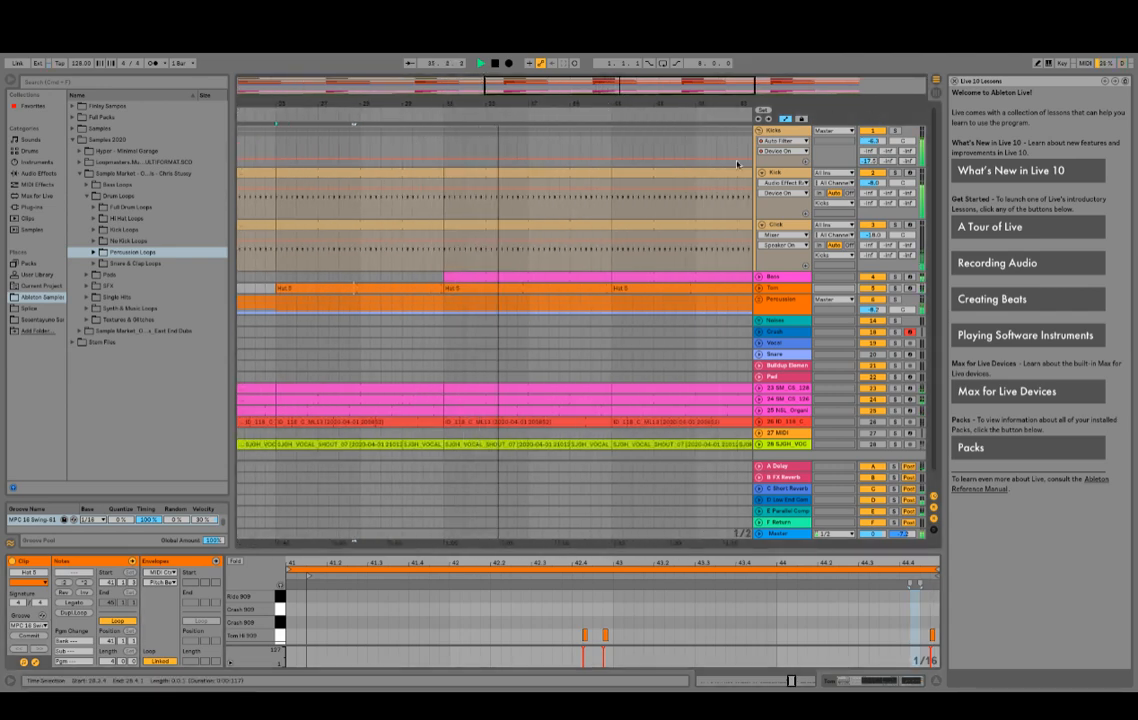
{"action": "left_click", "coordinate": [369, 113]}
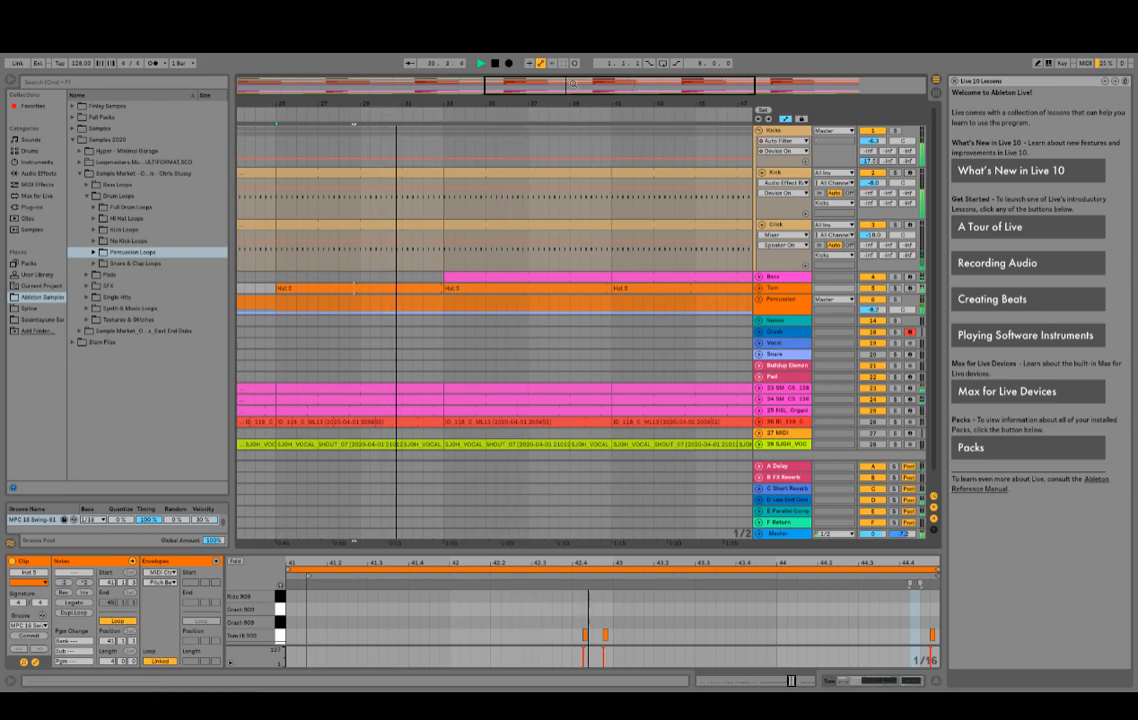
Step: Remove track 23's clips from bars 17 to 32 and track 25's clips from bars 1 to 16 during playback
{"action": "left_click_drag", "start_coordinate": [430, 104], "coordinate": [430, 80]}
{"action": "scroll", "coordinate": [528, 300], "scroll_direction": "down", "scroll_amount": 1}
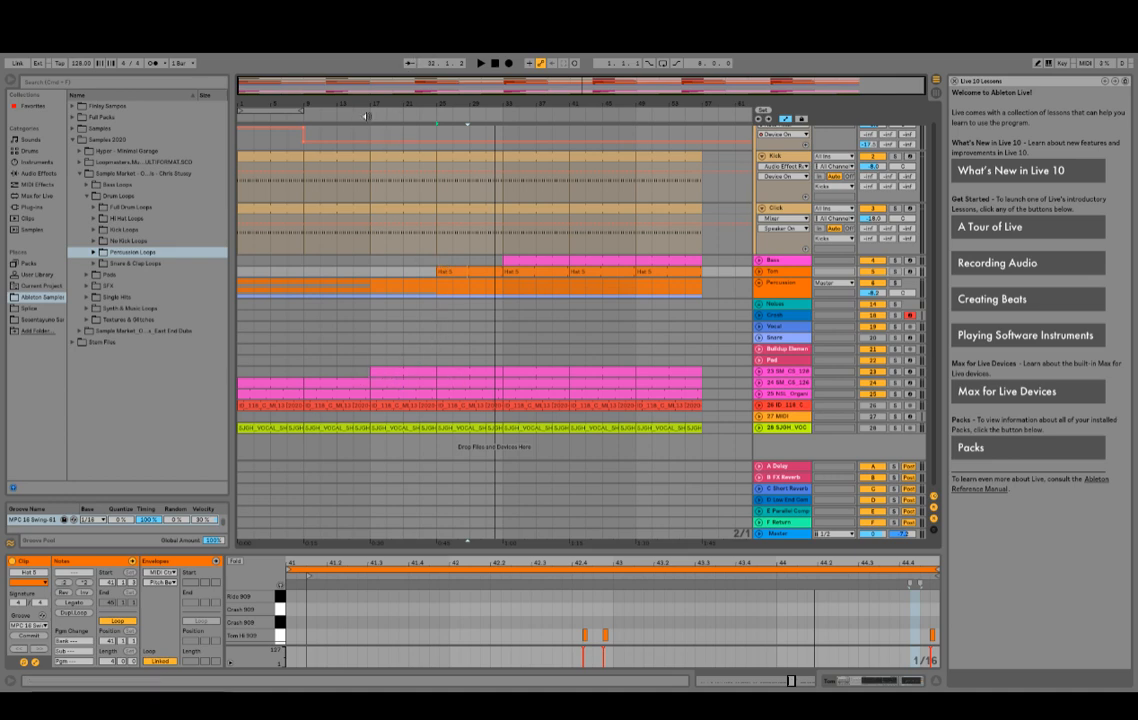
{"action": "left_click", "coordinate": [365, 116]}
{"action": "left_click", "coordinate": [401, 367]}
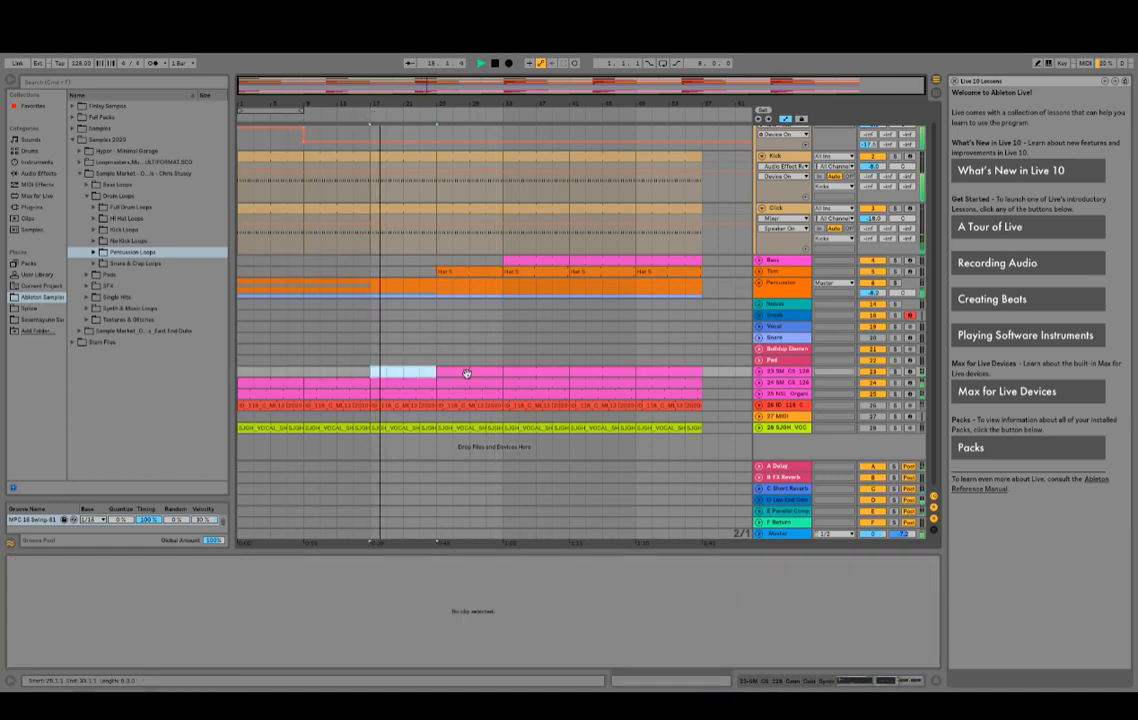
{"action": "left_click", "coordinate": [467, 375]}
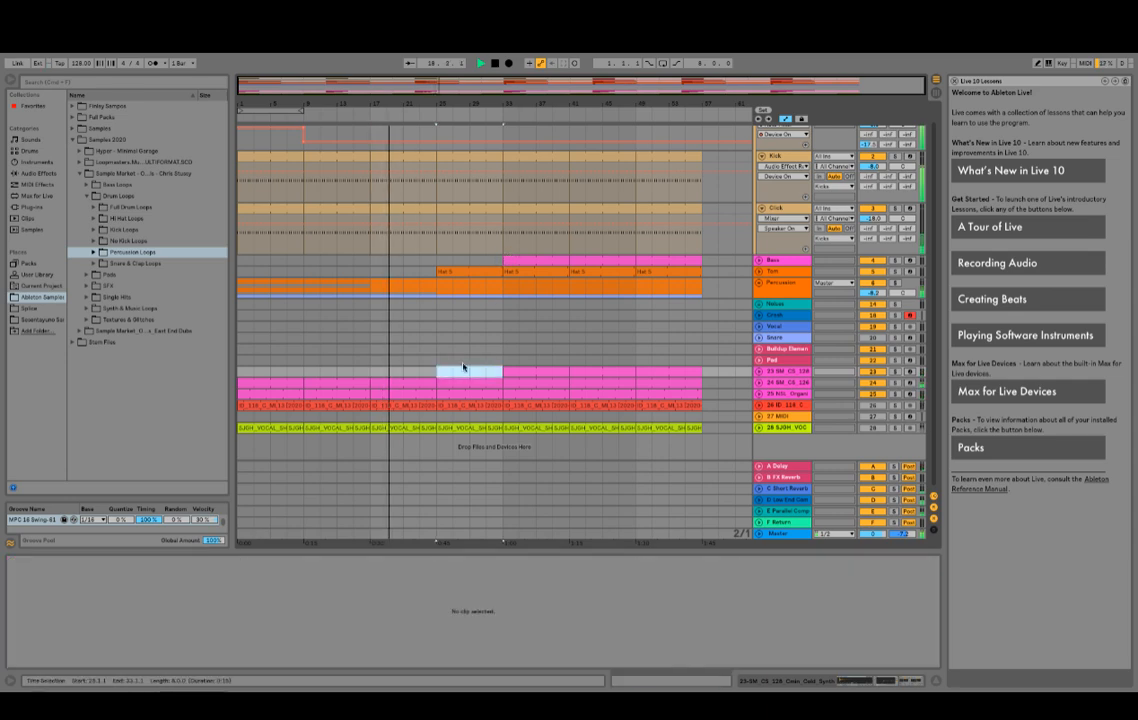
{"action": "left_click", "coordinate": [494, 63]}
{"action": "left_click", "coordinate": [494, 63]}
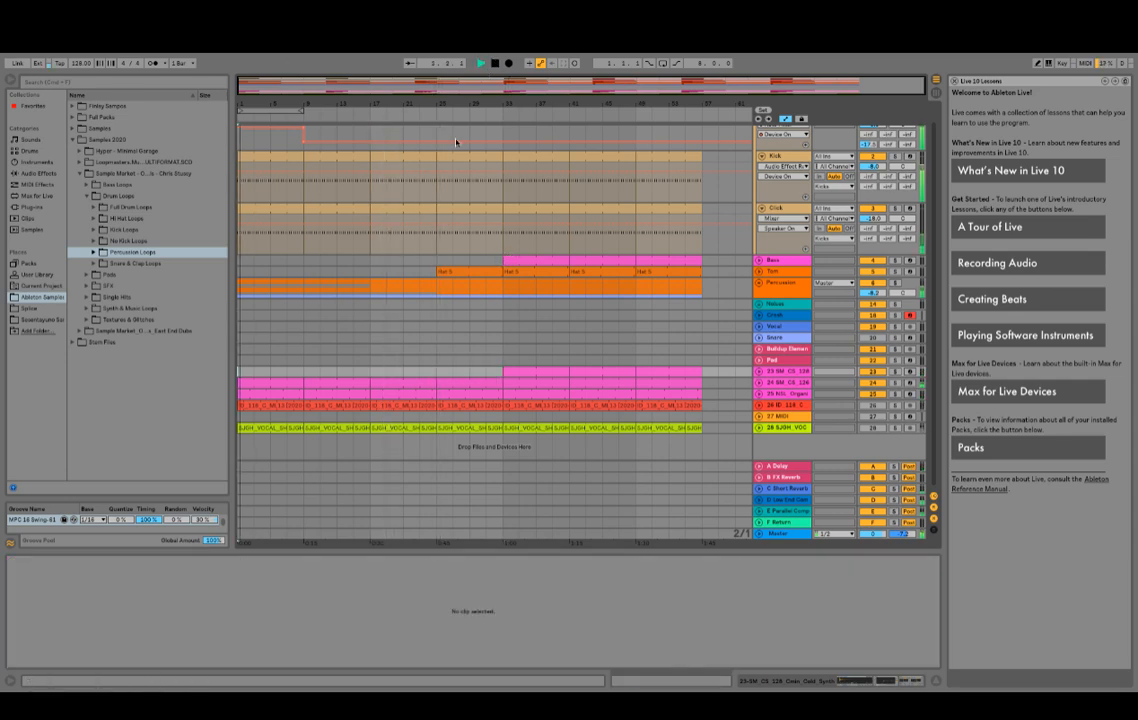
{"action": "left_click", "coordinate": [286, 392]}
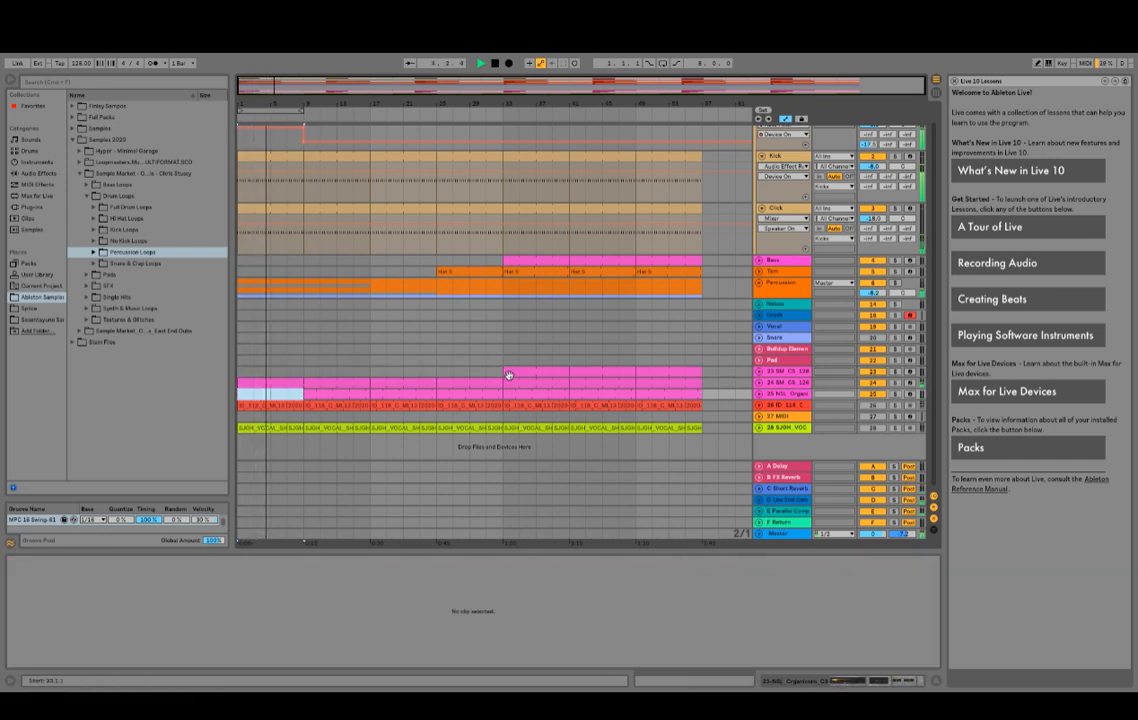
{"action": "left_click", "coordinate": [356, 392]}
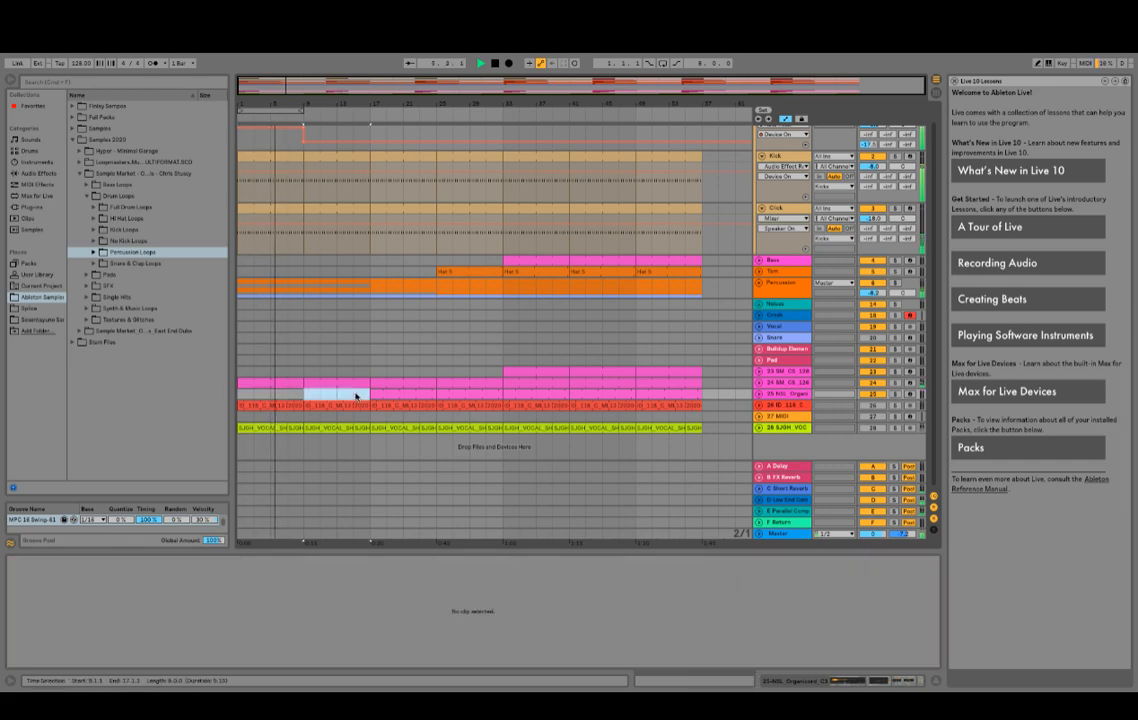
Step: Add an Auto Filter at the end of track 24's device chain and lower its frequency to about 582 Hz
{"action": "left_click", "coordinate": [769, 383]}
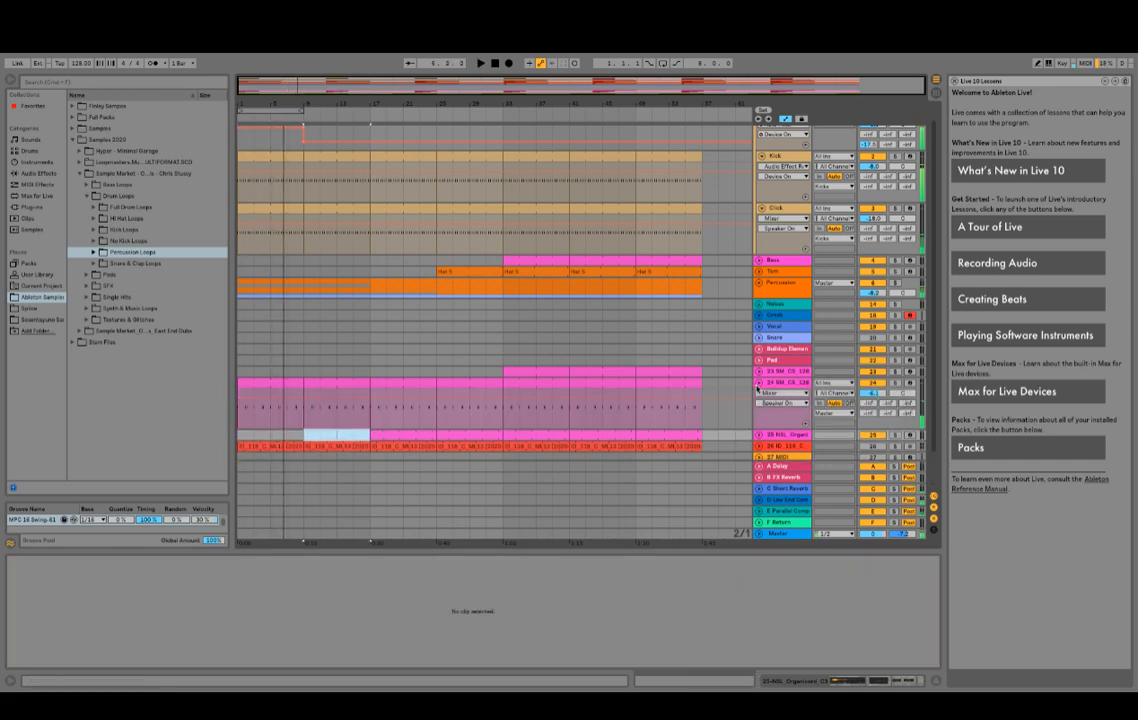
{"action": "scroll", "coordinate": [855, 620], "scroll_direction": "right", "scroll_amount": 2}
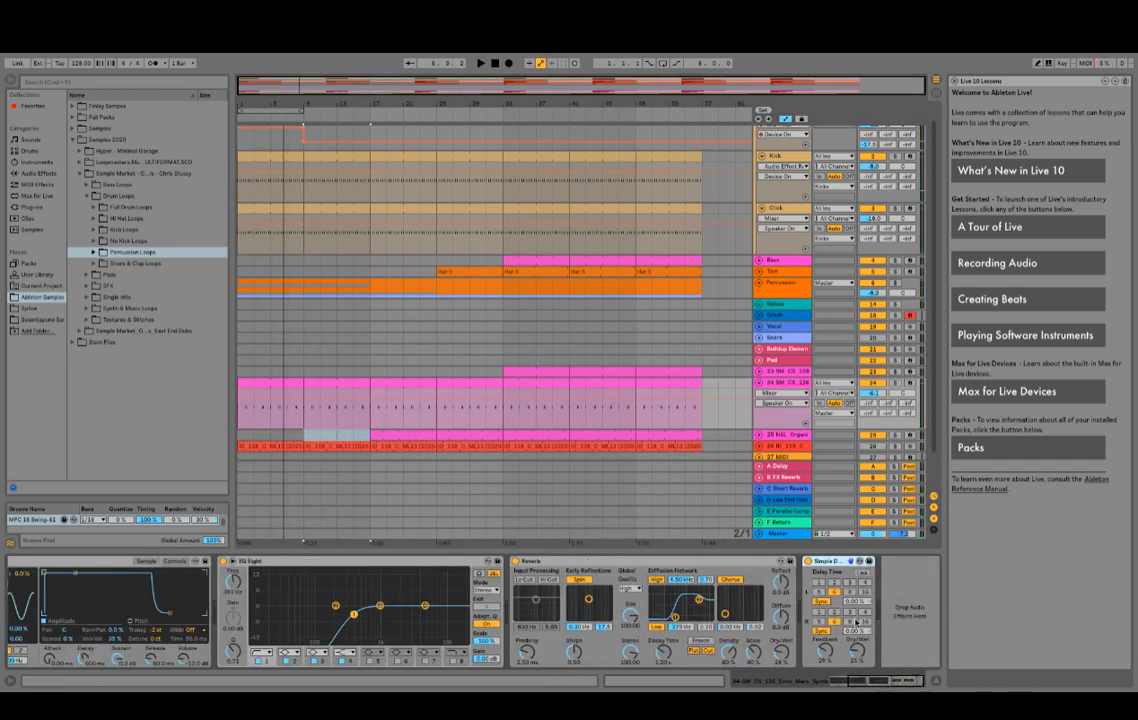
{"action": "left_click", "coordinate": [38, 173]}
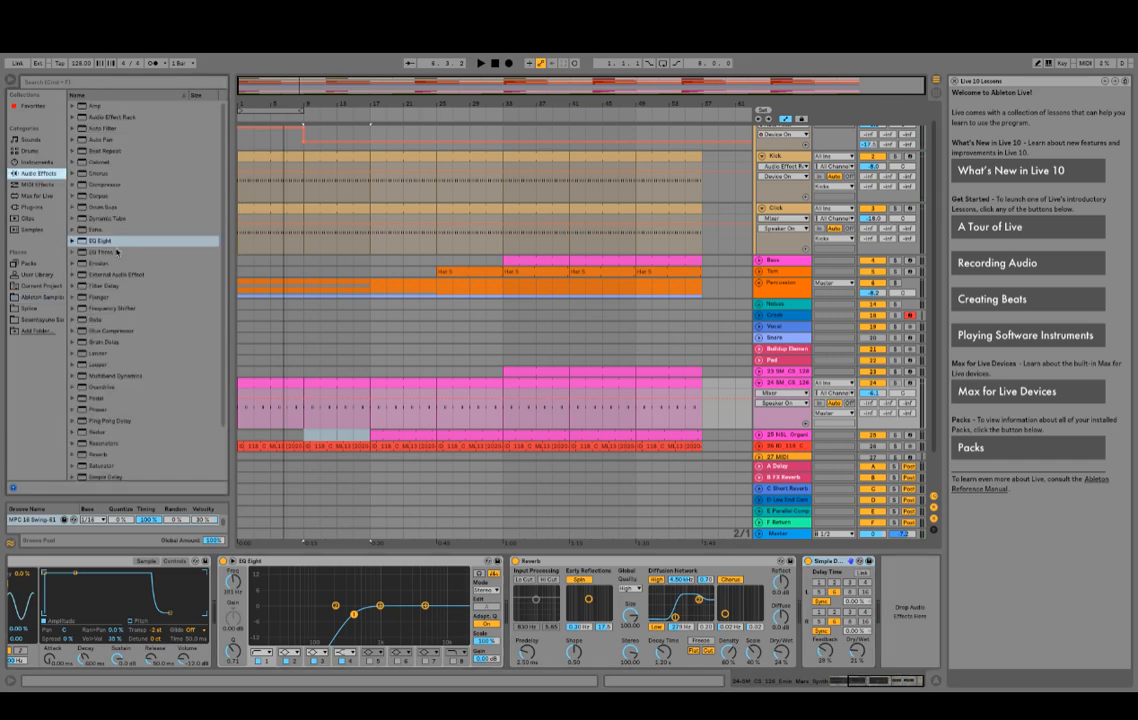
{"action": "left_click", "coordinate": [120, 241]}
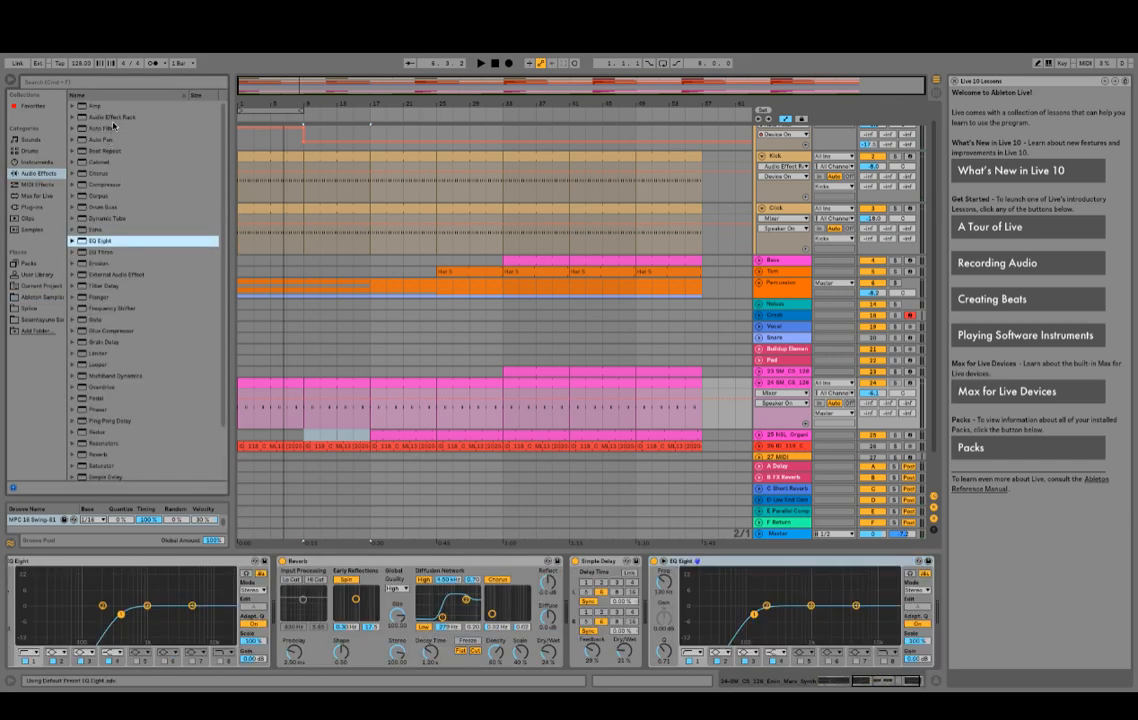
{"action": "key", "text": "ctrl+z"}
{"action": "left_click", "coordinate": [111, 128]}
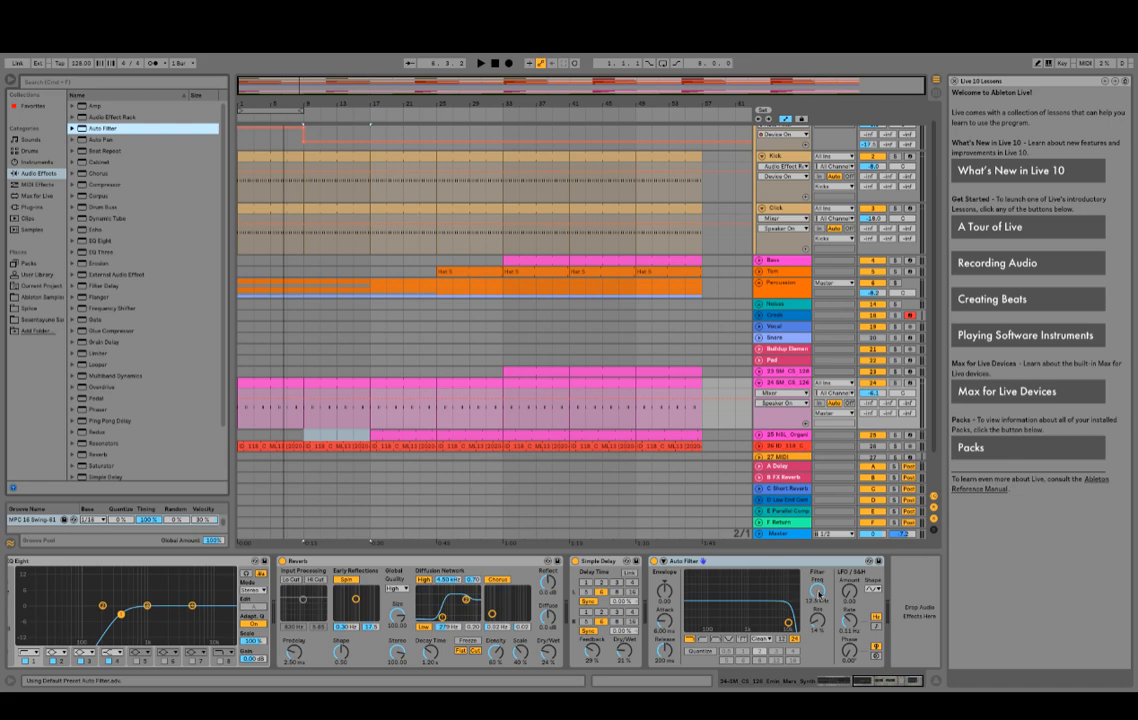
{"action": "left_click_drag", "start_coordinate": [818, 592], "coordinate": [818, 589]}
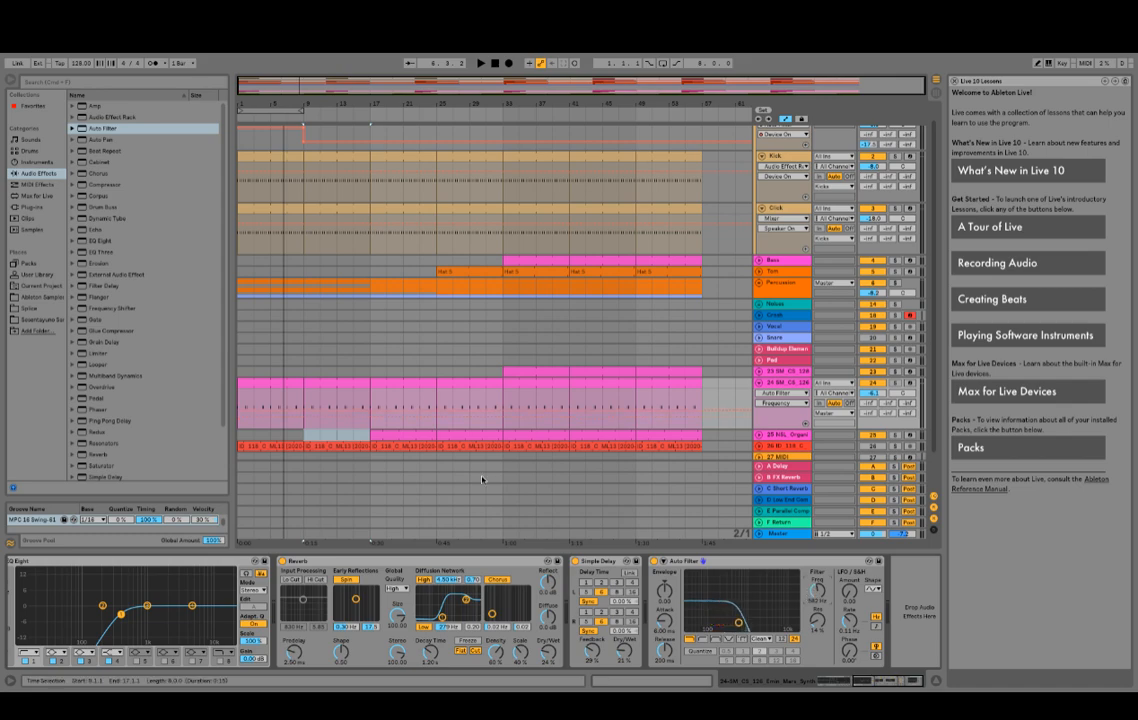
Step: Automate track 24's Auto Filter frequency to rise gradually from bar 1 to bar 17, then fold the track
{"action": "left_click", "coordinate": [318, 406]}
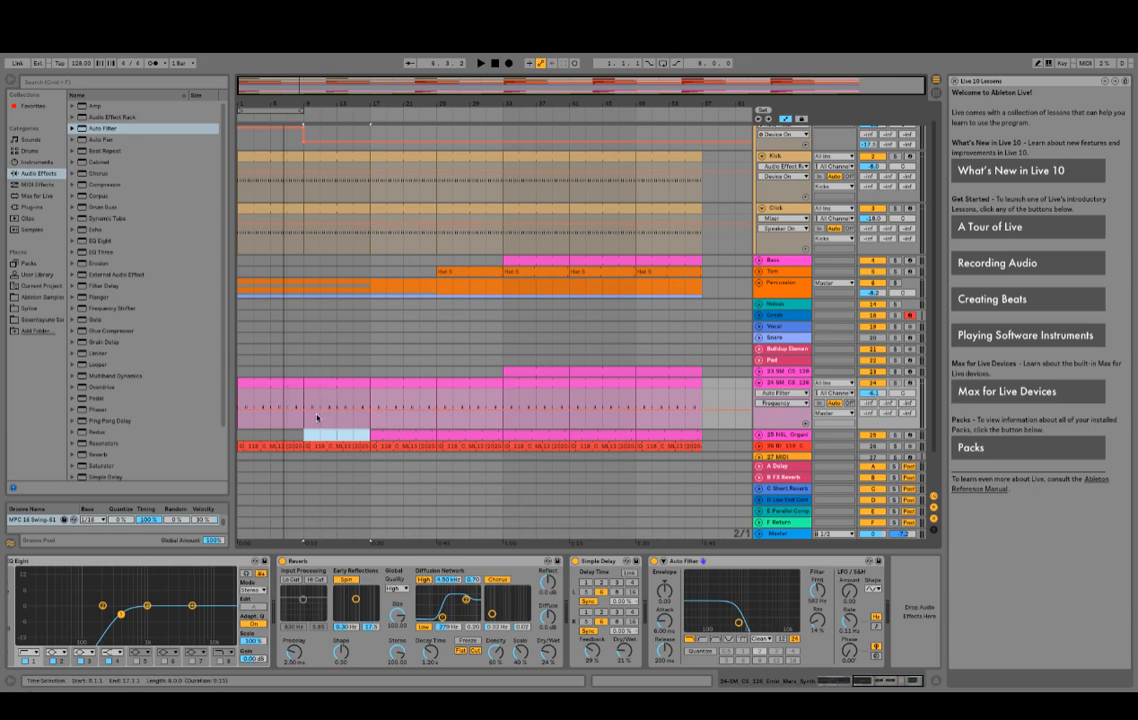
{"action": "key", "text": "space"}
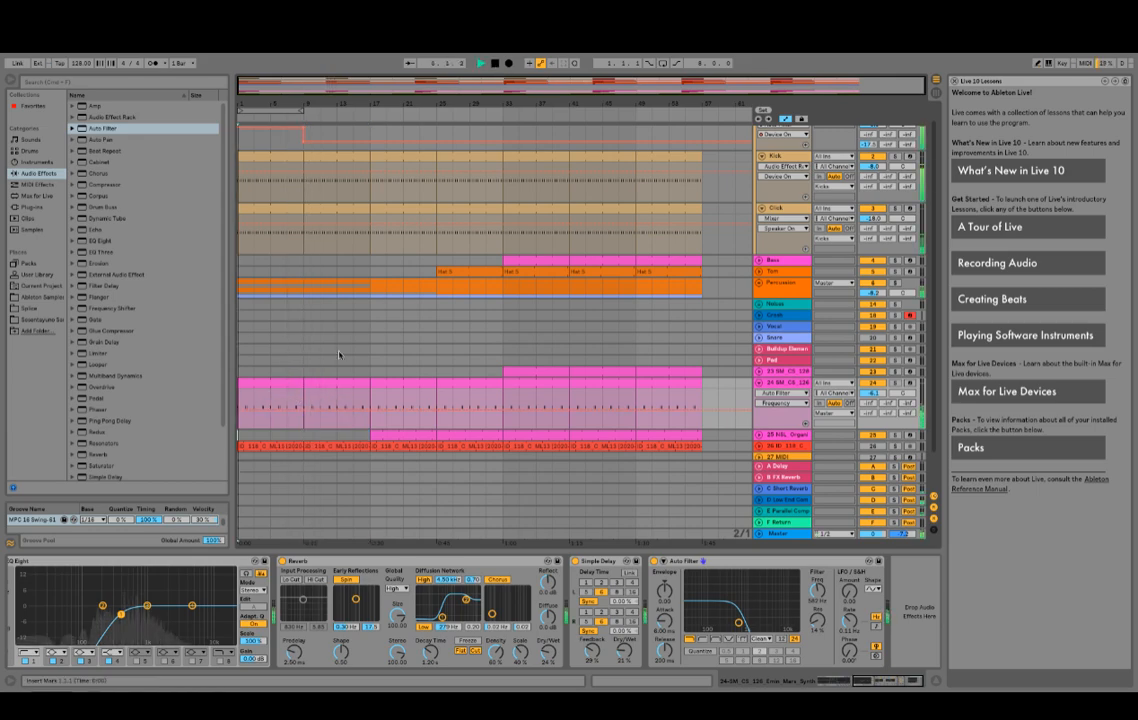
{"action": "left_click", "coordinate": [242, 410]}
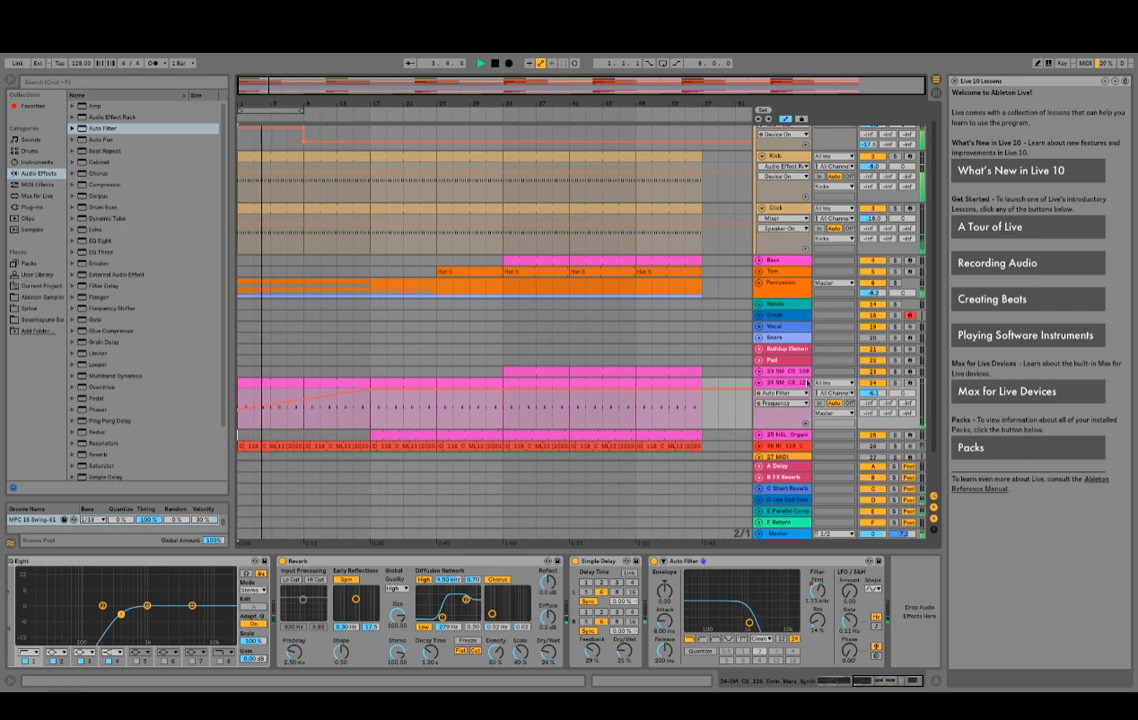
{"action": "left_click", "coordinate": [758, 383]}
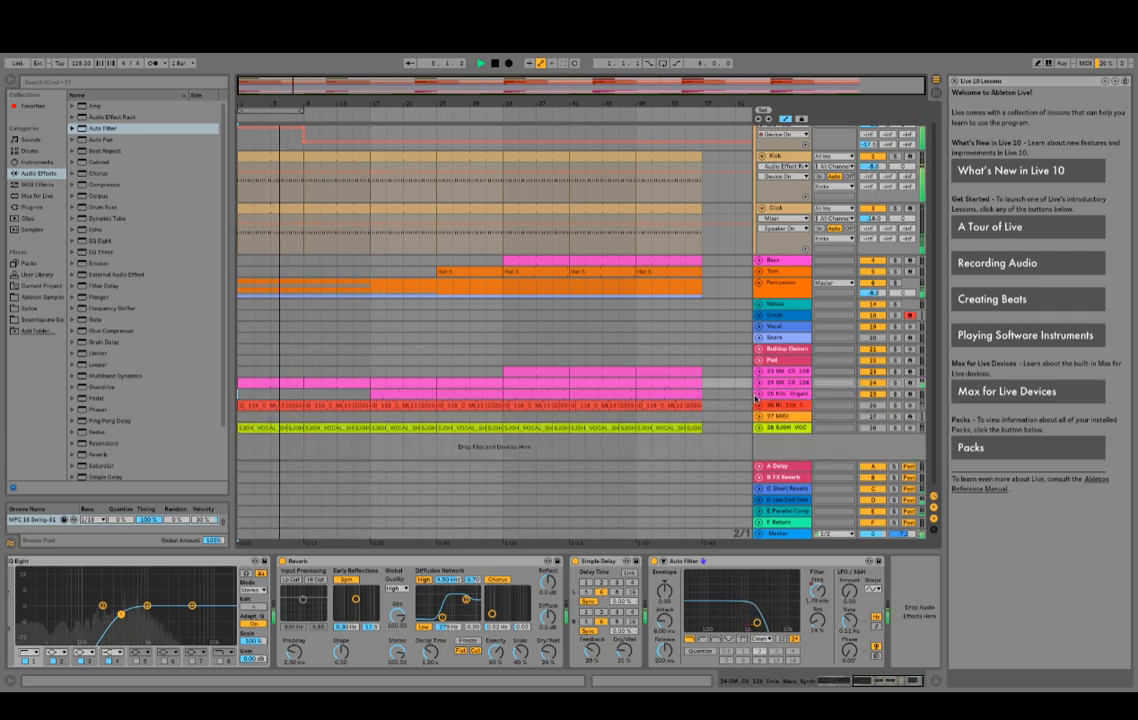
Step: Look over the Percussion group's tracks and track 24 while listening to the opening 16 bars
{"action": "left_click", "coordinate": [759, 284]}
{"action": "scroll", "coordinate": [760, 317], "scroll_direction": "down", "scroll_amount": 1}
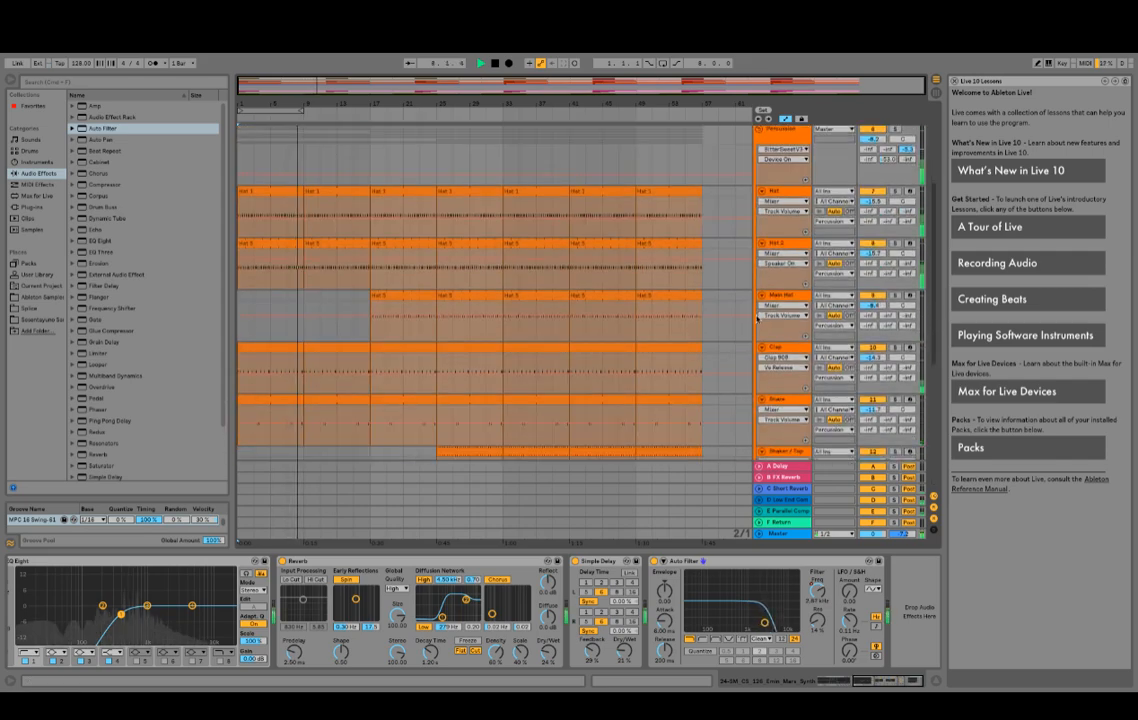
{"action": "scroll", "coordinate": [760, 317], "scroll_direction": "up", "scroll_amount": 4}
{"action": "left_click", "coordinate": [759, 300]}
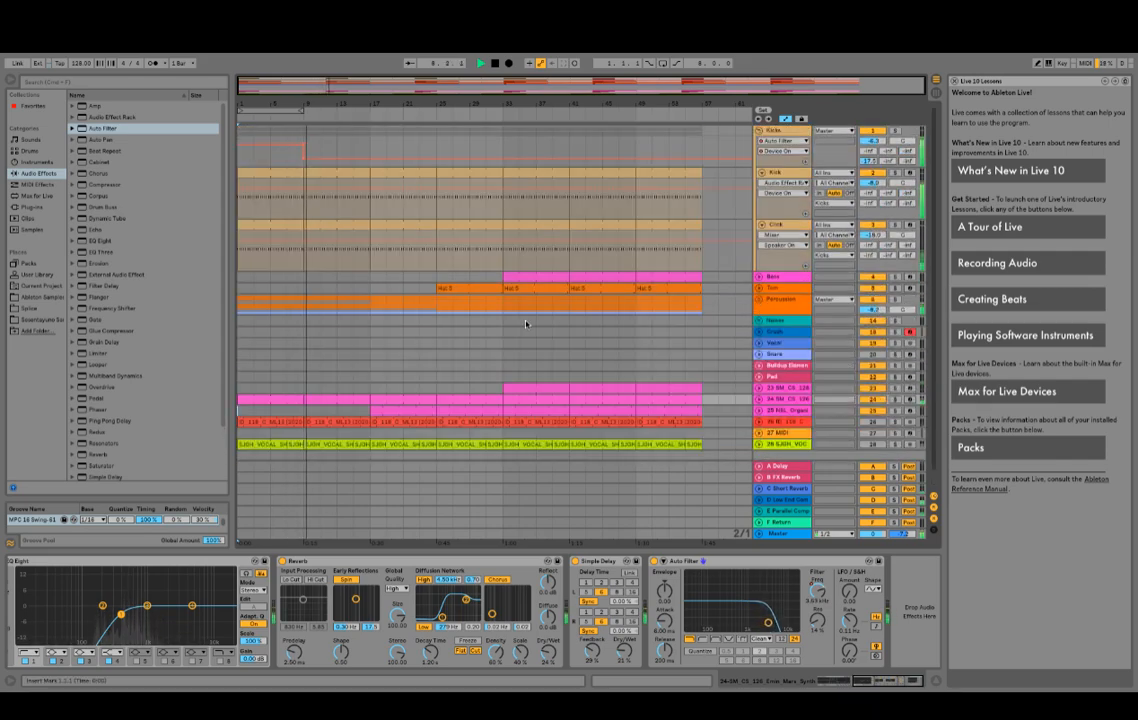
{"action": "scroll", "coordinate": [528, 330], "scroll_direction": "down", "scroll_amount": 1}
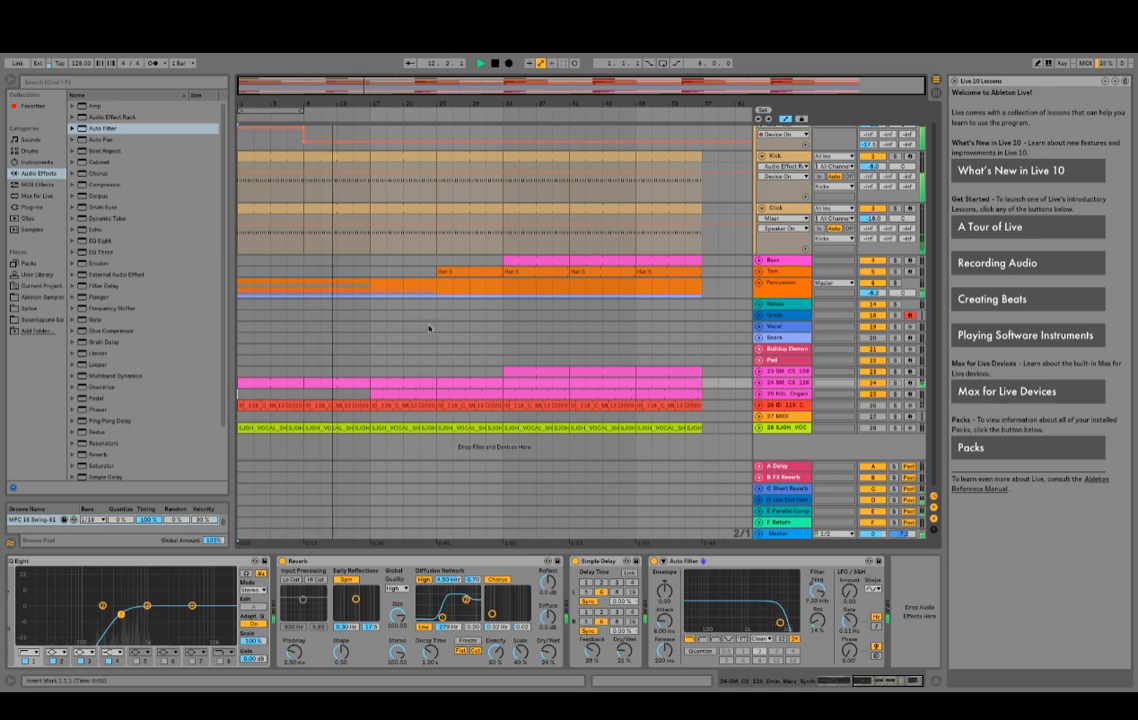
{"action": "left_click", "coordinate": [758, 383]}
{"action": "left_click", "coordinate": [758, 383]}
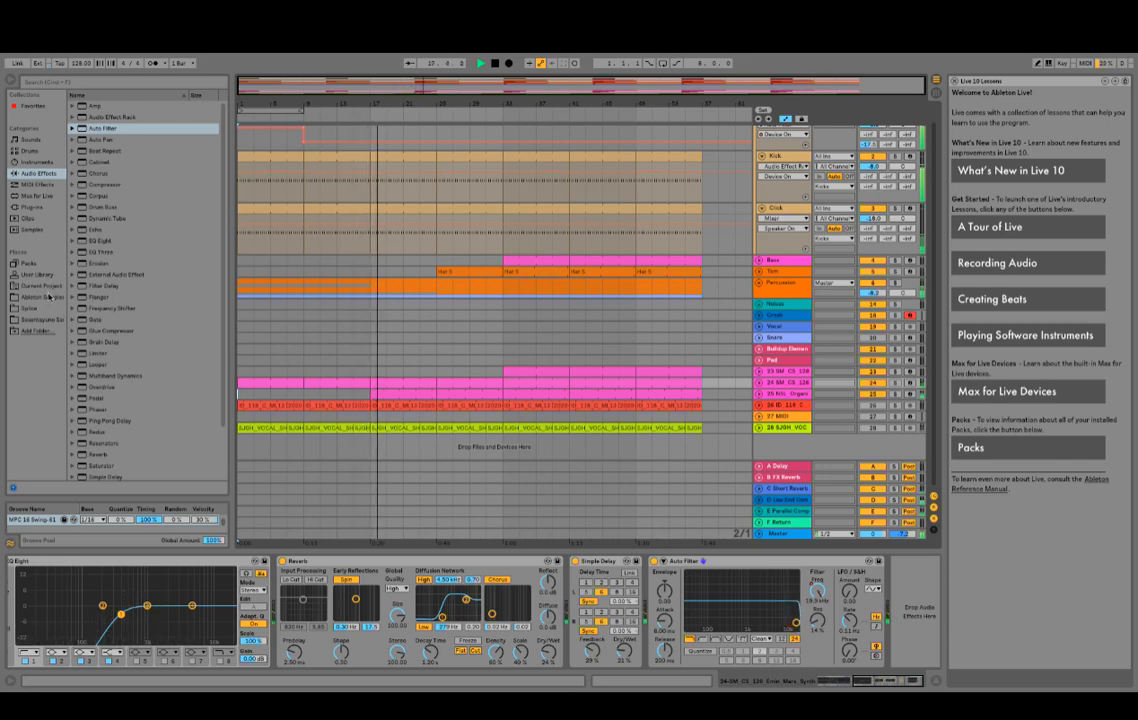
Step: Duplicate the loop in track 25's clip at bar 17 without its second pair of notes, and extend the clip to bar 33
{"action": "left_click", "coordinate": [381, 389]}
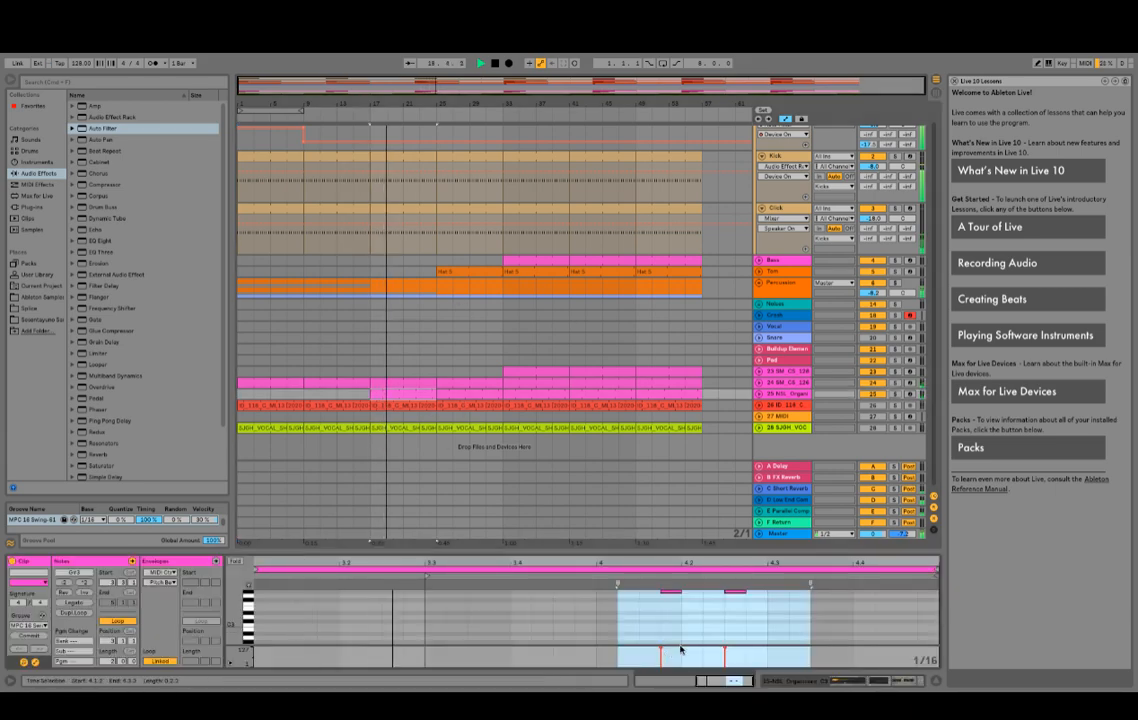
{"action": "left_click", "coordinate": [74, 613]}
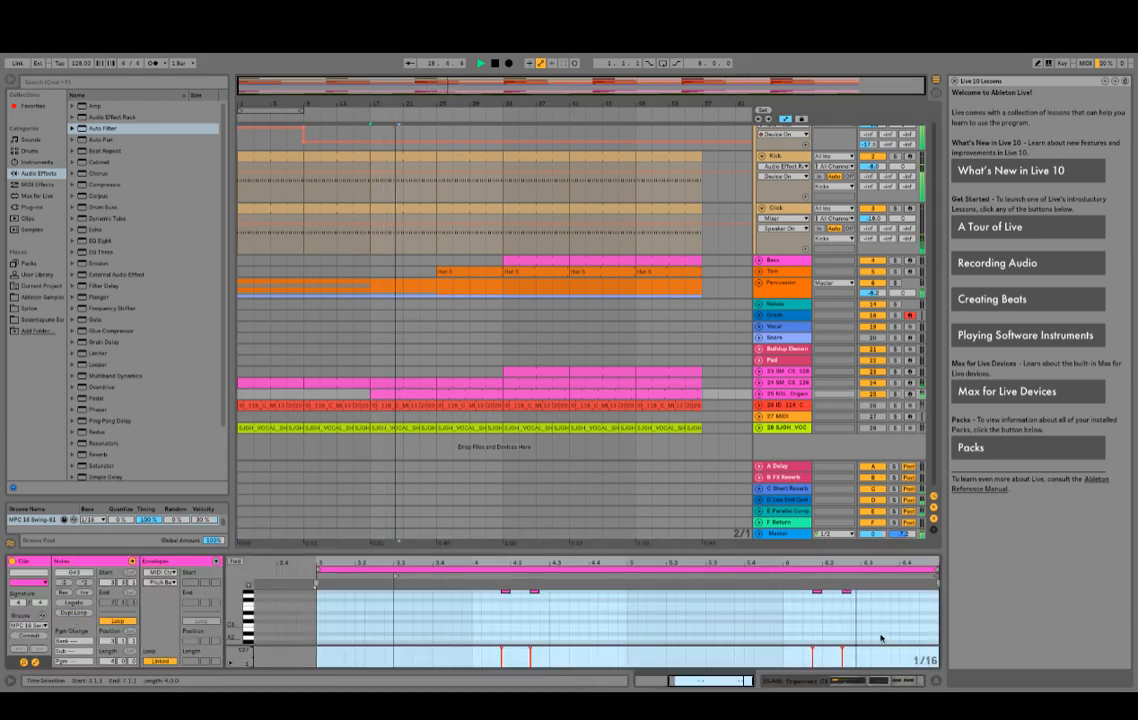
{"action": "left_click_drag", "start_coordinate": [881, 638], "coordinate": [721, 516]}
{"action": "key", "text": "Delete"}
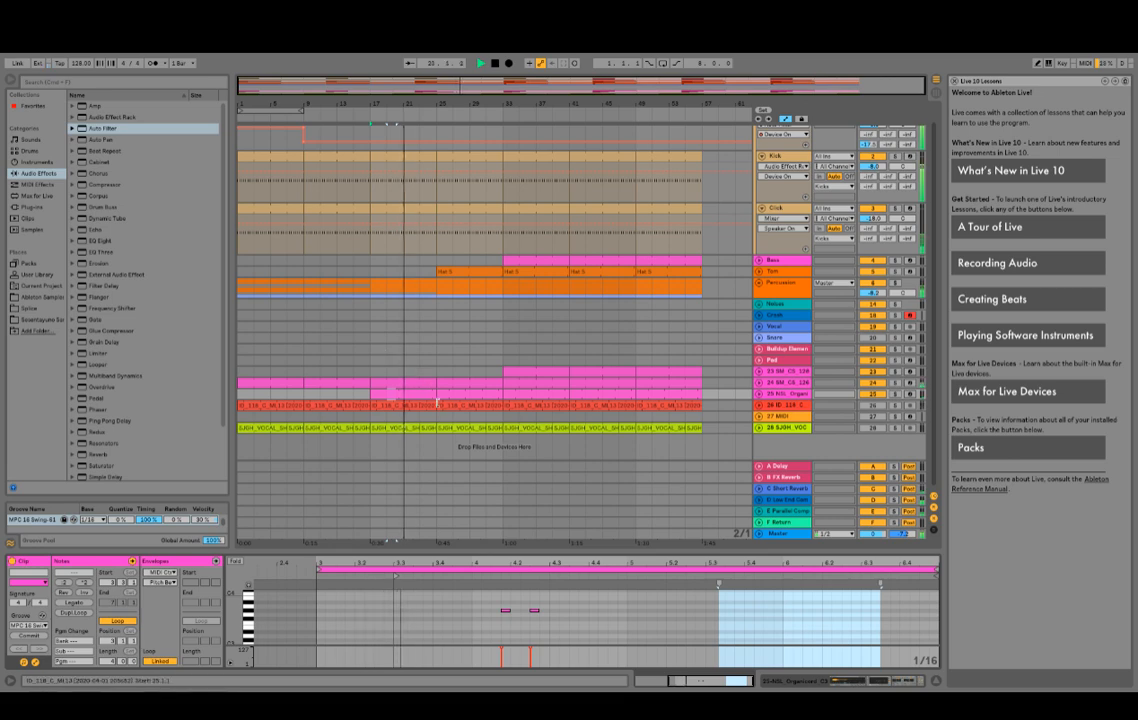
{"action": "left_click_drag", "start_coordinate": [437, 396], "coordinate": [502, 397]}
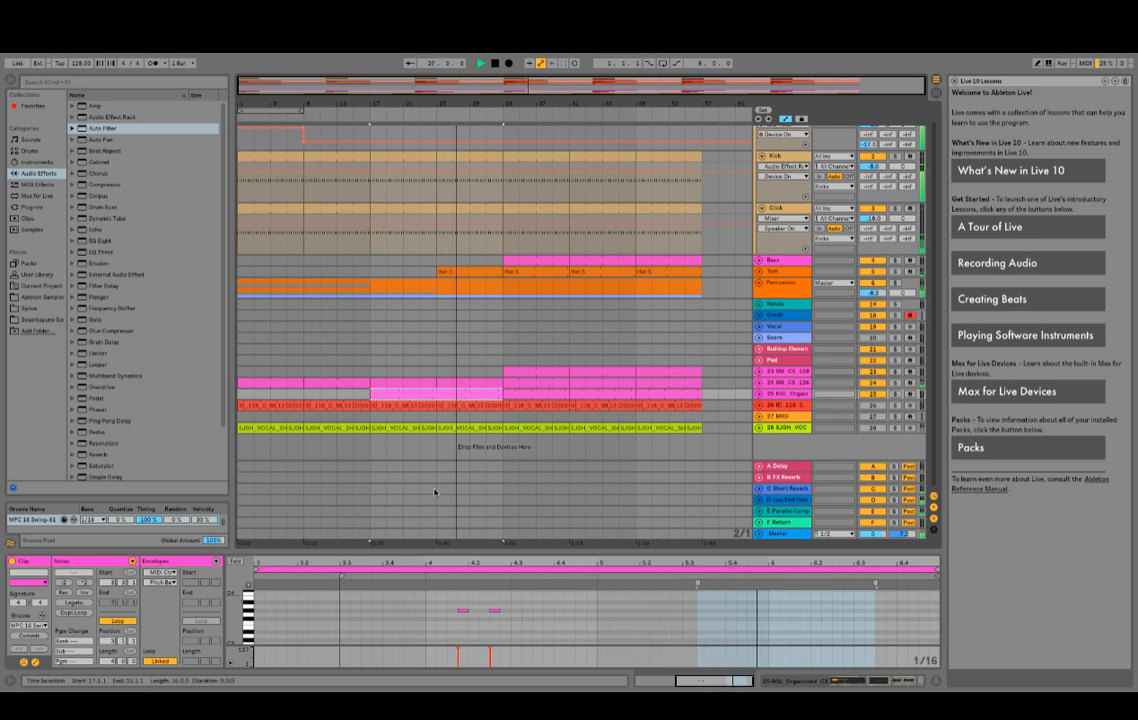
Step: Delete the last note of the Tom clip at bar 25, leaving only its first pair of hits
{"action": "left_click", "coordinate": [486, 271]}
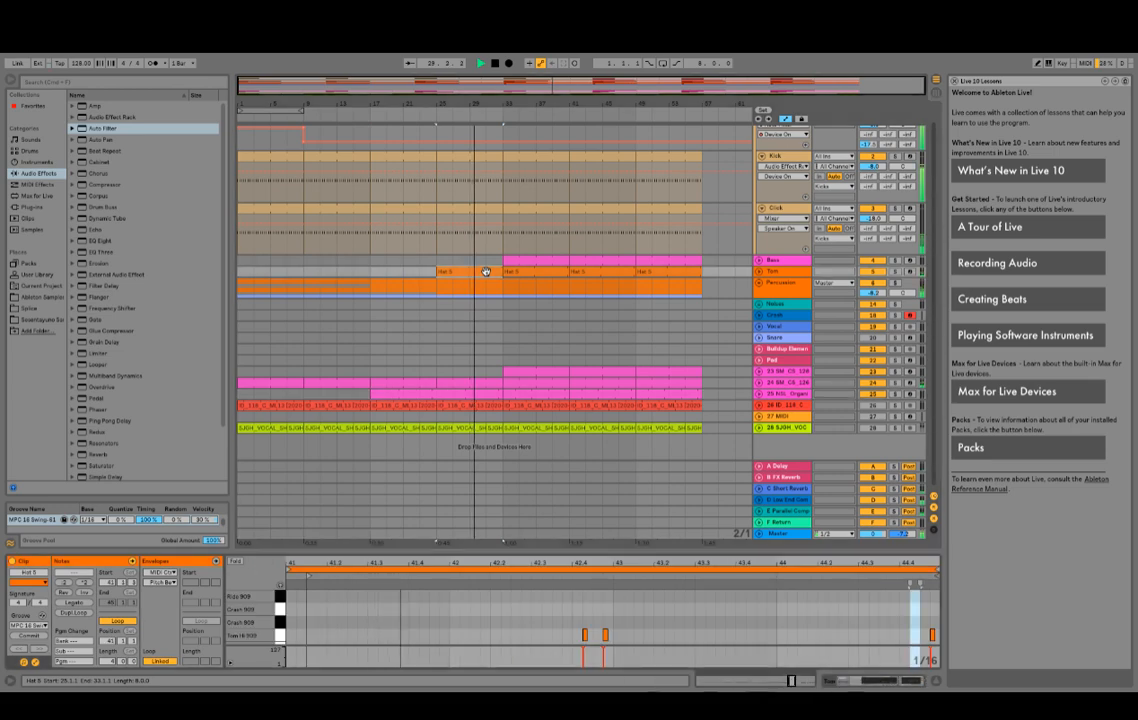
{"action": "left_click_drag", "start_coordinate": [835, 632], "coordinate": [1007, 679]}
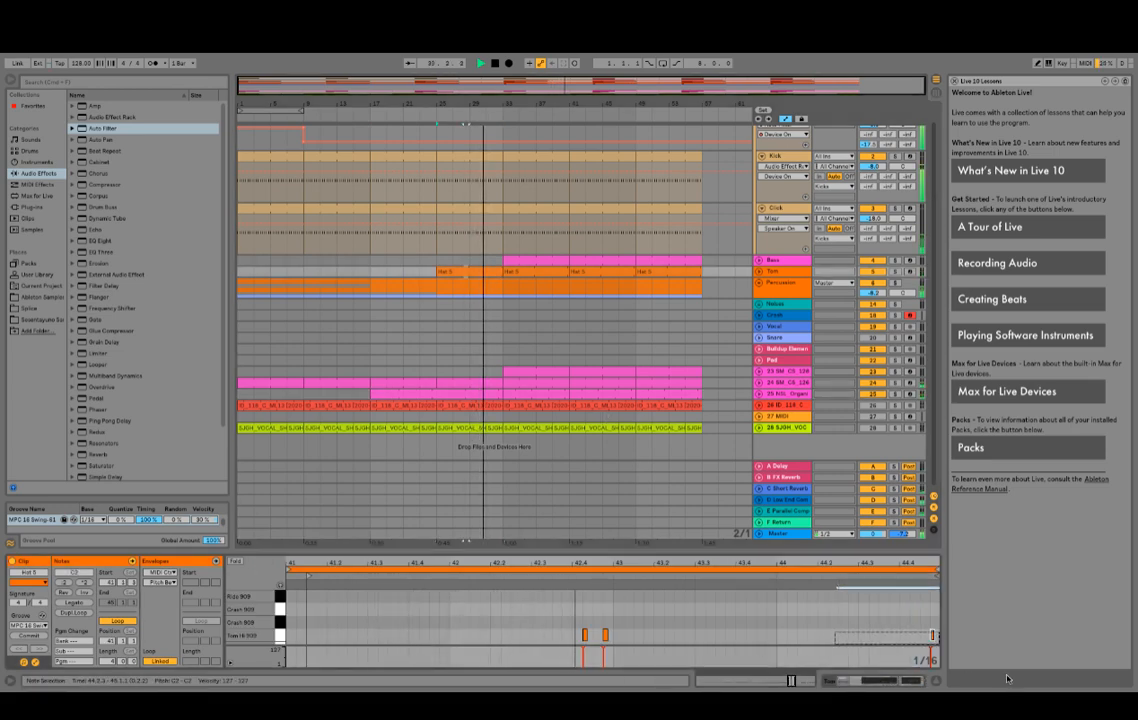
{"action": "key", "text": "Delete"}
{"action": "scroll", "coordinate": [501, 272], "scroll_direction": "up", "scroll_amount": 1}
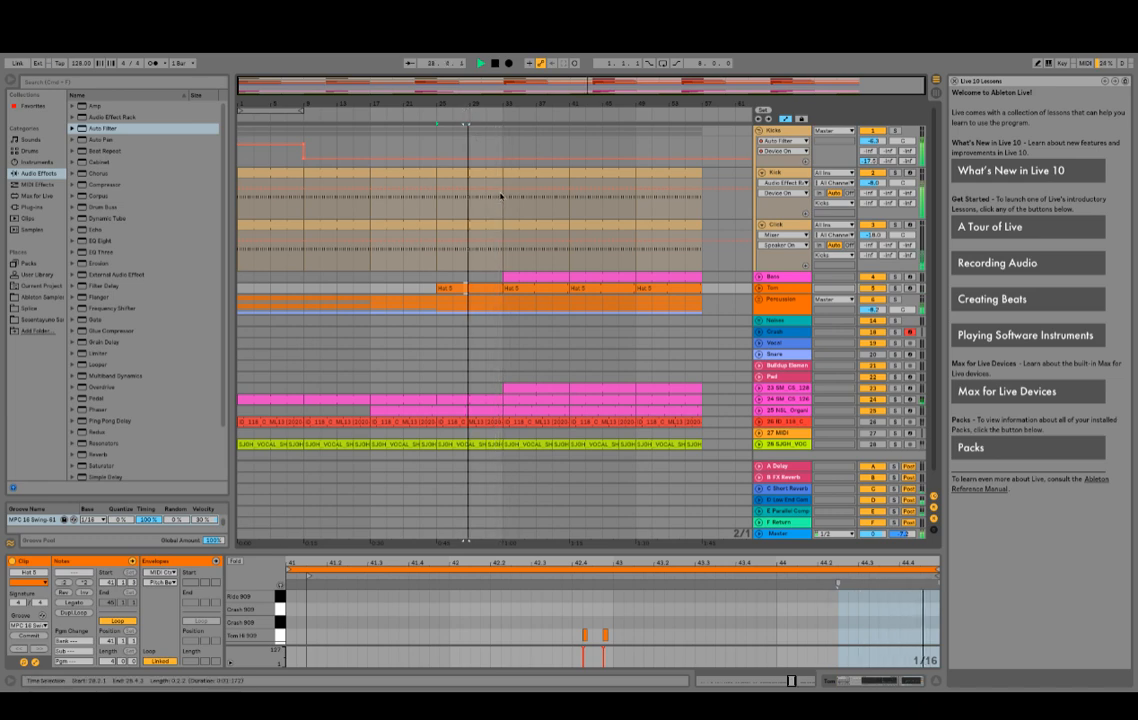
Step: Draw the Kicks group's Auto Filter Device On automation as on from bar 31 to bar 33
{"action": "key", "text": "b"}
{"action": "left_click", "coordinate": [500, 141]}
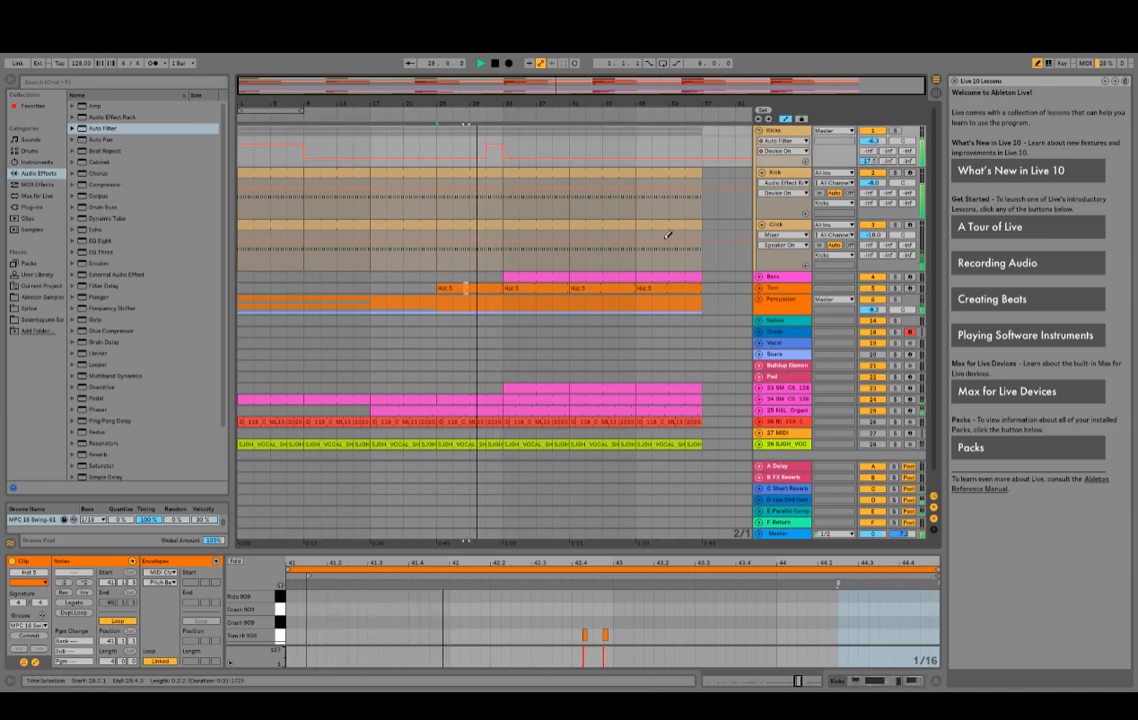
{"action": "left_click", "coordinate": [759, 131]}
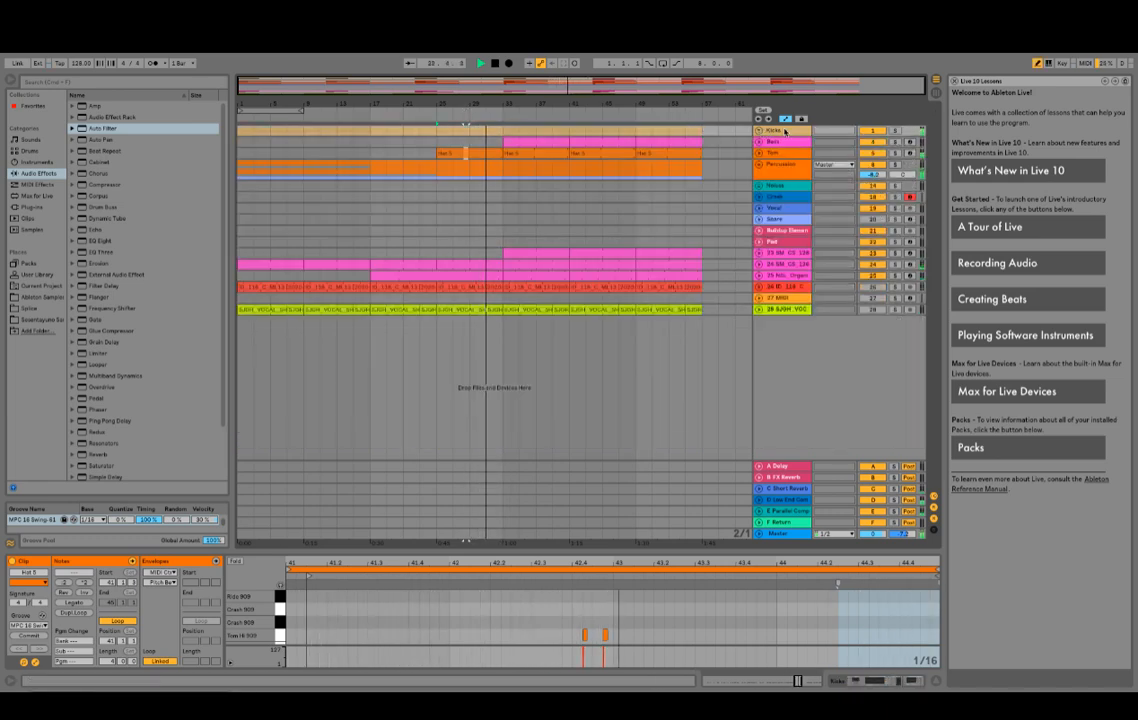
{"action": "key", "text": "plus"}
{"action": "key", "text": "plus"}
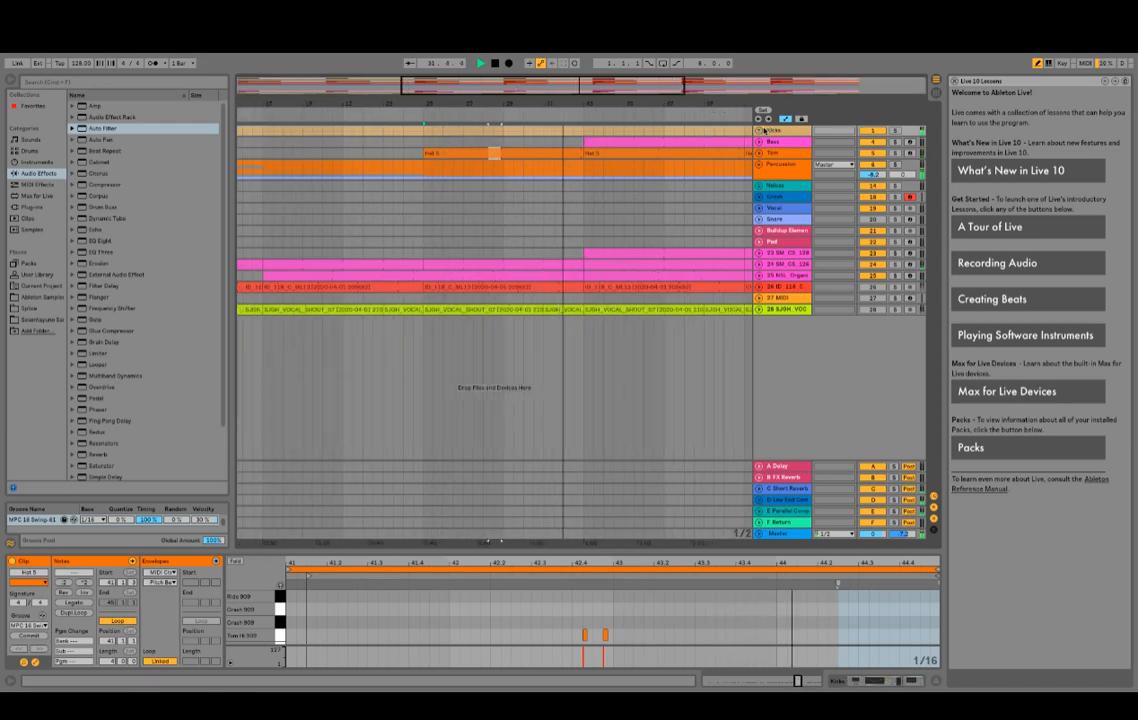
{"action": "left_click", "coordinate": [760, 131]}
{"action": "left_click_drag", "start_coordinate": [732, 88], "coordinate": [579, 110]}
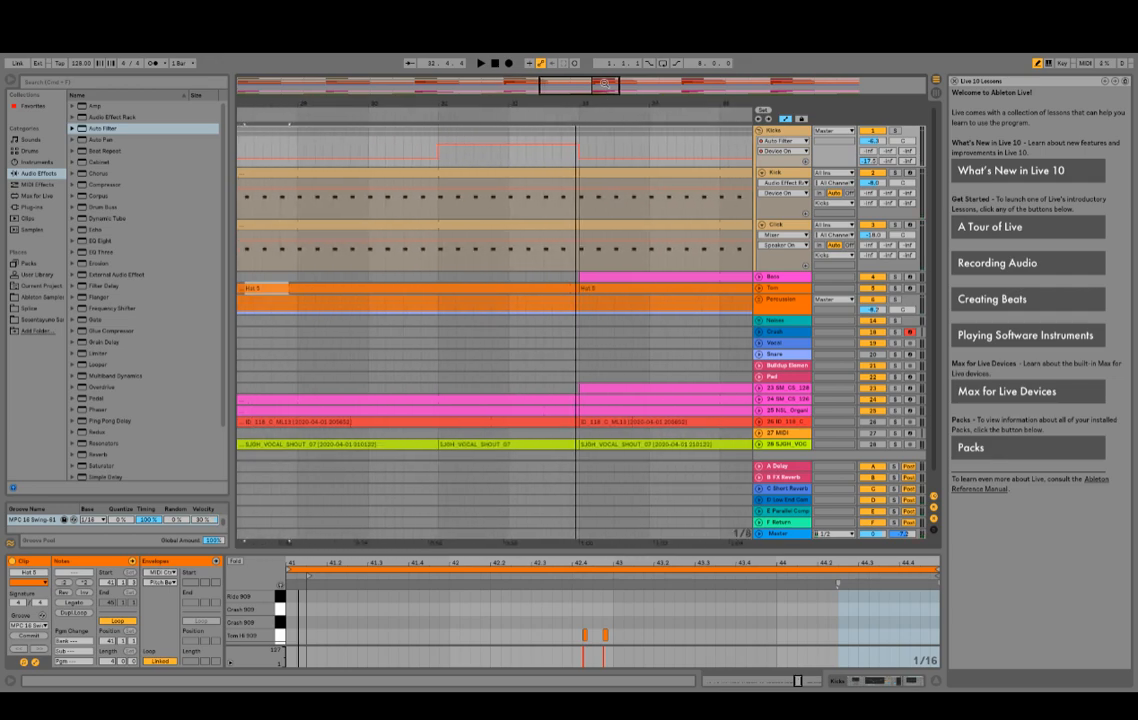
Step: Remove the Kick and Click clip sections from 32.3.3 to bar 33 while playing the section from bar 31
{"action": "mouse_move", "coordinate": [607, 57]}
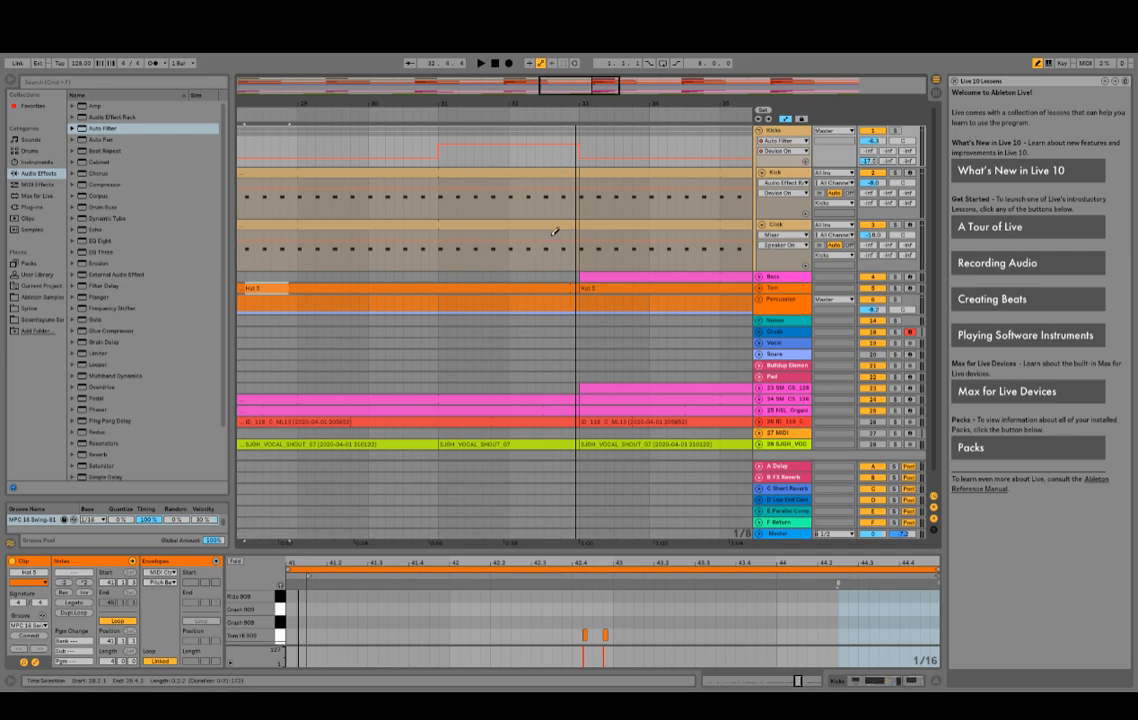
{"action": "scroll", "coordinate": [553, 234], "scroll_direction": "down", "scroll_amount": 1}
{"action": "scroll", "coordinate": [553, 234], "scroll_direction": "up", "scroll_amount": 1}
{"action": "left_click", "coordinate": [430, 115]}
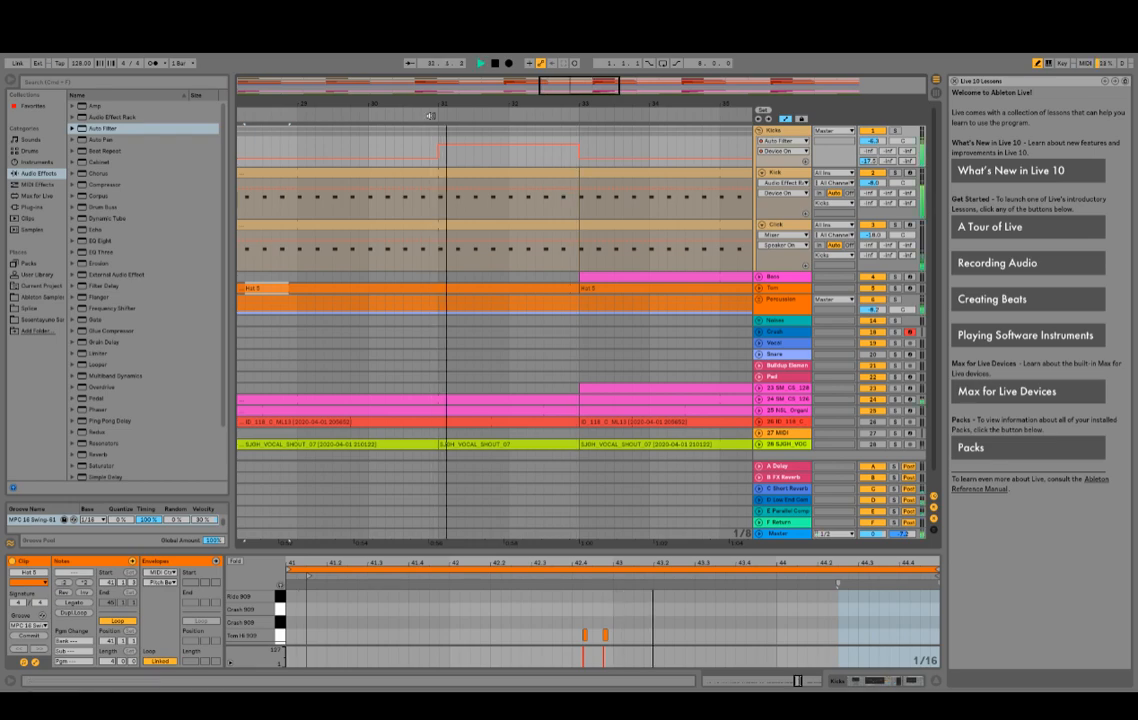
{"action": "left_click", "coordinate": [549, 173]}
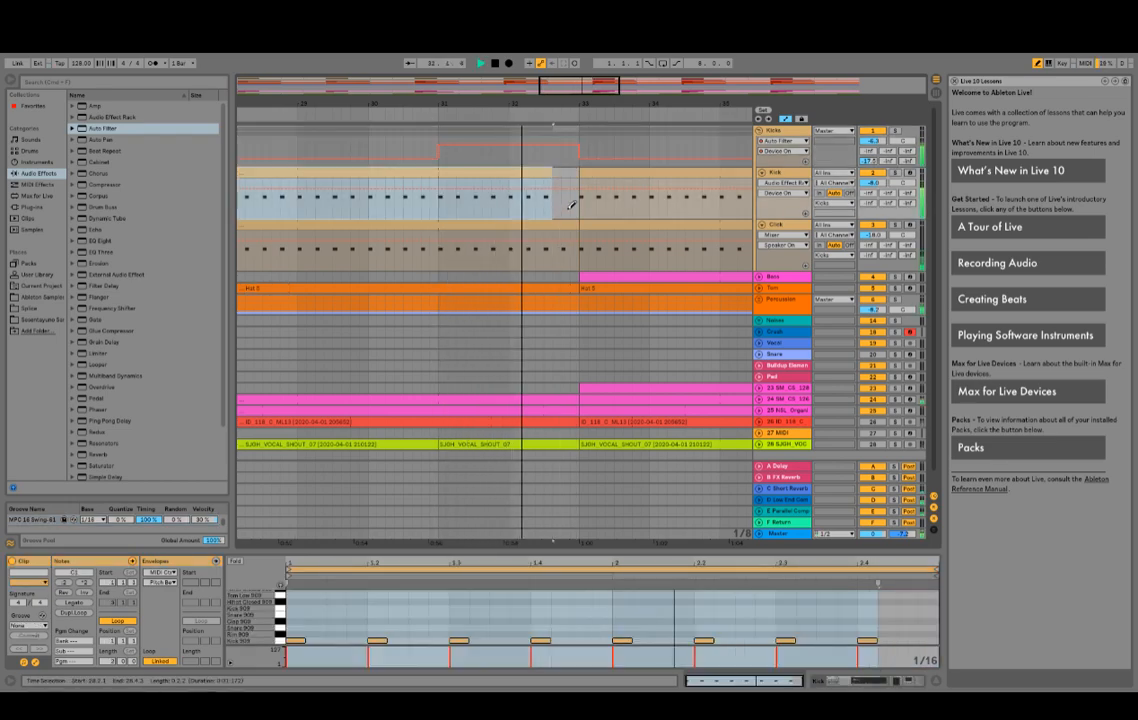
{"action": "left_click", "coordinate": [556, 222]}
{"action": "key", "text": "space"}
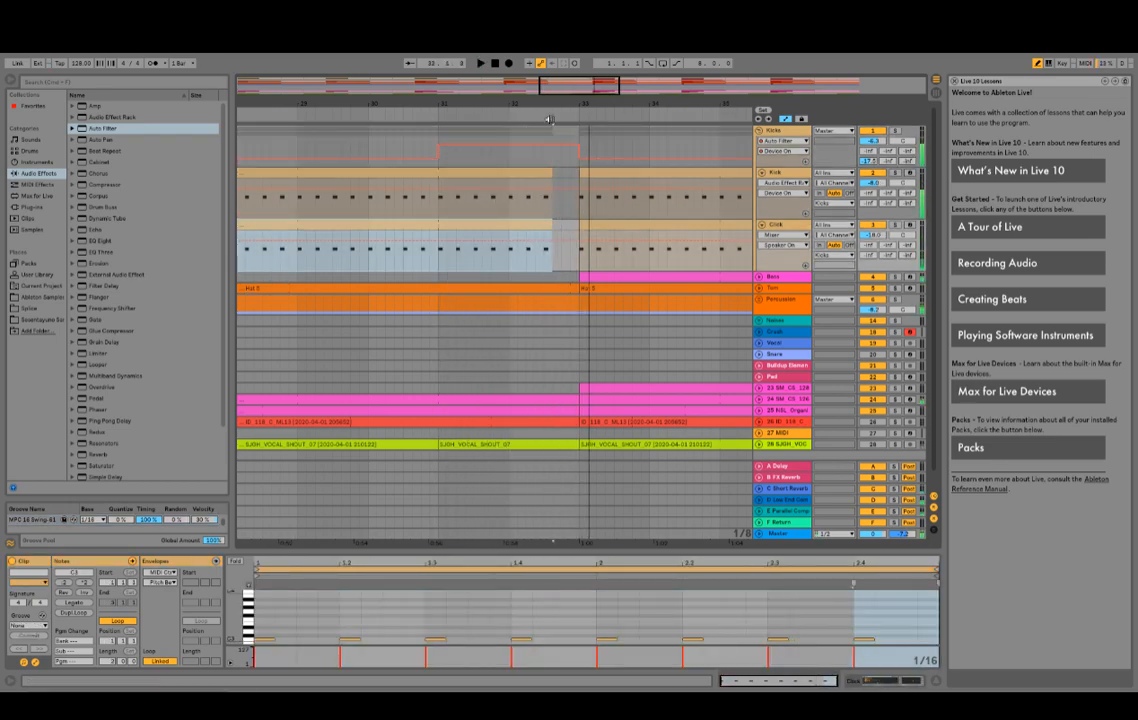
Step: Listen to the transition from bar 31 into bar 33 with the shortened Kick and Click clips
{"action": "left_click_drag", "start_coordinate": [603, 92], "coordinate": [604, 91]}
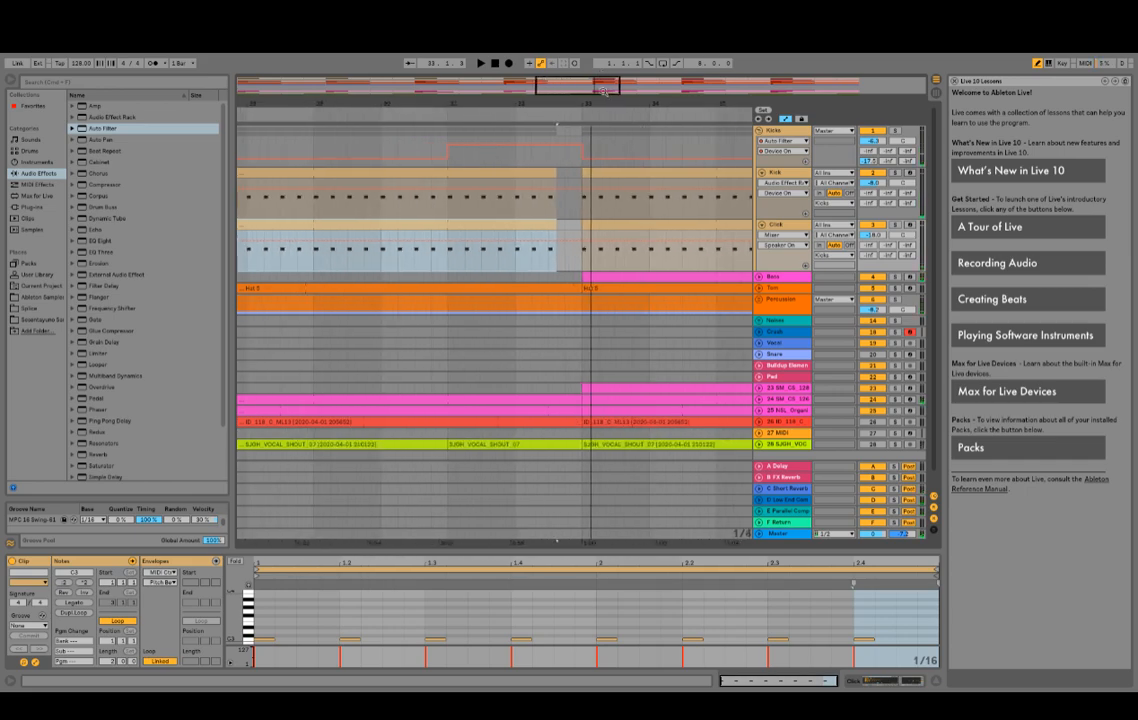
{"action": "left_click", "coordinate": [444, 115]}
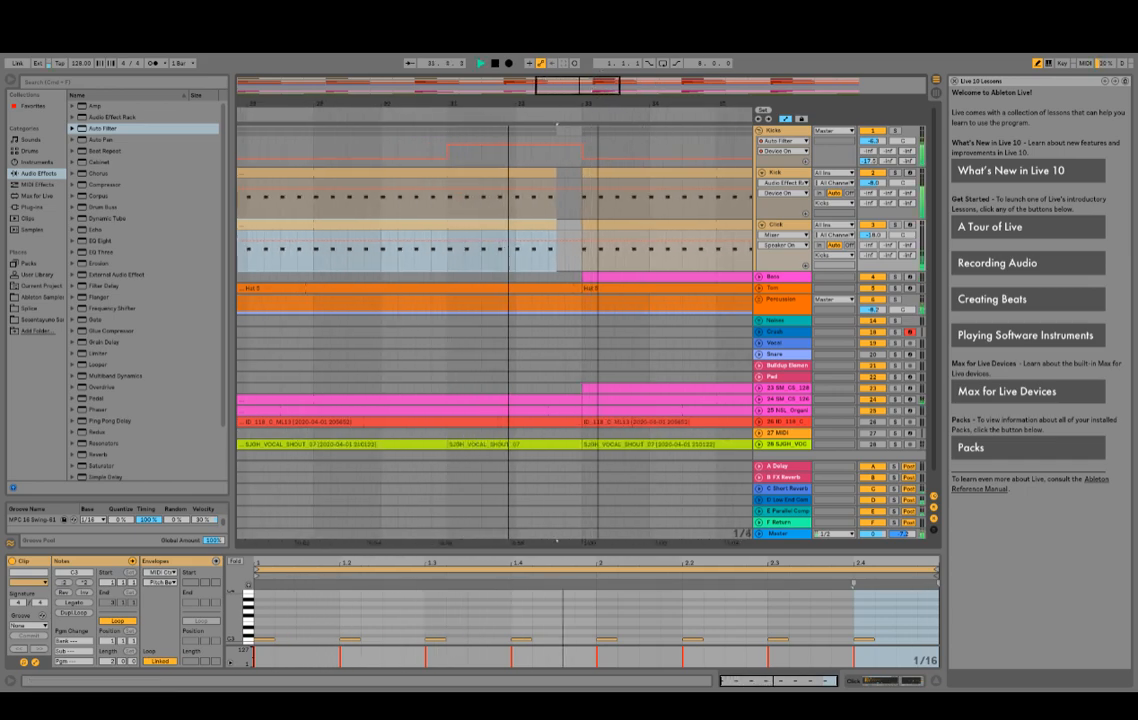
{"action": "left_click_drag", "start_coordinate": [598, 104], "coordinate": [598, 128]}
{"action": "key", "text": "space"}
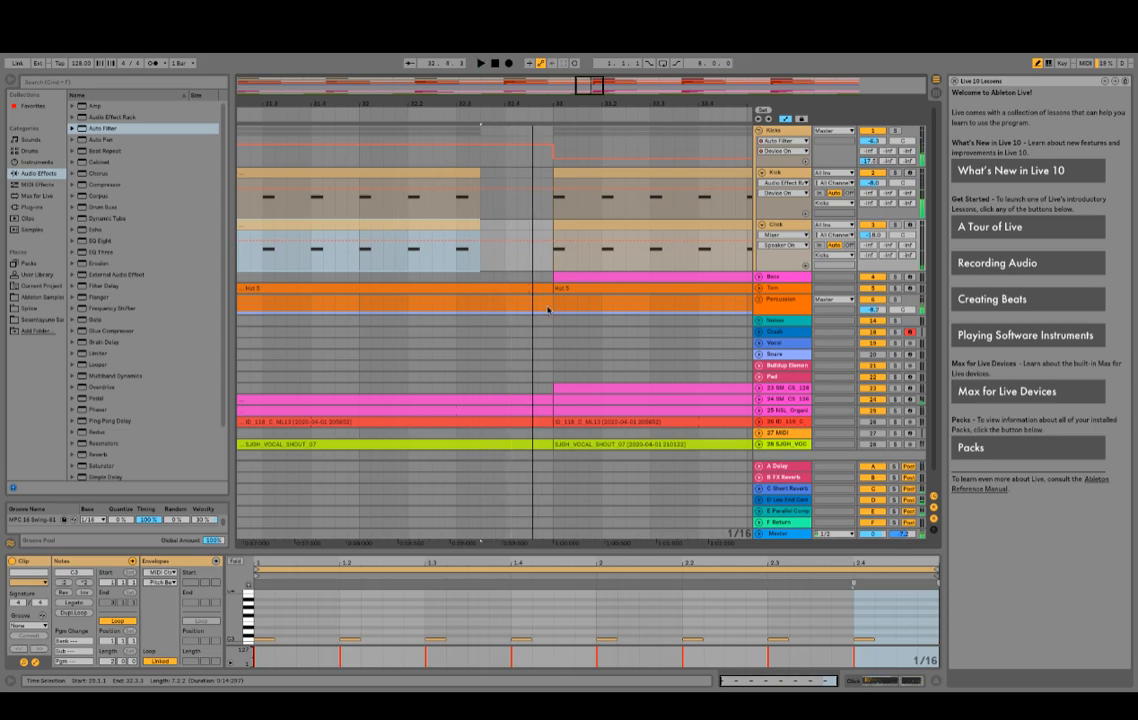
Step: Try to switch off the Tom track with Speaker On automation in the last beat before bar 33
{"action": "left_click_drag", "start_coordinate": [548, 310], "coordinate": [530, 298]}
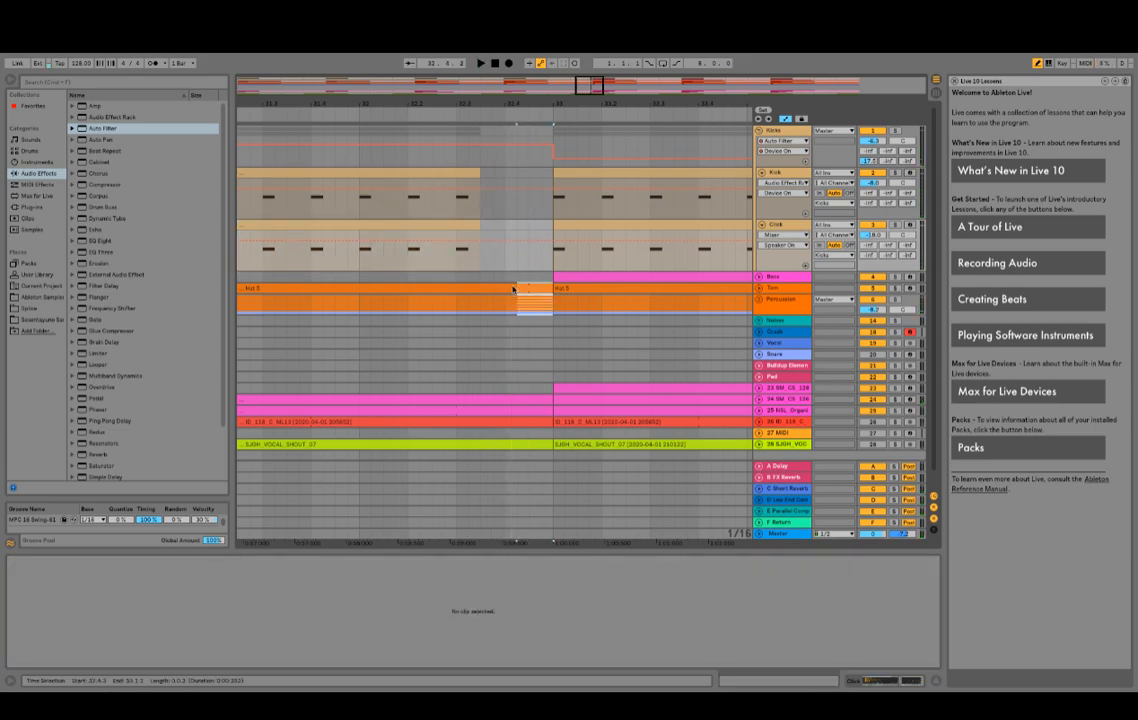
{"action": "left_click", "coordinate": [502, 288]}
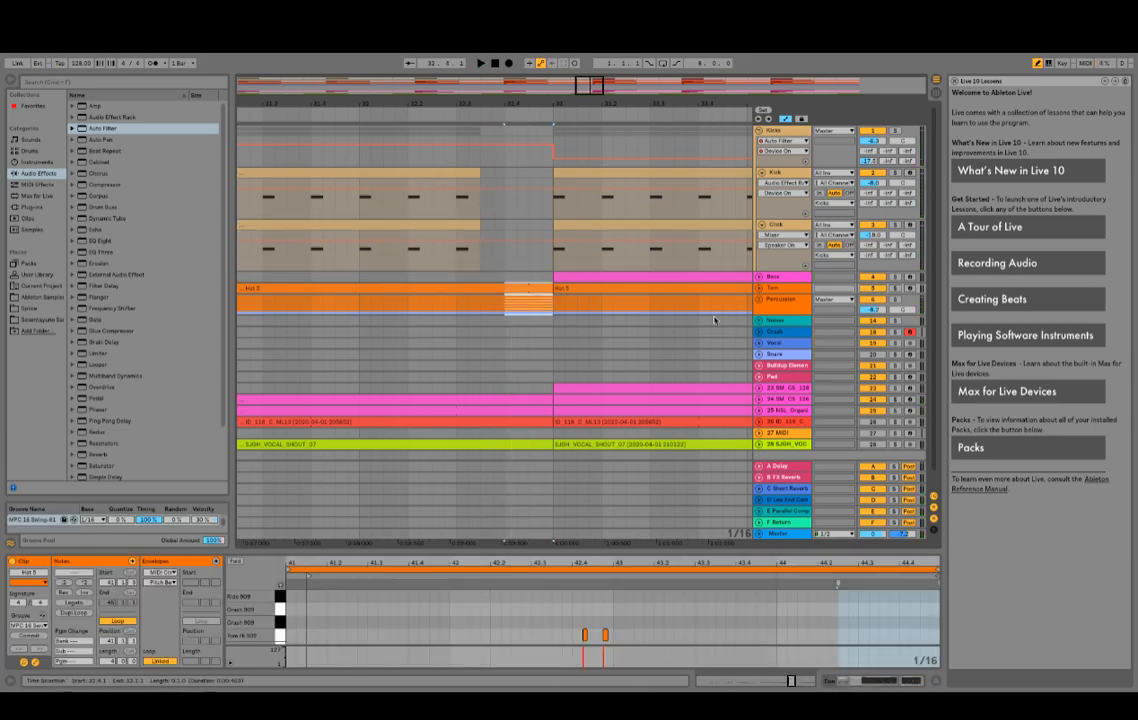
{"action": "left_click", "coordinate": [553, 307]}
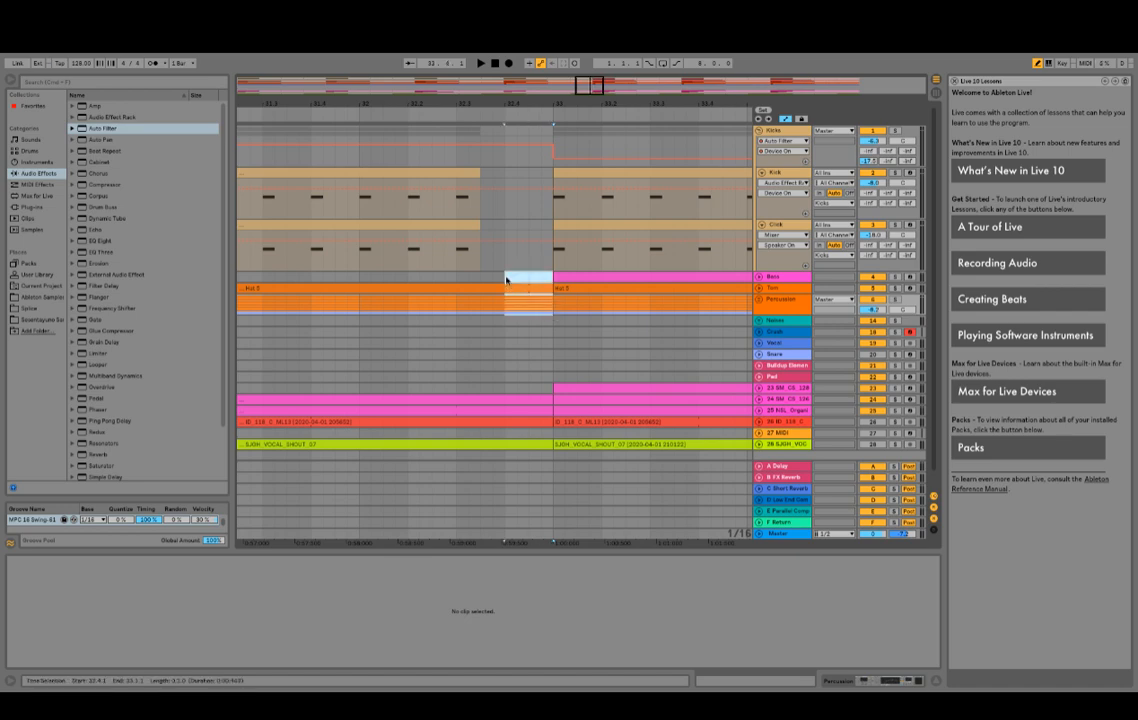
{"action": "left_click_drag", "start_coordinate": [506, 280], "coordinate": [506, 279]}
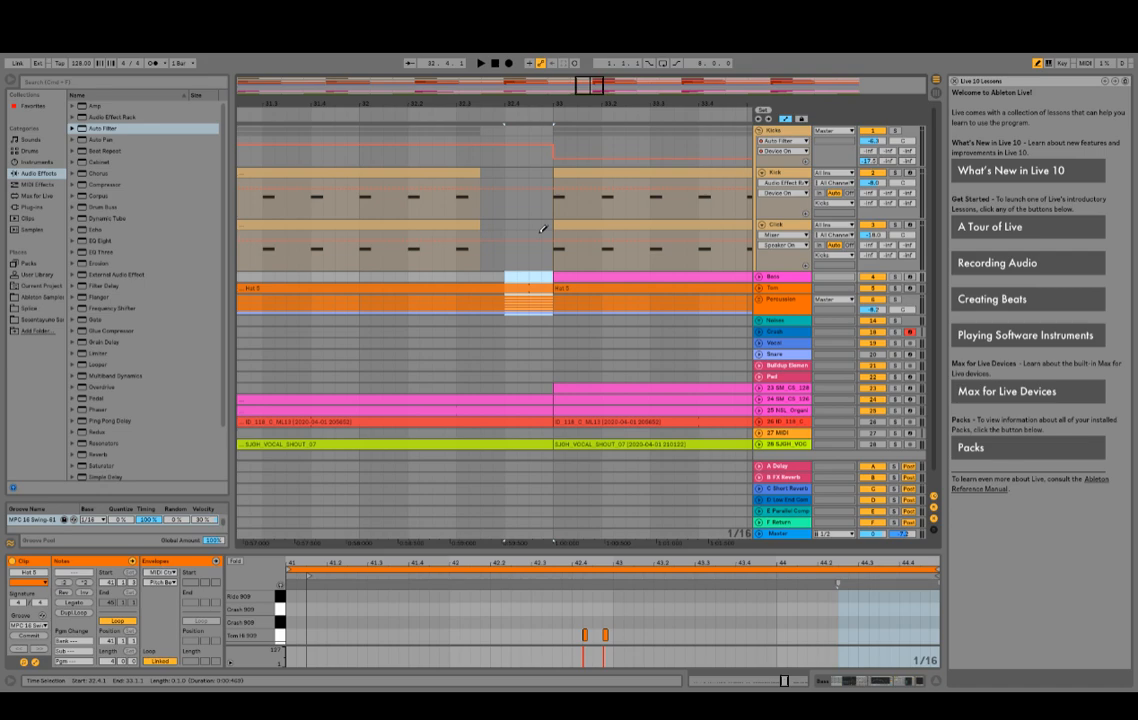
{"action": "left_click", "coordinate": [554, 313]}
{"action": "left_click_drag", "start_coordinate": [535, 287], "coordinate": [499, 270]}
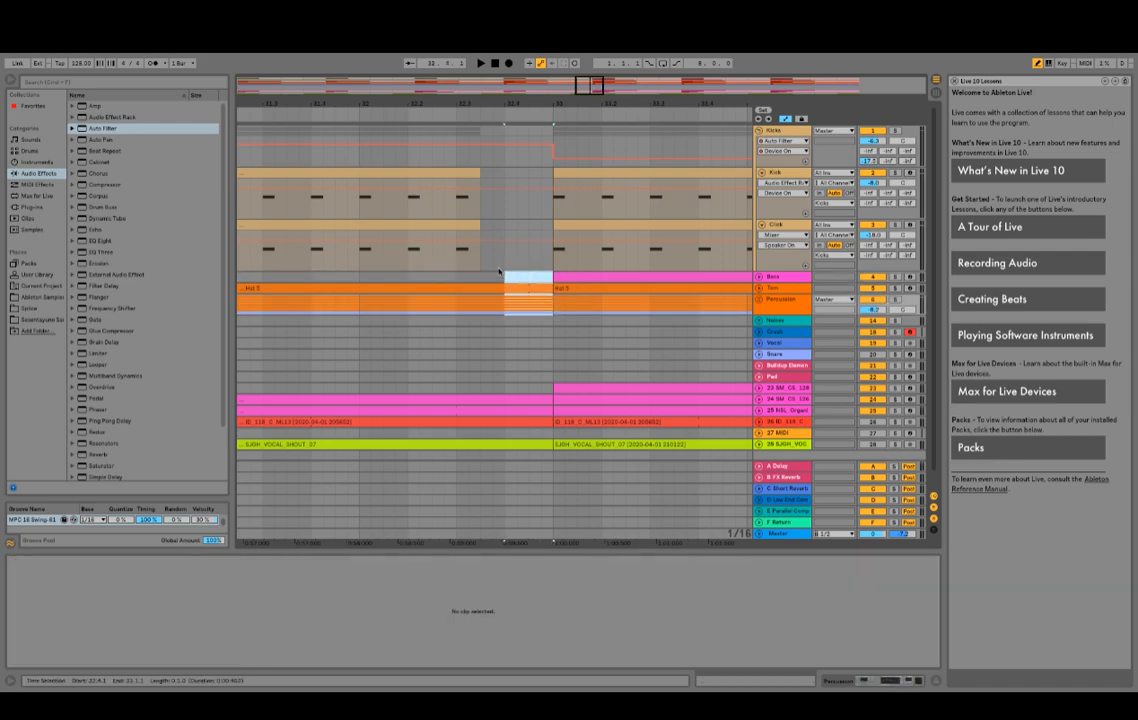
{"action": "left_click", "coordinate": [759, 288]}
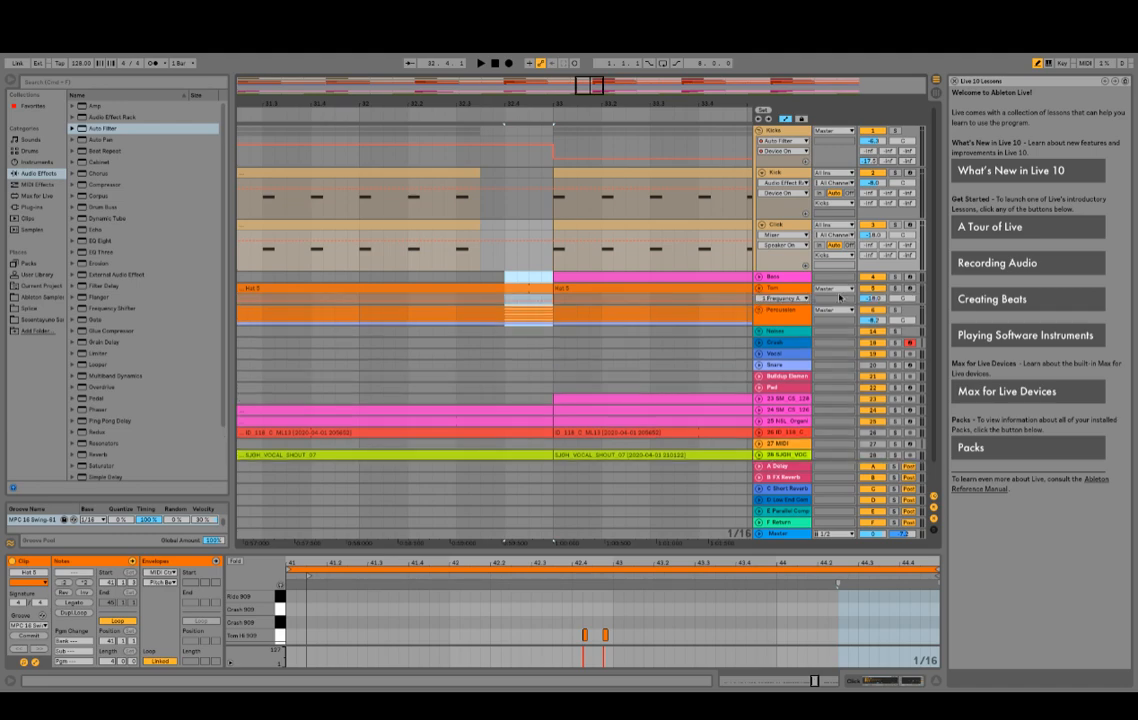
{"action": "left_click", "coordinate": [875, 290]}
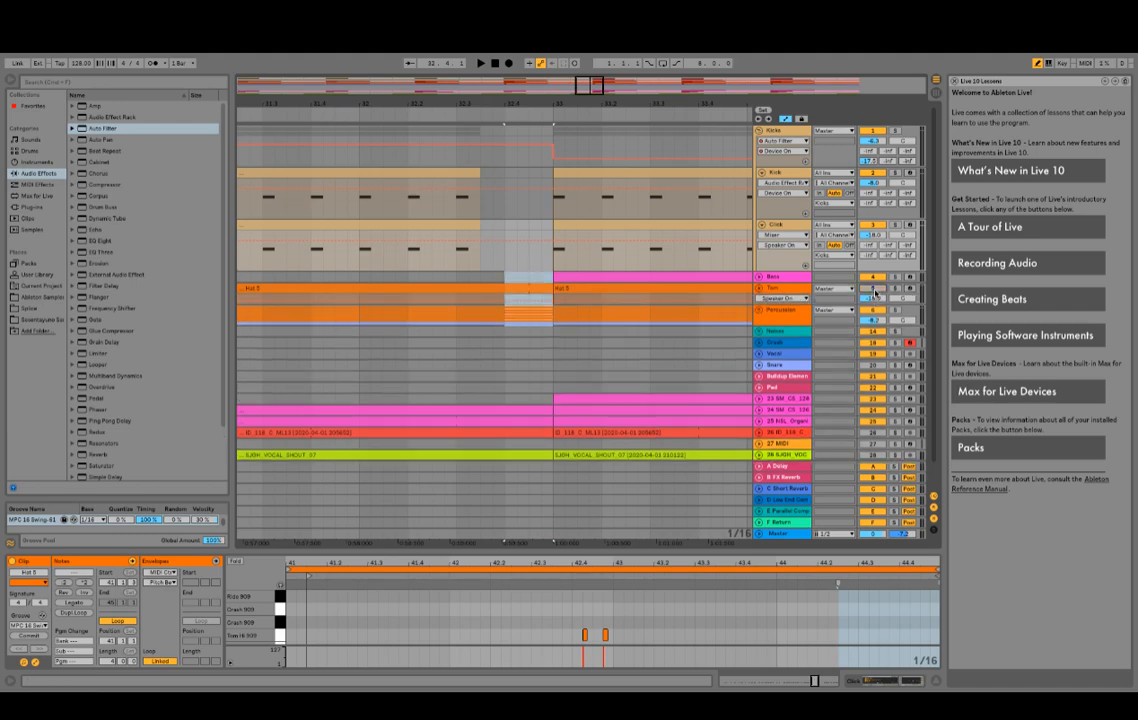
{"action": "left_click", "coordinate": [538, 301]}
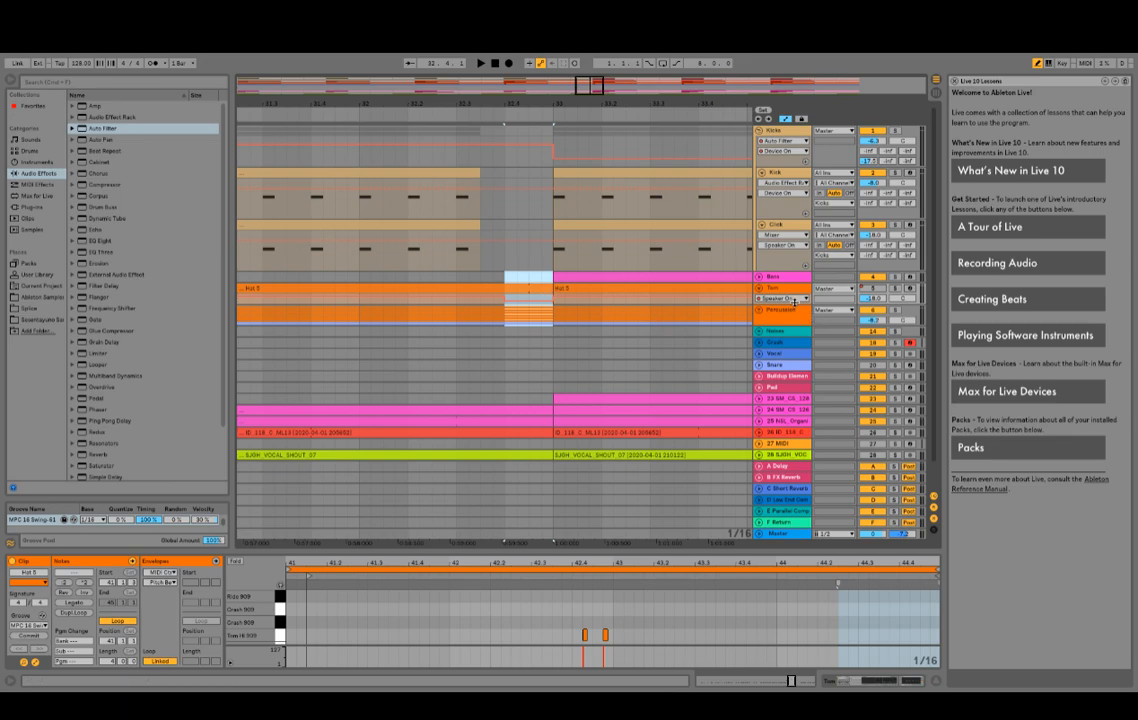
{"action": "left_click_drag", "start_coordinate": [795, 302], "coordinate": [808, 346]}
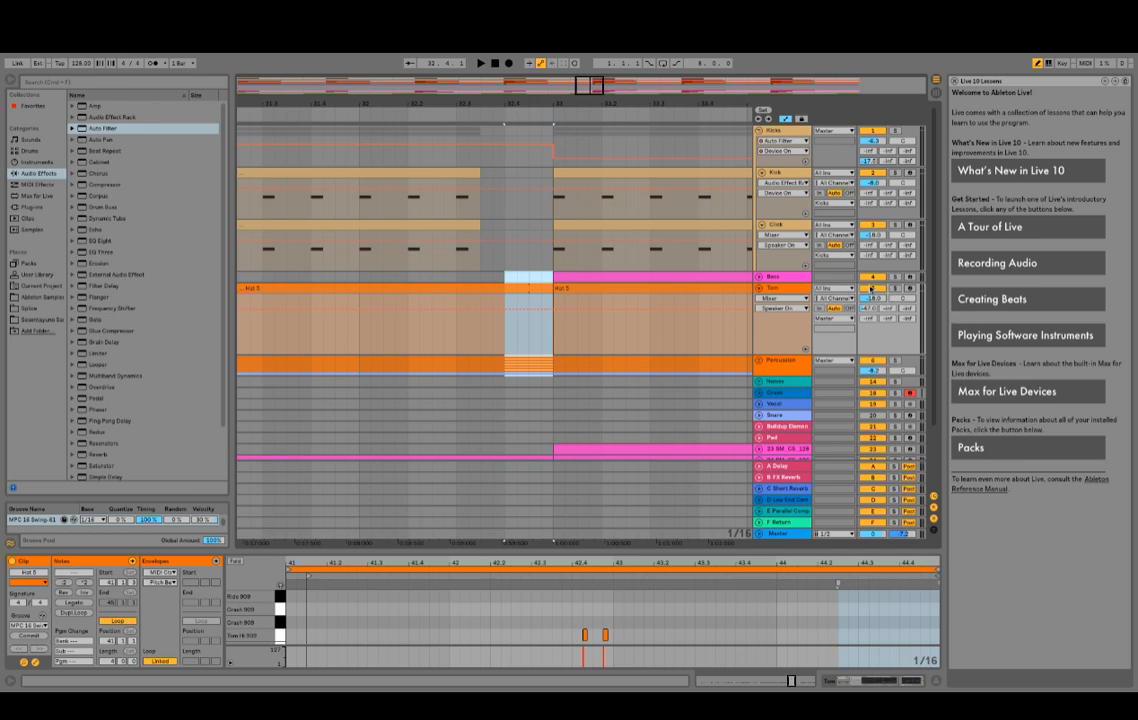
{"action": "left_click", "coordinate": [872, 288]}
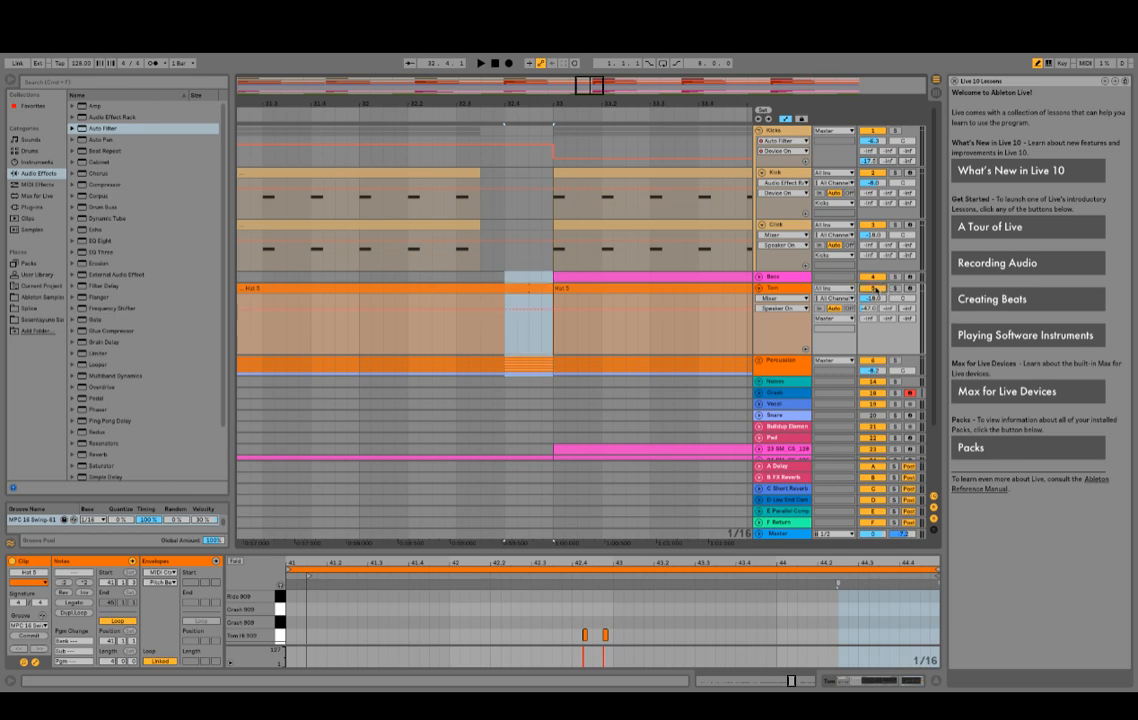
{"action": "left_click_drag", "start_coordinate": [551, 310], "coordinate": [551, 336]}
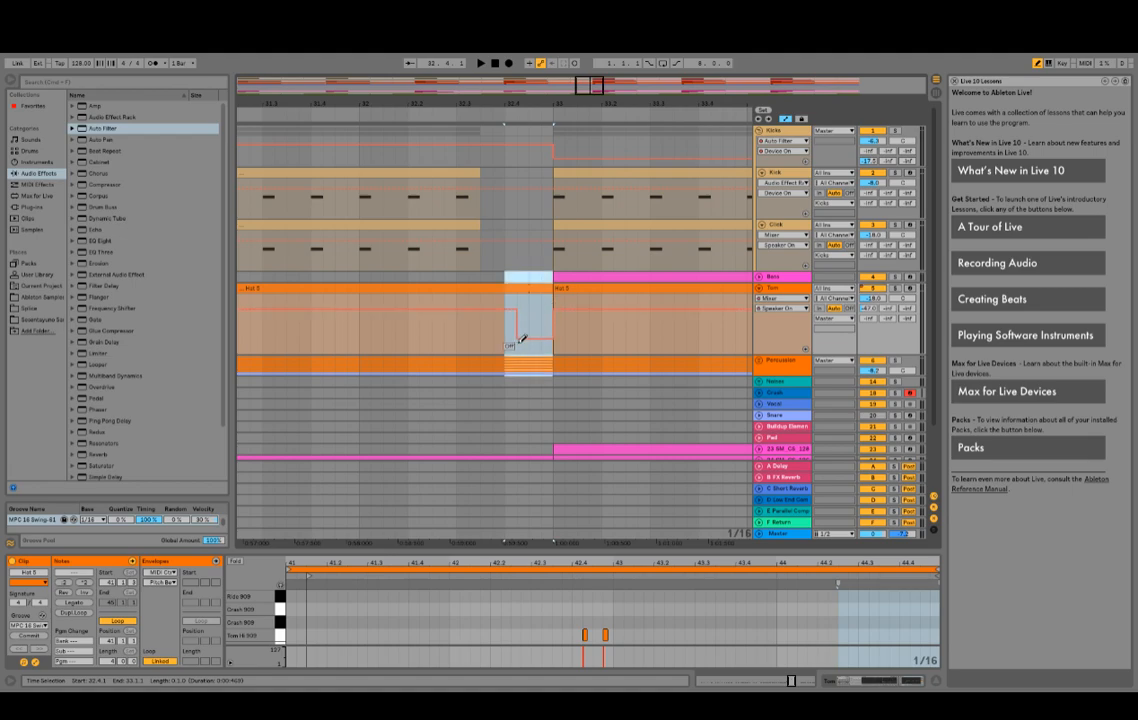
Step: Try to switch off the Percussion group with Speaker On automation from 32.4.1 to 33.1.1, then fold the group
{"action": "left_click", "coordinate": [760, 363]}
{"action": "scroll", "coordinate": [872, 289], "scroll_direction": "down", "scroll_amount": 2}
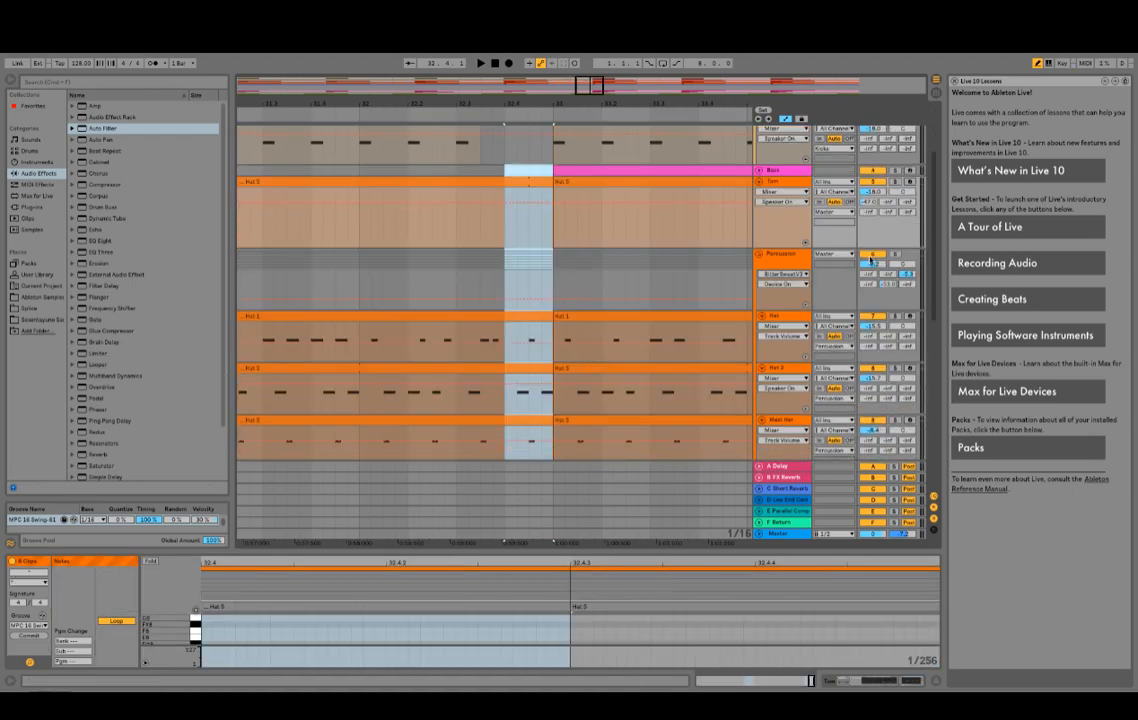
{"action": "left_click", "coordinate": [875, 256]}
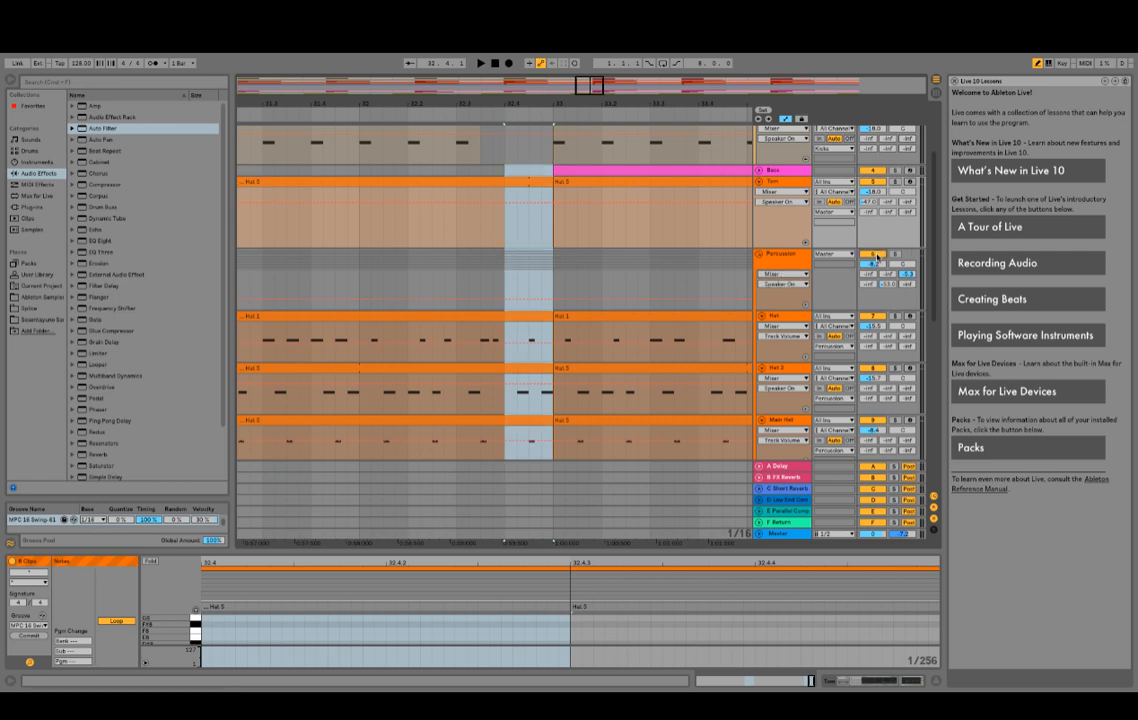
{"action": "left_click_drag", "start_coordinate": [548, 284], "coordinate": [528, 301]}
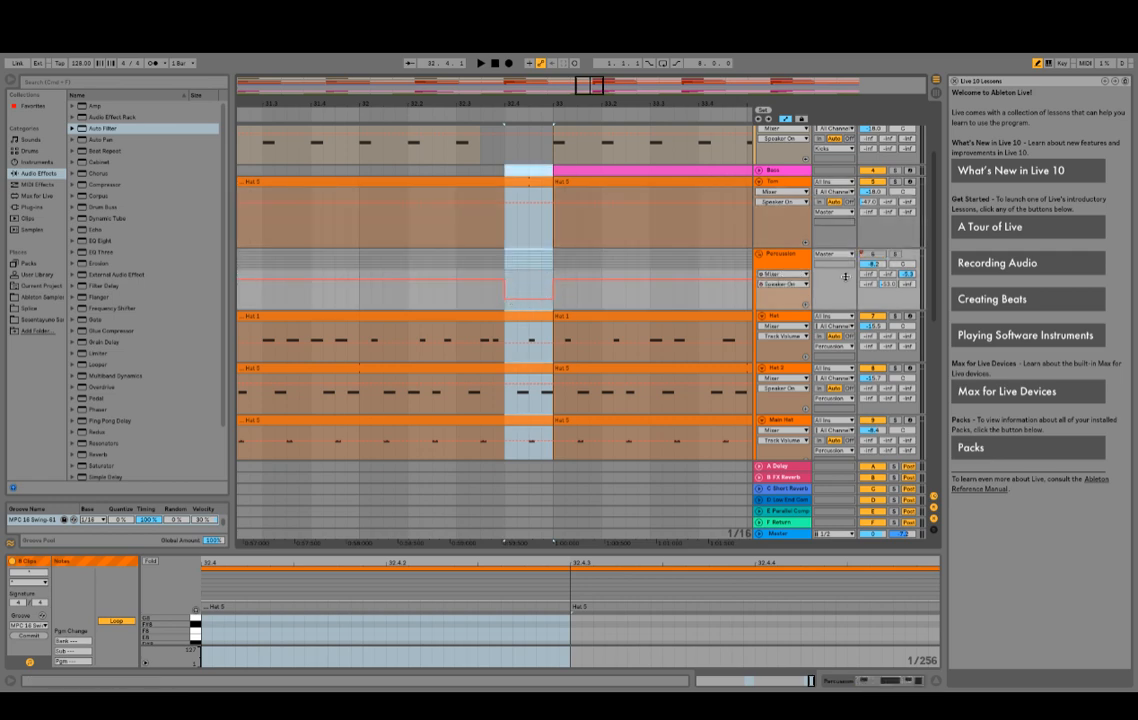
{"action": "left_click", "coordinate": [757, 256]}
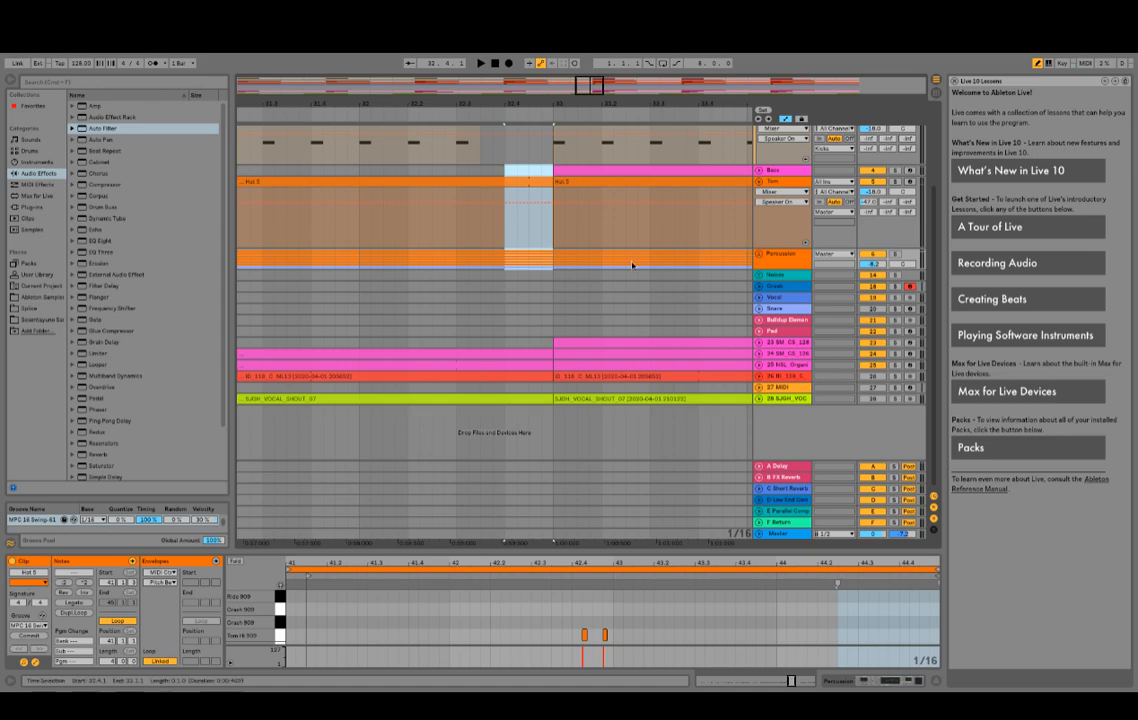
Step: Delete the Tom and Percussion clip content from 32.4.1 to 33.1.1
{"action": "left_click", "coordinate": [555, 272]}
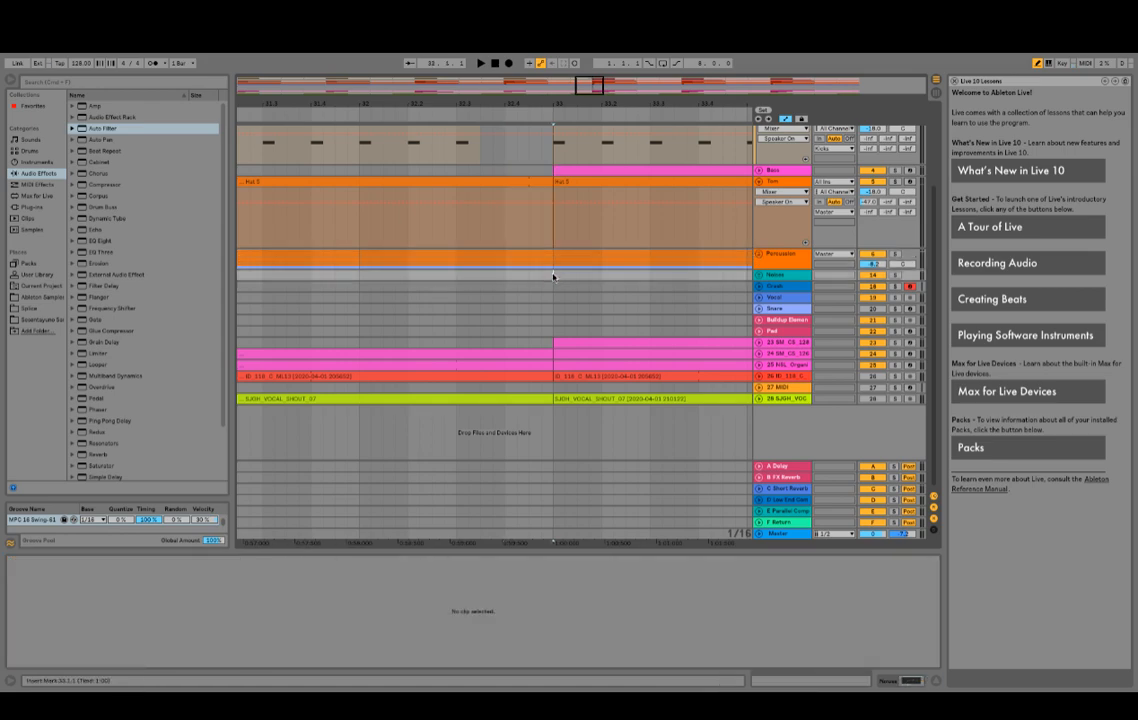
{"action": "left_click_drag", "start_coordinate": [553, 276], "coordinate": [505, 185]}
{"action": "left_click", "coordinate": [505, 180]}
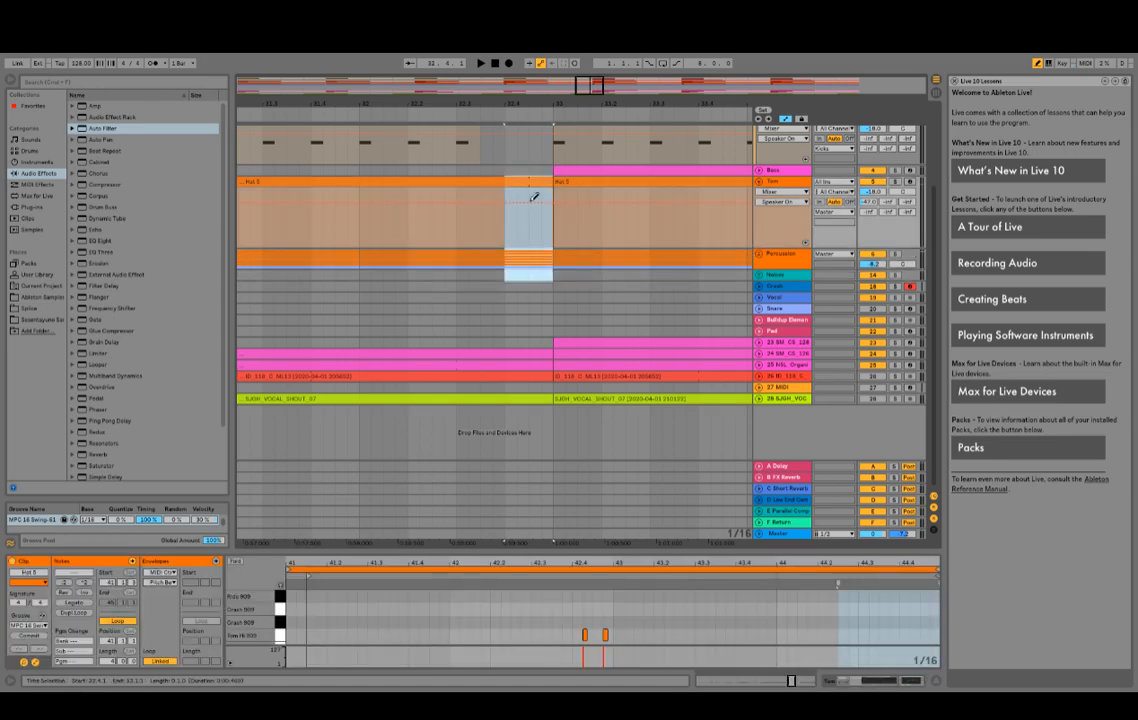
{"action": "key", "text": "Delete"}
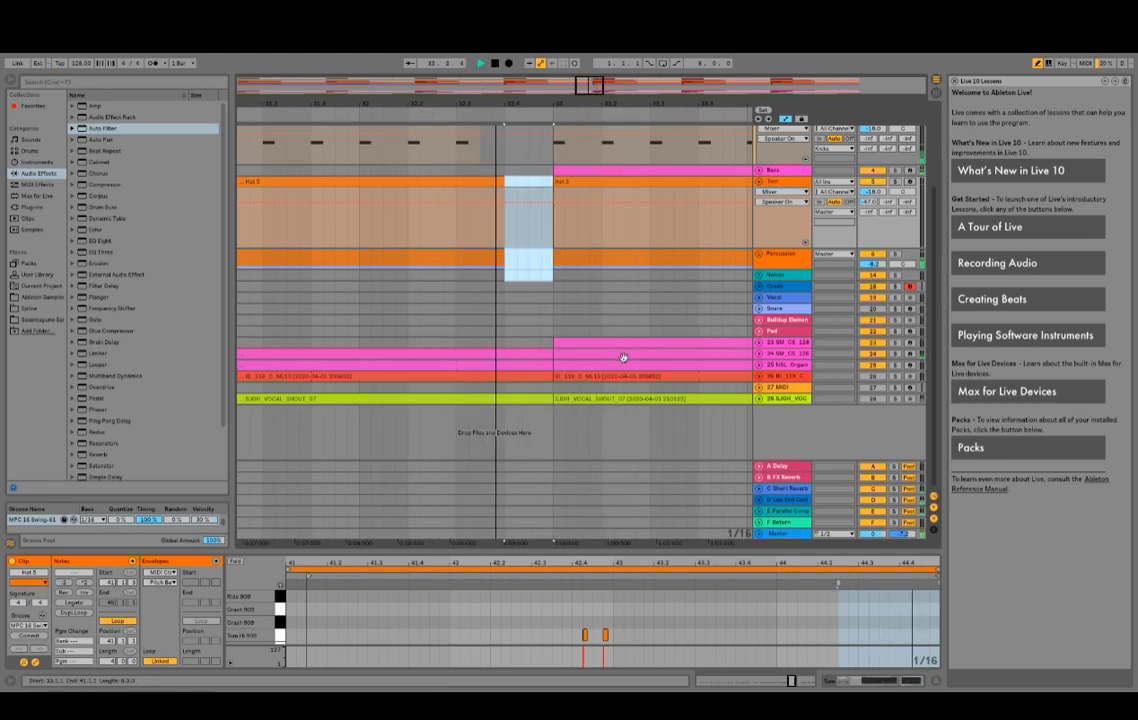
Step: Copy the sixteenth-note Kick and Click hit at 32.3.1 to 32.4.1 and duplicate it three times up to bar 33
{"action": "scroll", "coordinate": [623, 357], "scroll_direction": "up", "scroll_amount": 3}
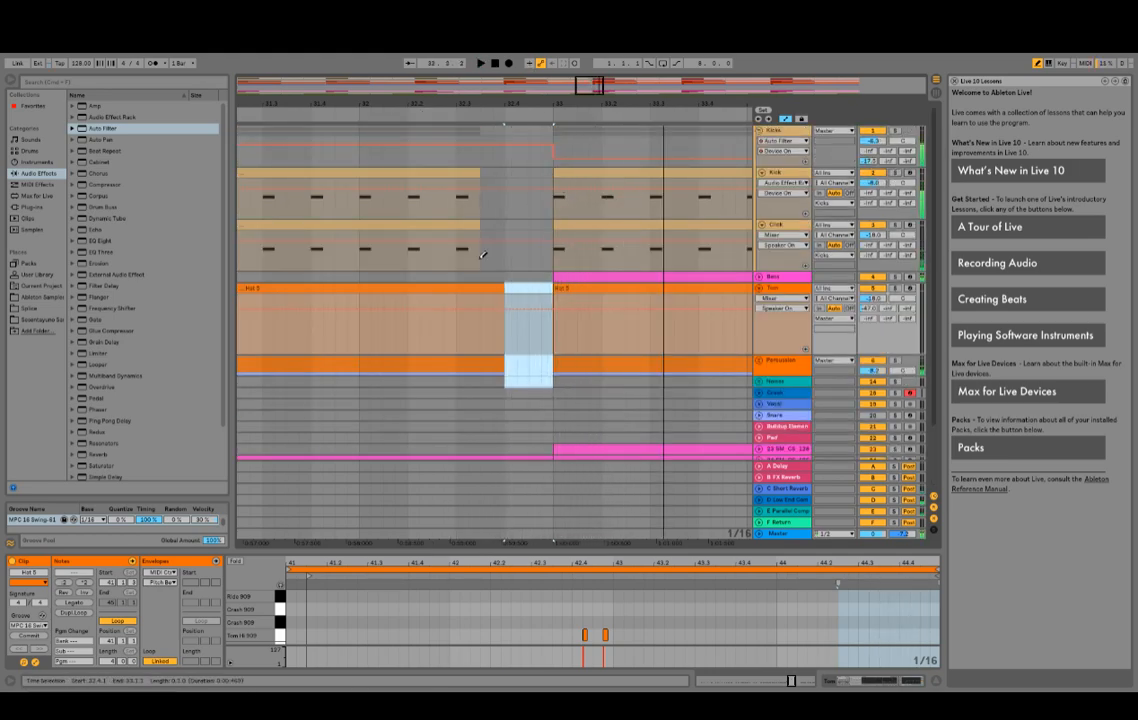
{"action": "left_click_drag", "start_coordinate": [468, 250], "coordinate": [460, 176]}
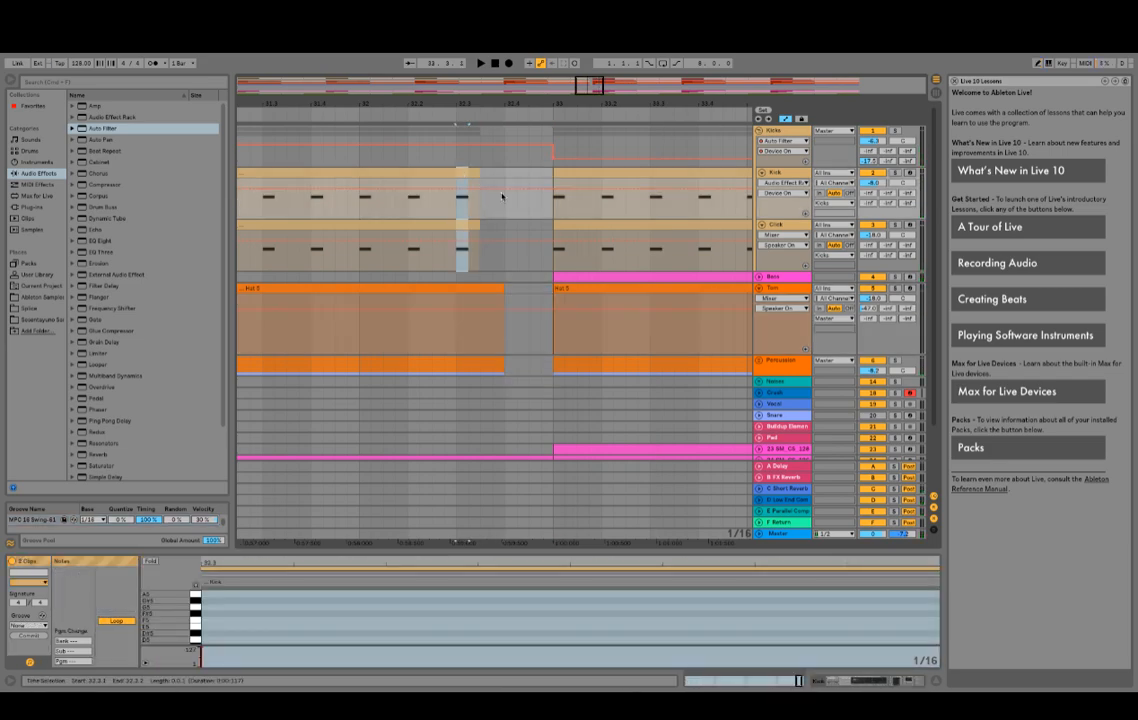
{"action": "left_click", "coordinate": [506, 203]}
{"action": "key", "text": "super+v"}
{"action": "key", "text": "super+f"}
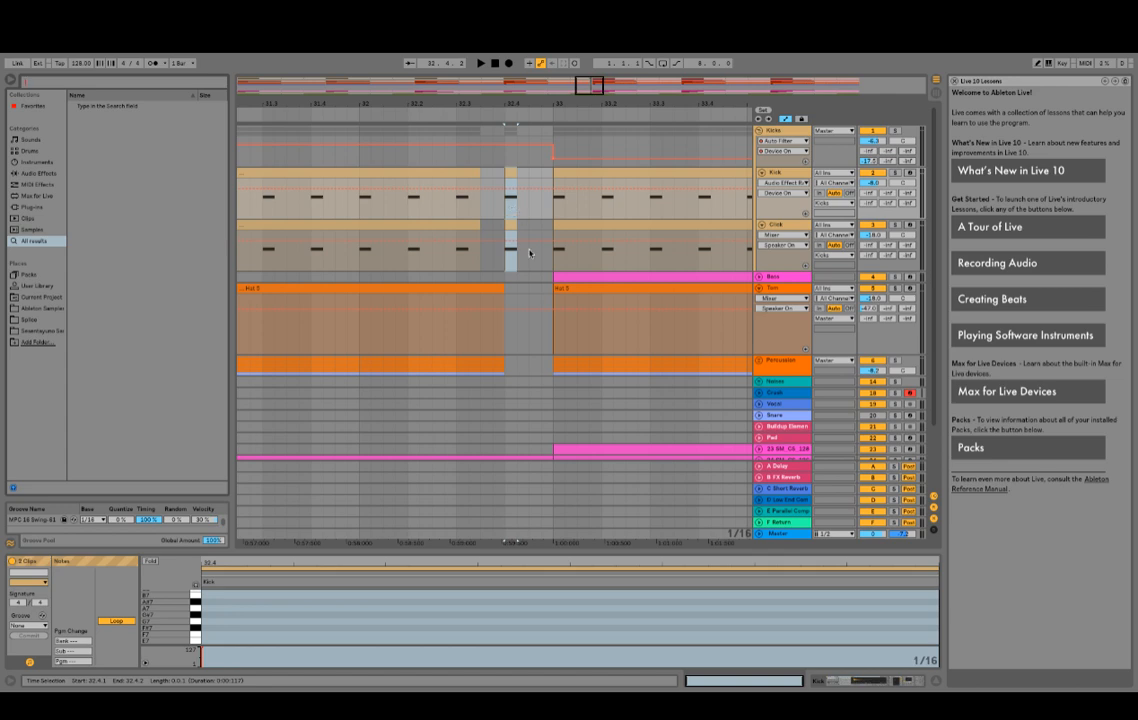
{"action": "key", "text": "super+d"}
{"action": "key", "text": "super+d"}
{"action": "key", "text": "super+d"}
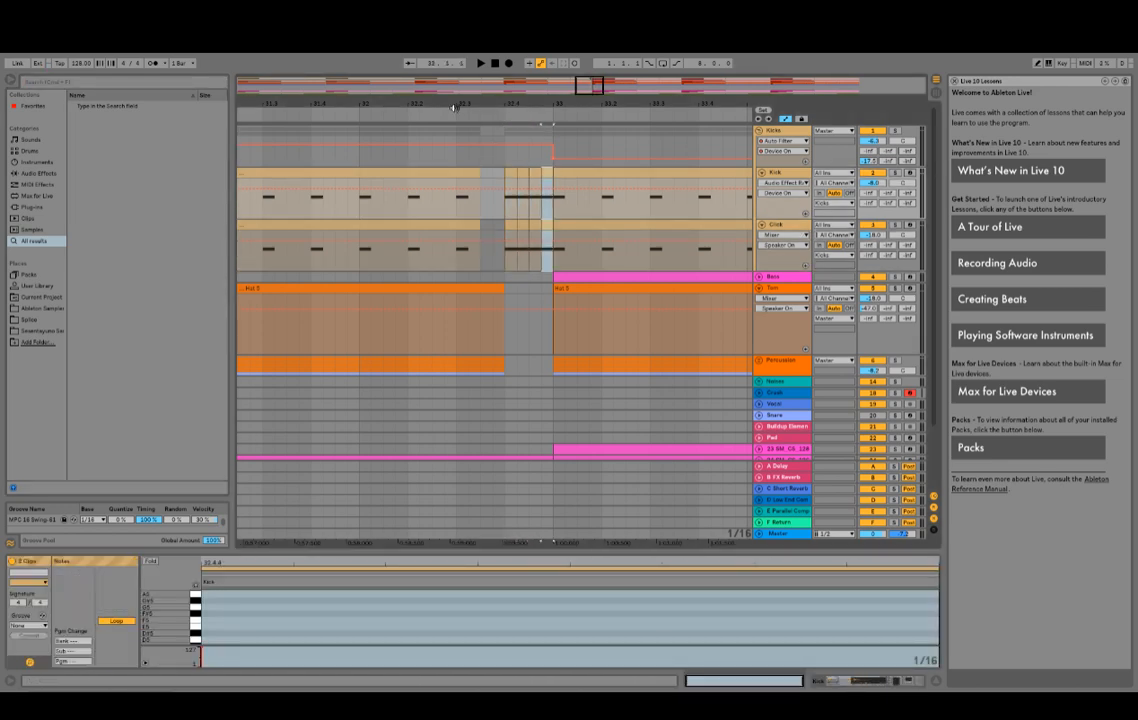
Step: Play back the kick roll and delete its last sixteenth at 32.4.4 on the Kick and Click tracks
{"action": "key", "text": "space"}
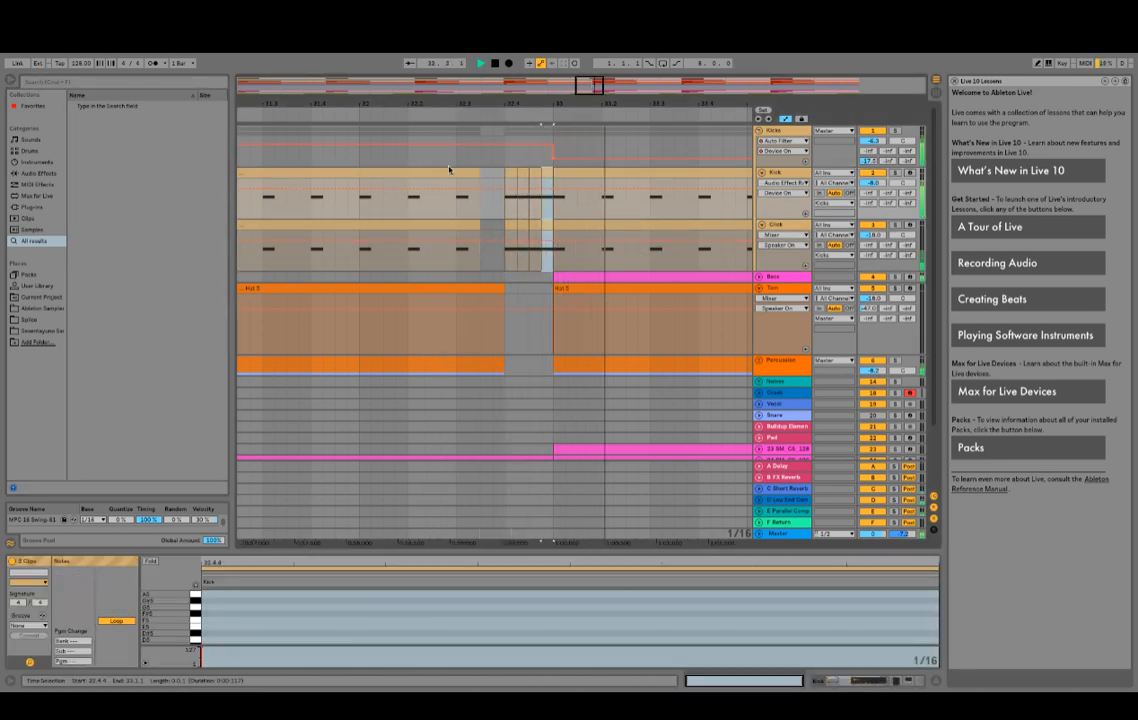
{"action": "left_click", "coordinate": [404, 117]}
{"action": "left_click_drag", "start_coordinate": [550, 265], "coordinate": [544, 173]}
{"action": "left_click", "coordinate": [549, 174]}
{"action": "key", "text": "Delete"}
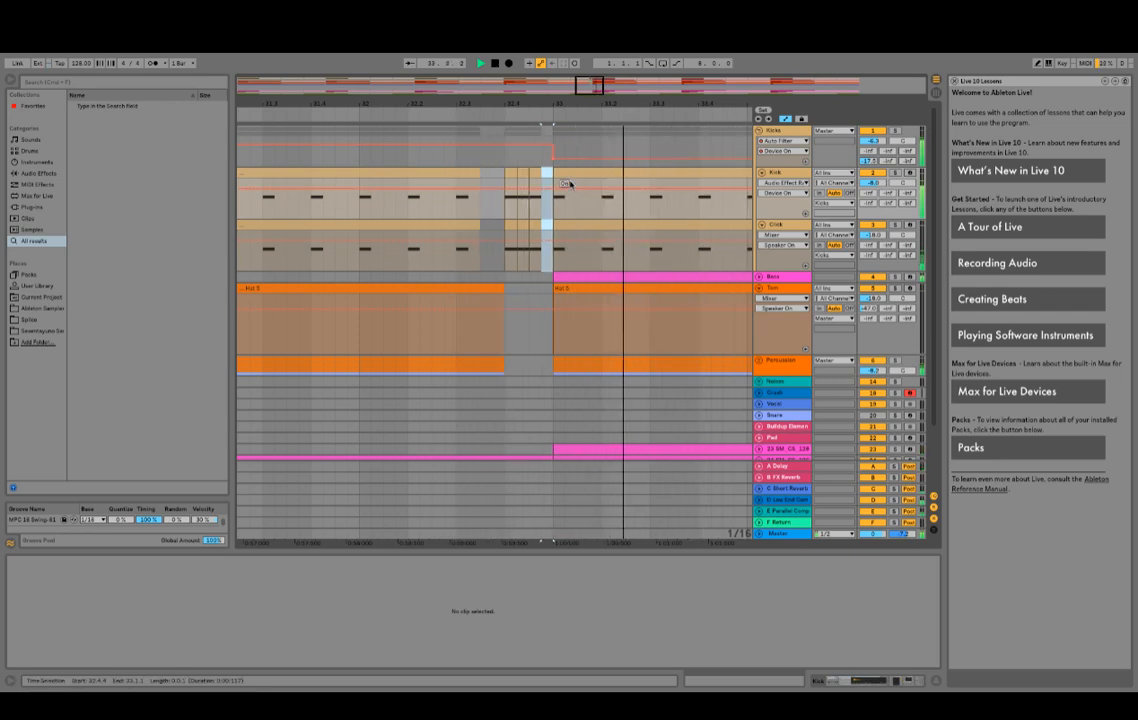
Step: Switch the Kicks group's Auto Filter off from 32.4.3 with its Device On automation and play back the transition
{"action": "key", "text": "space"}
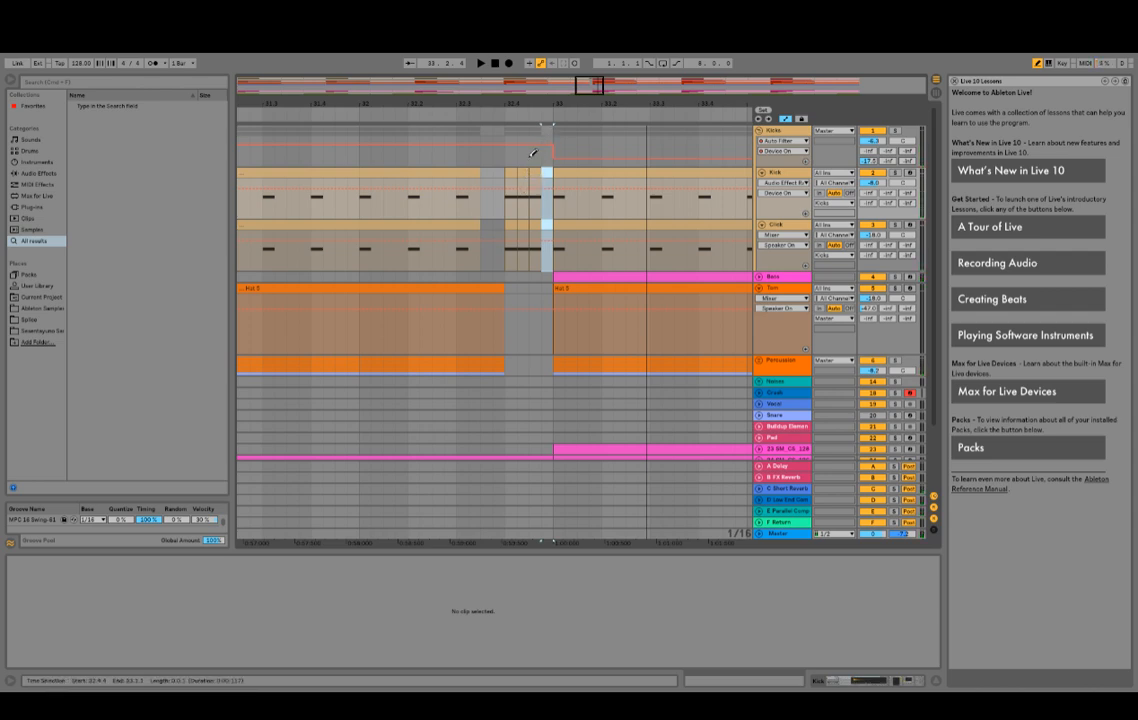
{"action": "left_click_drag", "start_coordinate": [532, 157], "coordinate": [546, 159]}
{"action": "left_click", "coordinate": [472, 115]}
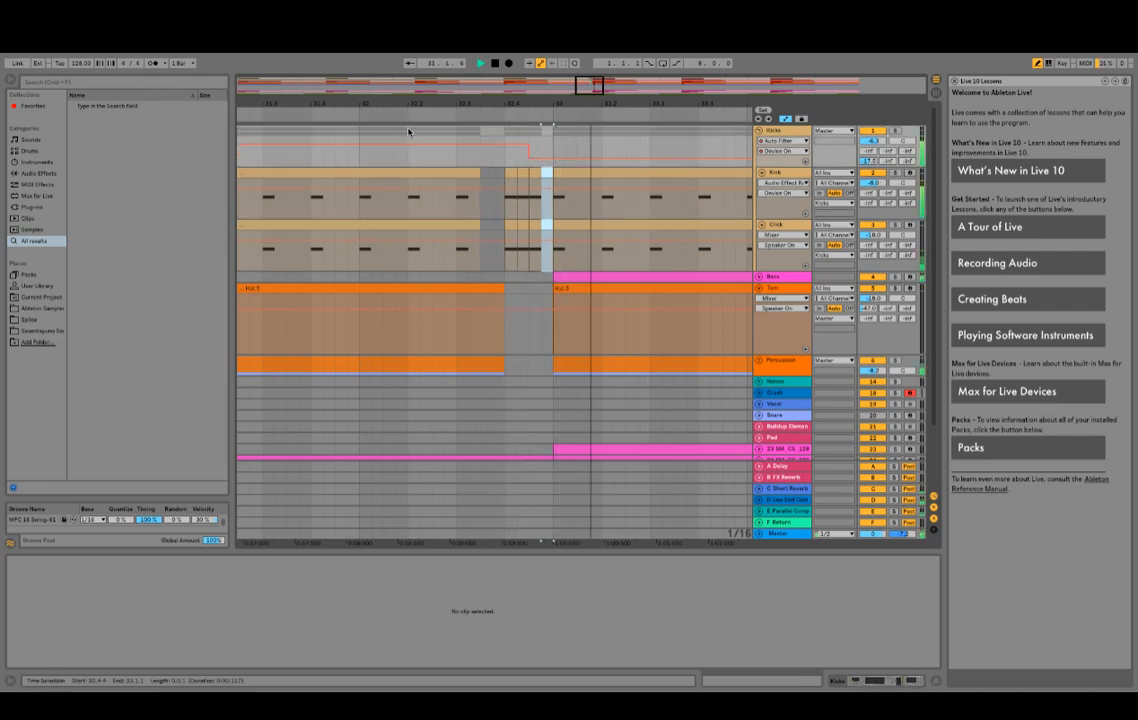
{"action": "scroll", "coordinate": [637, 318], "scroll_direction": "down", "scroll_amount": 2}
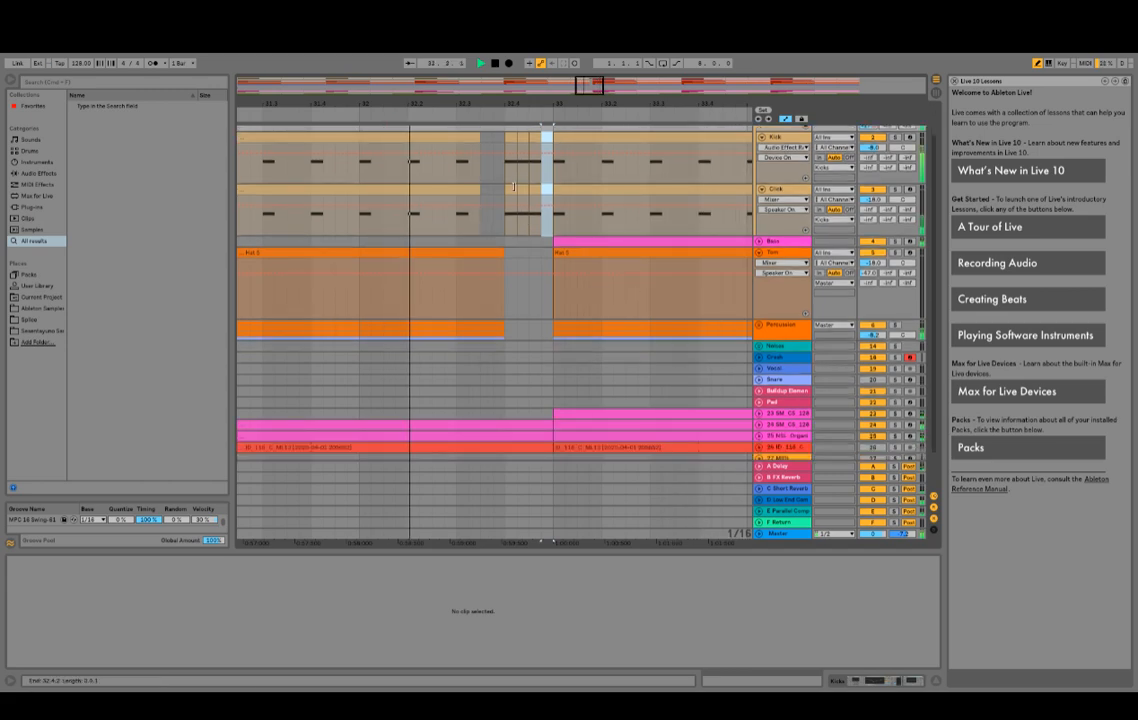
Step: Delete the sixteenth hit at 32.4.2 on the Kick and Click tracks and play back the shortened fill
{"action": "key", "text": "space"}
{"action": "scroll", "coordinate": [515, 186], "scroll_direction": "up", "scroll_amount": 2}
{"action": "left_click", "coordinate": [523, 173]}
{"action": "key", "text": "Delete"}
{"action": "left_click", "coordinate": [524, 225]}
{"action": "key", "text": "Delete"}
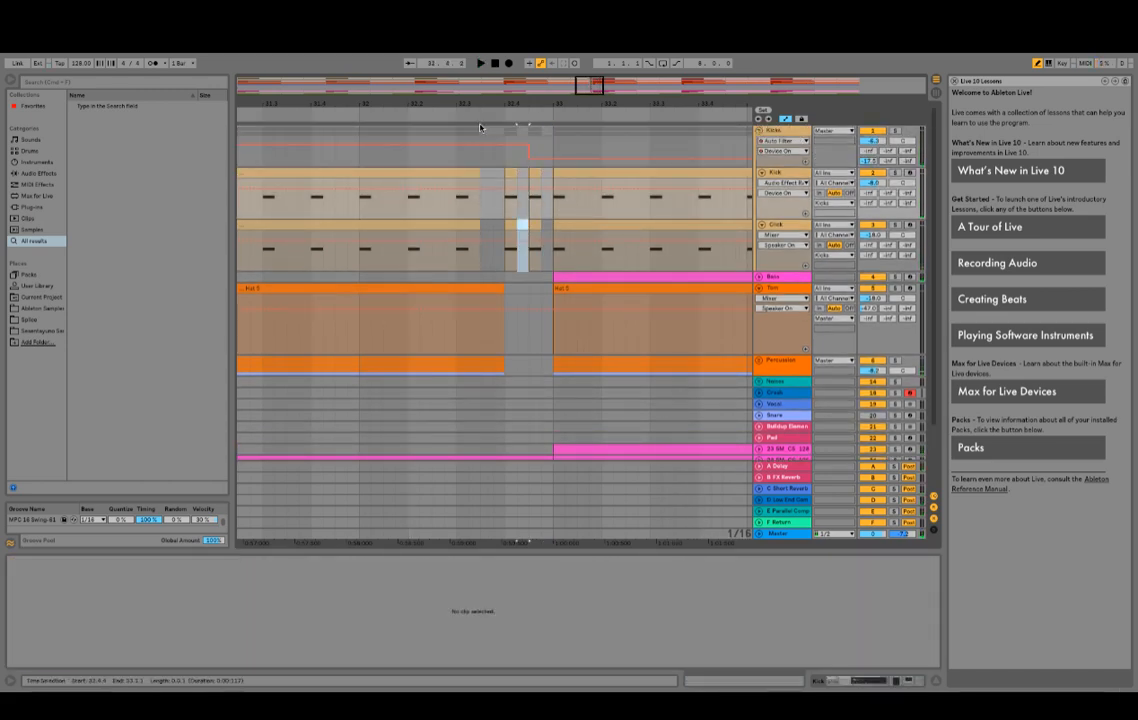
{"action": "left_click", "coordinate": [418, 121]}
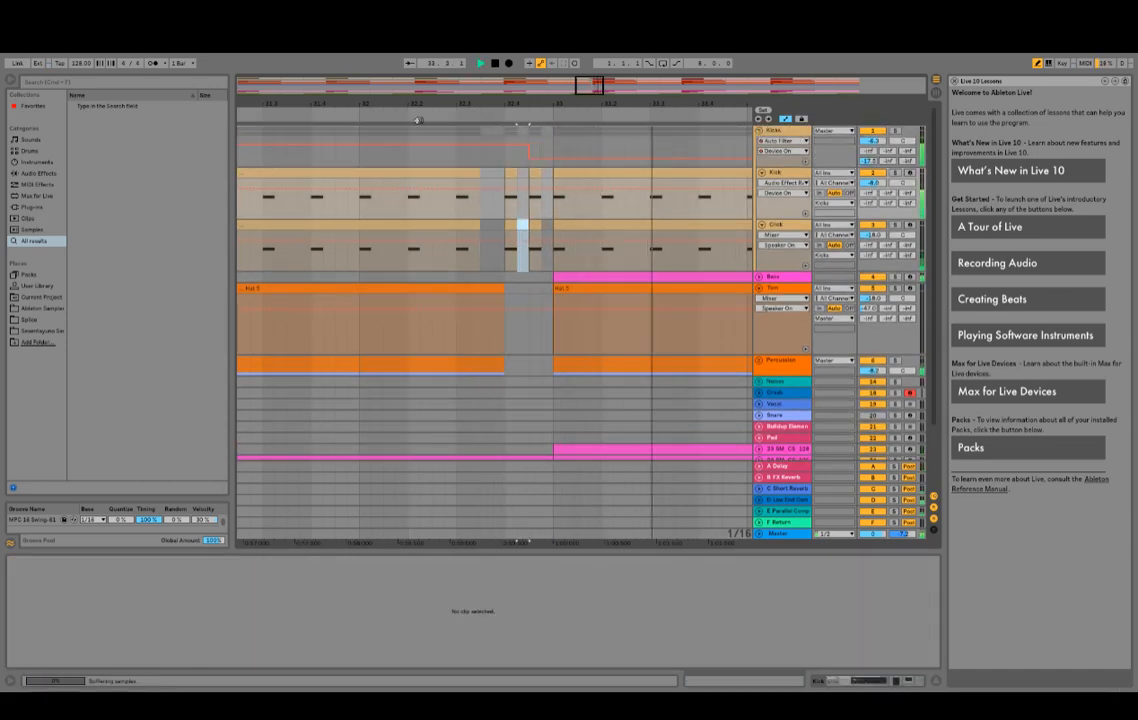
{"action": "left_click", "coordinate": [361, 118]}
Step: Show the whole arrangement and play back around the bar 33 transition and from bar 25
{"action": "double_click", "coordinate": [505, 88]}
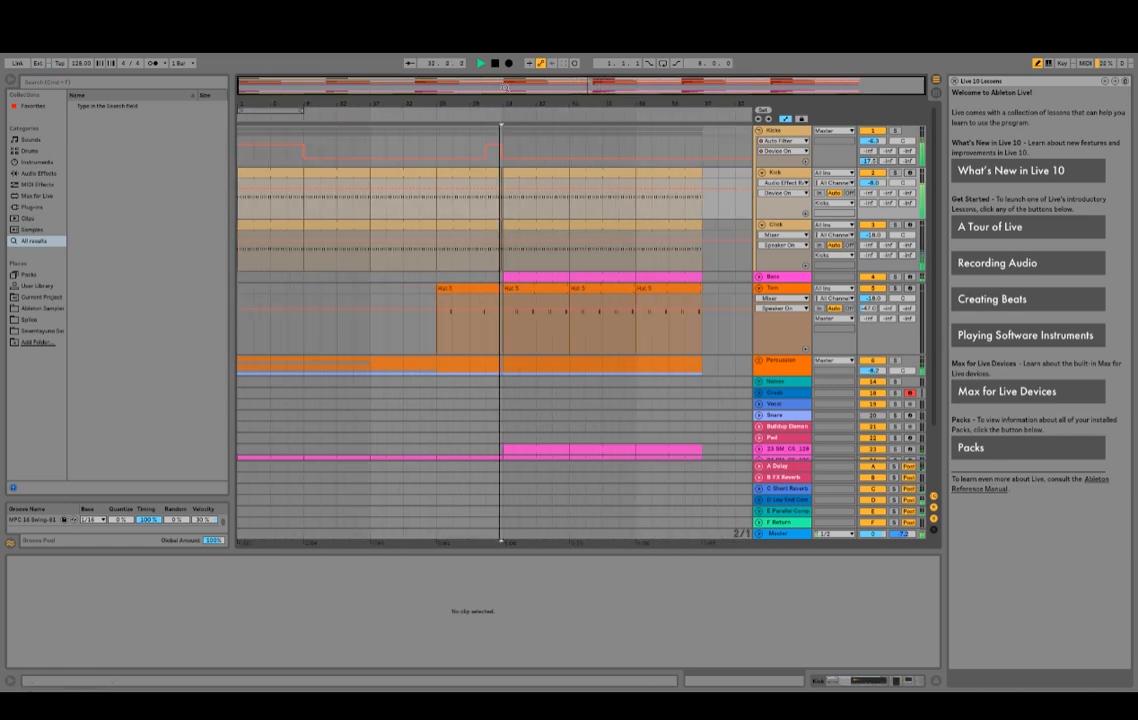
{"action": "left_click", "coordinate": [540, 241]}
{"action": "scroll", "coordinate": [540, 241], "scroll_direction": "down", "scroll_amount": 3}
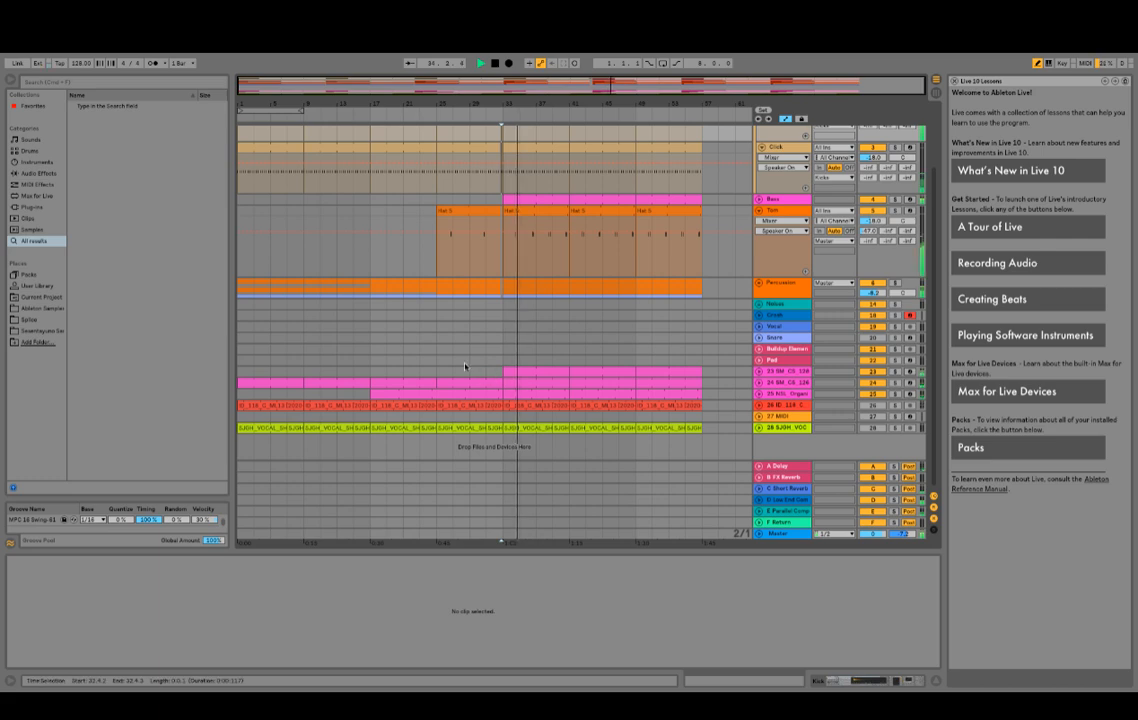
{"action": "left_click", "coordinate": [439, 112]}
{"action": "key", "text": "space"}
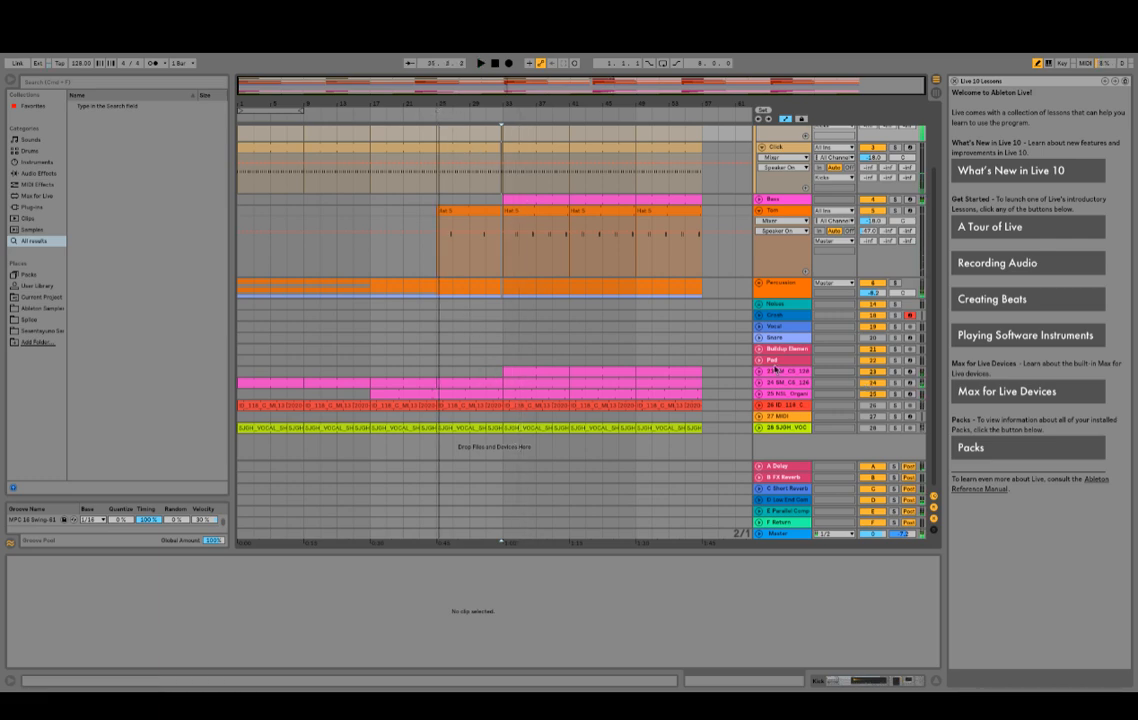
Step: Unfold track 24 and extend the Organ clip that starts at bar 17 to bar 57 during playback
{"action": "left_click", "coordinate": [703, 385]}
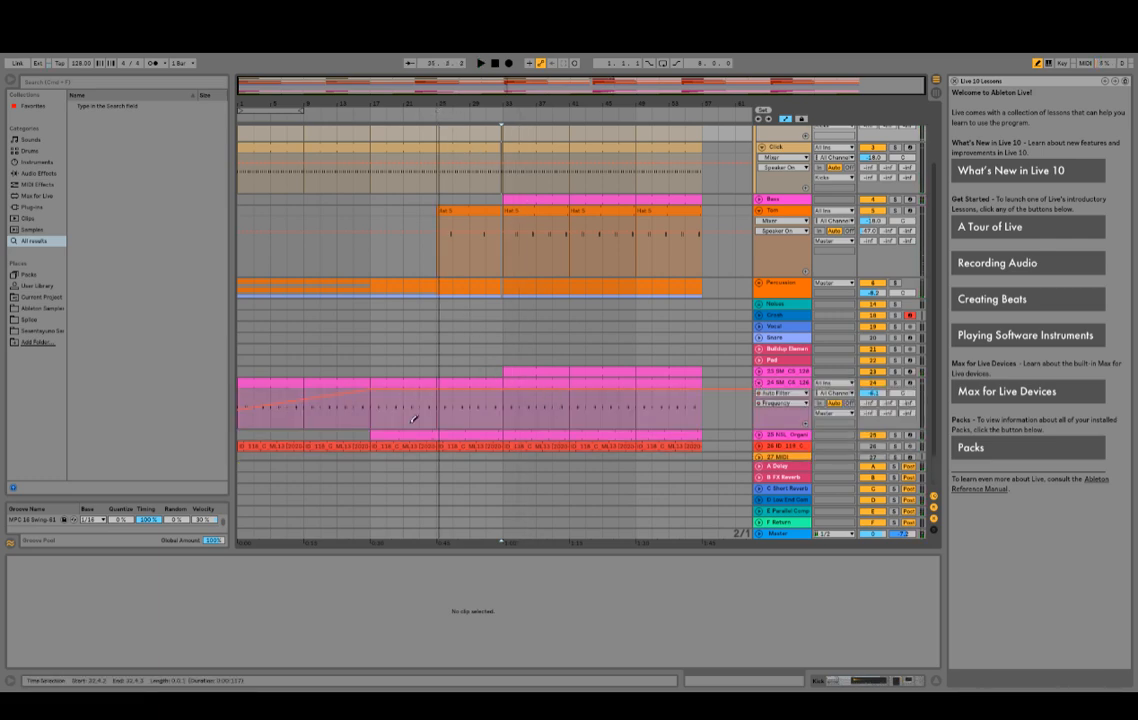
{"action": "scroll", "coordinate": [413, 419], "scroll_direction": "down", "scroll_amount": 1}
{"action": "left_click", "coordinate": [472, 395]}
{"action": "key", "text": "space"}
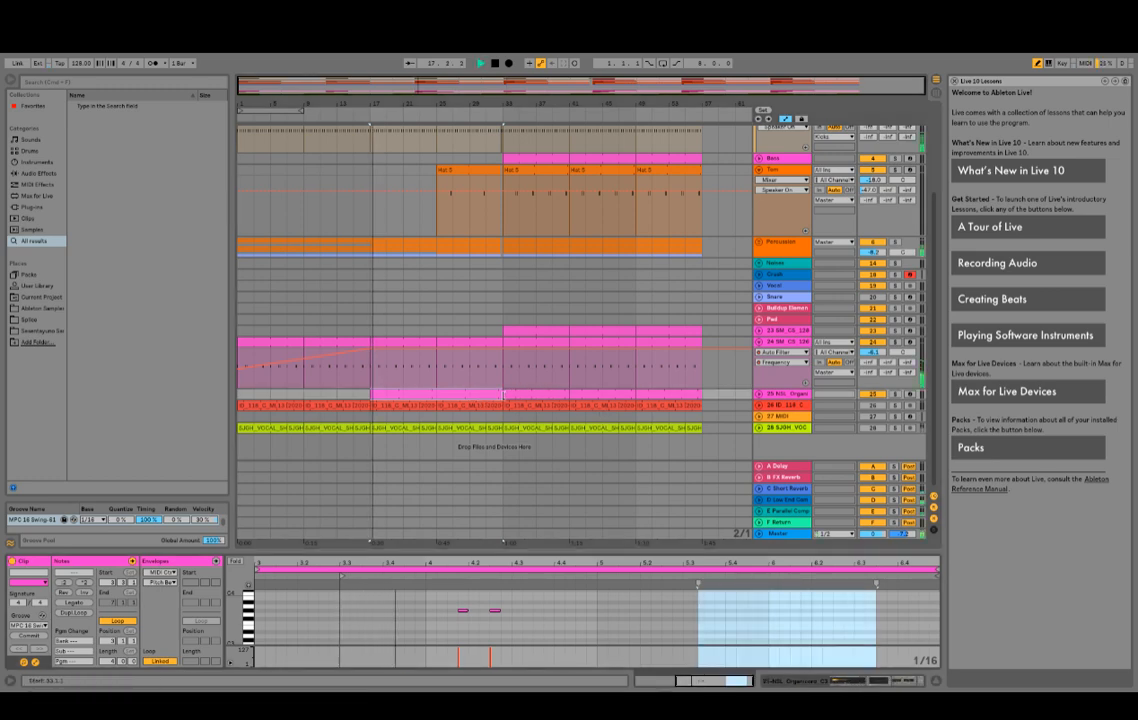
{"action": "left_click", "coordinate": [690, 395], "text": "shift"}
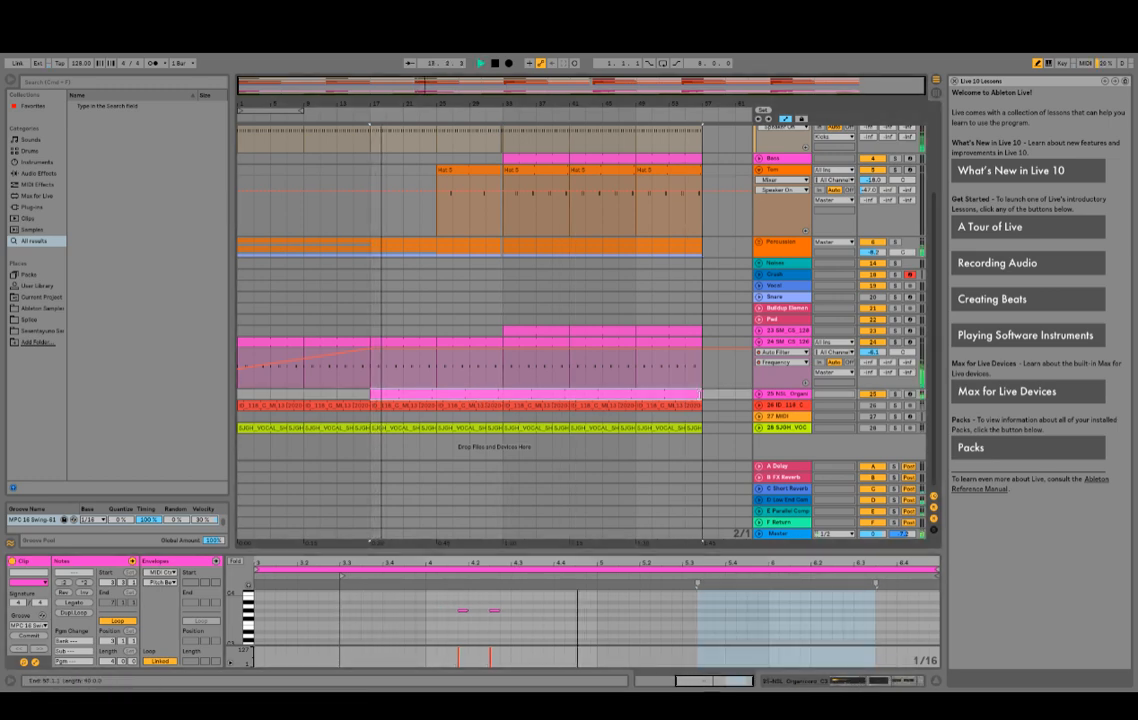
Step: Delete the synth clip on track 23 between bars 33 and 41
{"action": "left_click", "coordinate": [759, 331]}
{"action": "left_click", "coordinate": [523, 332]}
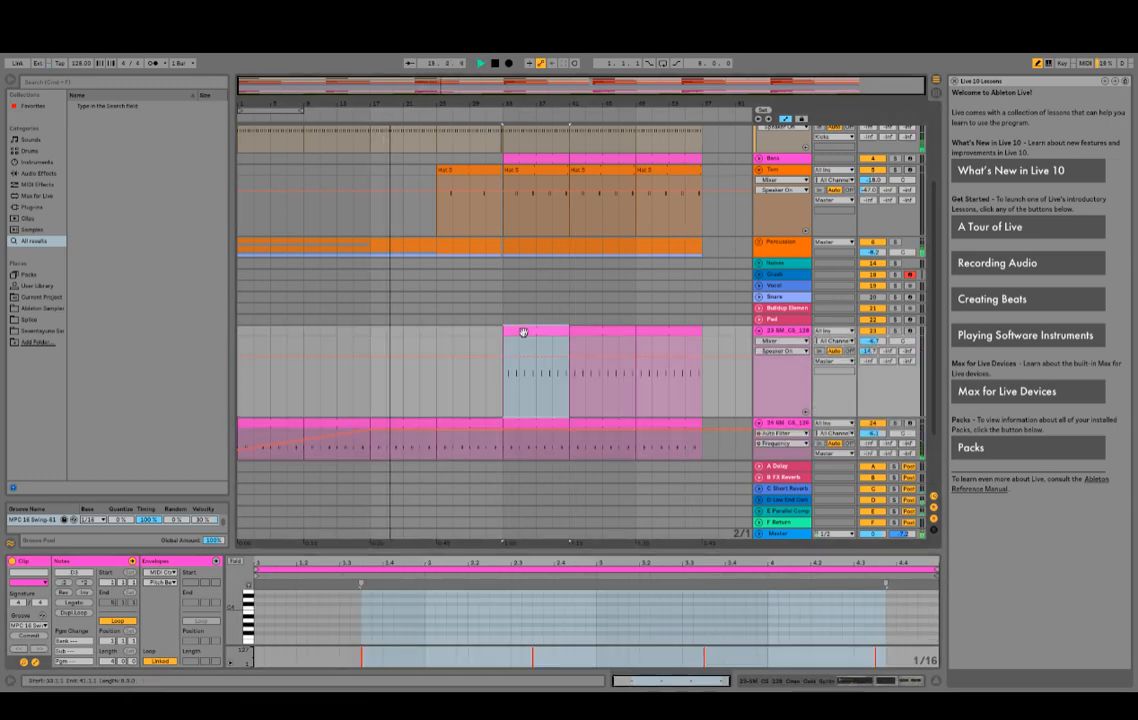
{"action": "key", "text": "Delete"}
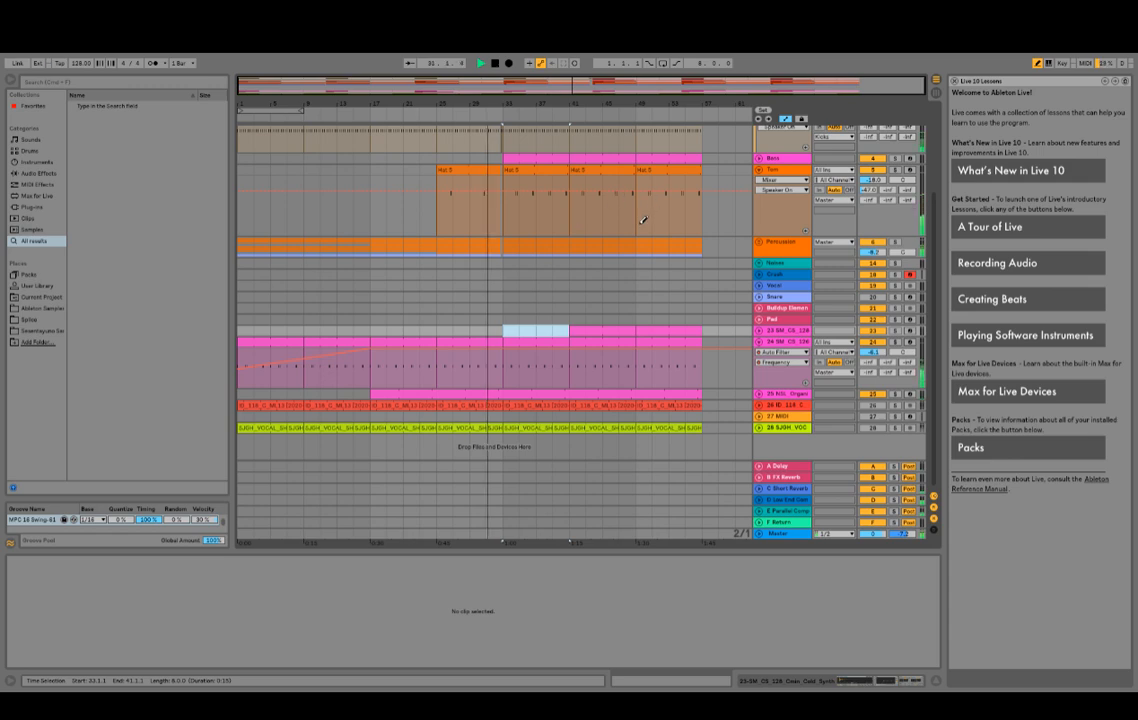
Step: Replace the Tom clips after bar 33 with a copy of the bar 25 clip, extended to bar 57
{"action": "left_click", "coordinate": [484, 168]}
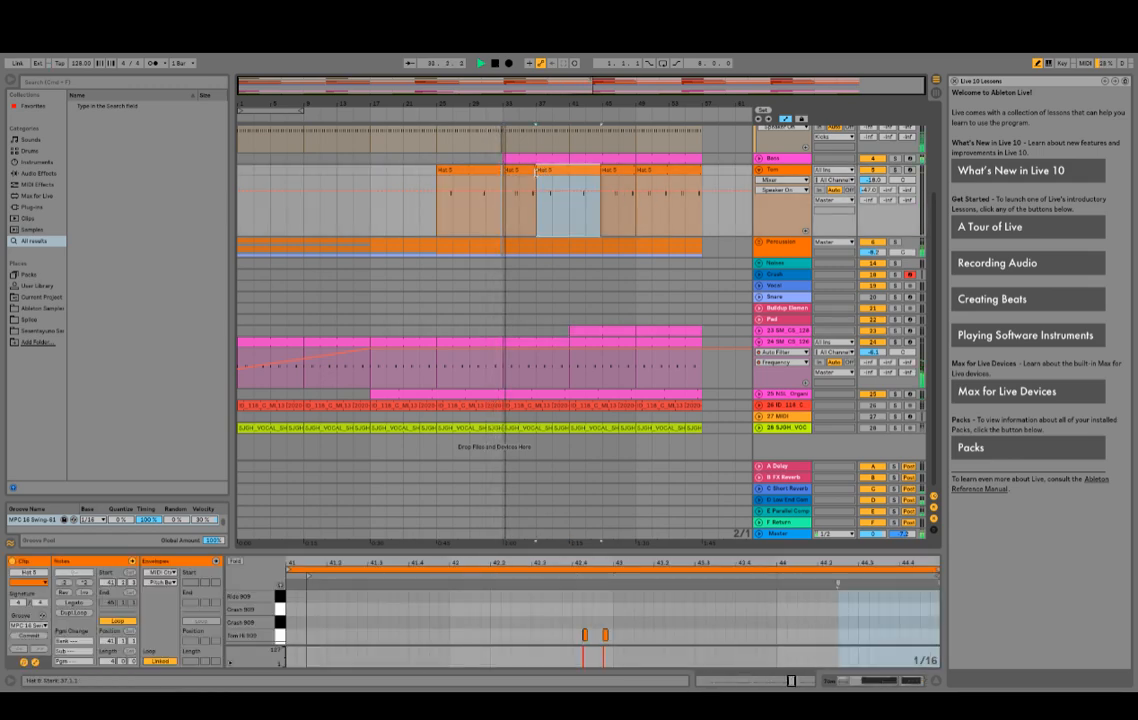
{"action": "left_click", "coordinate": [517, 172]}
{"action": "key", "text": "super+z"}
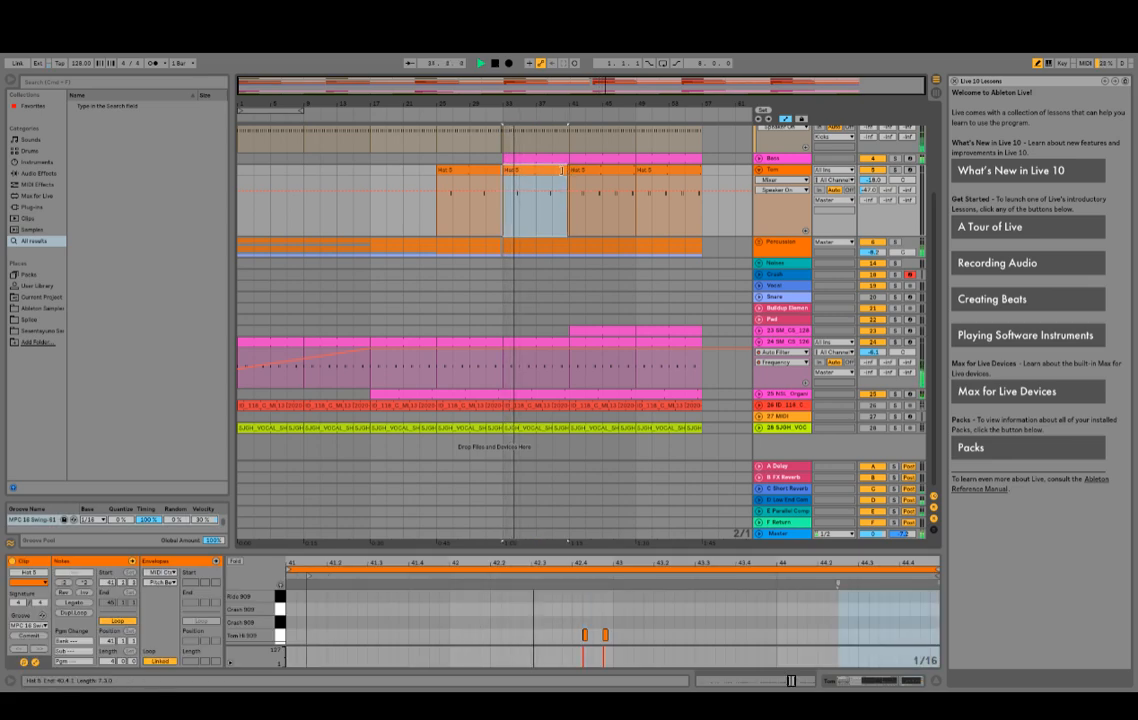
{"action": "left_click", "coordinate": [466, 195]}
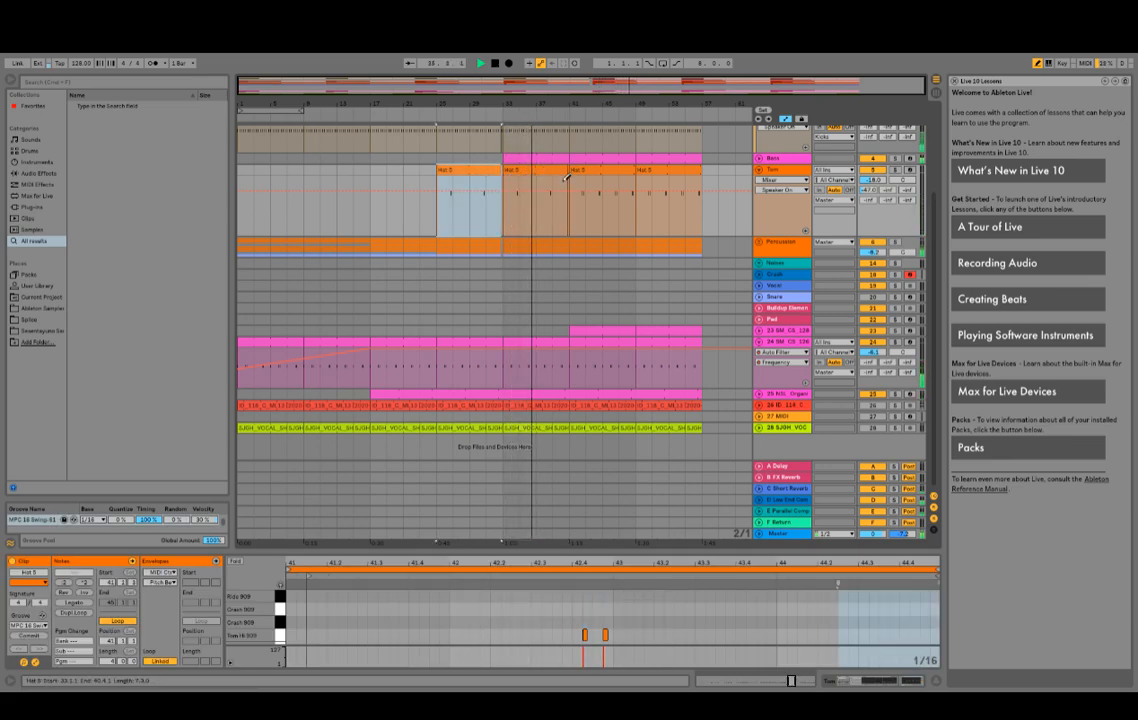
{"action": "key", "text": "super+d"}
{"action": "left_click_drag", "start_coordinate": [671, 181], "coordinate": [702, 183]}
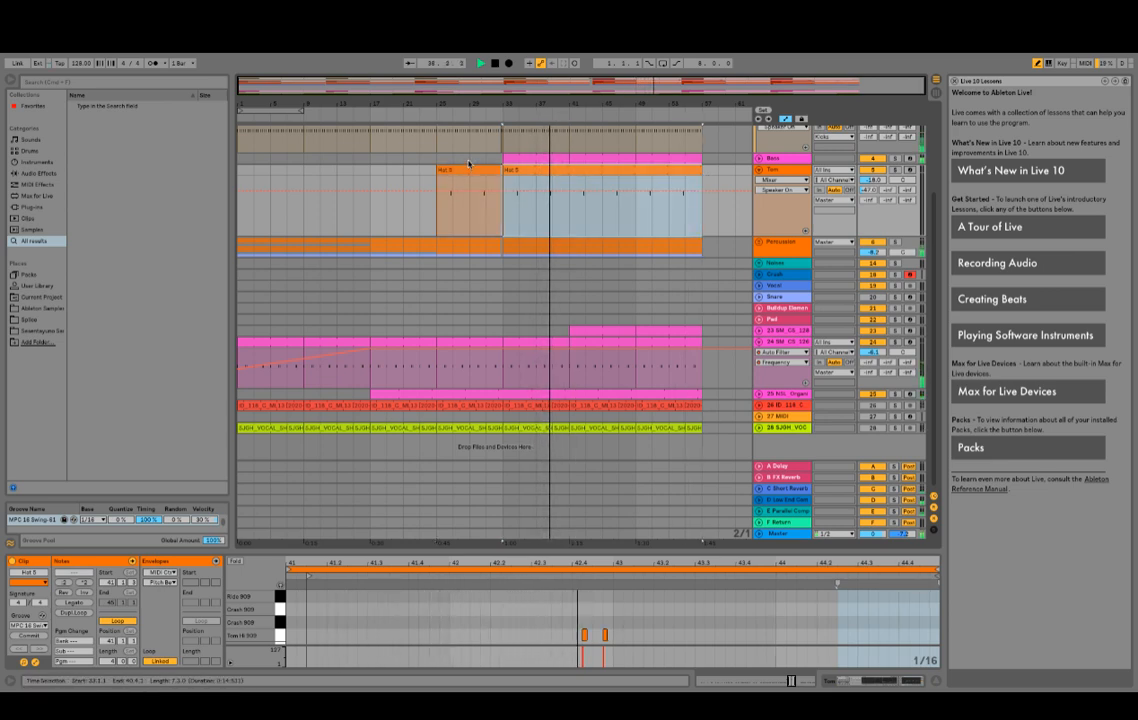
{"action": "left_click", "coordinate": [498, 172]}
{"action": "left_click", "coordinate": [587, 183]}
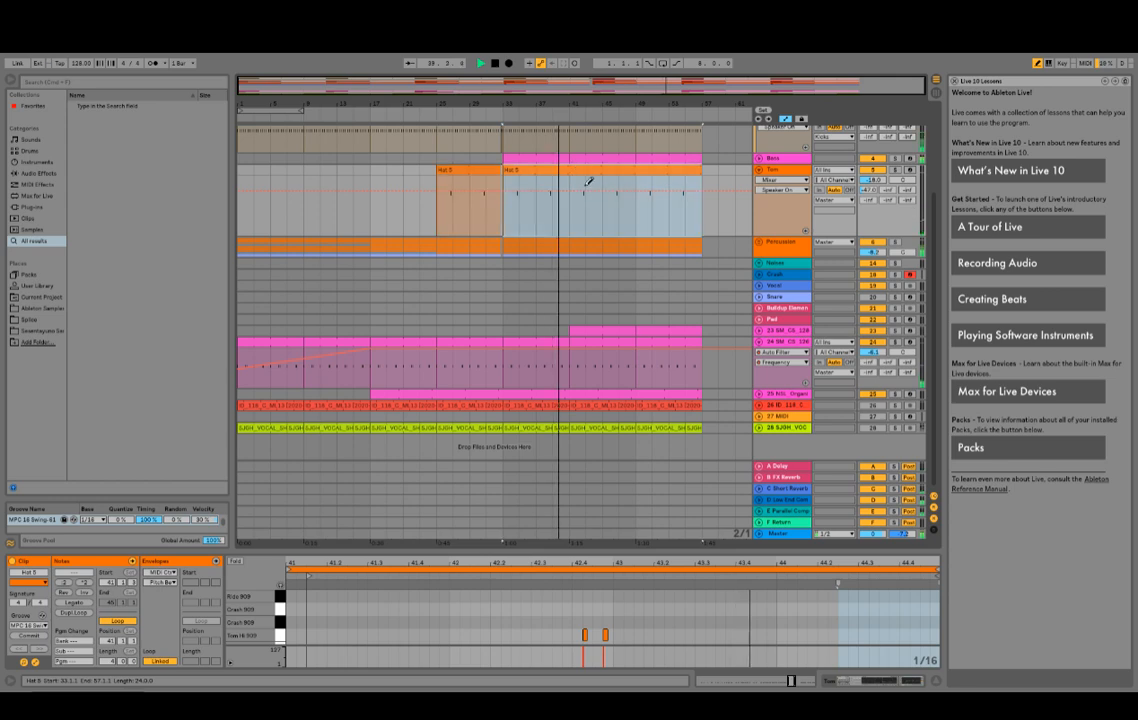
Step: Delete all notes except the first in track 23's clip at bar 41 and extend the clip to bar 53
{"action": "left_click", "coordinate": [764, 394]}
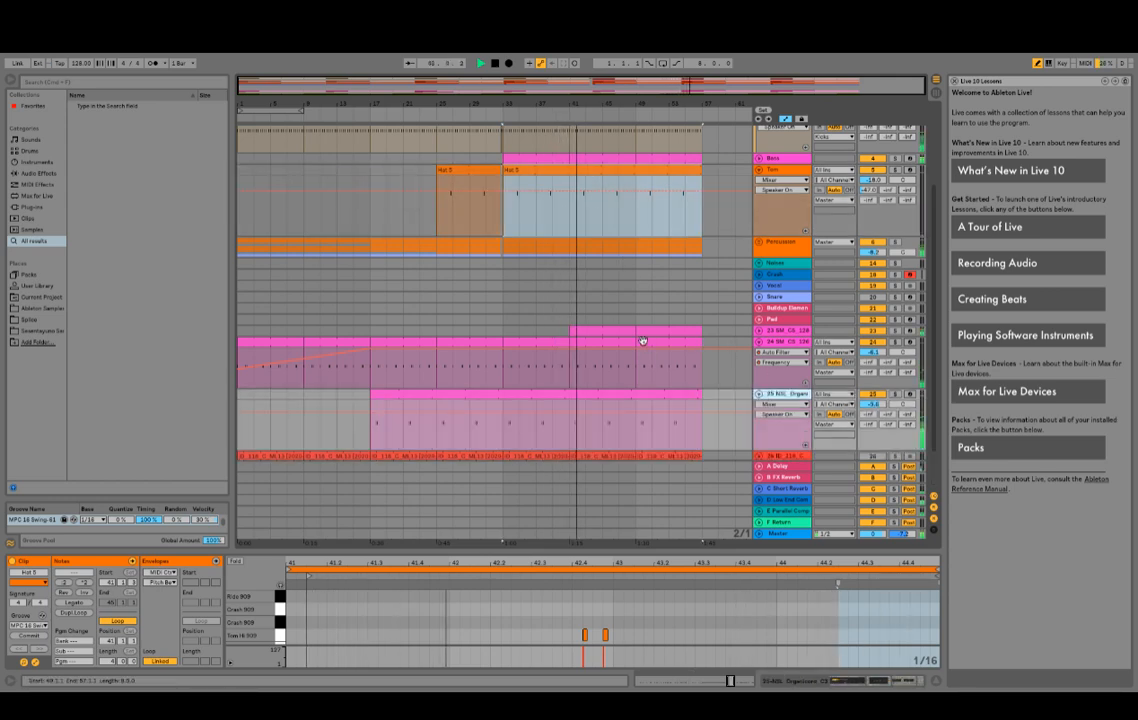
{"action": "left_click", "coordinate": [652, 333]}
{"action": "double_click", "coordinate": [600, 331]}
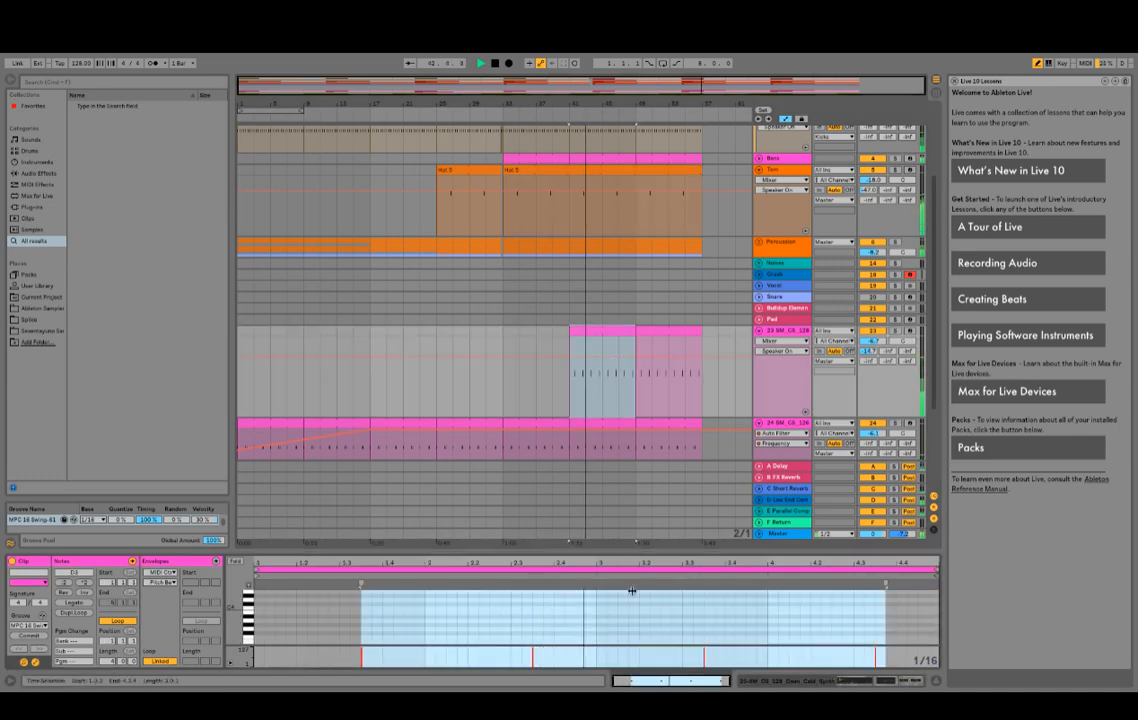
{"action": "left_click_drag", "start_coordinate": [635, 554], "coordinate": [677, 384]}
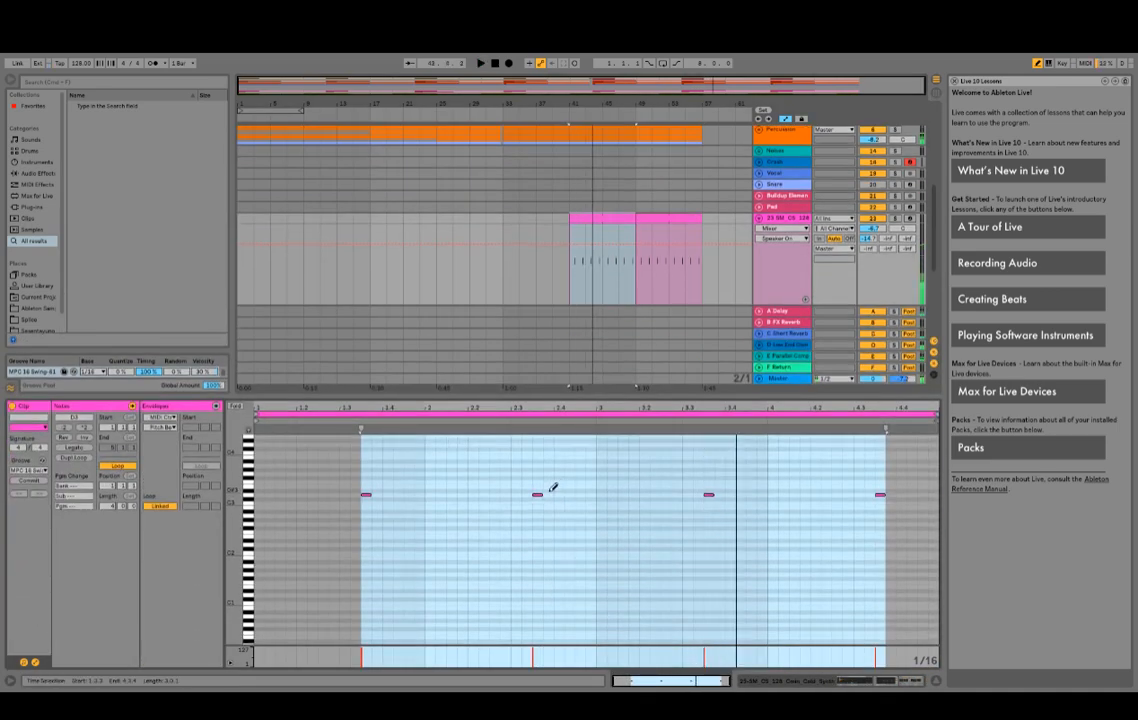
{"action": "left_click", "coordinate": [538, 493]}
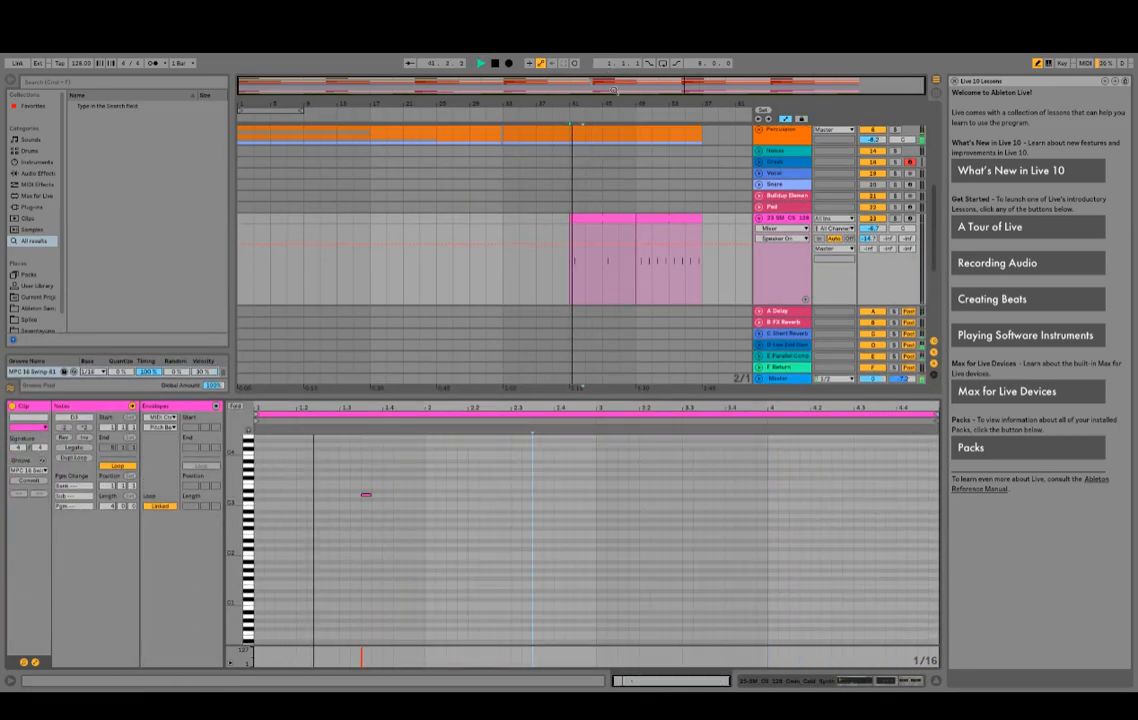
{"action": "left_click_drag", "start_coordinate": [633, 219], "coordinate": [670, 220]}
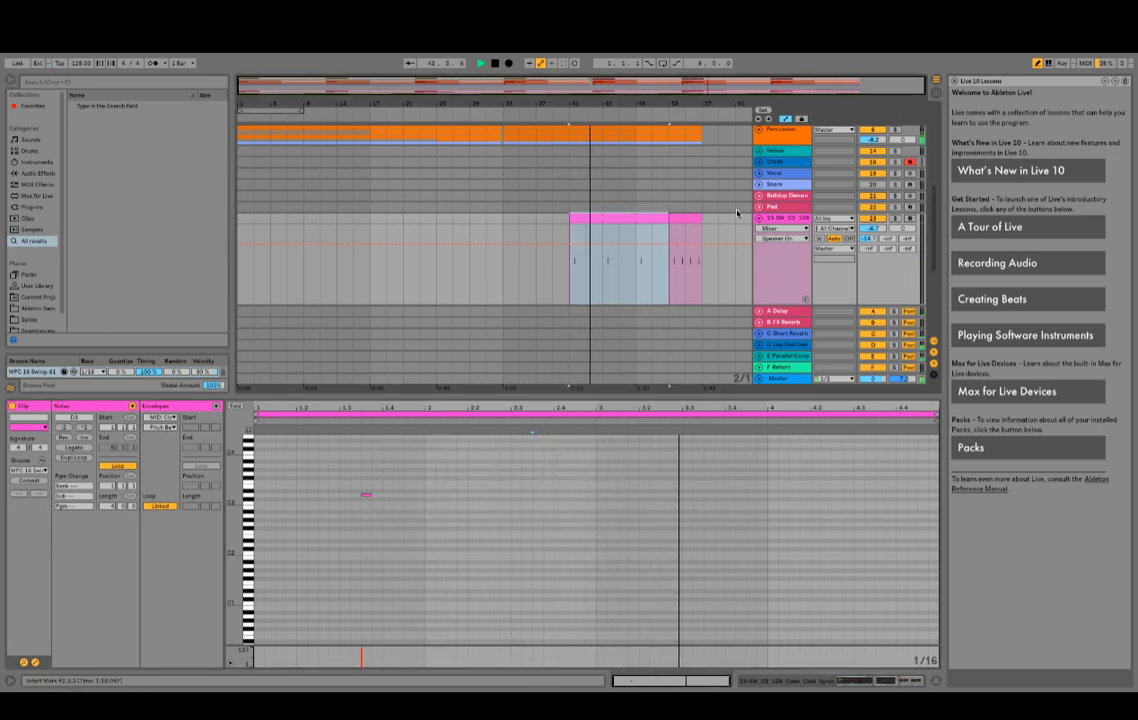
{"action": "left_click", "coordinate": [760, 218]}
{"action": "left_click", "coordinate": [760, 219]}
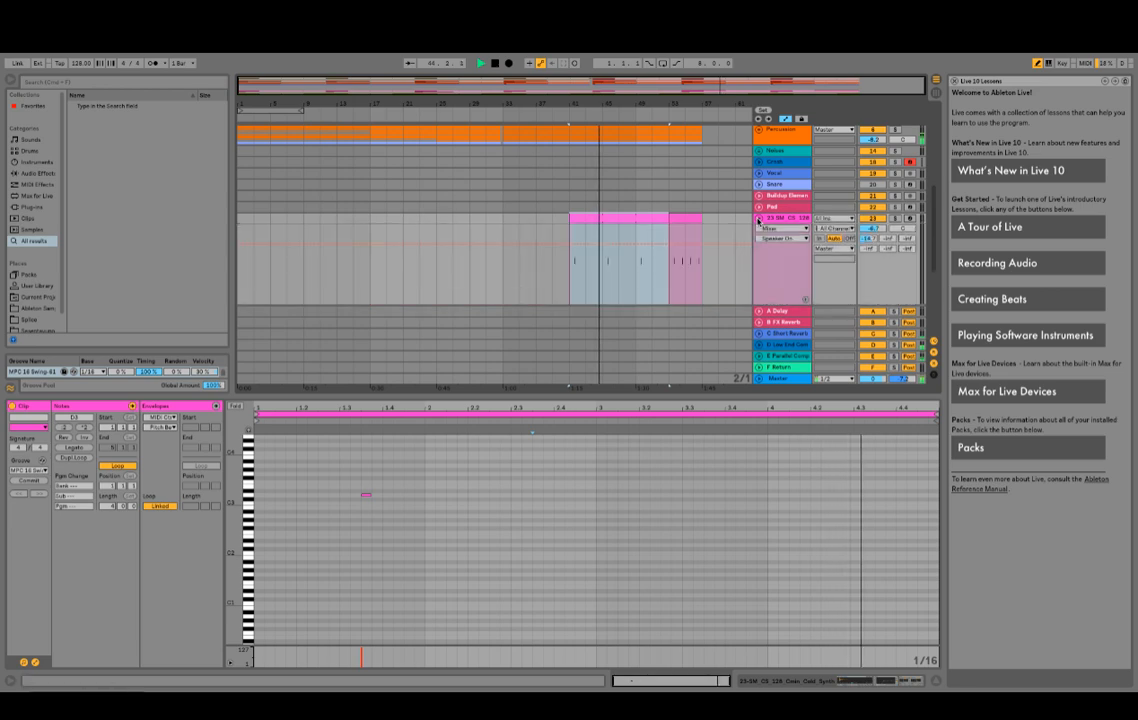
Step: Try switching the Kicks group's Auto Filter on from bar 47 to bar 49 with Device On automation
{"action": "scroll", "coordinate": [647, 250], "scroll_direction": "down", "scroll_amount": 5}
{"action": "scroll", "coordinate": [655, 248], "scroll_direction": "up", "scroll_amount": 10}
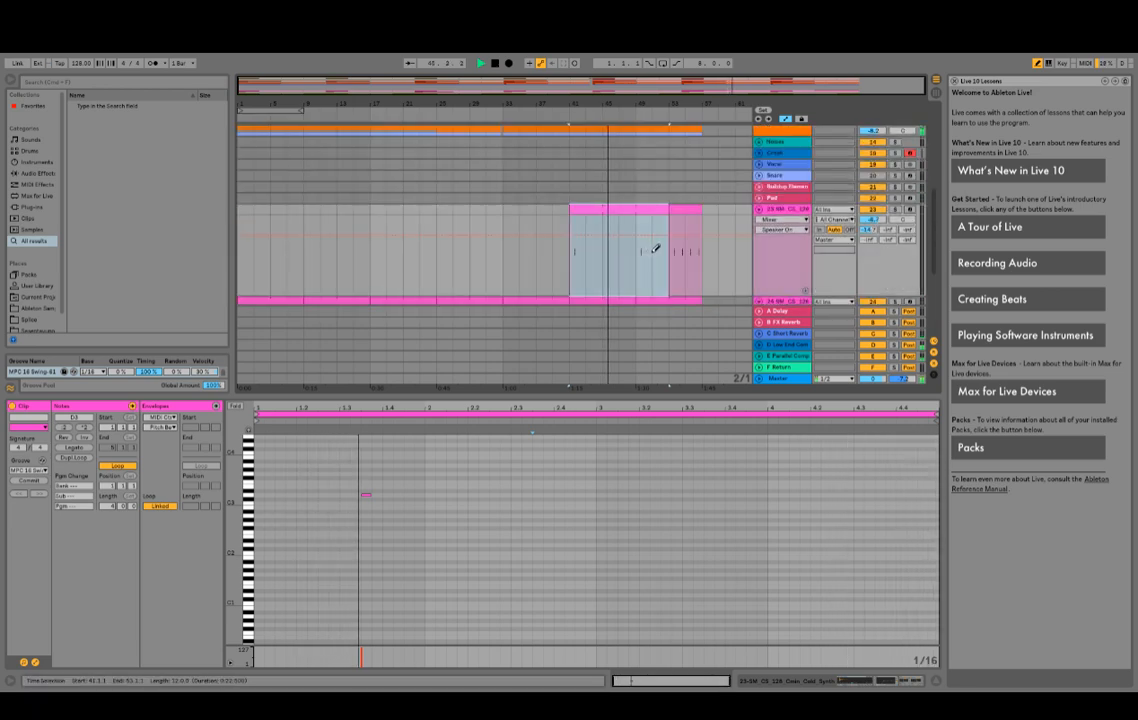
{"action": "scroll", "coordinate": [683, 263], "scroll_direction": "up", "scroll_amount": 3}
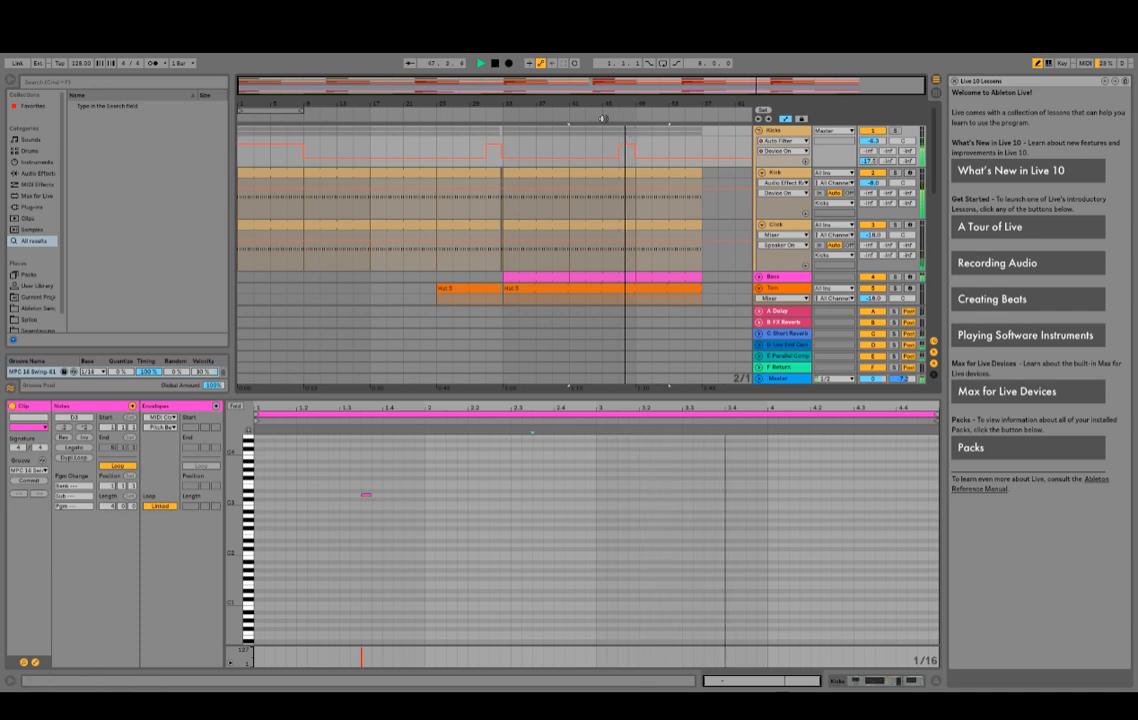
{"action": "scroll", "coordinate": [690, 176], "scroll_direction": "down", "scroll_amount": 3}
{"action": "scroll", "coordinate": [701, 181], "scroll_direction": "up", "scroll_amount": 3}
{"action": "key", "text": "space"}
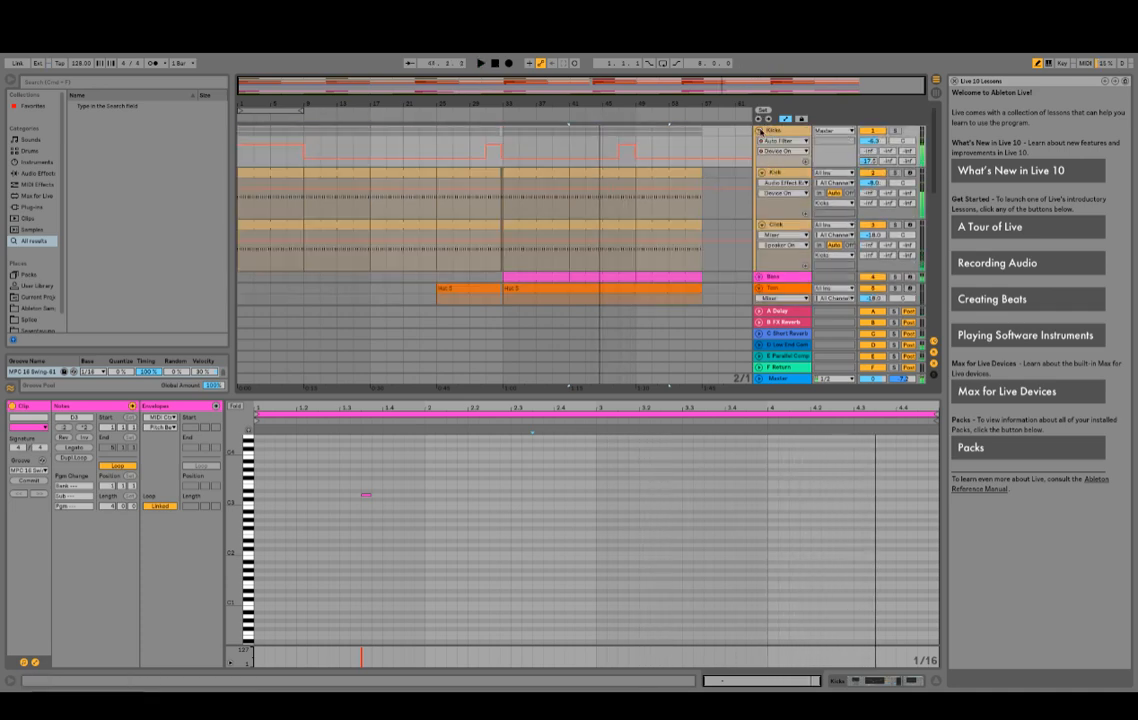
{"action": "left_click", "coordinate": [758, 131]}
{"action": "left_click", "coordinate": [760, 131]}
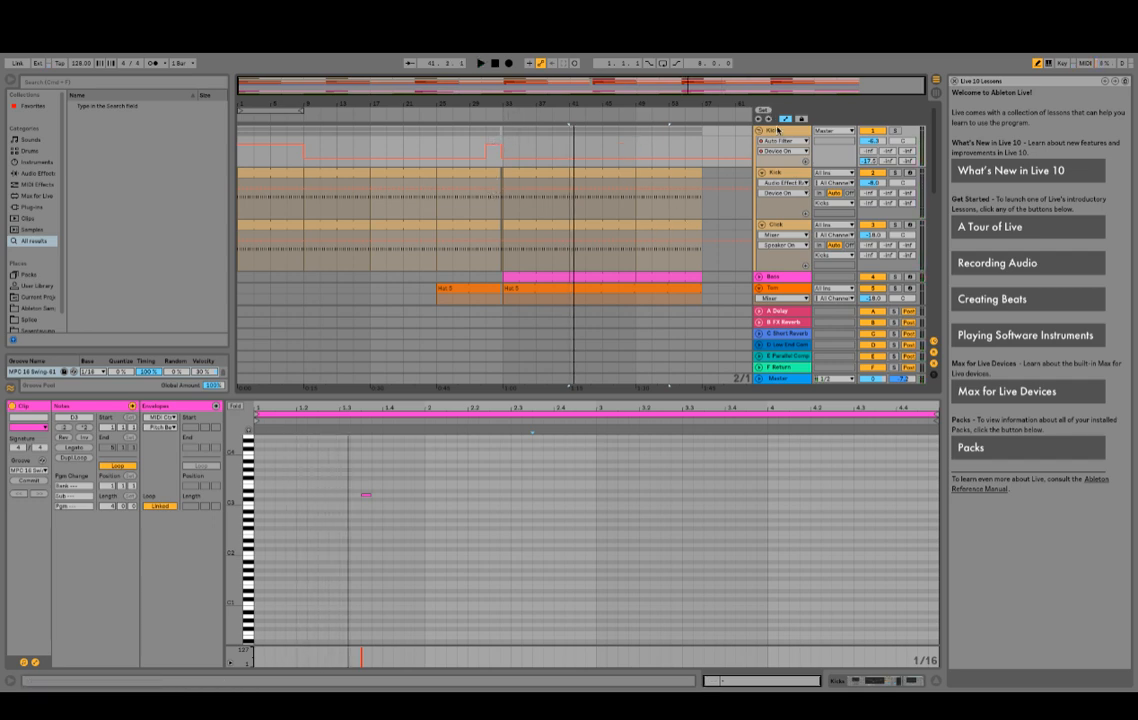
Step: Fold the Tom track and the Kicks group
{"action": "scroll", "coordinate": [783, 140], "scroll_direction": "down", "scroll_amount": 2}
{"action": "left_click", "coordinate": [759, 231]}
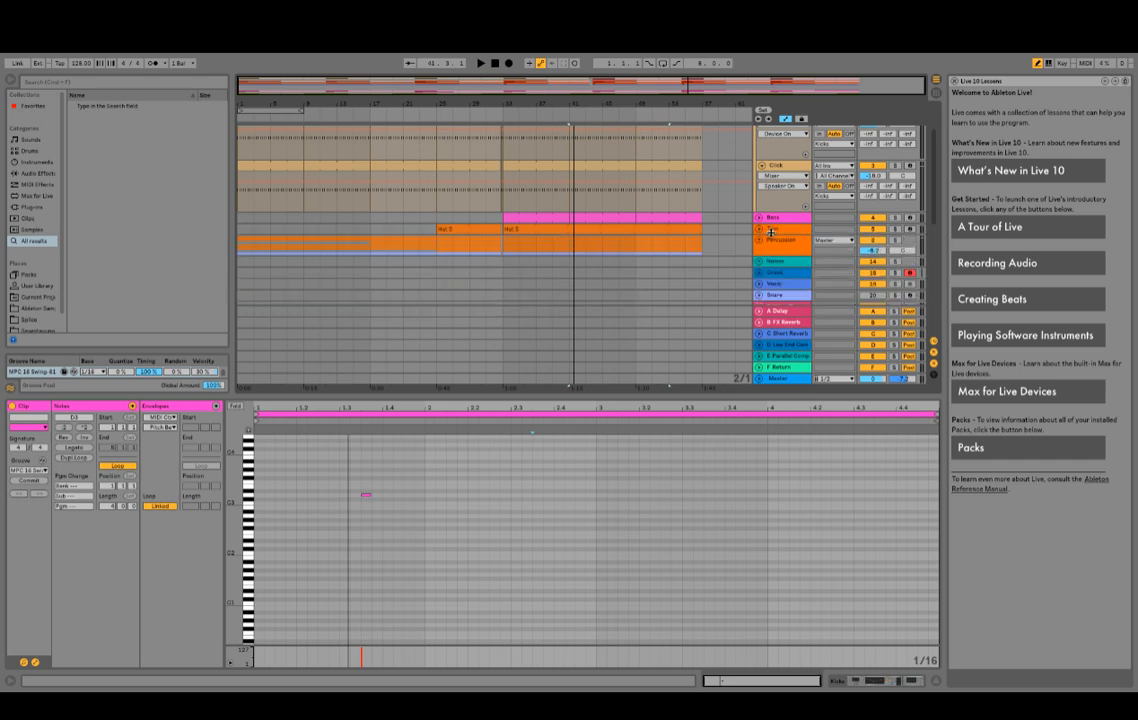
{"action": "scroll", "coordinate": [742, 186], "scroll_direction": "up", "scroll_amount": 2}
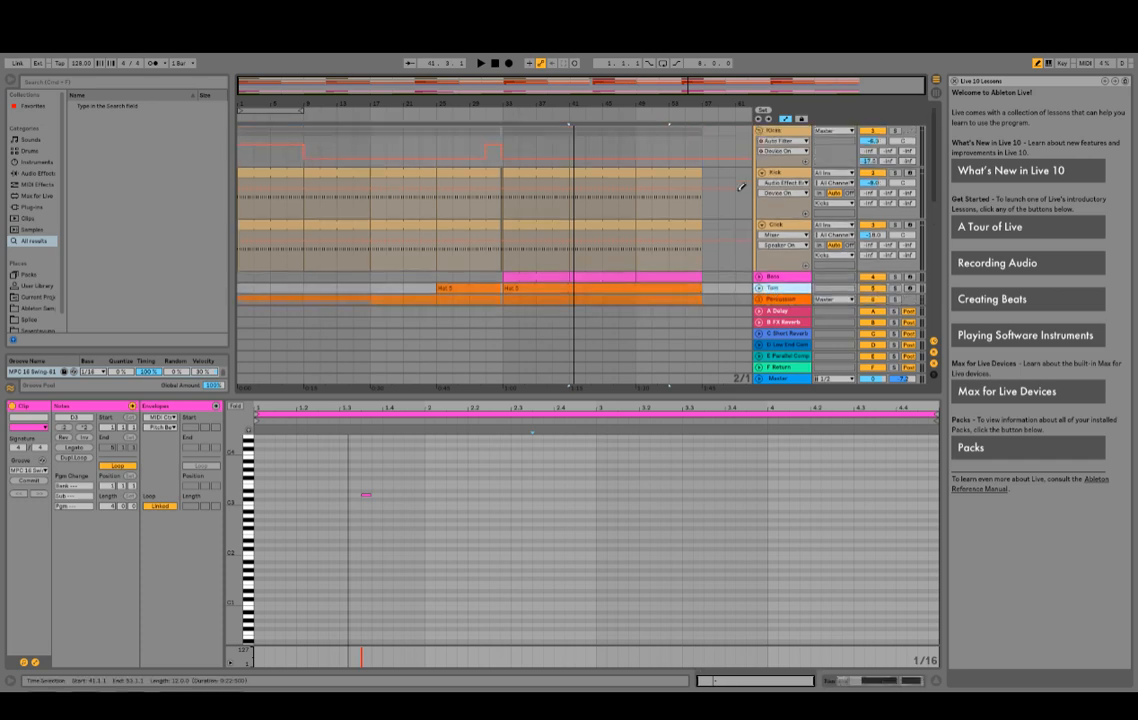
{"action": "left_click", "coordinate": [759, 131]}
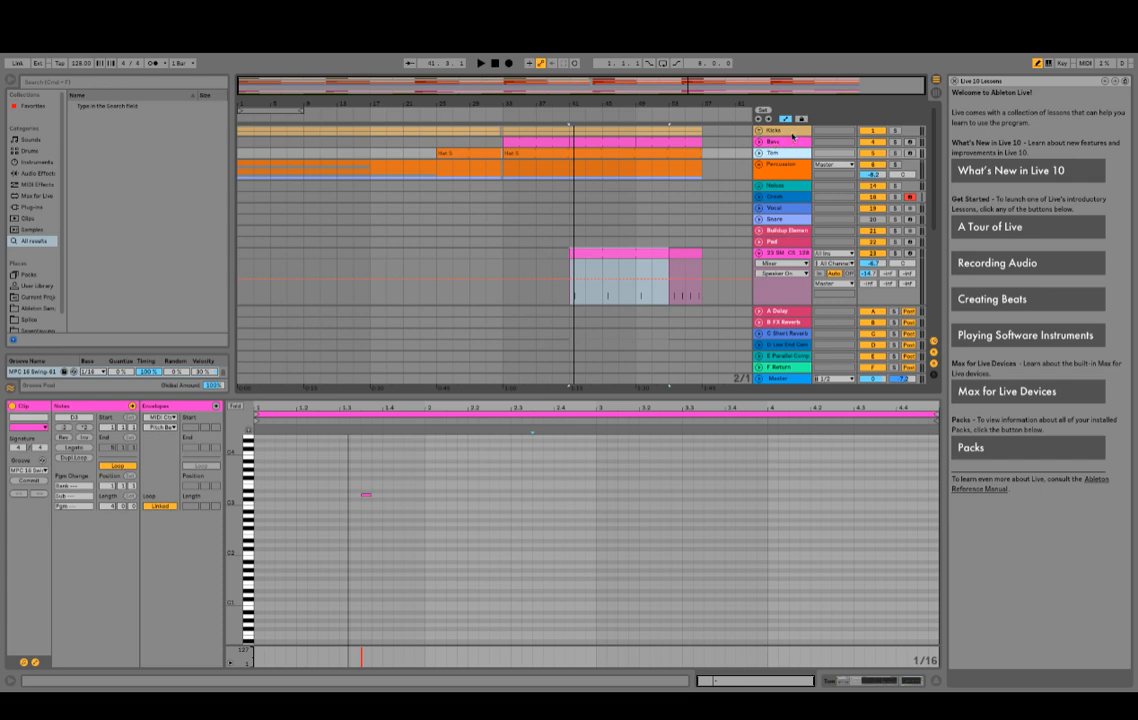
Step: Unfold the Kicks group and show its device chain
{"action": "left_click", "coordinate": [794, 130]}
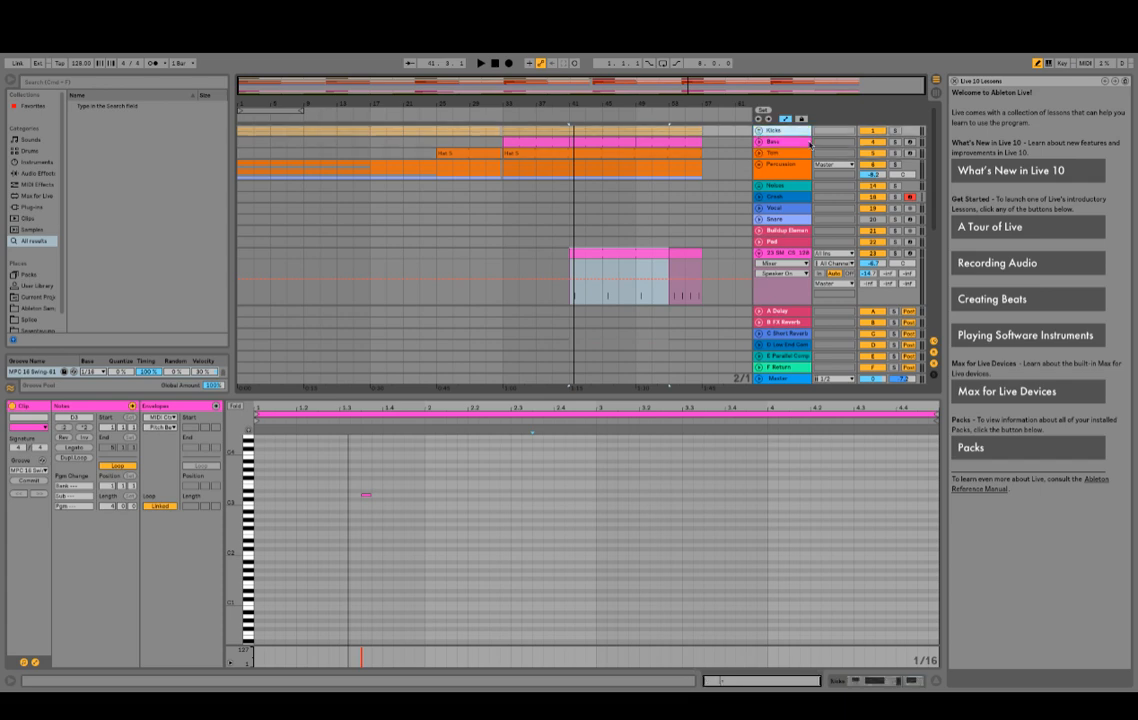
{"action": "left_click", "coordinate": [760, 132]}
{"action": "left_click", "coordinate": [761, 132]}
{"action": "left_click", "coordinate": [760, 132]}
{"action": "left_click", "coordinate": [781, 130]}
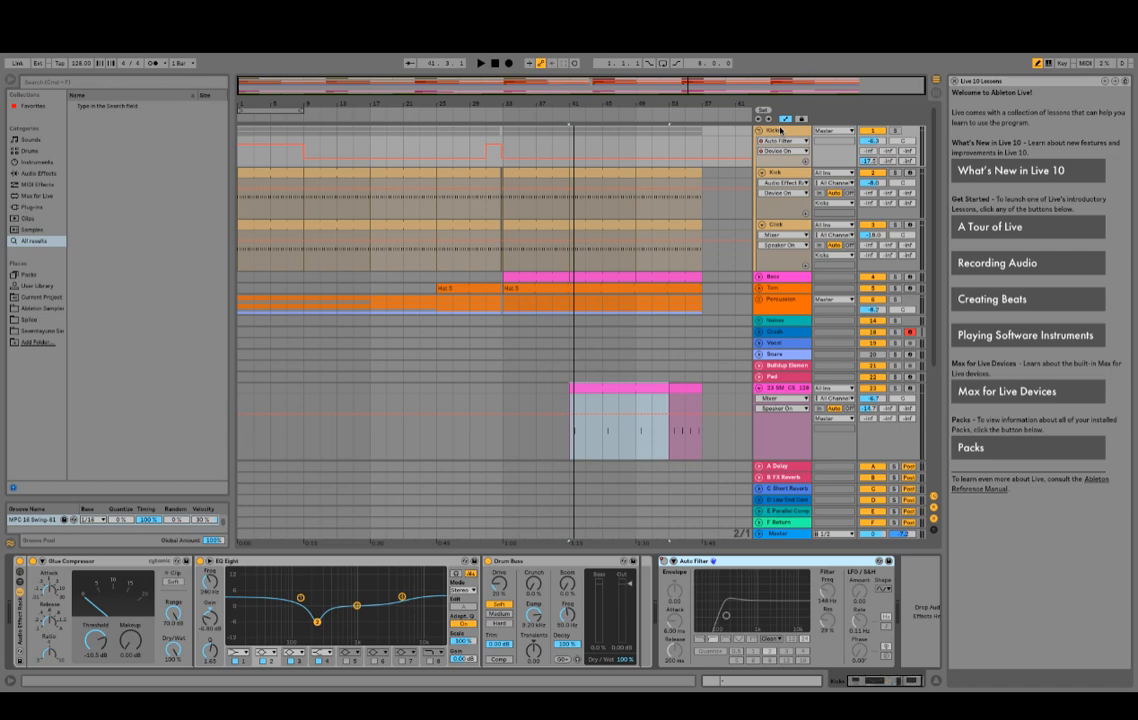
Step: Fold the Kicks group, then combine the Kicks, Bass and Tom tracks into one new group
{"action": "left_click", "coordinate": [760, 132]}
{"action": "left_click", "coordinate": [791, 131]}
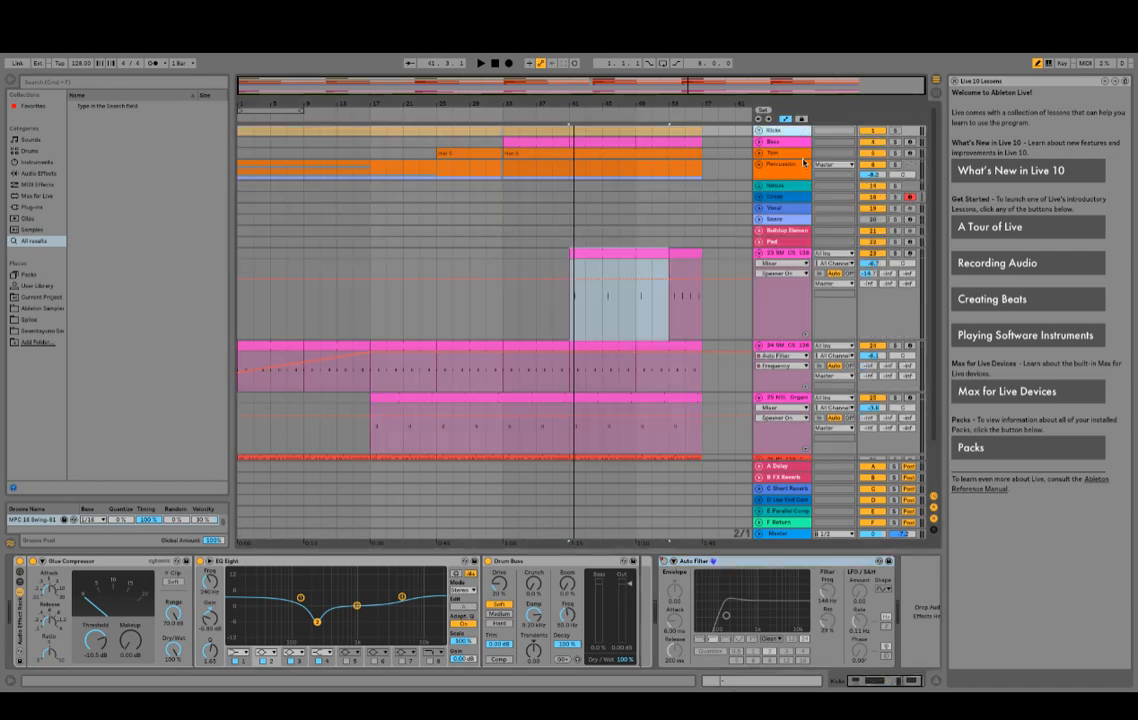
{"action": "left_click", "coordinate": [738, 186]}
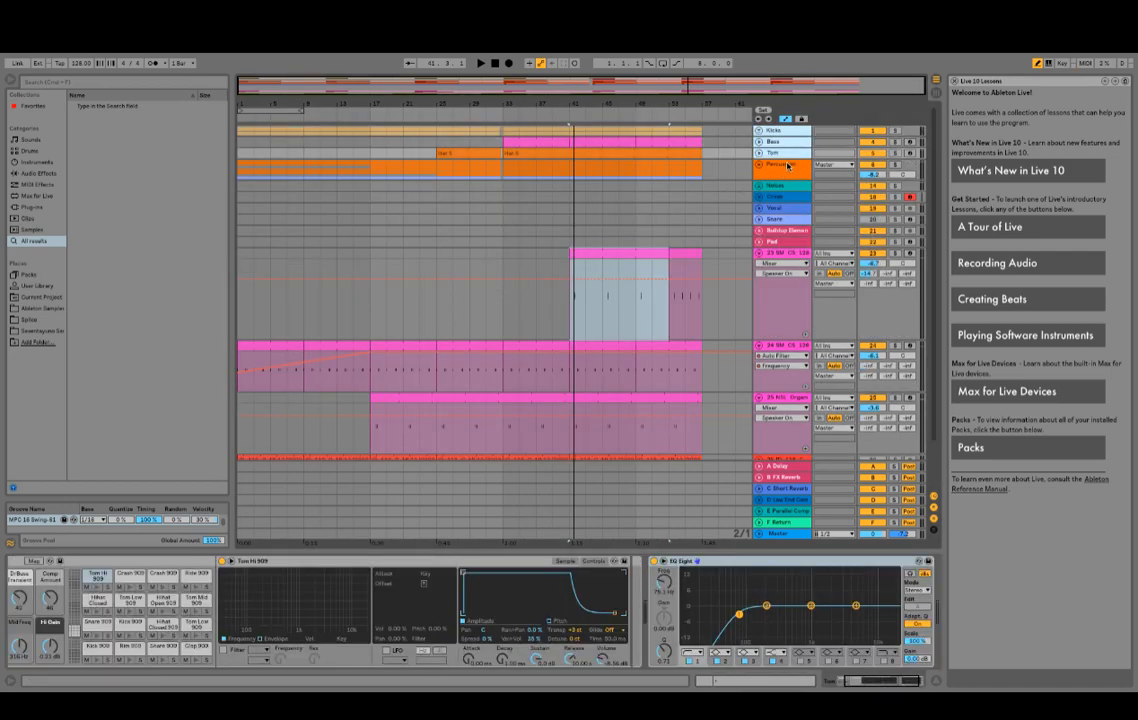
{"action": "key", "text": "shift+Up"}
{"action": "key", "text": "shift+Up"}
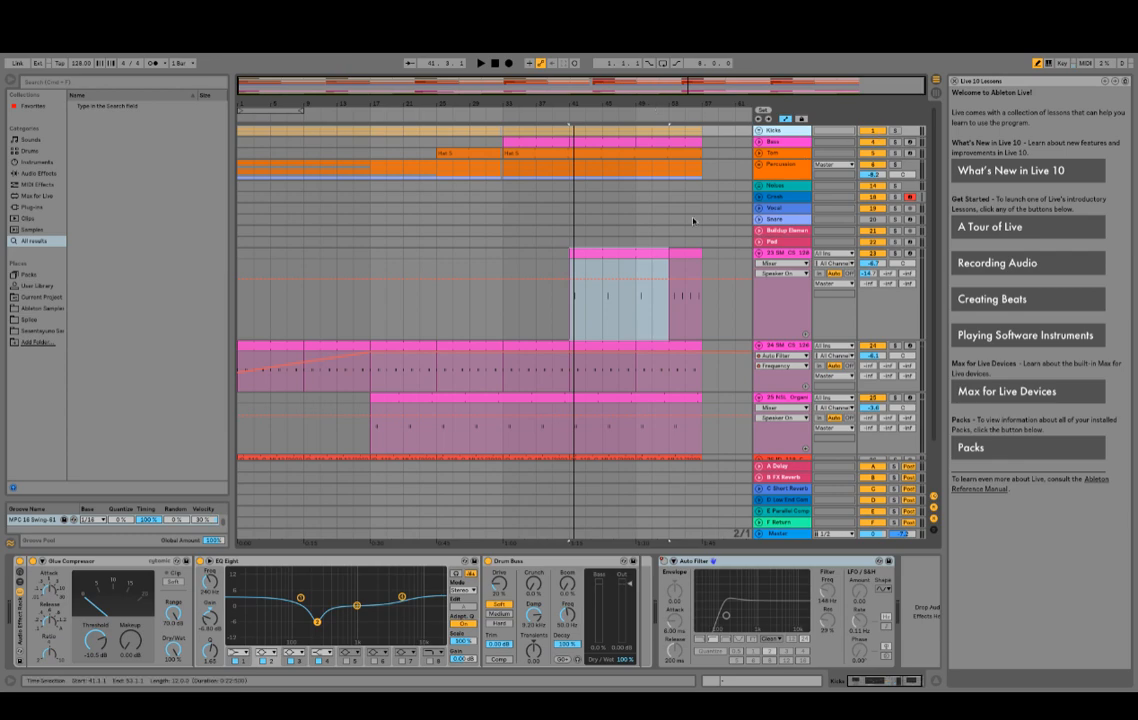
{"action": "key", "text": "Down"}
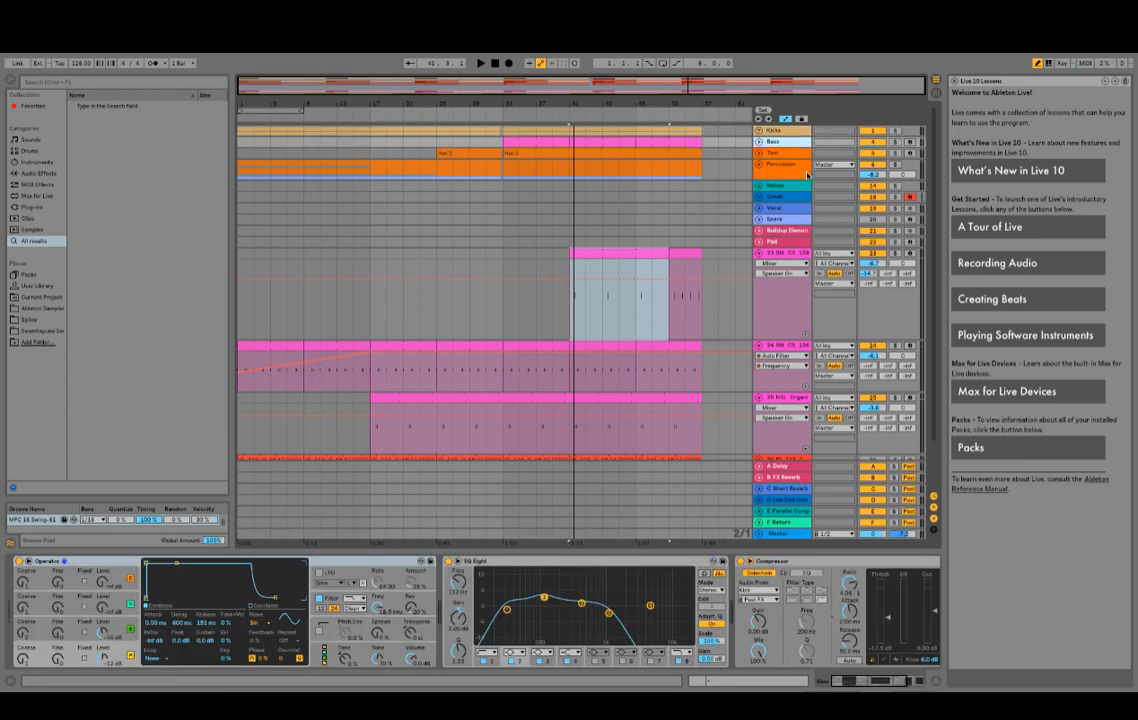
{"action": "key", "text": "Up"}
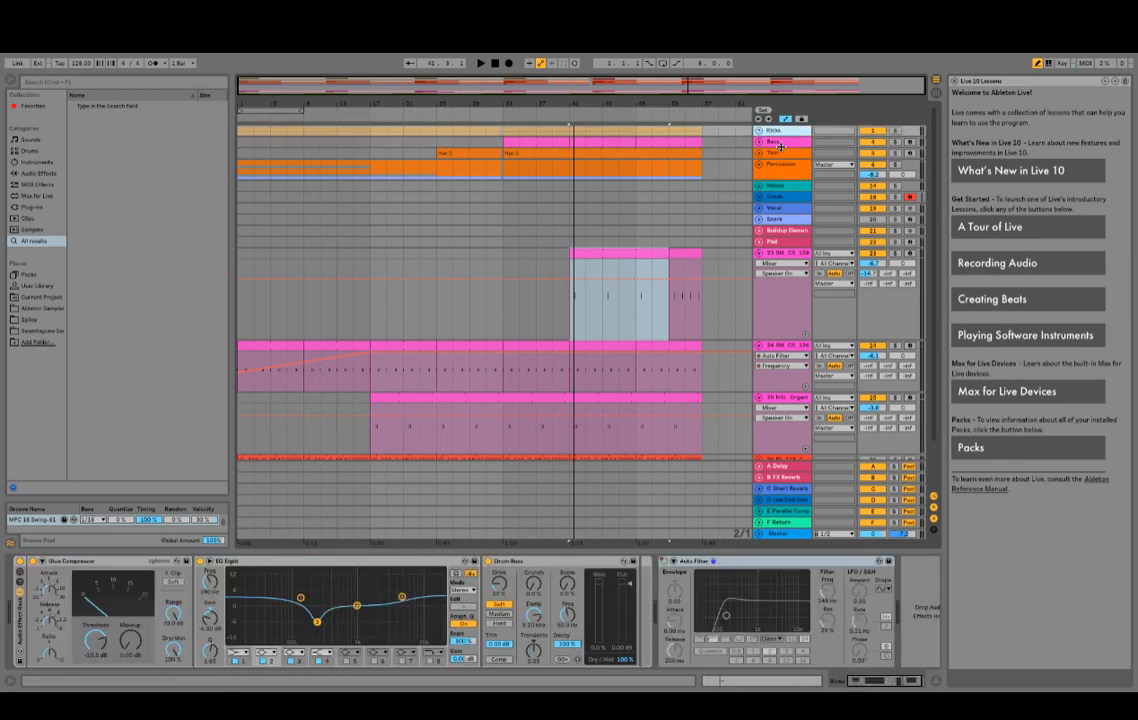
{"action": "key", "text": "shift+Down"}
{"action": "key", "text": "shift+Down"}
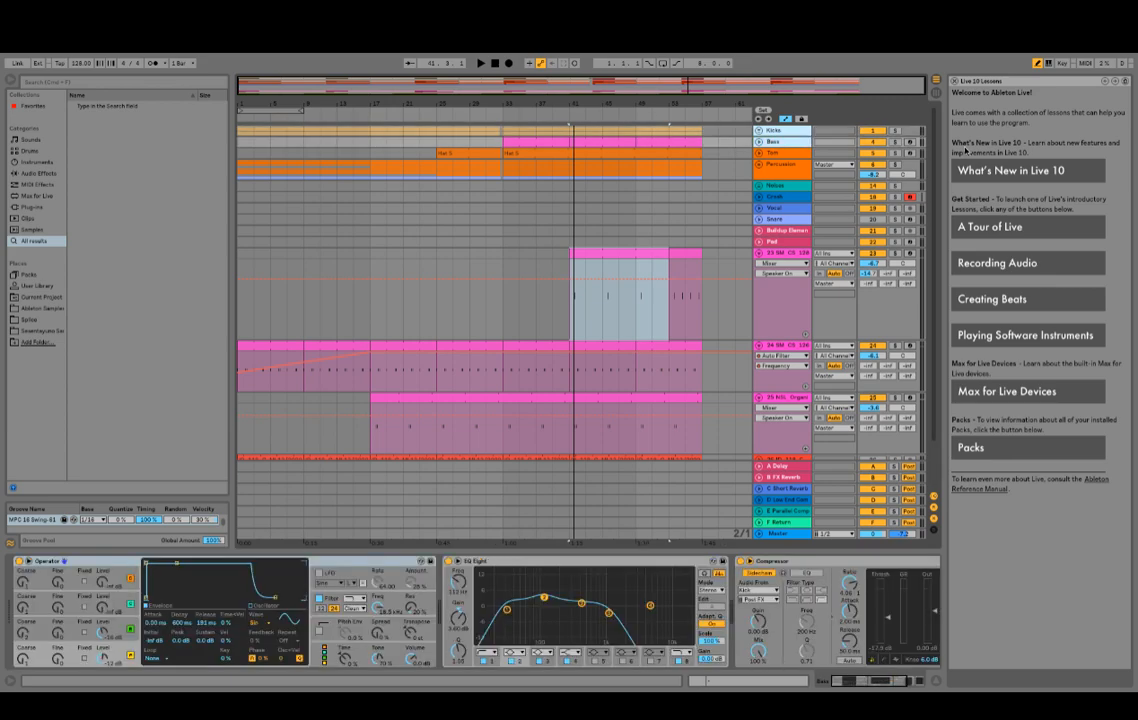
{"action": "left_click", "coordinate": [791, 131]}
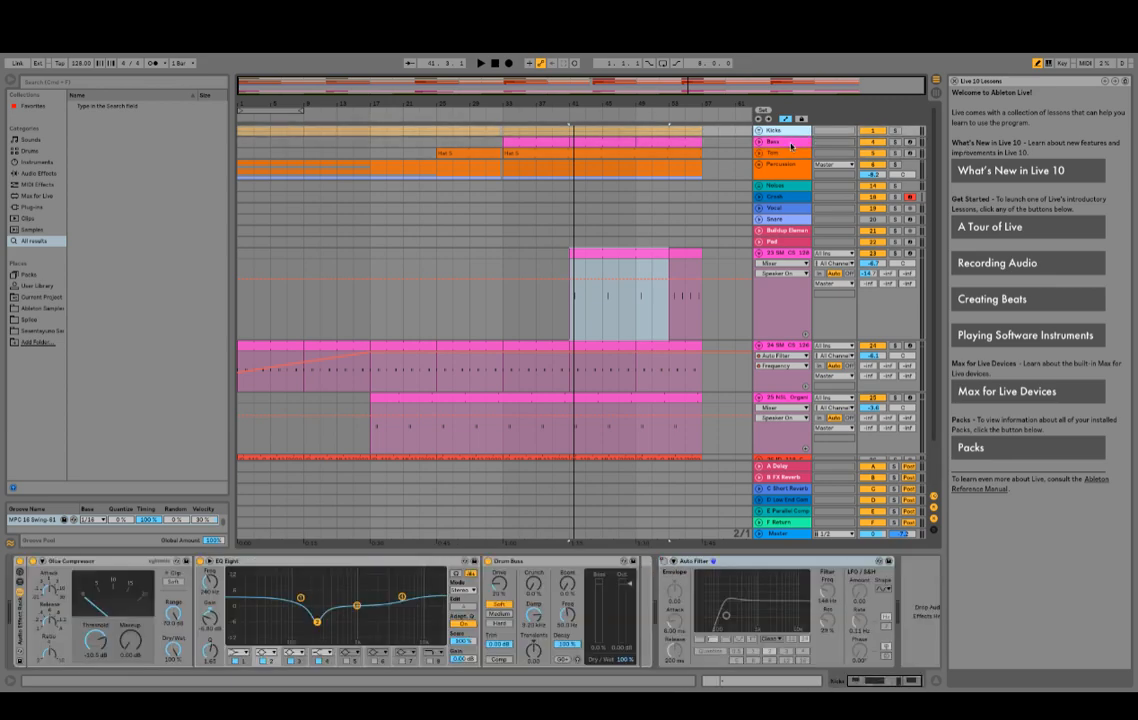
{"action": "left_click", "coordinate": [791, 144], "text": "shift"}
{"action": "left_click", "coordinate": [793, 153], "text": "shift"}
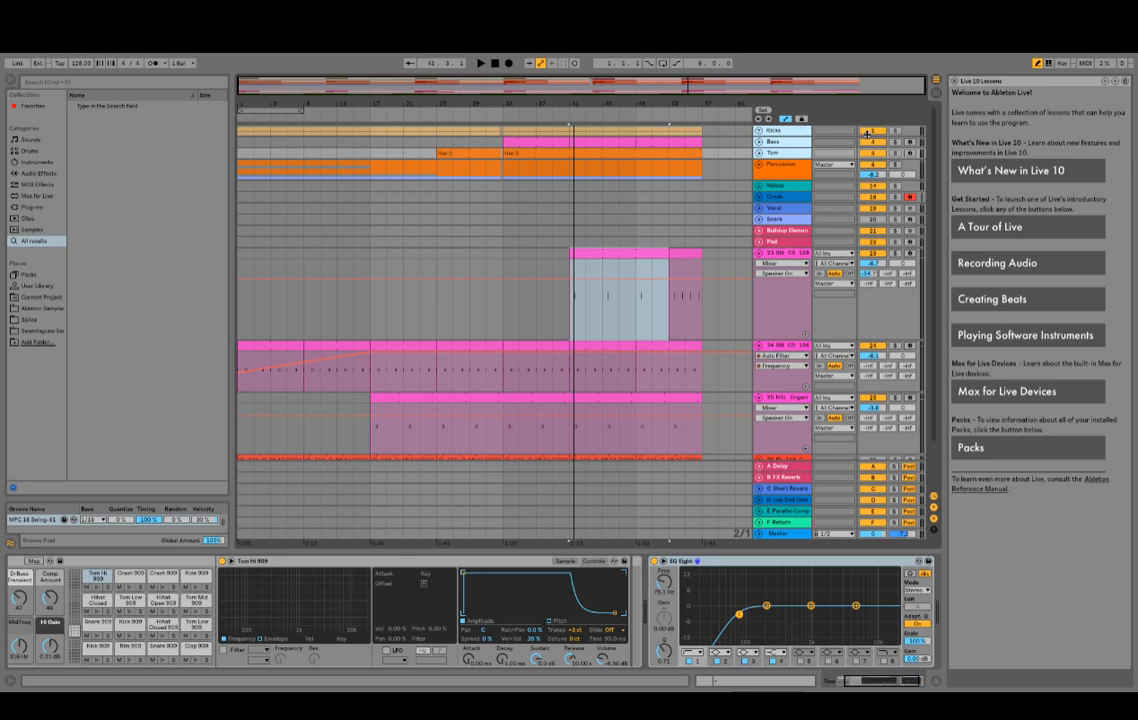
{"action": "key", "text": "ctrl+g"}
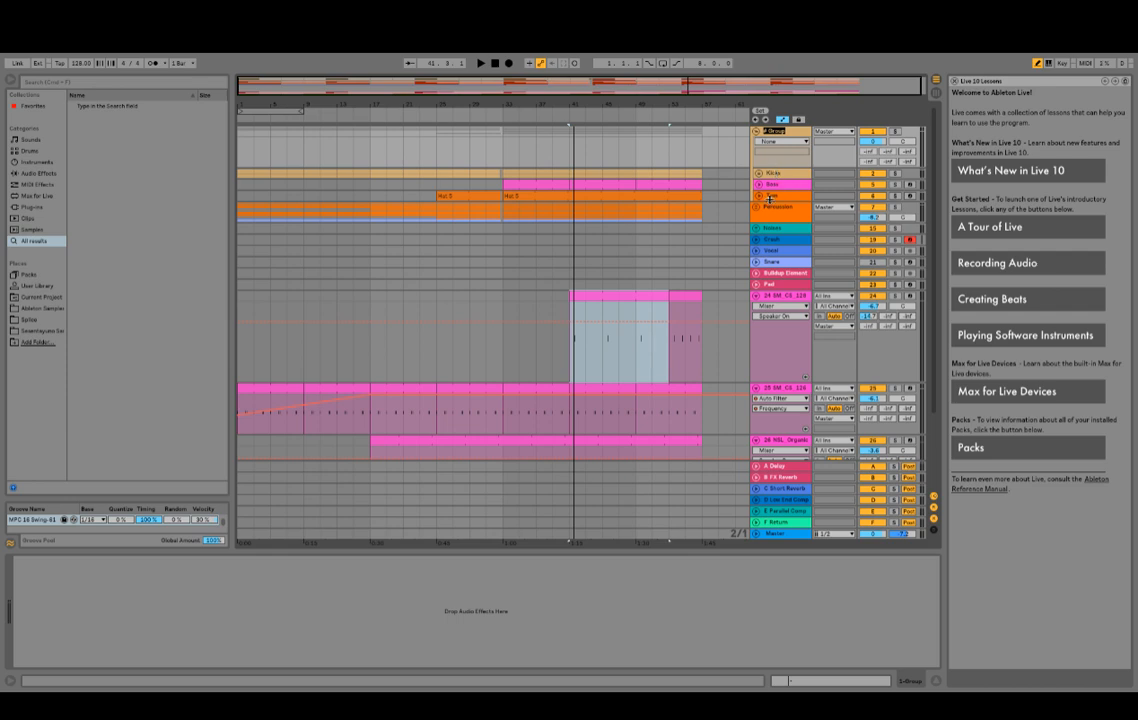
Step: Move the Auto Filter with its automation from the Kicks group onto the new parent group
{"action": "left_click", "coordinate": [775, 173]}
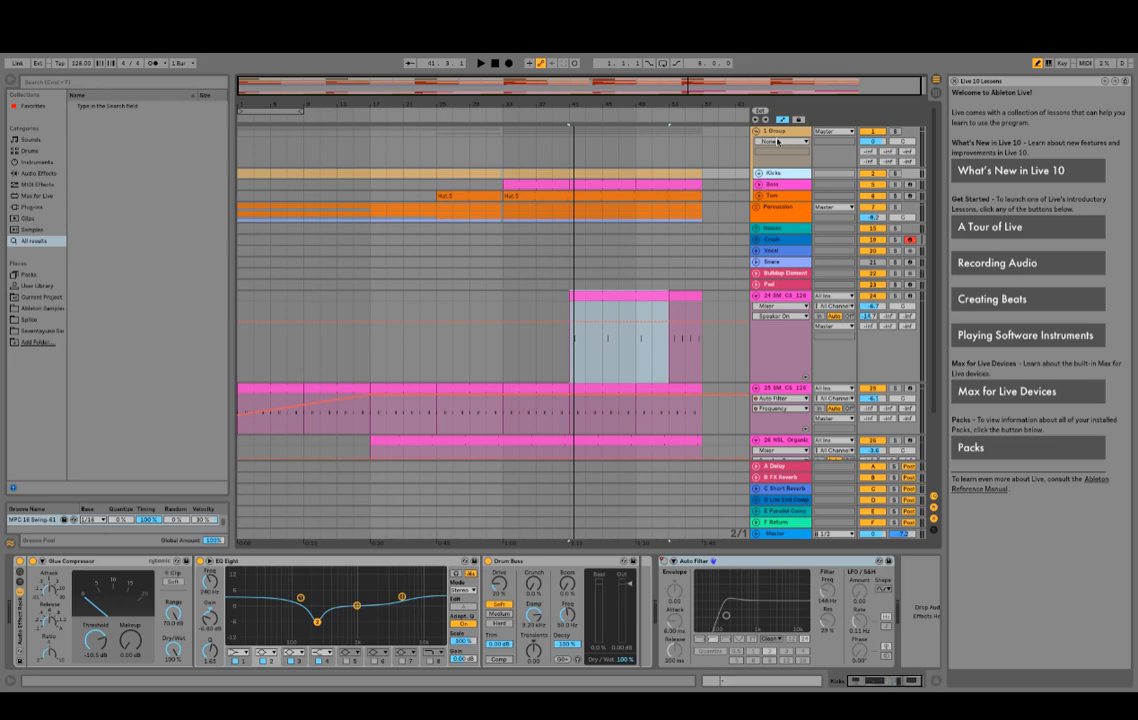
{"action": "left_click", "coordinate": [772, 153]}
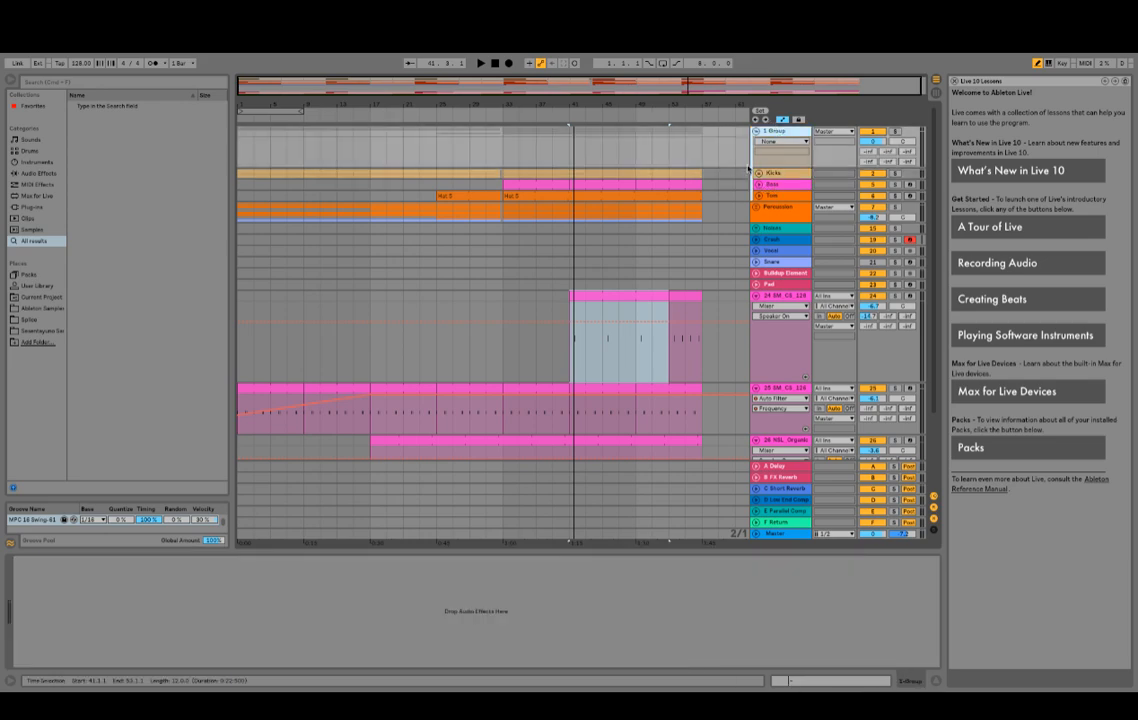
{"action": "left_click", "coordinate": [758, 173]}
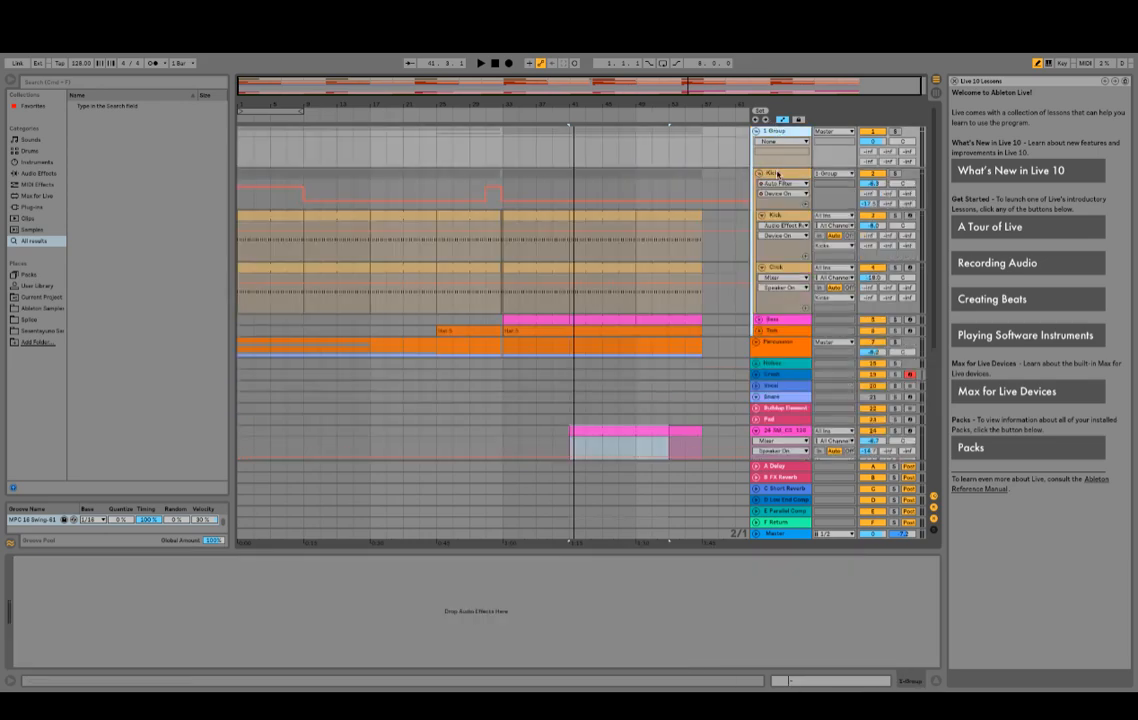
{"action": "left_click", "coordinate": [777, 174]}
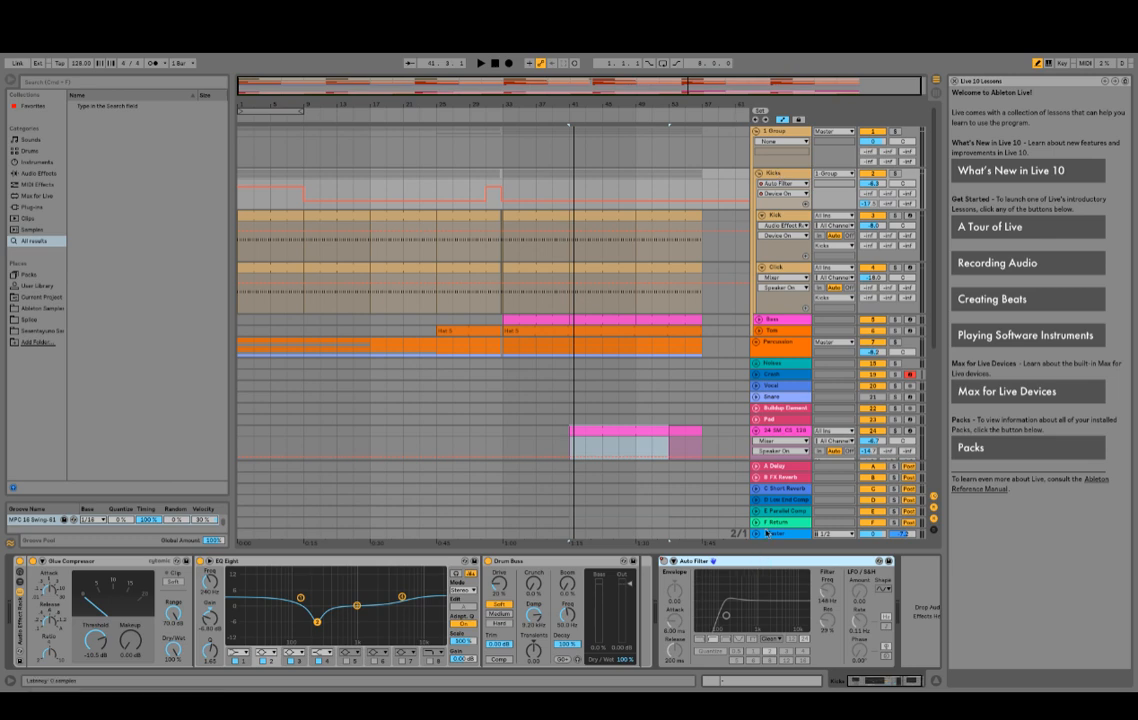
{"action": "key", "text": "Delete"}
{"action": "left_click", "coordinate": [782, 175]}
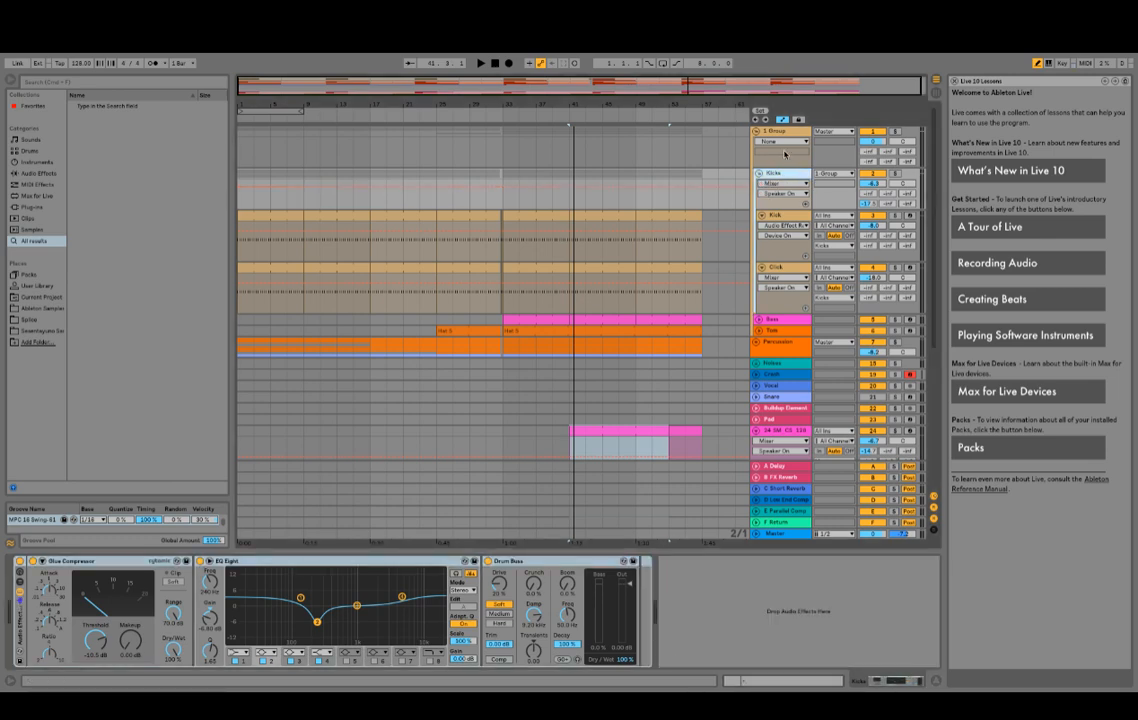
{"action": "left_click", "coordinate": [784, 131]}
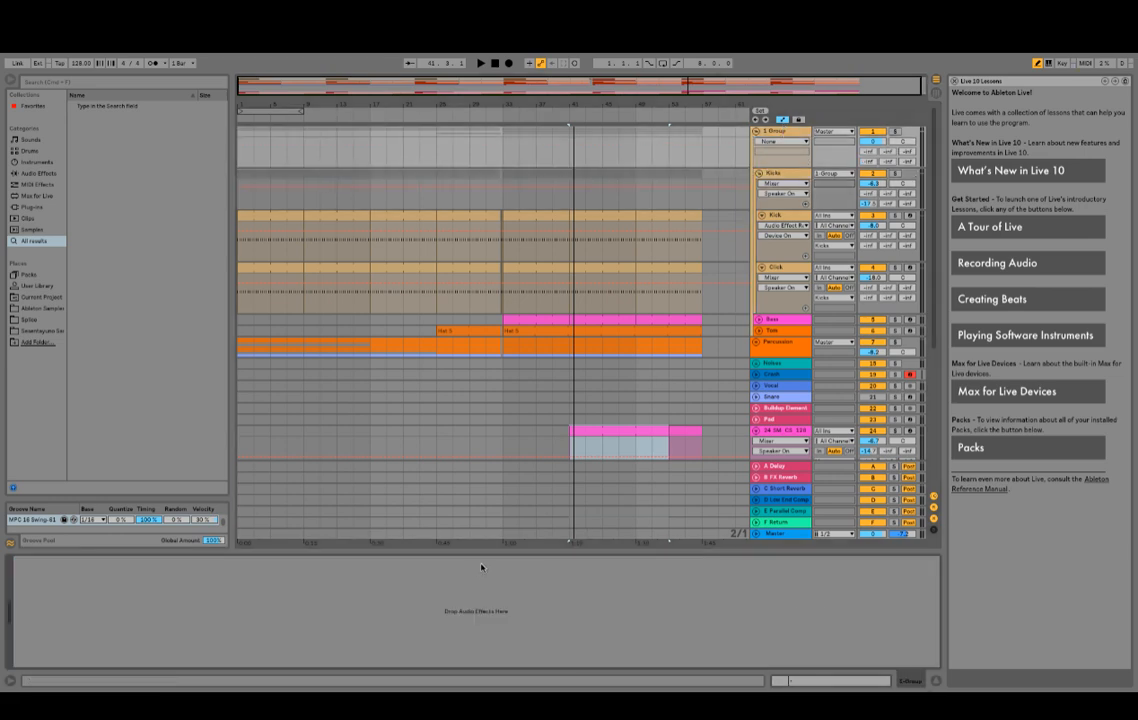
{"action": "key", "text": "ctrl+z"}
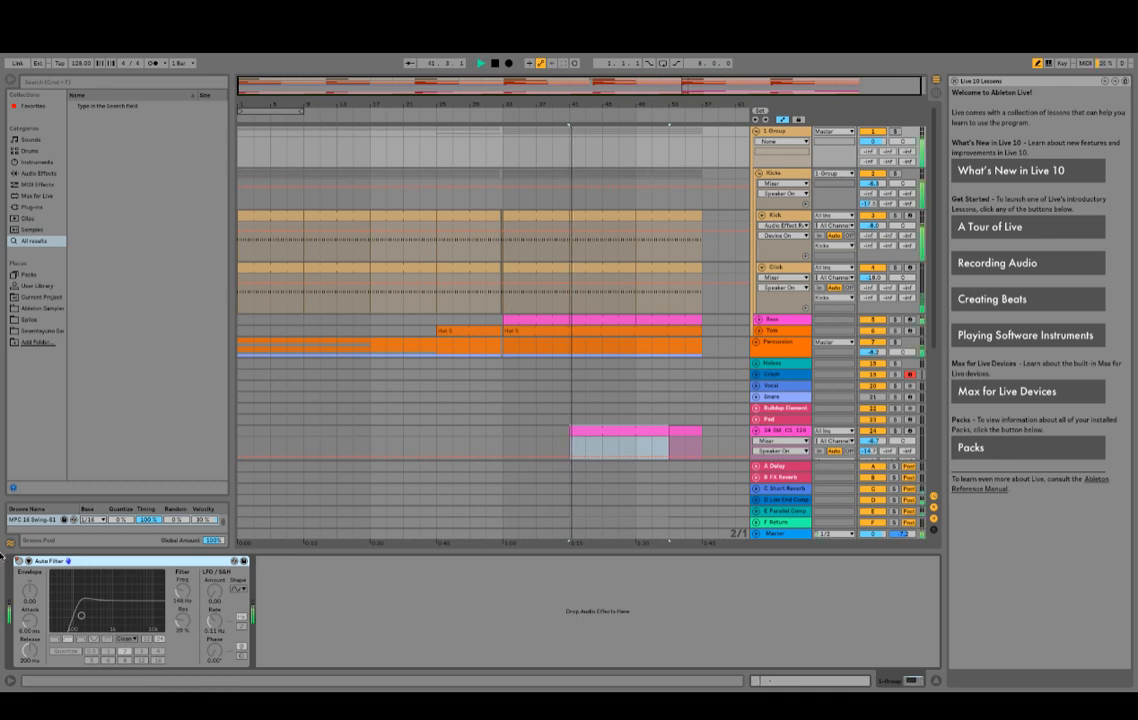
Step: Show the parent group's Auto Filter Device On automation, re-enable automation and switch the filter on from bar 47 to bar 49
{"action": "key", "text": "space"}
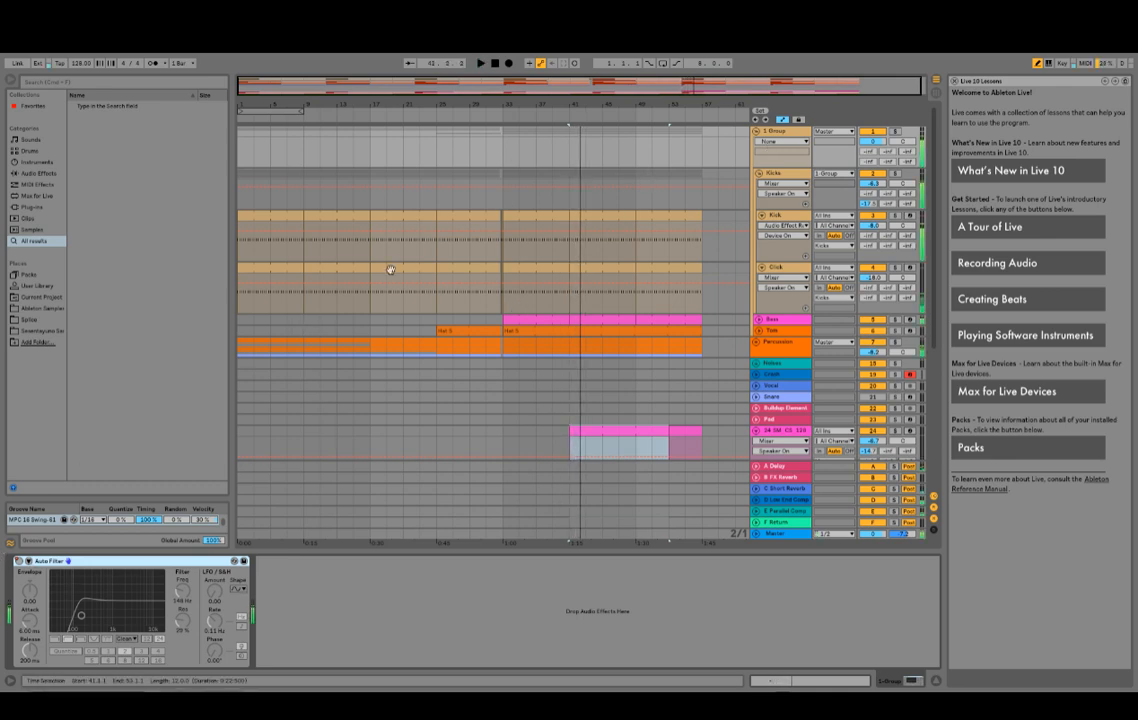
{"action": "left_click", "coordinate": [17, 561]}
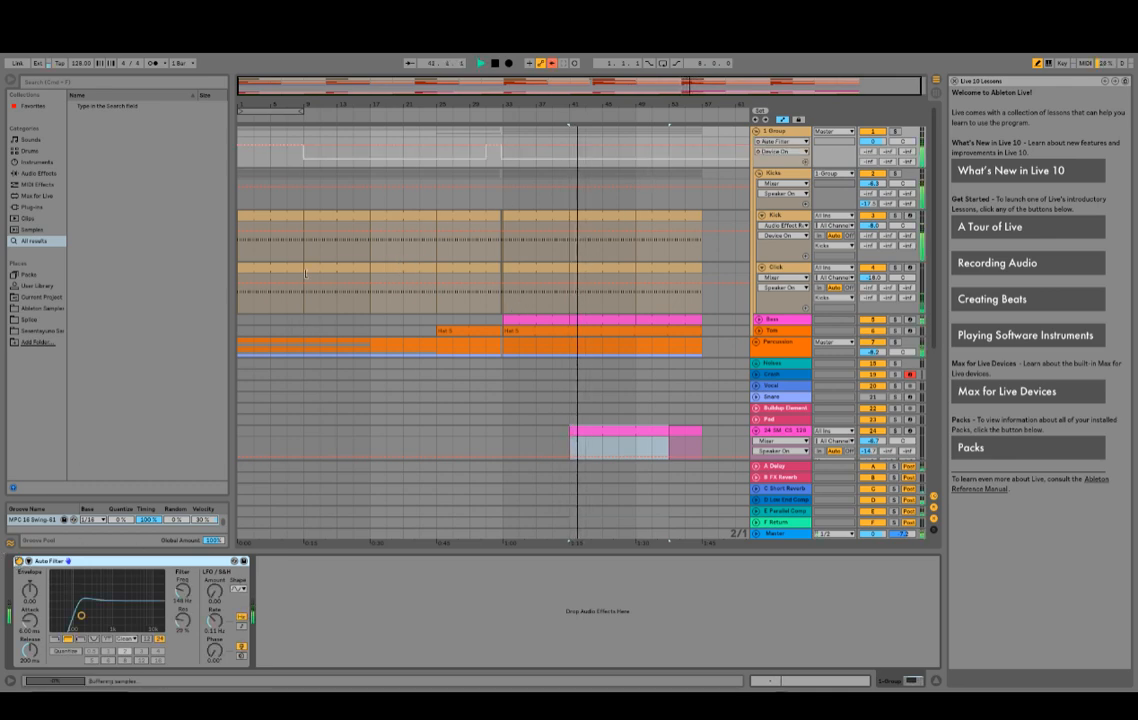
{"action": "left_click", "coordinate": [553, 63]}
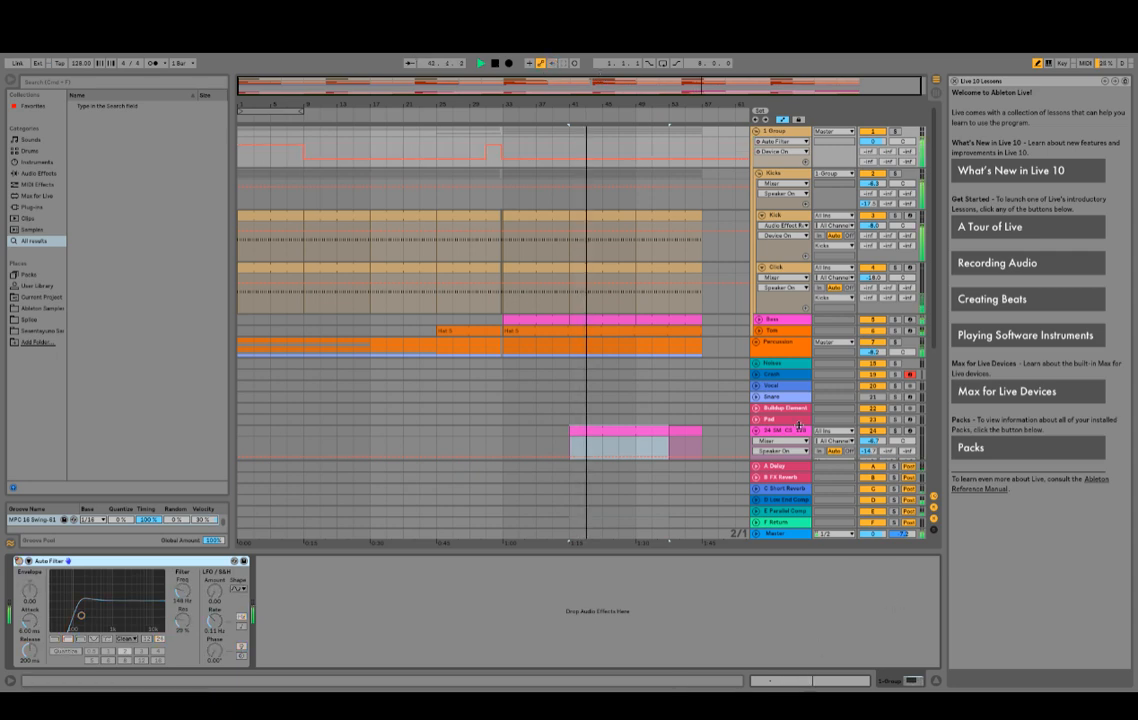
{"action": "left_click", "coordinate": [626, 148]}
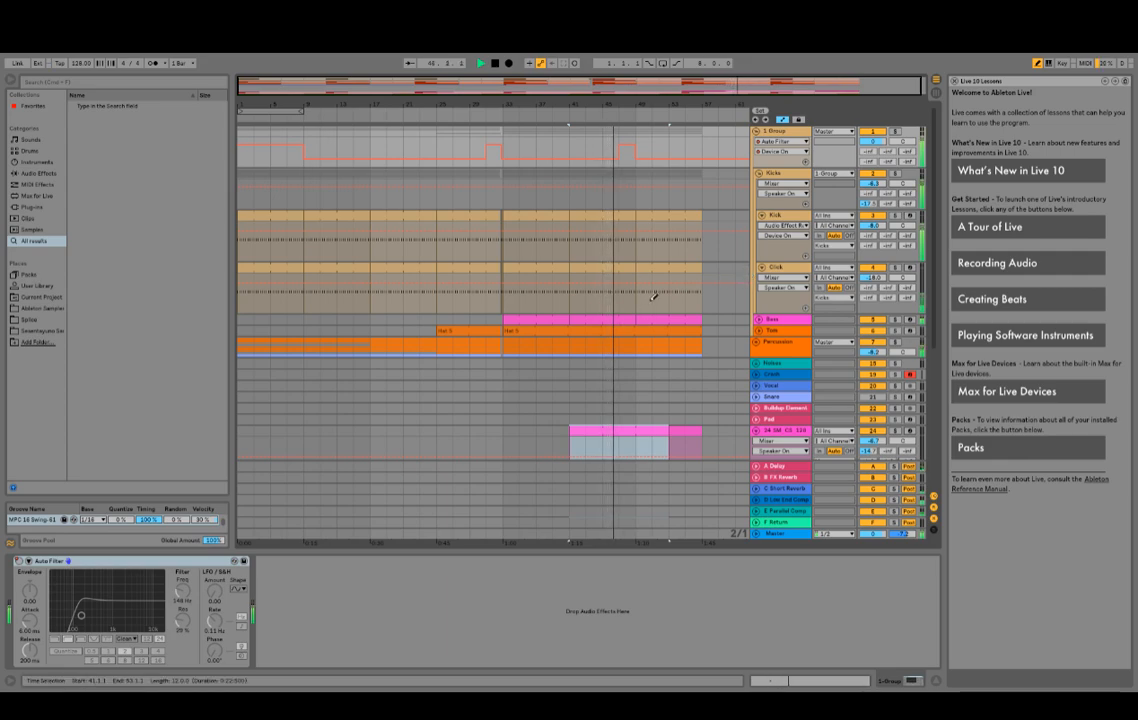
Step: Extend the start of track 24's second clip back to bar 47 and audition the transition from there
{"action": "scroll", "coordinate": [655, 290], "scroll_direction": "down", "scroll_amount": 5}
{"action": "scroll", "coordinate": [667, 234], "scroll_direction": "up", "scroll_amount": 5}
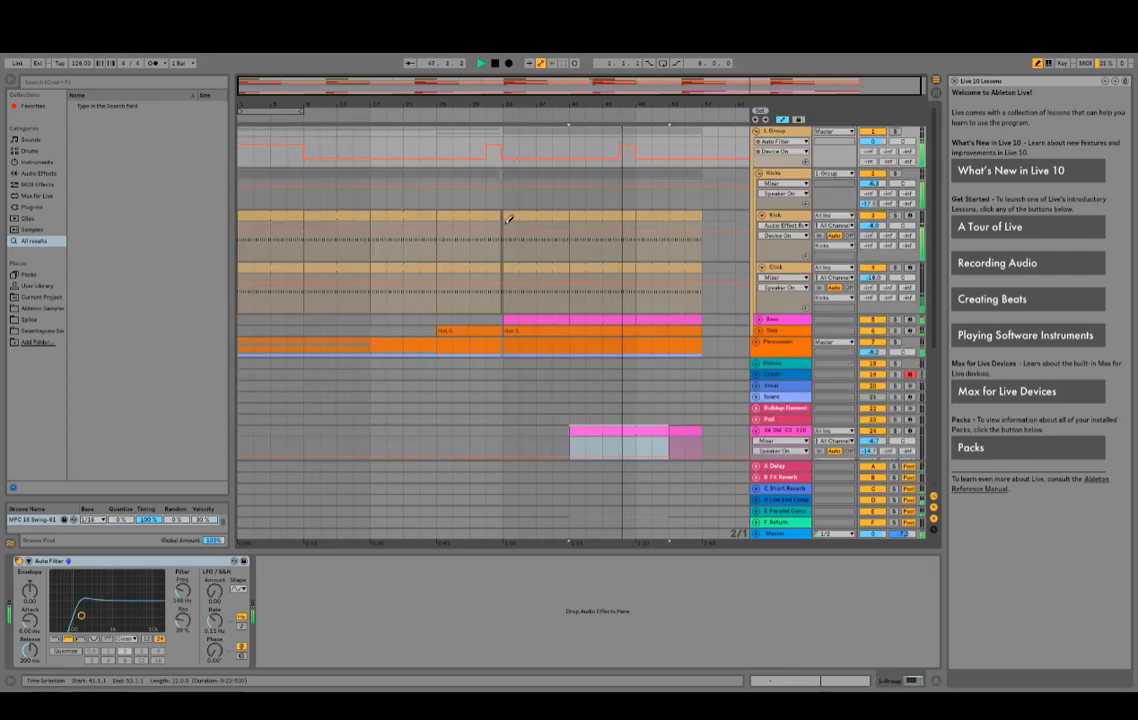
{"action": "scroll", "coordinate": [508, 218], "scroll_direction": "down", "scroll_amount": 5}
{"action": "scroll", "coordinate": [693, 110], "scroll_direction": "up", "scroll_amount": 5}
{"action": "left_click_drag", "start_coordinate": [625, 105], "coordinate": [627, 160]}
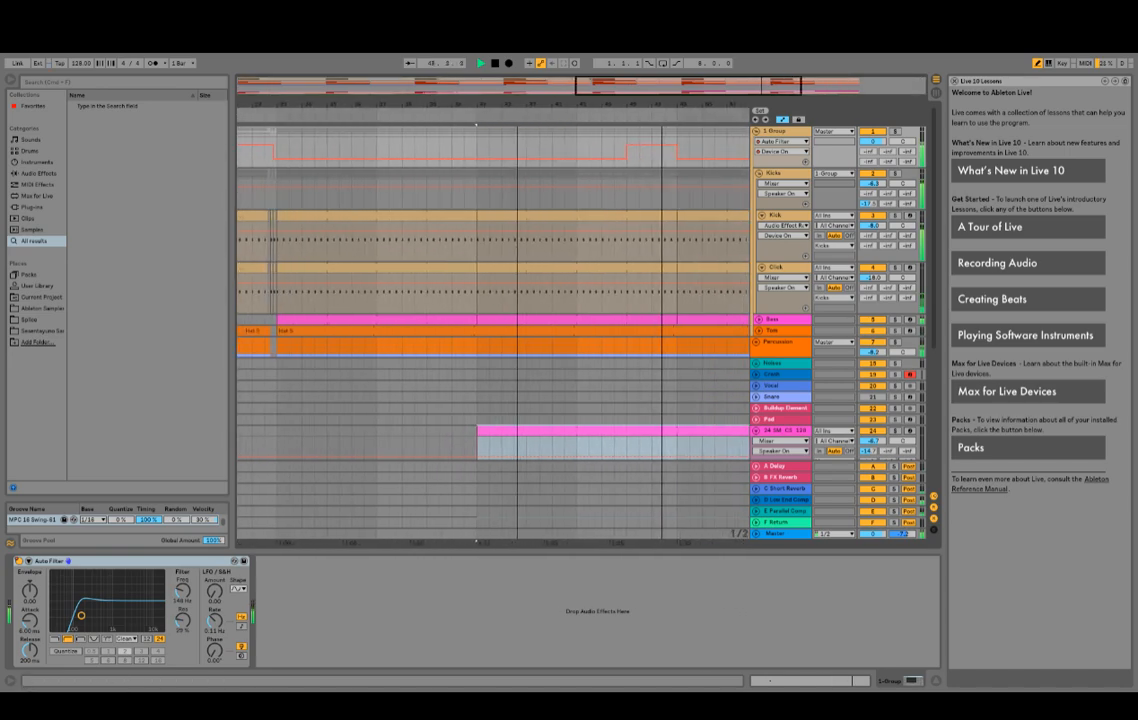
{"action": "left_click", "coordinate": [621, 117]}
{"action": "scroll", "coordinate": [659, 170], "scroll_direction": "down", "scroll_amount": 5}
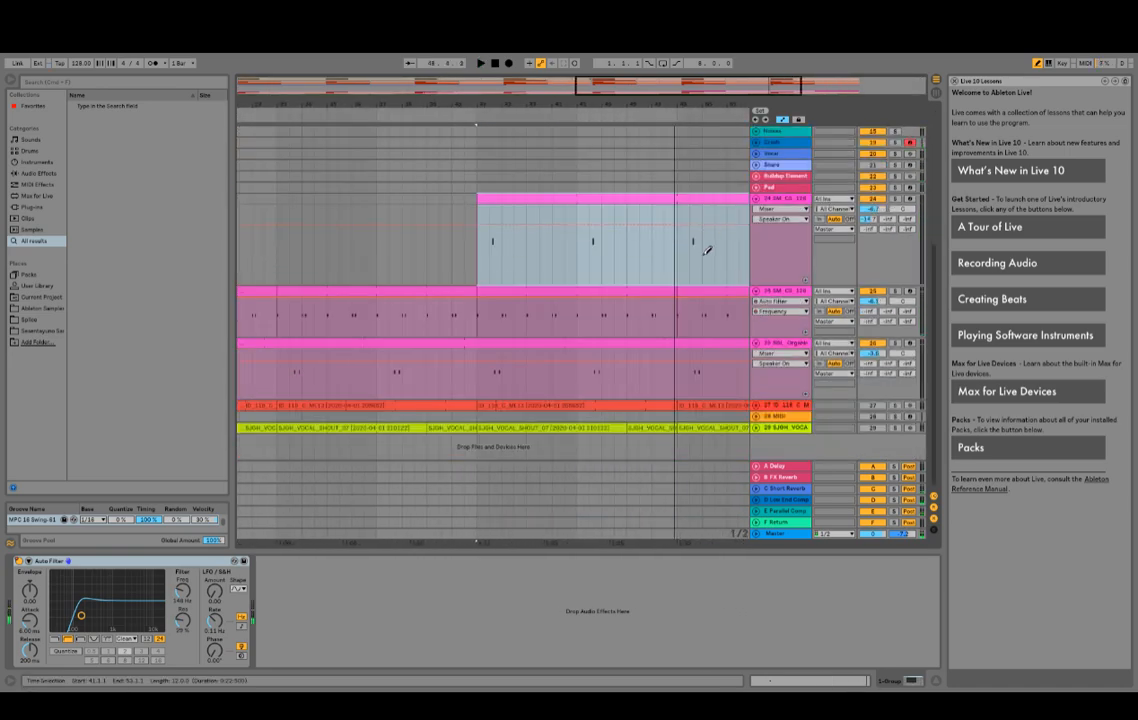
{"action": "scroll", "coordinate": [704, 246], "scroll_direction": "up", "scroll_amount": 2}
{"action": "scroll", "coordinate": [650, 312], "scroll_direction": "up", "scroll_amount": 5}
{"action": "left_click_drag", "start_coordinate": [640, 105], "coordinate": [595, 65]}
{"action": "scroll", "coordinate": [583, 327], "scroll_direction": "down", "scroll_amount": 4}
{"action": "left_click_drag", "start_coordinate": [668, 290], "coordinate": [618, 302]}
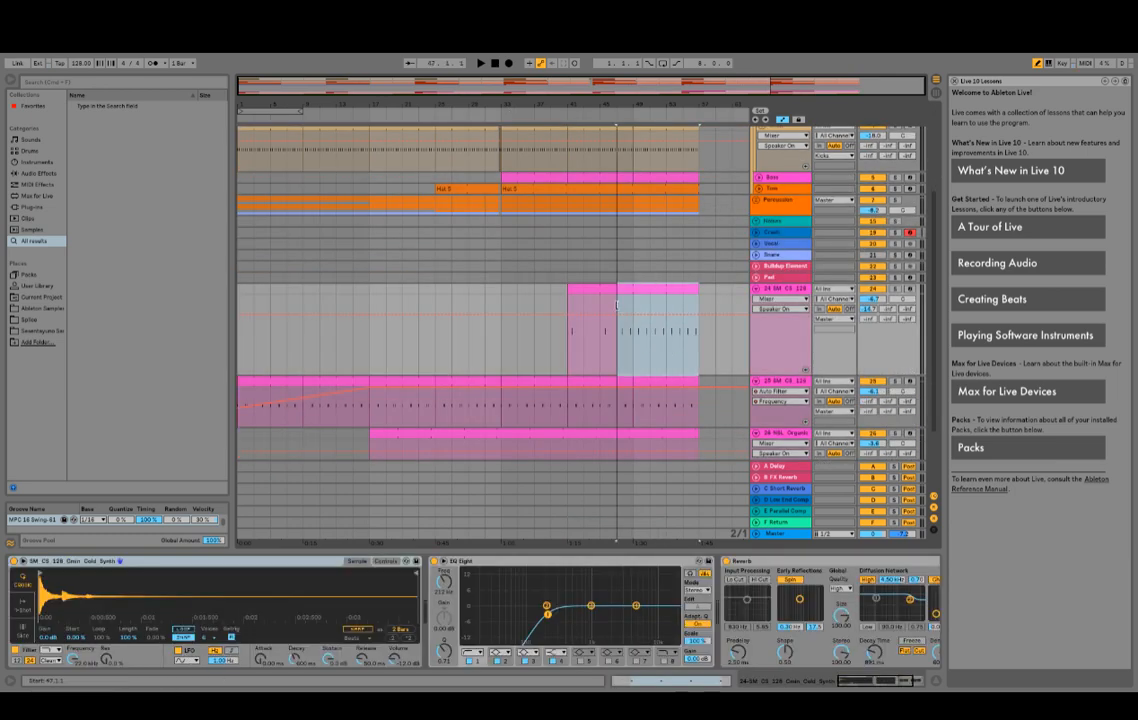
{"action": "key", "text": "space"}
{"action": "key", "text": "space"}
Step: Unfold the Percussion group and automate its Speaker On off for the last two beats before bar 49
{"action": "mouse_move", "coordinate": [577, 105]}
{"action": "left_mouse_down"}
{"action": "mouse_move", "coordinate": [579, 138]}
{"action": "mouse_move", "coordinate": [412, 156]}
{"action": "mouse_move", "coordinate": [579, 104]}
{"action": "left_mouse_up"}
{"action": "scroll", "coordinate": [660, 265], "scroll_direction": "up", "scroll_amount": 4}
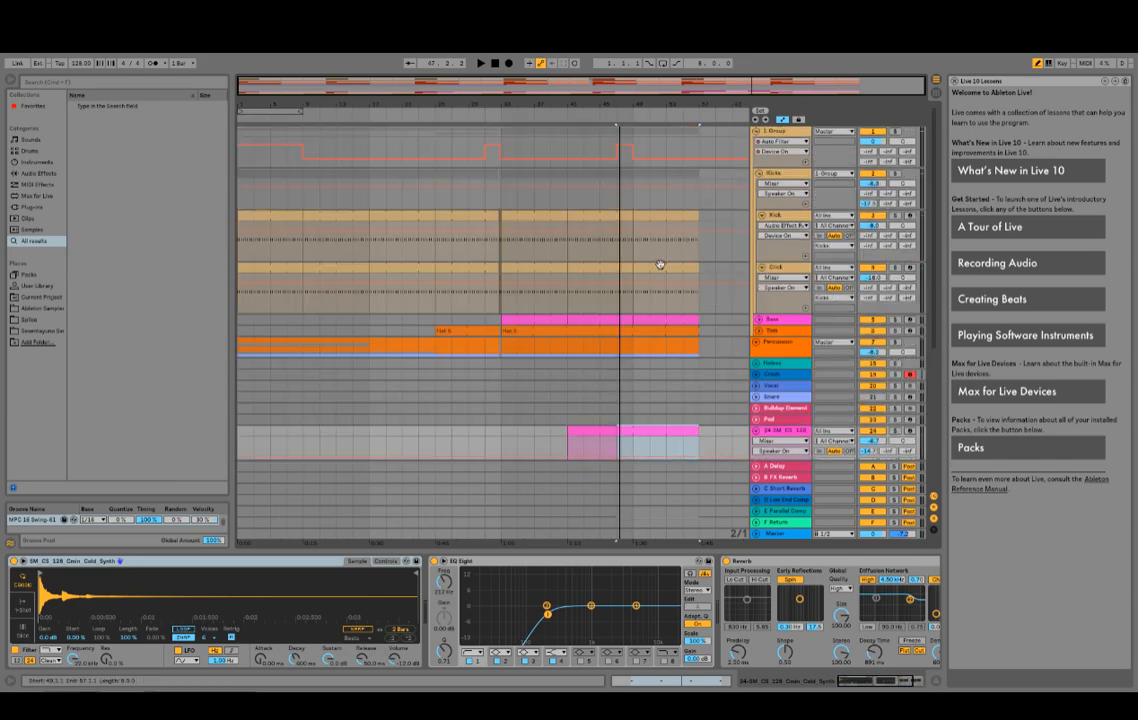
{"action": "left_click_drag", "start_coordinate": [731, 77], "coordinate": [682, 171]}
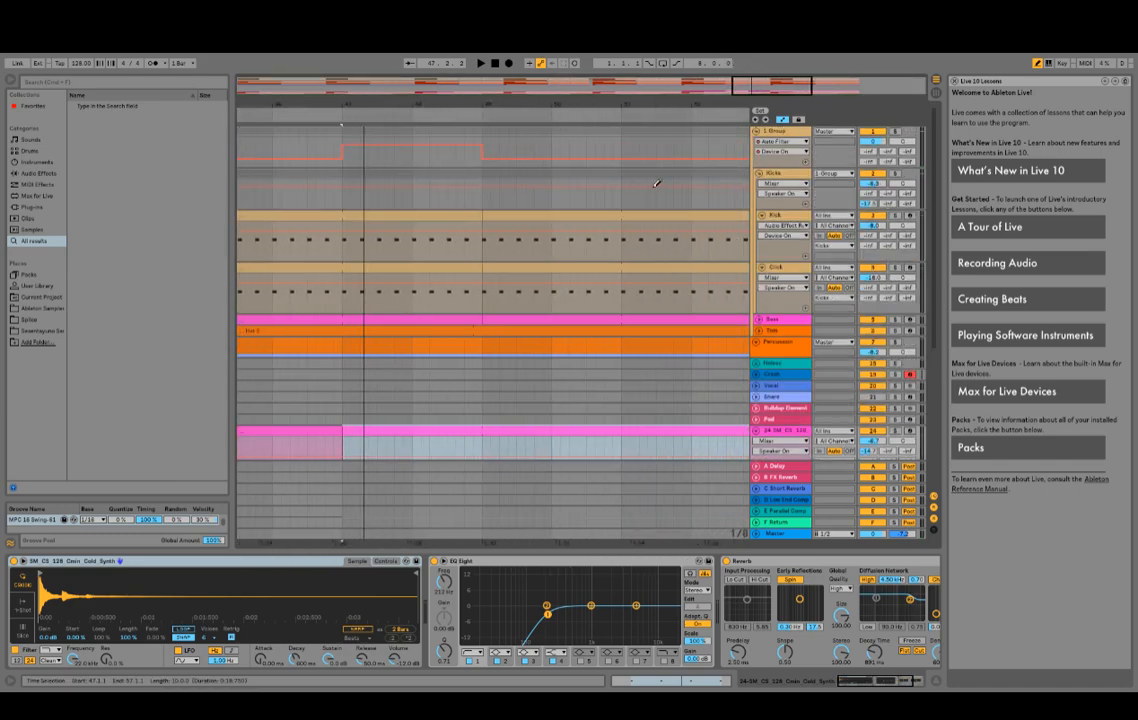
{"action": "scroll", "coordinate": [700, 310], "scroll_direction": "down", "scroll_amount": 1}
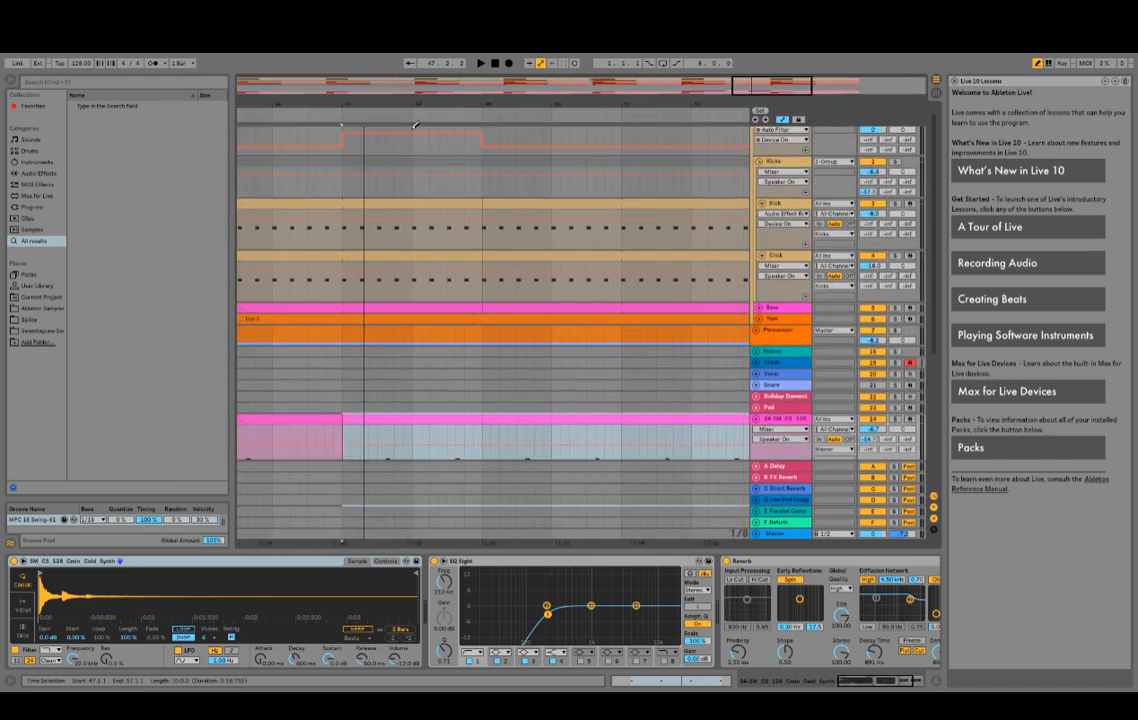
{"action": "left_click", "coordinate": [755, 331]}
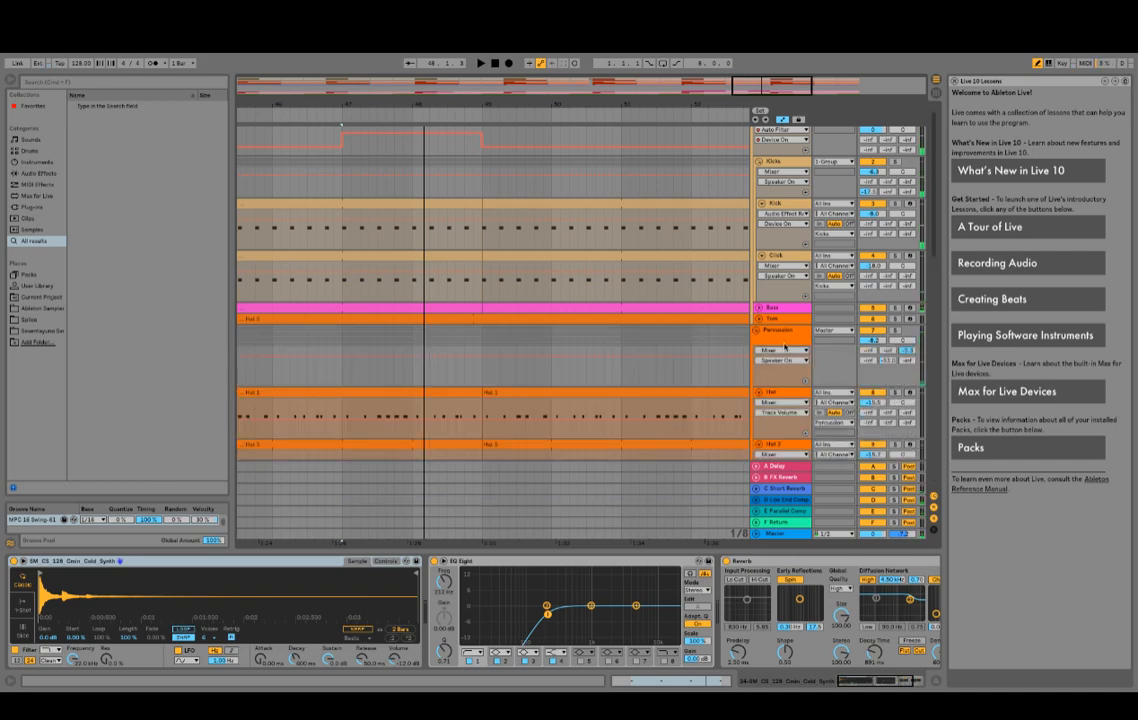
{"action": "scroll", "coordinate": [490, 420], "scroll_direction": "down", "scroll_amount": 3}
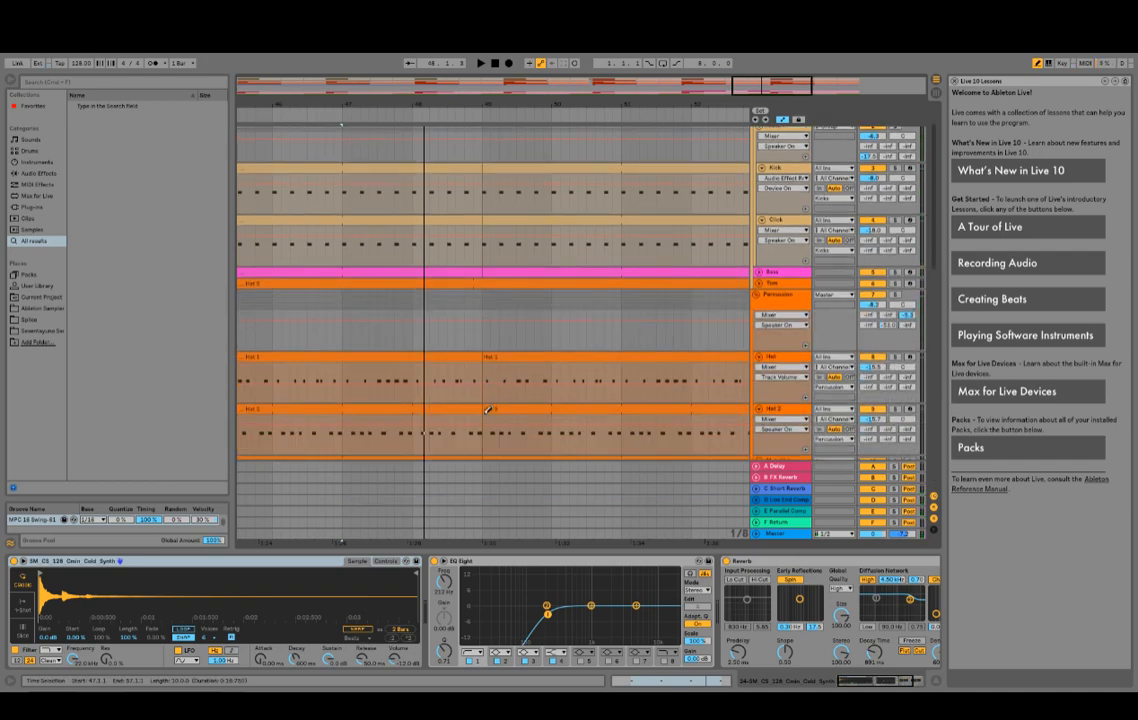
{"action": "left_click", "coordinate": [511, 340]}
{"action": "left_click", "coordinate": [473, 333]}
{"action": "key", "text": "space"}
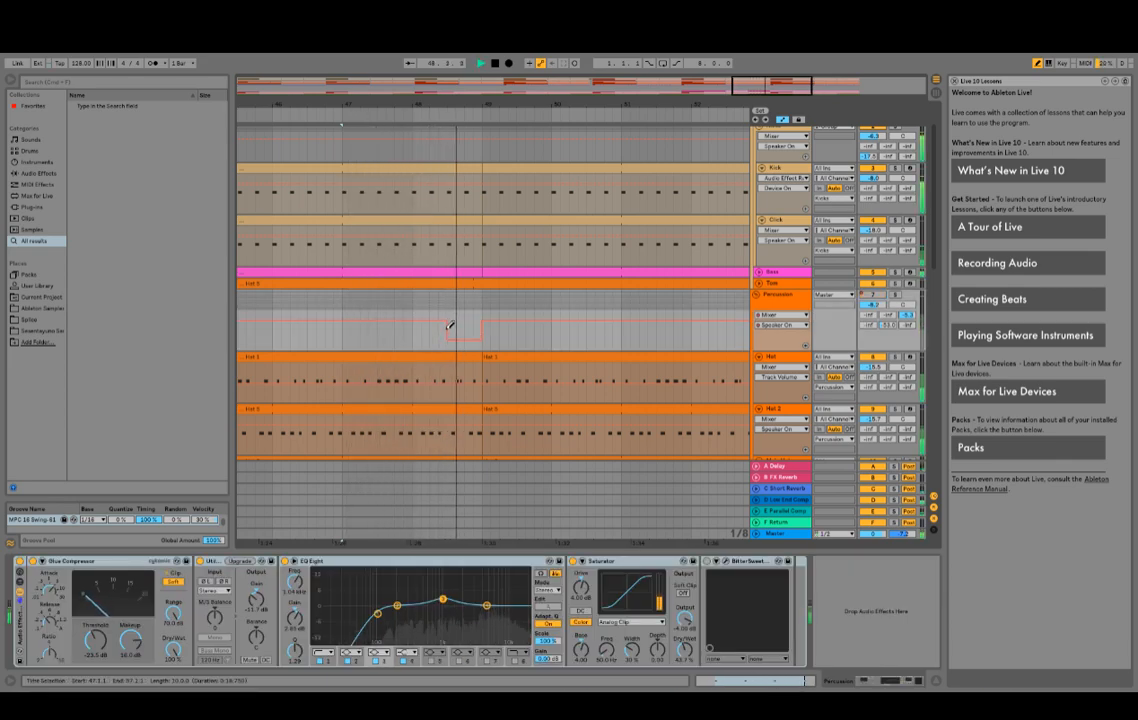
Step: Shorten the Percussion group's Speaker On mute to only the last beat before bar 49, checking it by playback
{"action": "left_click", "coordinate": [454, 320]}
{"action": "key", "text": "space"}
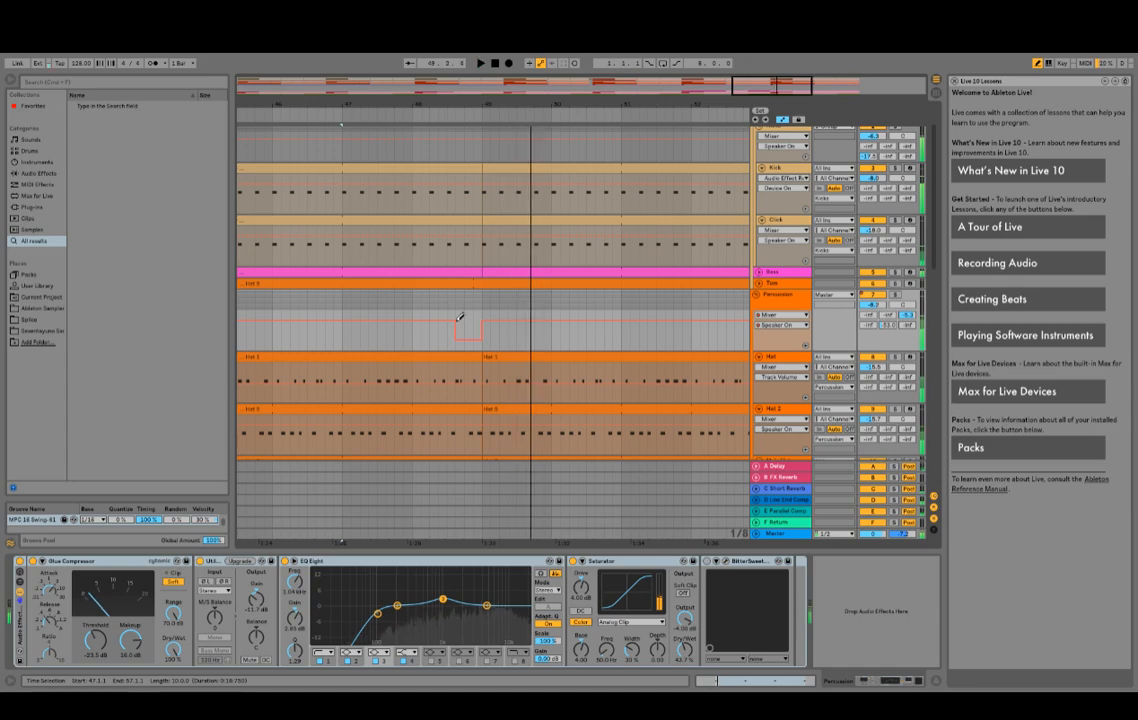
{"action": "key", "text": "space"}
{"action": "left_click", "coordinate": [463, 328]}
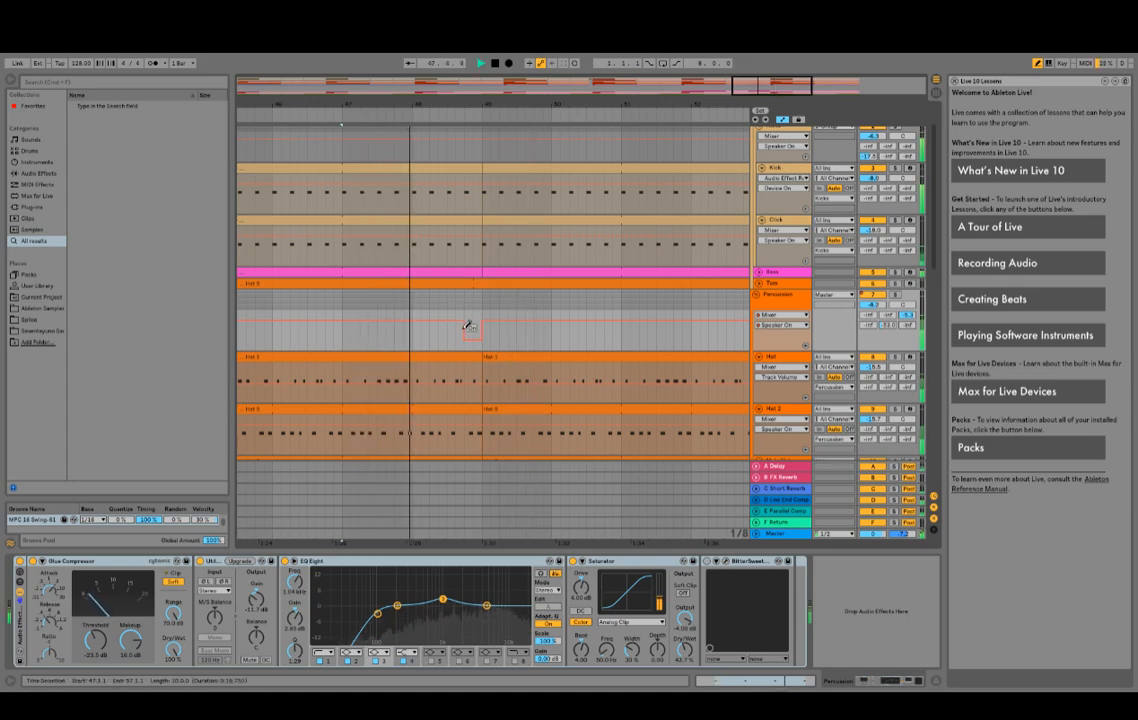
Step: Trim the ends of the Click and Kick clips by one beat before bar 49 and play back the gap
{"action": "left_click_drag", "start_coordinate": [482, 220], "coordinate": [464, 220]}
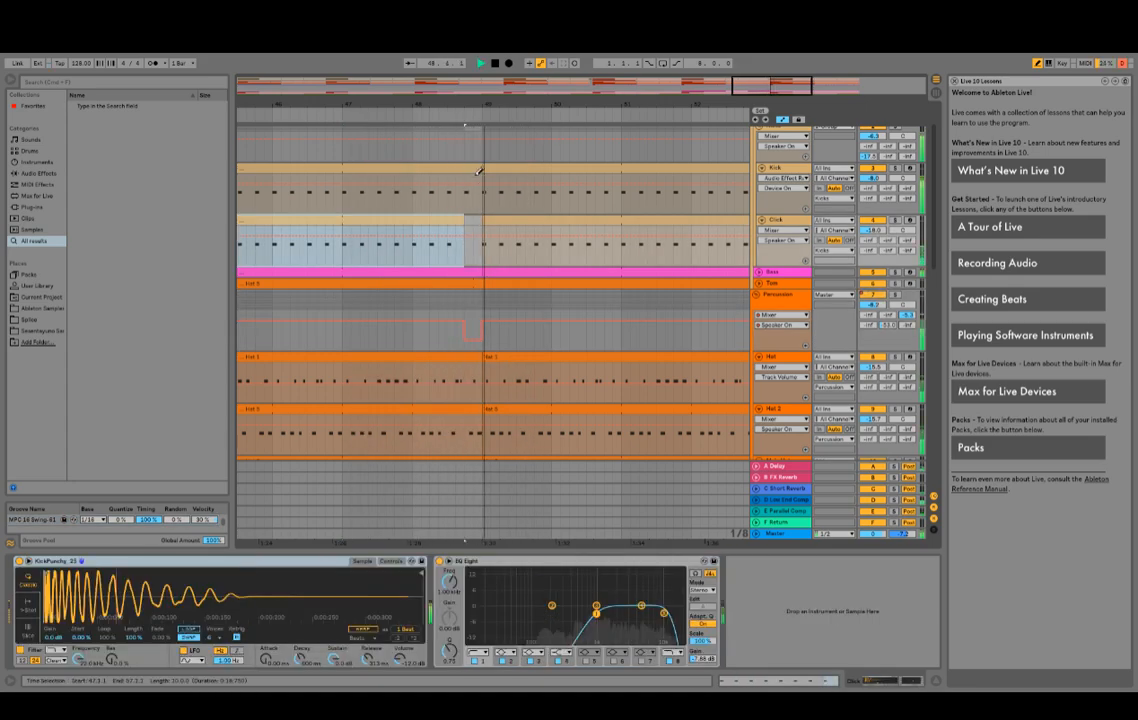
{"action": "left_click_drag", "start_coordinate": [482, 168], "coordinate": [464, 168]}
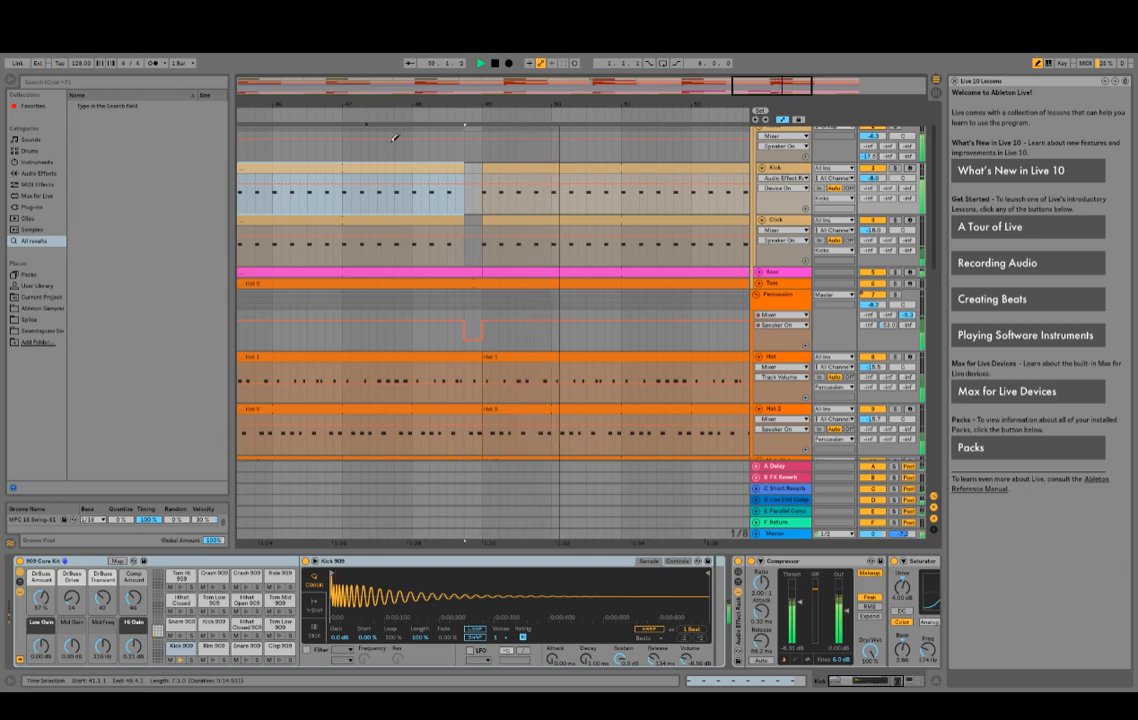
{"action": "key", "text": "space"}
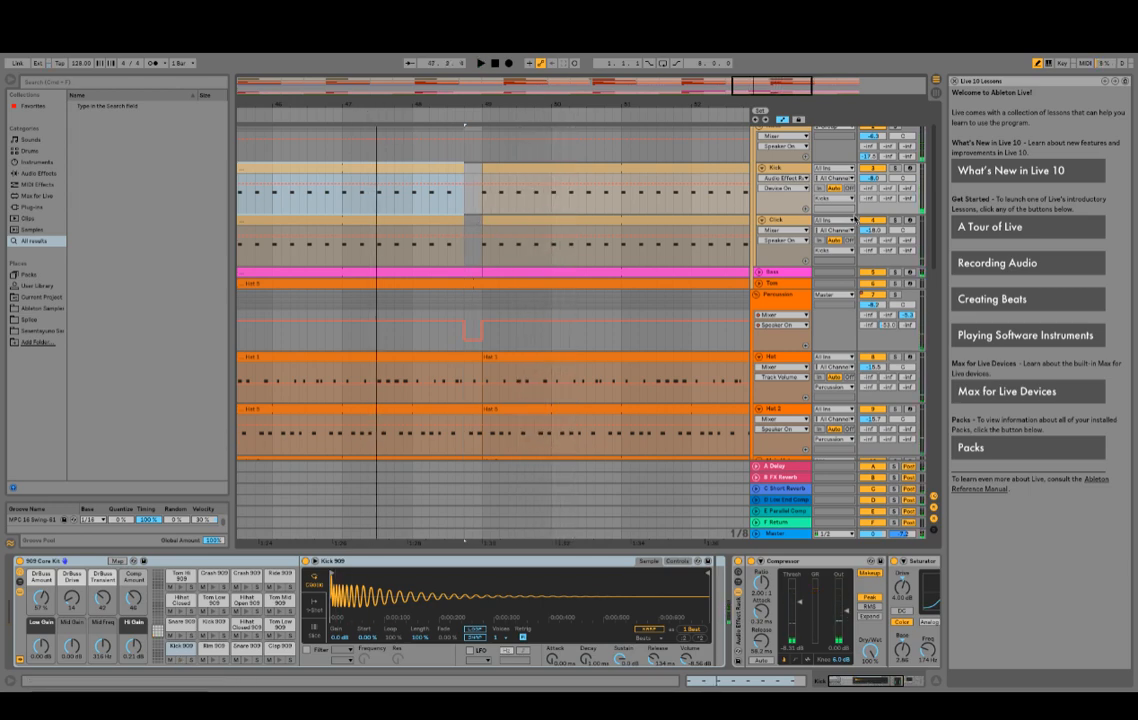
Step: Copy the one-bar Kick and Click fill from bar 32 onto bar 48 and play back the transition
{"action": "left_click", "coordinate": [457, 232]}
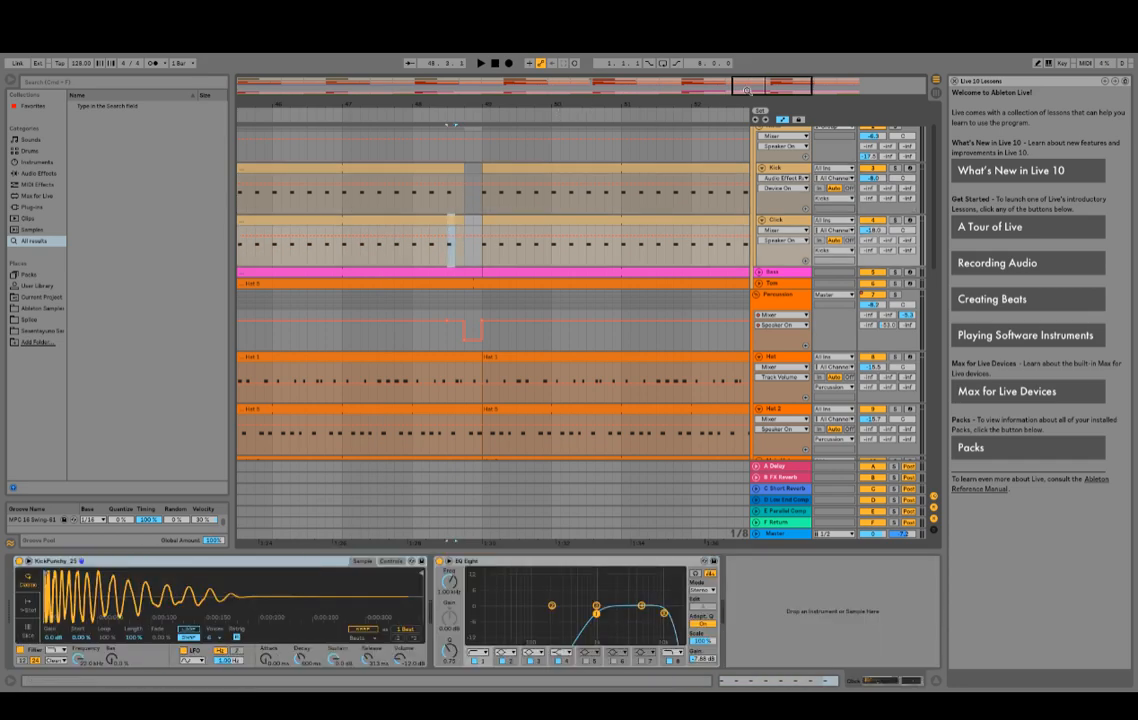
{"action": "left_click_drag", "start_coordinate": [746, 91], "coordinate": [741, 65]}
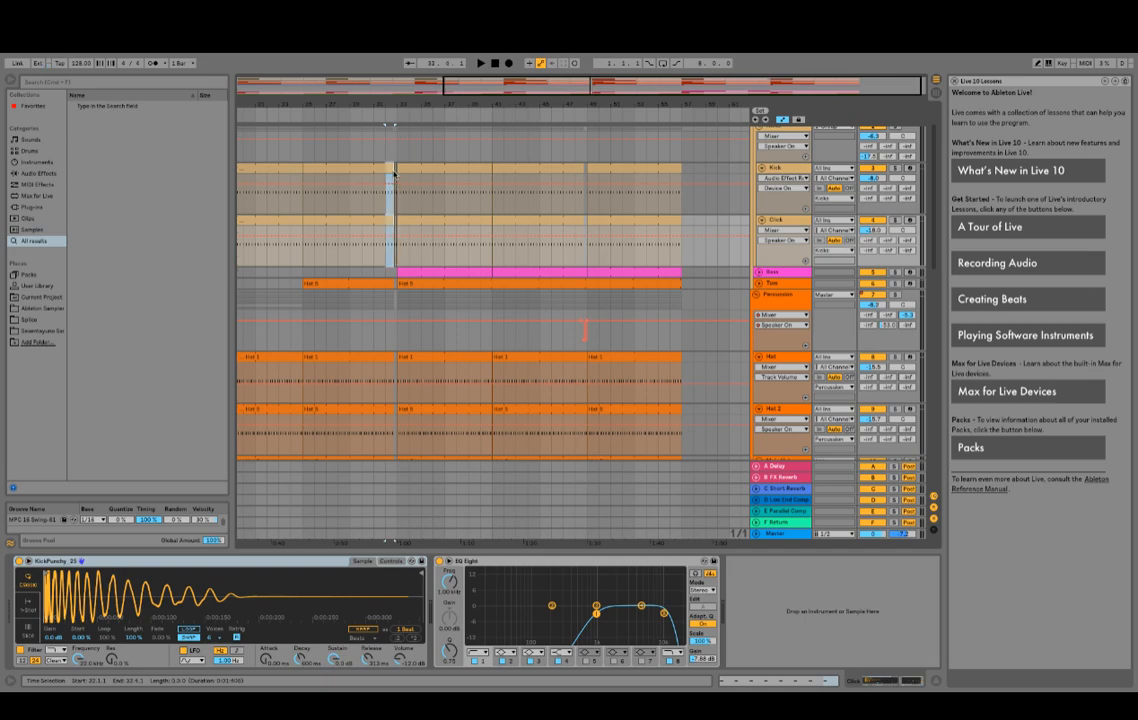
{"action": "left_click", "coordinate": [601, 299]}
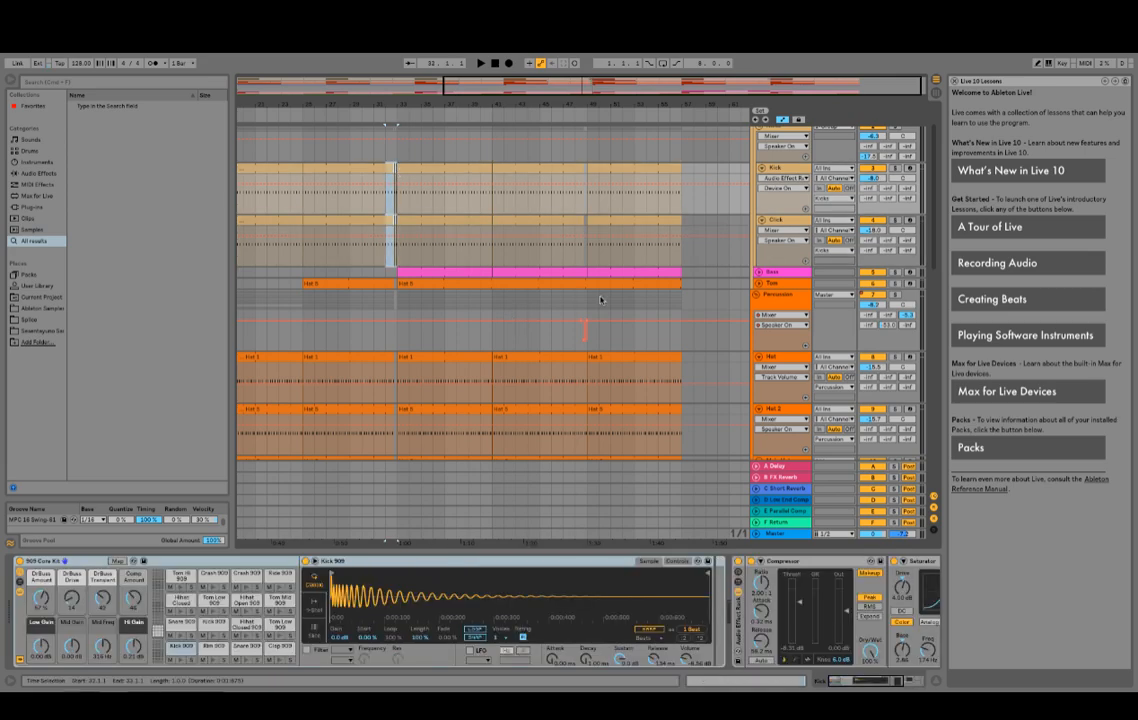
{"action": "left_click", "coordinate": [579, 178]}
{"action": "key", "text": "super+v"}
{"action": "key", "text": "z"}
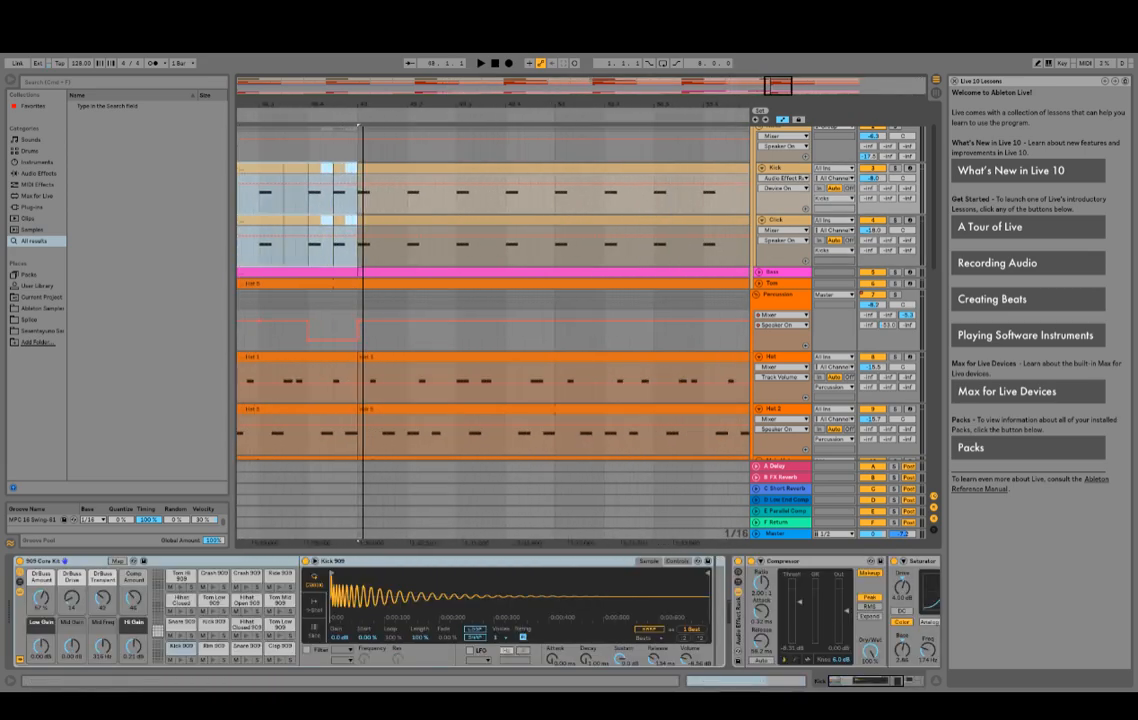
{"action": "key", "text": "space"}
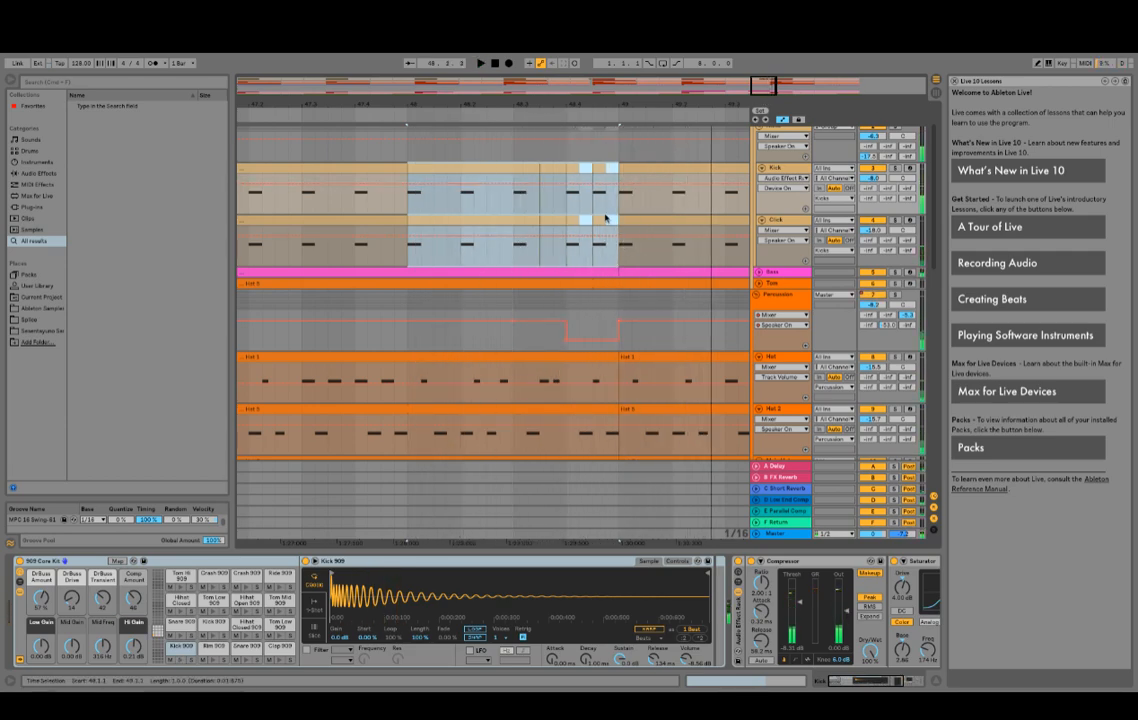
Step: Copy the sixteenth-note Kick clip at 48.4.1 for reuse within the last beat before bar 49
{"action": "left_click_drag", "start_coordinate": [768, 83], "coordinate": [768, 122]}
{"action": "left_click", "coordinate": [636, 206]}
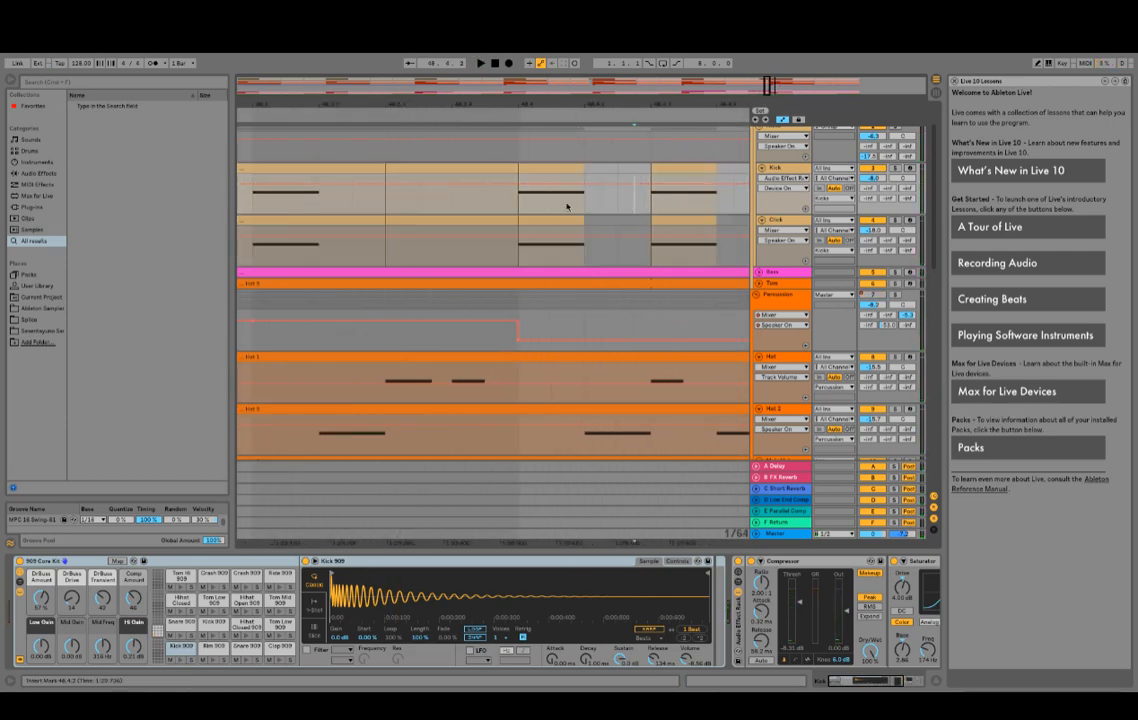
{"action": "left_click_drag", "start_coordinate": [585, 202], "coordinate": [519, 164]}
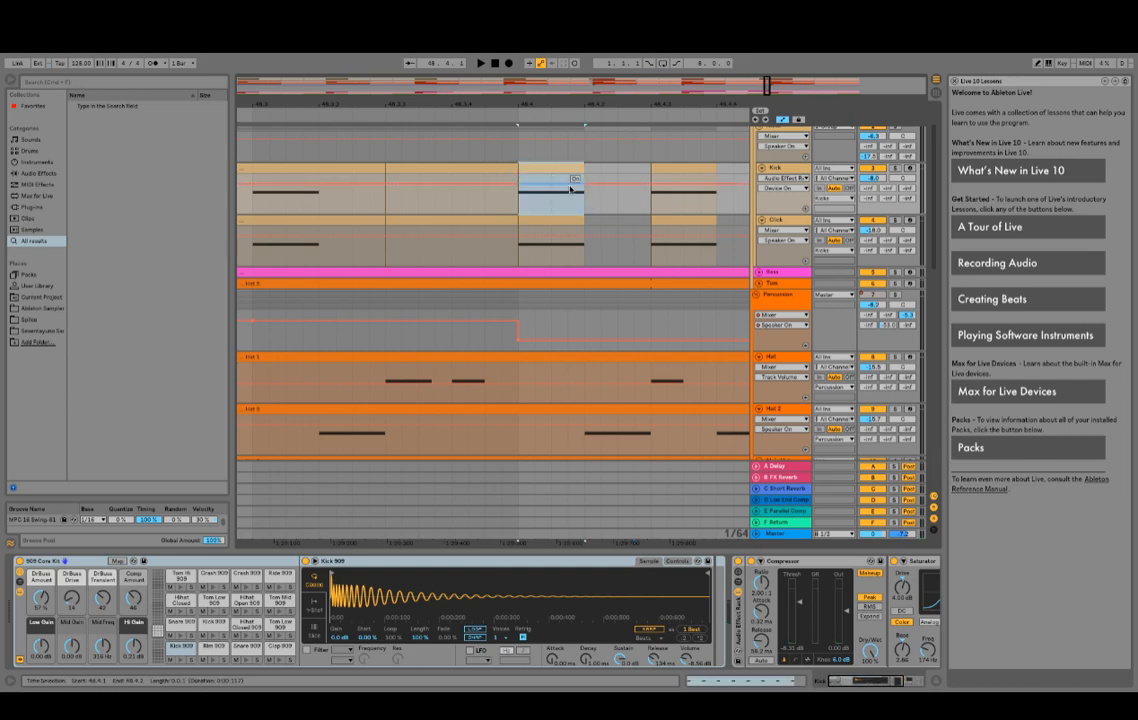
{"action": "left_click_drag", "start_coordinate": [589, 200], "coordinate": [633, 182]}
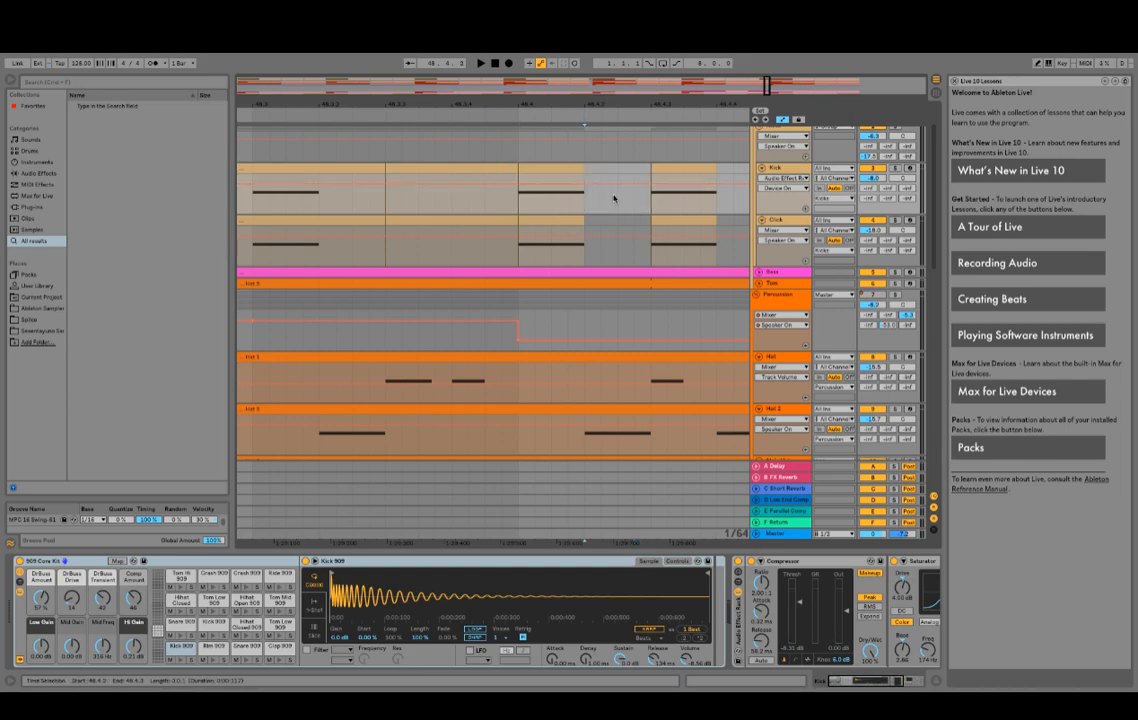
Step: Try the copied Kick hit halfway between 48.4.1 and 48.4.2, audition it and undo the placement
{"action": "left_click", "coordinate": [554, 196]}
{"action": "key", "text": "super+v"}
{"action": "left_click", "coordinate": [488, 117]}
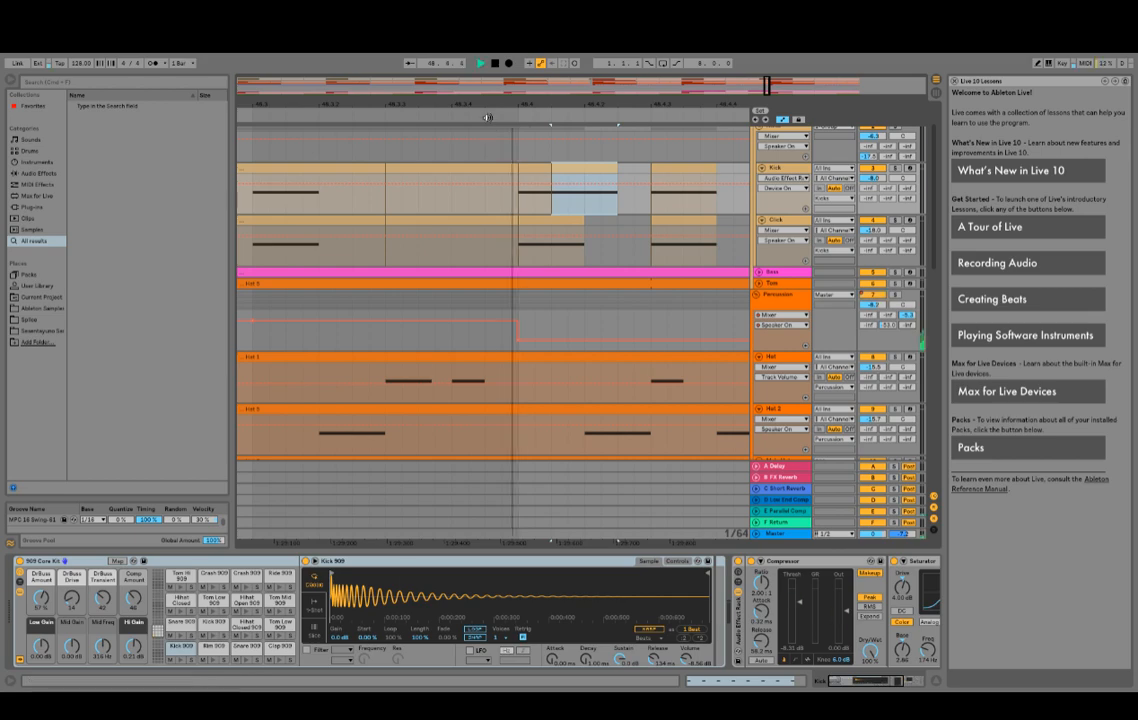
{"action": "key", "text": "space"}
{"action": "key", "text": "super+z"}
Step: Paste the copied Kick hit at 48.4.2 and audition the fill
{"action": "left_click", "coordinate": [590, 198]}
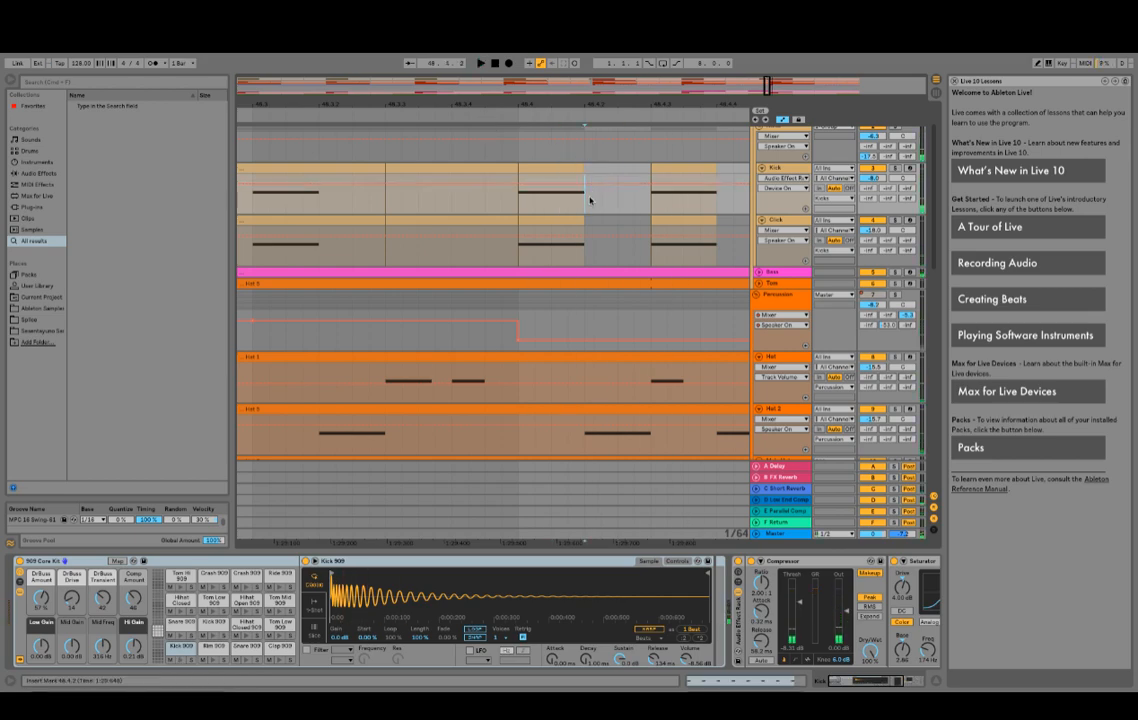
{"action": "key", "text": "super+v"}
{"action": "left_click", "coordinate": [462, 122]}
{"action": "key", "text": "space"}
{"action": "left_click", "coordinate": [453, 113]}
{"action": "key", "text": "space"}
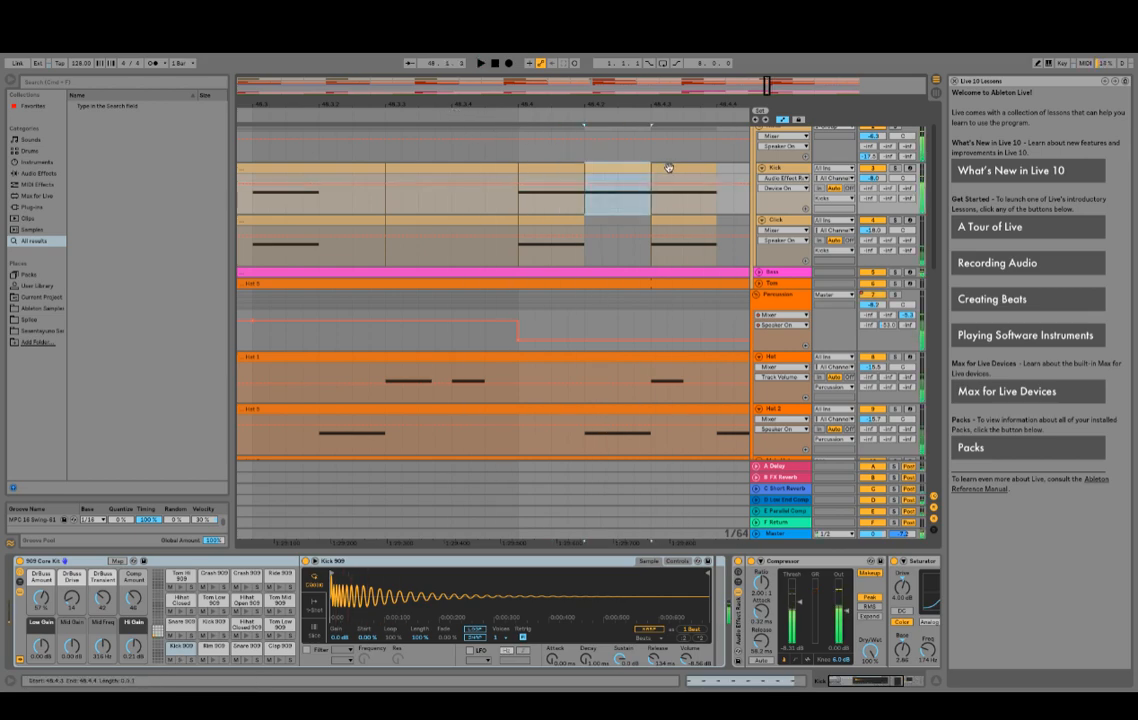
Step: Move the Kick clip at 48.4.3 to 48.4.4, audition it, and move the Click clip at 48.4.3 to 48.4.2
{"action": "left_click", "coordinate": [669, 168]}
{"action": "left_click_drag", "start_coordinate": [672, 104], "coordinate": [532, 92]}
{"action": "left_click_drag", "start_coordinate": [542, 169], "coordinate": [589, 171]}
{"action": "key", "text": "space"}
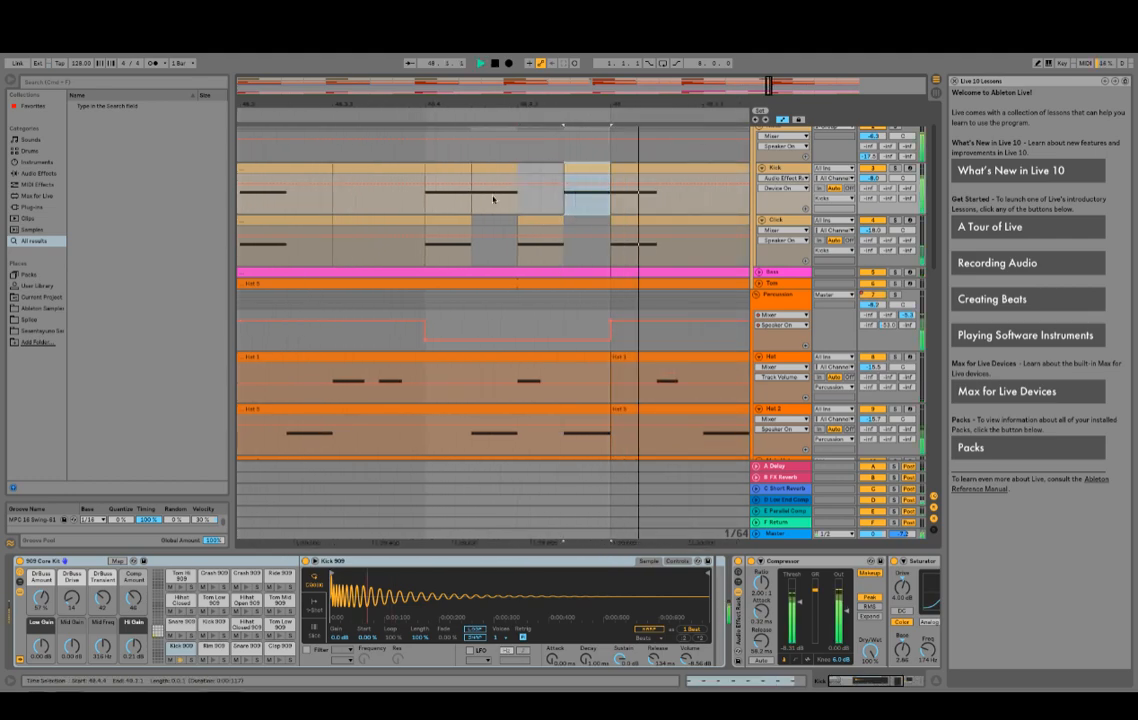
{"action": "key", "text": "space"}
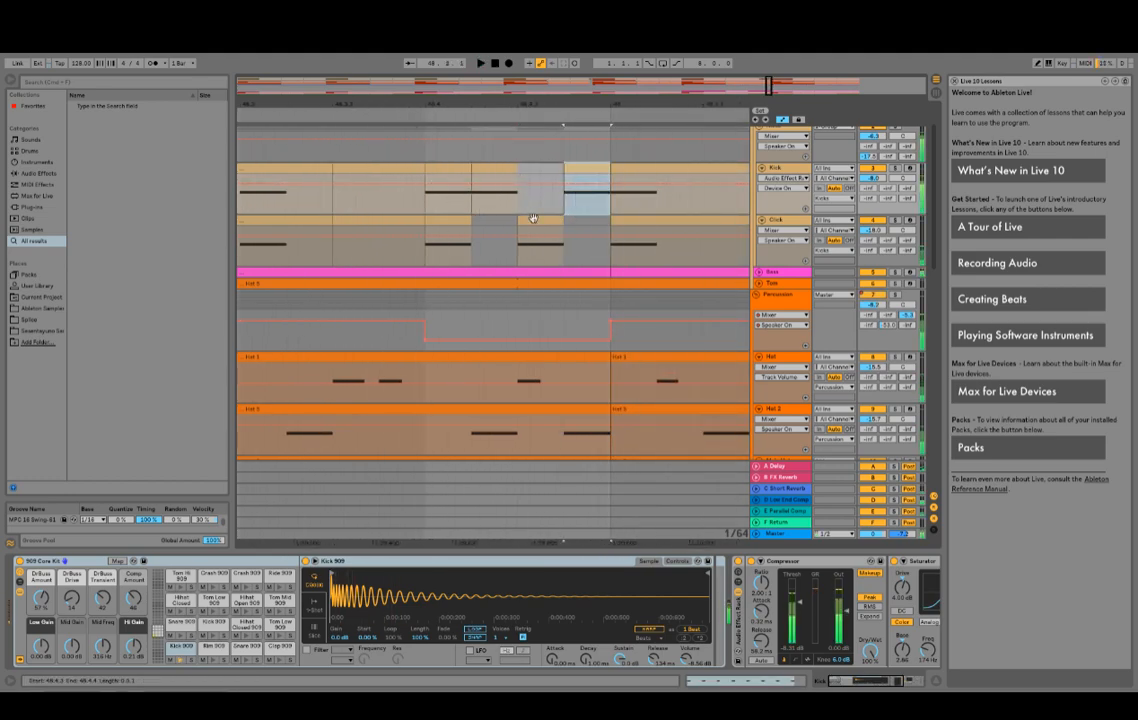
{"action": "left_click_drag", "start_coordinate": [541, 232], "coordinate": [495, 231]}
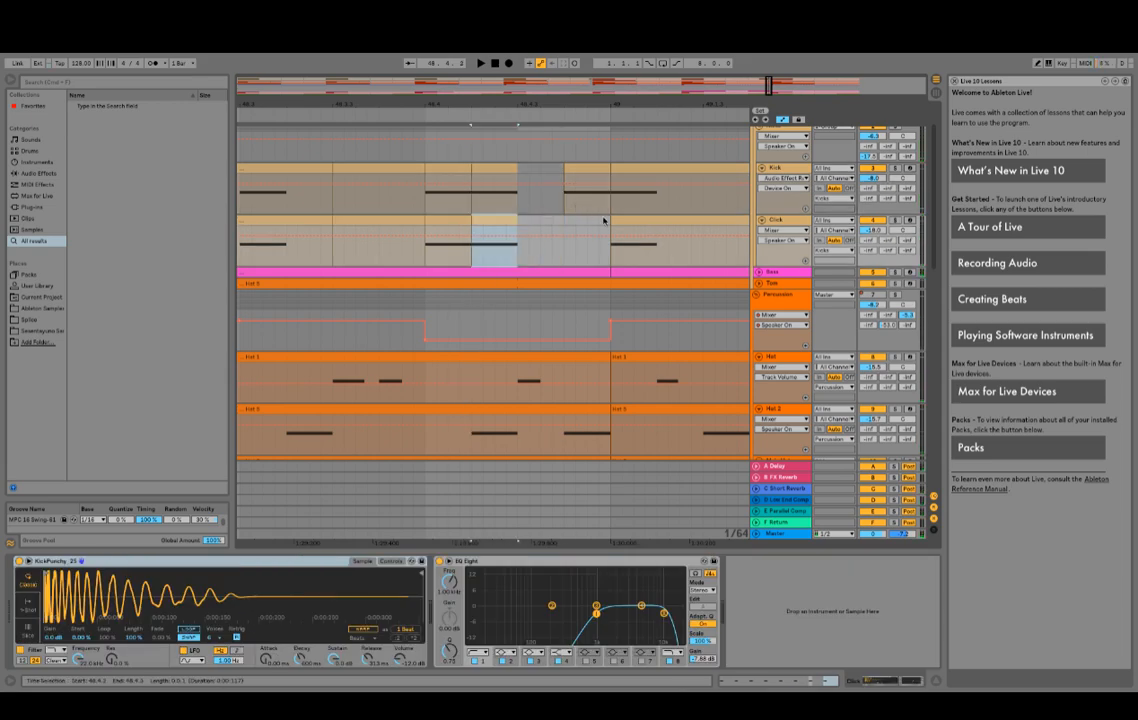
Step: Try to copy the Kick track's last-beat pattern before bar 49 onto the Click track
{"action": "left_click", "coordinate": [601, 219]}
{"action": "left_click_drag", "start_coordinate": [426, 155], "coordinate": [567, 210]}
{"action": "left_click", "coordinate": [445, 220]}
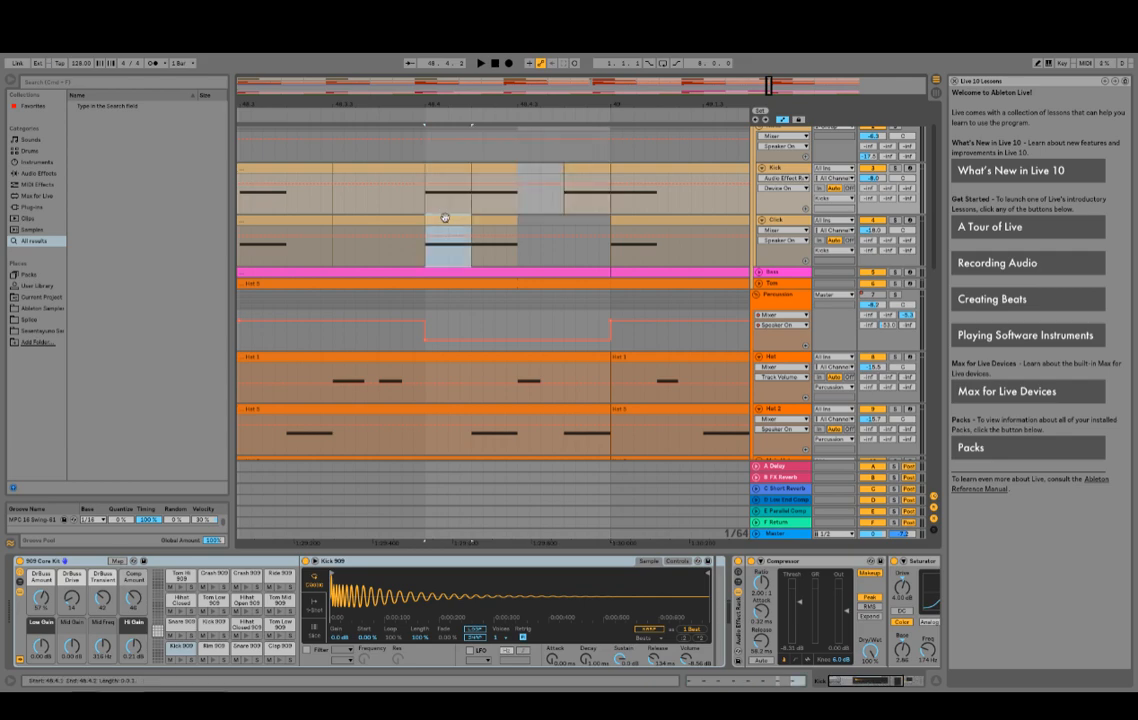
{"action": "left_click_drag", "start_coordinate": [436, 189], "coordinate": [605, 172]}
{"action": "left_click", "coordinate": [446, 221]}
{"action": "key", "text": "super+v"}
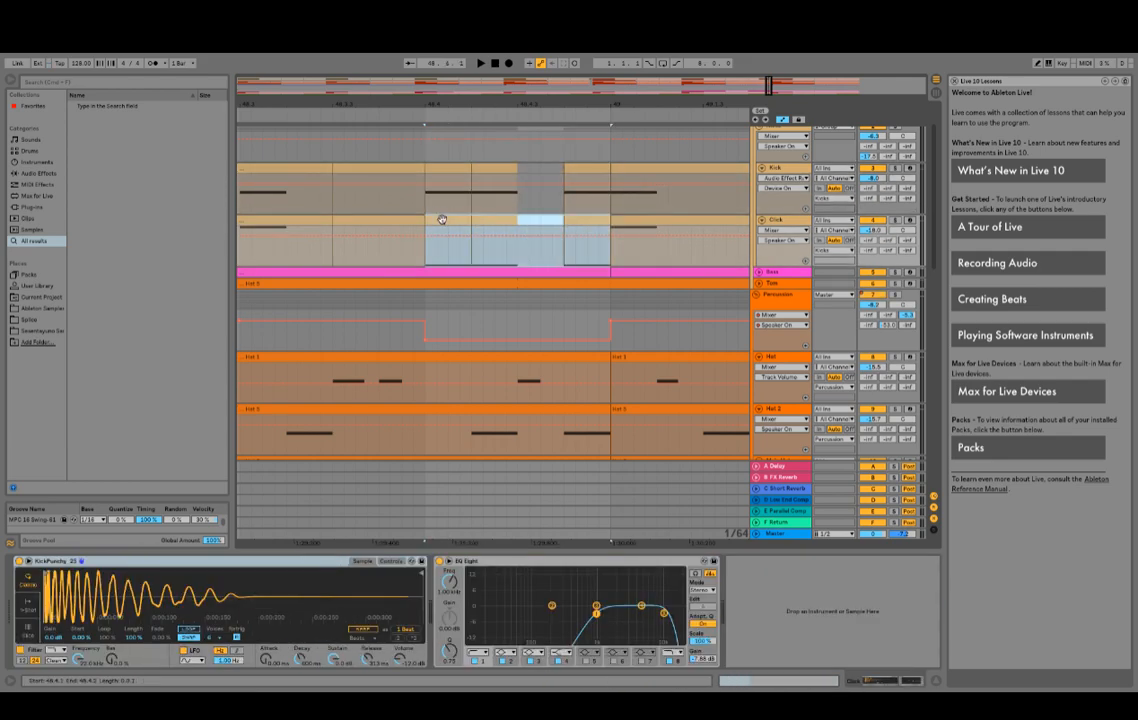
{"action": "left_click", "coordinate": [445, 220]}
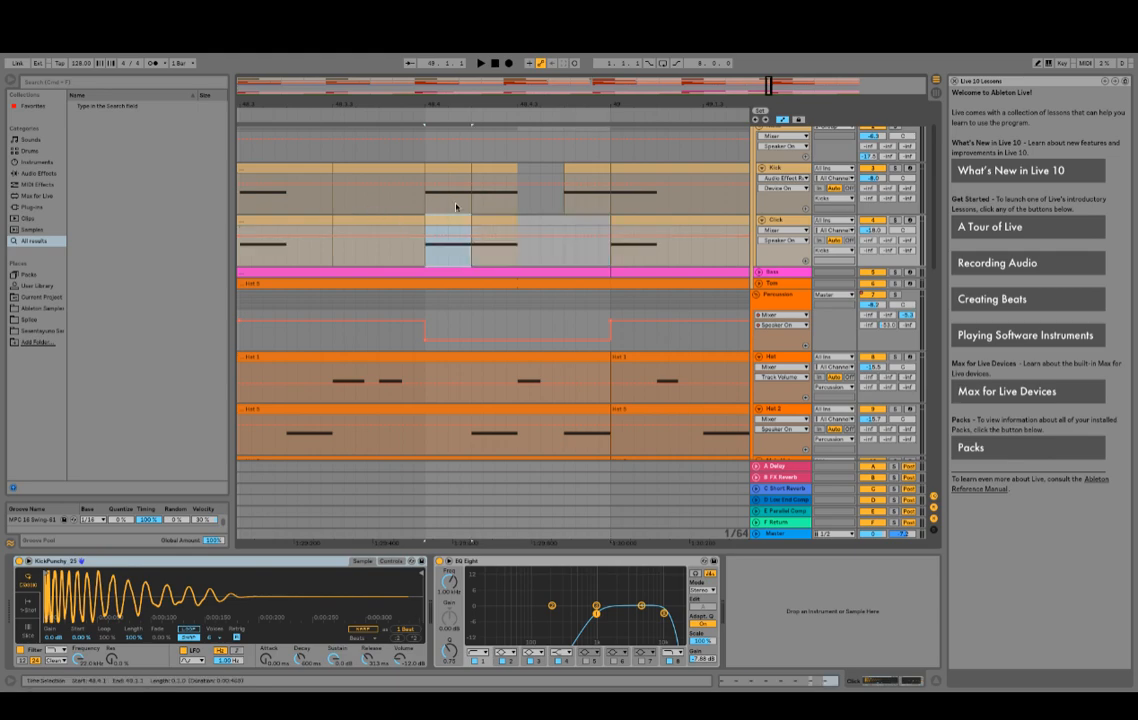
Step: Check the Kick and Click clips' notes and place a copy of the Click hit at 48.4.4 during playback
{"action": "double_click", "coordinate": [454, 167]}
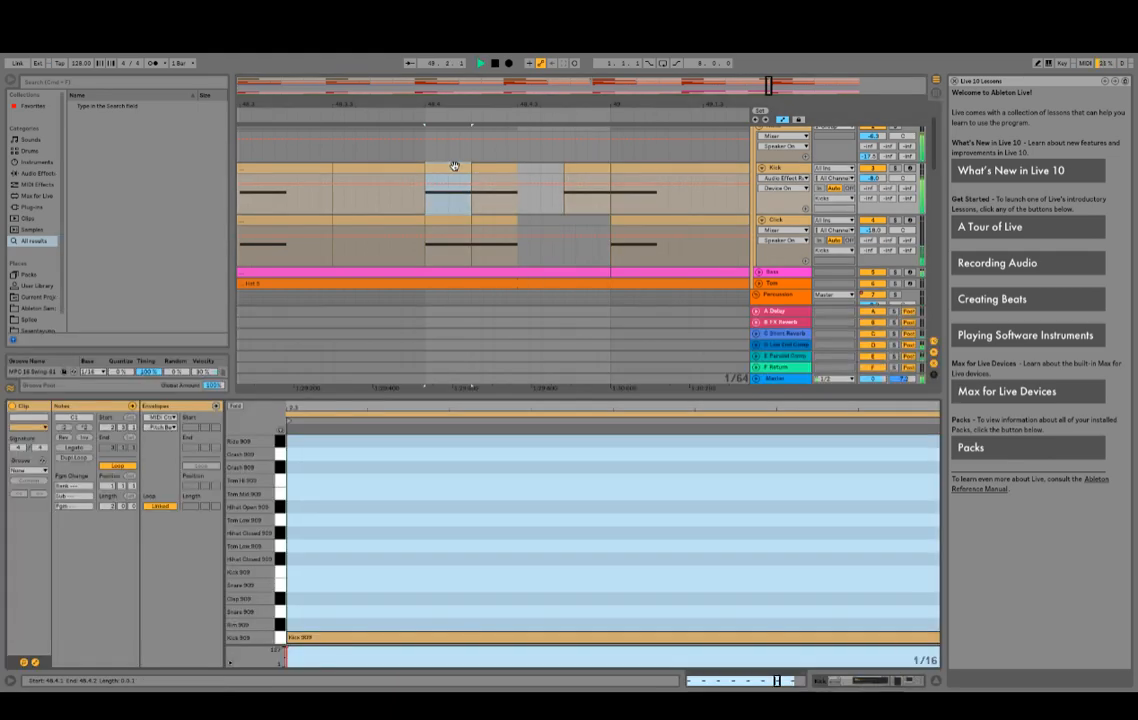
{"action": "key", "text": "space"}
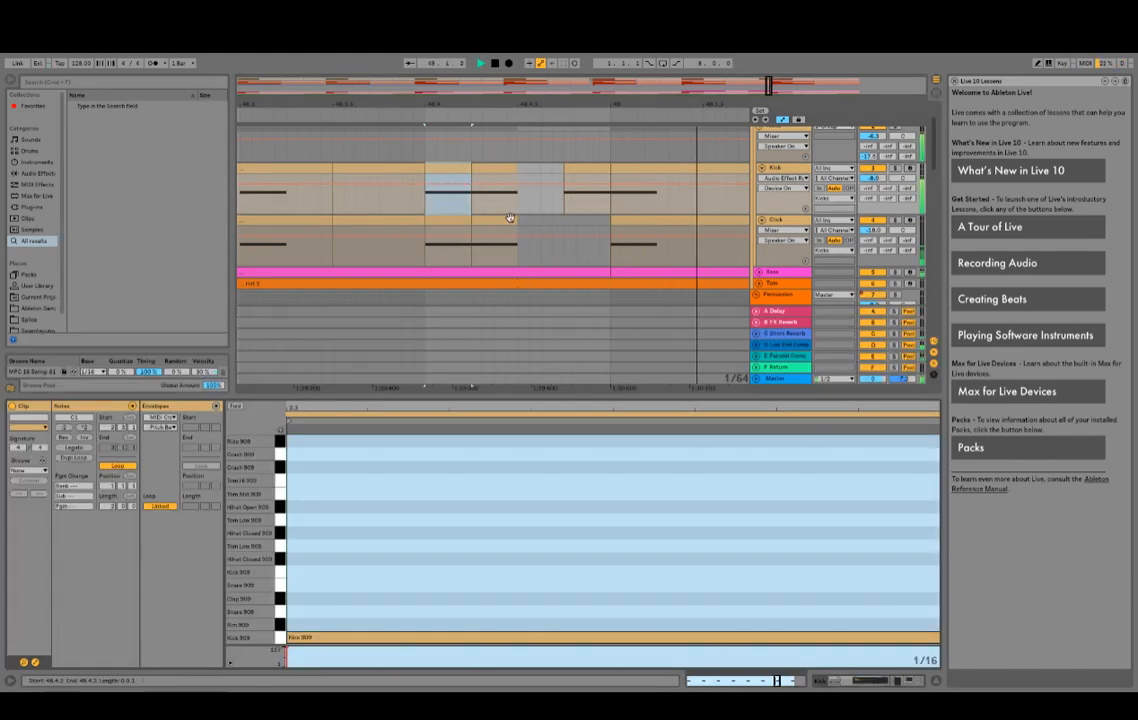
{"action": "double_click", "coordinate": [483, 216]}
{"action": "left_click", "coordinate": [478, 217]}
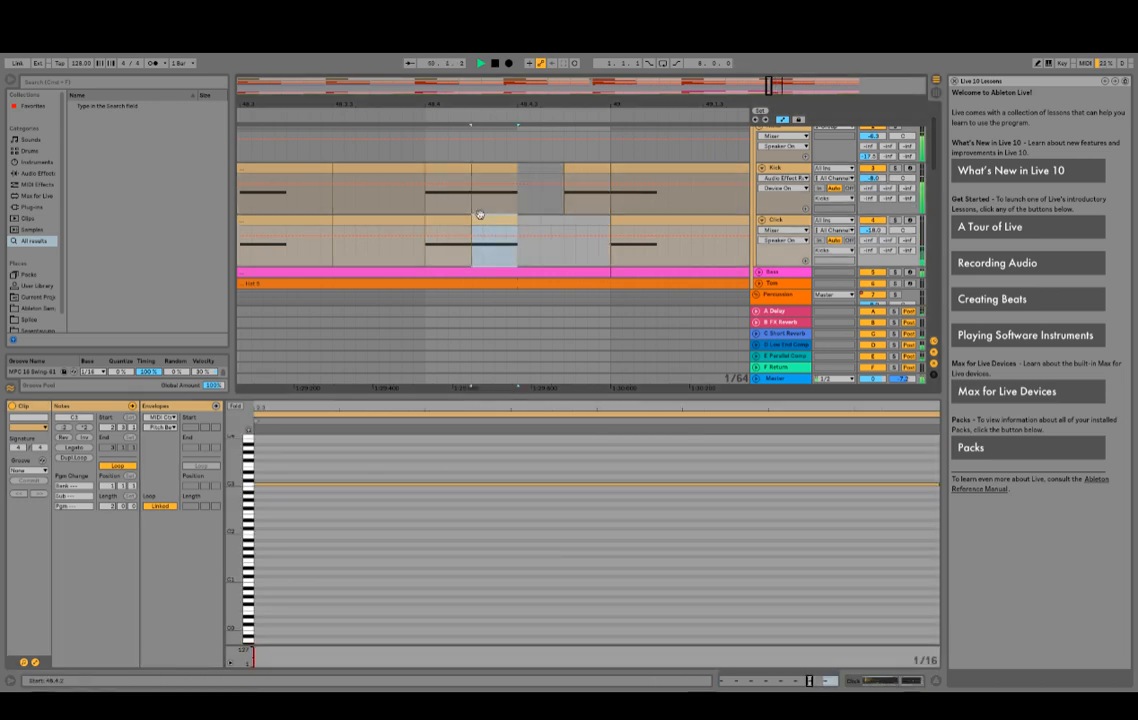
{"action": "left_click", "coordinate": [566, 223]}
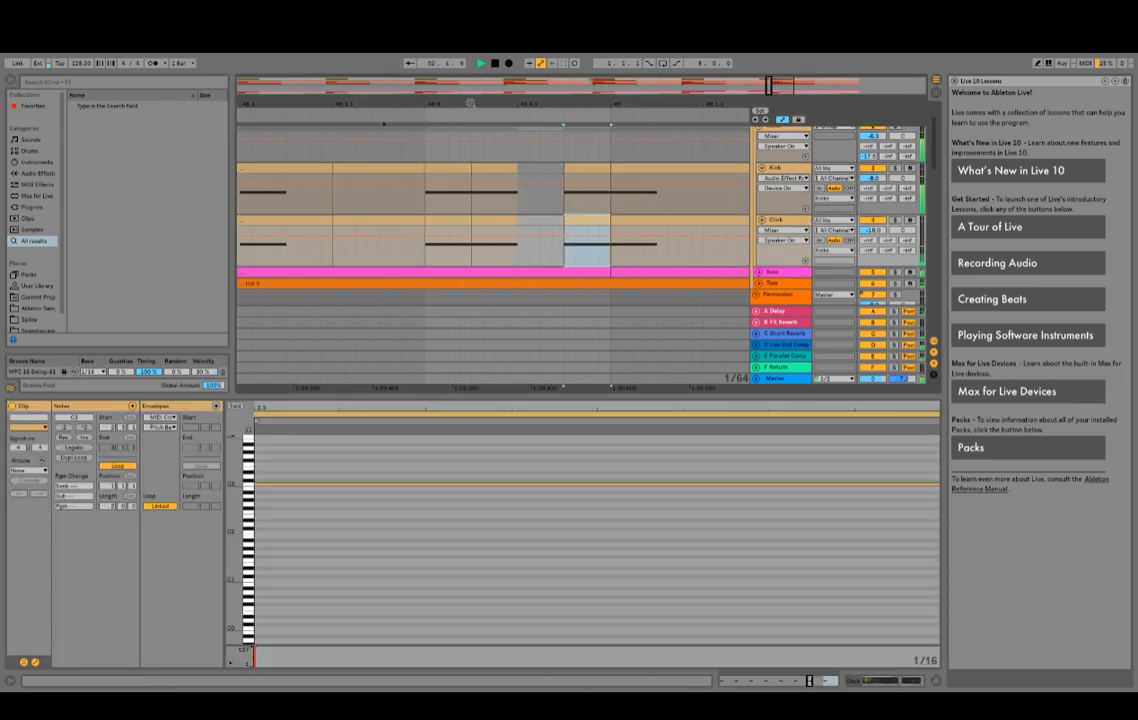
{"action": "left_click_drag", "start_coordinate": [765, 91], "coordinate": [781, 138]}
{"action": "key", "text": "space"}
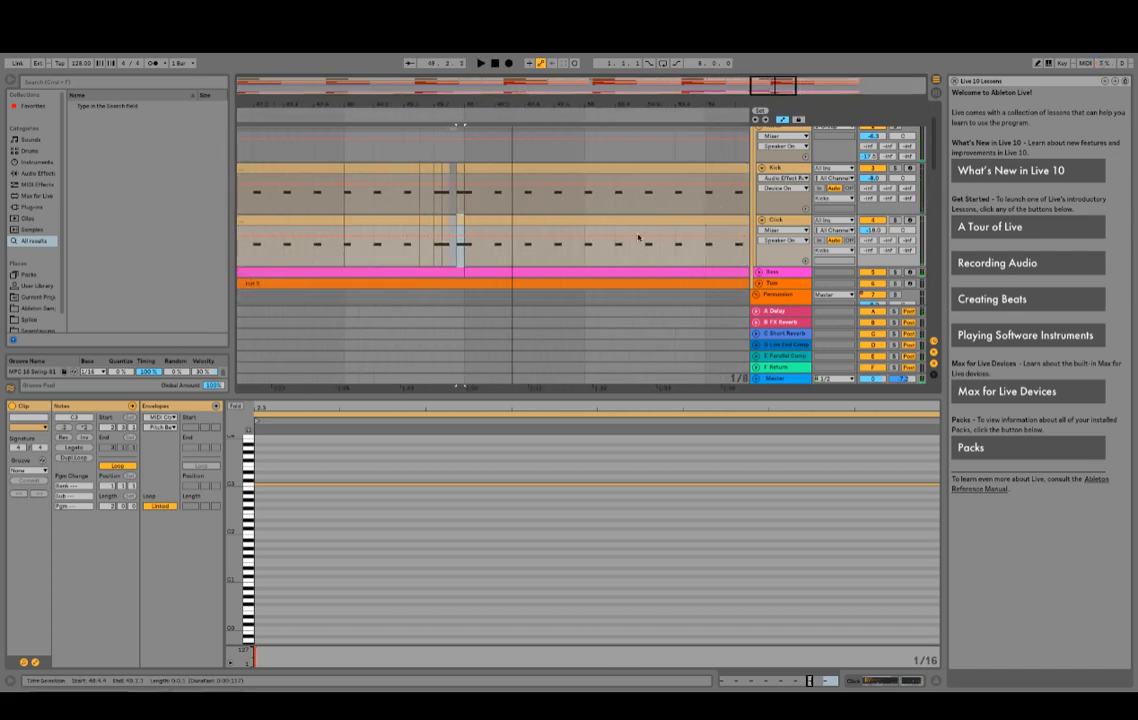
Step: Unfold the Bass track, clear its last beat before bar 49, check the Tom track and start playback before the transition
{"action": "left_click", "coordinate": [759, 274]}
{"action": "left_click_drag", "start_coordinate": [466, 285], "coordinate": [435, 282]}
{"action": "scroll", "coordinate": [508, 265], "scroll_direction": "down", "scroll_amount": 2}
{"action": "scroll", "coordinate": [443, 268], "scroll_direction": "down", "scroll_amount": 2}
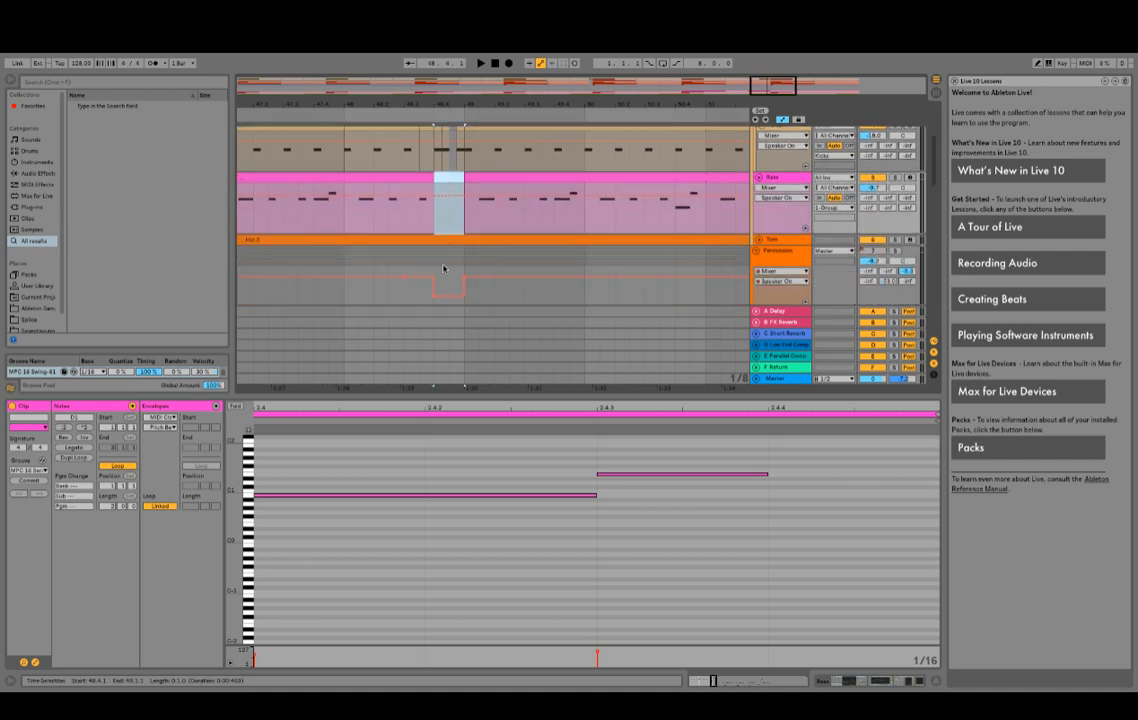
{"action": "left_click", "coordinate": [758, 241]}
{"action": "scroll", "coordinate": [490, 248], "scroll_direction": "down", "scroll_amount": 2}
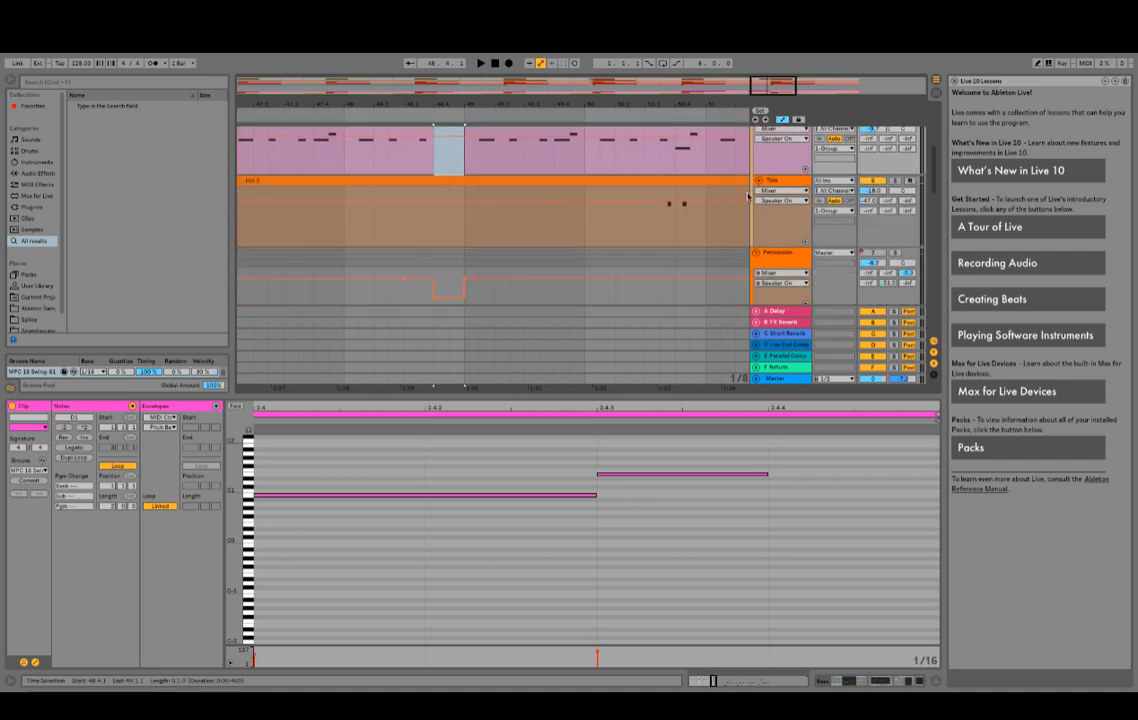
{"action": "left_click", "coordinate": [759, 181]}
{"action": "left_click", "coordinate": [331, 112]}
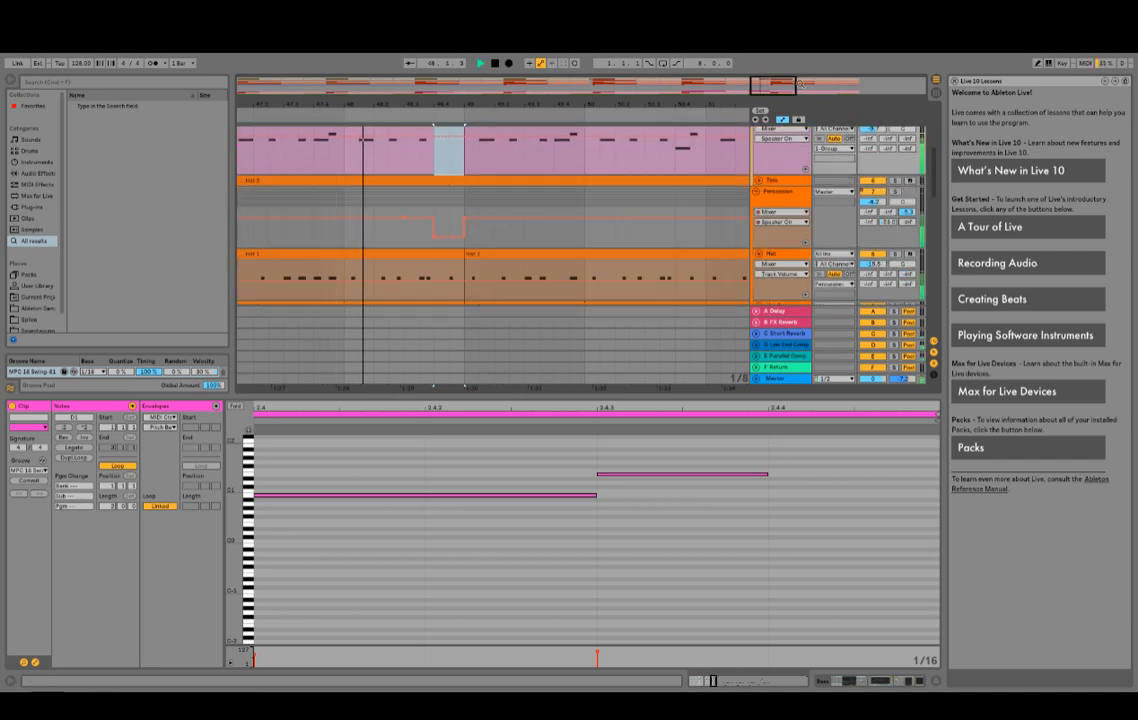
Step: Play back the transition into bar 49 and look over the whole arrangement from the drum groups to the vocal track
{"action": "left_click_drag", "start_coordinate": [331, 104], "coordinate": [331, 78]}
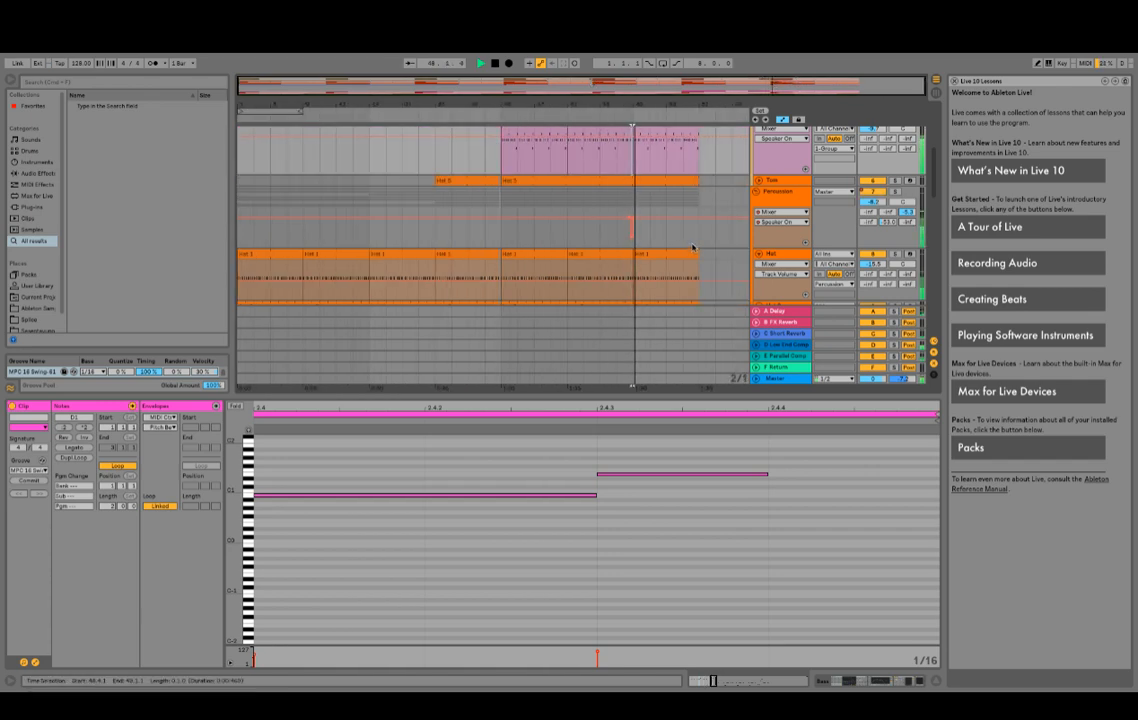
{"action": "scroll", "coordinate": [660, 280], "scroll_direction": "up", "scroll_amount": 8}
{"action": "left_click_drag", "start_coordinate": [715, 105], "coordinate": [690, 190]}
{"action": "key", "text": "space"}
{"action": "left_click_drag", "start_coordinate": [635, 112], "coordinate": [585, 146]}
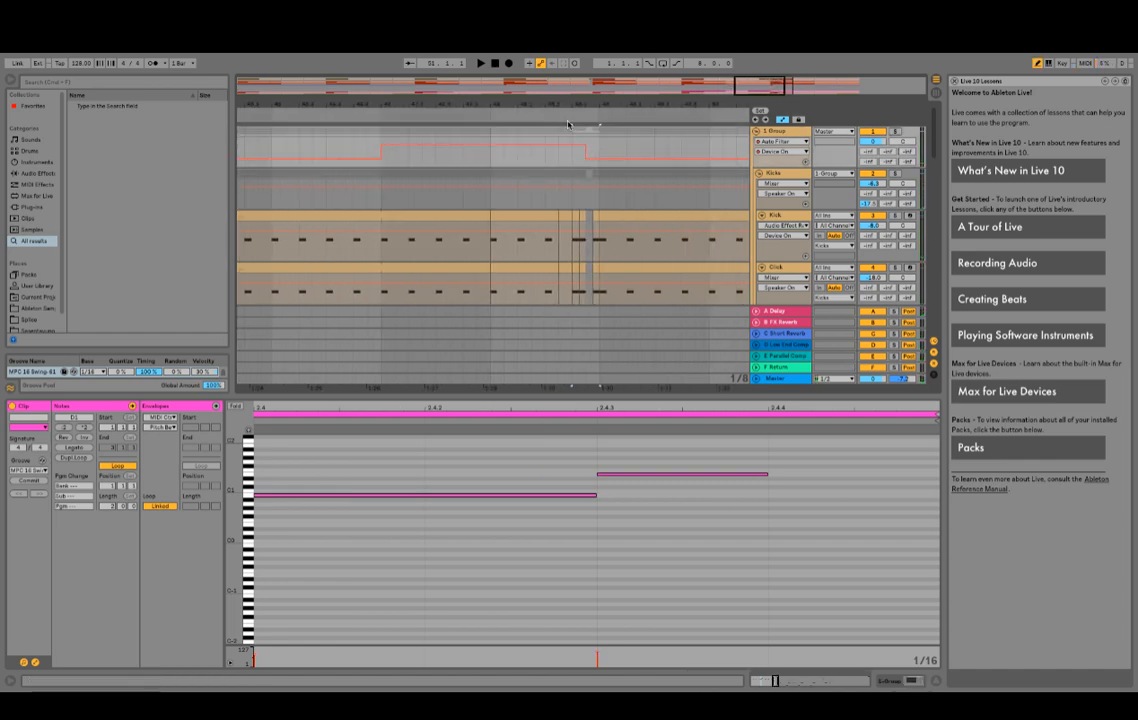
{"action": "left_click", "coordinate": [559, 112]}
{"action": "double_click", "coordinate": [764, 88]}
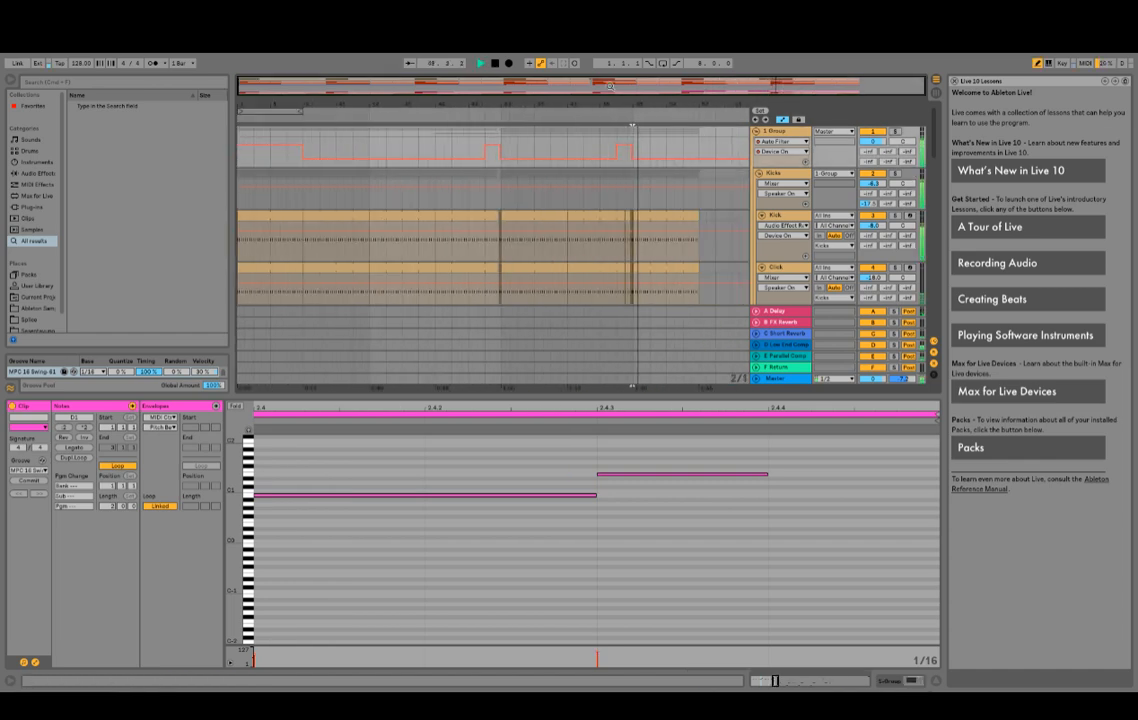
{"action": "scroll", "coordinate": [722, 236], "scroll_direction": "down", "scroll_amount": 10}
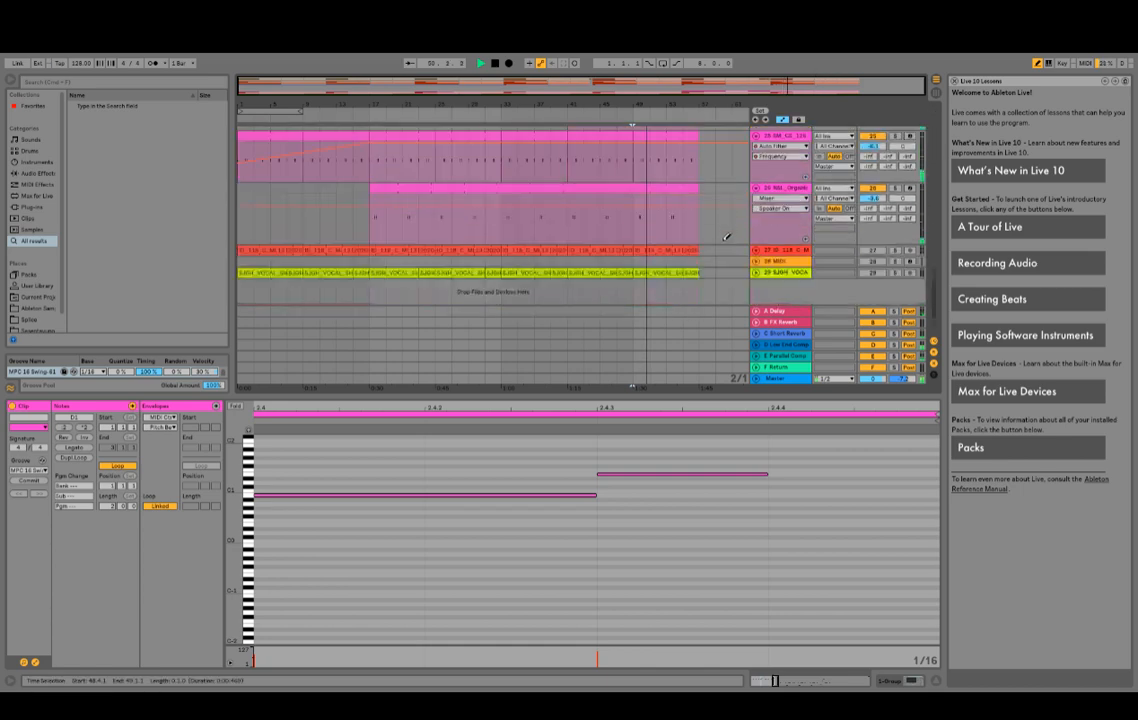
{"action": "scroll", "coordinate": [735, 235], "scroll_direction": "up", "scroll_amount": 8}
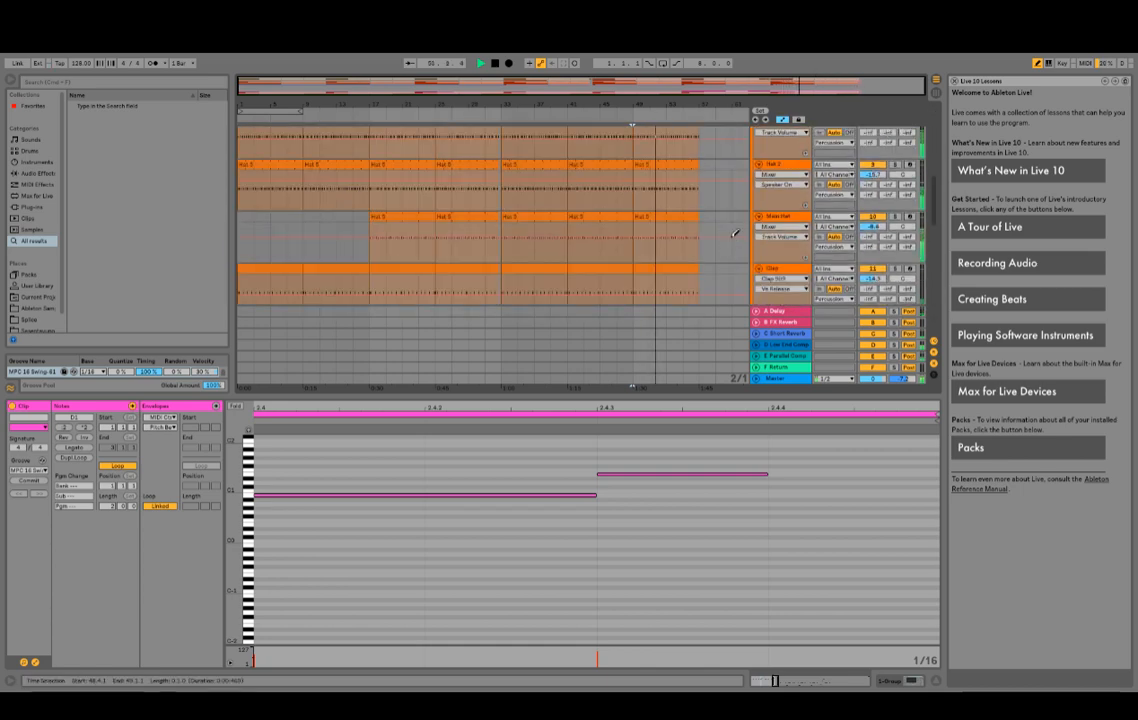
{"action": "scroll", "coordinate": [731, 245], "scroll_direction": "down", "scroll_amount": 6}
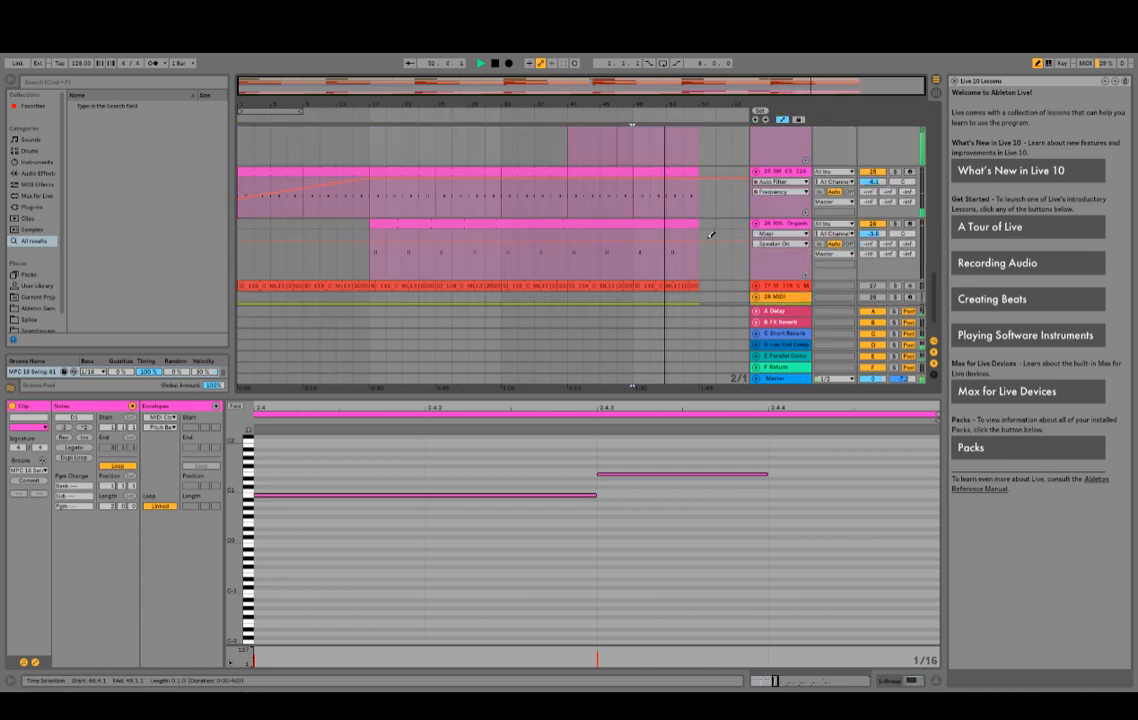
Step: Duplicate the eight-bar section from bar 49 to bar 57 across the tracks so the copy starts at bar 57
{"action": "left_click", "coordinate": [697, 260]}
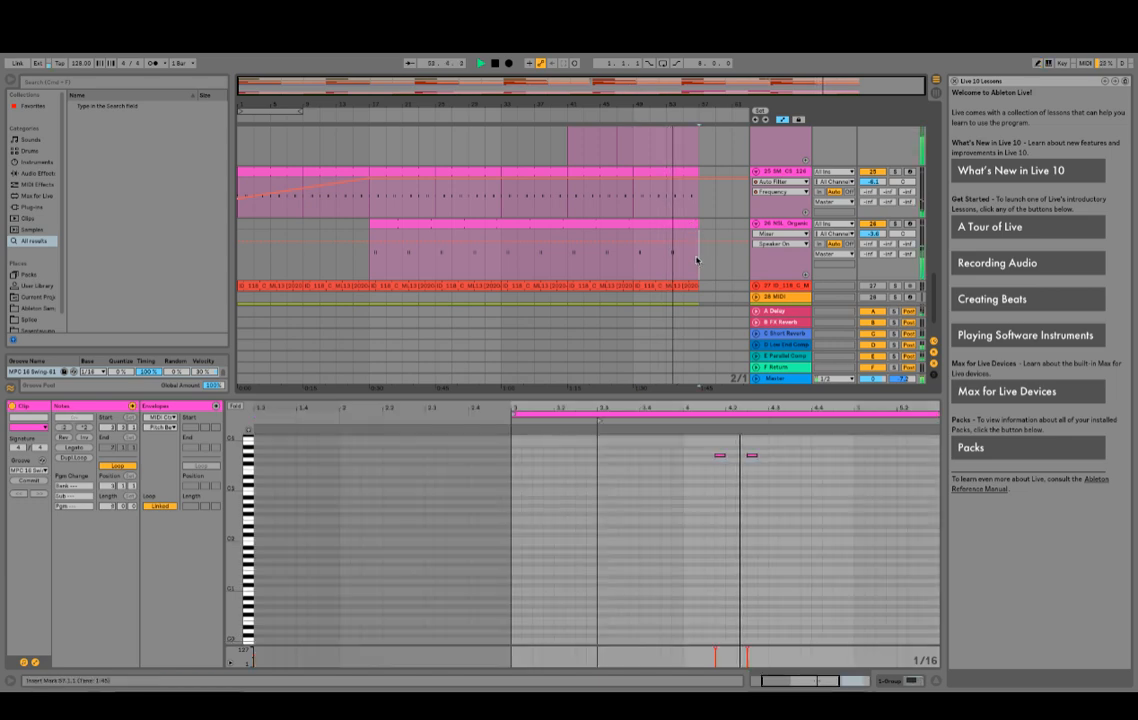
{"action": "left_click_drag", "start_coordinate": [697, 260], "coordinate": [635, 224]}
{"action": "scroll", "coordinate": [691, 249], "scroll_direction": "up", "scroll_amount": 6}
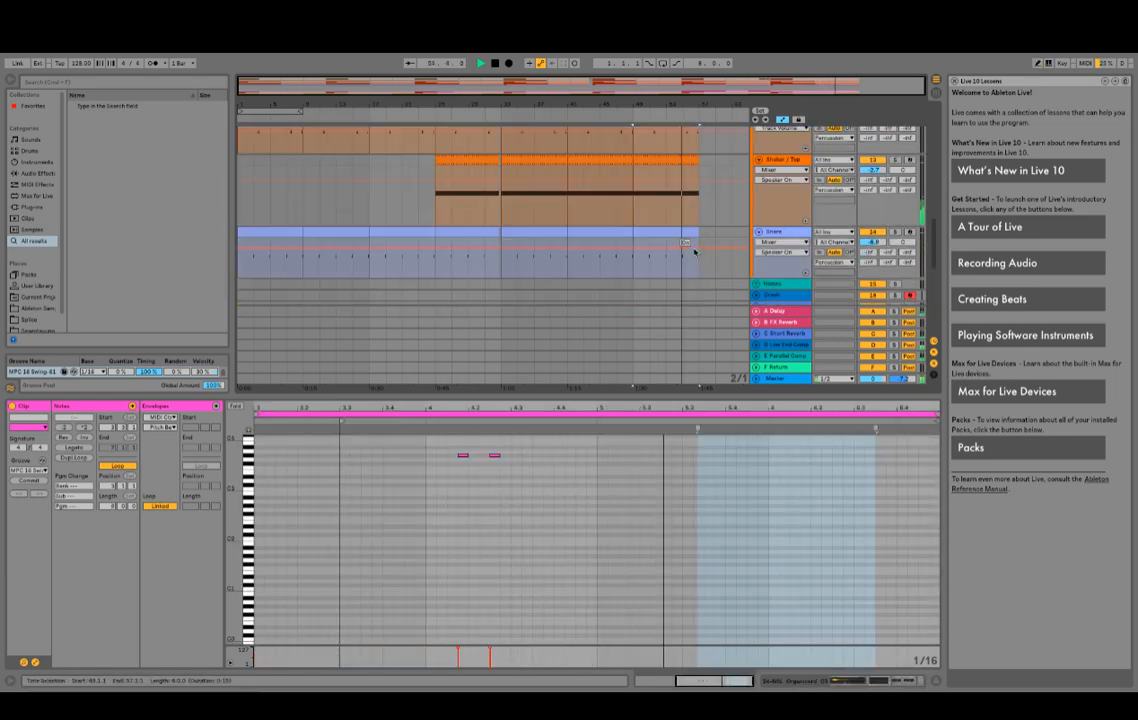
{"action": "scroll", "coordinate": [700, 255], "scroll_direction": "down", "scroll_amount": 8}
{"action": "left_click", "coordinate": [692, 277]}
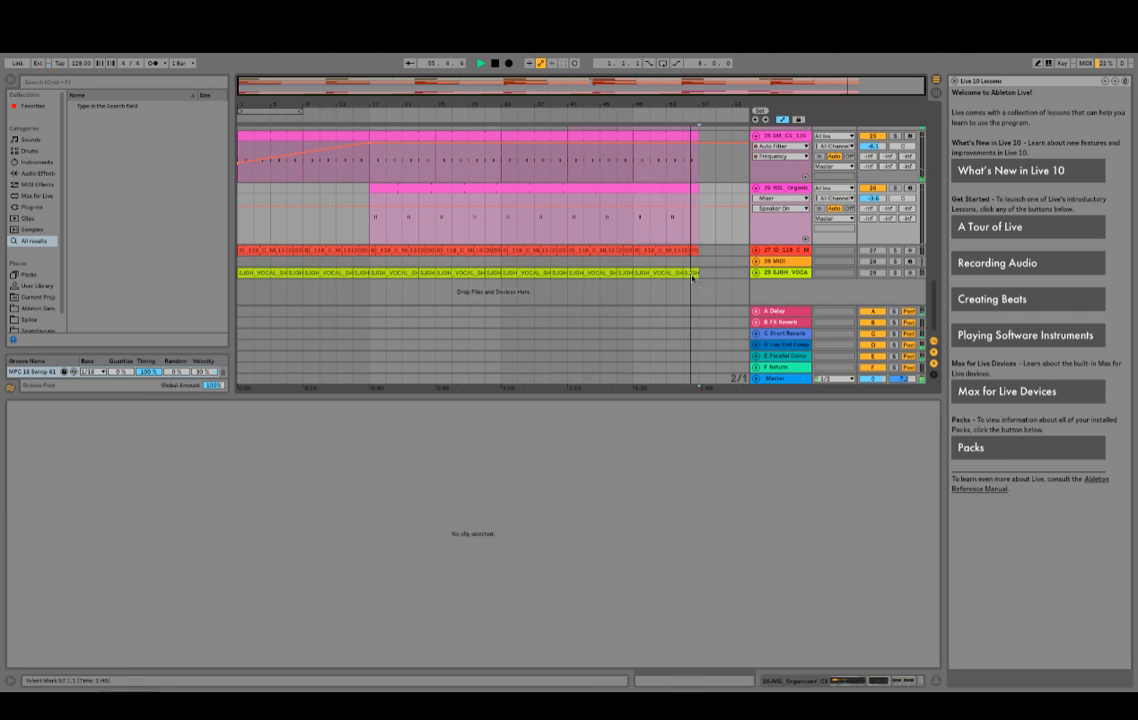
{"action": "left_click_drag", "start_coordinate": [697, 285], "coordinate": [634, 287]}
{"action": "key", "text": "super+d"}
{"action": "scroll", "coordinate": [716, 218], "scroll_direction": "up", "scroll_amount": 10}
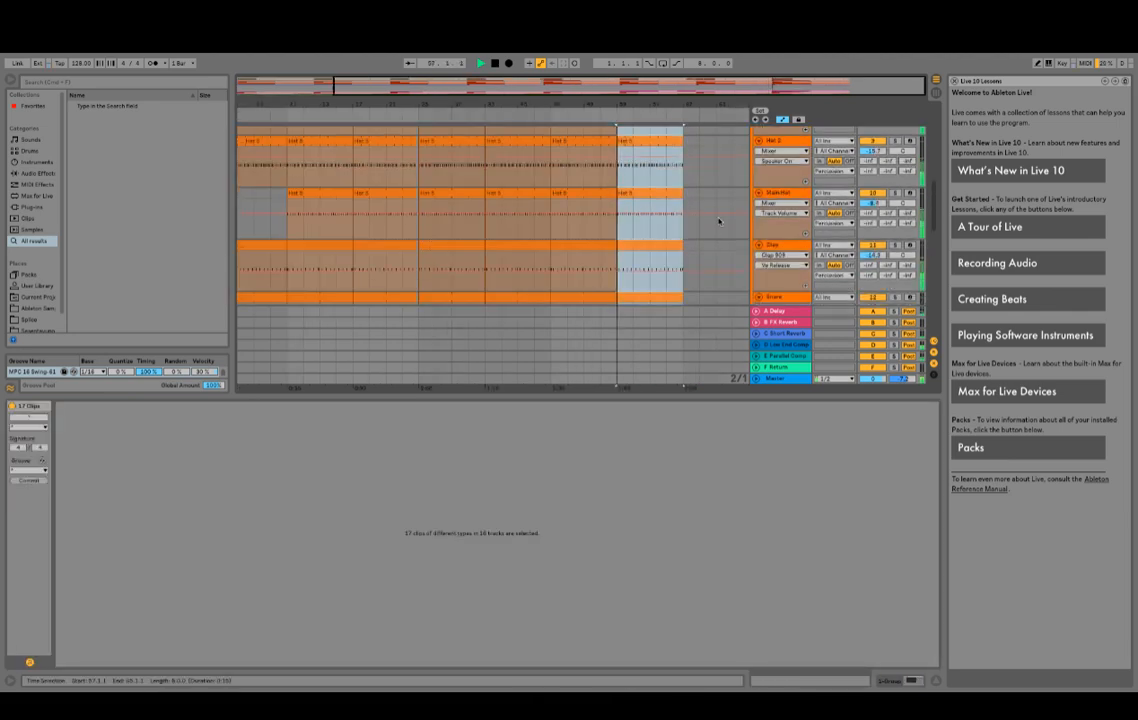
Step: Try removing the Kick and Click clips from bar 57 to bar 65, play the section and undo the removal
{"action": "scroll", "coordinate": [700, 200], "scroll_direction": "up", "scroll_amount": 6}
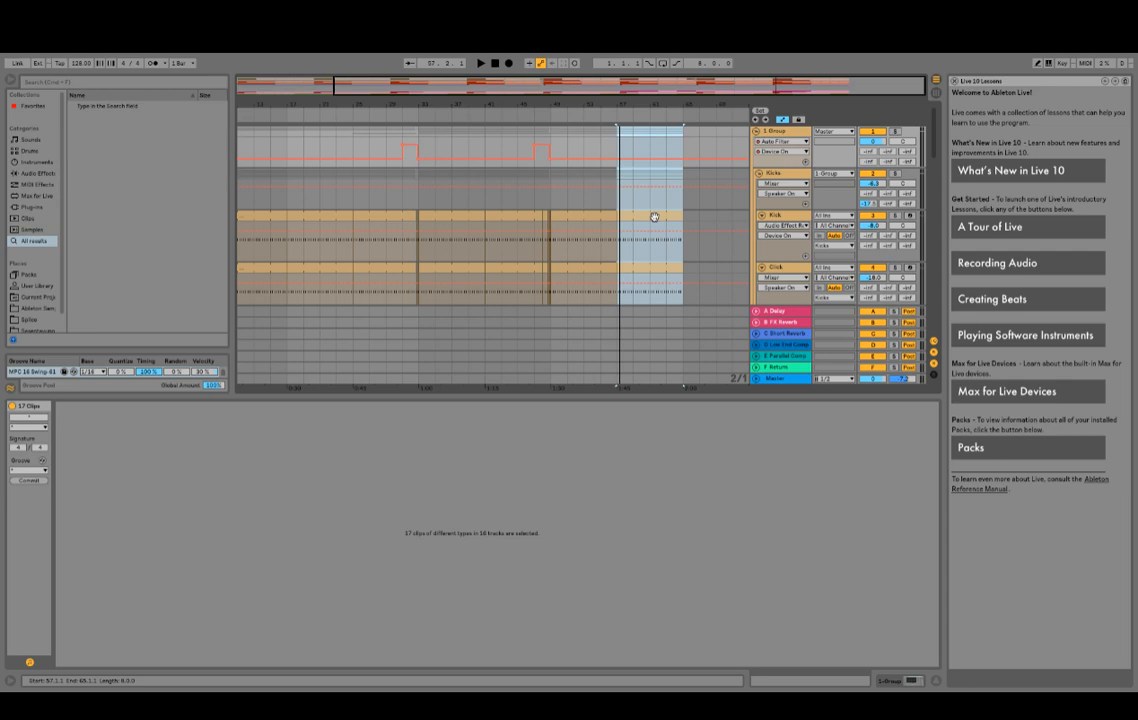
{"action": "left_click", "coordinate": [701, 228]}
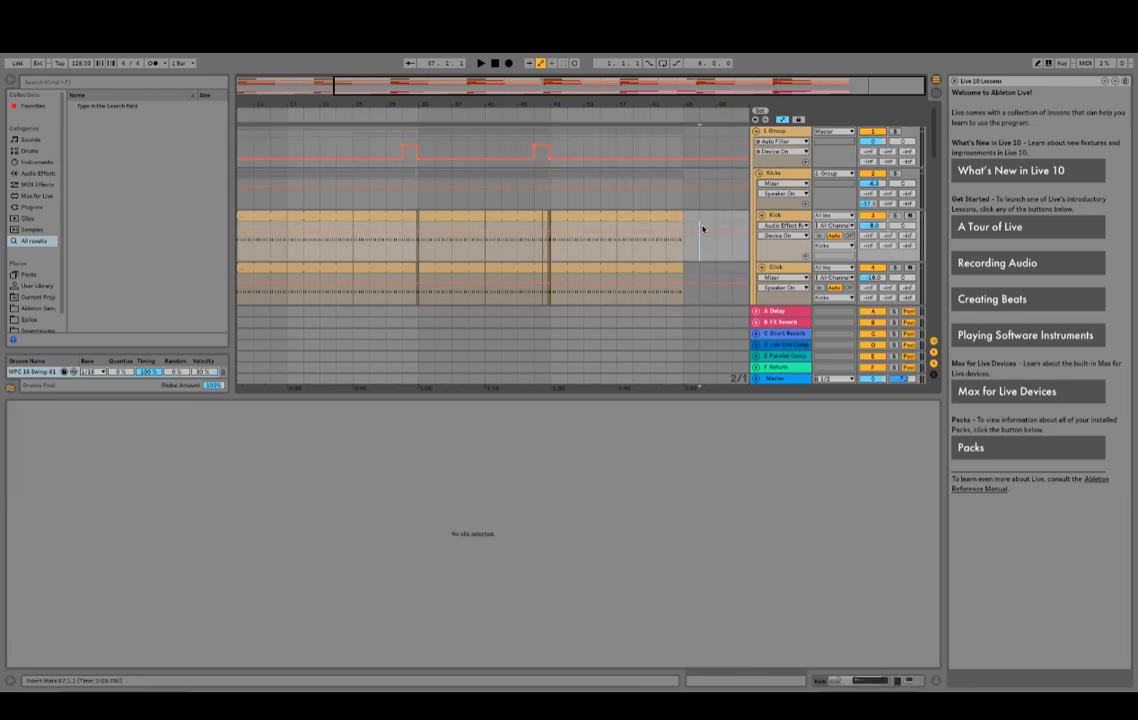
{"action": "left_click", "coordinate": [661, 216]}
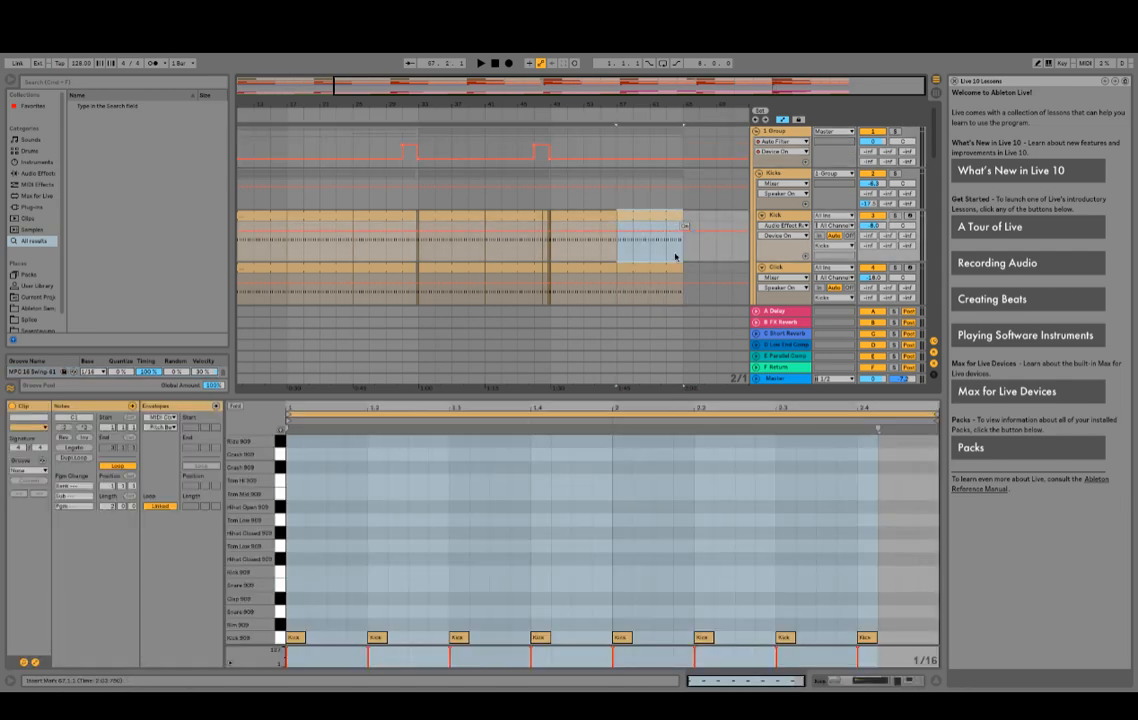
{"action": "key", "text": "Delete"}
{"action": "left_click", "coordinate": [656, 265]}
{"action": "key", "text": "Delete"}
{"action": "left_click", "coordinate": [616, 126]}
{"action": "key", "text": "super+z"}
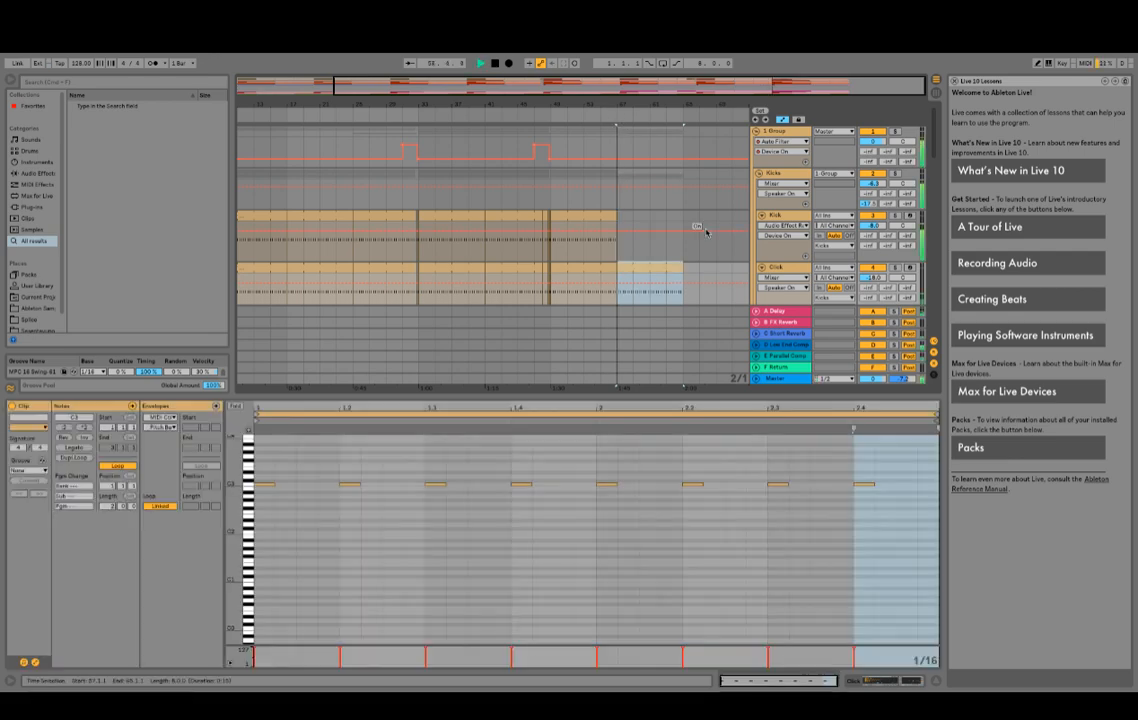
{"action": "key", "text": "super+z"}
{"action": "key", "text": "space"}
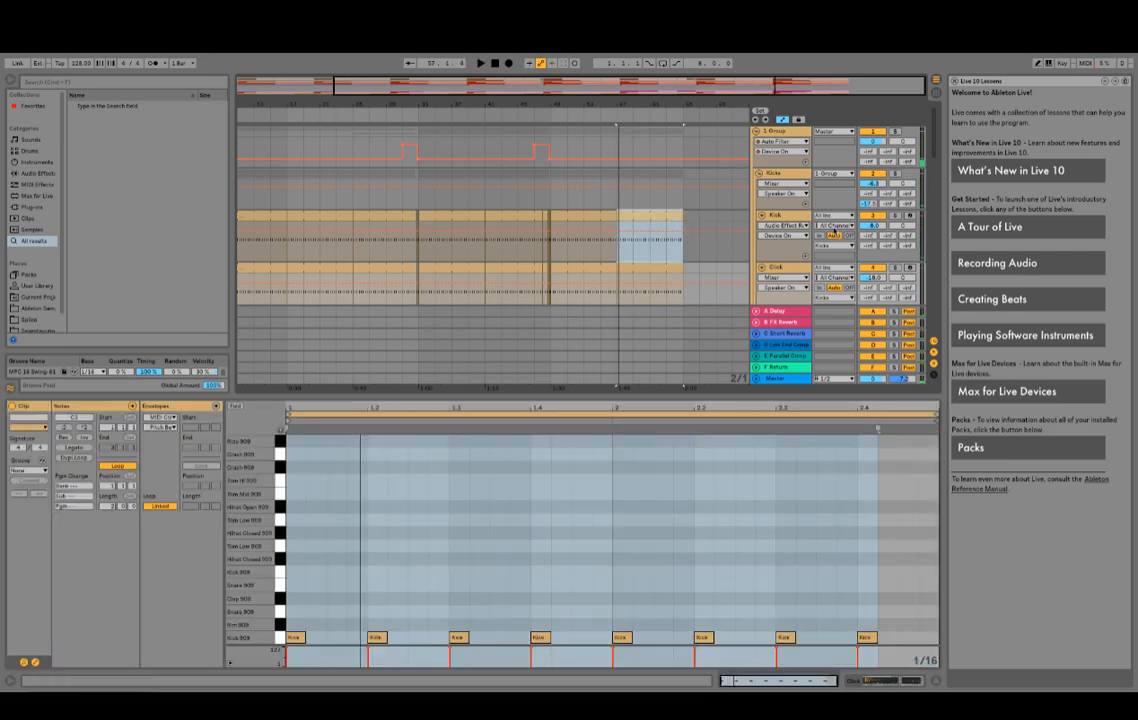
Step: Automate the Kicks group's Speaker On to off from bar 57 to bar 65 and play the section
{"action": "left_click", "coordinate": [761, 174]}
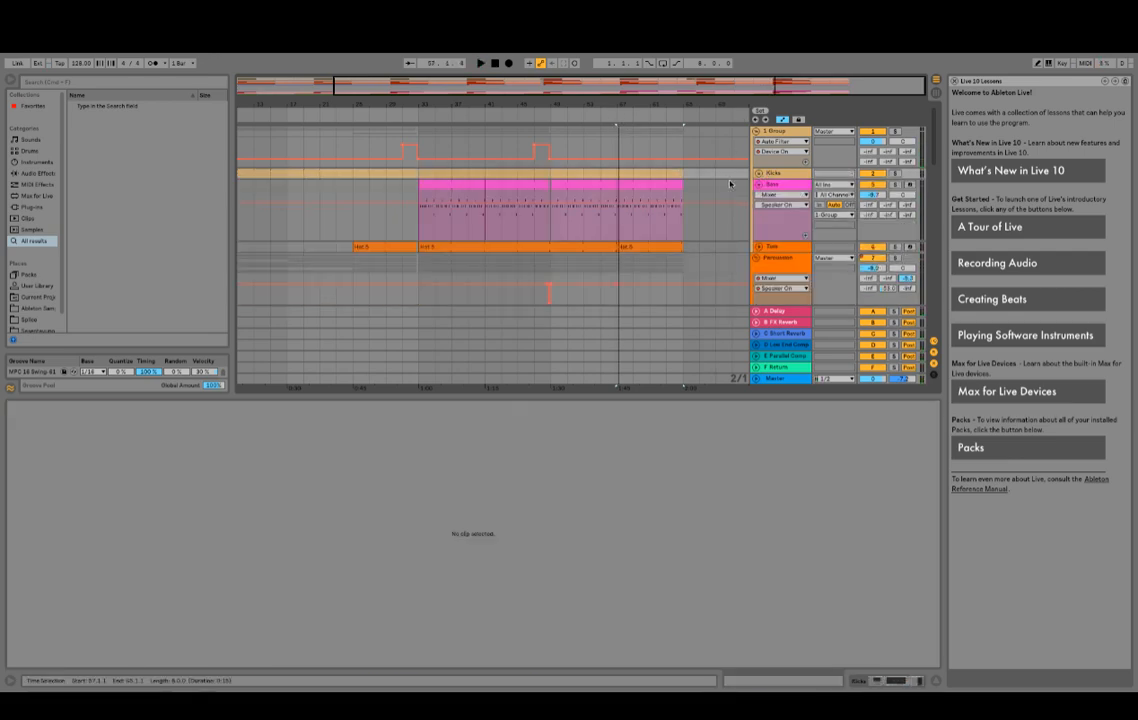
{"action": "left_click", "coordinate": [759, 174]}
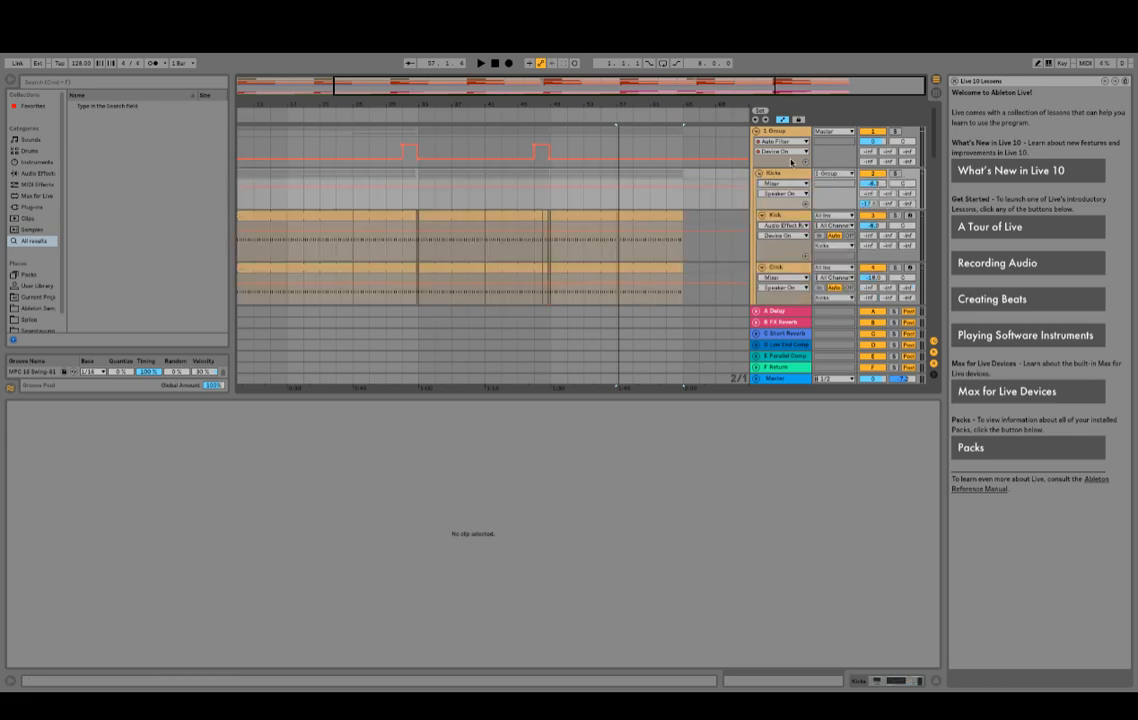
{"action": "left_click", "coordinate": [736, 191]}
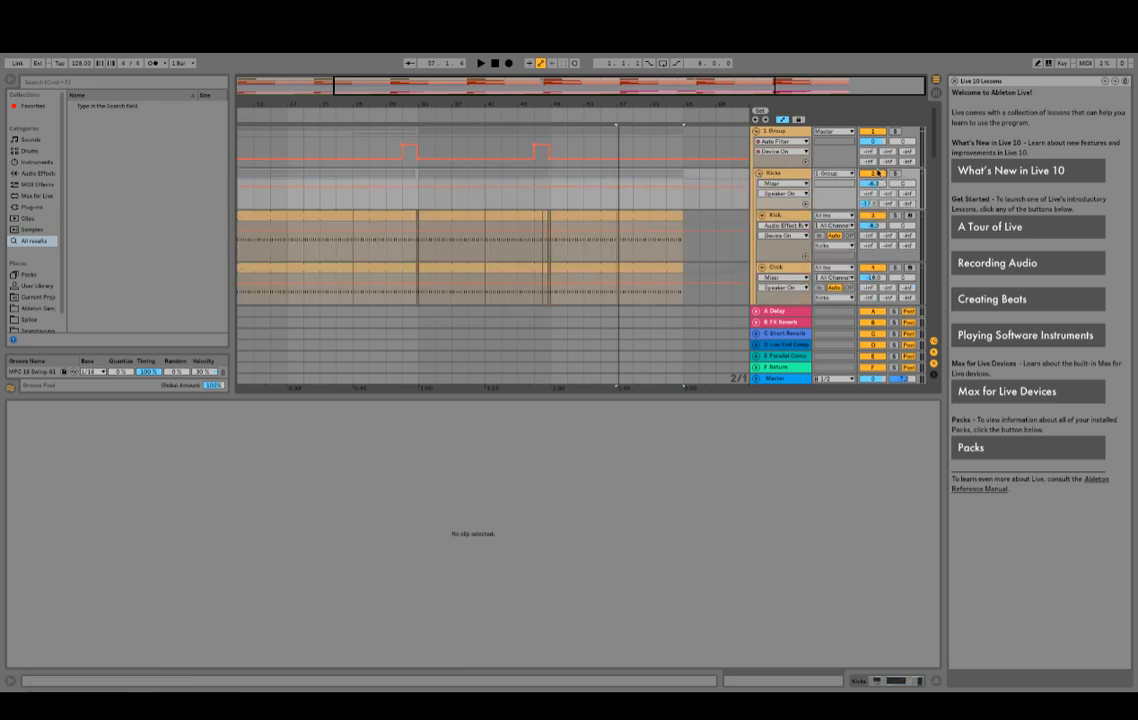
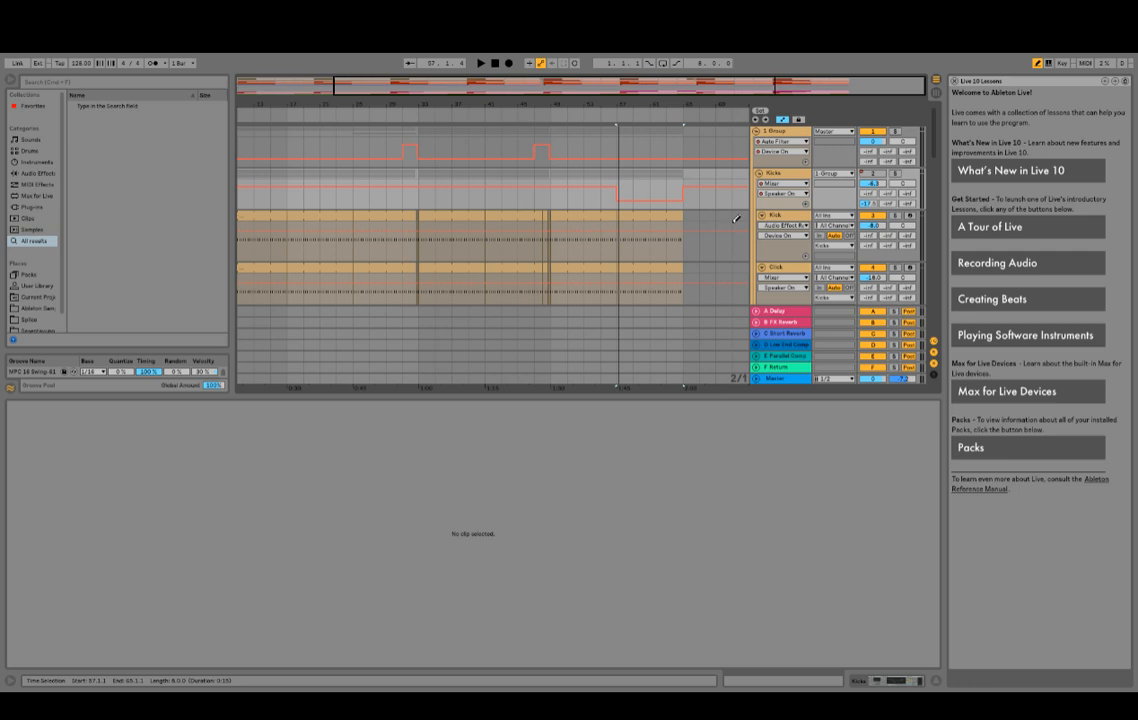
{"action": "key", "text": "space"}
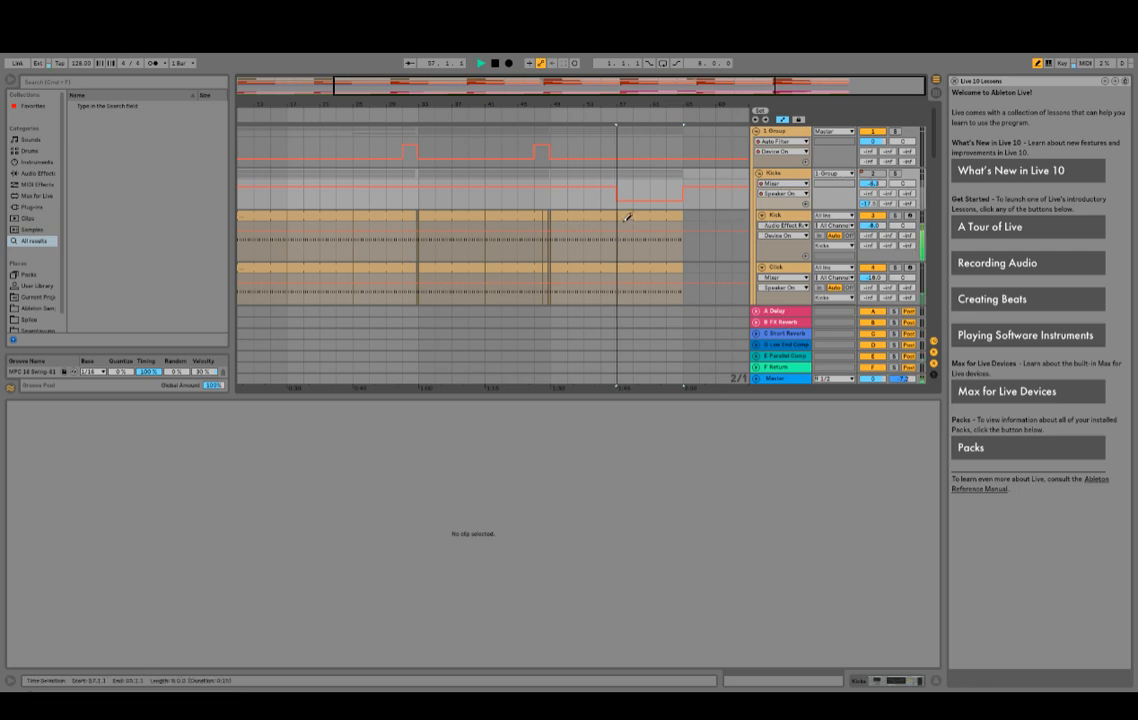
Step: Fold the three pink tracks 24, 25 and 26 during playback
{"action": "scroll", "coordinate": [634, 150], "scroll_direction": "down", "scroll_amount": 15}
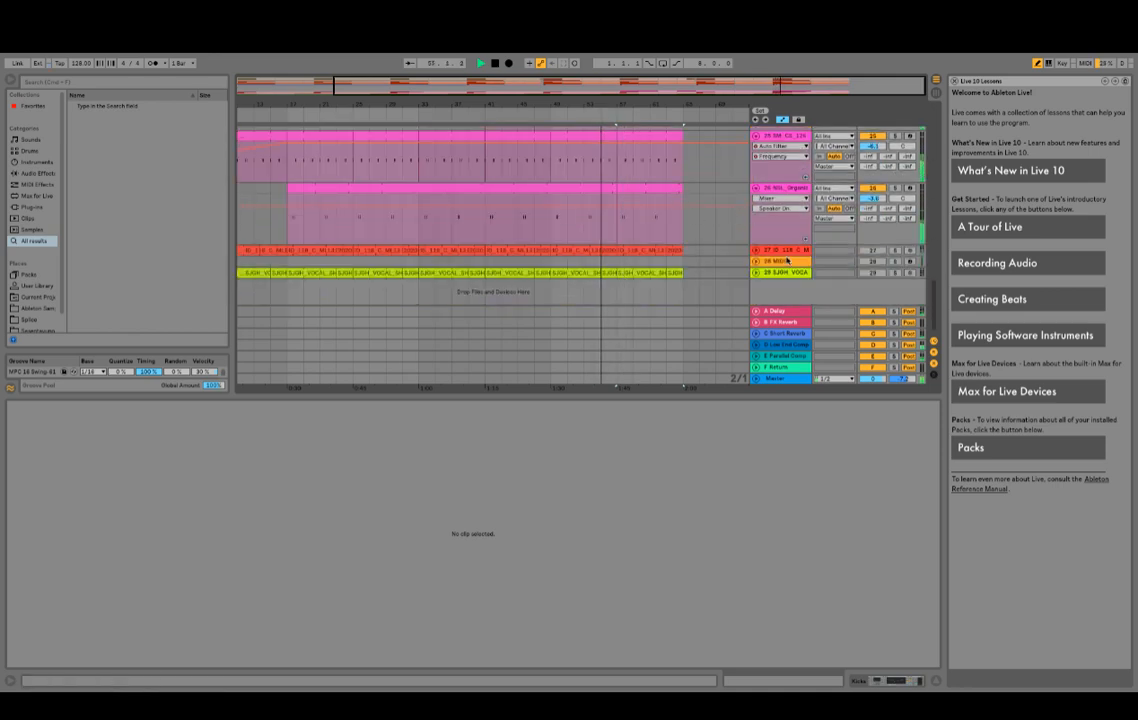
{"action": "scroll", "coordinate": [700, 200], "scroll_direction": "up", "scroll_amount": 5}
{"action": "left_click", "coordinate": [756, 198]}
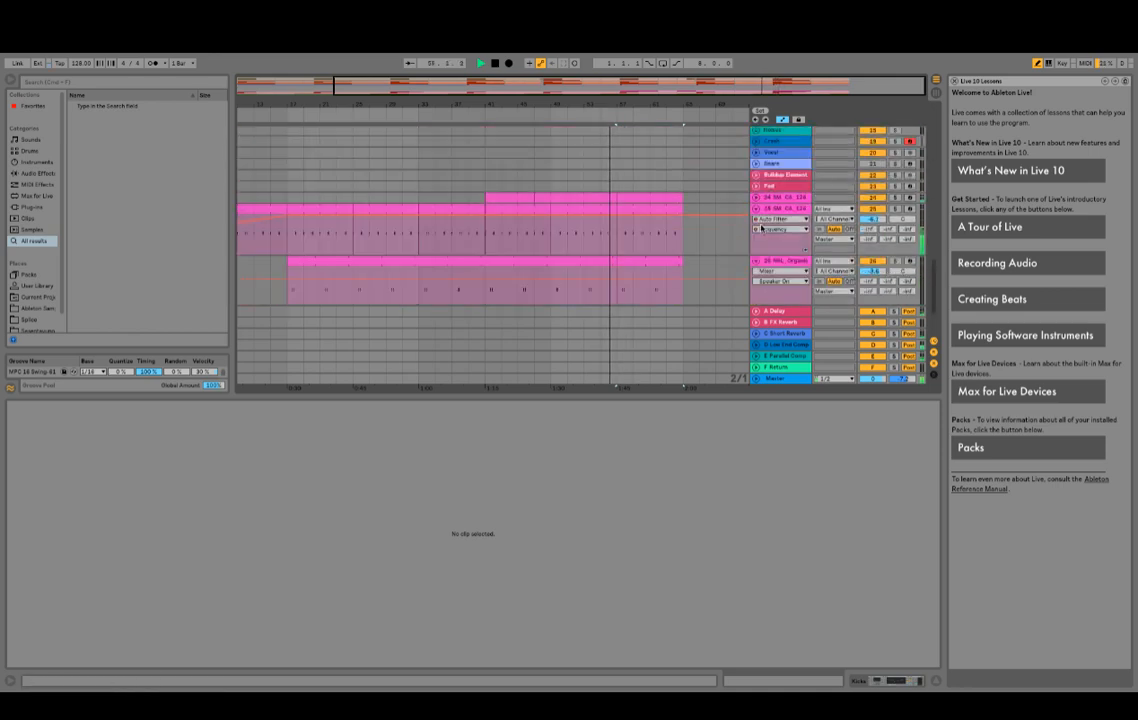
{"action": "left_click", "coordinate": [756, 208]}
{"action": "left_click", "coordinate": [756, 219]}
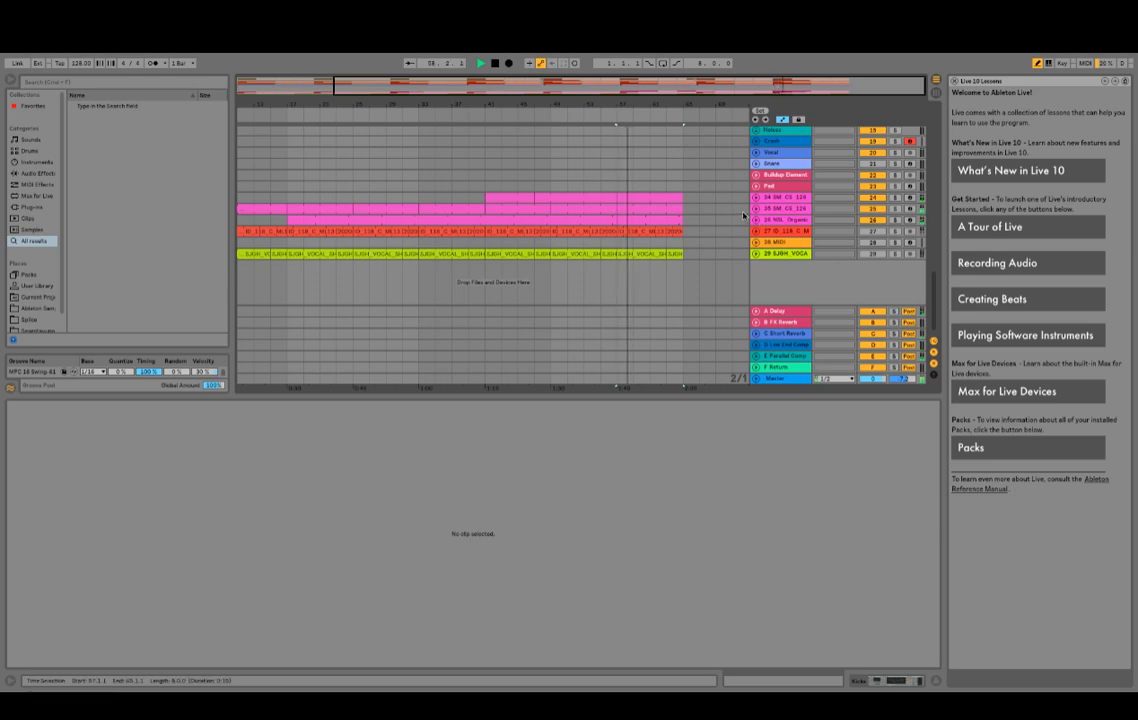
Step: Duplicate the eight-bar section from bar 57 to bar 65 across the tracks so the copy starts at bar 65
{"action": "scroll", "coordinate": [758, 225], "scroll_direction": "up", "scroll_amount": 5}
{"action": "scroll", "coordinate": [758, 228], "scroll_direction": "down", "scroll_amount": 5}
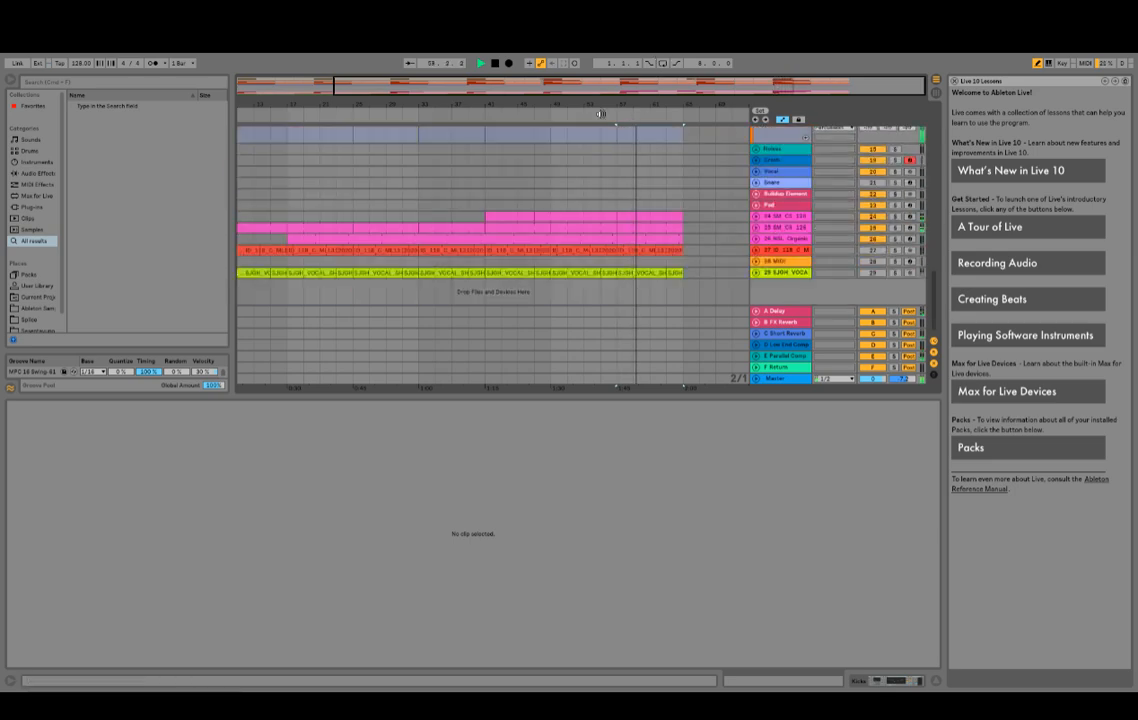
{"action": "left_click", "coordinate": [683, 274], "text": "shift"}
{"action": "scroll", "coordinate": [693, 251], "scroll_direction": "up", "scroll_amount": 10}
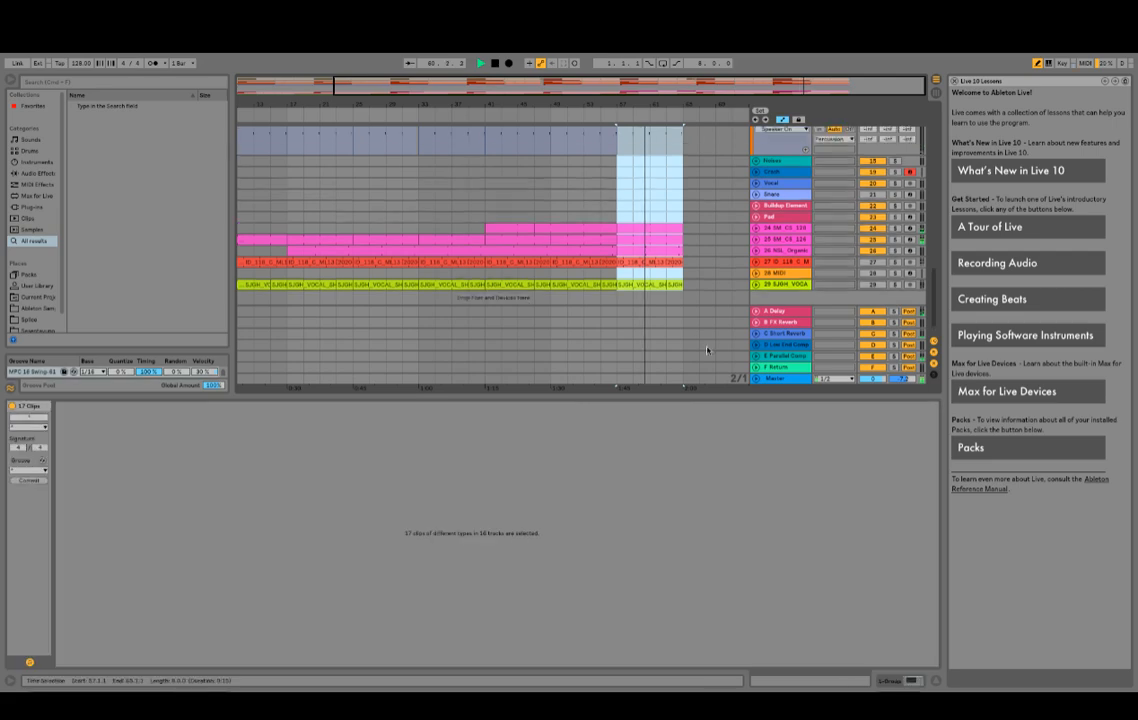
{"action": "key", "text": "space"}
{"action": "scroll", "coordinate": [772, 222], "scroll_direction": "down", "scroll_amount": 4}
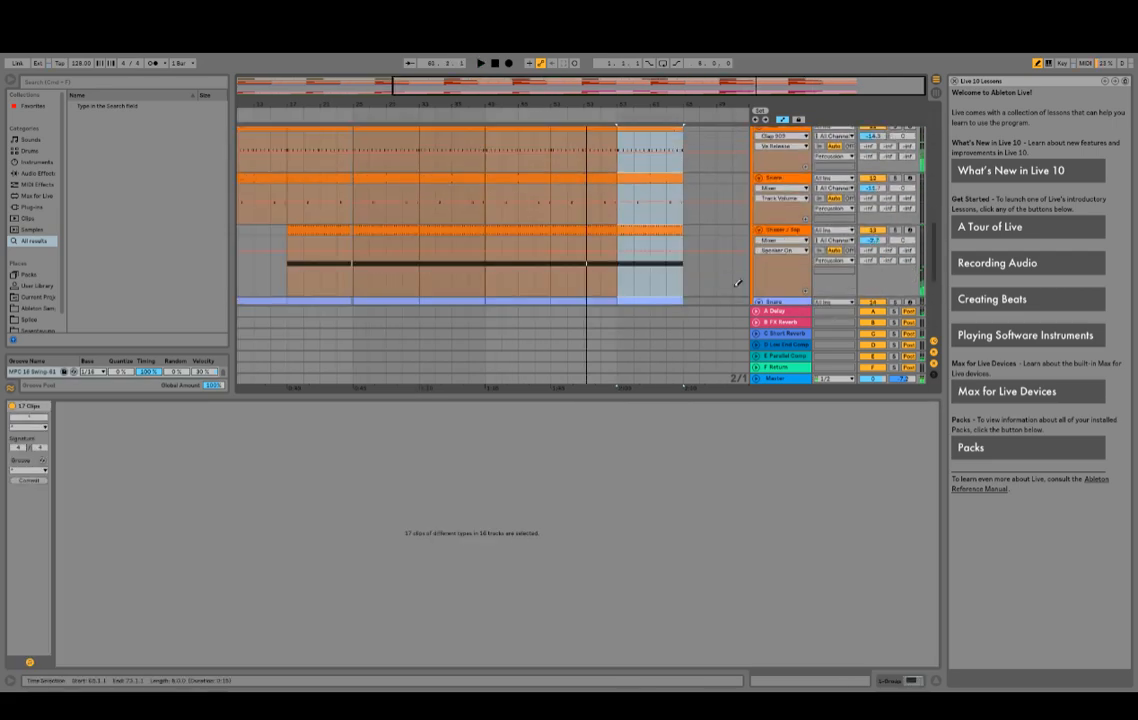
Step: Fold the Percussion group and 1-Group so the arrangement from bar 1 can be seen compactly
{"action": "scroll", "coordinate": [772, 222], "scroll_direction": "down", "scroll_amount": 3}
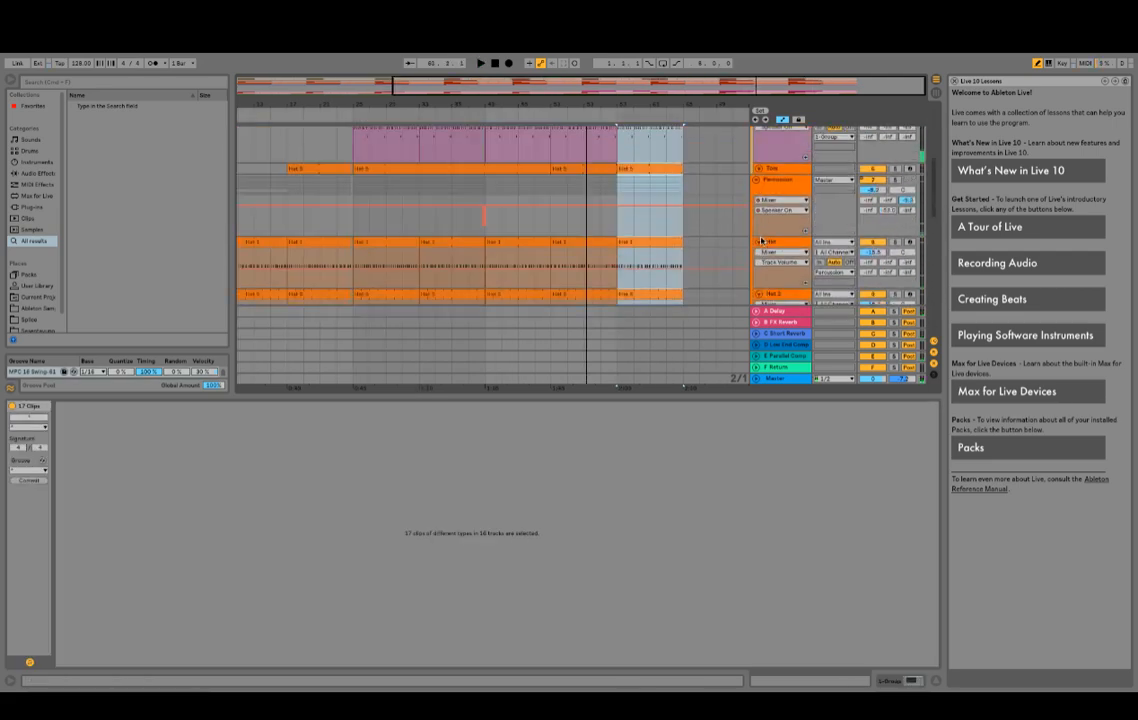
{"action": "left_click", "coordinate": [756, 181]}
{"action": "scroll", "coordinate": [760, 204], "scroll_direction": "up", "scroll_amount": 7}
{"action": "left_click", "coordinate": [756, 131]}
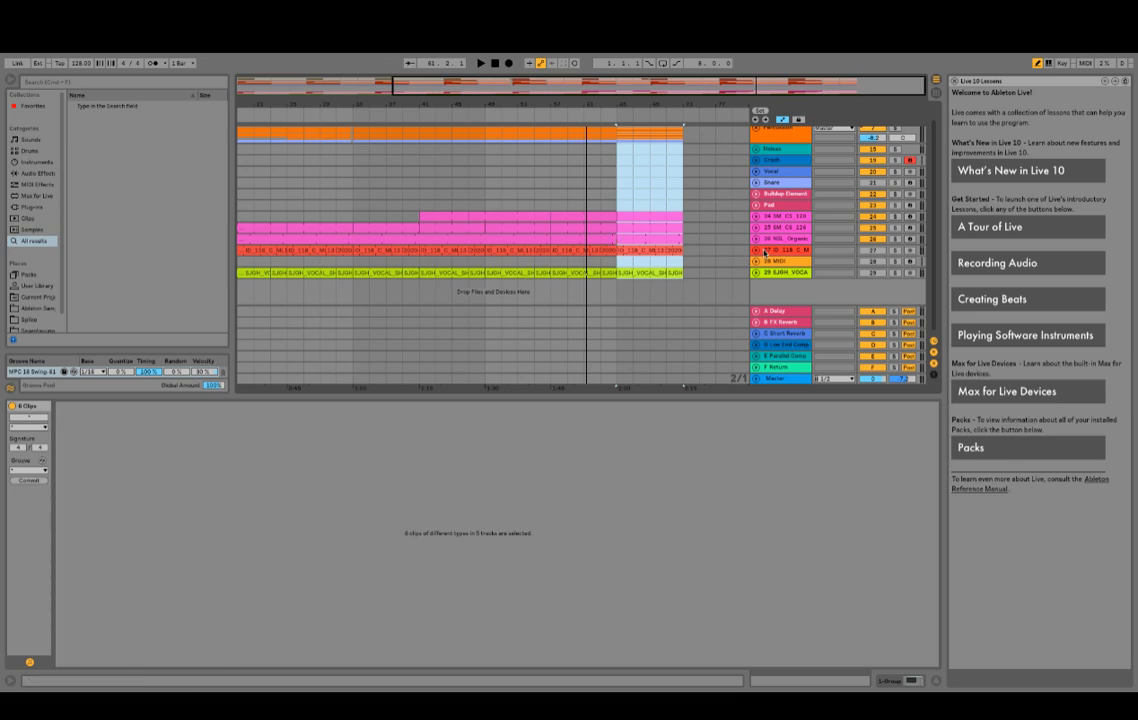
{"action": "left_click_drag", "start_coordinate": [673, 97], "coordinate": [673, 72]}
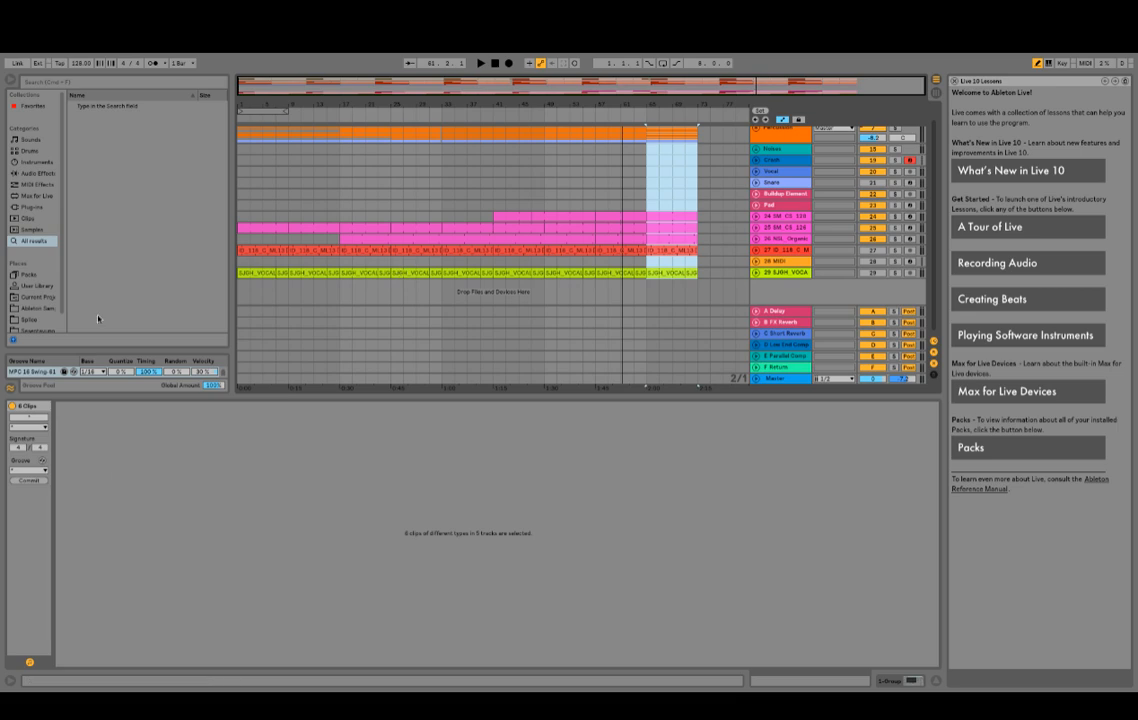
Step: Open the Ableton samples folder in the browser, collapse its Drum Loops folder and play the arrangement from bar 57
{"action": "left_click", "coordinate": [44, 309]}
{"action": "key", "text": "space"}
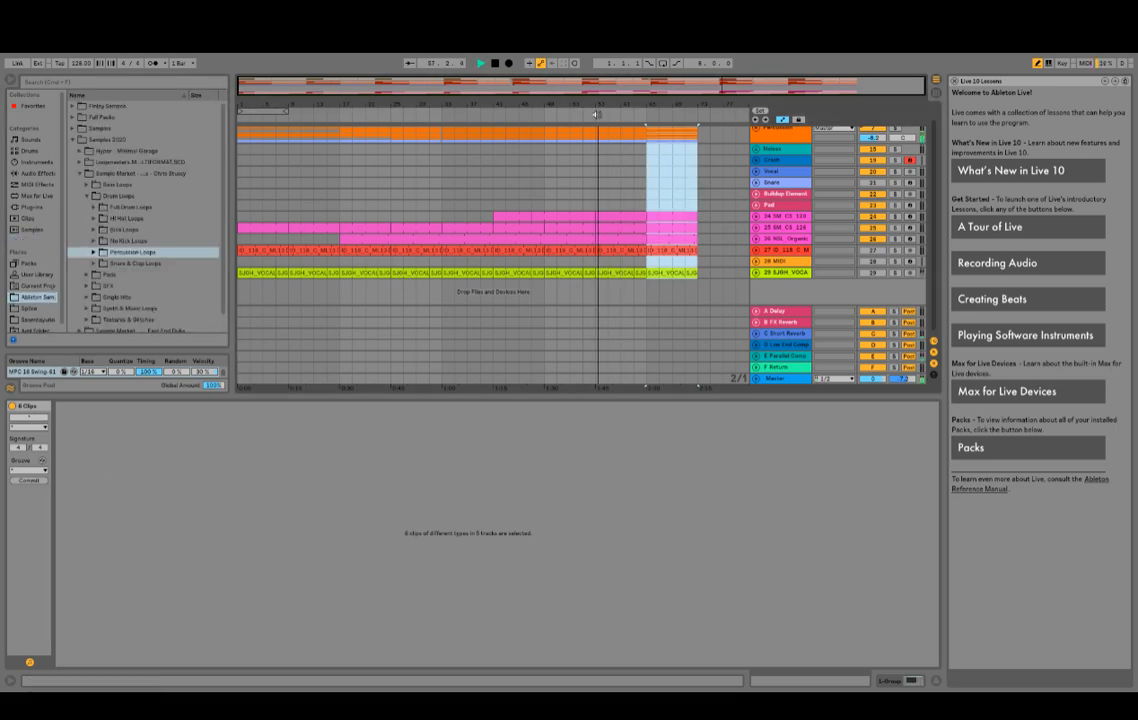
{"action": "left_click", "coordinate": [596, 202]}
{"action": "key", "text": "space"}
{"action": "key", "text": "space"}
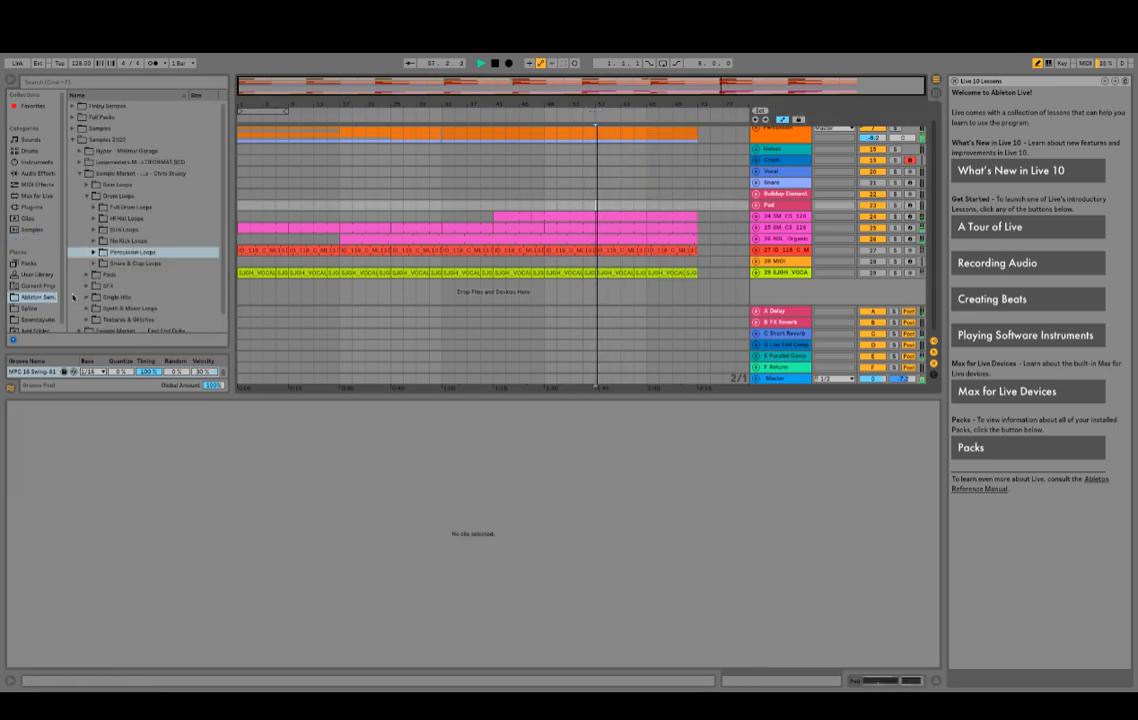
{"action": "left_click", "coordinate": [88, 196]}
{"action": "scroll", "coordinate": [635, 206], "scroll_direction": "up", "scroll_amount": 1}
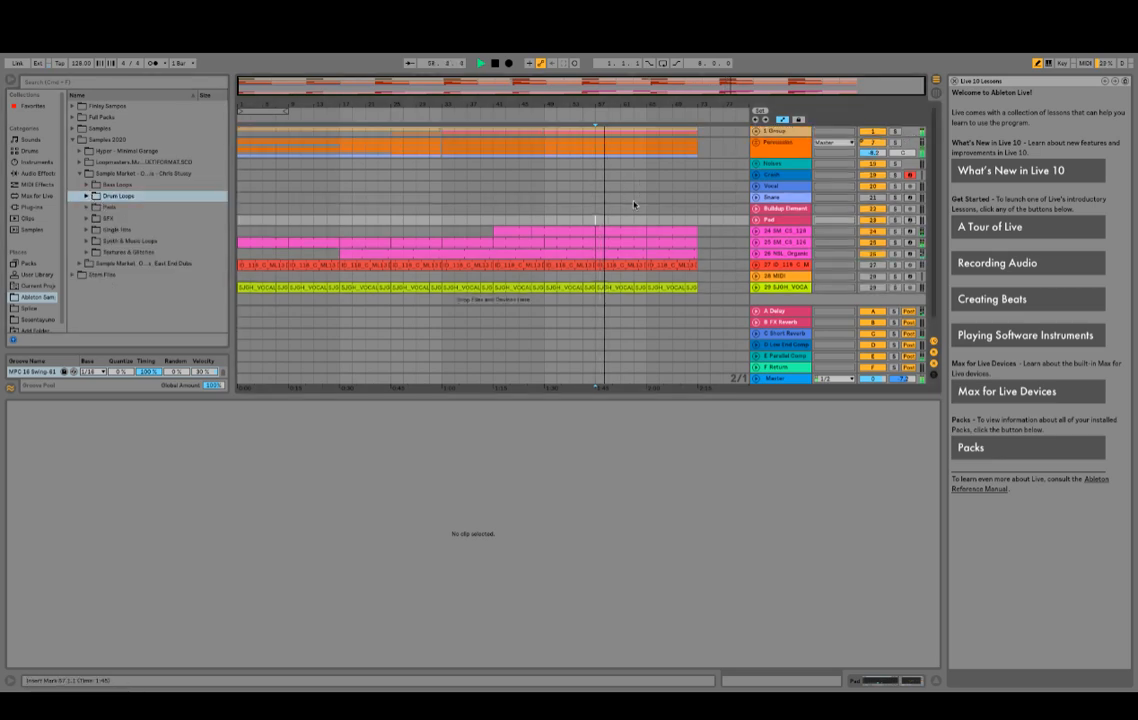
Step: Unfold 1-Group and duplicate the section from bar 57 to bar 73 across the tracks so the copy starts at bar 73
{"action": "left_click", "coordinate": [756, 131]}
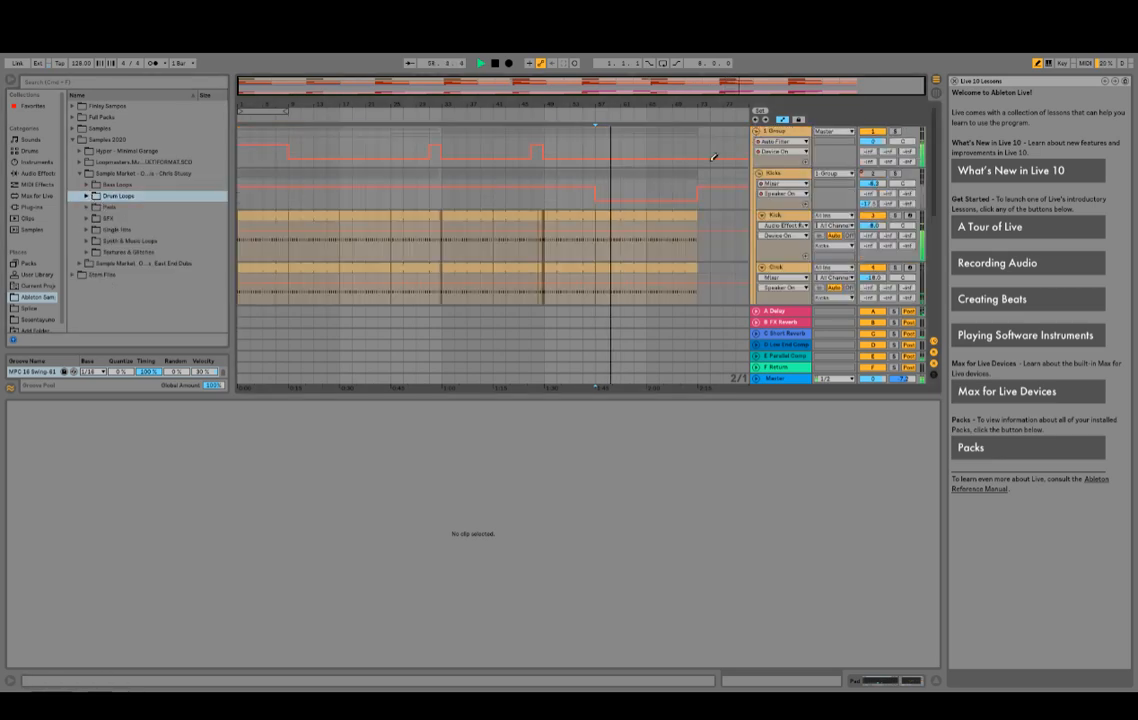
{"action": "scroll", "coordinate": [638, 186], "scroll_direction": "down", "scroll_amount": 1}
{"action": "scroll", "coordinate": [638, 187], "scroll_direction": "up", "scroll_amount": 1}
{"action": "scroll", "coordinate": [713, 248], "scroll_direction": "down", "scroll_amount": 10}
{"action": "key", "text": "b"}
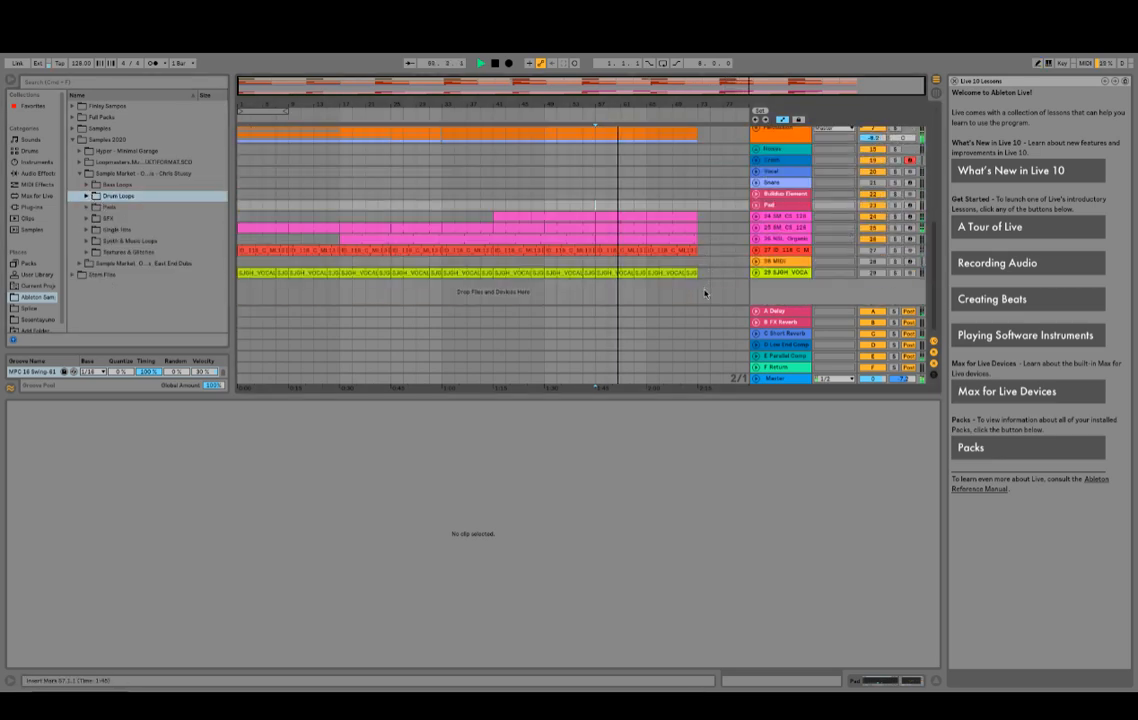
{"action": "mouse_move", "coordinate": [705, 273]}
{"action": "left_mouse_down"}
{"action": "mouse_move", "coordinate": [631, 56]}
{"action": "mouse_move", "coordinate": [598, 58]}
{"action": "left_mouse_up"}
{"action": "scroll", "coordinate": [655, 173], "scroll_direction": "up", "scroll_amount": 10}
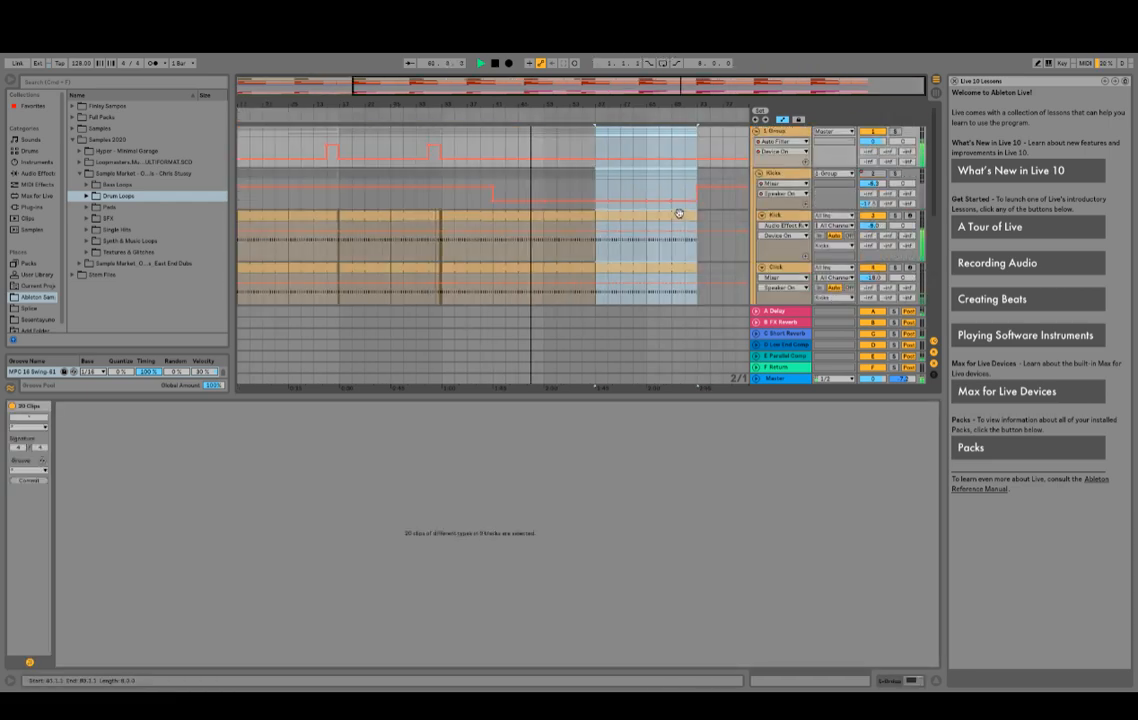
Step: Draw the Kicks group's Speaker On back on from bar 73 to bar 89 and 1-Group's Auto Filter on from bar 65 to bar 73
{"action": "key", "text": "b"}
{"action": "left_click", "coordinate": [608, 189]}
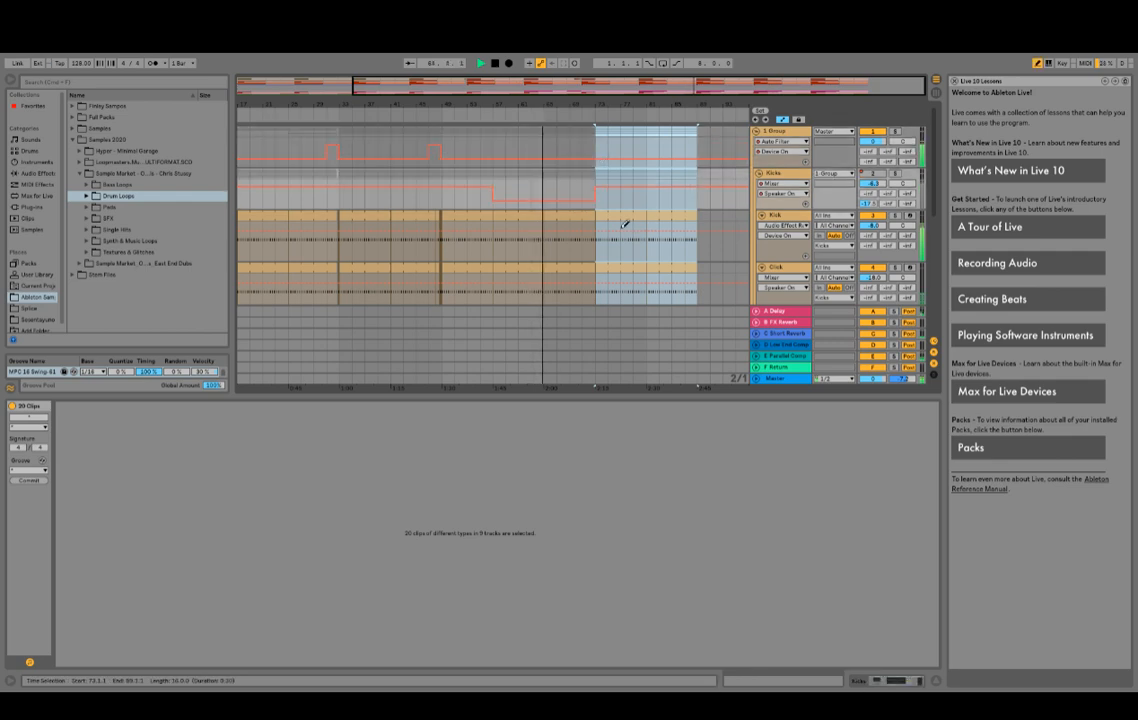
{"action": "scroll", "coordinate": [591, 216], "scroll_direction": "down", "scroll_amount": 10}
{"action": "scroll", "coordinate": [592, 216], "scroll_direction": "up", "scroll_amount": 5}
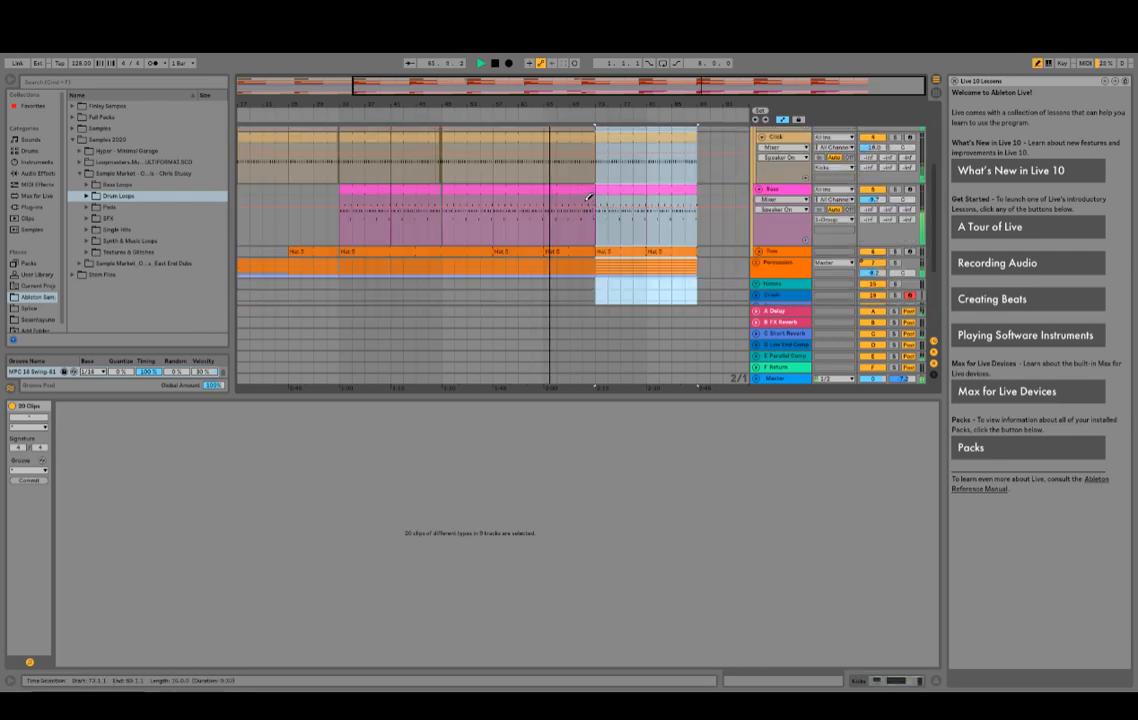
{"action": "scroll", "coordinate": [591, 198], "scroll_direction": "up", "scroll_amount": 6}
{"action": "left_click", "coordinate": [560, 147]}
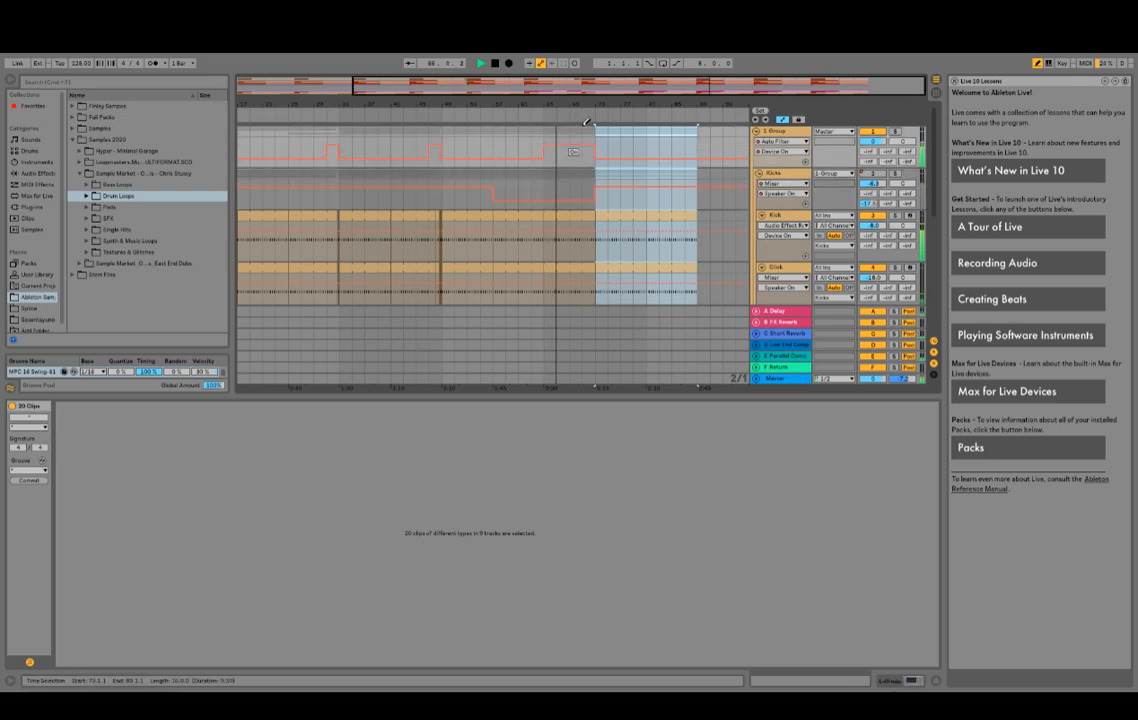
Step: Clear the Bass, Tom and Percussion clips from bar 71 to bar 73
{"action": "scroll", "coordinate": [609, 160], "scroll_direction": "down", "scroll_amount": 6}
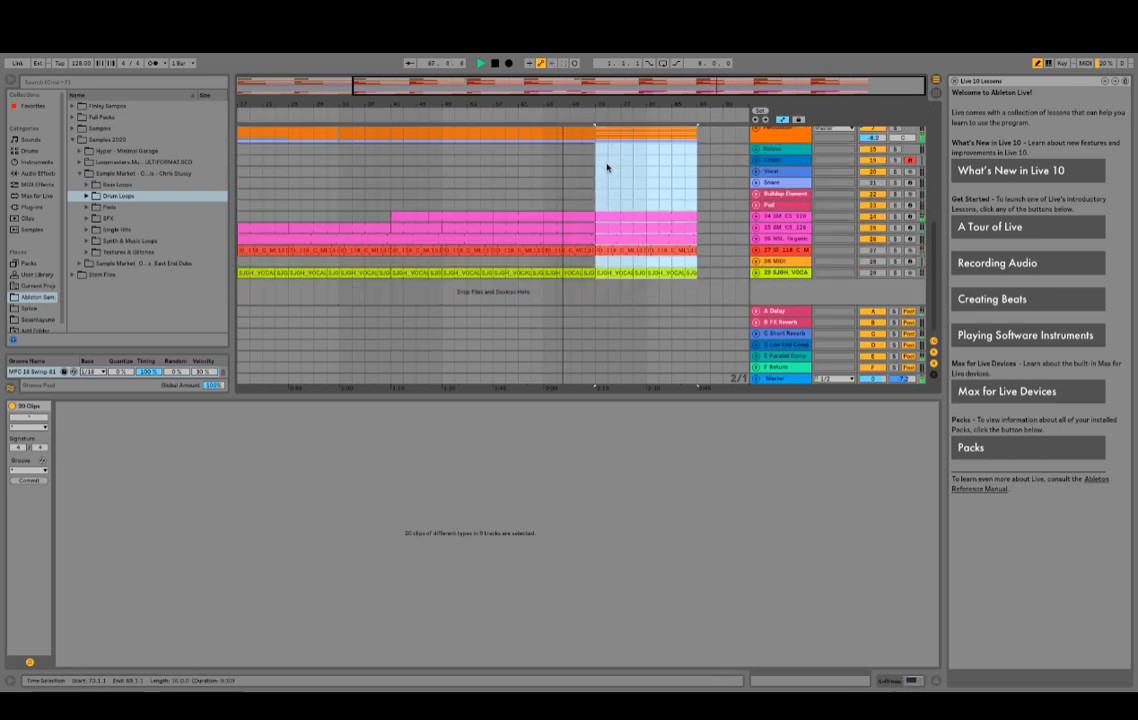
{"action": "mouse_move", "coordinate": [596, 173]}
{"action": "left_mouse_down"}
{"action": "mouse_move", "coordinate": [543, 173]}
{"action": "mouse_move", "coordinate": [586, 177]}
{"action": "left_mouse_up"}
{"action": "left_click_drag", "start_coordinate": [595, 248], "coordinate": [584, 238]}
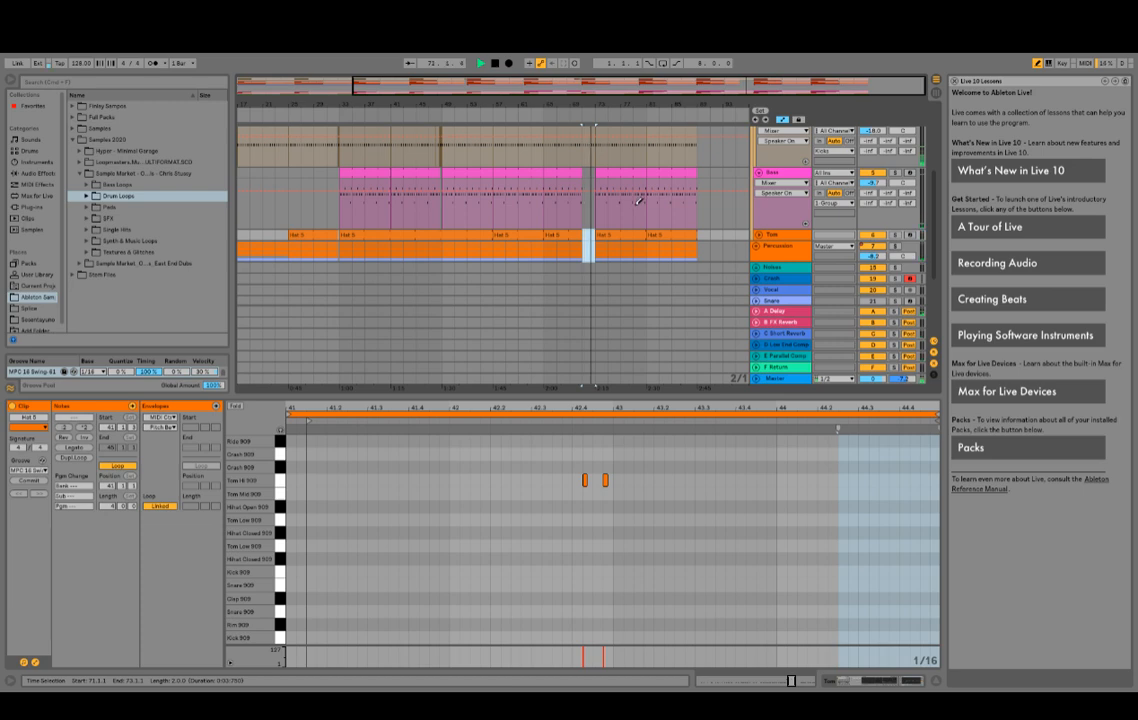
Step: Unfold the Percussion group to show its individual Hat tracks around the gap from bar 71 to bar 73
{"action": "scroll", "coordinate": [620, 209], "scroll_direction": "down", "scroll_amount": 3}
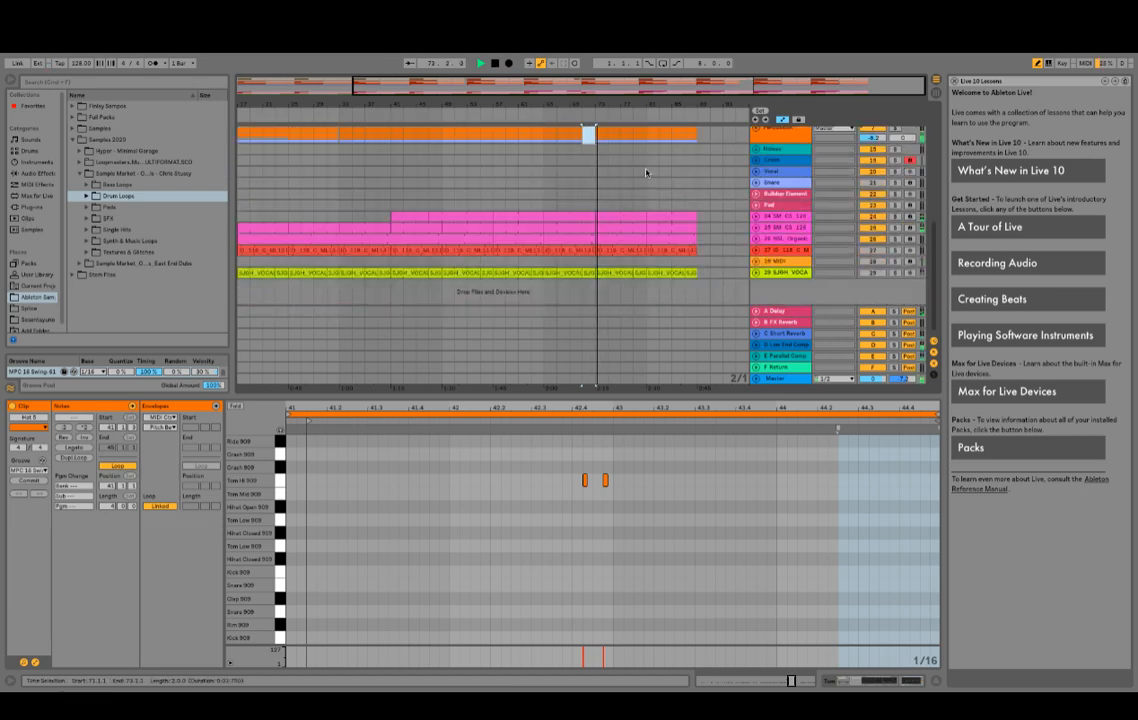
{"action": "scroll", "coordinate": [586, 167], "scroll_direction": "up", "scroll_amount": 3}
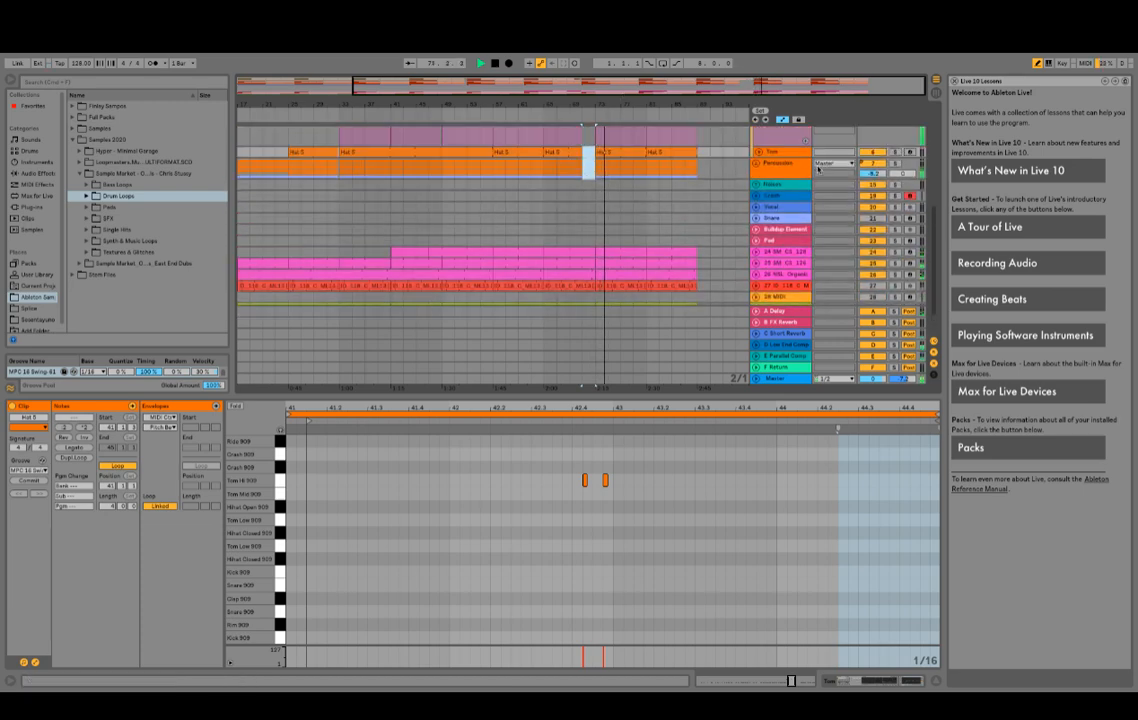
{"action": "left_click", "coordinate": [758, 164]}
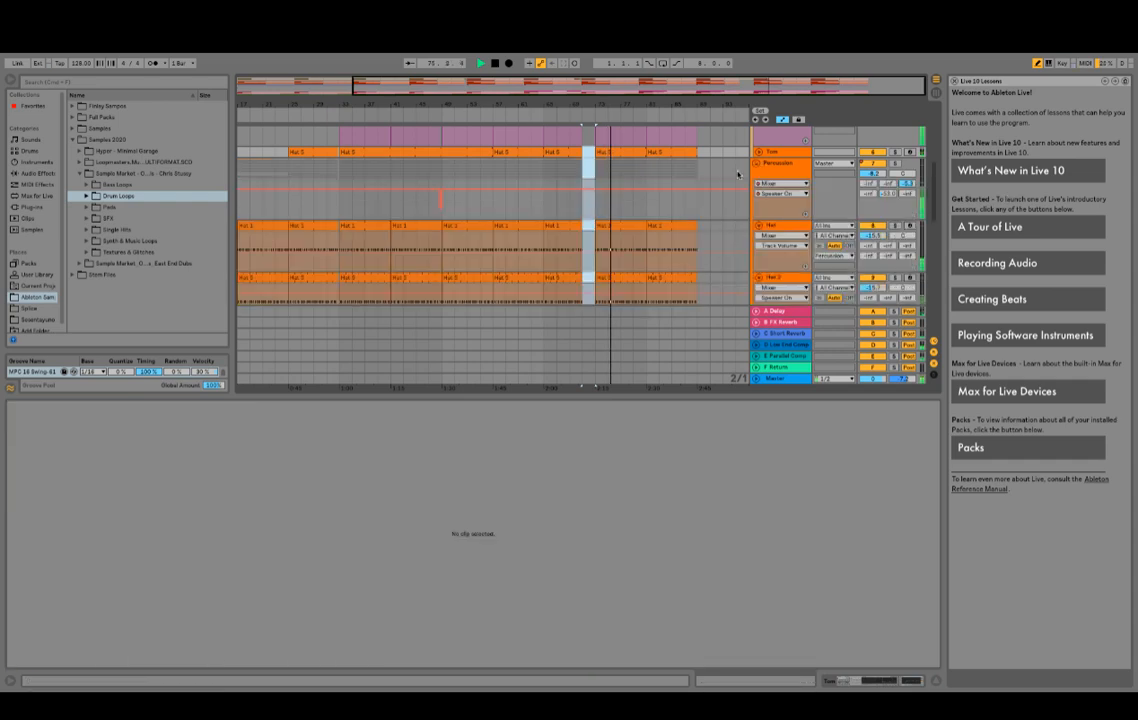
{"action": "scroll", "coordinate": [616, 302], "scroll_direction": "up", "scroll_amount": 5}
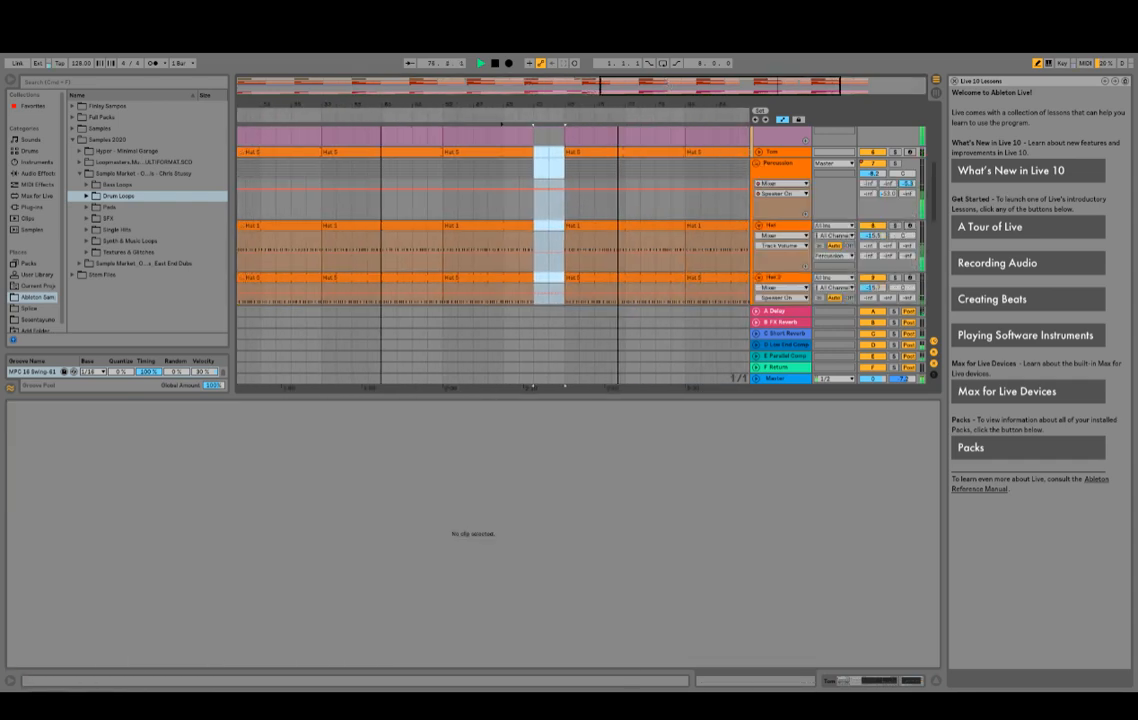
{"action": "scroll", "coordinate": [541, 228], "scroll_direction": "down", "scroll_amount": 1}
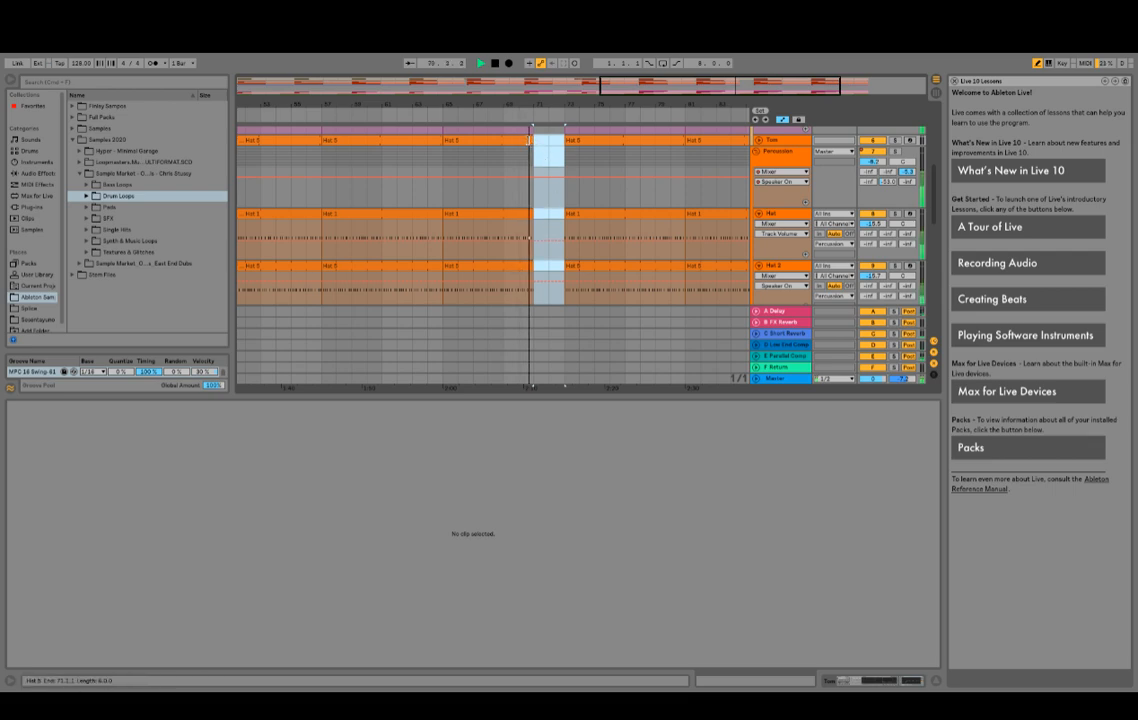
Step: Try extending the Hat clip to bar 72, and undo that along with the clearing of the Tom and Percussion clips
{"action": "left_click", "coordinate": [534, 143]}
{"action": "left_click_drag", "start_coordinate": [530, 214], "coordinate": [548, 214]}
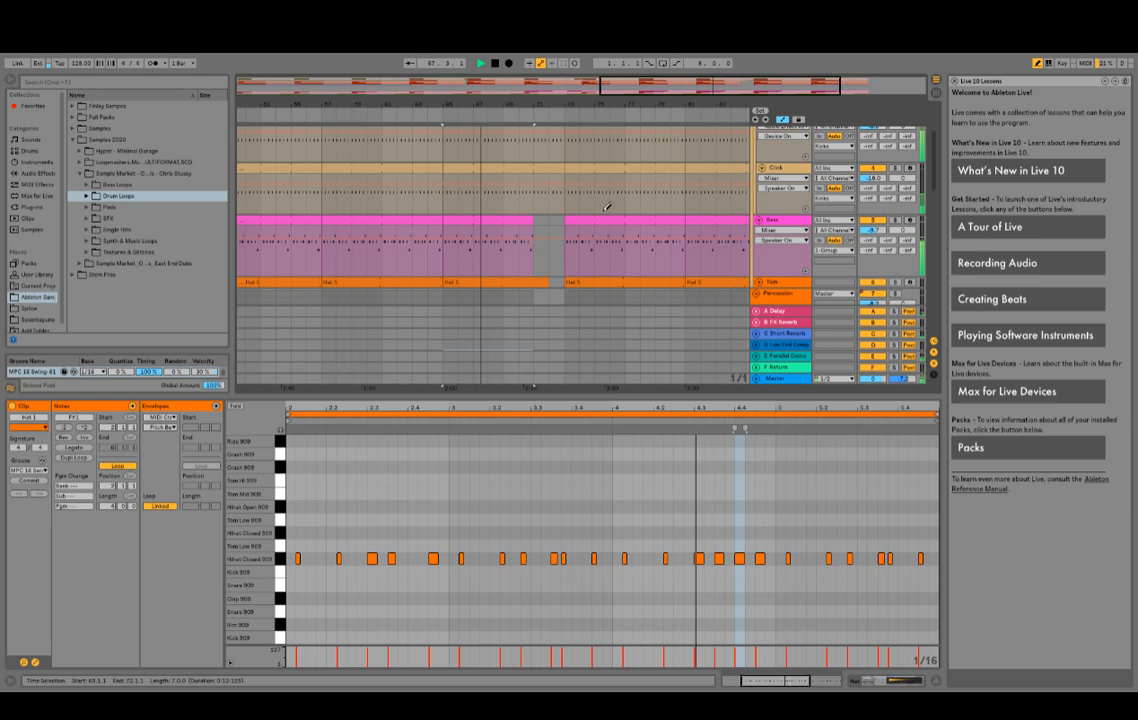
{"action": "left_click", "coordinate": [550, 296]}
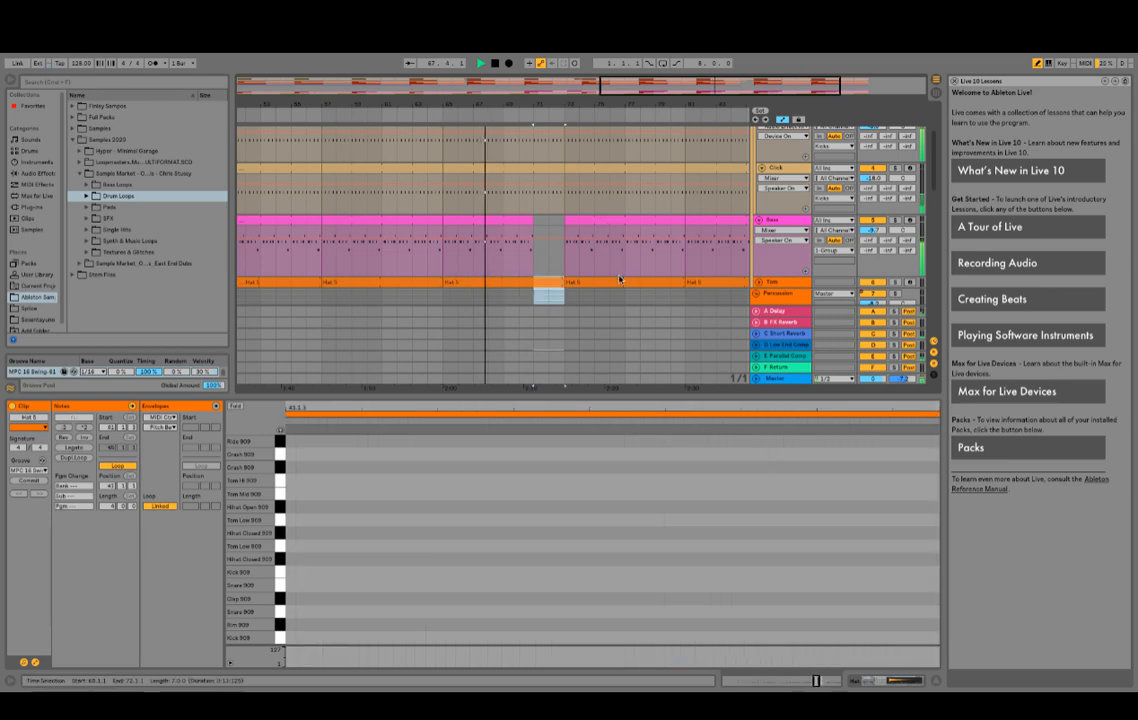
Step: Shorten the Main Hat and Clap clips to end at bar 72, leaving a one-bar gap before bar 73
{"action": "scroll", "coordinate": [618, 277], "scroll_direction": "down", "scroll_amount": 4}
{"action": "scroll", "coordinate": [569, 227], "scroll_direction": "down", "scroll_amount": 6}
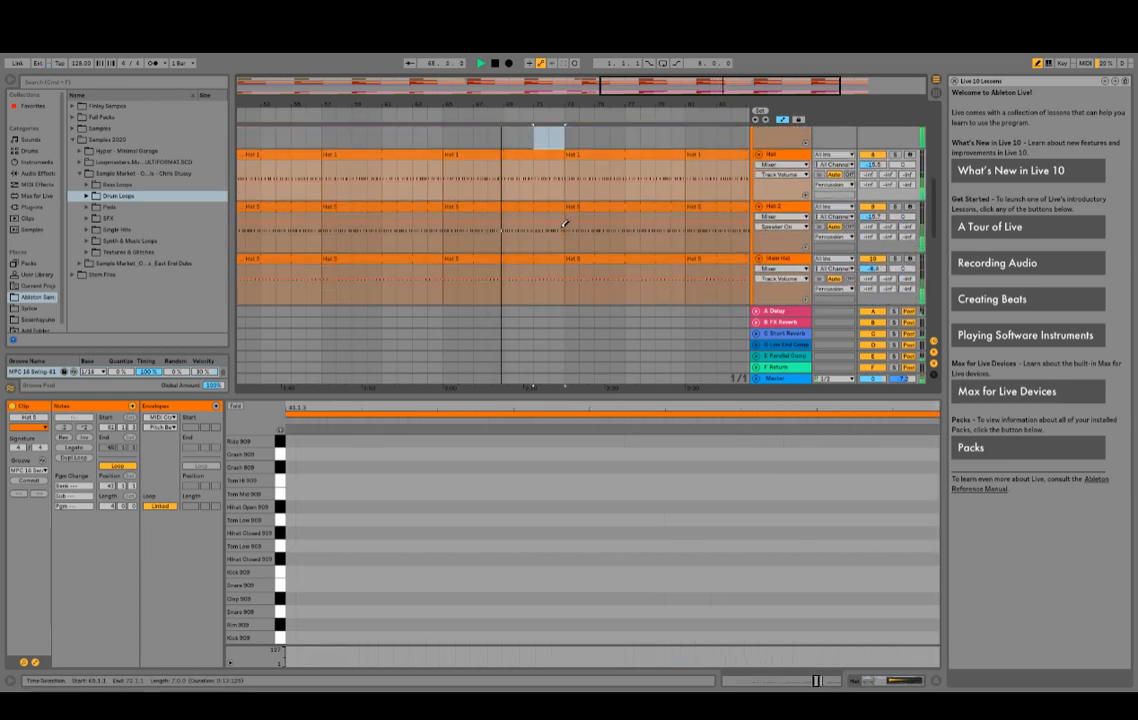
{"action": "mouse_move", "coordinate": [563, 190]}
{"action": "left_mouse_down"}
{"action": "mouse_move", "coordinate": [535, 190]}
{"action": "mouse_move", "coordinate": [550, 190]}
{"action": "left_mouse_up"}
{"action": "scroll", "coordinate": [584, 203], "scroll_direction": "down", "scroll_amount": 3}
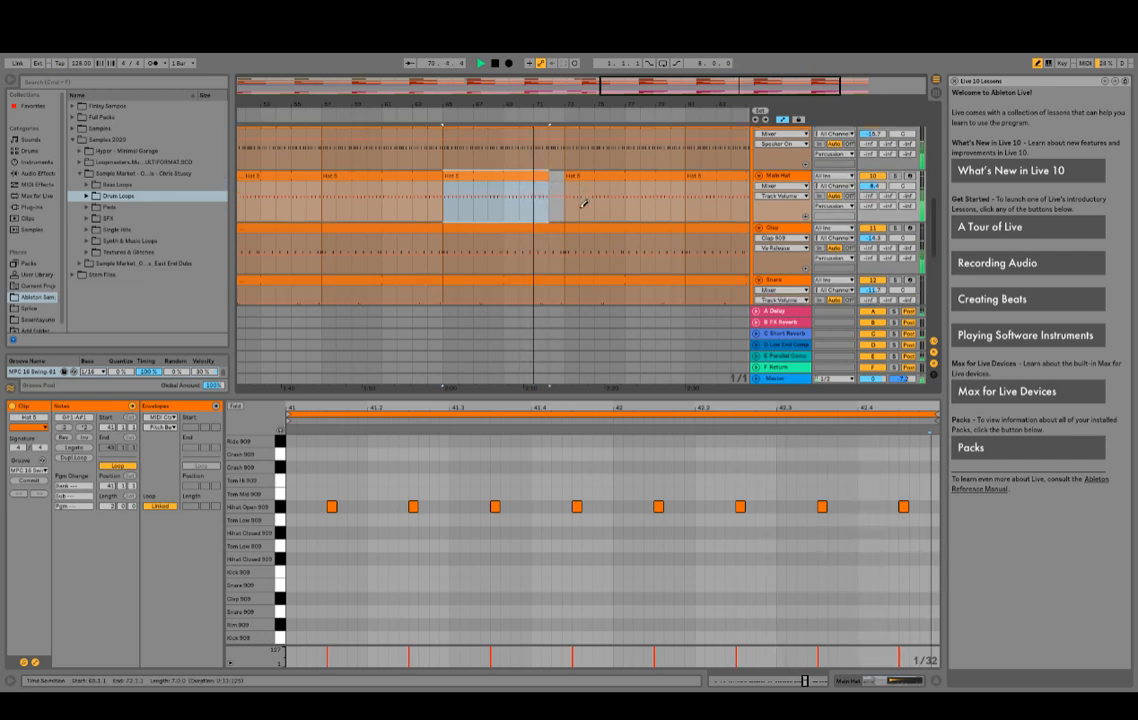
{"action": "left_click", "coordinate": [575, 157]}
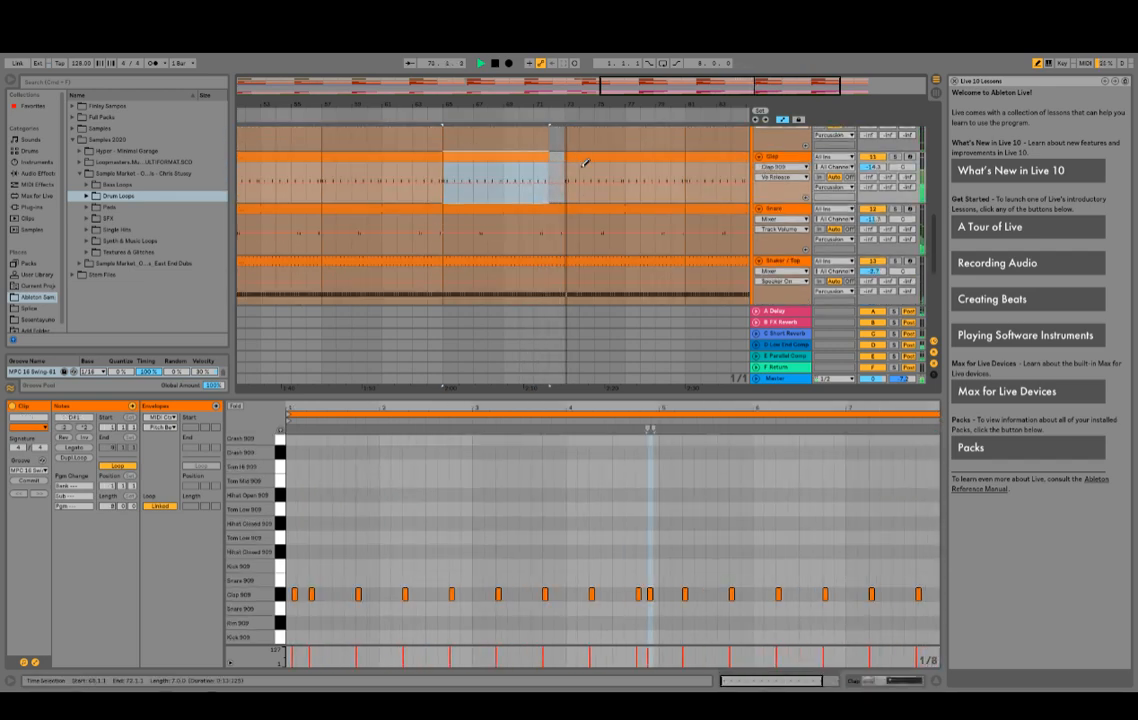
Step: Stop playback, select the Percussion group and browse the Audio Effects devices
{"action": "scroll", "coordinate": [592, 211], "scroll_direction": "down", "scroll_amount": 5}
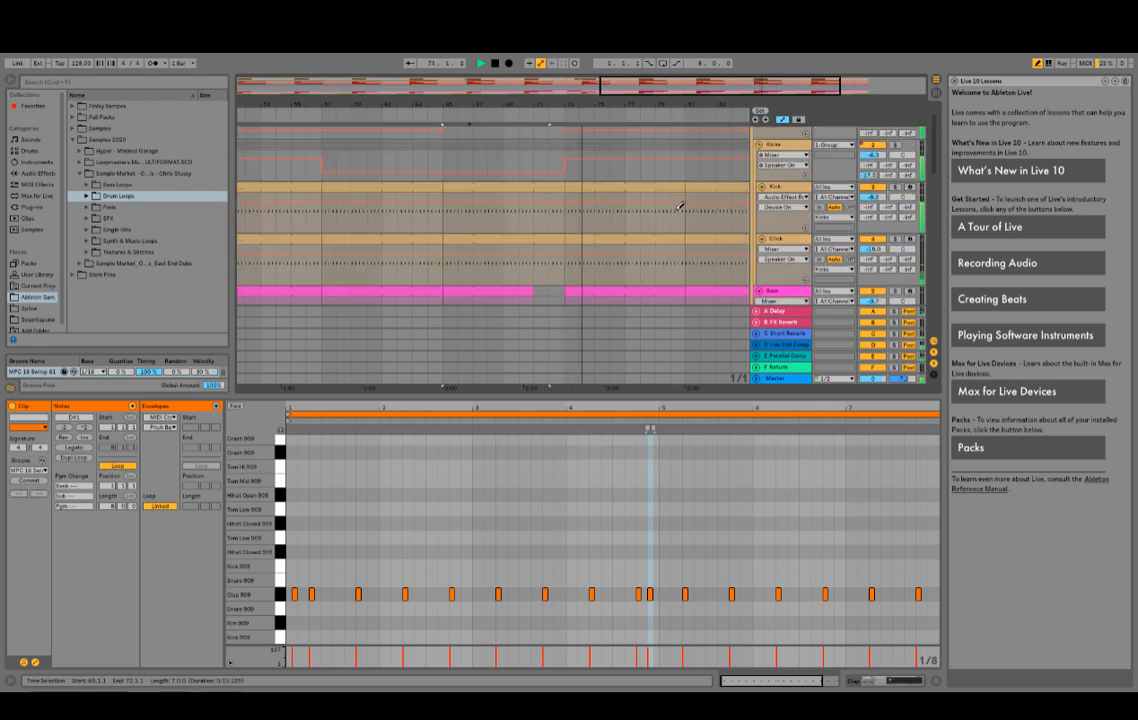
{"action": "scroll", "coordinate": [788, 238], "scroll_direction": "down", "scroll_amount": 2}
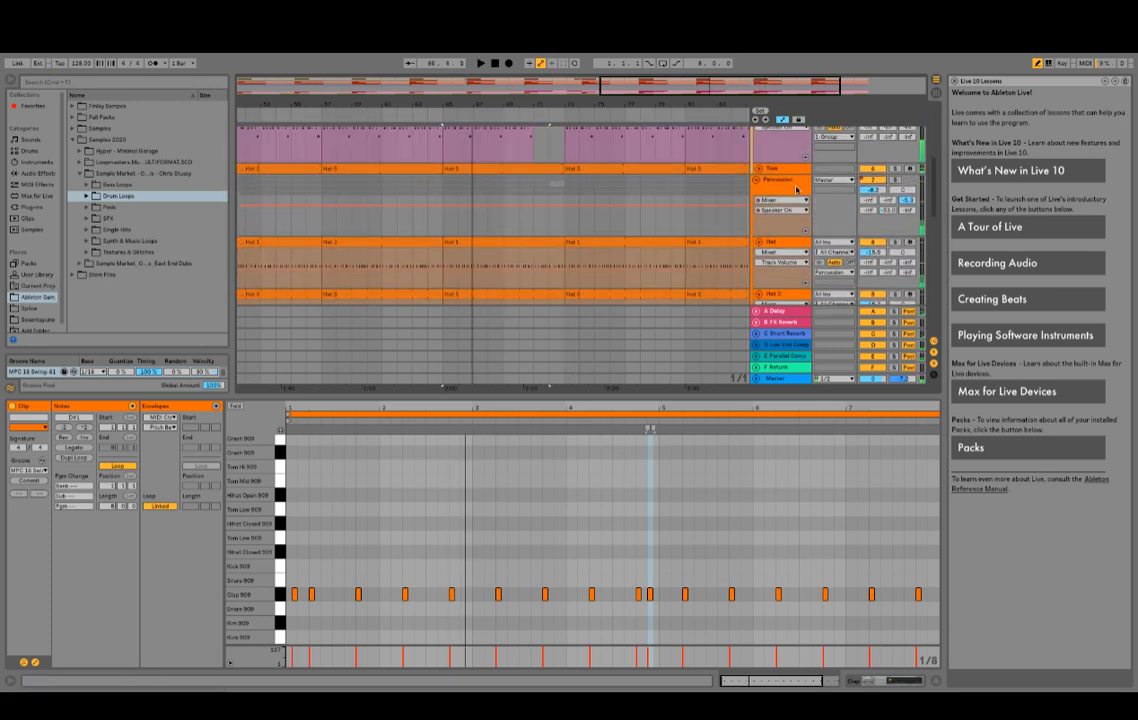
{"action": "left_click", "coordinate": [794, 188]}
{"action": "left_click", "coordinate": [40, 173]}
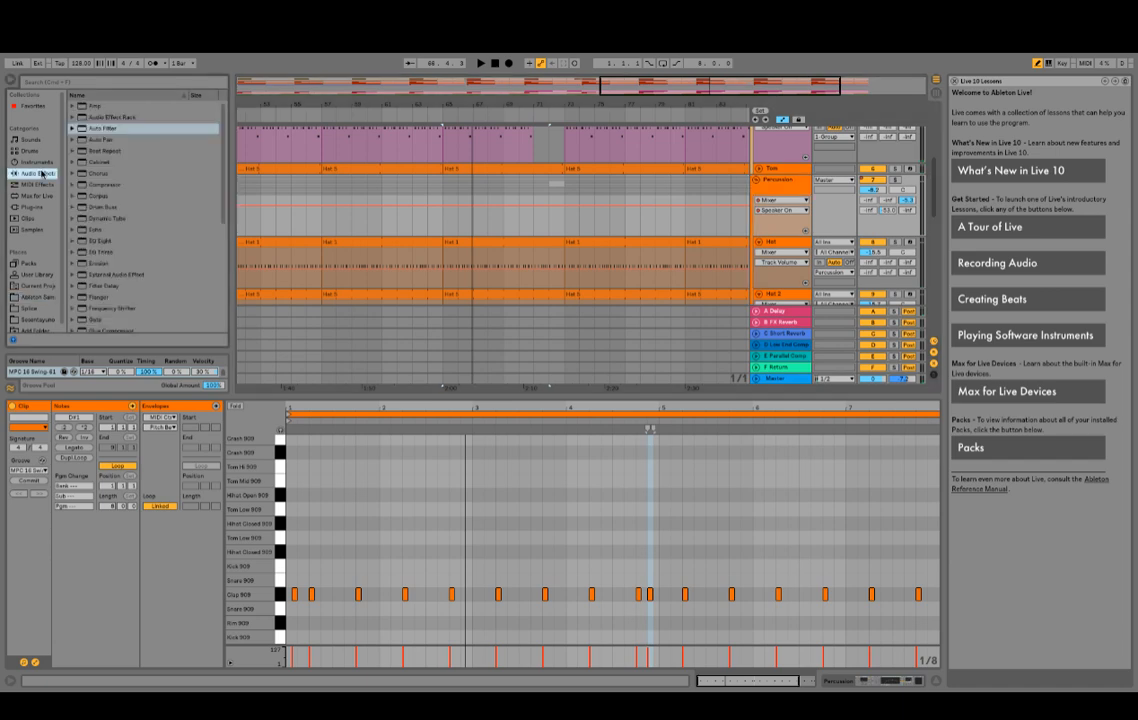
{"action": "scroll", "coordinate": [141, 260], "scroll_direction": "down", "scroll_amount": 6}
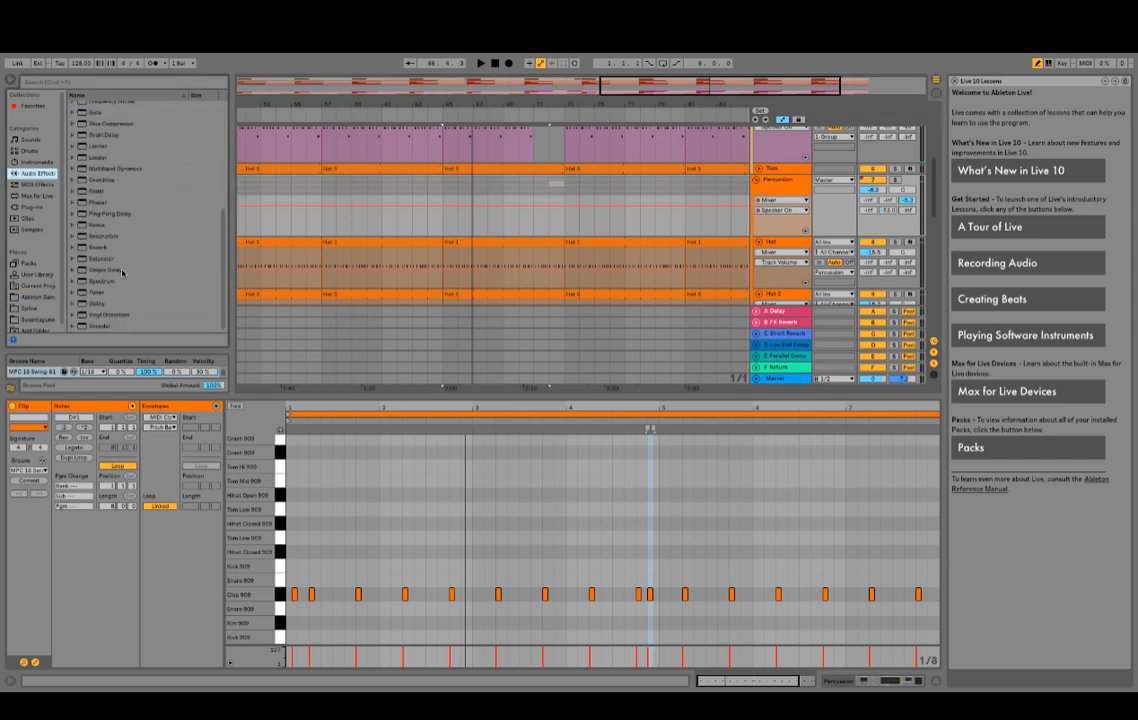
Step: Try a Simple Delay at the end of the Percussion group's effect chain and audition it during playback
{"action": "left_click", "coordinate": [122, 271]}
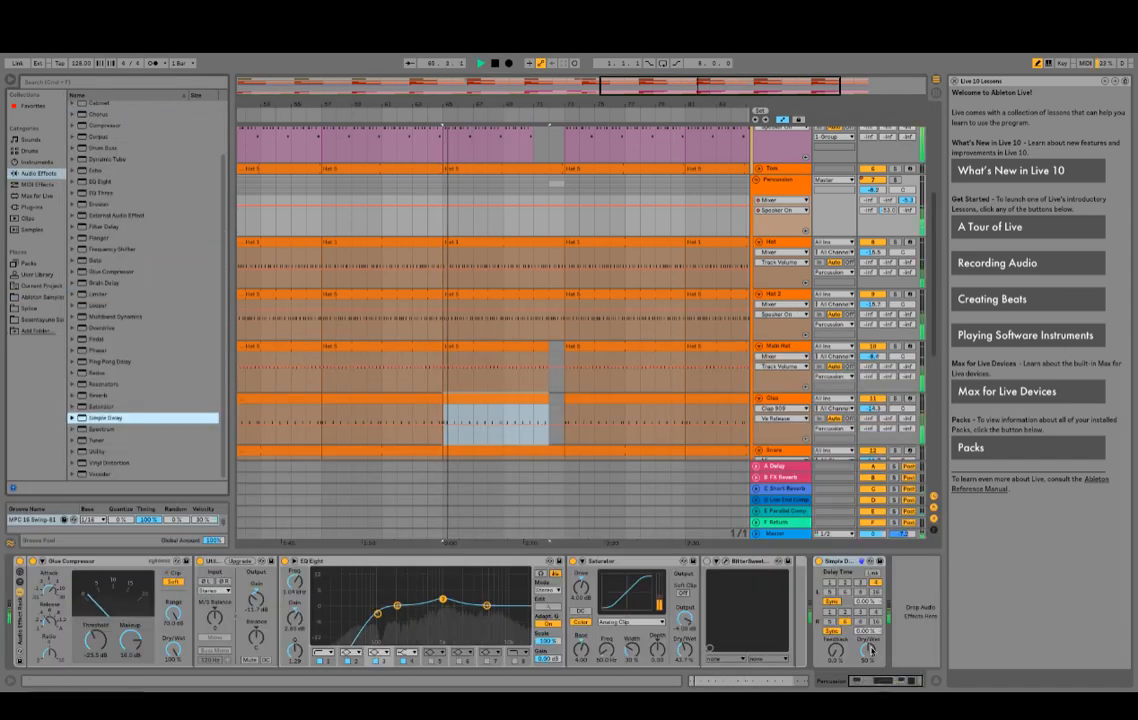
{"action": "left_click", "coordinate": [850, 566]}
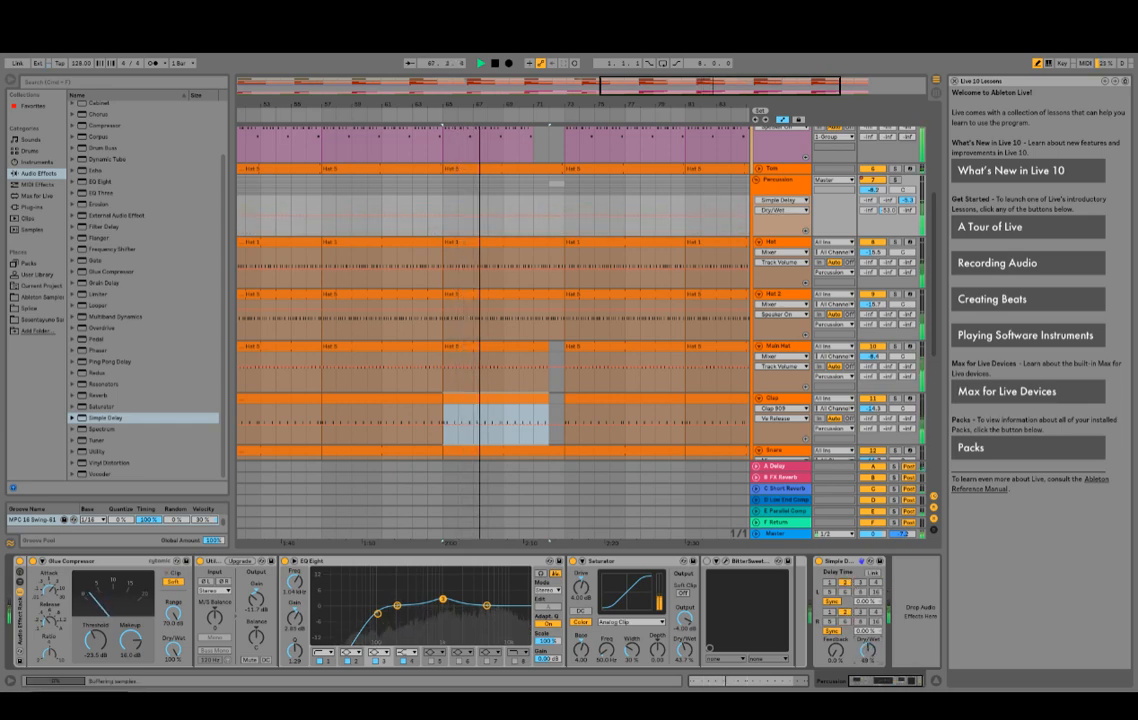
{"action": "key", "text": "space"}
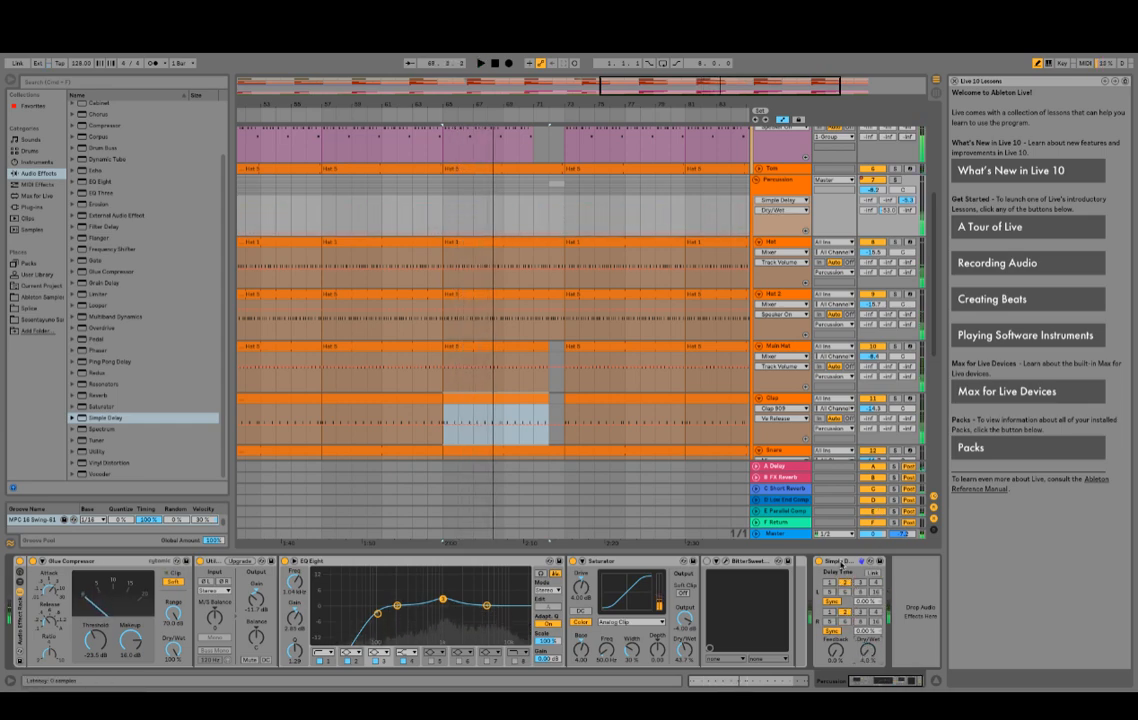
Step: Automate the Percussion group's A-Delay send to ramp up from bar 71 to bar 73 and drop to minimum there
{"action": "left_click", "coordinate": [802, 467]}
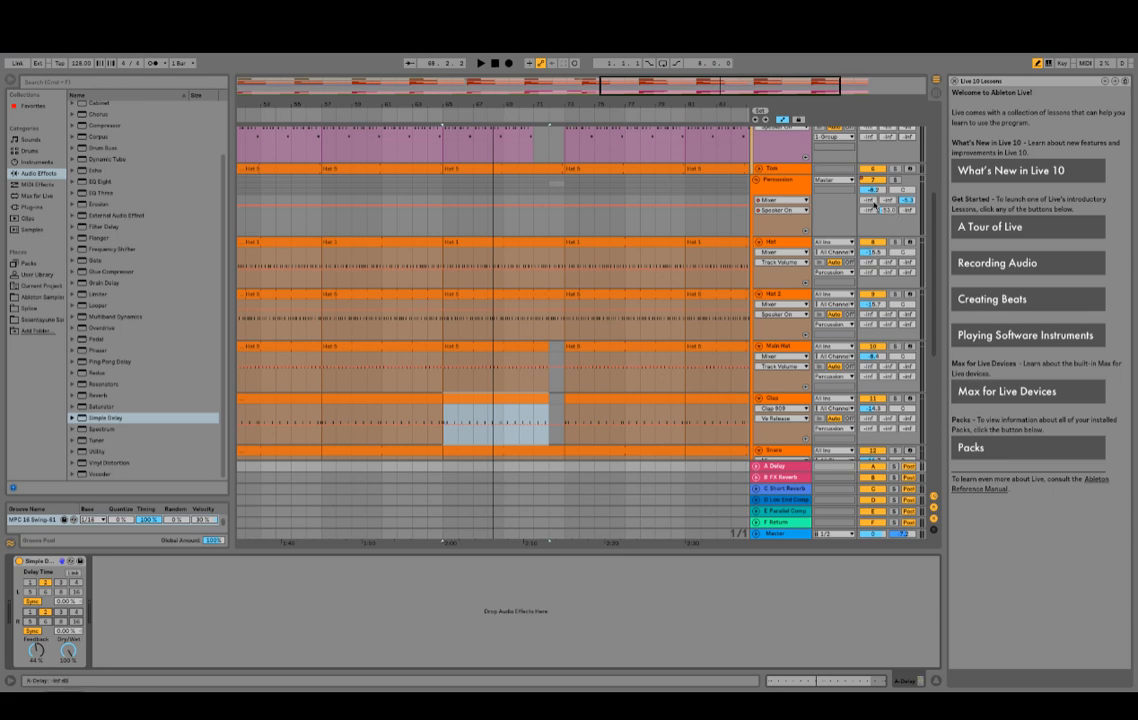
{"action": "left_click", "coordinate": [785, 193]}
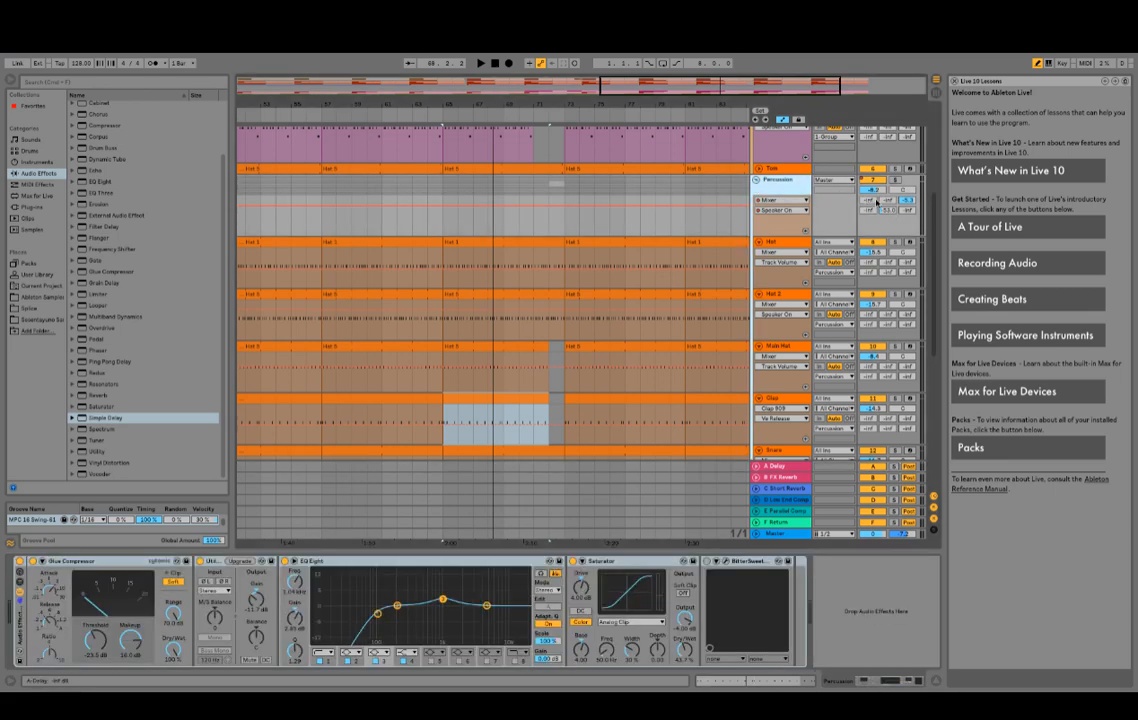
{"action": "key", "text": "space"}
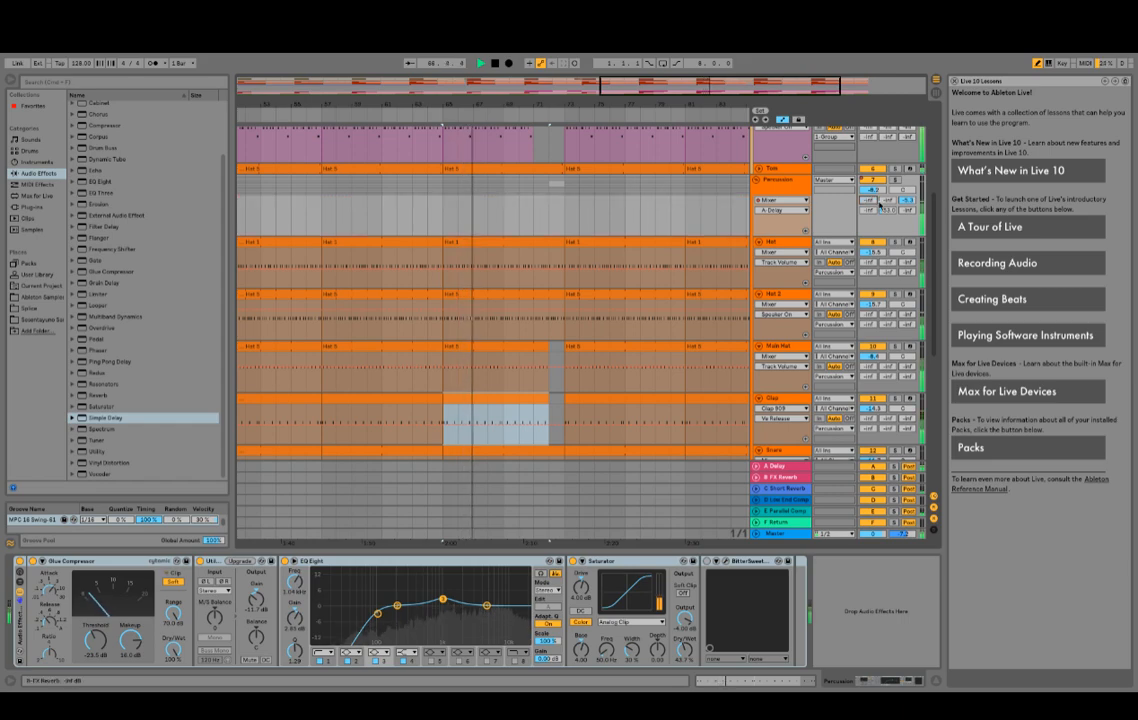
{"action": "left_click", "coordinate": [536, 235]}
{"action": "left_click_drag", "start_coordinate": [547, 235], "coordinate": [564, 201]}
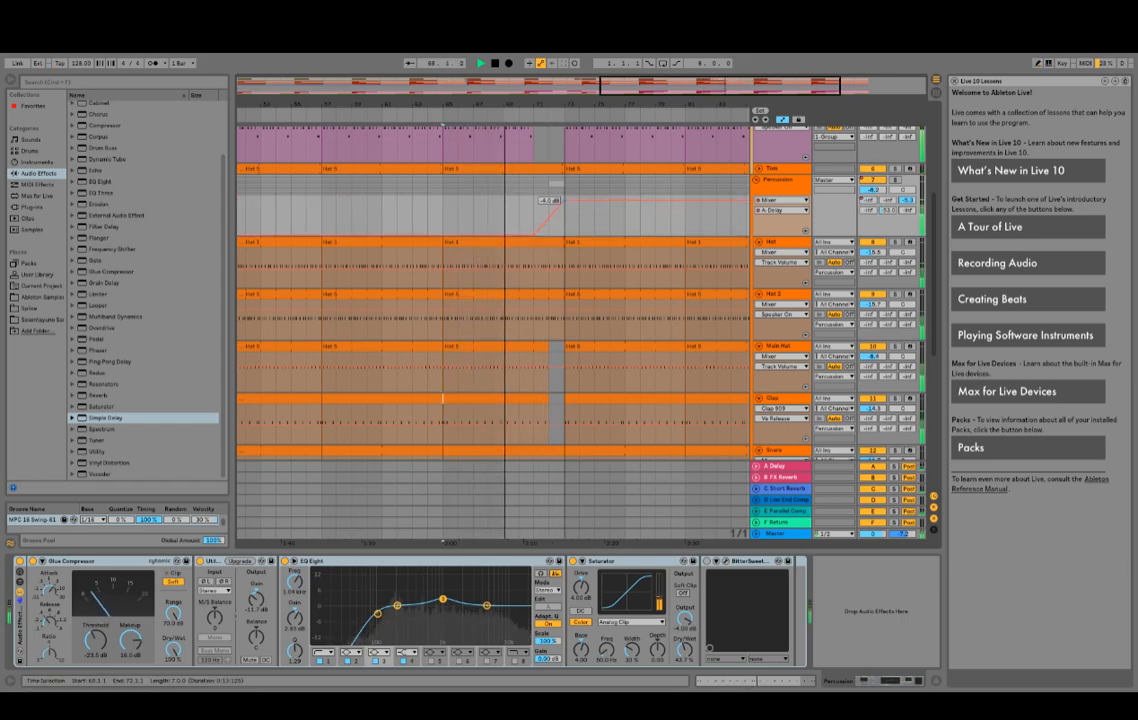
{"action": "scroll", "coordinate": [574, 239], "scroll_direction": "up", "scroll_amount": 4}
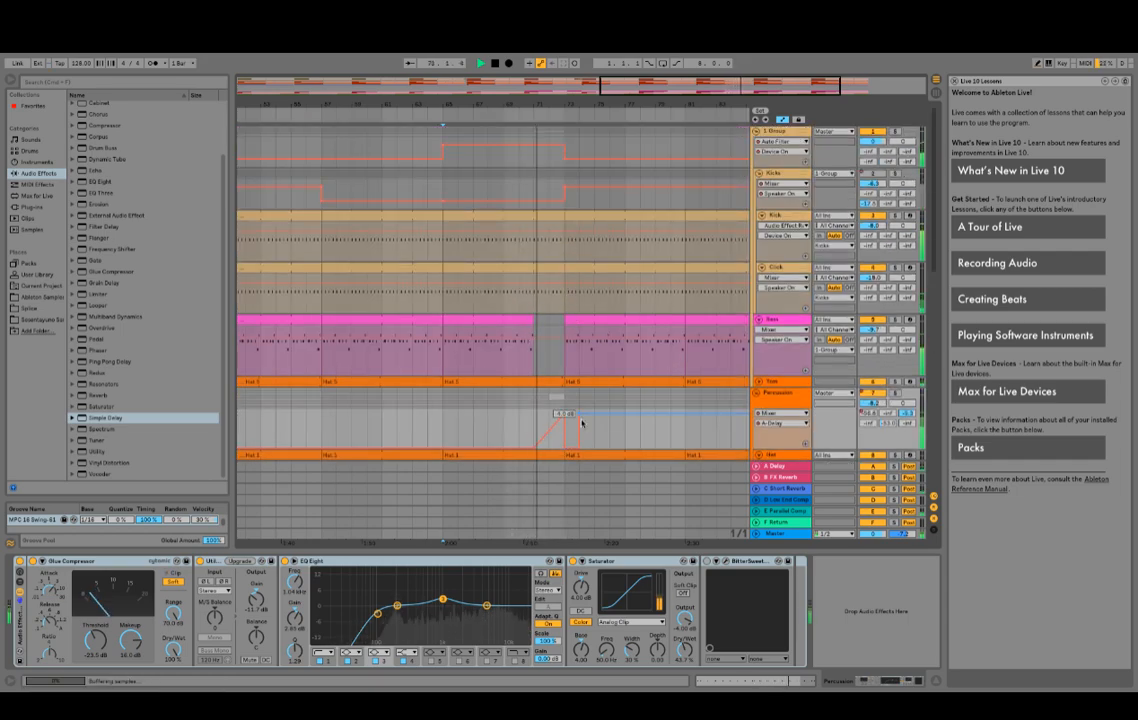
{"action": "scroll", "coordinate": [600, 413], "scroll_direction": "down", "scroll_amount": 3}
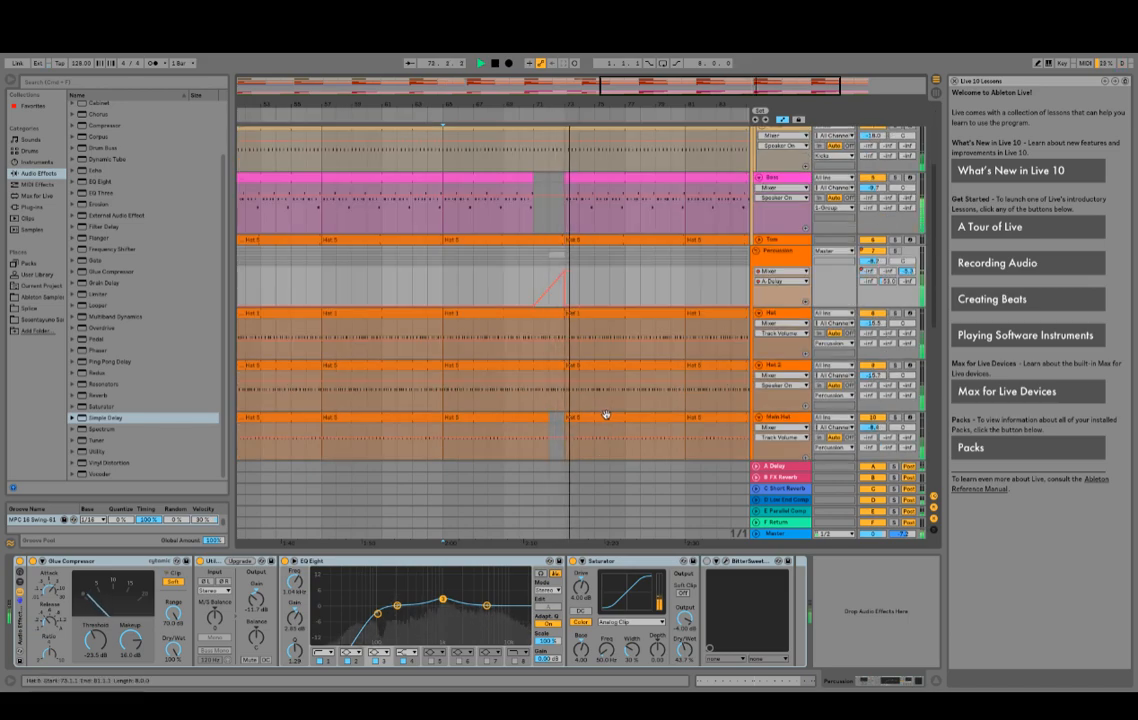
{"action": "left_click", "coordinate": [521, 118]}
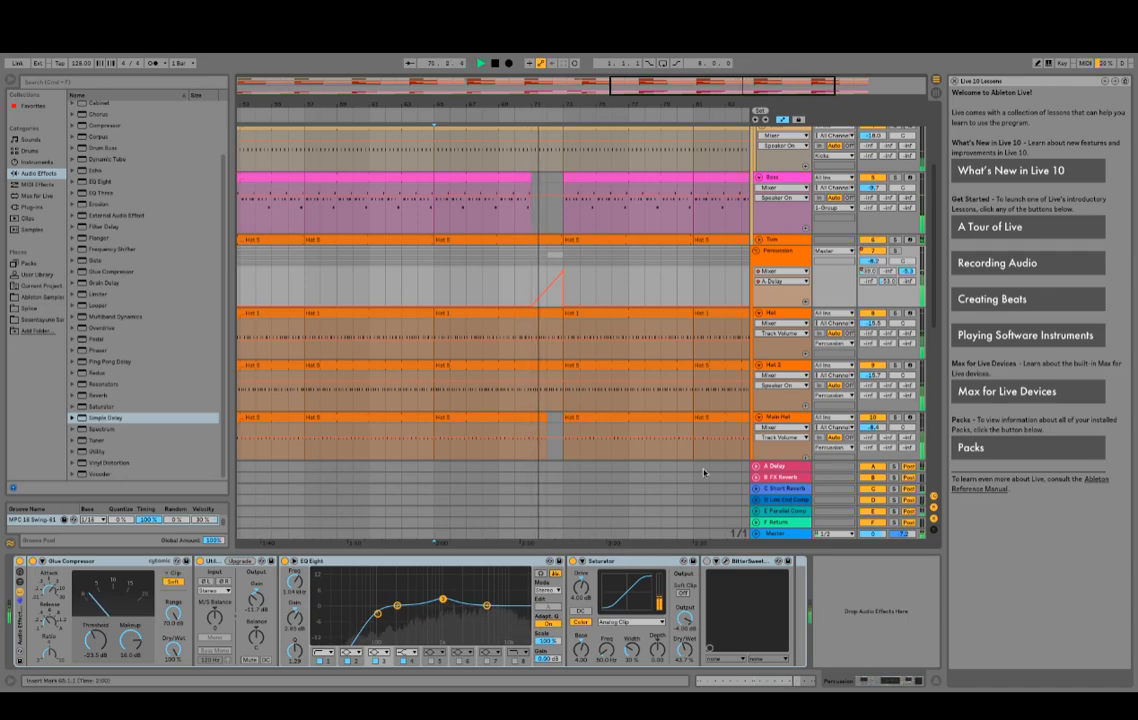
Step: Automate the A Delay return's Speaker On to switch off for the length of bar 73, and play the transition
{"action": "left_click", "coordinate": [757, 467]}
{"action": "left_click", "coordinate": [873, 415]}
{"action": "left_click", "coordinate": [873, 415]}
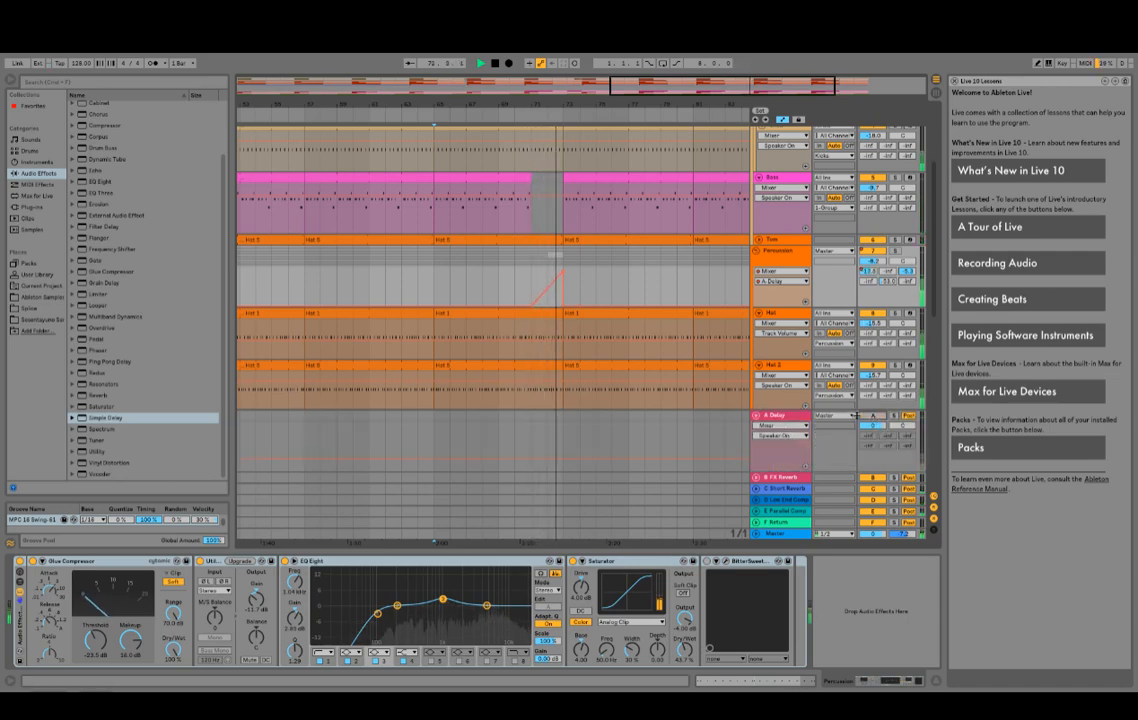
{"action": "left_click", "coordinate": [565, 436]}
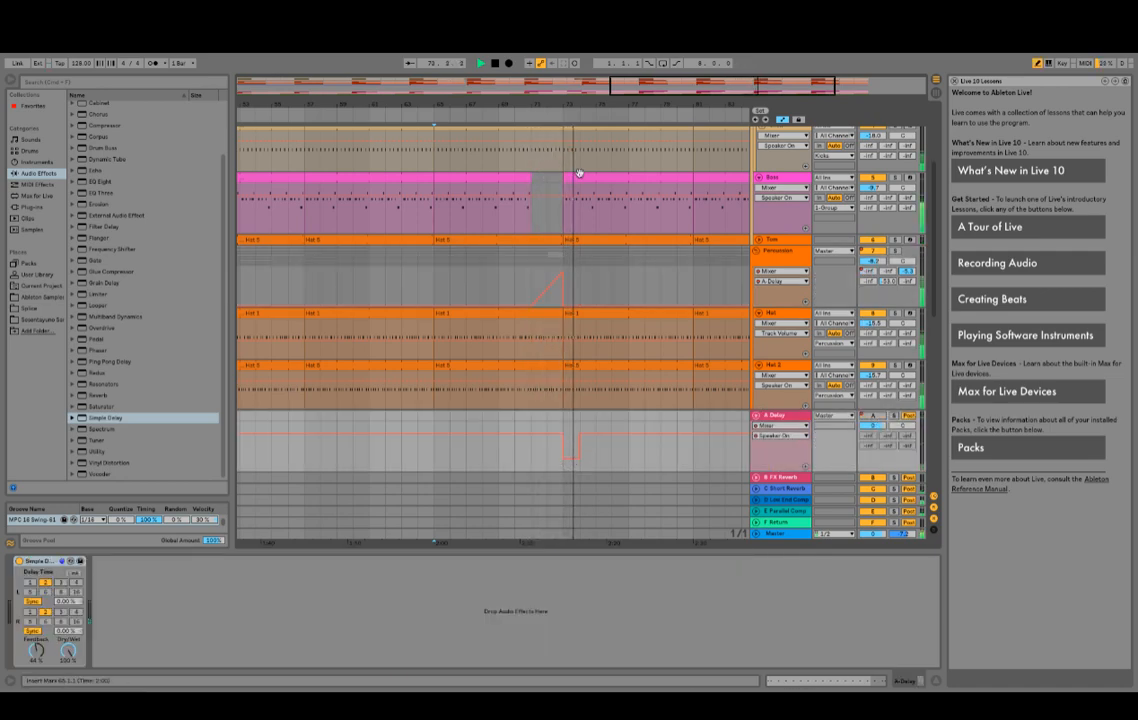
{"action": "left_click", "coordinate": [529, 111]}
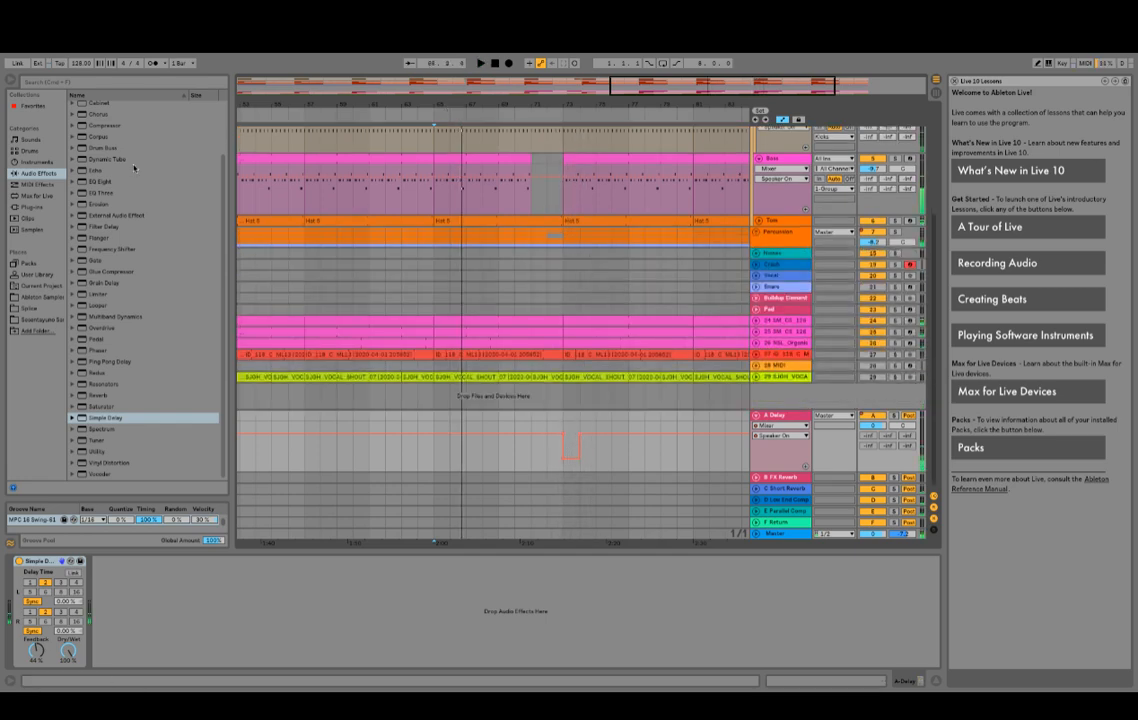
Step: Unfold the Percussion group to show its send automation and select the group
{"action": "scroll", "coordinate": [641, 276], "scroll_direction": "up", "scroll_amount": 4}
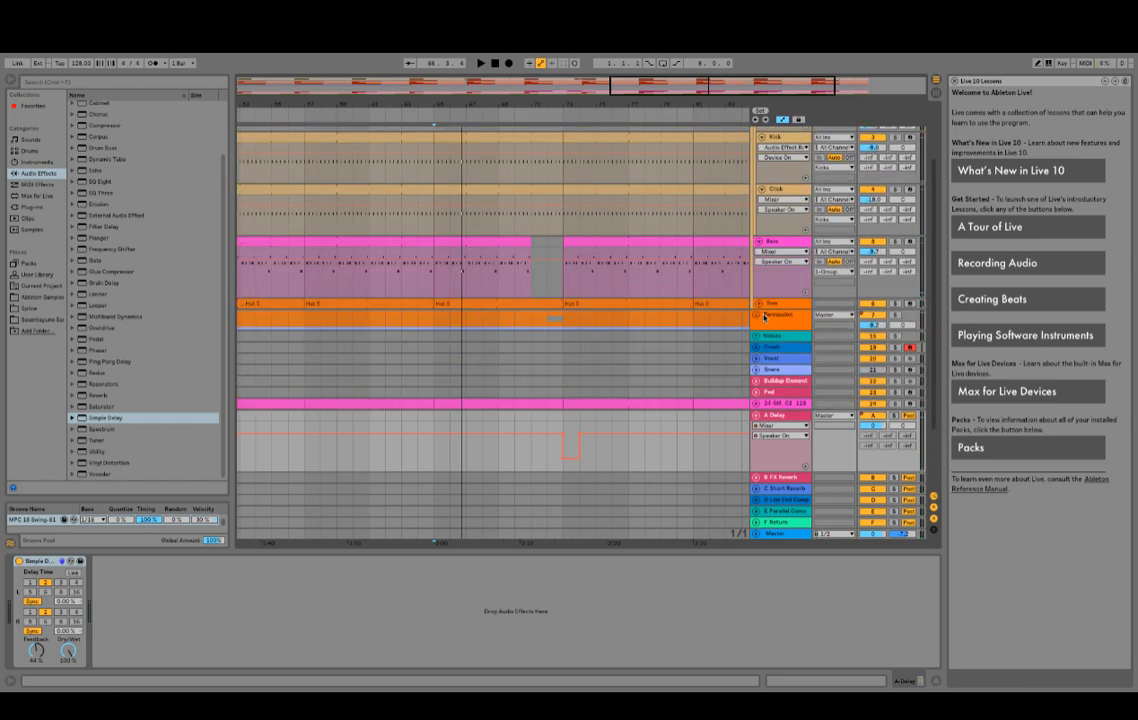
{"action": "left_click", "coordinate": [758, 315]}
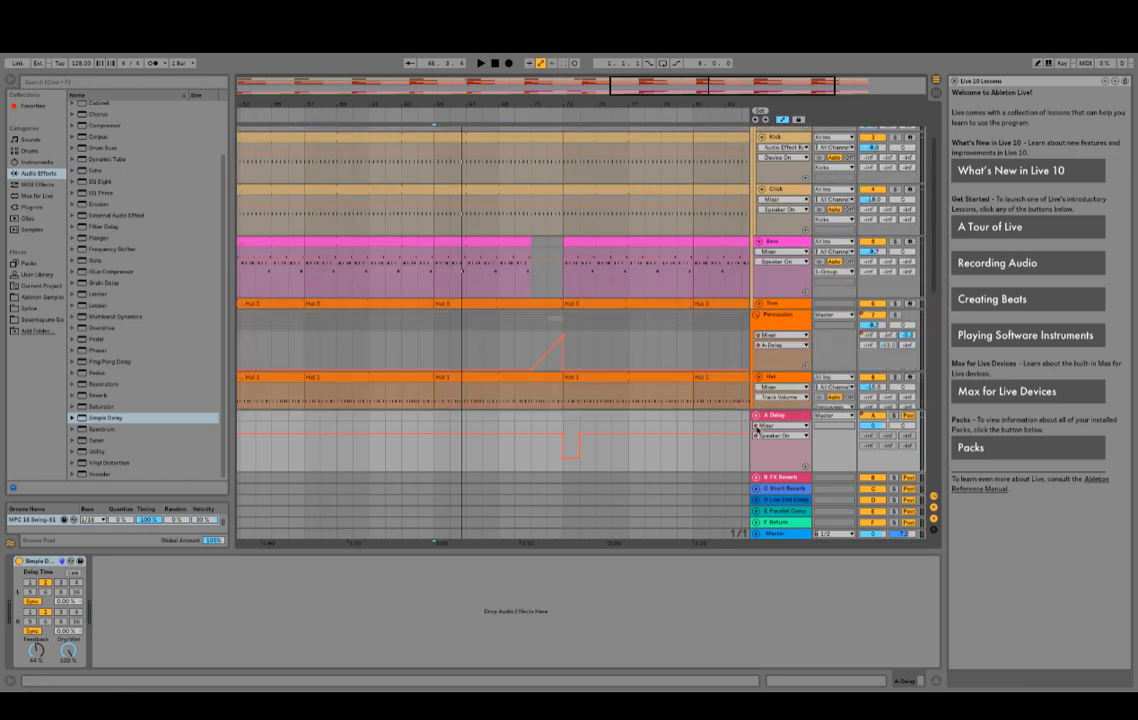
{"action": "left_click", "coordinate": [757, 480]}
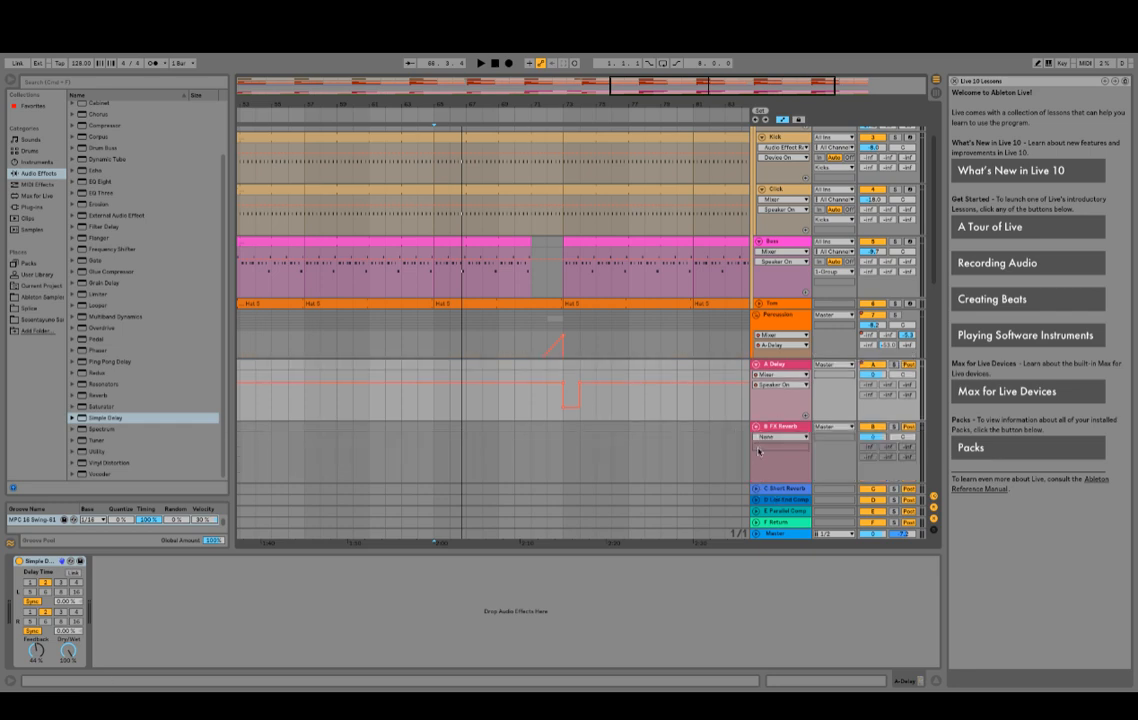
{"action": "left_click", "coordinate": [757, 427]}
{"action": "scroll", "coordinate": [781, 401], "scroll_direction": "down", "scroll_amount": 3}
{"action": "left_click", "coordinate": [777, 248]}
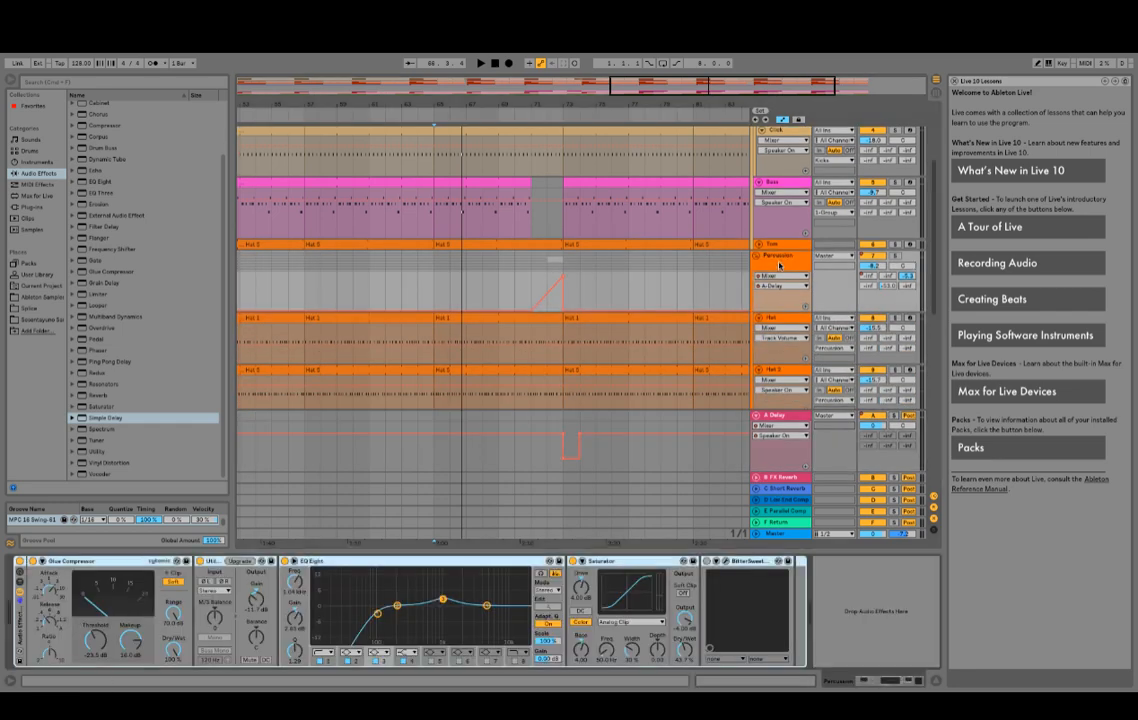
Step: Set the predelay of the B FX Reverb return's reverb to 1.48 ms and turn off its input high cut
{"action": "left_click", "coordinate": [792, 479]}
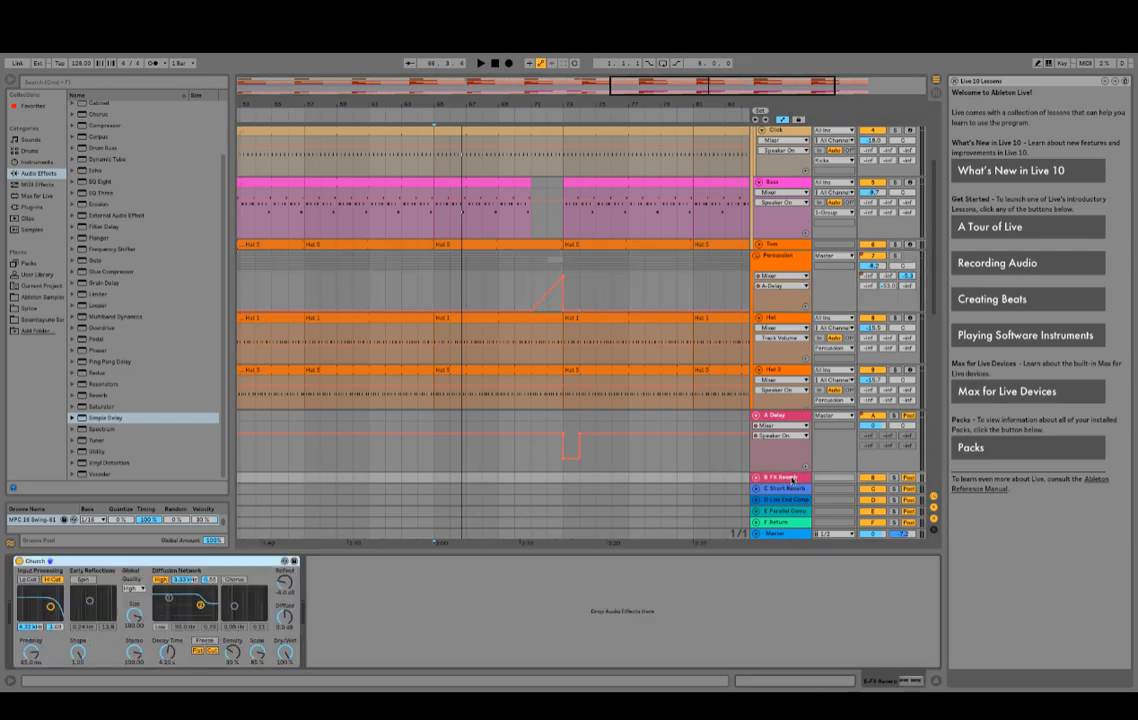
{"action": "left_click", "coordinate": [789, 479]}
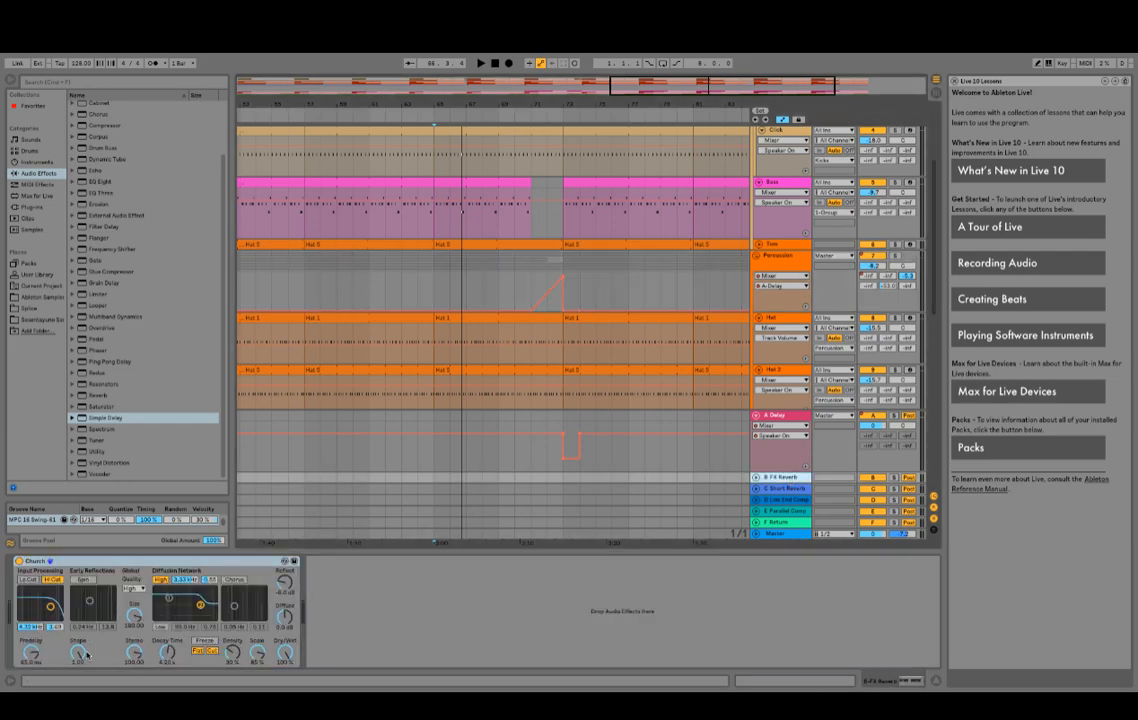
{"action": "left_click_drag", "start_coordinate": [31, 652], "coordinate": [31, 684]}
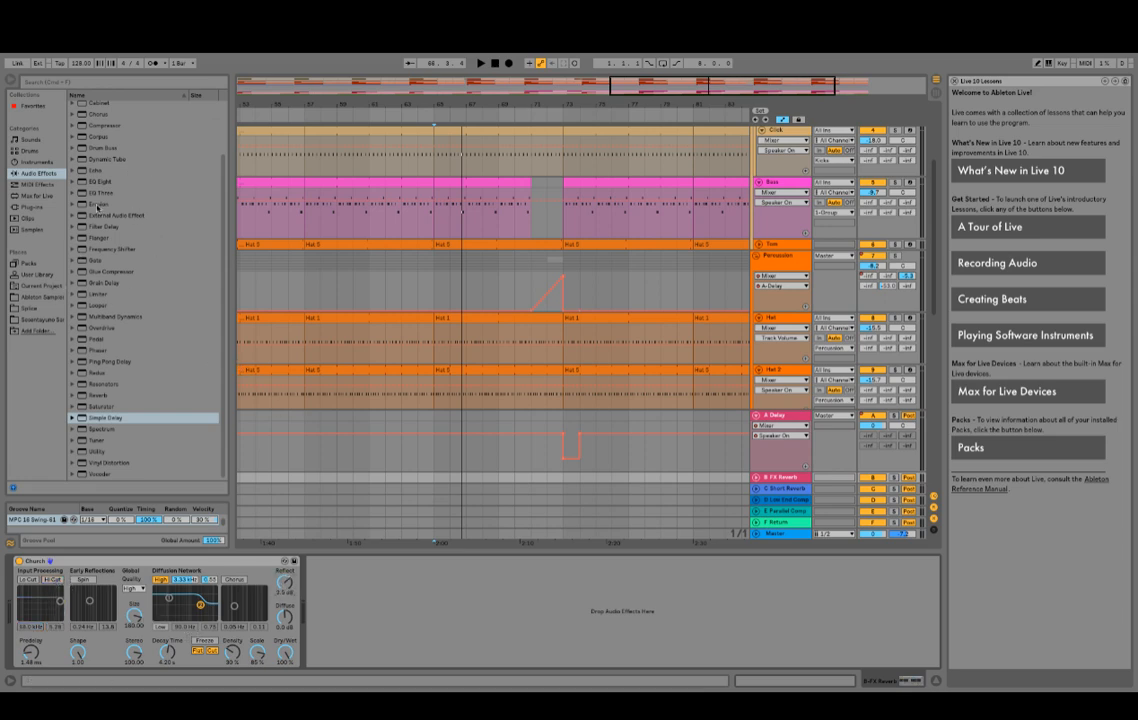
Step: Add an EQ Eight with a low cut at about 560 Hz after the reverb and enable the reverb's low diffusion filter
{"action": "left_click", "coordinate": [110, 182]}
{"action": "left_click_drag", "start_coordinate": [202, 687], "coordinate": [184, 614]}
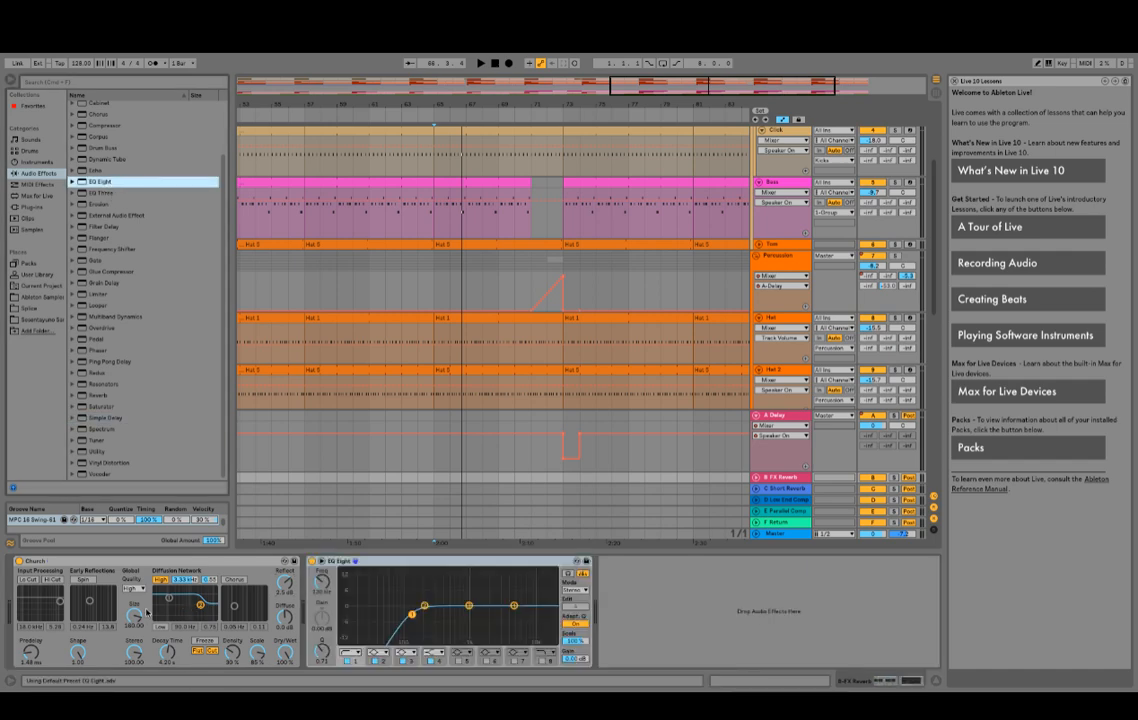
{"action": "left_click", "coordinate": [160, 627]}
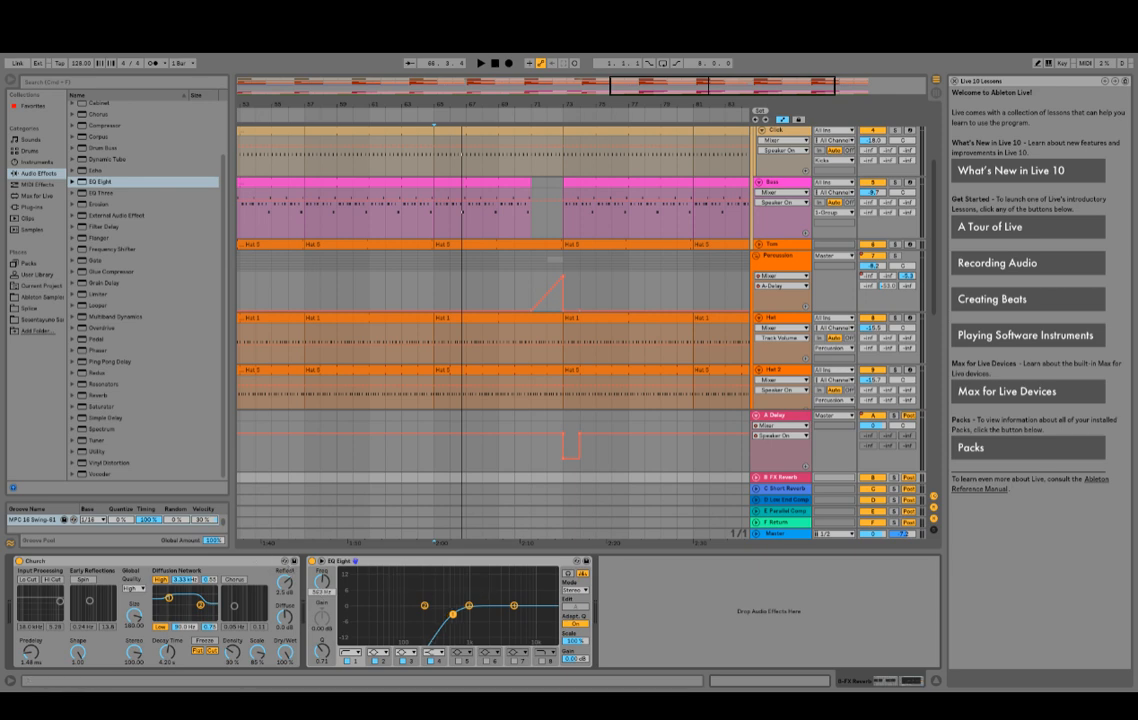
Step: Automate the Percussion group's B-FX Reverb send to ramp up from bar 69 to bar 72 and drop to minimum across bar 73
{"action": "key", "text": "space"}
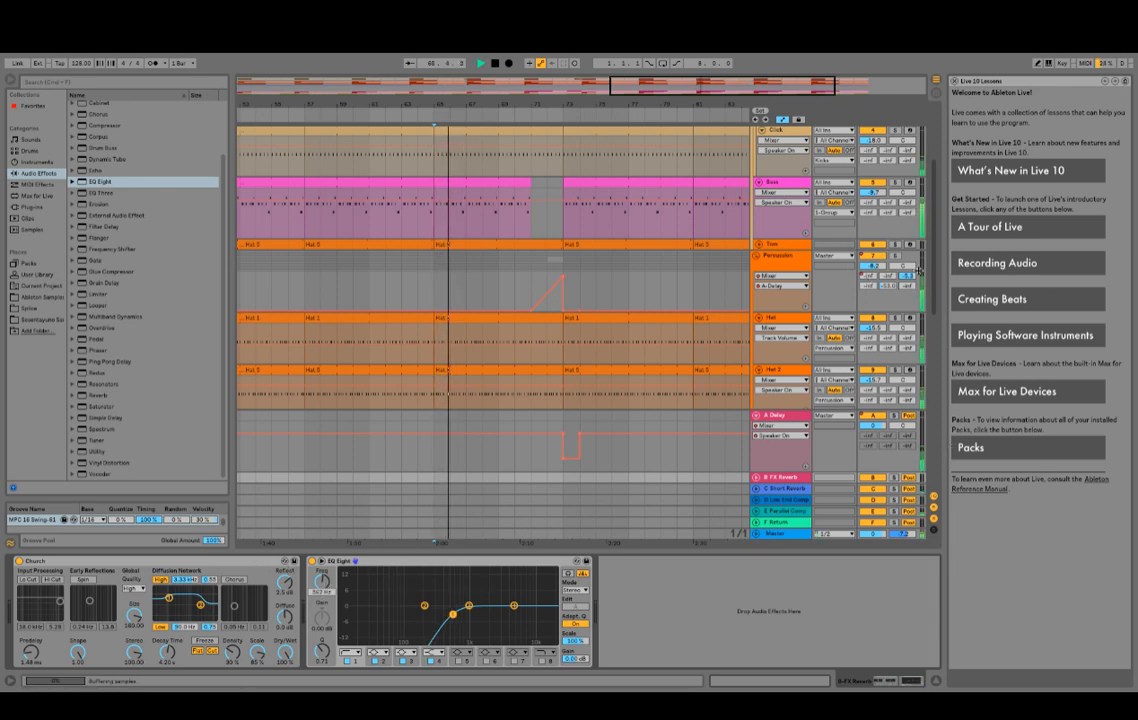
{"action": "left_click", "coordinate": [881, 278]}
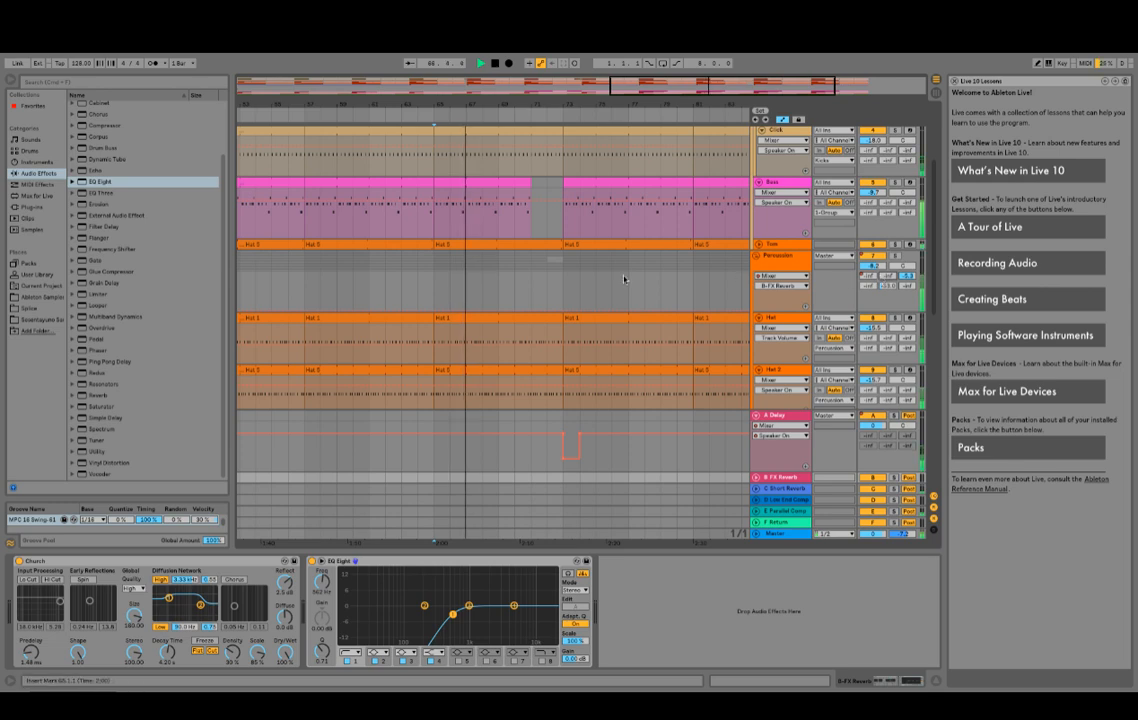
{"action": "left_click", "coordinate": [500, 311]}
{"action": "left_click_drag", "start_coordinate": [578, 311], "coordinate": [547, 271]}
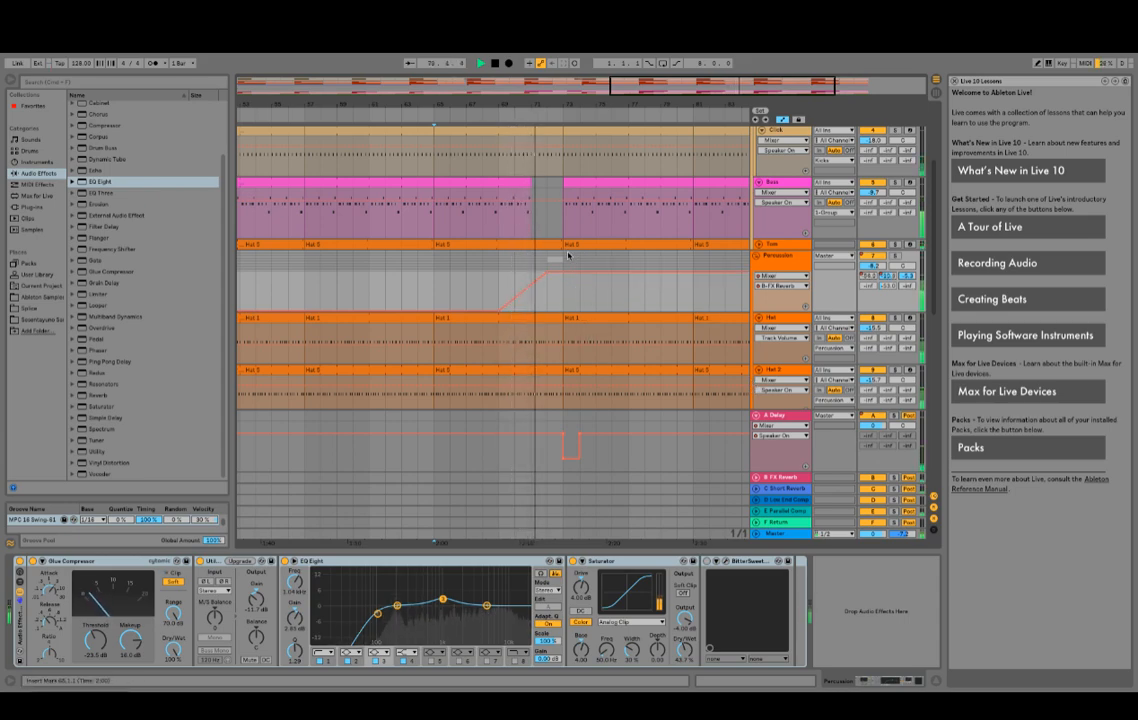
{"action": "left_click_drag", "start_coordinate": [568, 285], "coordinate": [571, 317]}
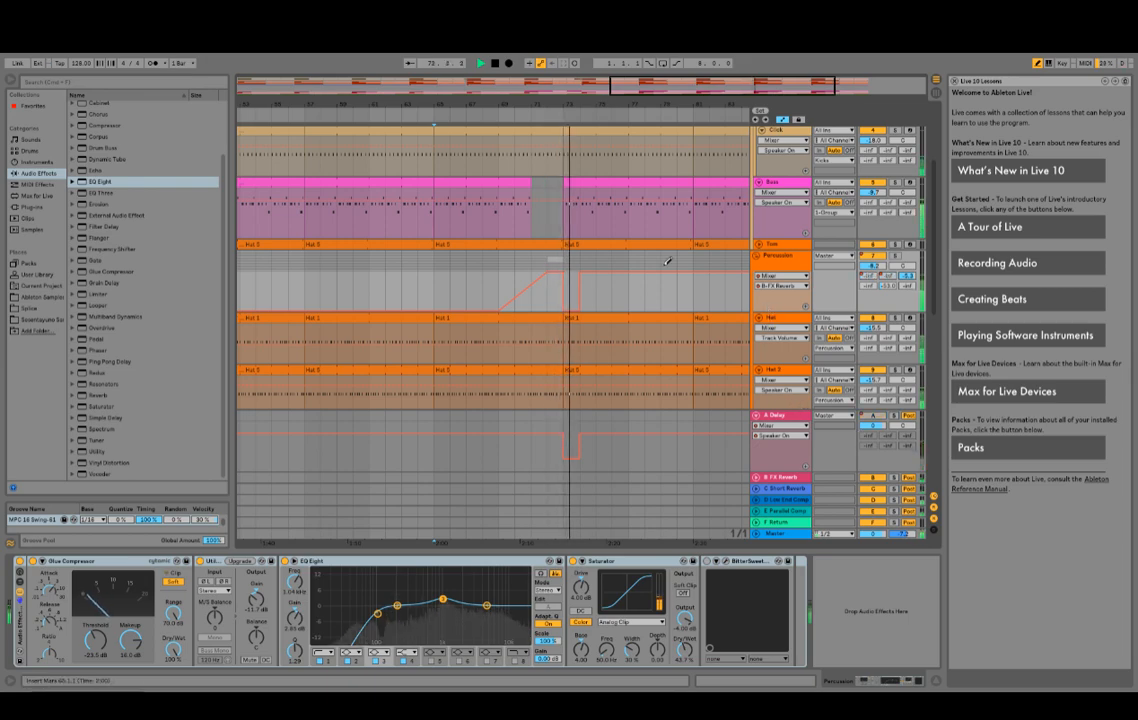
{"action": "left_click", "coordinate": [500, 113]}
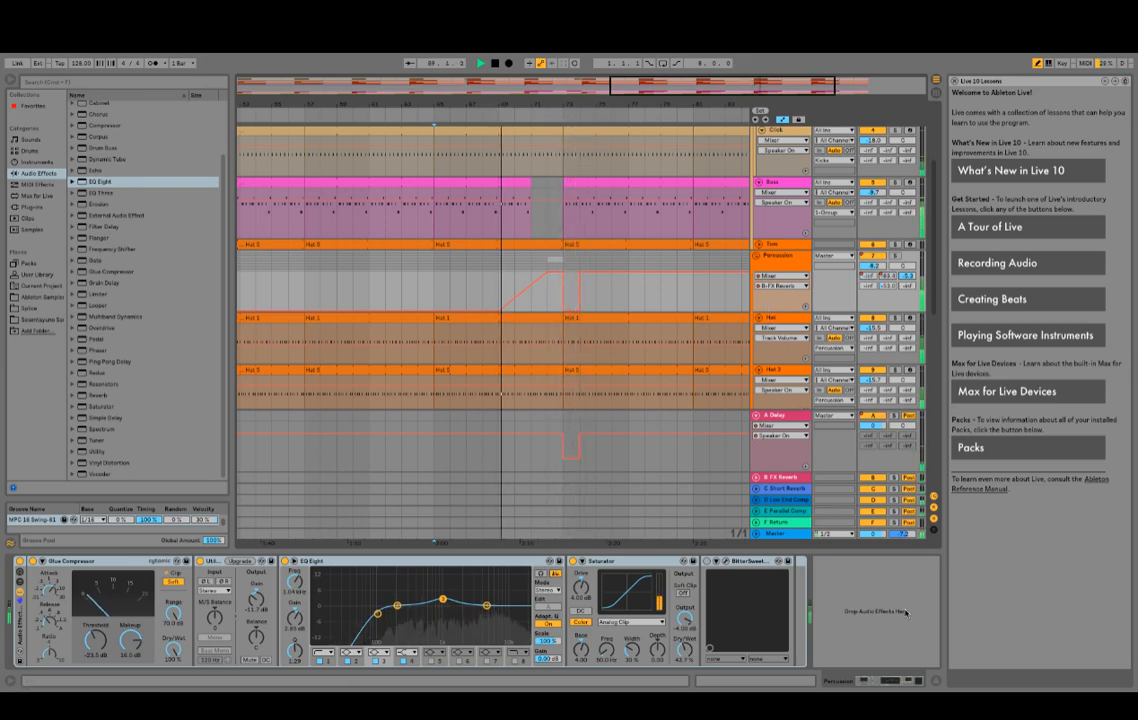
Step: Automate the B FX Reverb return's Speaker On to switch off for the length of bar 73
{"action": "left_click", "coordinate": [757, 478]}
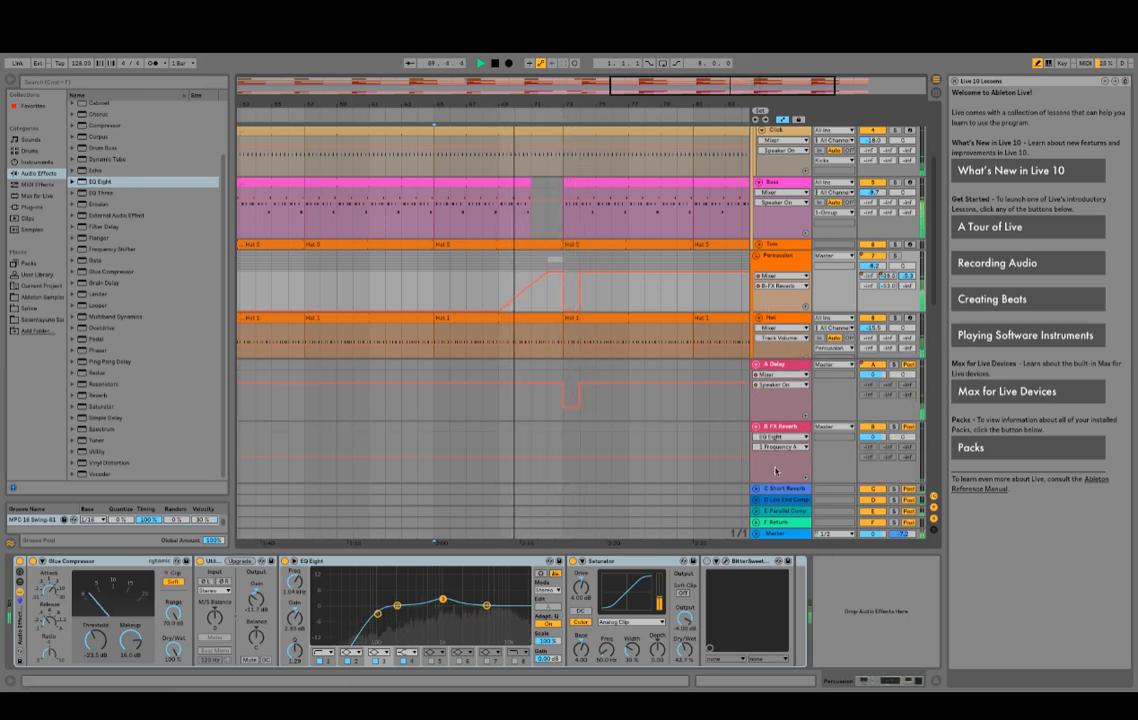
{"action": "left_click", "coordinate": [873, 427]}
{"action": "left_click", "coordinate": [873, 427]}
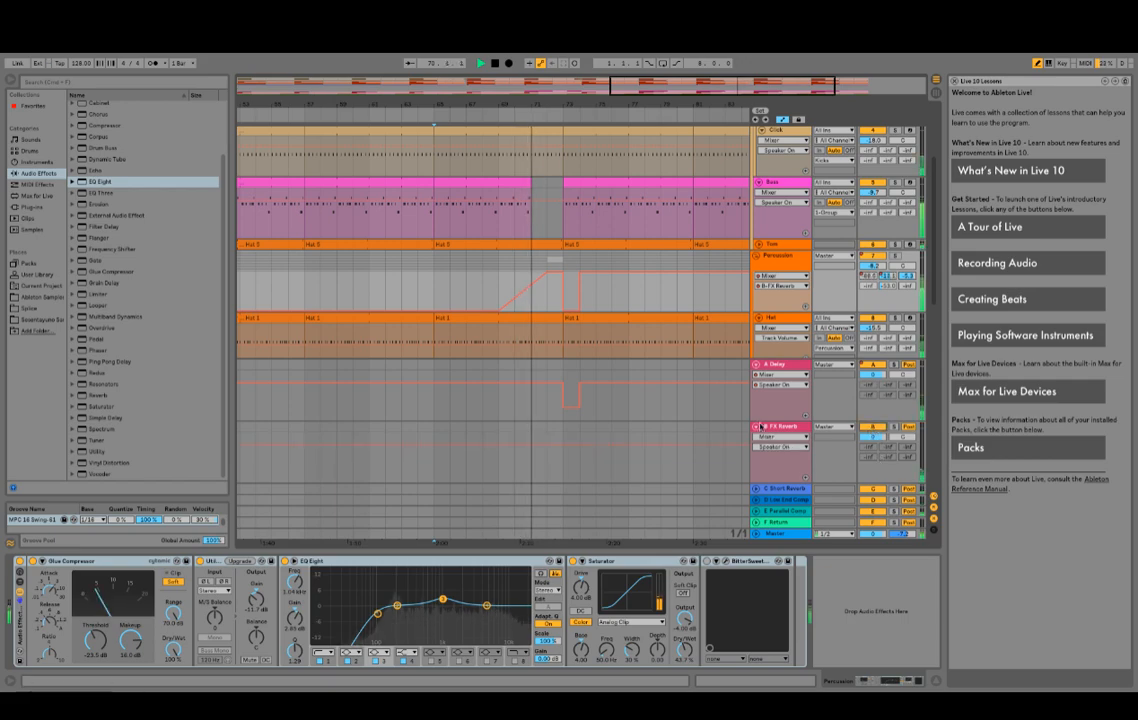
{"action": "left_click", "coordinate": [572, 469]}
Step: Group the three pink synth tracks 24 to 26 and name the group Synth
{"action": "scroll", "coordinate": [587, 460], "scroll_direction": "down", "scroll_amount": 10}
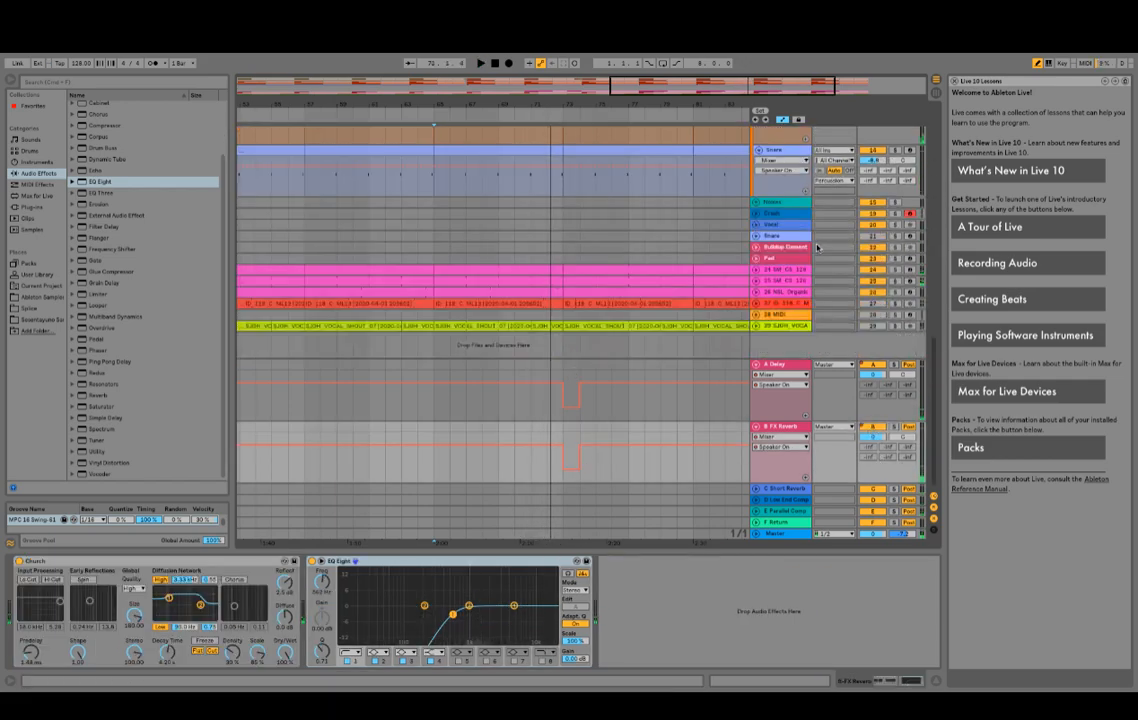
{"action": "left_click", "coordinate": [795, 291]}
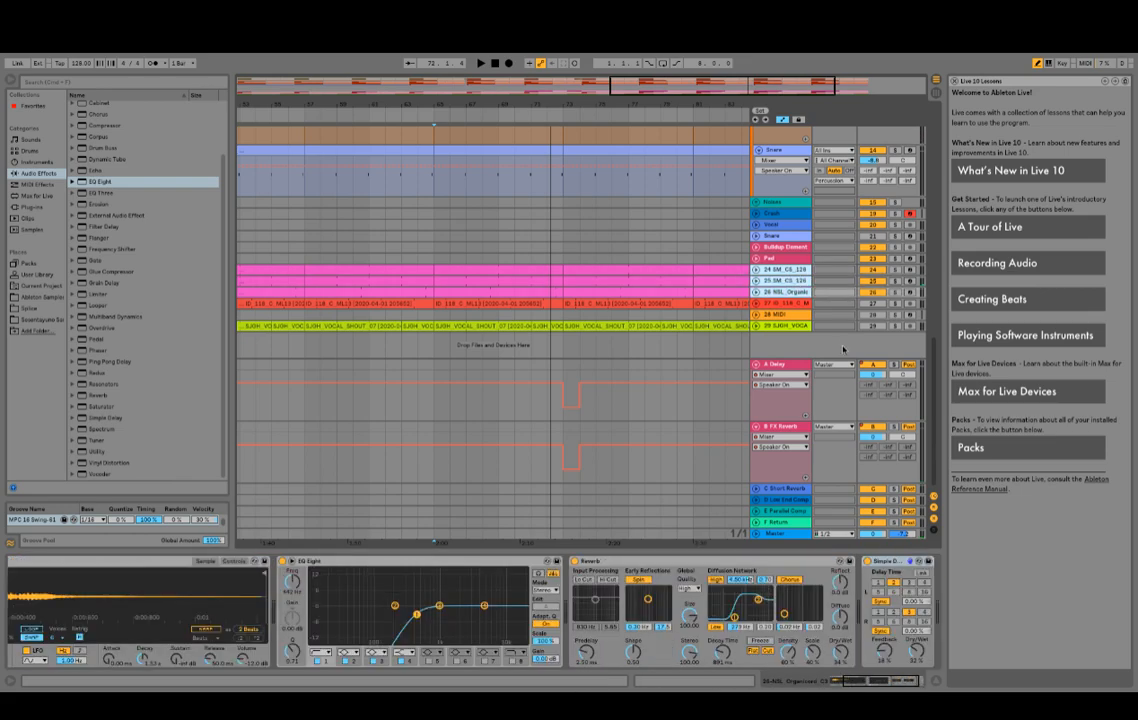
{"action": "key", "text": "ctrl+g"}
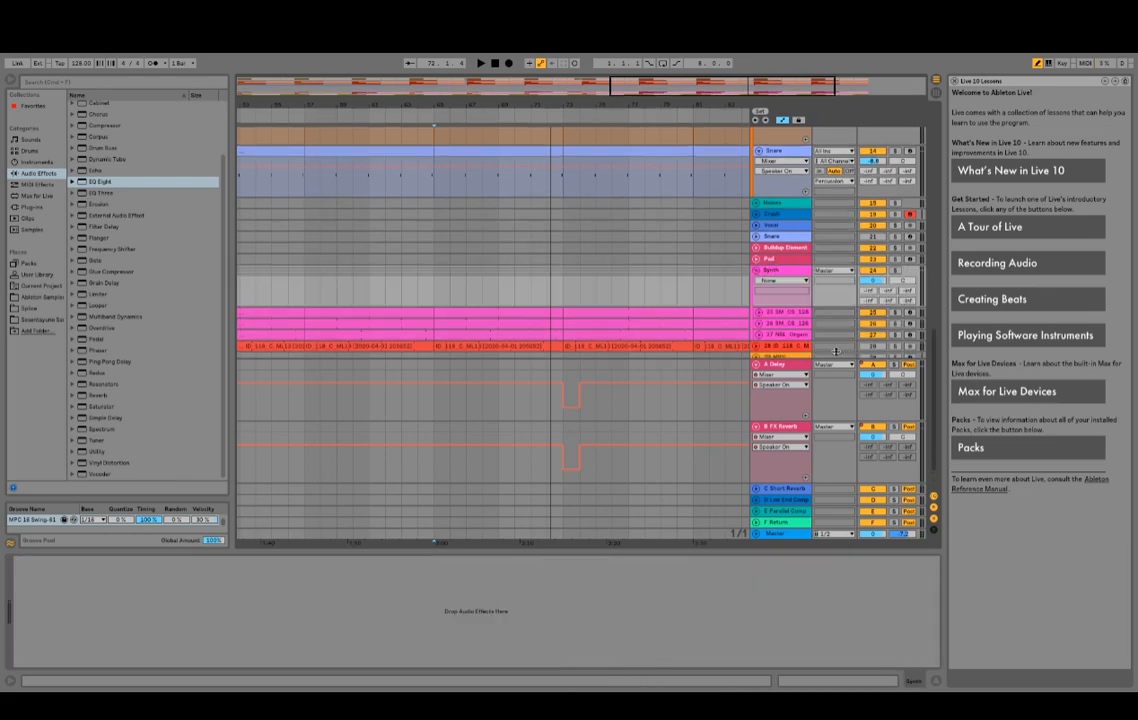
Step: Move the red ID_118_C audio track into the Synth group and open its clip during playback
{"action": "scroll", "coordinate": [763, 340], "scroll_direction": "down", "scroll_amount": 2}
{"action": "left_click", "coordinate": [800, 302]}
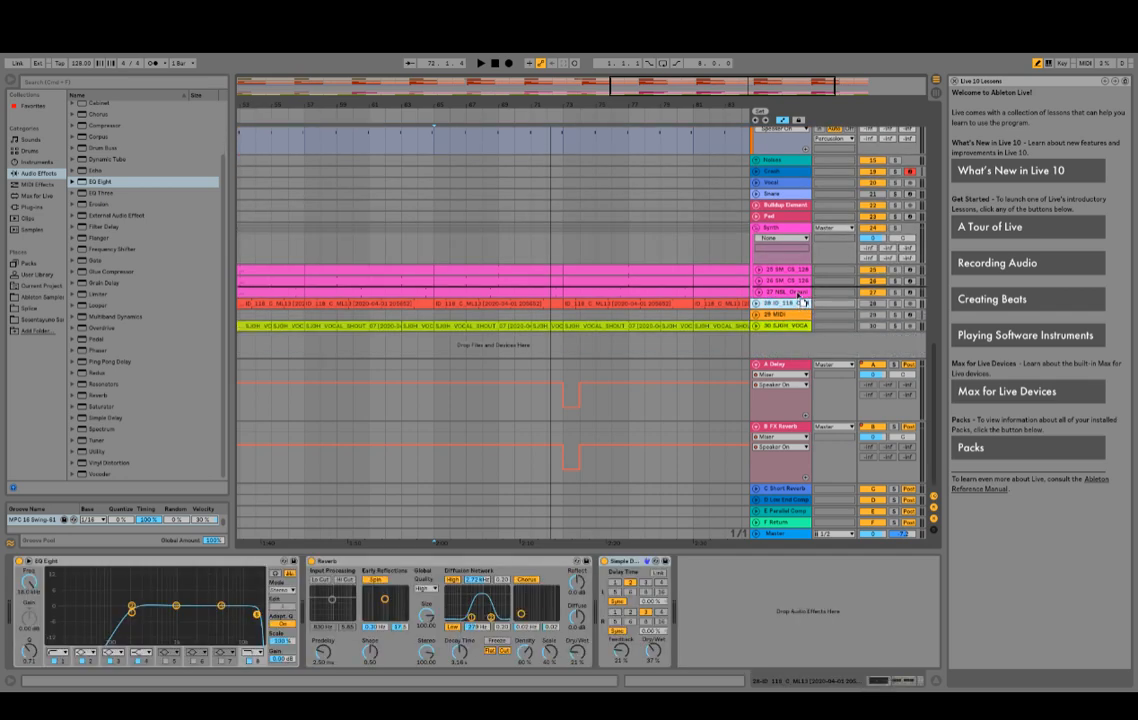
{"action": "left_click_drag", "start_coordinate": [805, 285], "coordinate": [785, 292]}
{"action": "key", "text": "space"}
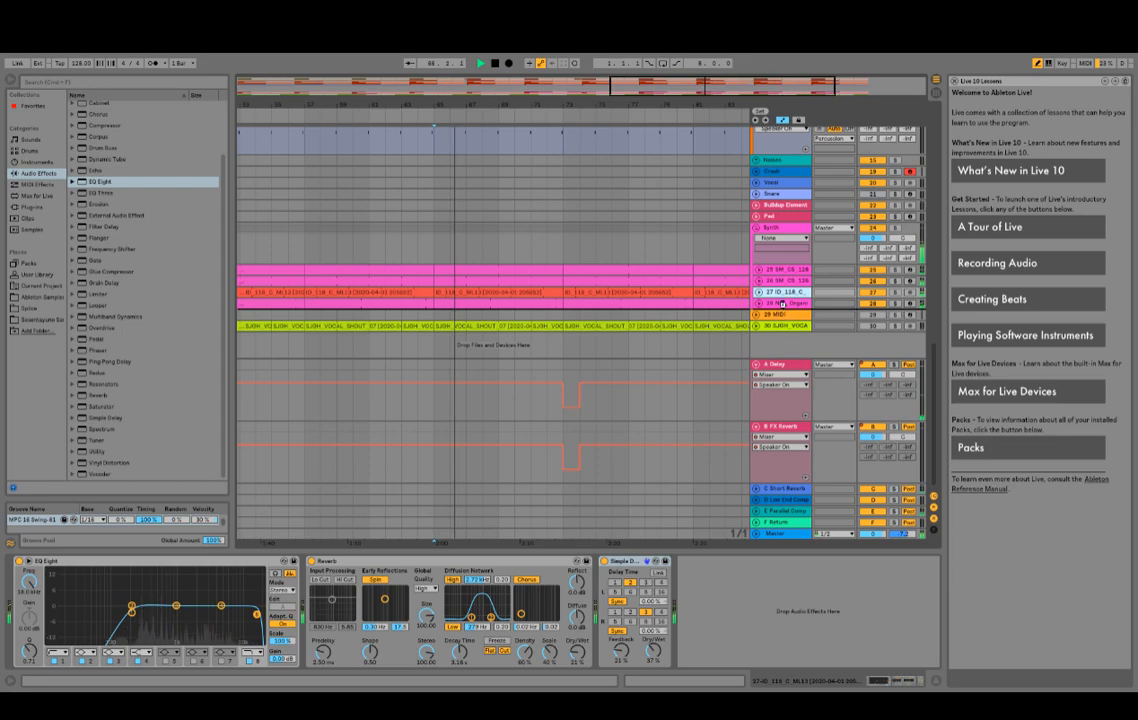
{"action": "double_click", "coordinate": [521, 292]}
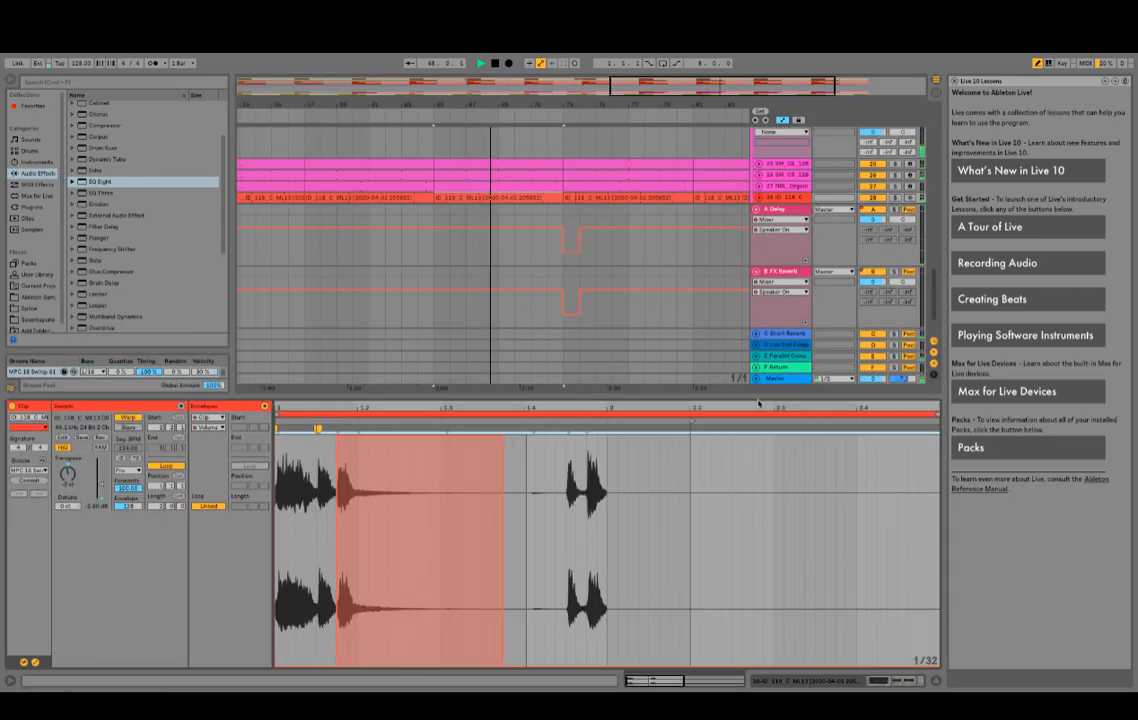
Step: Move the red ID_118_C clip's start marker to 2.4 while auditioning it, and hide the clip view
{"action": "left_click_drag", "start_coordinate": [755, 399], "coordinate": [692, 482]}
{"action": "key", "text": "space"}
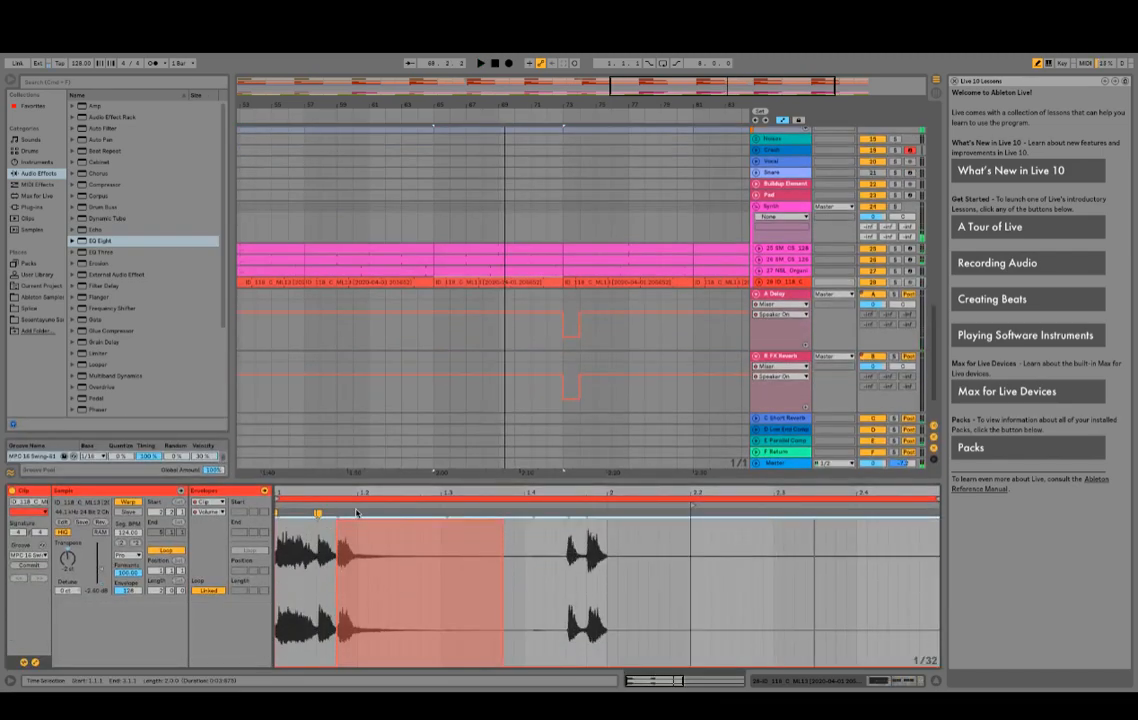
{"action": "left_click", "coordinate": [775, 503]}
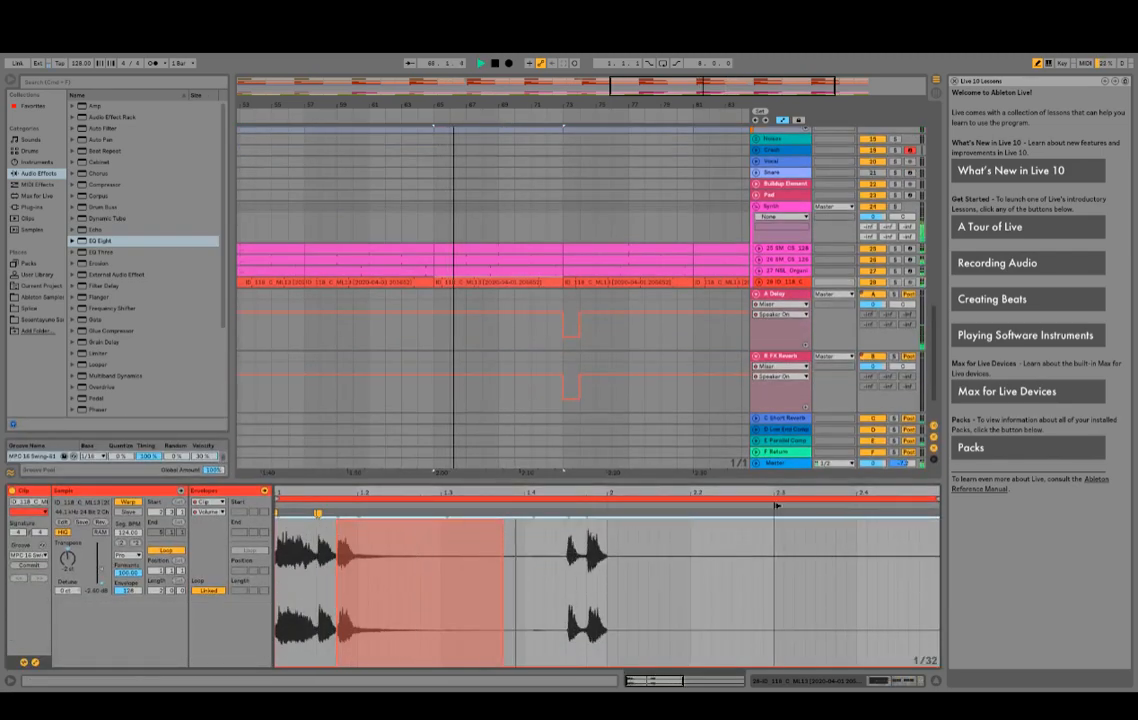
{"action": "left_click", "coordinate": [858, 503]}
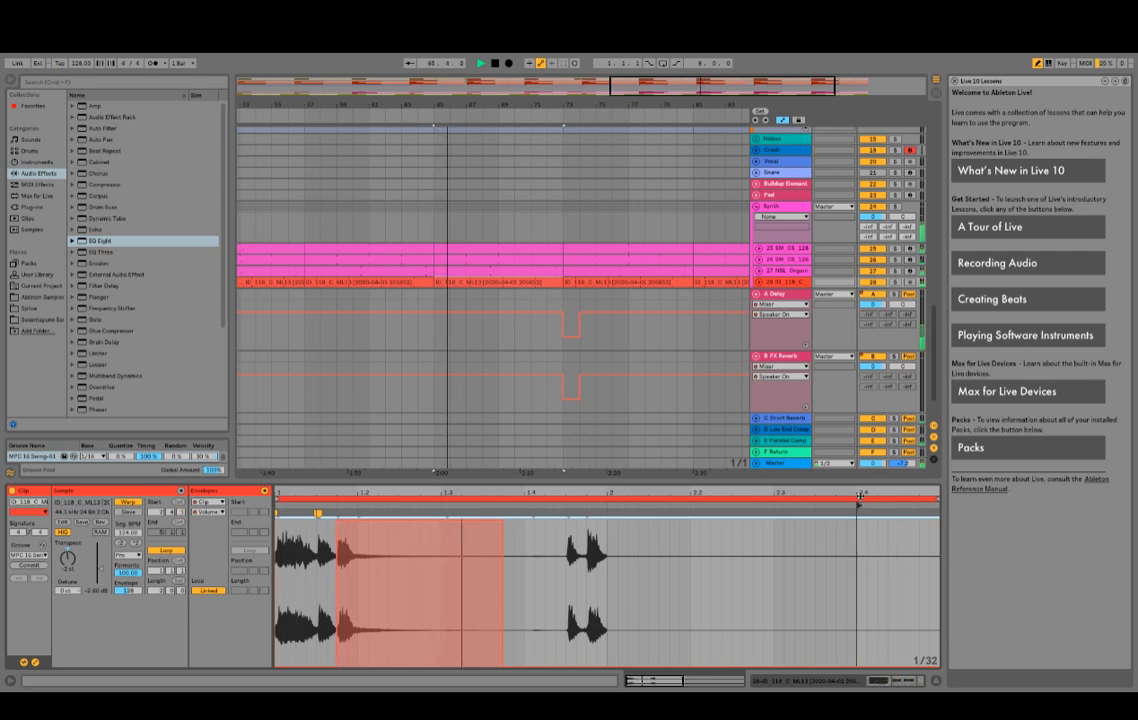
{"action": "key", "text": "super+alt+l"}
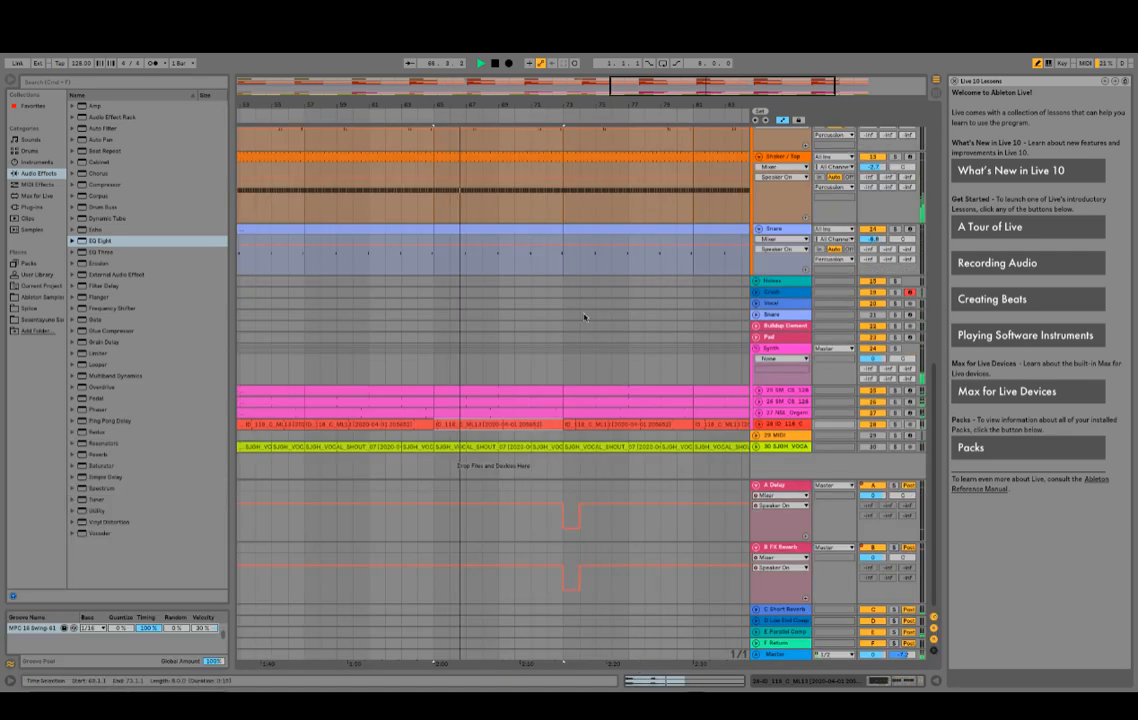
Step: Delete all the red ID_118_C clips before bar 65 in the arrangement
{"action": "left_click", "coordinate": [411, 423]}
{"action": "key", "text": "Delete"}
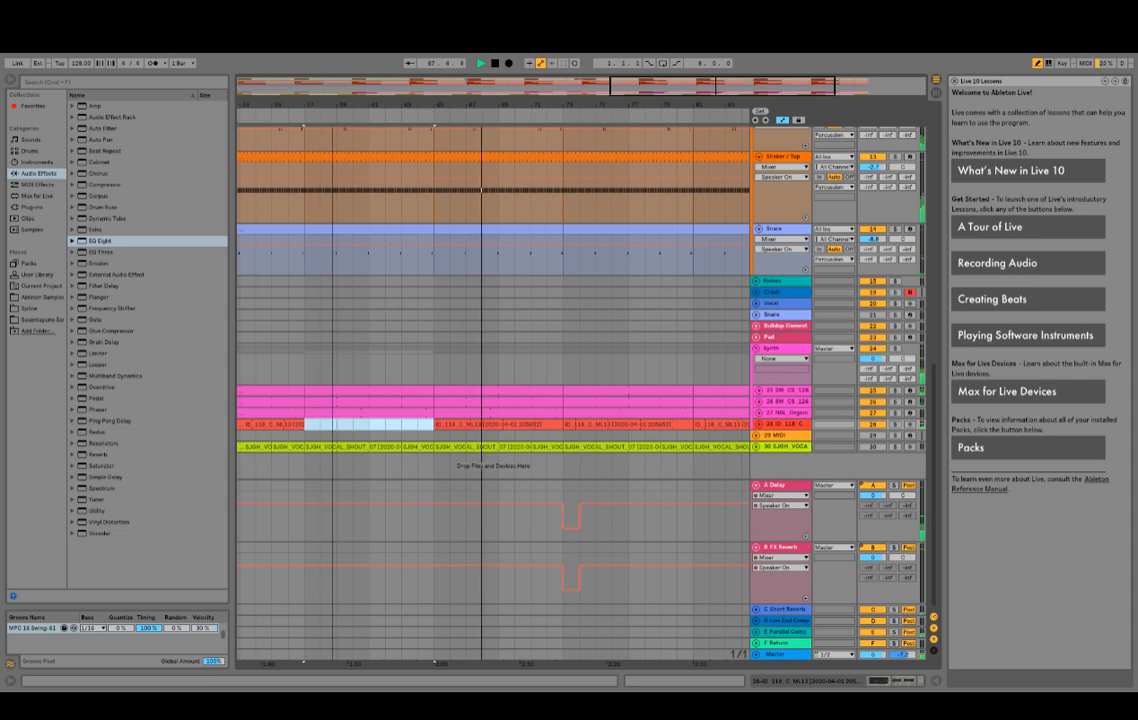
{"action": "double_click", "coordinate": [618, 87]}
{"action": "left_click", "coordinate": [522, 426]}
{"action": "key", "text": "Delete"}
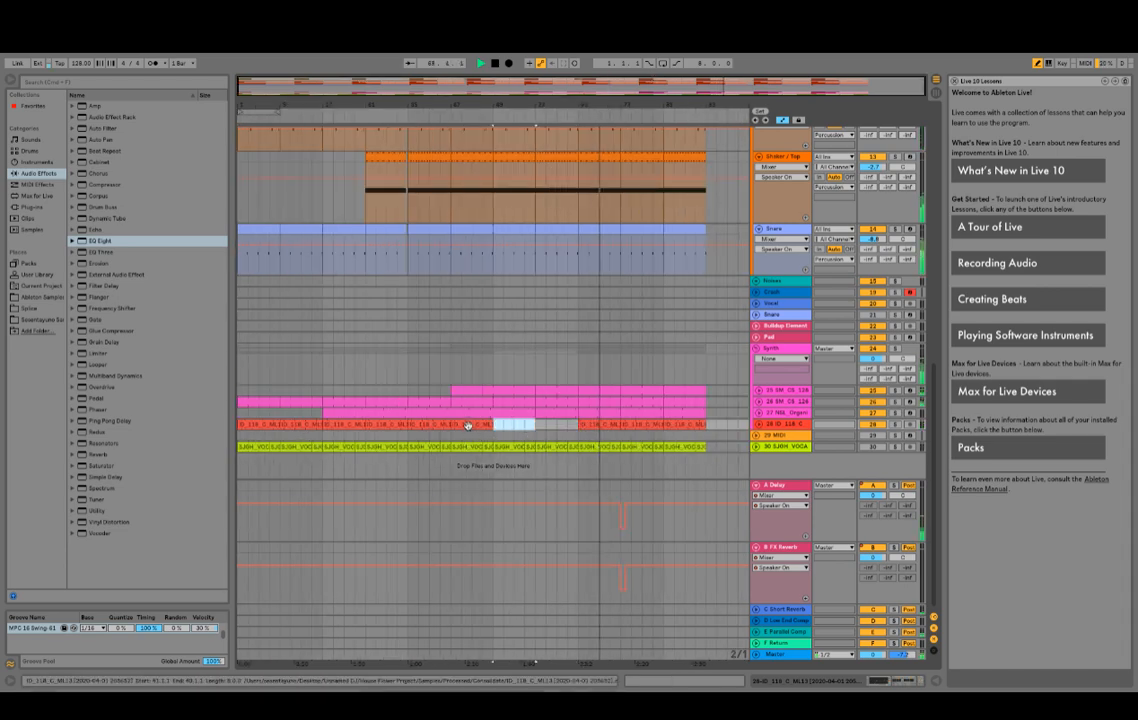
{"action": "left_click", "coordinate": [472, 424]}
{"action": "key", "text": "Delete"}
{"action": "left_click", "coordinate": [430, 424]}
{"action": "key", "text": "Delete"}
{"action": "left_click", "coordinate": [386, 424]}
{"action": "key", "text": "Delete"}
{"action": "left_click", "coordinate": [357, 424]}
{"action": "key", "text": "Delete"}
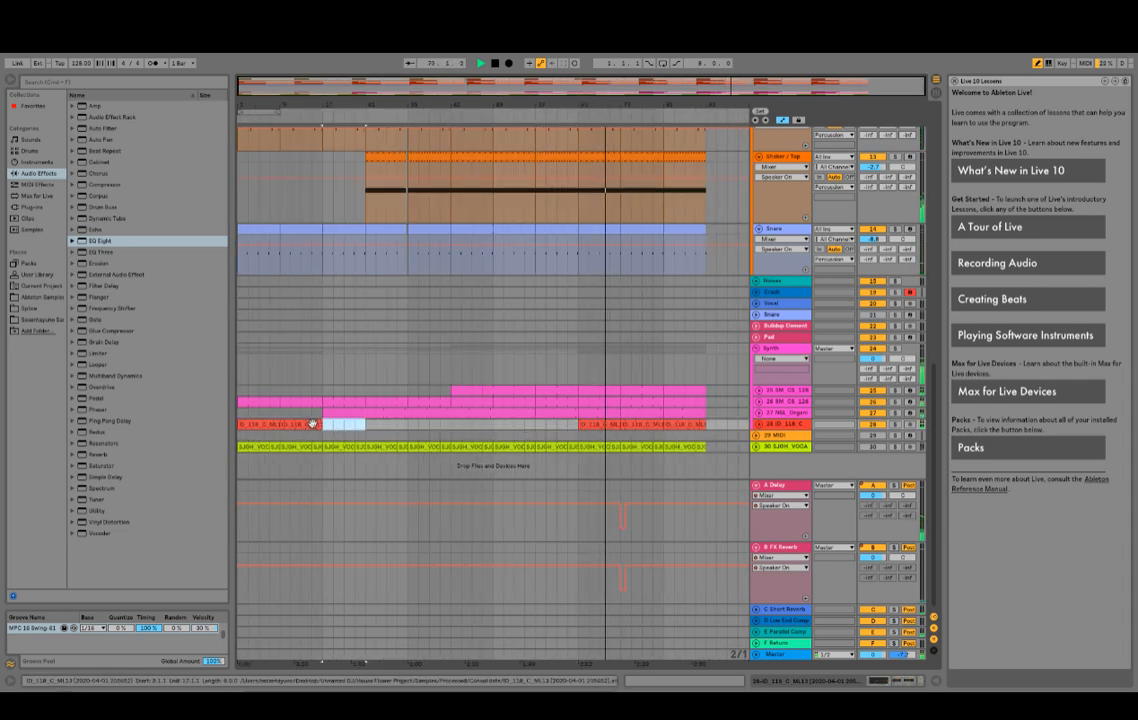
{"action": "left_click", "coordinate": [315, 424]}
{"action": "key", "text": "Delete"}
{"action": "left_click", "coordinate": [272, 424]}
{"action": "key", "text": "Delete"}
Step: Open the ID_118_C clip at bar 65, unfold its track, and listen to the section
{"action": "double_click", "coordinate": [614, 423]}
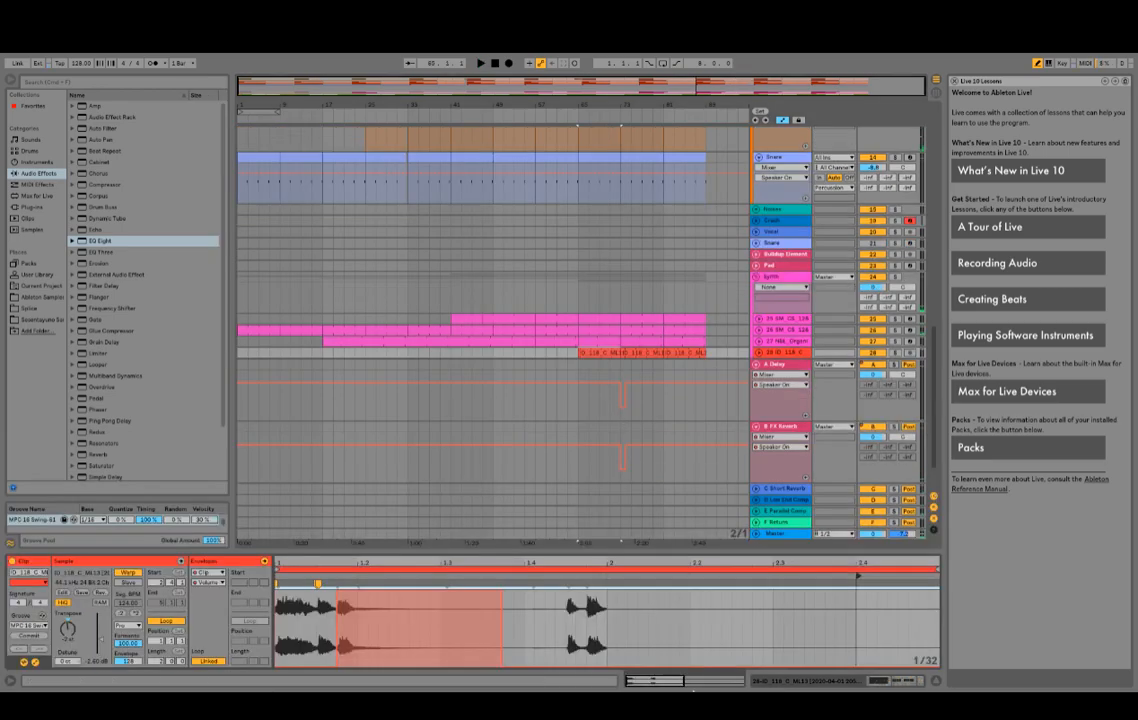
{"action": "left_click", "coordinate": [758, 353]}
{"action": "scroll", "coordinate": [743, 342], "scroll_direction": "down", "scroll_amount": 5}
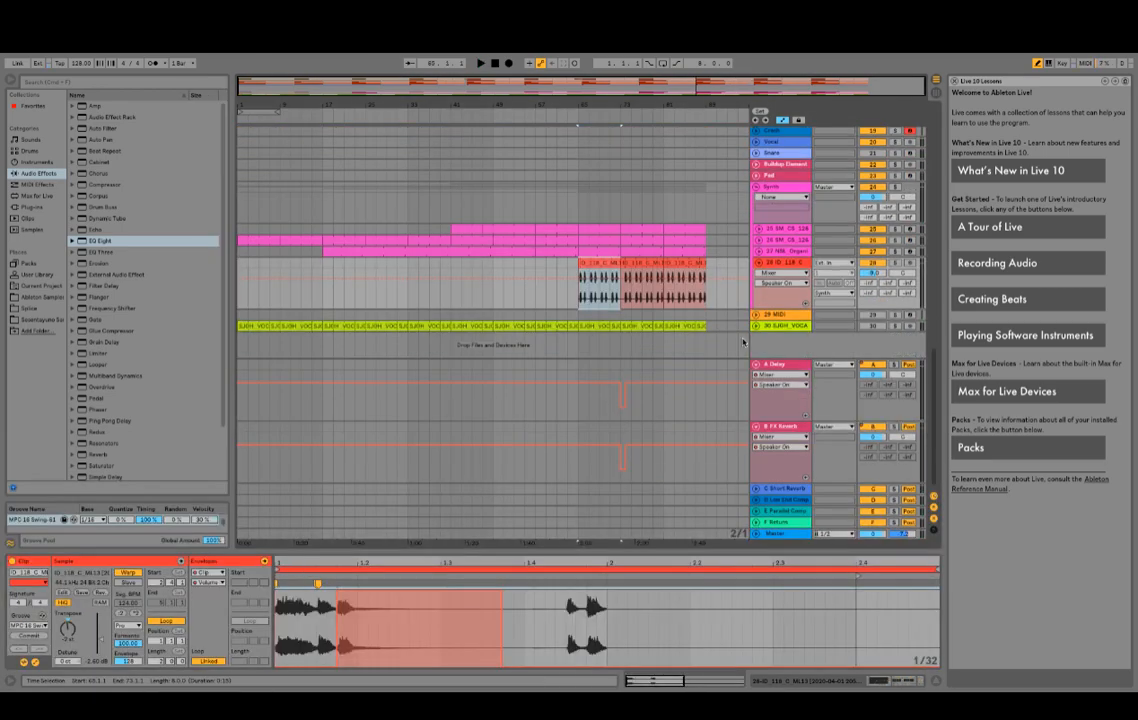
{"action": "key", "text": "space"}
{"action": "left_click_drag", "start_coordinate": [668, 85], "coordinate": [740, 125]}
{"action": "key", "text": "space"}
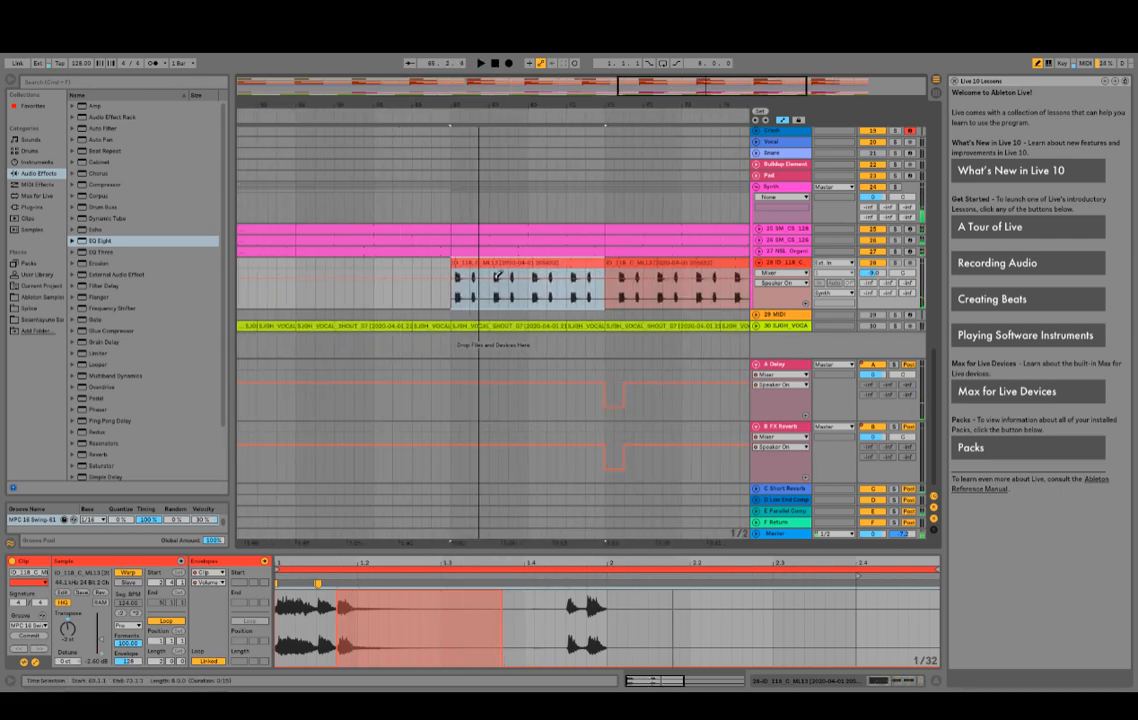
Step: Delete bars 67 to 69 and bars 71 to 73 from the red ID_118_C track
{"action": "mouse_move", "coordinate": [493, 279]}
{"action": "left_mouse_down"}
{"action": "mouse_move", "coordinate": [530, 265]}
{"action": "mouse_move", "coordinate": [510, 298]}
{"action": "mouse_move", "coordinate": [493, 295]}
{"action": "left_mouse_up"}
{"action": "key", "text": "super+z"}
{"action": "key", "text": "Delete"}
{"action": "key", "text": "space"}
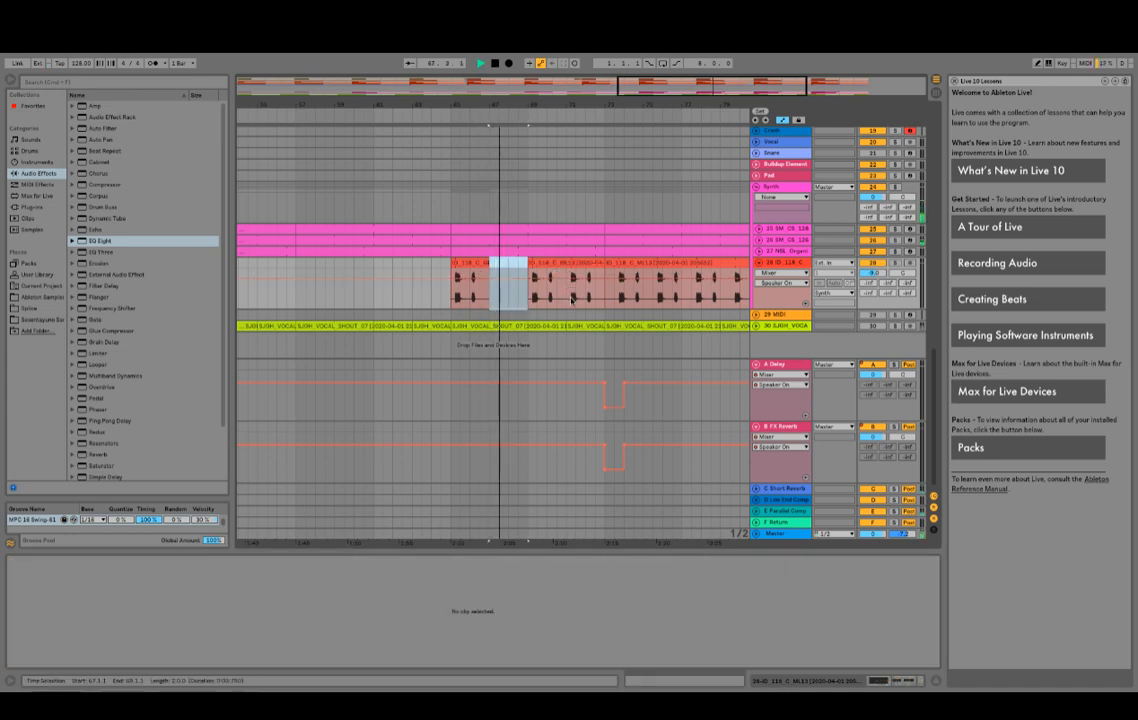
{"action": "left_click_drag", "start_coordinate": [567, 280], "coordinate": [600, 265]}
{"action": "key", "text": "Delete"}
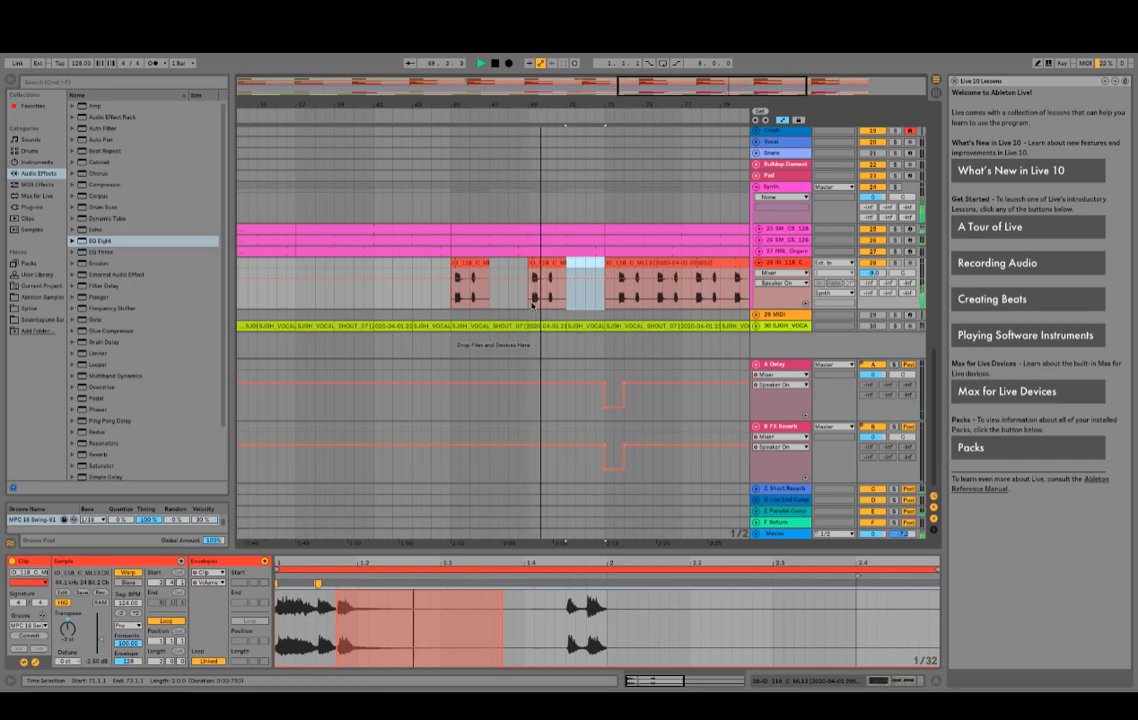
Step: Try to consolidate bars 65 to 69 of the ID_118_C track into one looped clip
{"action": "left_click", "coordinate": [457, 262]}
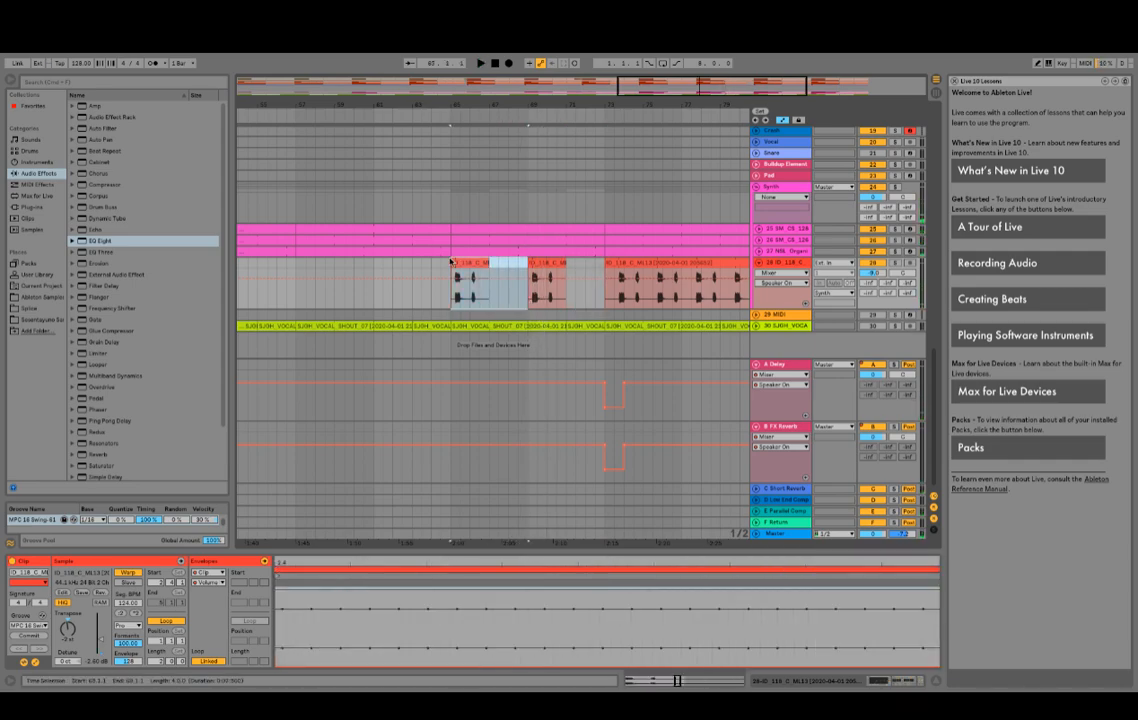
{"action": "key", "text": "ctrl+k"}
{"action": "key", "text": "ctrl+k"}
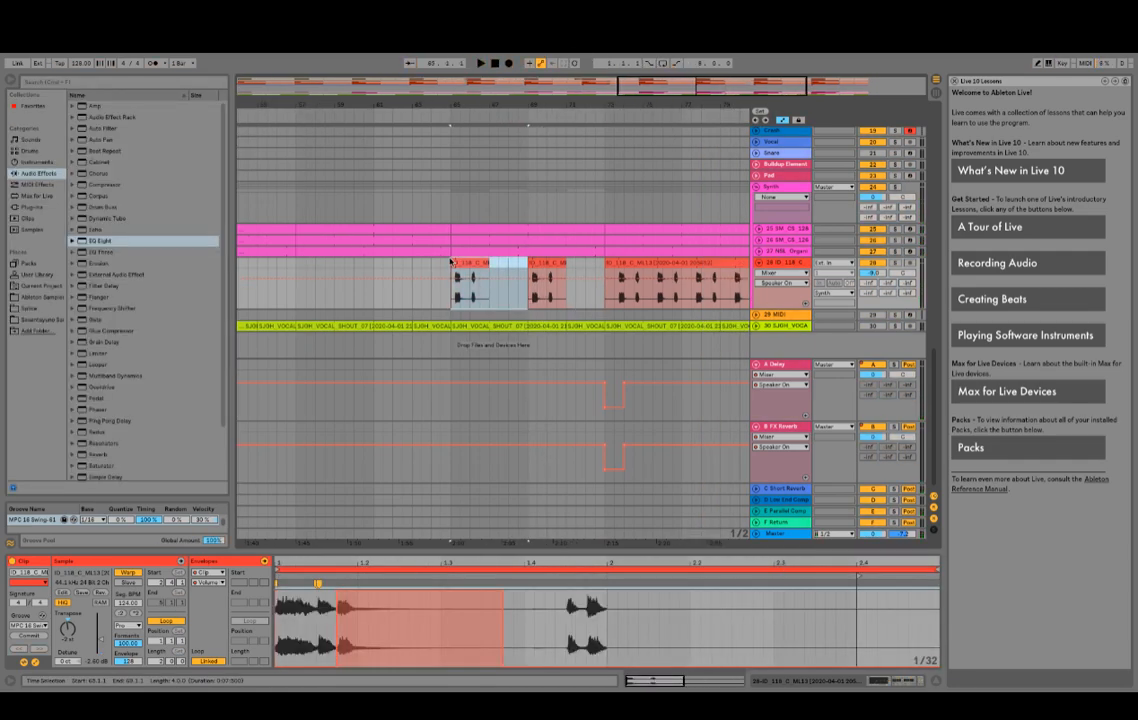
{"action": "key", "text": "ctrl+j"}
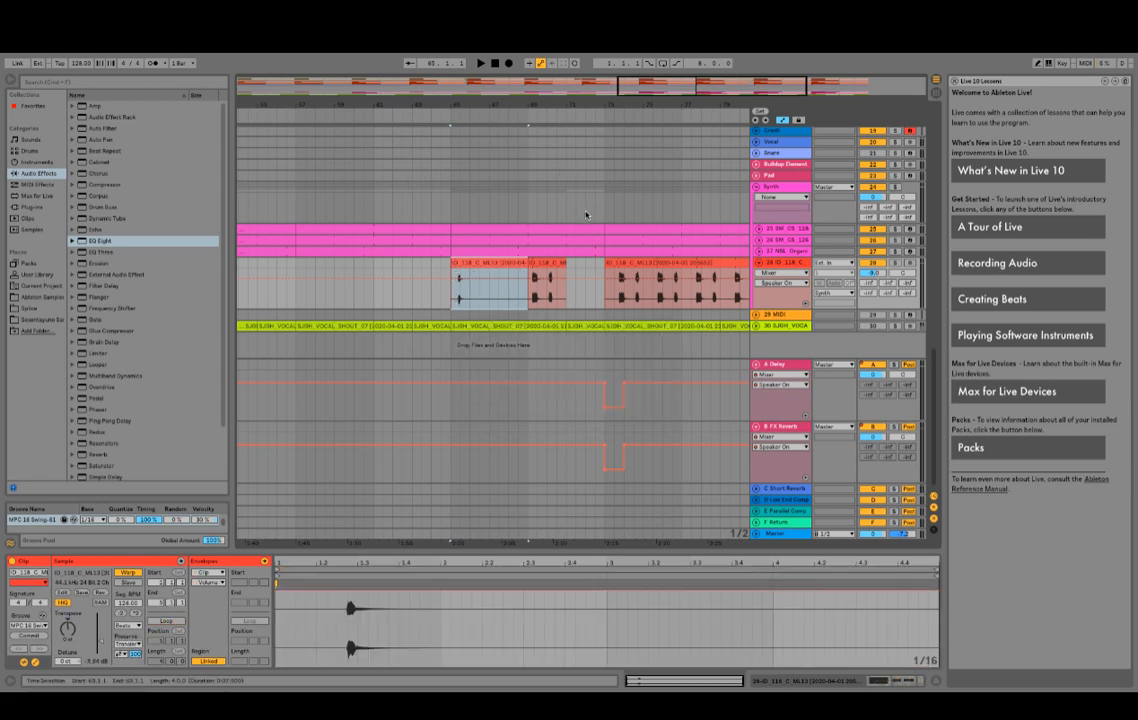
{"action": "key", "text": "space"}
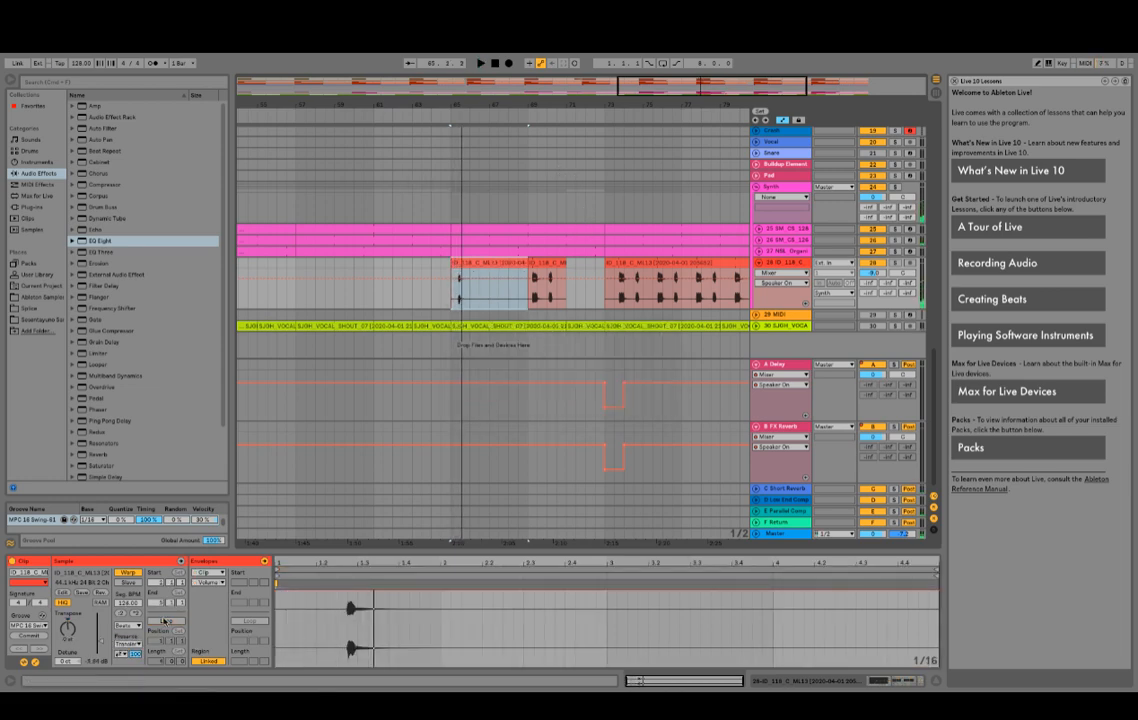
{"action": "left_click", "coordinate": [165, 621]}
{"action": "left_click", "coordinate": [535, 280]}
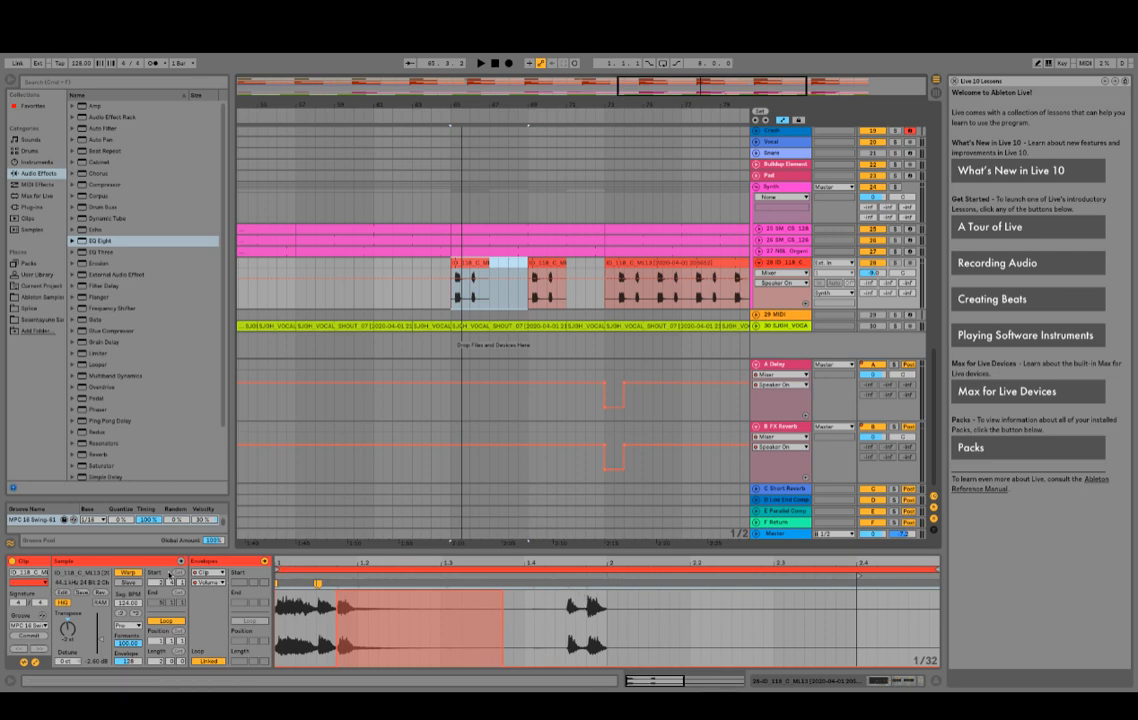
Step: Check the clip's Transposition Modulation envelope, and return to Volume Modulation
{"action": "left_click", "coordinate": [205, 582]}
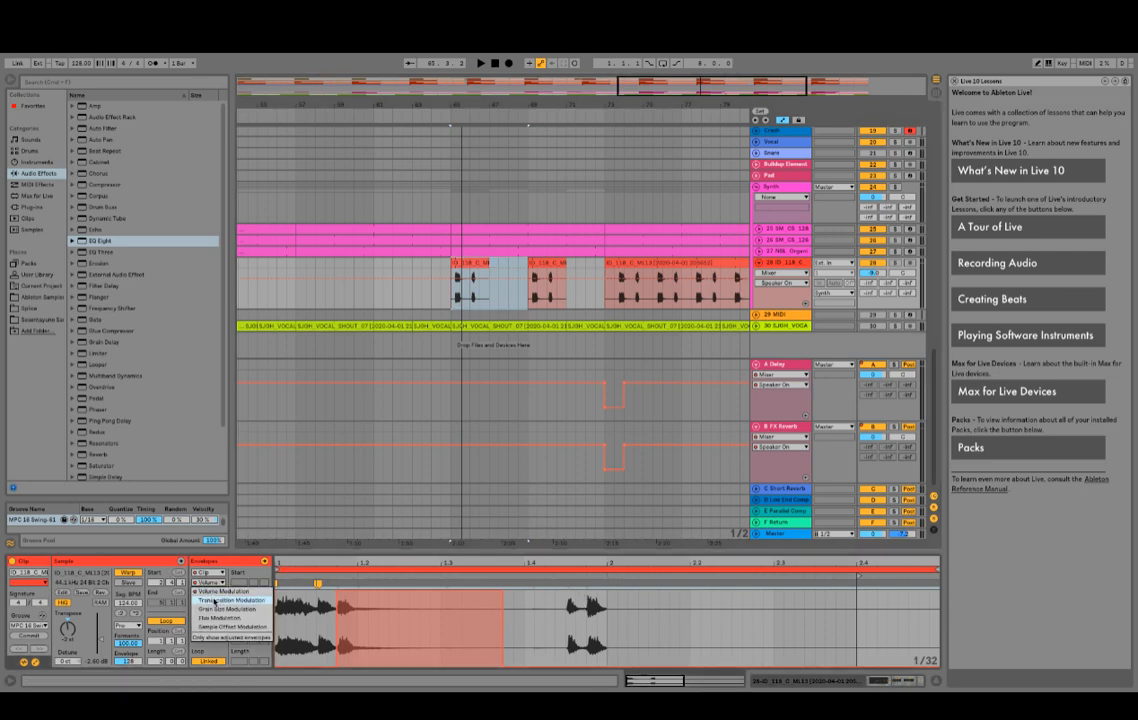
{"action": "left_click", "coordinate": [213, 601]}
{"action": "left_click", "coordinate": [212, 583]}
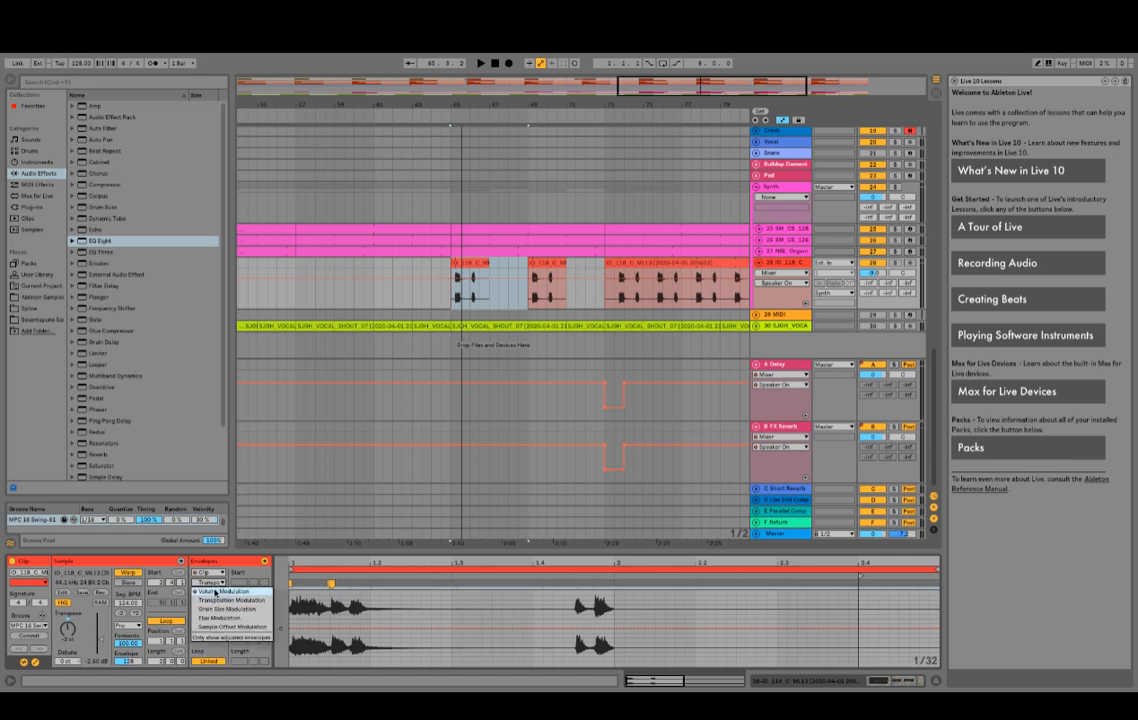
{"action": "left_click", "coordinate": [215, 592]}
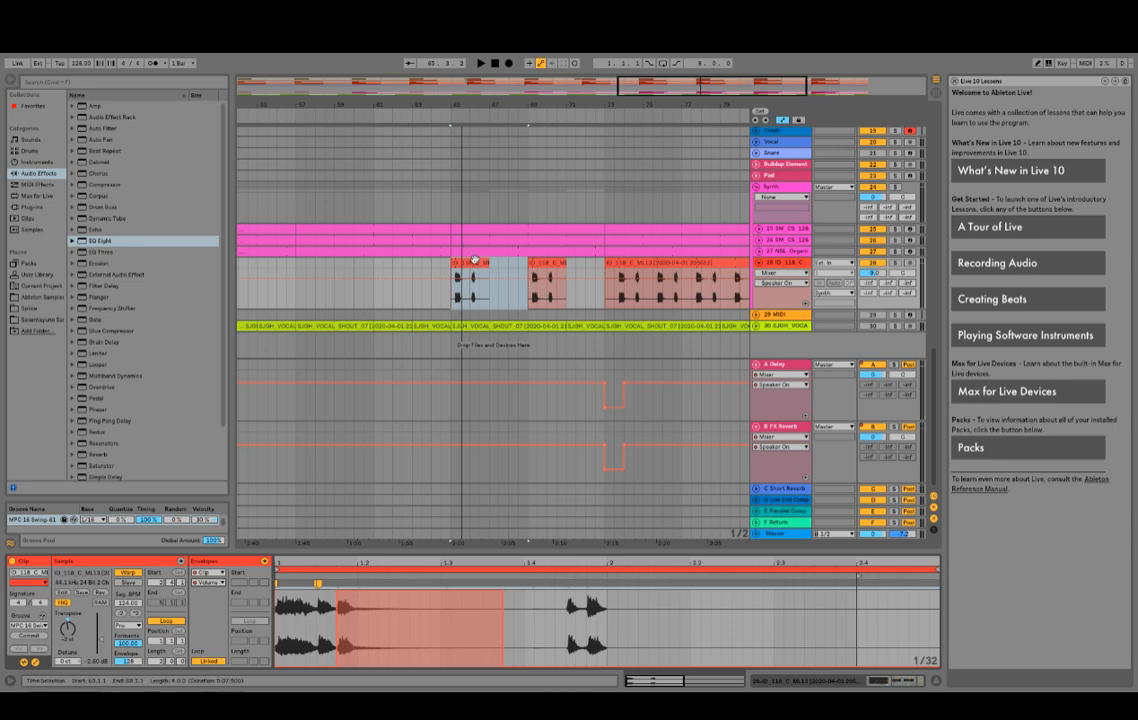
Step: Try consolidating the ID_118_C clip at bars 65 to 67 with Complex Pro warping, and undo it after auditioning
{"action": "left_click", "coordinate": [475, 260]}
{"action": "key", "text": "ctrl+j"}
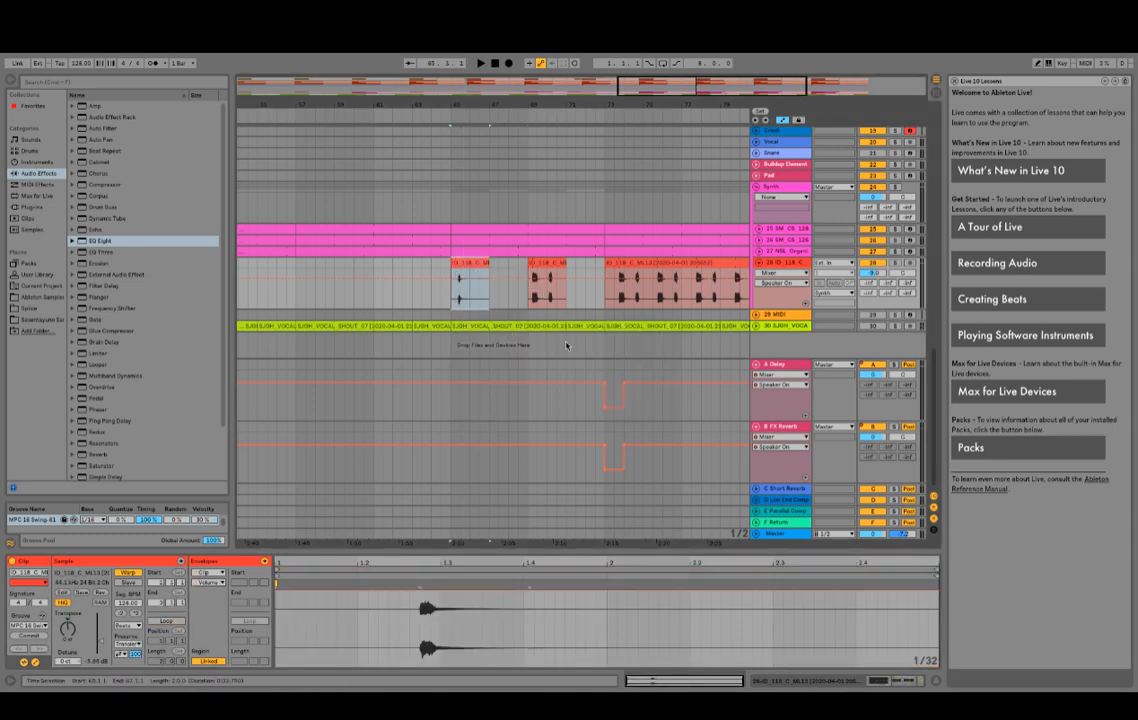
{"action": "key", "text": "space"}
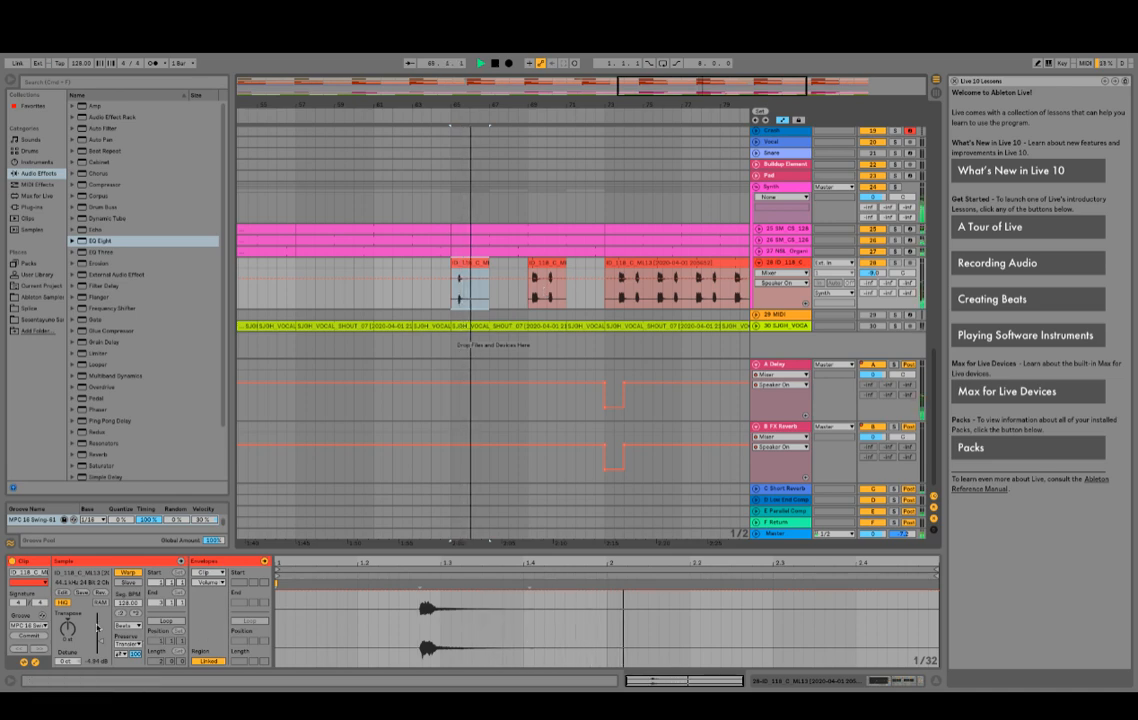
{"action": "left_click", "coordinate": [128, 625]}
{"action": "left_click", "coordinate": [128, 667]}
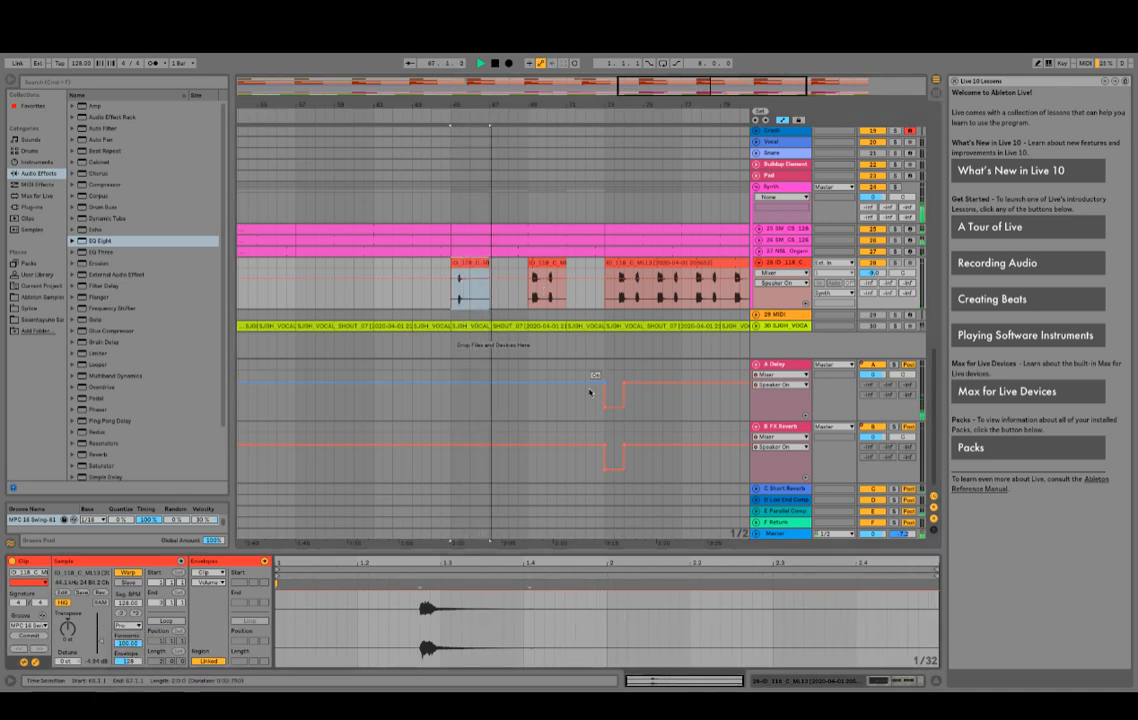
{"action": "key", "text": "space"}
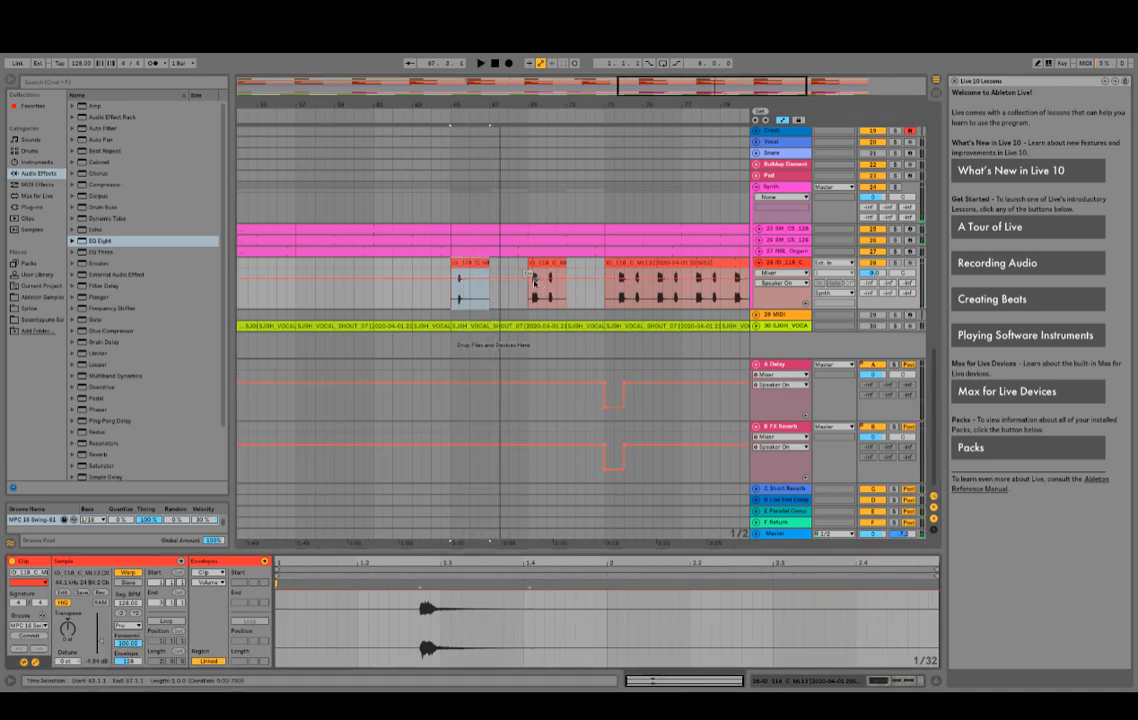
{"action": "key", "text": "space"}
{"action": "key", "text": "super+z"}
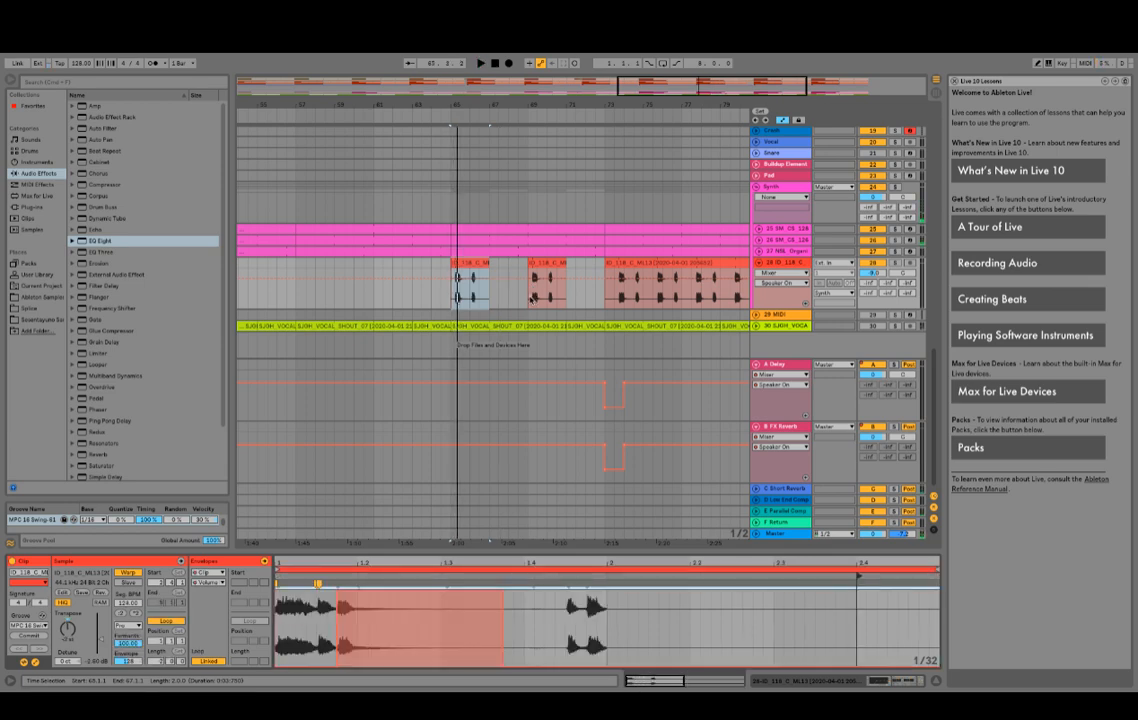
Step: Consolidate bars 65 to 69 of the ID_118_C track into one clip, enable Loop, and set its warp mode to Complex Pro
{"action": "left_click_drag", "start_coordinate": [527, 280], "coordinate": [453, 262]}
{"action": "key", "text": "super+j"}
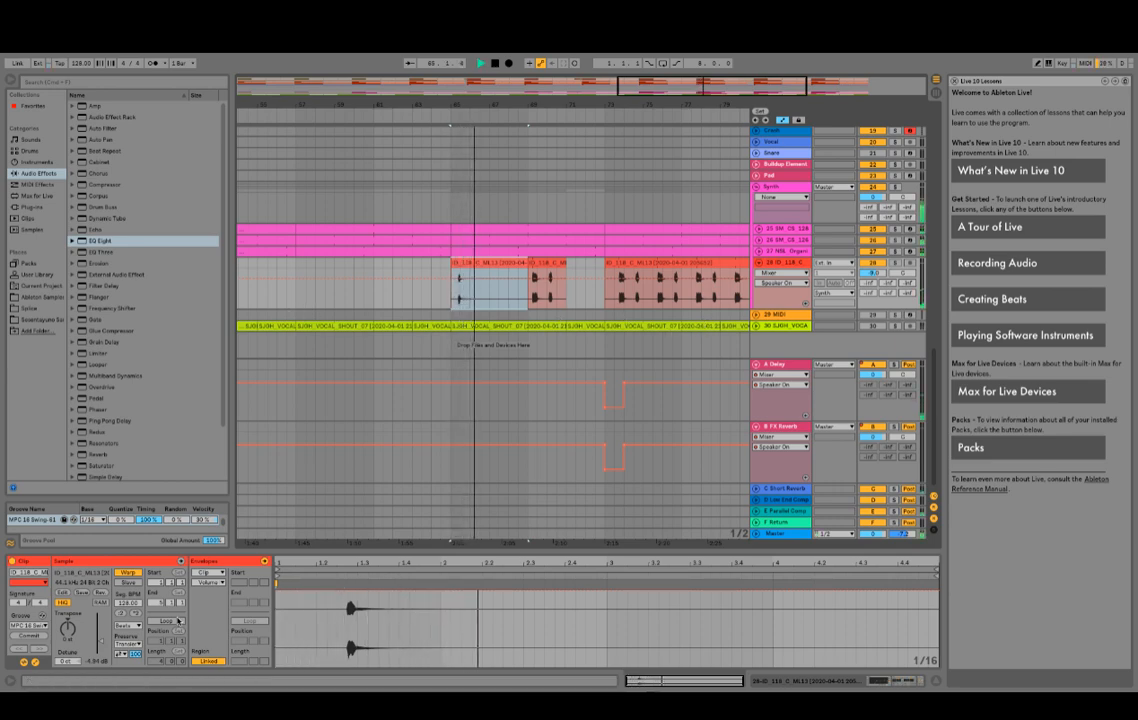
{"action": "left_click", "coordinate": [166, 621]}
{"action": "left_click", "coordinate": [132, 627]}
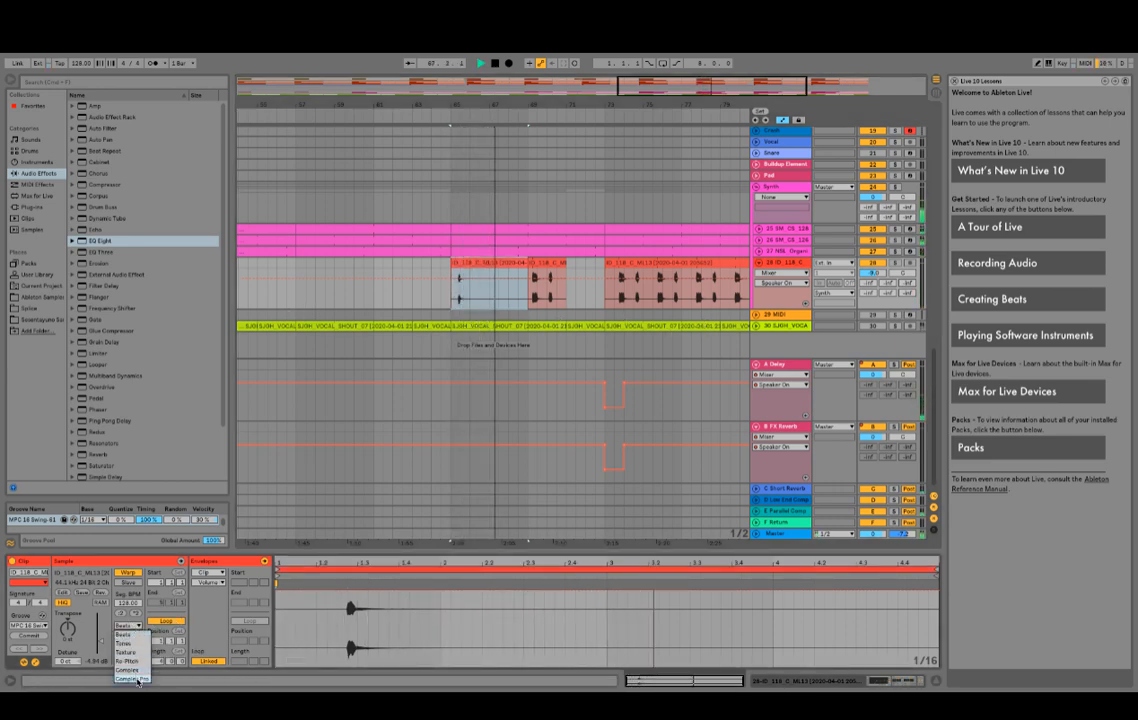
{"action": "left_click", "coordinate": [128, 677]}
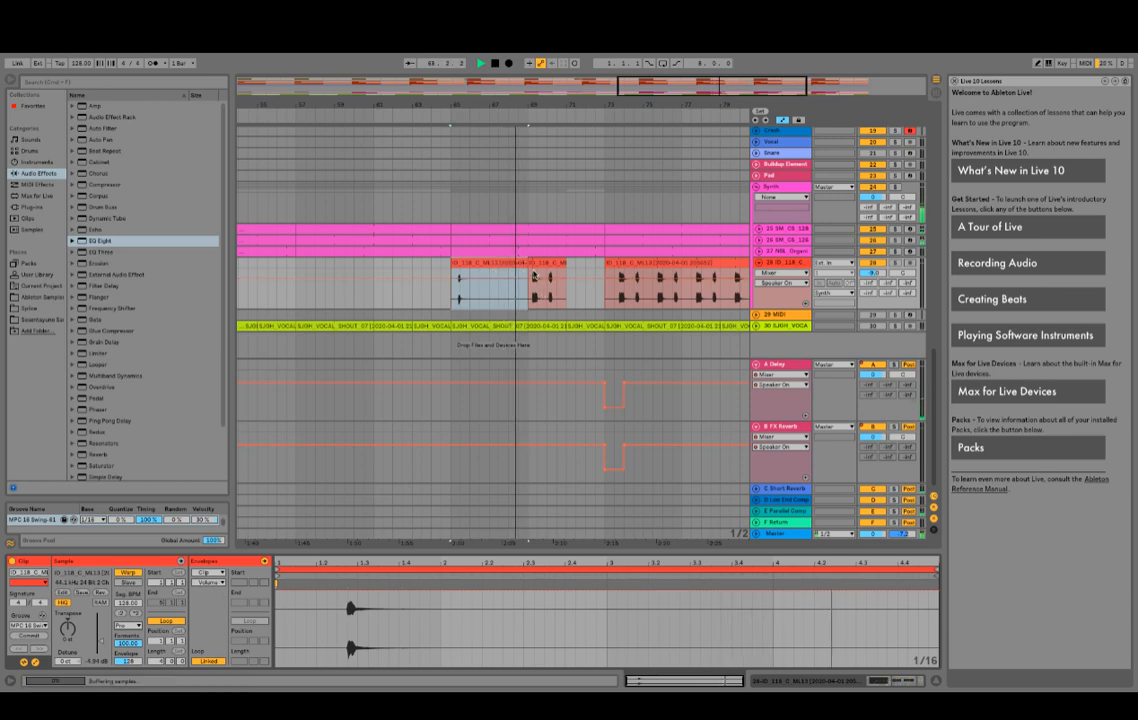
{"action": "key", "text": "space"}
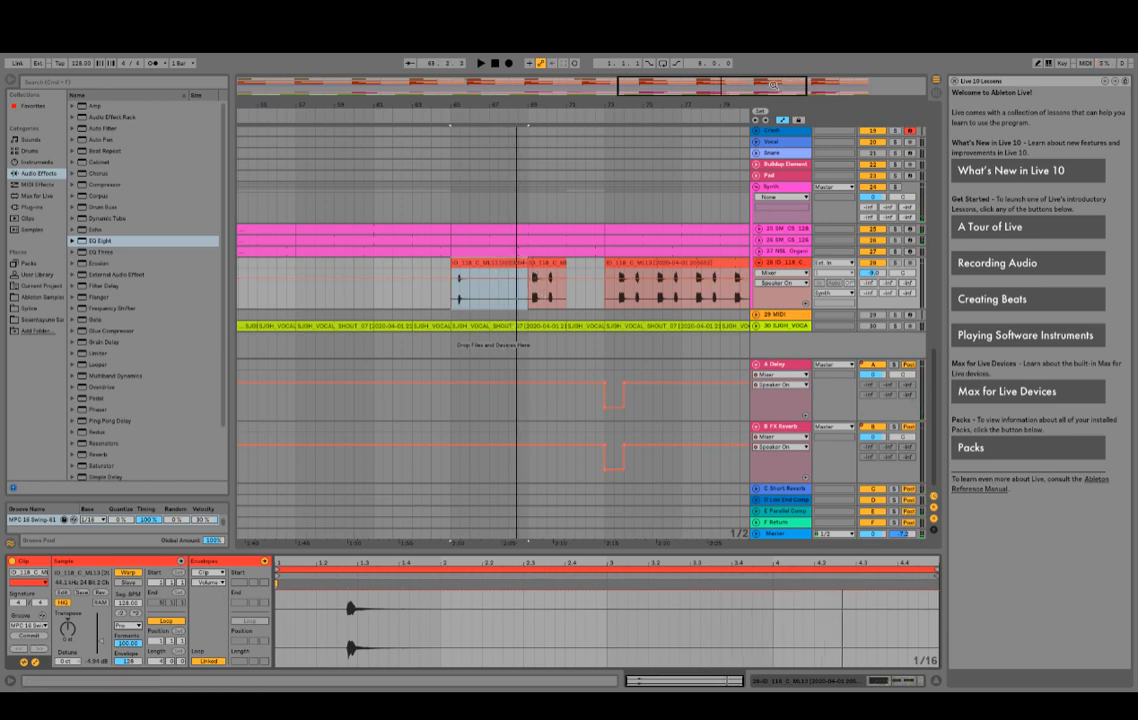
Step: Extend the looped ID_118_C clip to bar 89, lower its track volume to about -11.9 dB, and fold the track
{"action": "left_click_drag", "start_coordinate": [773, 85], "coordinate": [797, 123]}
{"action": "left_click_drag", "start_coordinate": [599, 263], "coordinate": [705, 265]}
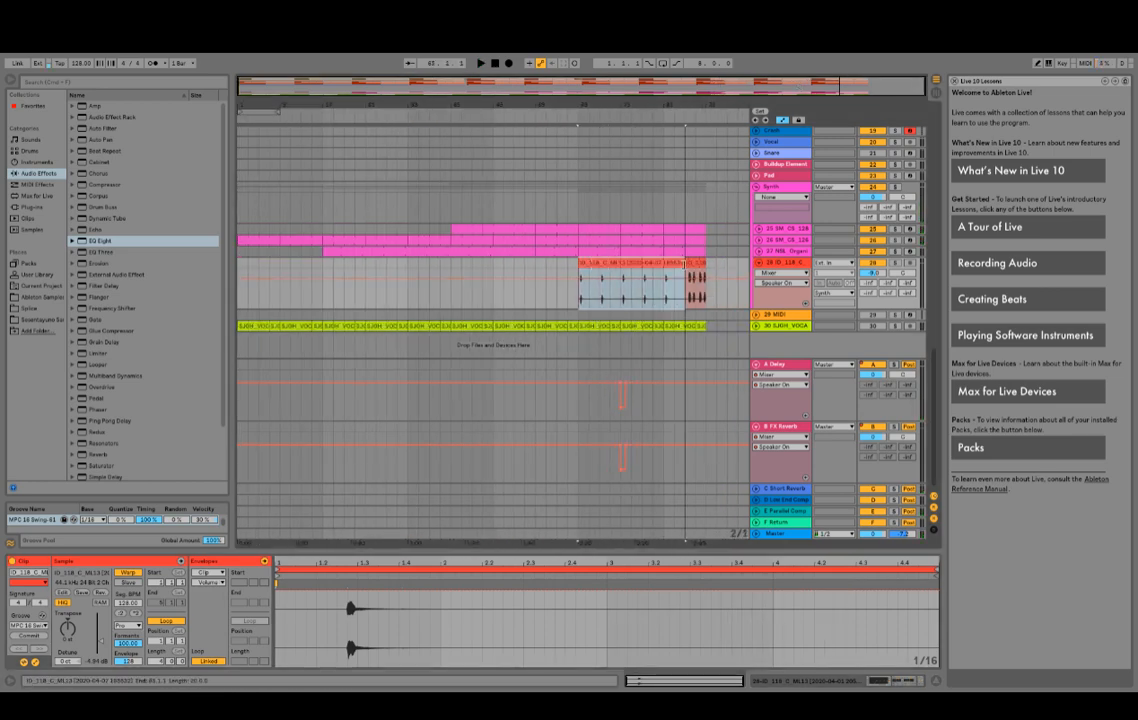
{"action": "key", "text": "space"}
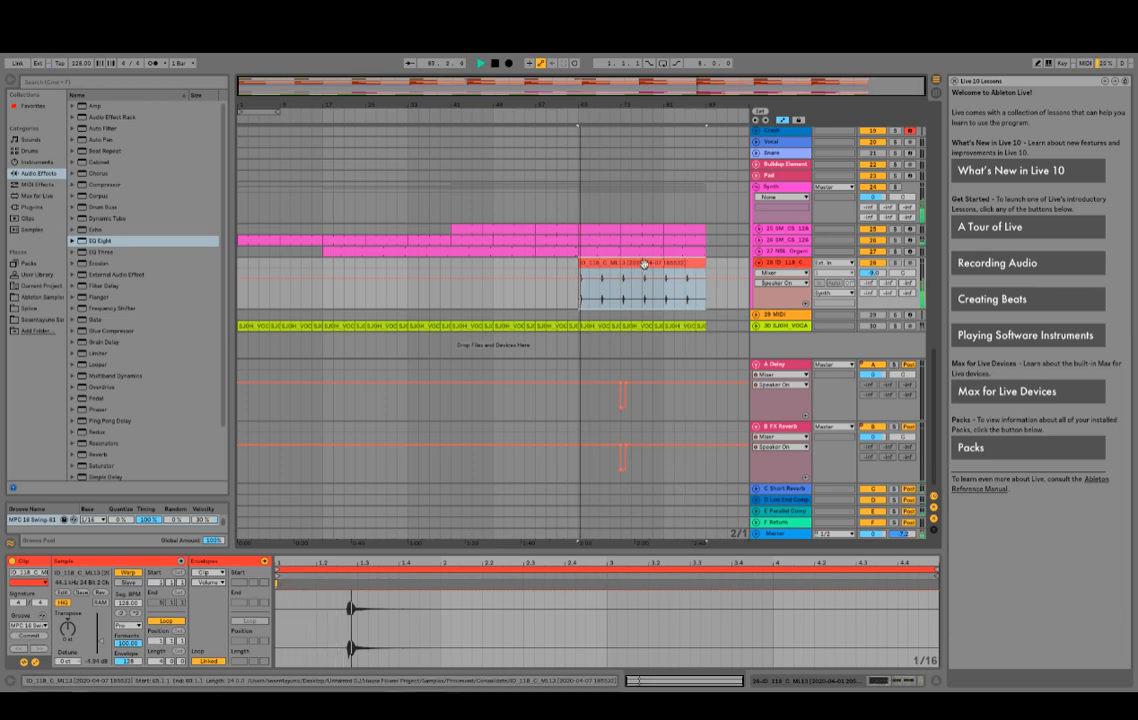
{"action": "left_click_drag", "start_coordinate": [871, 273], "coordinate": [871, 284]}
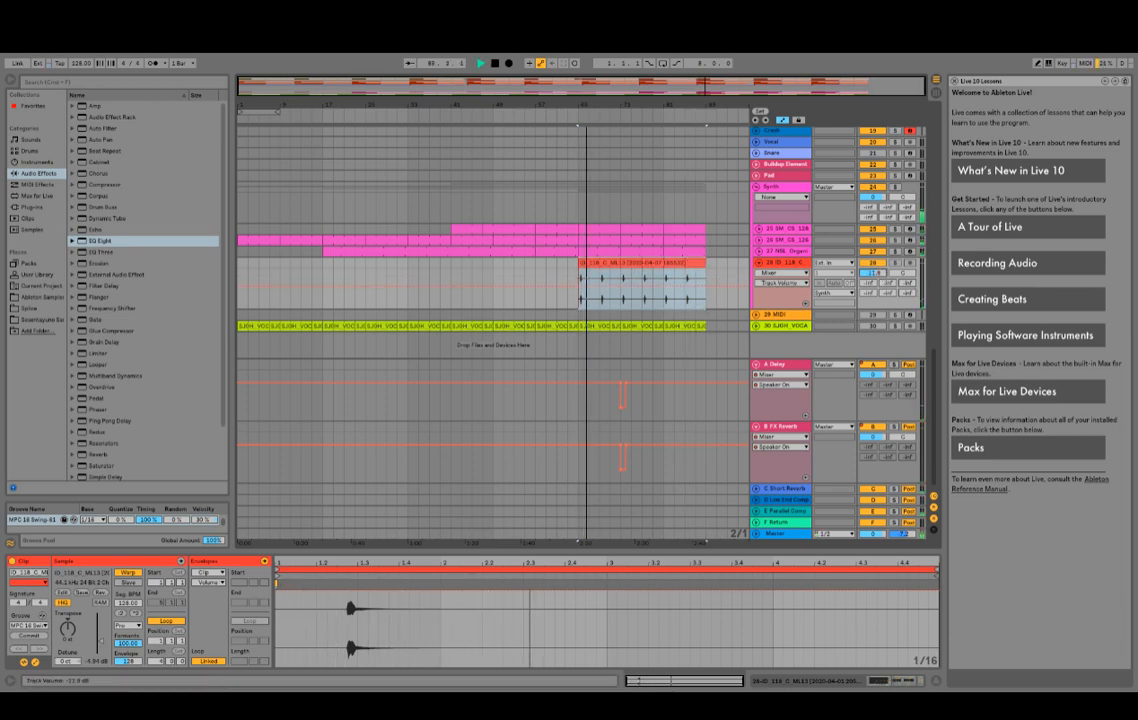
{"action": "left_click", "coordinate": [756, 263]}
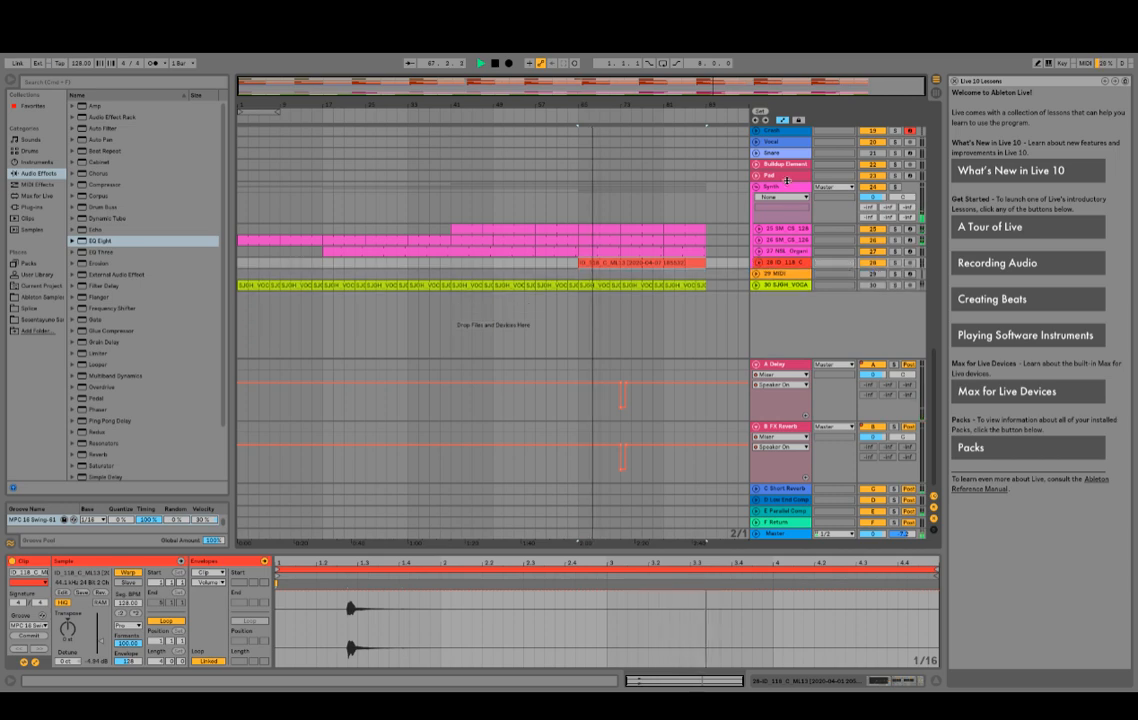
Step: Show the Synth group's A-Delay send automation and its C-Short Reverb send automation around bars 65 to 89
{"action": "left_click", "coordinate": [903, 204]}
{"action": "left_click", "coordinate": [904, 206]}
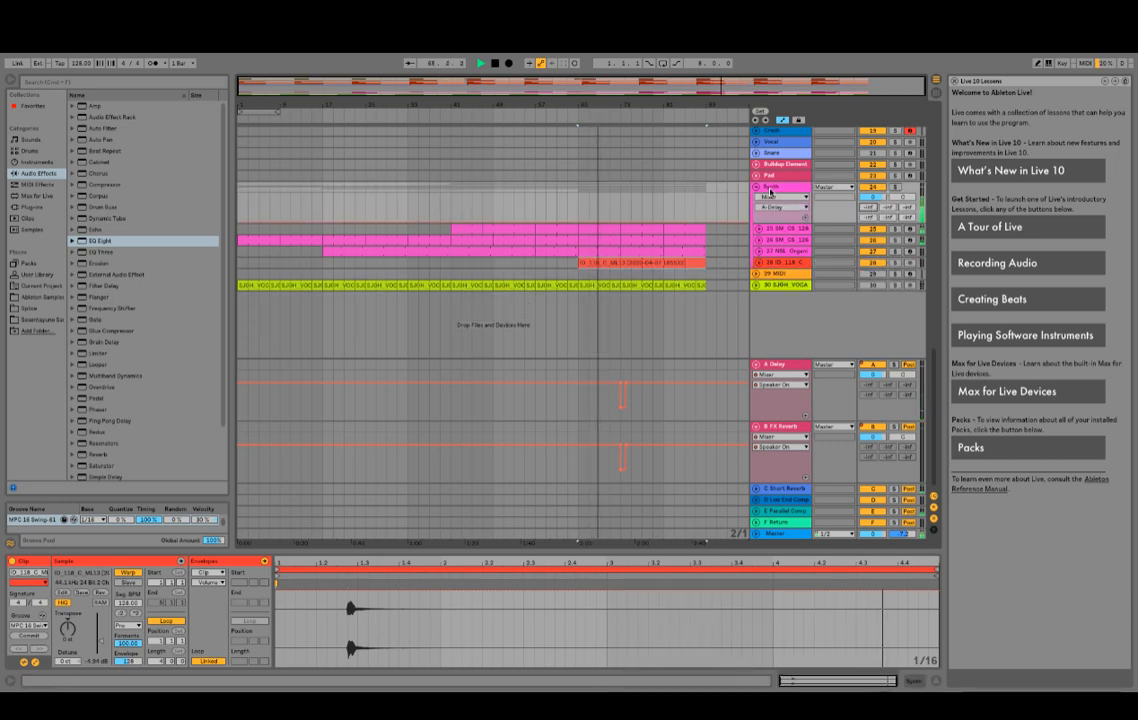
{"action": "left_click_drag", "start_coordinate": [703, 101], "coordinate": [666, 132]}
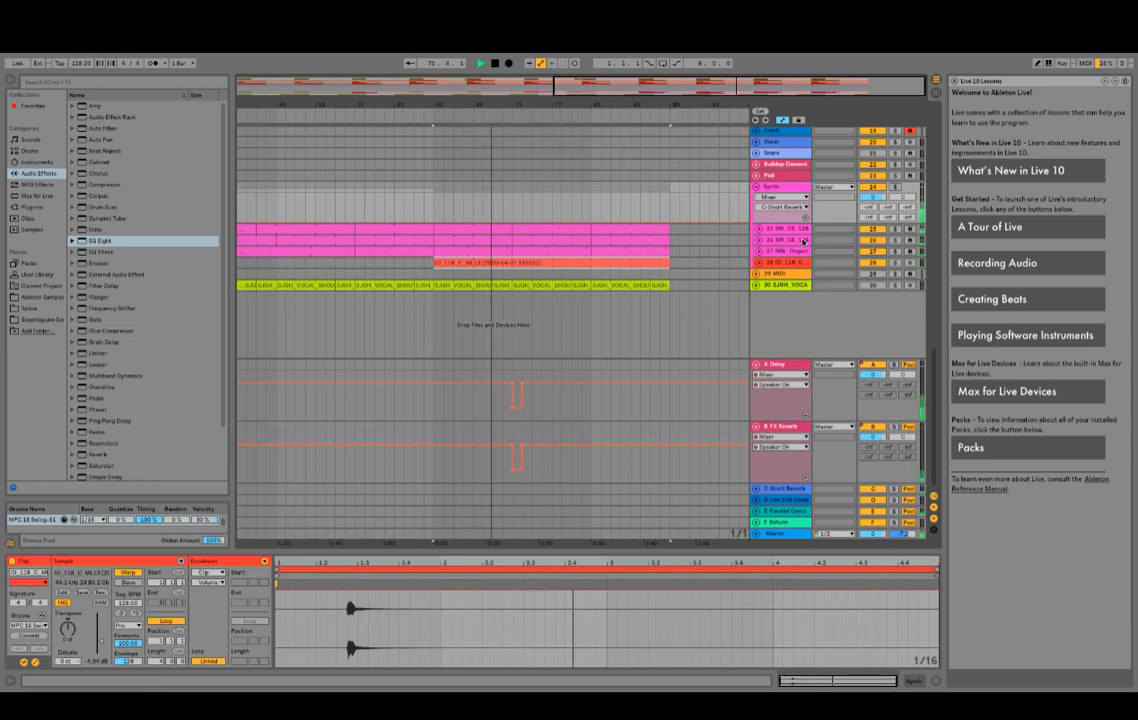
{"action": "left_click", "coordinate": [885, 216]}
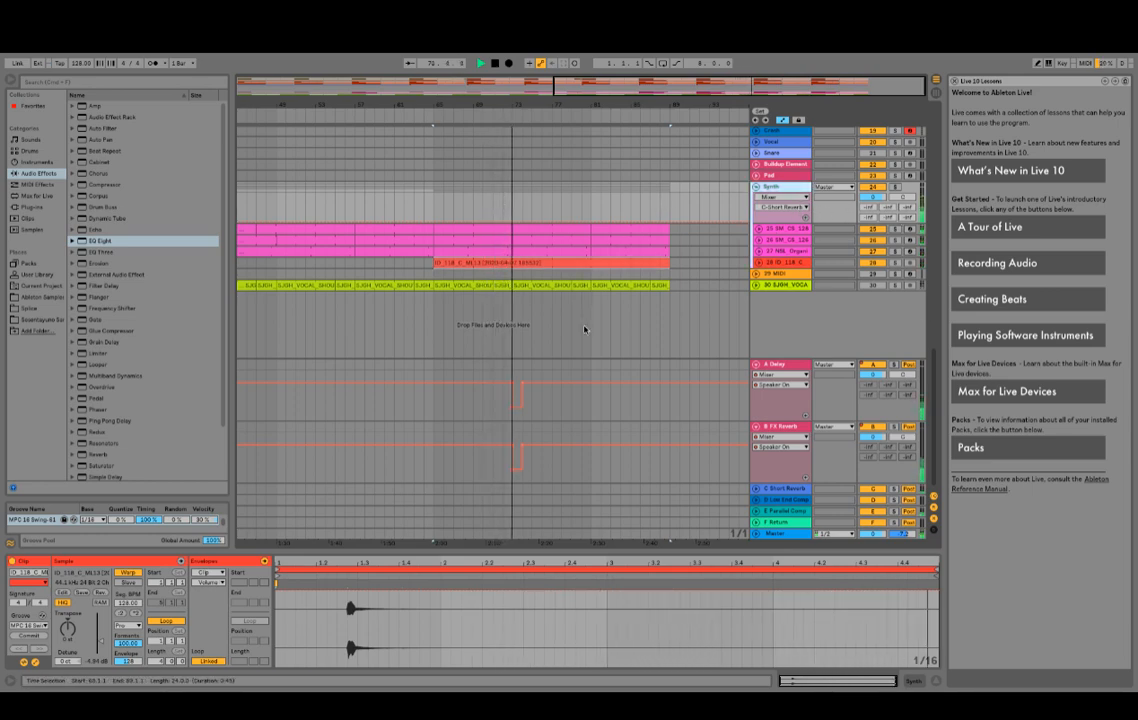
Step: Make Percussion's B-FX Reverb send fall to -inf after bar 73, and lower the B FX Reverb return's volume to about -4.3 dB
{"action": "left_click", "coordinate": [443, 118]}
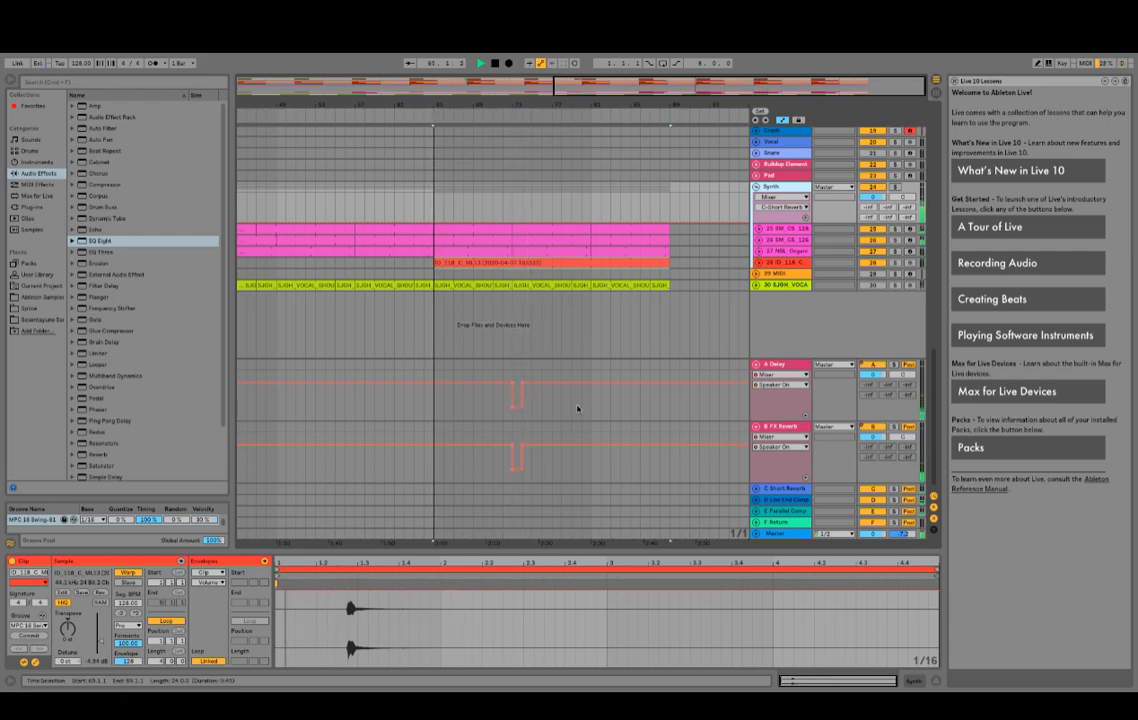
{"action": "scroll", "coordinate": [577, 408], "scroll_direction": "up", "scroll_amount": 10}
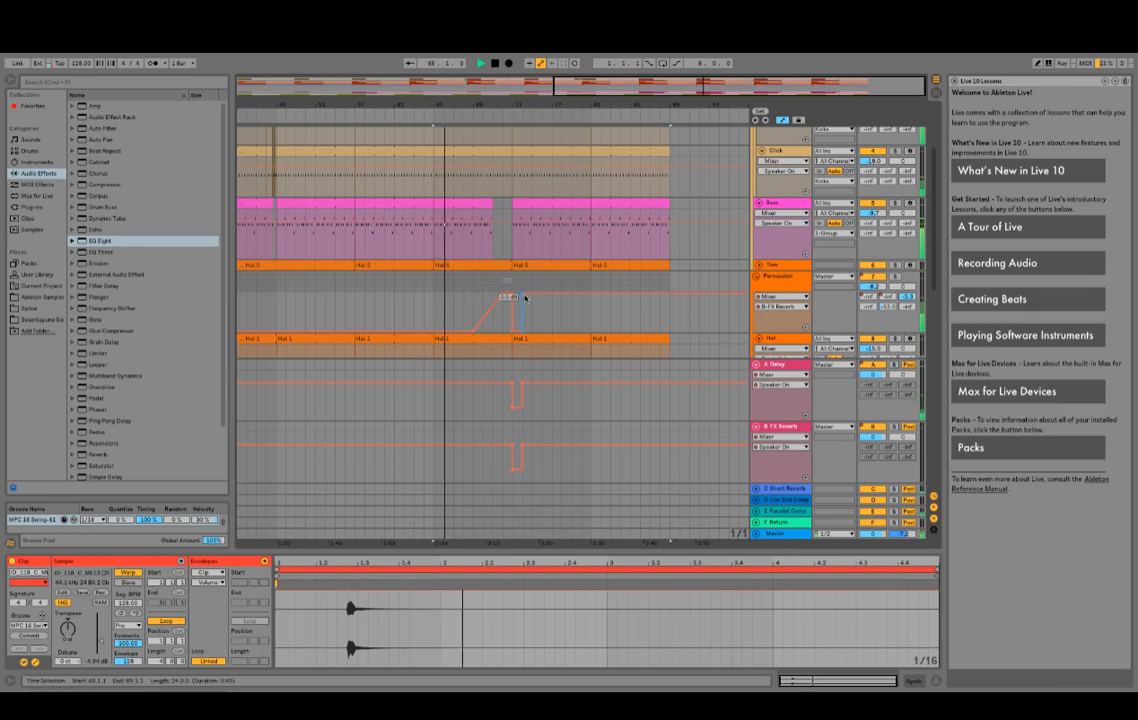
{"action": "left_click", "coordinate": [518, 298]}
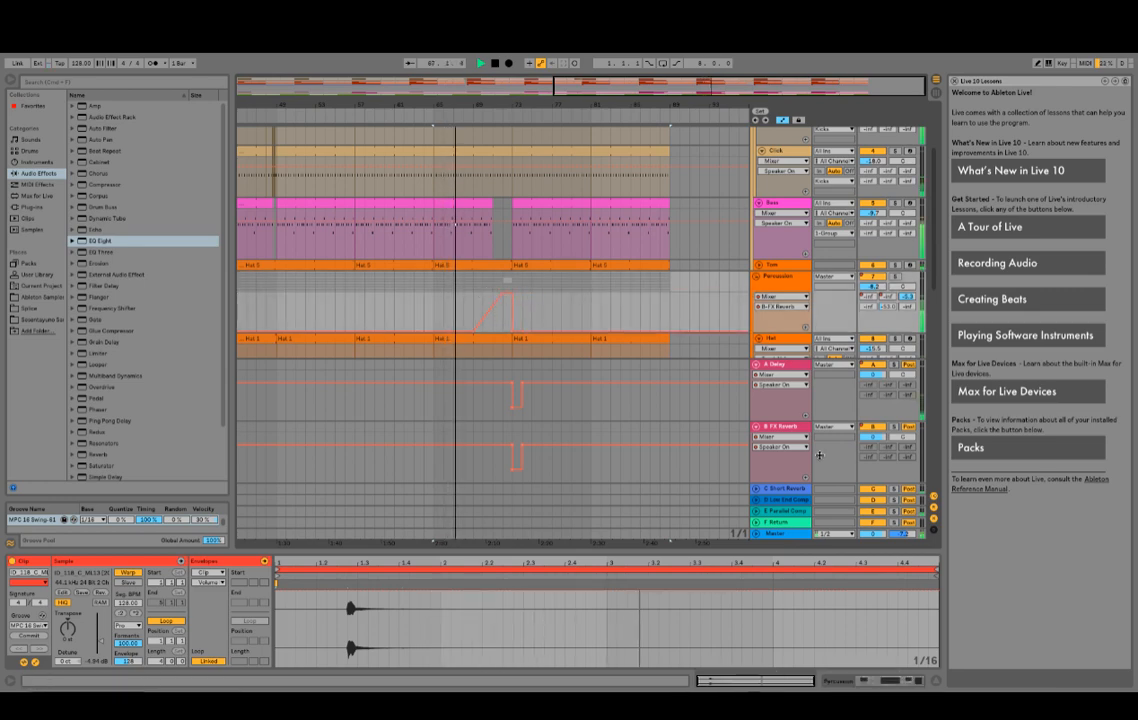
{"action": "left_click_drag", "start_coordinate": [874, 437], "coordinate": [874, 449]}
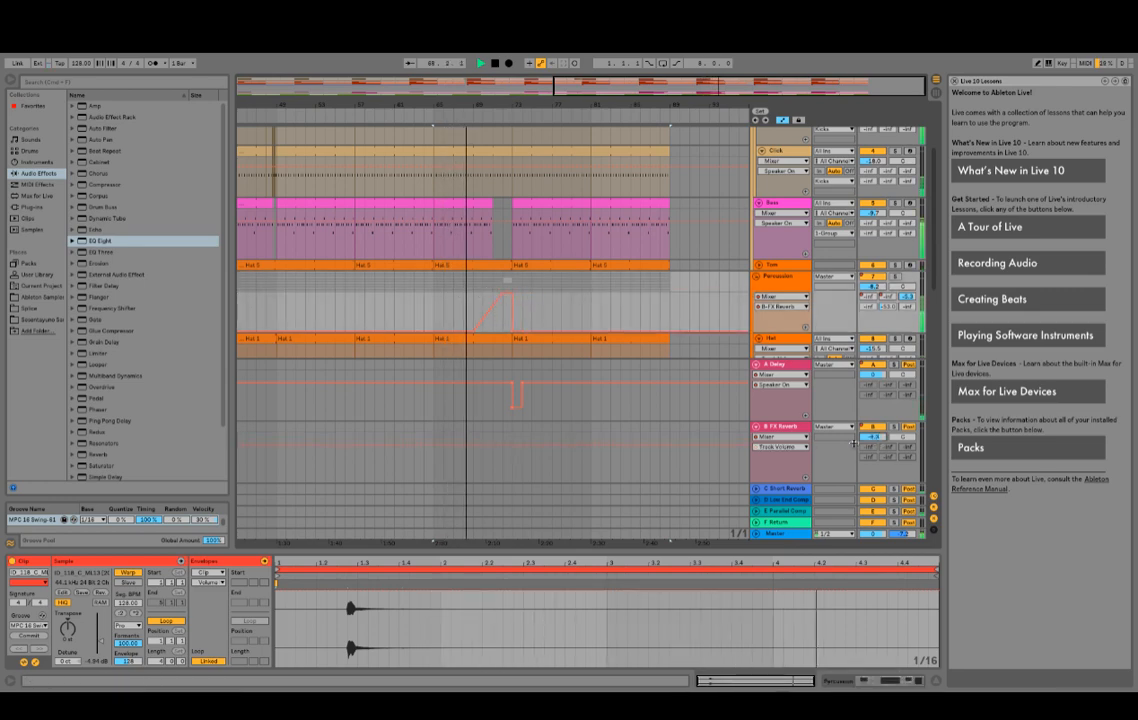
Step: Fold the B FX Reverb and A Delay return tracks, and show the Synth group's B-FX Reverb send automation
{"action": "scroll", "coordinate": [776, 462], "scroll_direction": "down", "scroll_amount": 10}
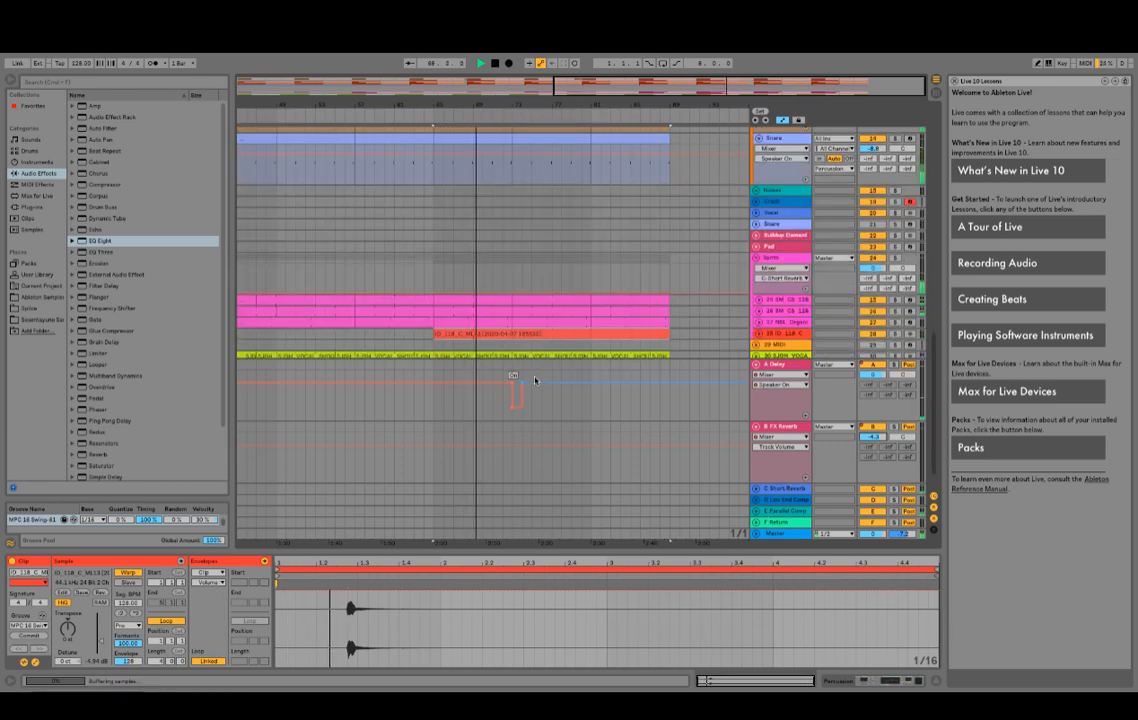
{"action": "scroll", "coordinate": [596, 398], "scroll_direction": "down", "scroll_amount": 2}
{"action": "left_click", "coordinate": [757, 426]}
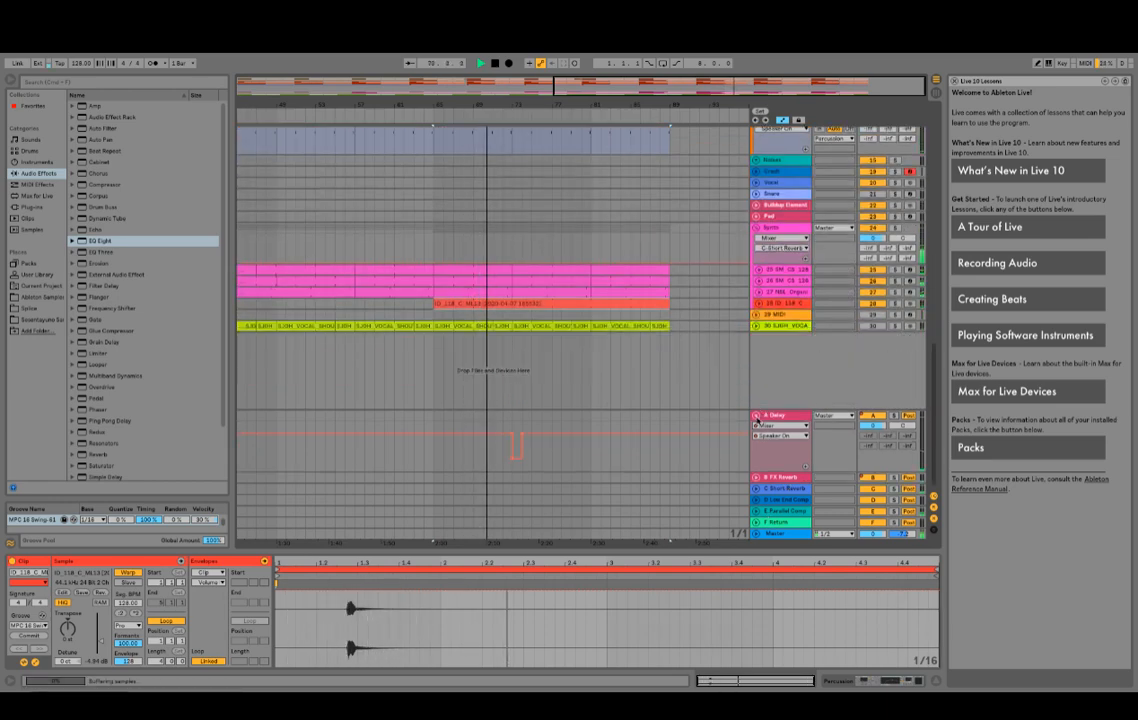
{"action": "left_click", "coordinate": [757, 417]}
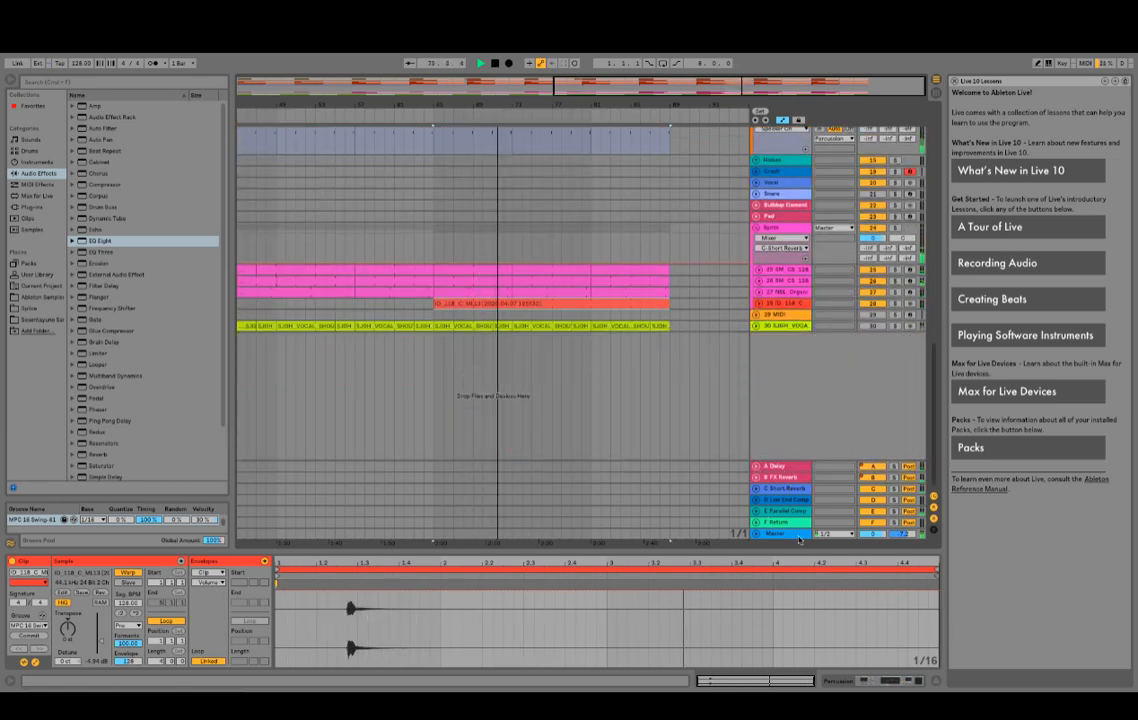
{"action": "left_click", "coordinate": [782, 229]}
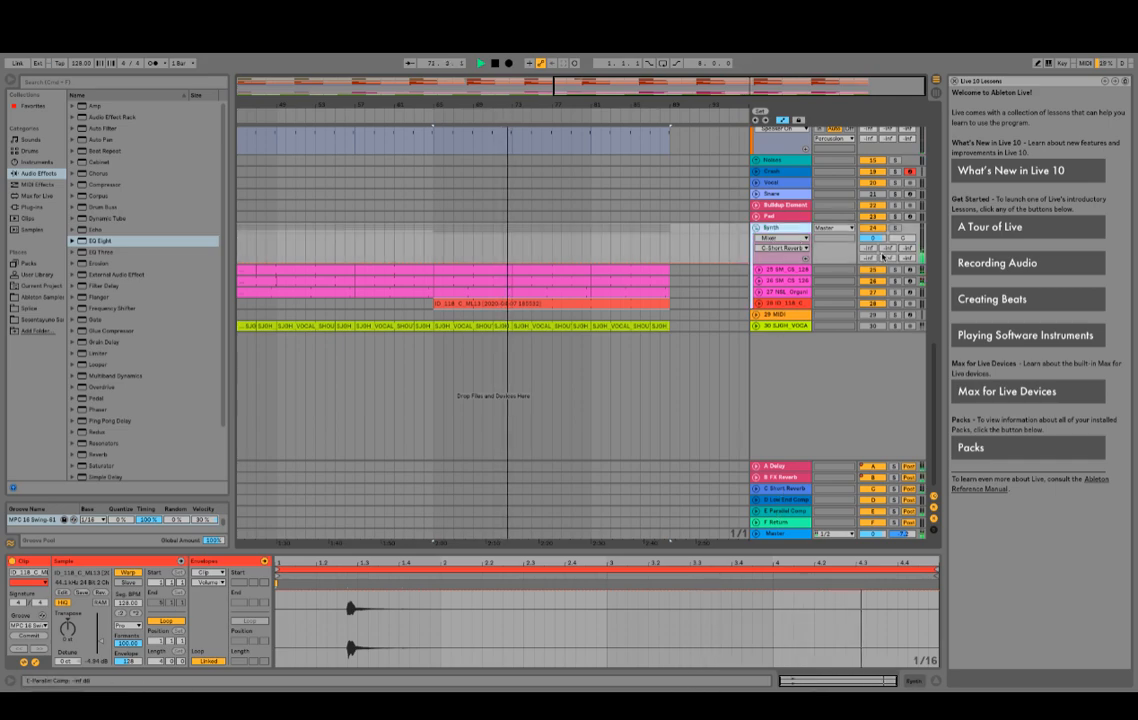
{"action": "left_click", "coordinate": [890, 248]}
Step: Cut the clips on both Snare tracks at bar 72, leaving an empty bar before bar 73
{"action": "left_click", "coordinate": [475, 128]}
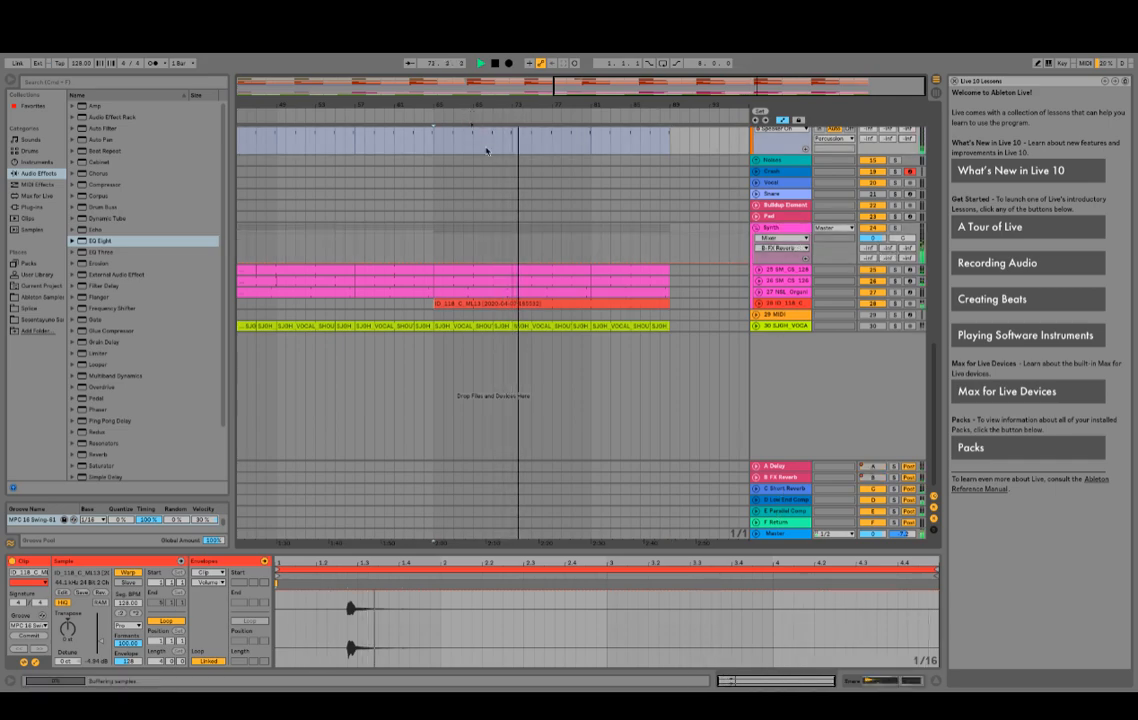
{"action": "scroll", "coordinate": [556, 320], "scroll_direction": "up", "scroll_amount": 8}
{"action": "key", "text": "space"}
{"action": "key", "text": "space"}
{"action": "scroll", "coordinate": [559, 451], "scroll_direction": "down", "scroll_amount": 5}
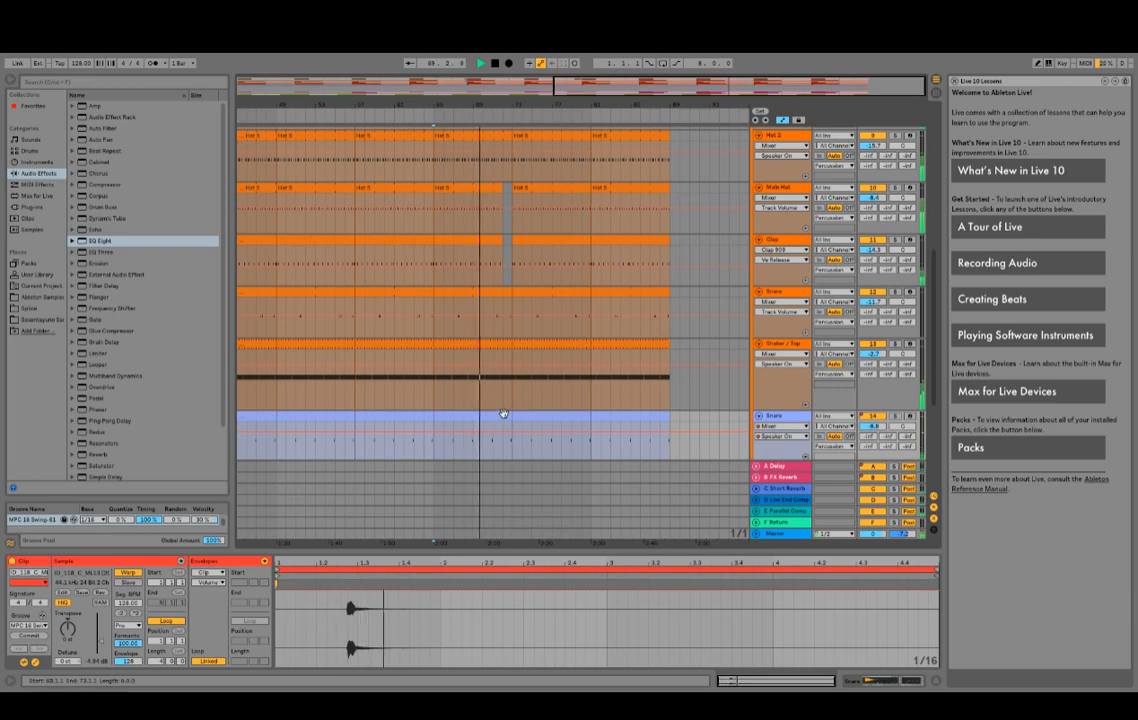
{"action": "left_click", "coordinate": [502, 418]}
{"action": "scroll", "coordinate": [521, 414], "scroll_direction": "down", "scroll_amount": 2}
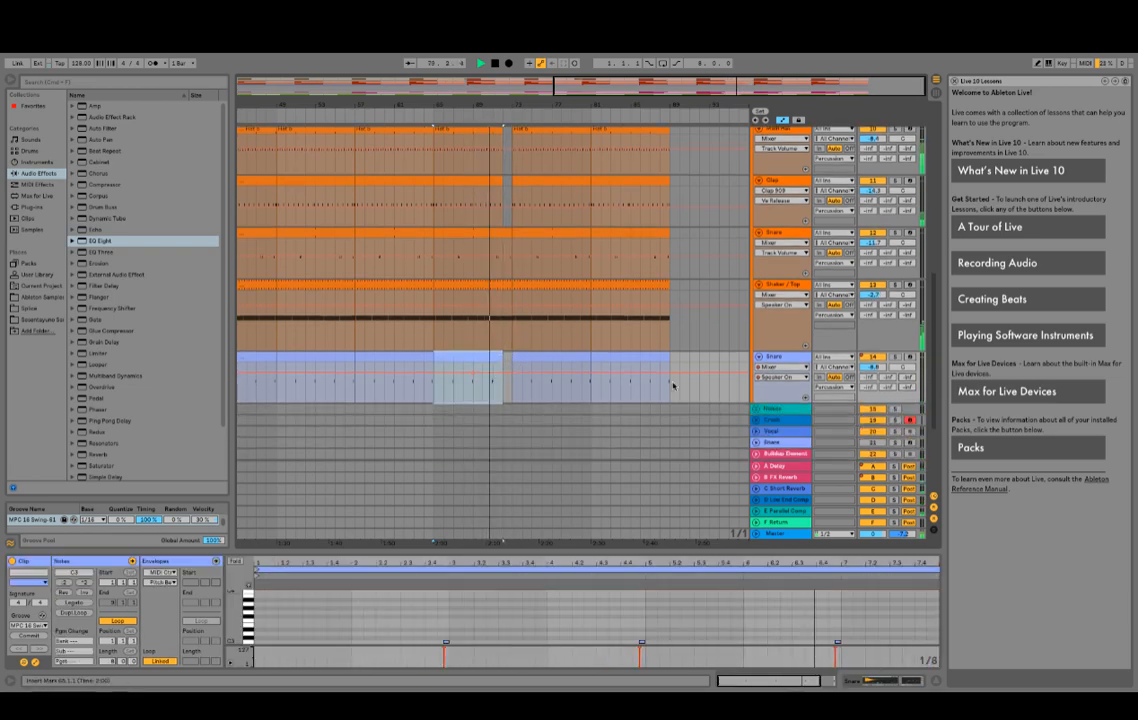
{"action": "left_click_drag", "start_coordinate": [510, 233], "coordinate": [500, 235]}
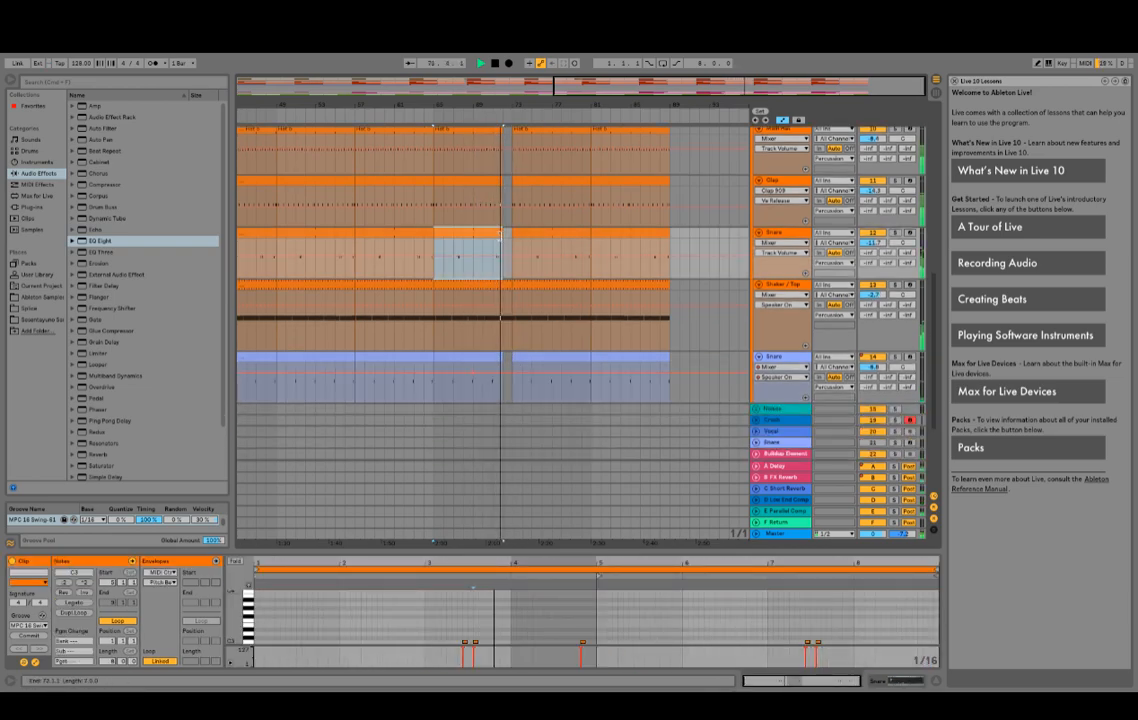
Step: Draw a rising ramp in the Synth group's B-FX Reverb send automation from about bar 68 to about bar 72
{"action": "scroll", "coordinate": [745, 382], "scroll_direction": "down", "scroll_amount": 3}
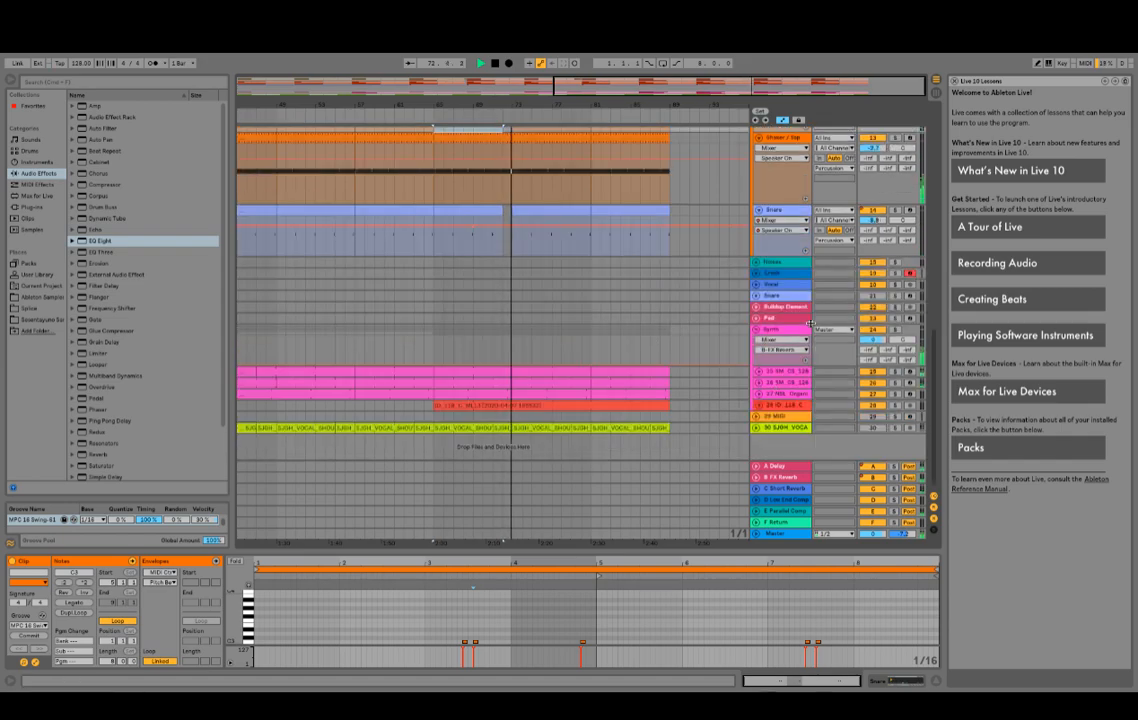
{"action": "left_click", "coordinate": [789, 331]}
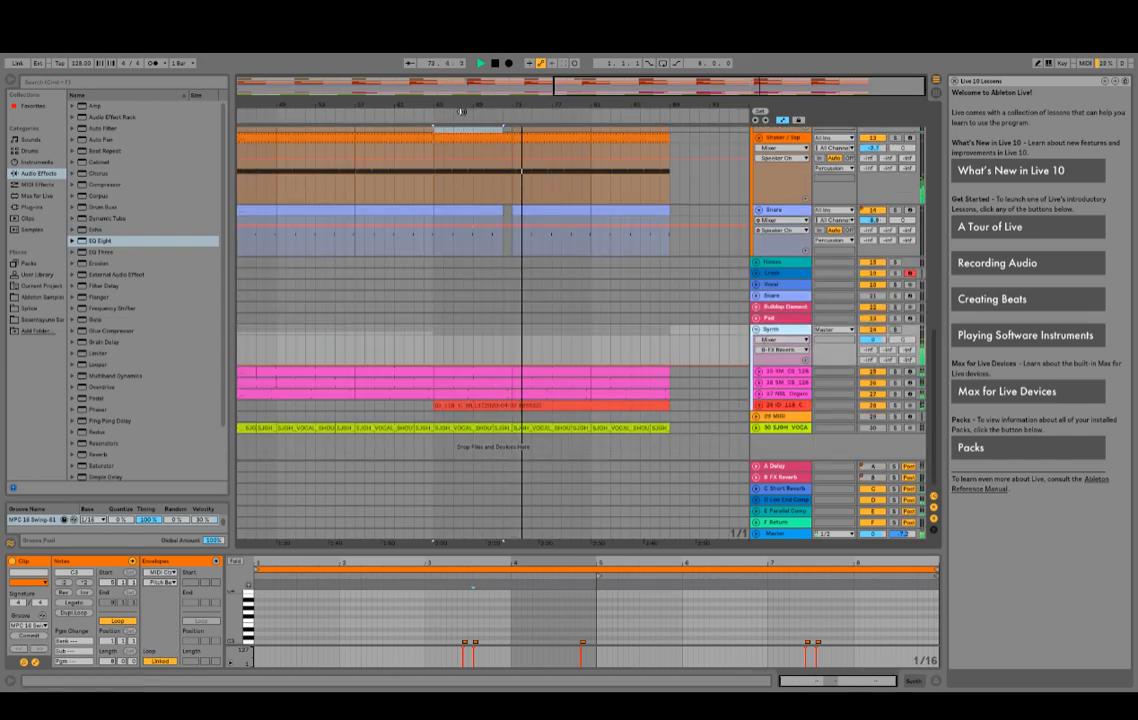
{"action": "left_click", "coordinate": [760, 405]}
{"action": "left_click", "coordinate": [760, 405]}
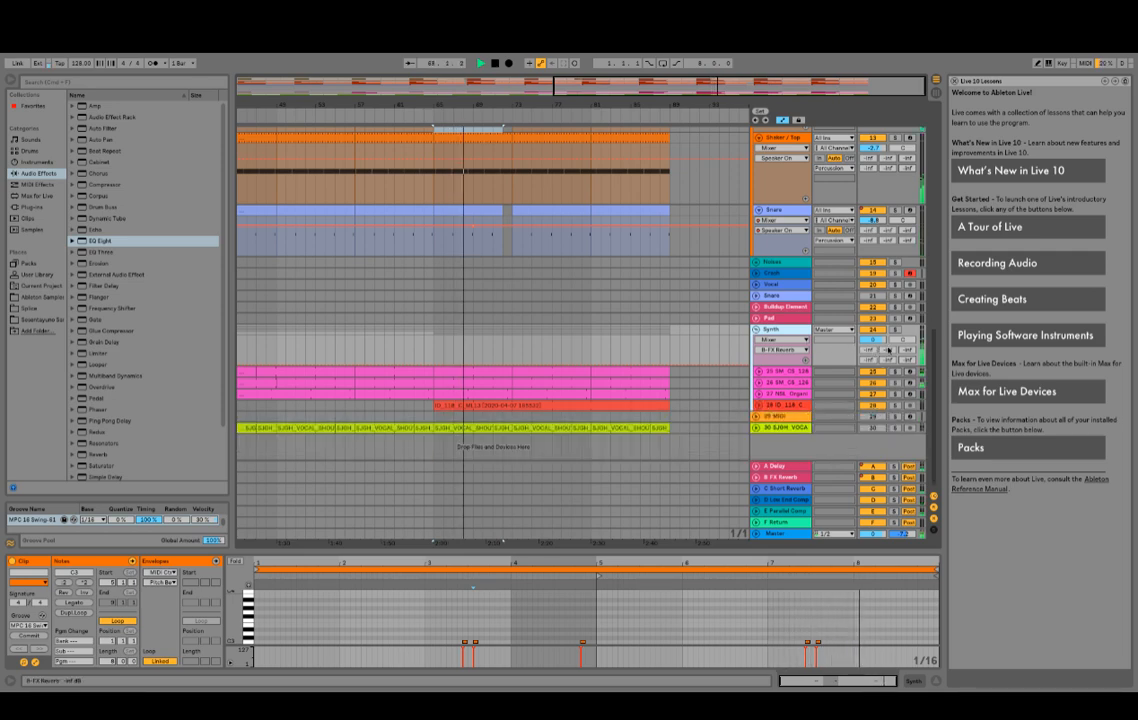
{"action": "left_click", "coordinate": [884, 351]}
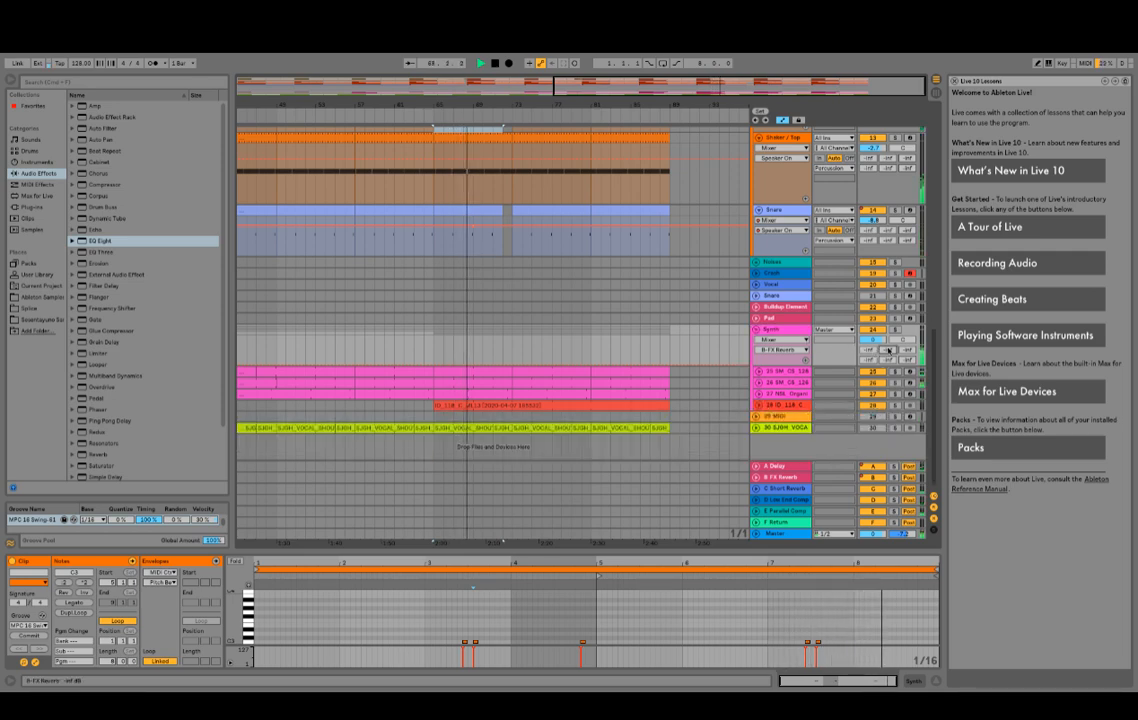
{"action": "left_click", "coordinate": [460, 365]}
{"action": "left_click_drag", "start_coordinate": [470, 365], "coordinate": [500, 336]}
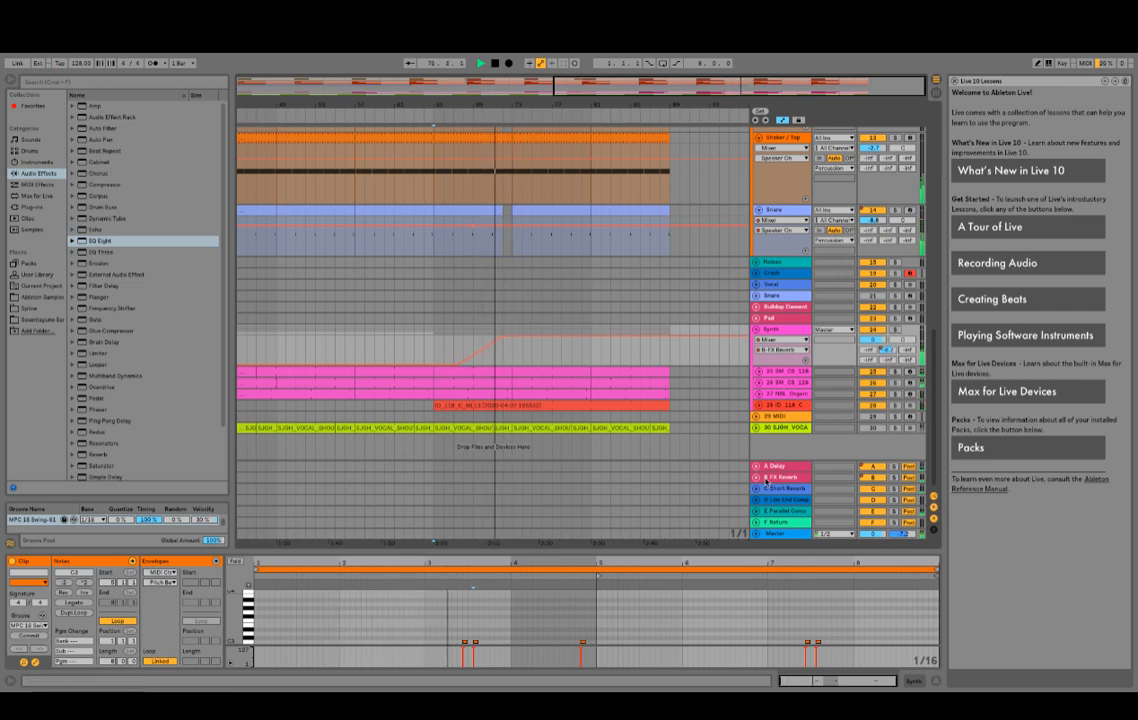
Step: Raise the B FX Reverb return's volume to about -3 dB, and draw the Synth group's FX Reverb send down to -inf from bar 73
{"action": "left_click", "coordinate": [757, 477]}
{"action": "left_click_drag", "start_coordinate": [868, 437], "coordinate": [862, 440]}
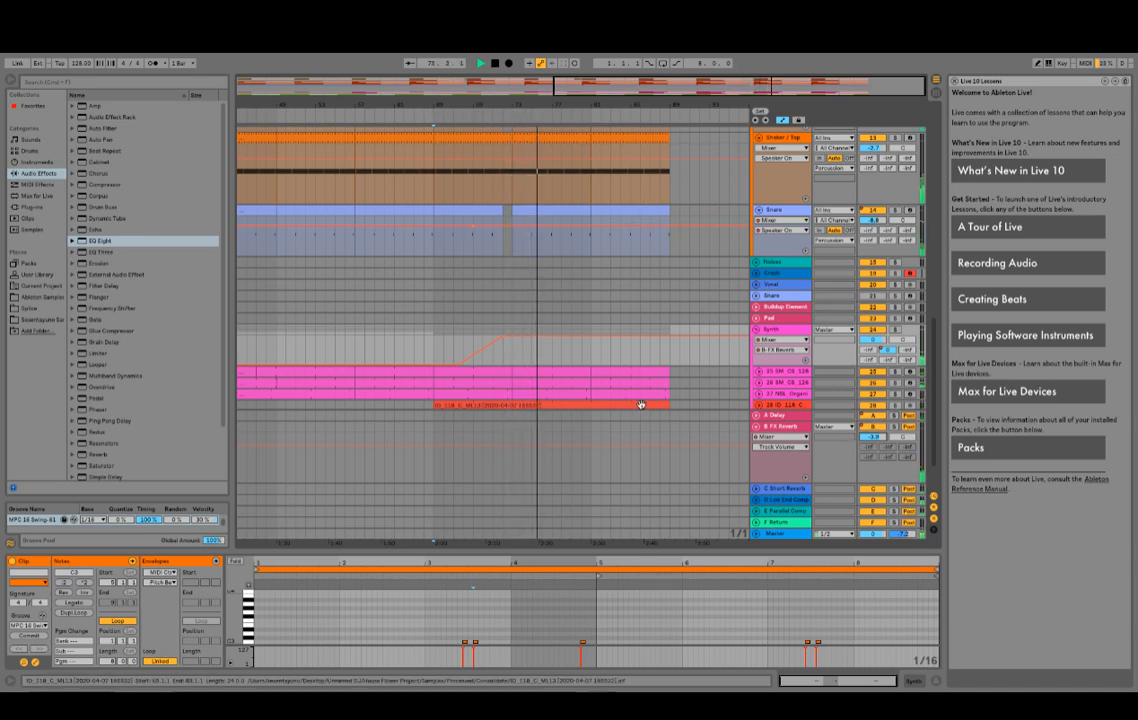
{"action": "scroll", "coordinate": [641, 404], "scroll_direction": "down", "scroll_amount": 3}
{"action": "key", "text": "b"}
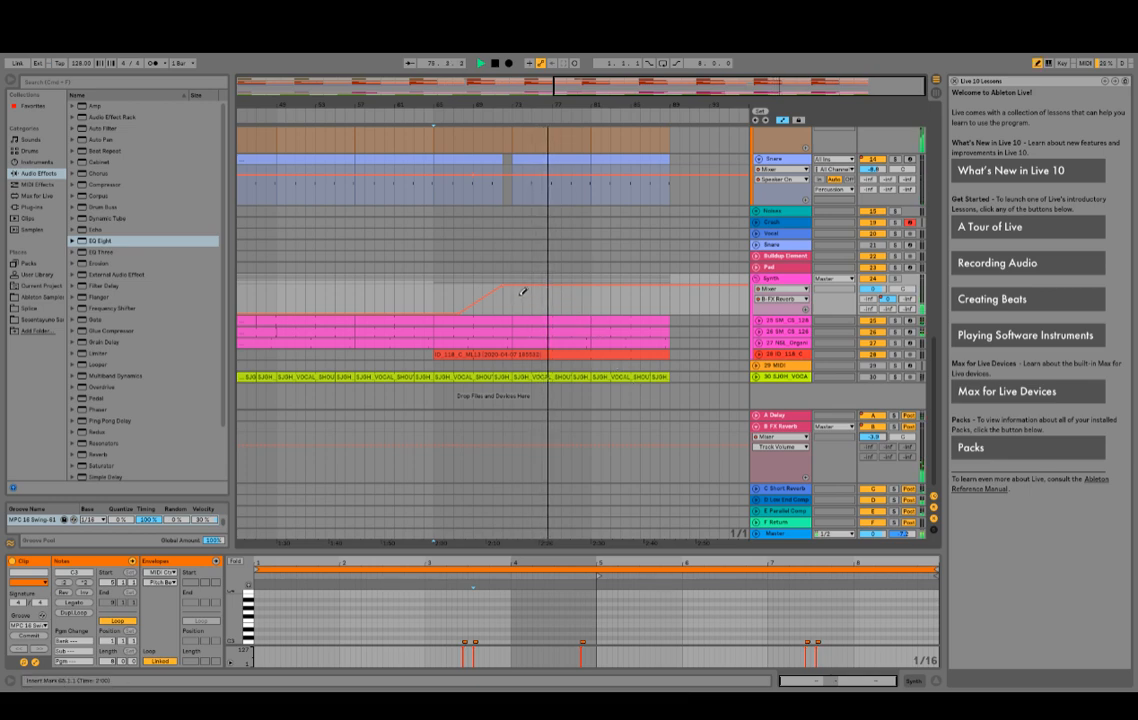
{"action": "left_click_drag", "start_coordinate": [519, 294], "coordinate": [726, 341]}
{"action": "key", "text": "b"}
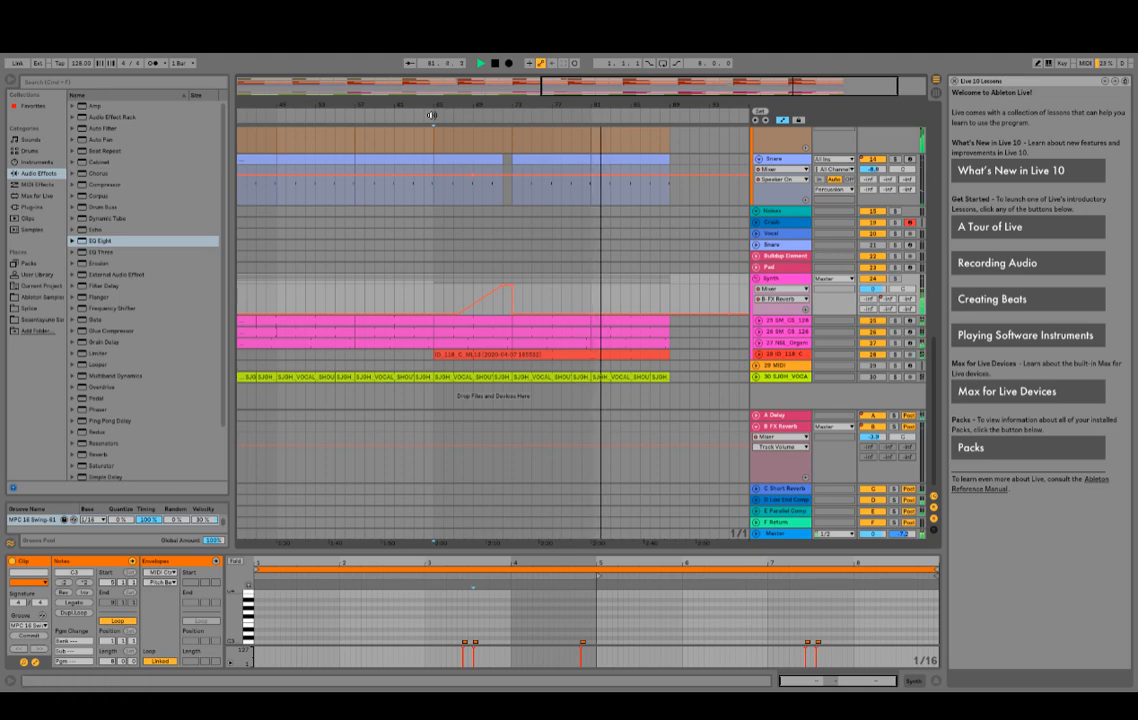
Step: Show the Synth group's A-Delay send automation and ramp it up from about bar 68 to 0 dB
{"action": "scroll", "coordinate": [564, 310], "scroll_direction": "up", "scroll_amount": 10}
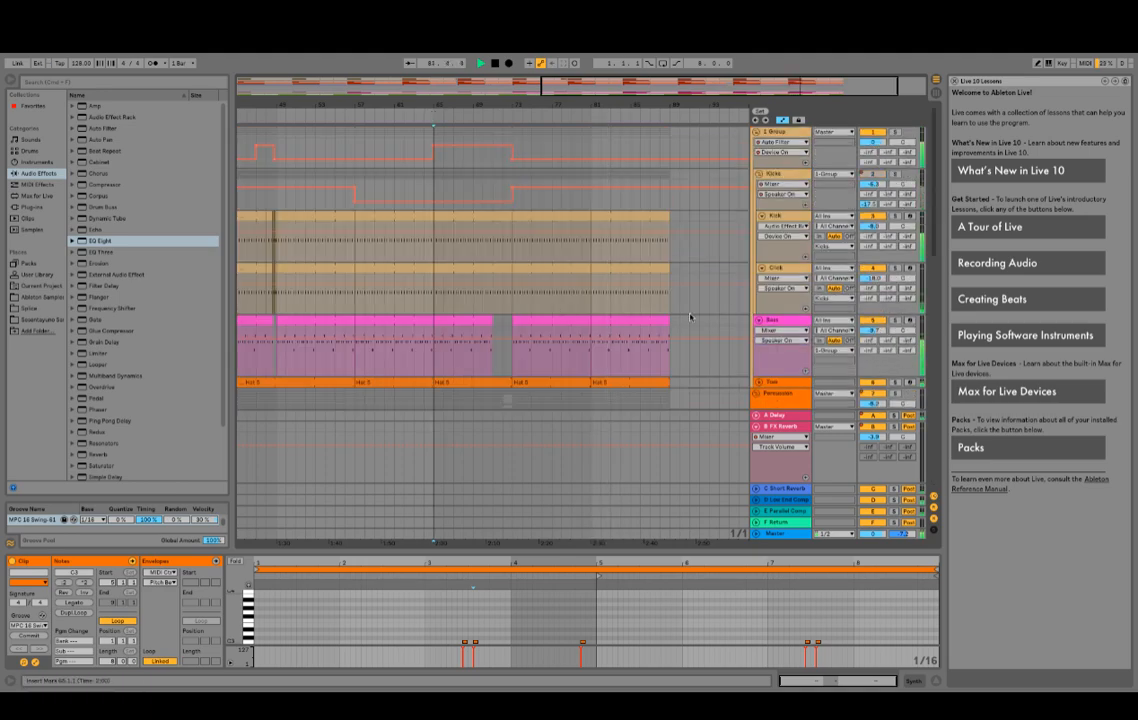
{"action": "scroll", "coordinate": [792, 246], "scroll_direction": "down", "scroll_amount": 12}
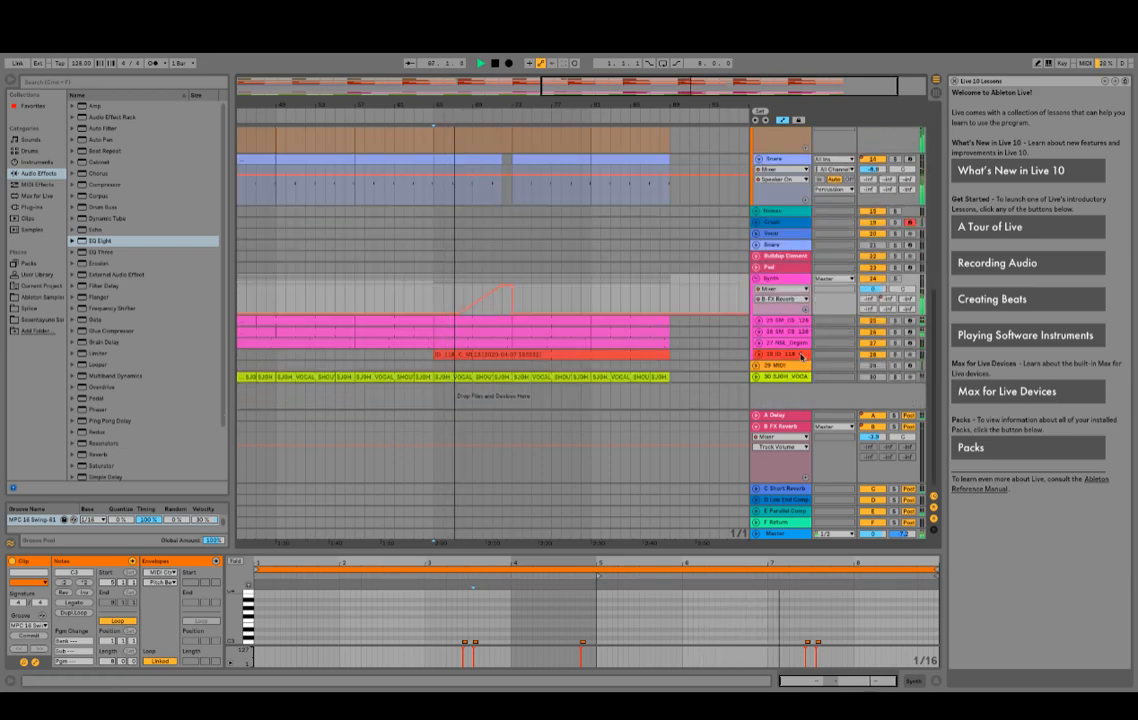
{"action": "left_click", "coordinate": [869, 299]}
{"action": "left_click", "coordinate": [468, 312]}
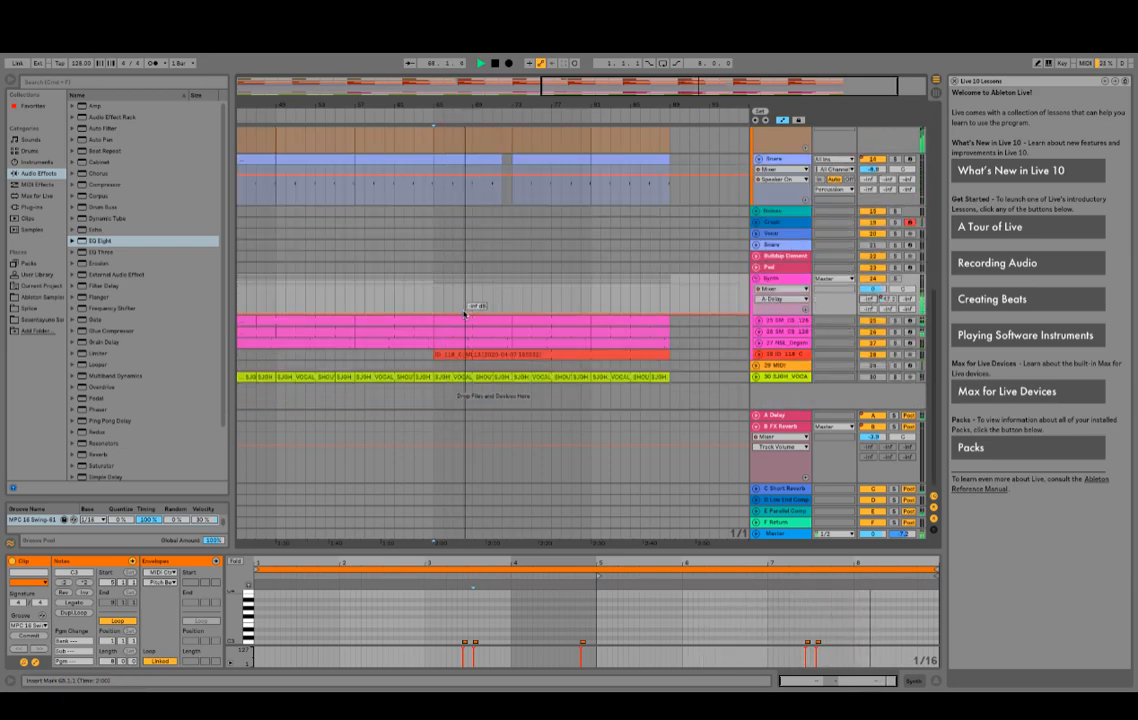
{"action": "double_click", "coordinate": [477, 304]}
{"action": "left_click_drag", "start_coordinate": [477, 302], "coordinate": [492, 286]}
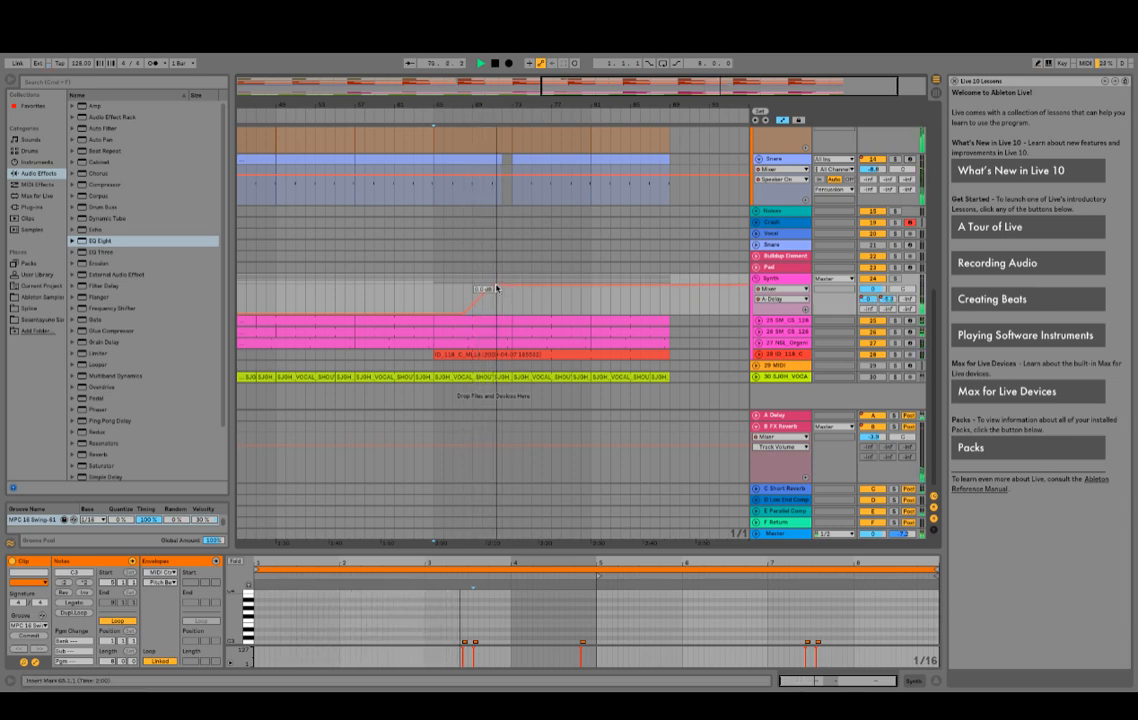
Step: Drop the Synth group's A-Delay send to -inf from bar 73 onward, and replay from bar 65
{"action": "key", "text": "b"}
{"action": "left_click_drag", "start_coordinate": [517, 312], "coordinate": [528, 312]}
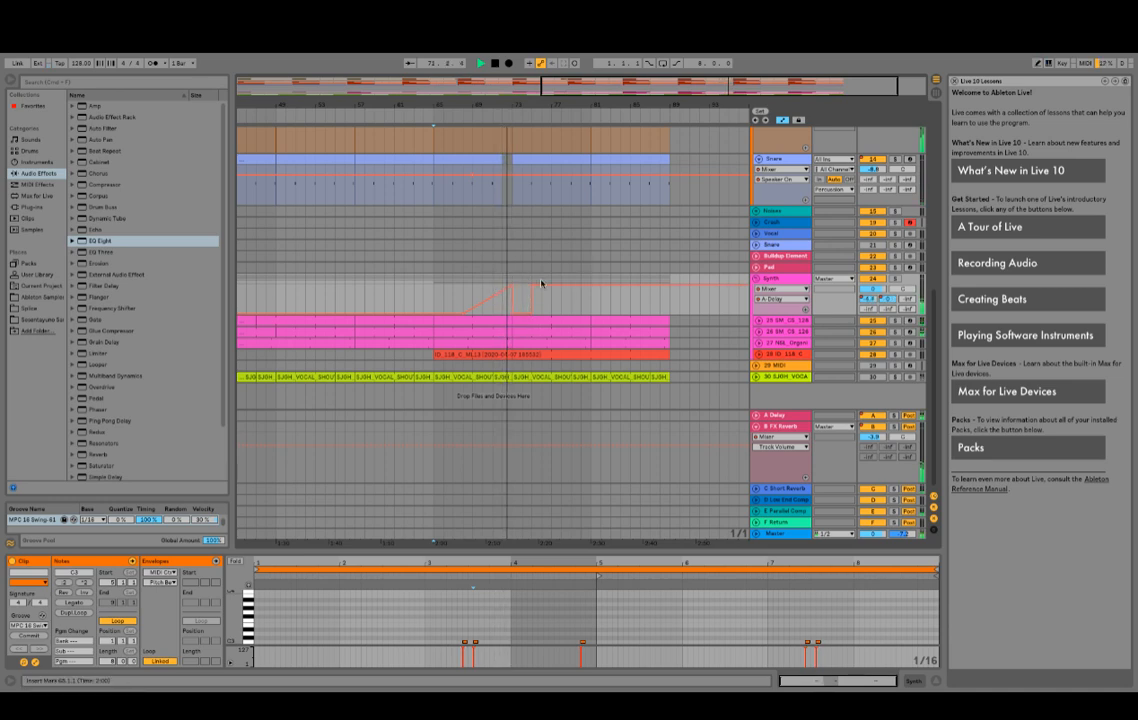
{"action": "left_click", "coordinate": [532, 286]}
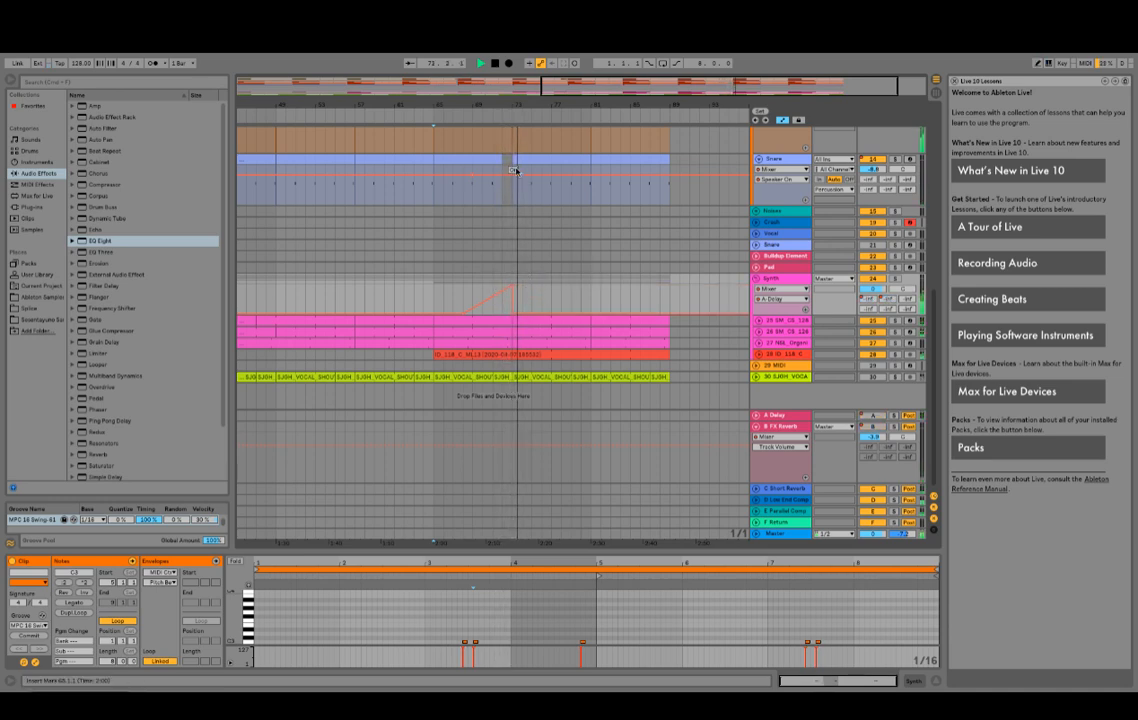
{"action": "left_click", "coordinate": [438, 117]}
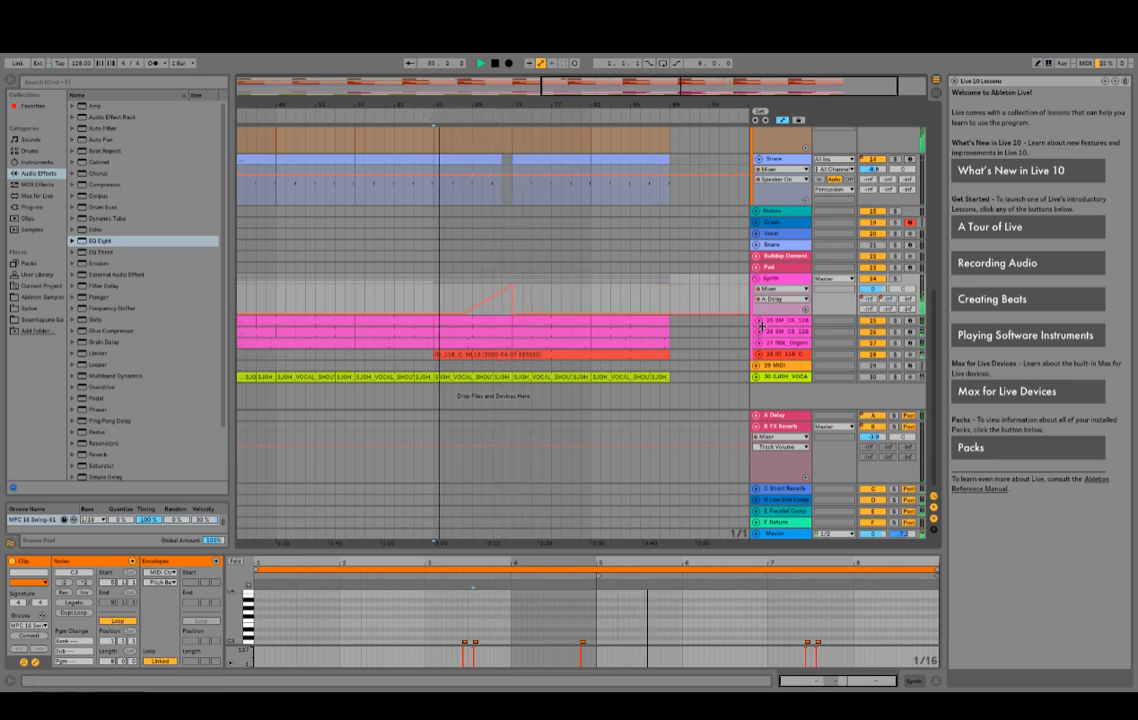
Step: Reshape Percussion's B-FX Reverb send automation into a single ramp with a lower peak at bar 73, and fold the group
{"action": "scroll", "coordinate": [610, 240], "scroll_direction": "up", "scroll_amount": 10}
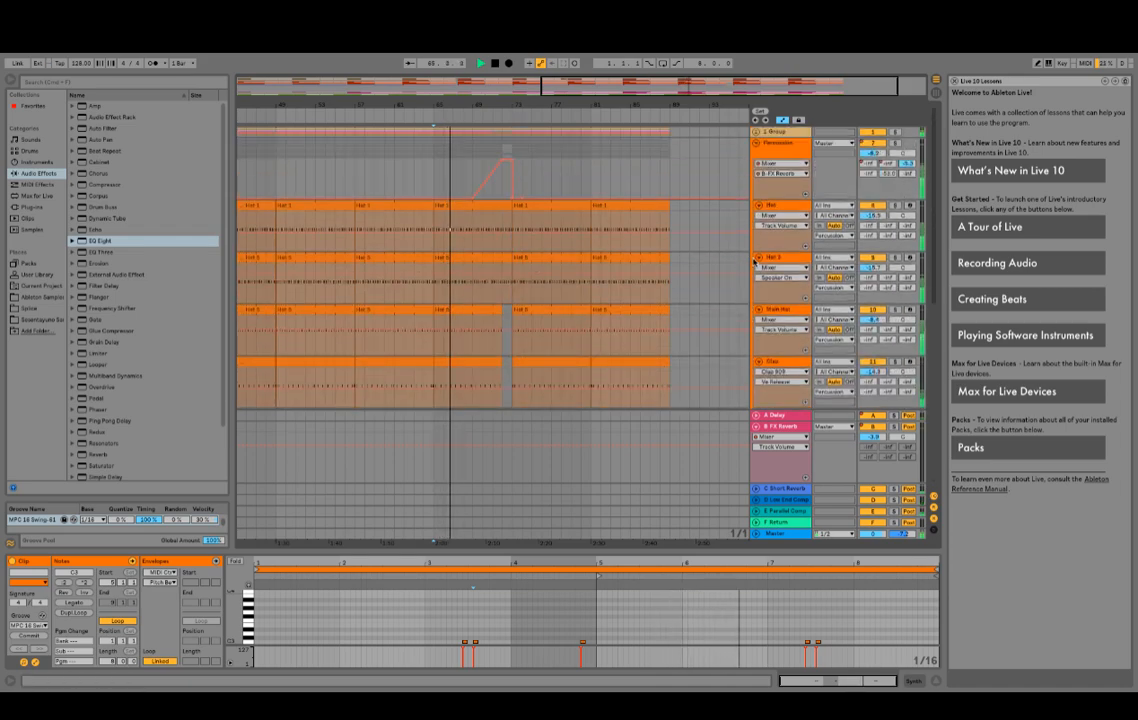
{"action": "left_click", "coordinate": [788, 164]}
{"action": "left_click", "coordinate": [796, 243]}
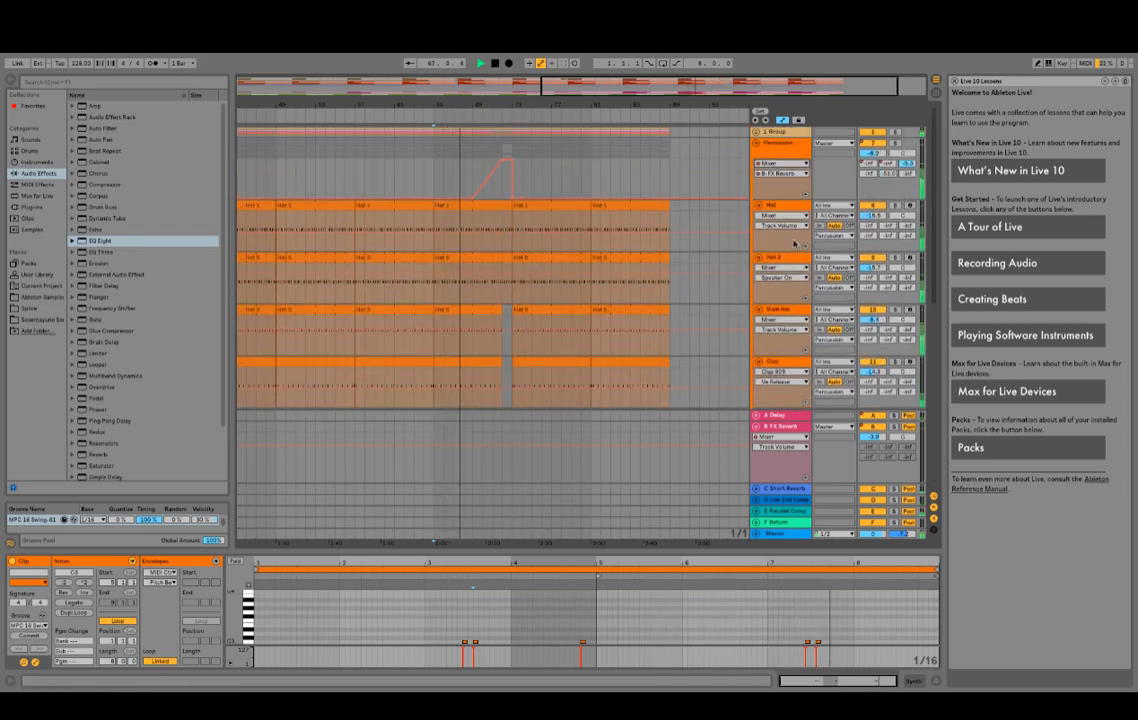
{"action": "left_click", "coordinate": [791, 174]}
{"action": "left_click", "coordinate": [546, 160]}
{"action": "left_click", "coordinate": [503, 160]}
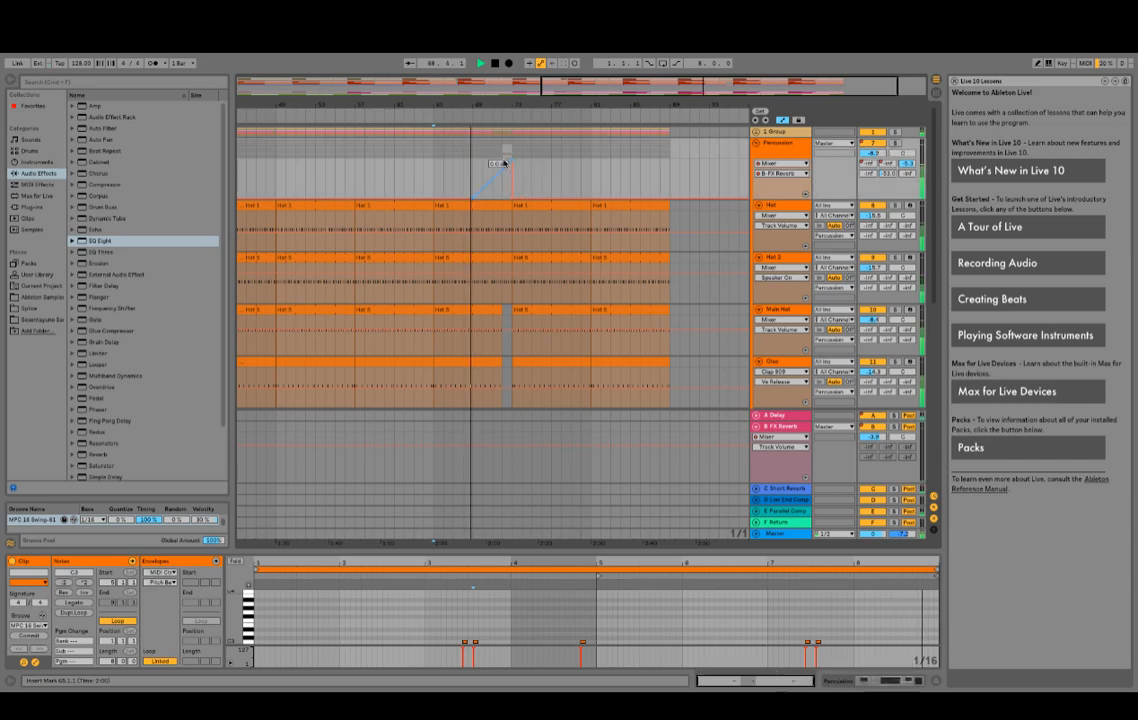
{"action": "left_click_drag", "start_coordinate": [512, 162], "coordinate": [513, 174]}
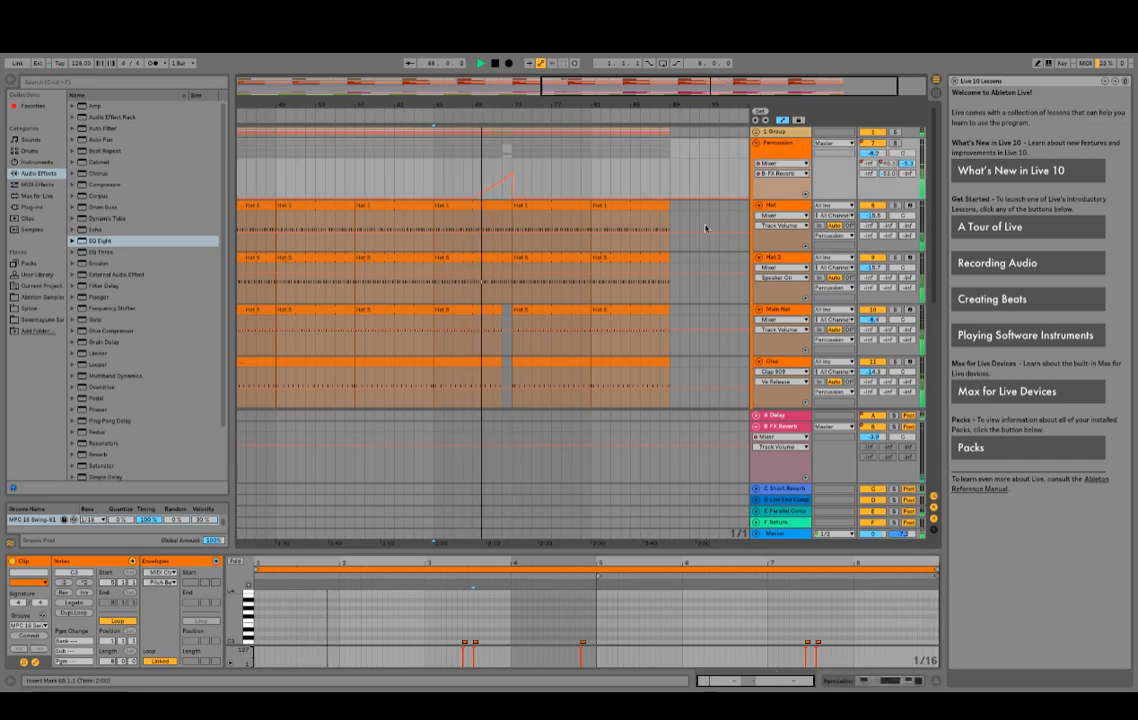
{"action": "left_click", "coordinate": [757, 148]}
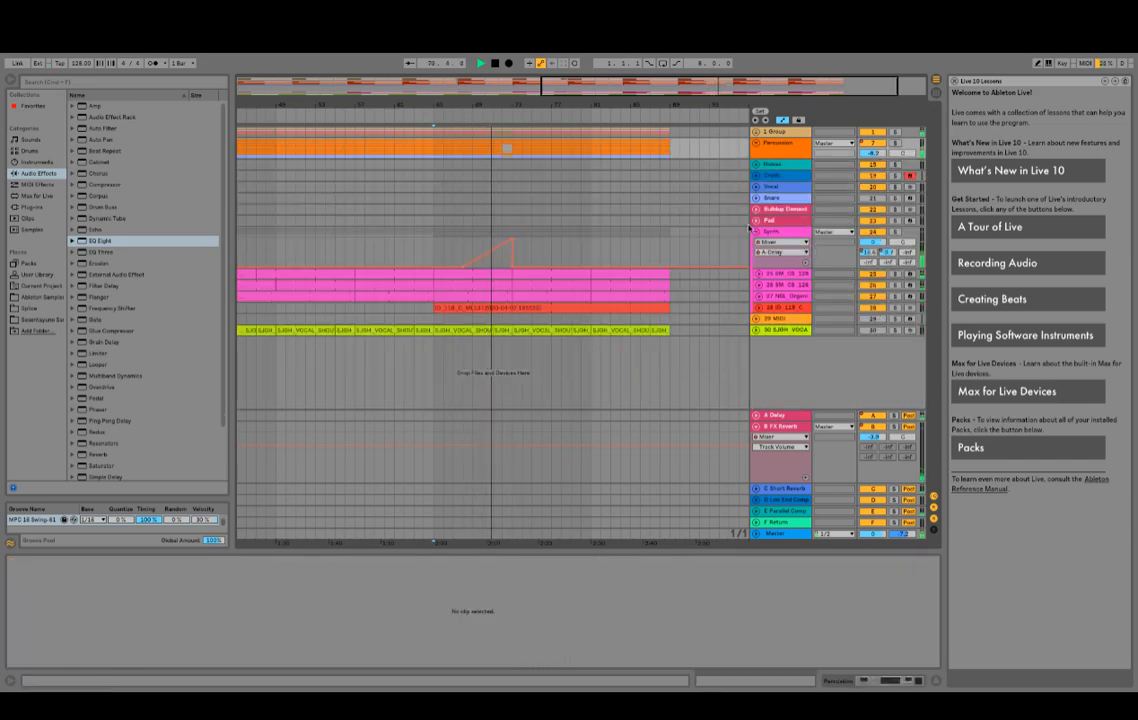
Step: Lower the peak of the Synth group's A-Delay send ramp at bar 73 to about -11.4 dB and stop playback
{"action": "left_click", "coordinate": [512, 239]}
{"action": "left_click_drag", "start_coordinate": [512, 239], "coordinate": [513, 251]}
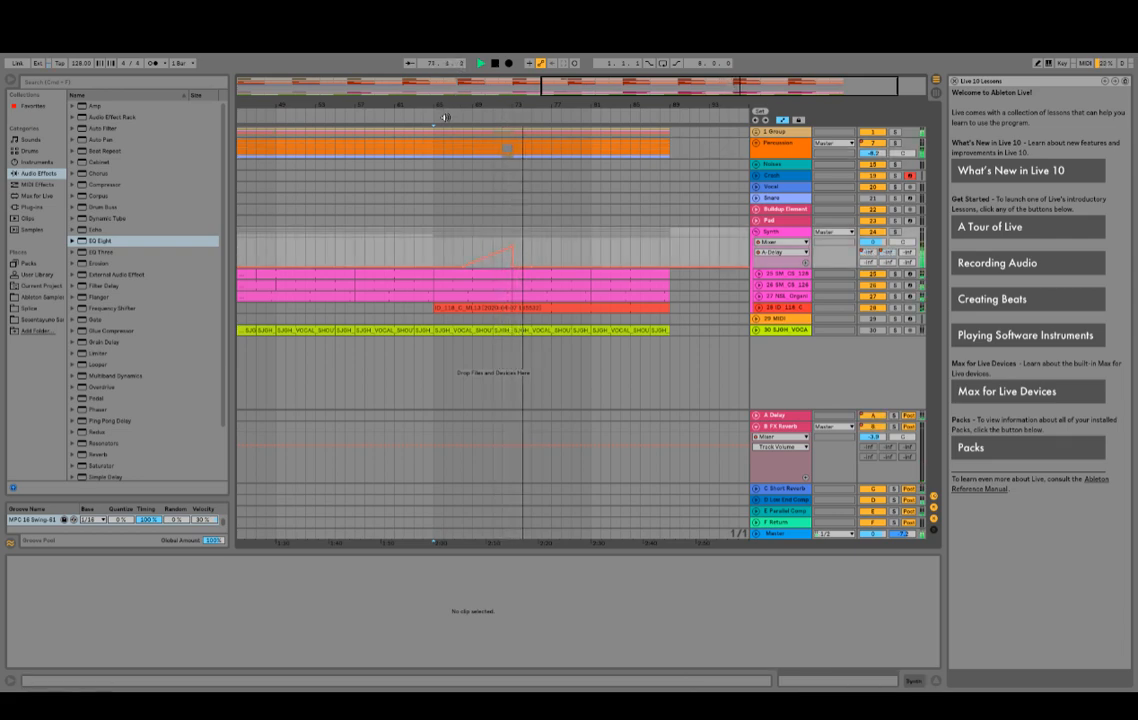
{"action": "key", "text": "space"}
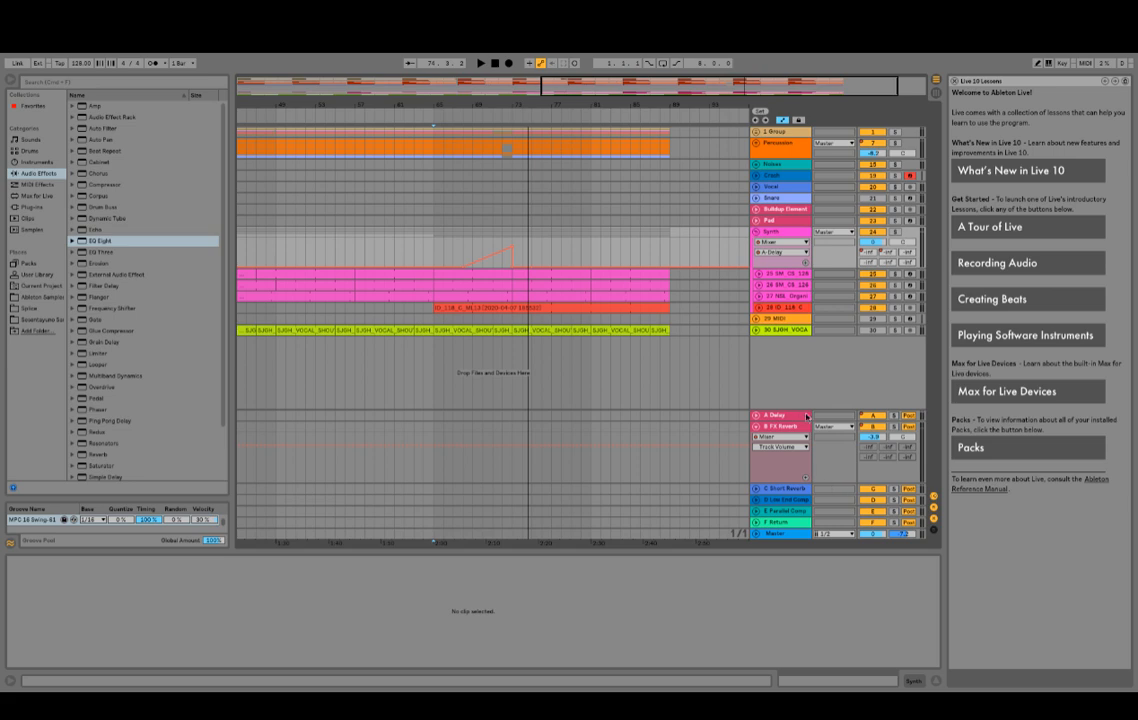
Step: Examine the effect devices on the A Delay and B FX Reverb returns
{"action": "left_click", "coordinate": [804, 416]}
{"action": "left_click", "coordinate": [788, 416]}
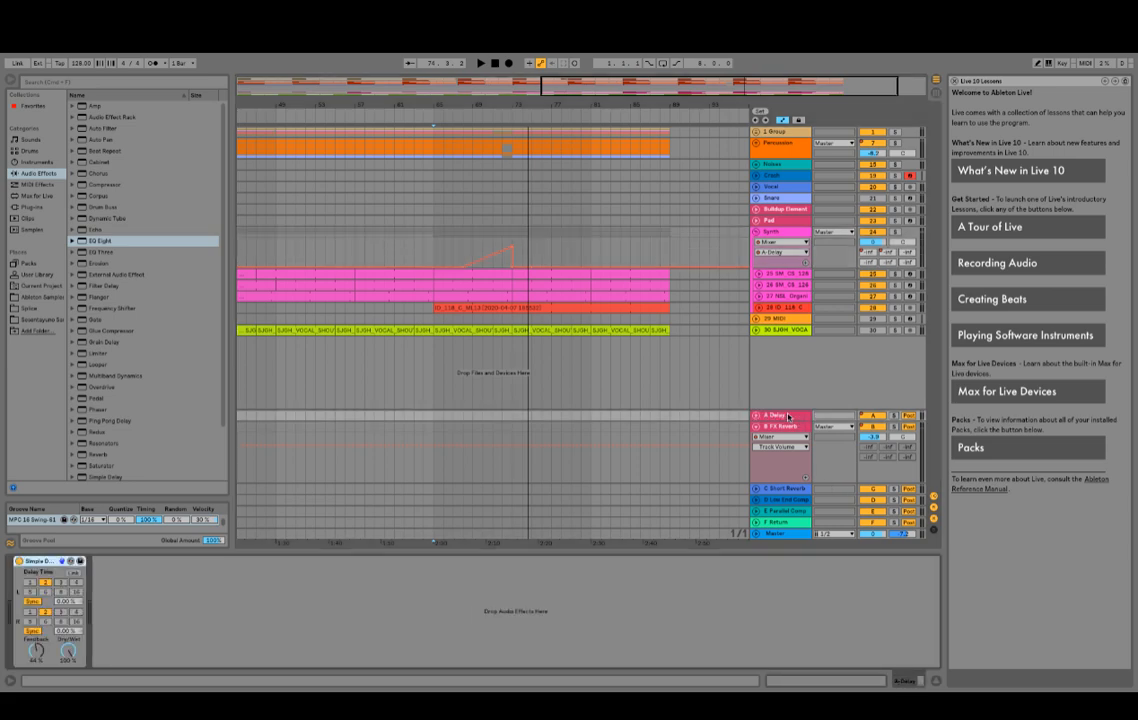
{"action": "left_click", "coordinate": [786, 428]}
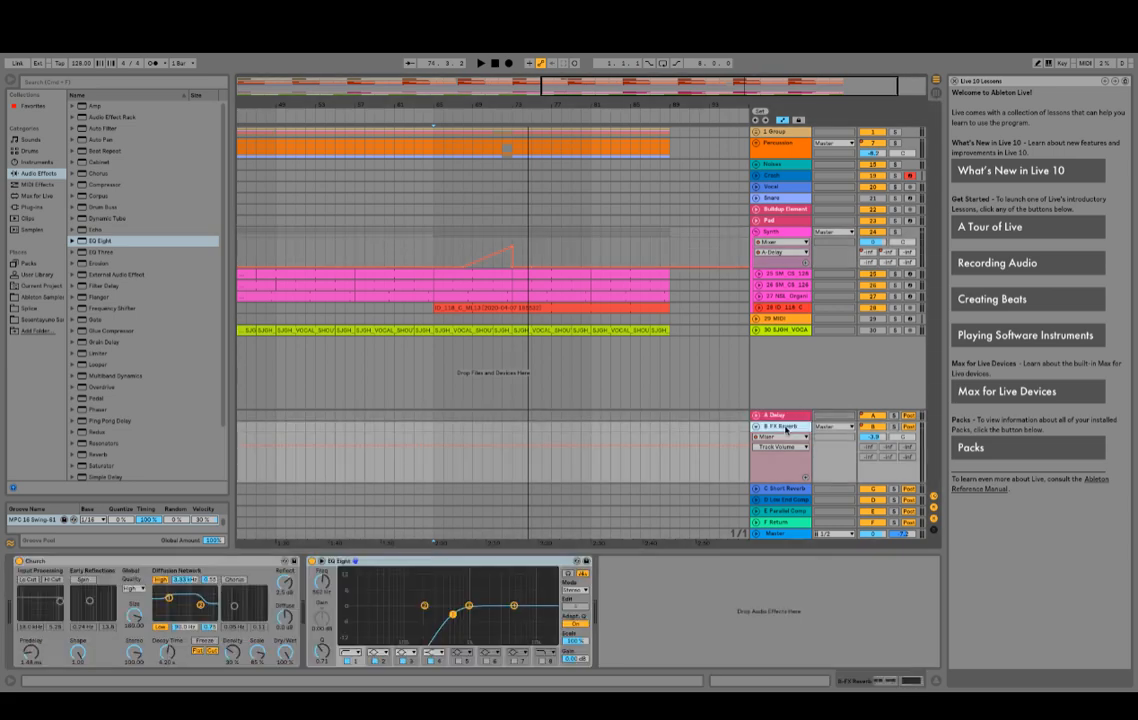
{"action": "left_click", "coordinate": [788, 416]}
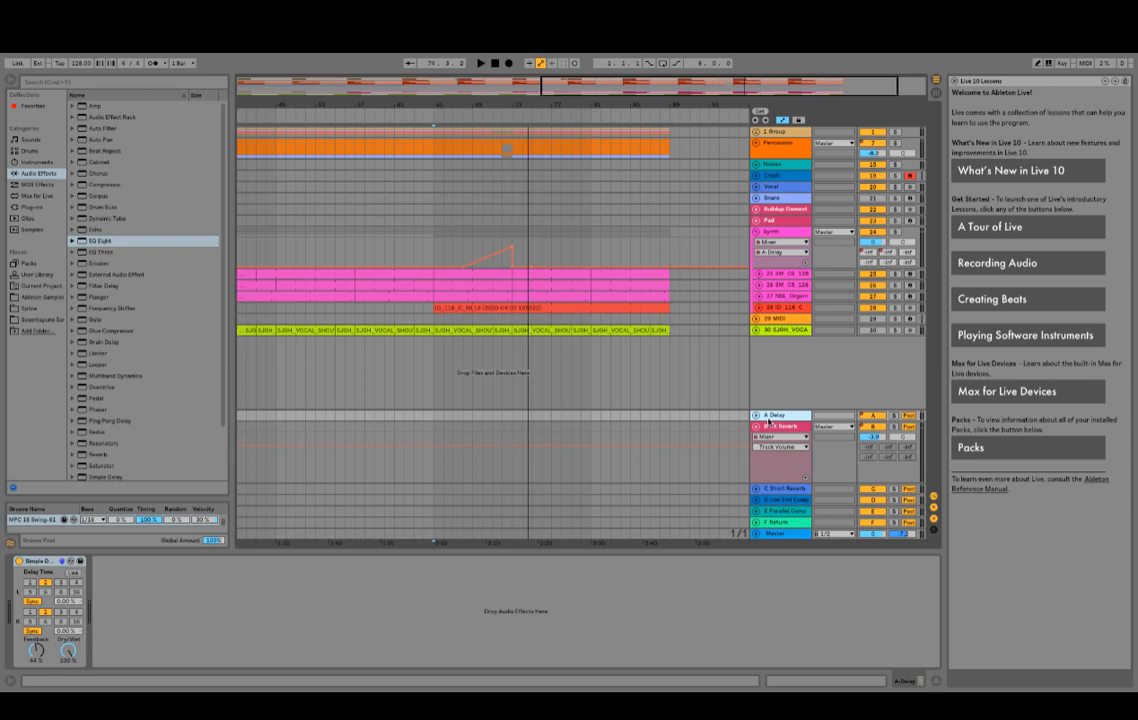
{"action": "left_click", "coordinate": [775, 429]}
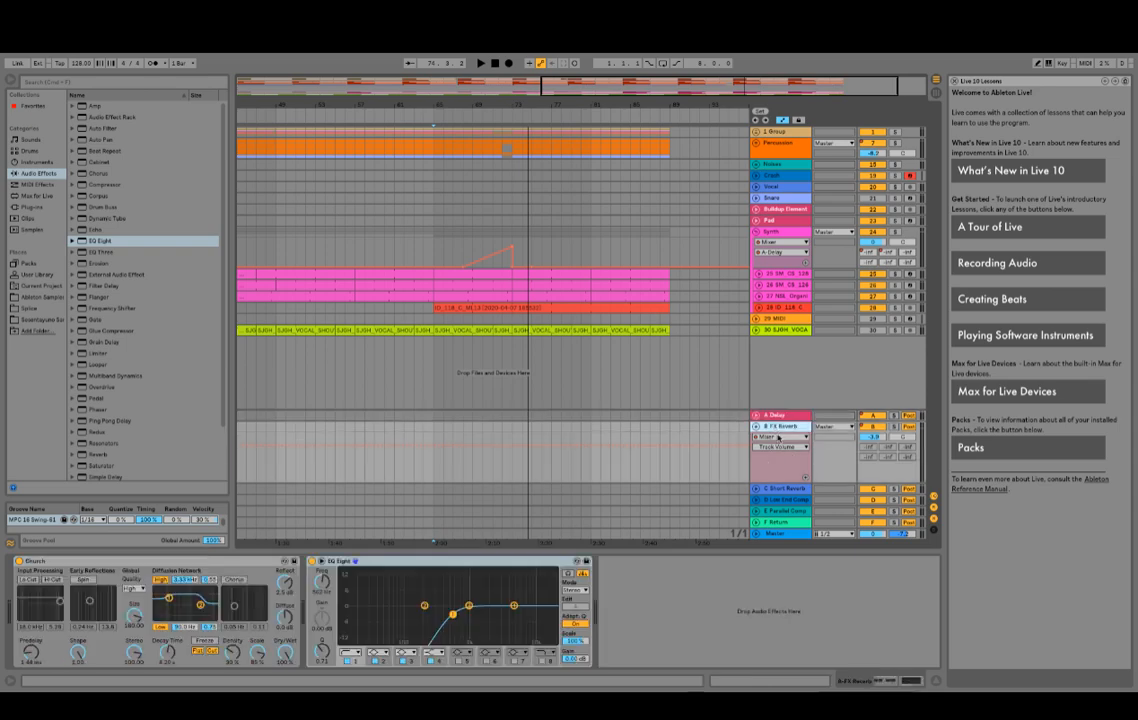
{"action": "left_click", "coordinate": [789, 416]}
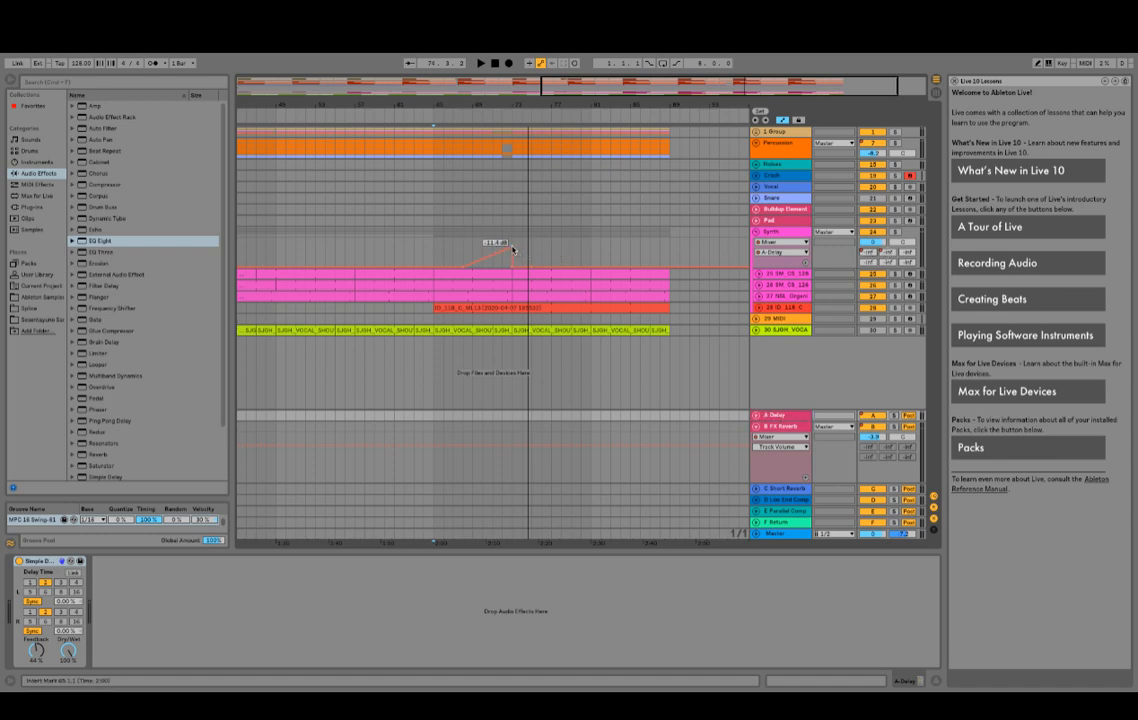
Step: Solo the Synth group, insert a Ping Pong Delay on it during playback, and set its Dry/Wet to 0%
{"action": "left_click", "coordinate": [796, 233]}
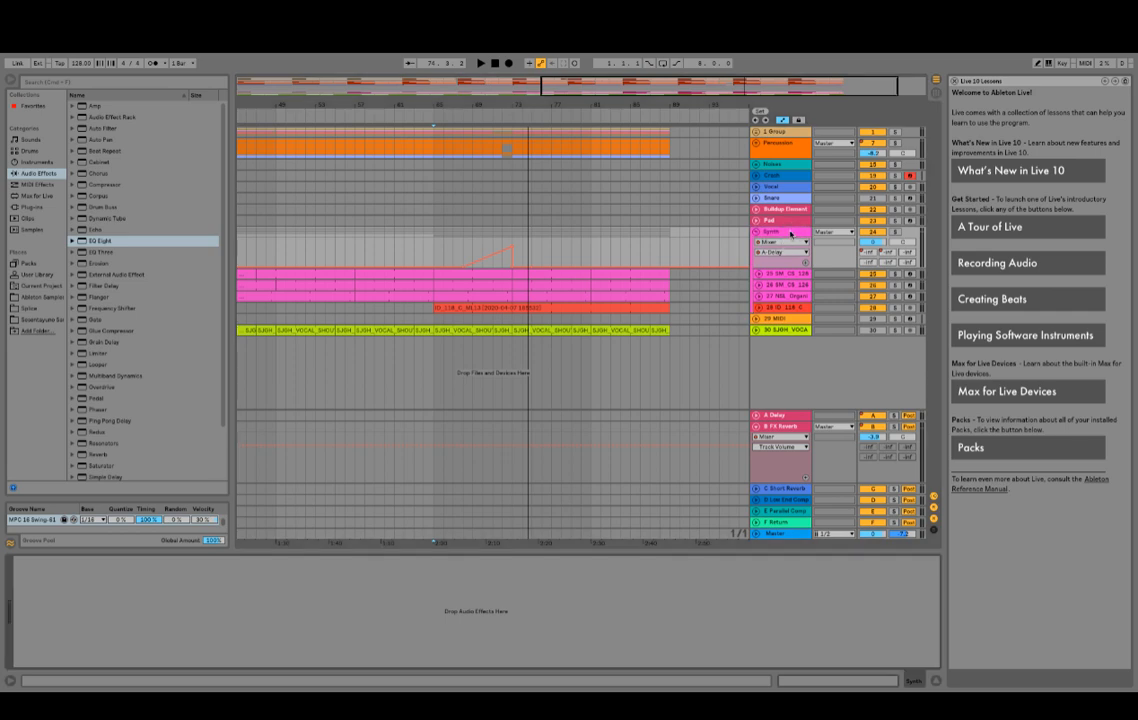
{"action": "left_click", "coordinate": [790, 234]}
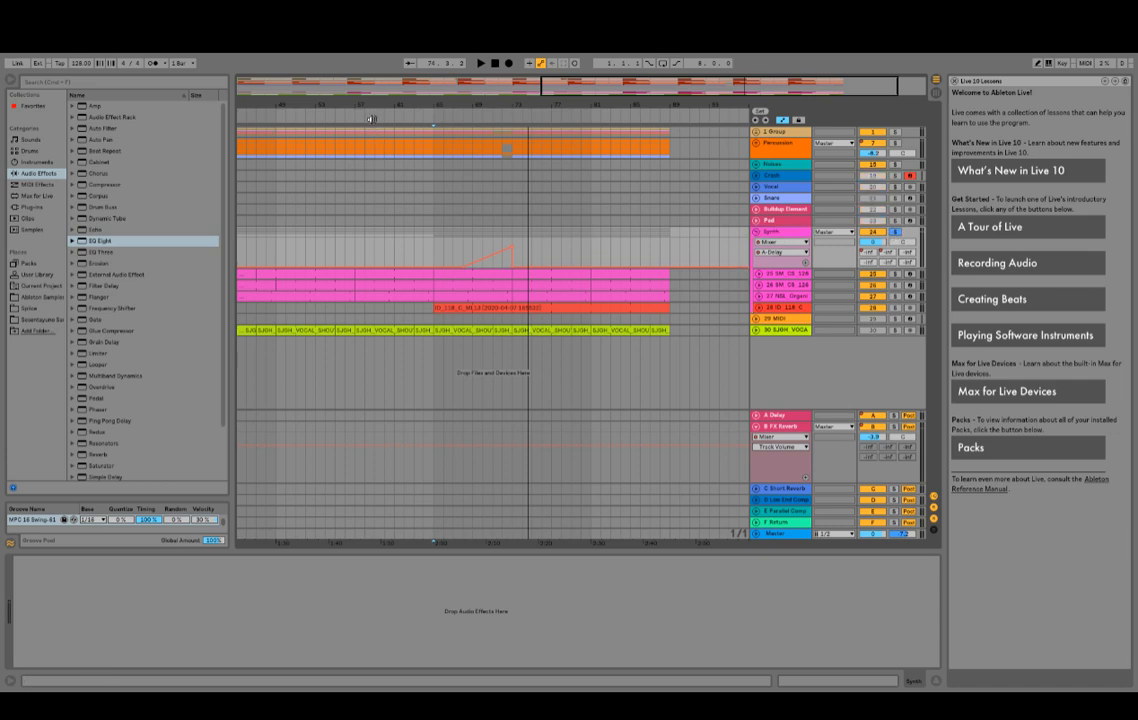
{"action": "left_click", "coordinate": [331, 131]}
{"action": "key", "text": "space"}
{"action": "scroll", "coordinate": [128, 416], "scroll_direction": "down", "scroll_amount": 3}
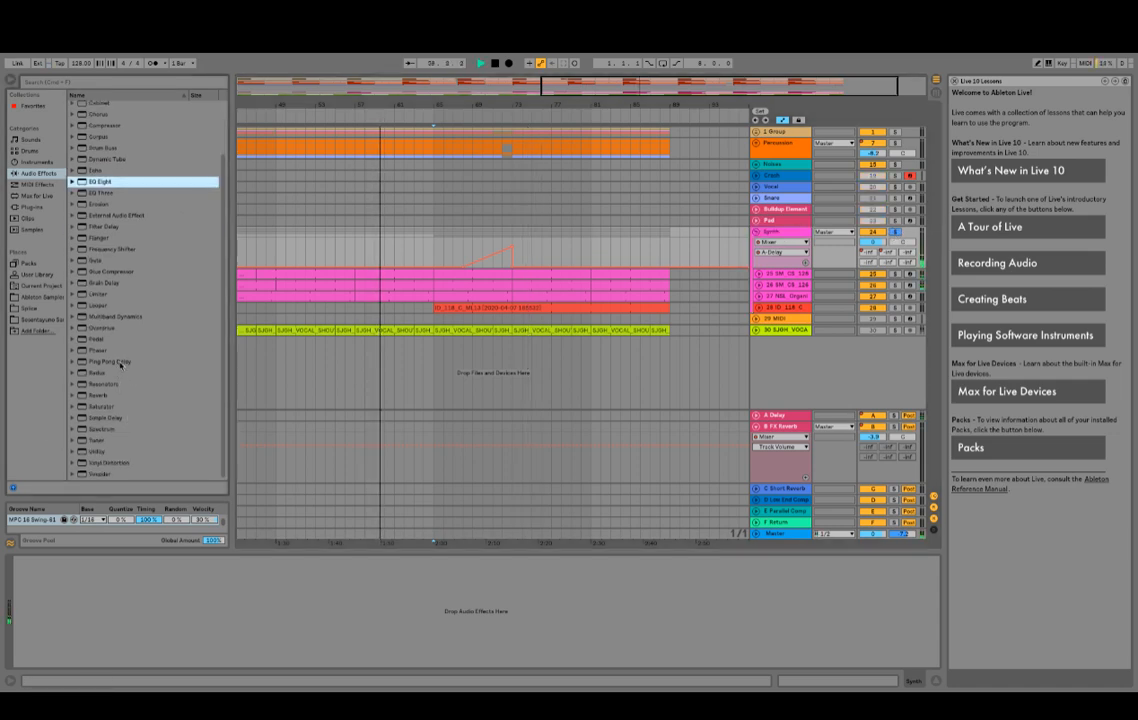
{"action": "left_click", "coordinate": [120, 362]}
{"action": "left_click_drag", "start_coordinate": [352, 449], "coordinate": [345, 580]}
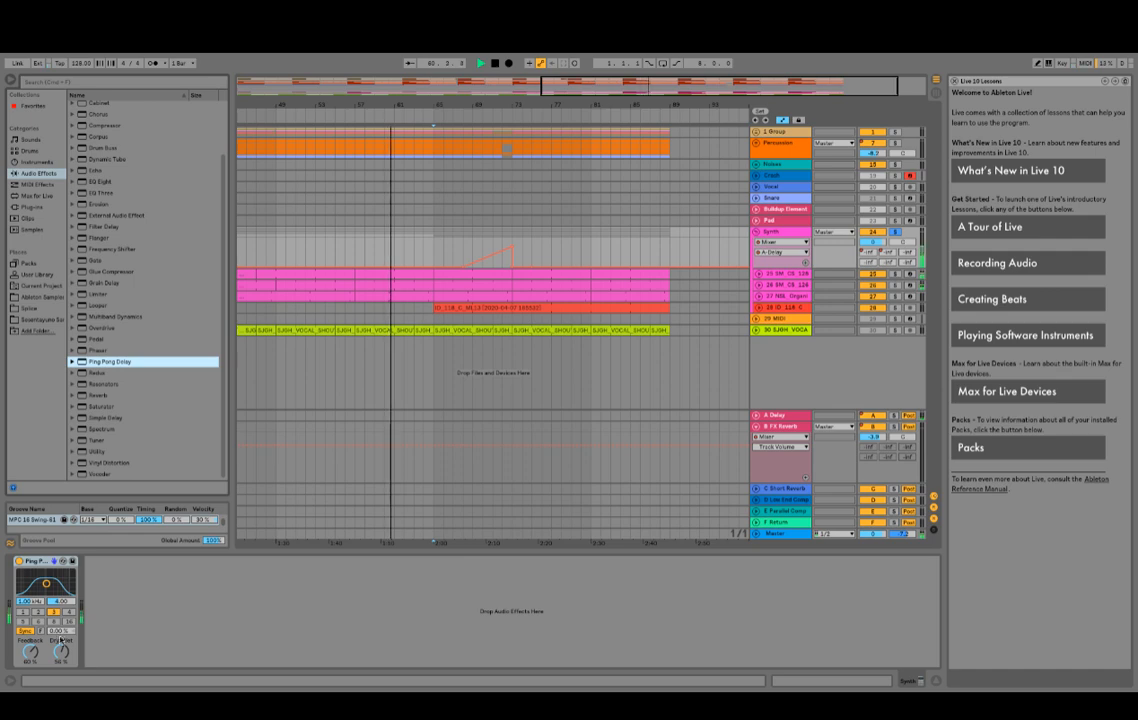
{"action": "left_click_drag", "start_coordinate": [60, 652], "coordinate": [61, 700]}
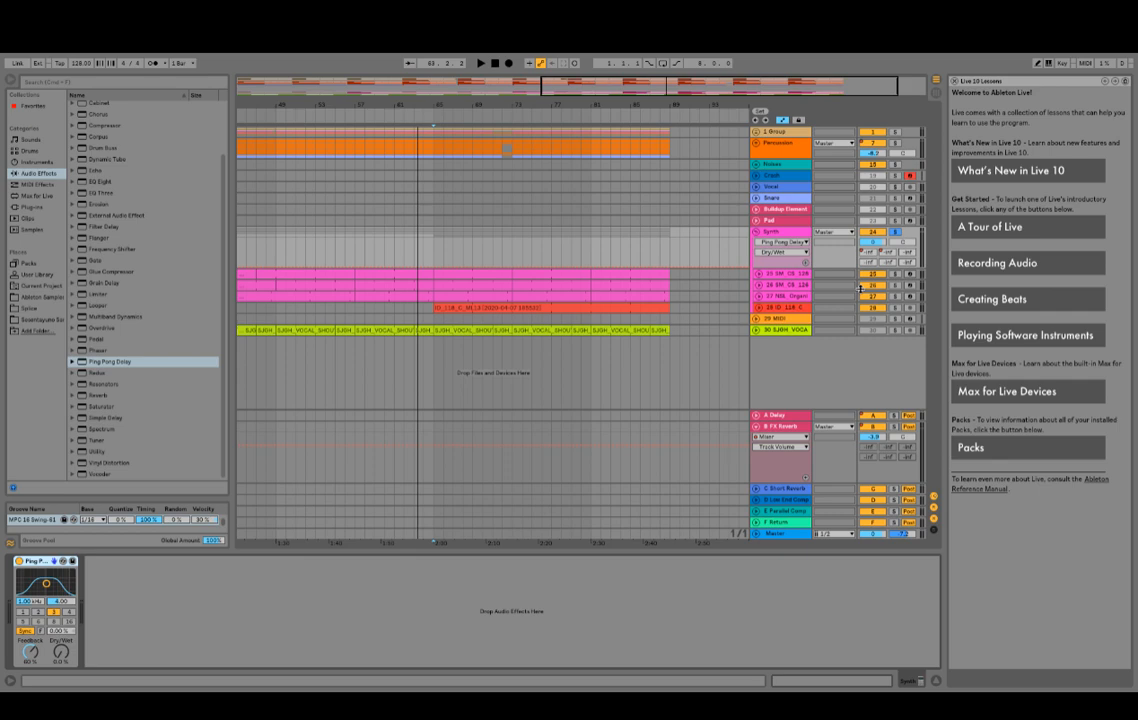
Step: Remove the Ping Pong Delay from the Synth group, unsolo the group, and replay from bar 65
{"action": "left_click", "coordinate": [822, 221]}
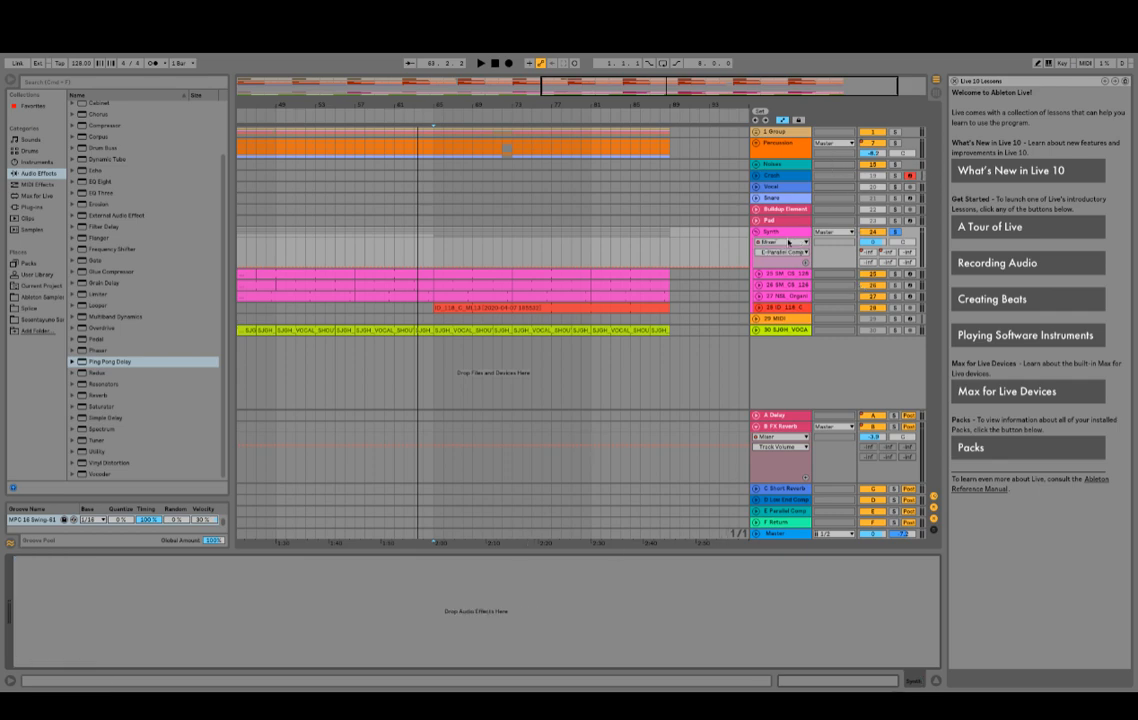
{"action": "left_click", "coordinate": [802, 233]}
{"action": "key", "text": "space"}
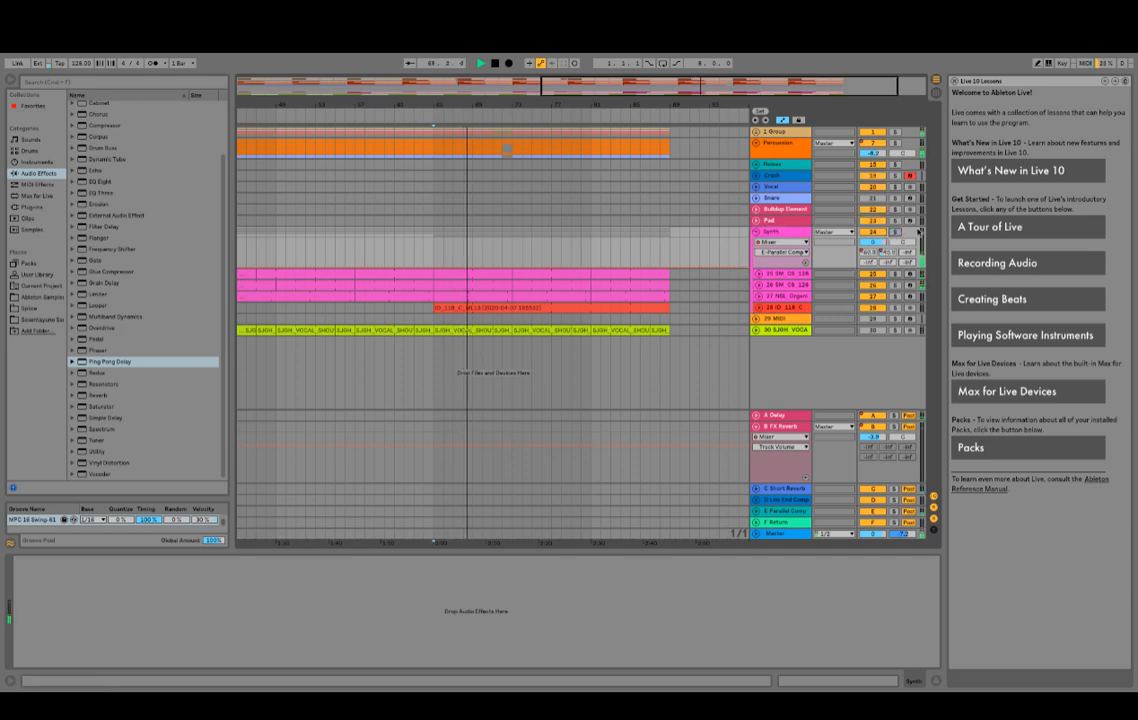
{"action": "left_click", "coordinate": [443, 237]}
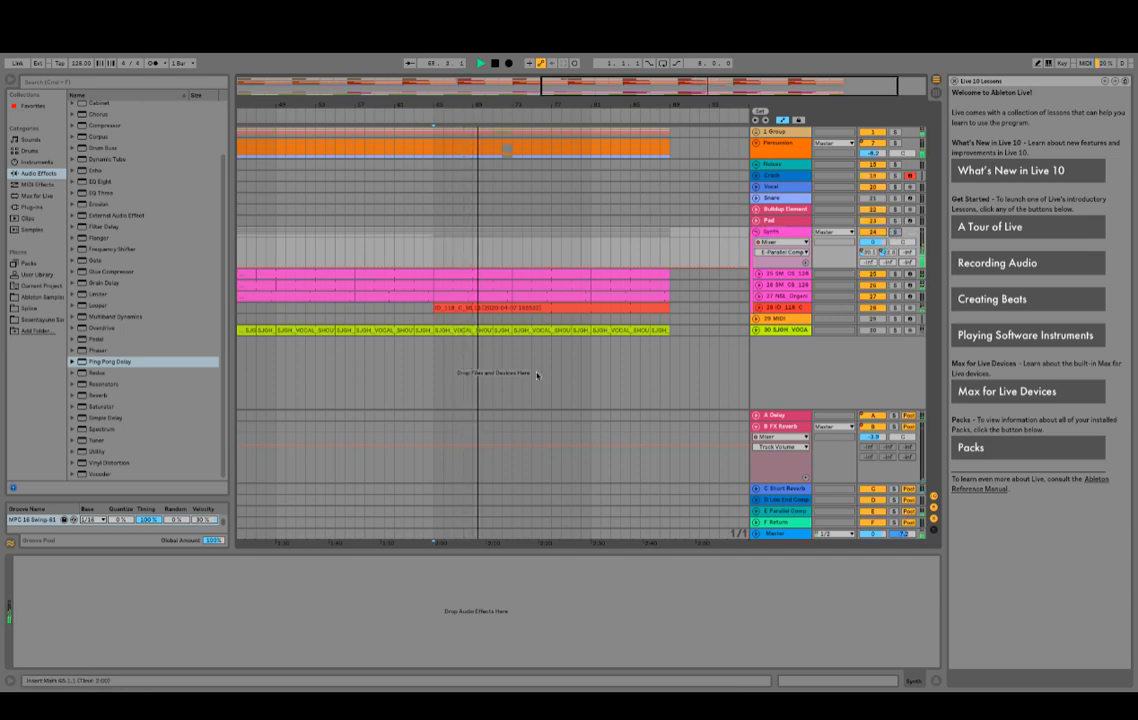
{"action": "key", "text": "space"}
Step: Unfold track 28 and audition a synth loop from the Sample Market pack's Synth & Music Loops folder
{"action": "left_click", "coordinate": [759, 307]}
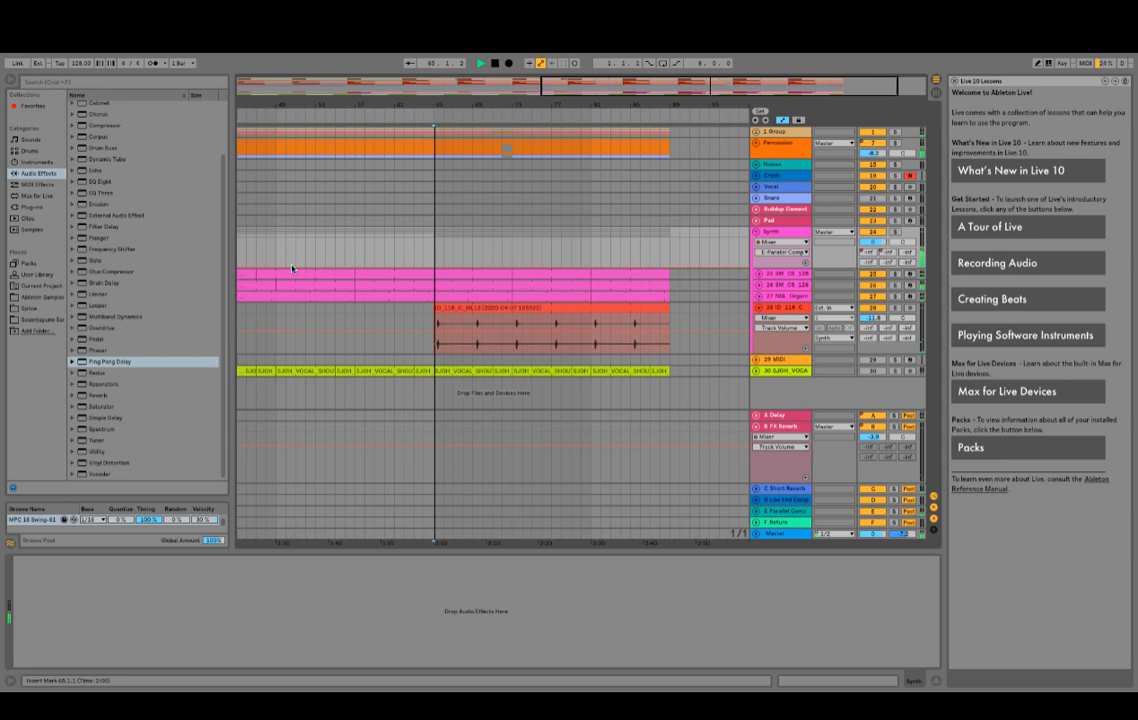
{"action": "left_click", "coordinate": [37, 297]}
{"action": "left_click", "coordinate": [93, 242]}
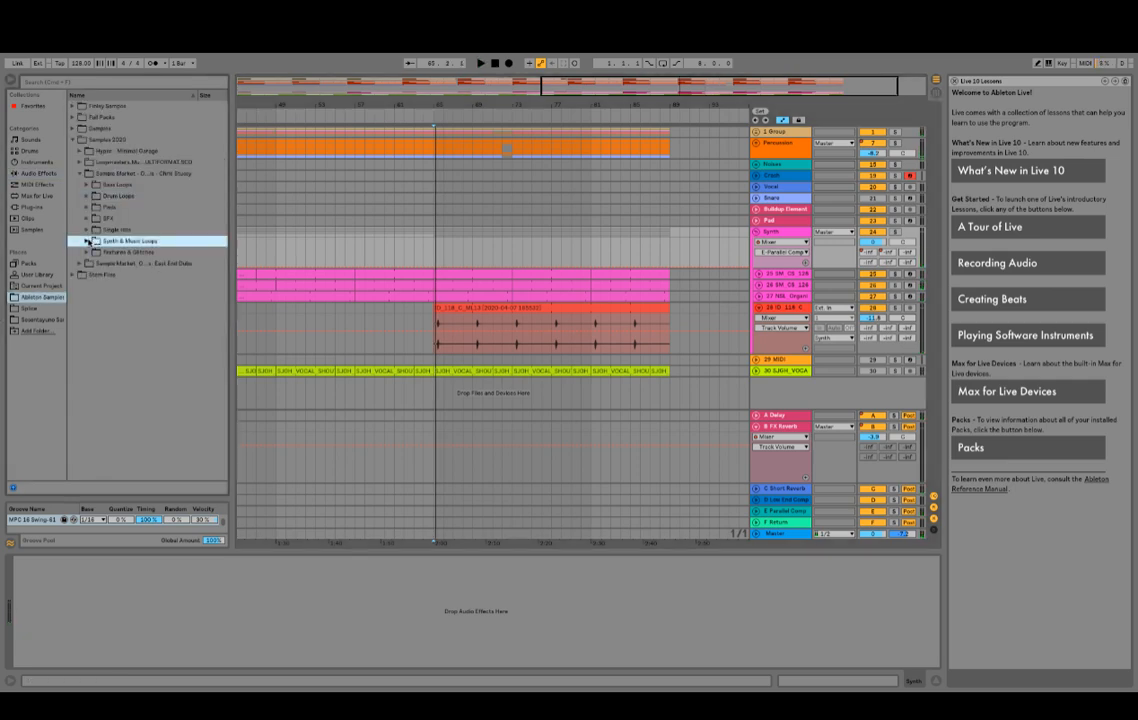
{"action": "left_click", "coordinate": [88, 242]}
{"action": "left_click", "coordinate": [99, 286]}
{"action": "scroll", "coordinate": [171, 418], "scroll_direction": "down", "scroll_amount": 4}
{"action": "left_click", "coordinate": [132, 253]}
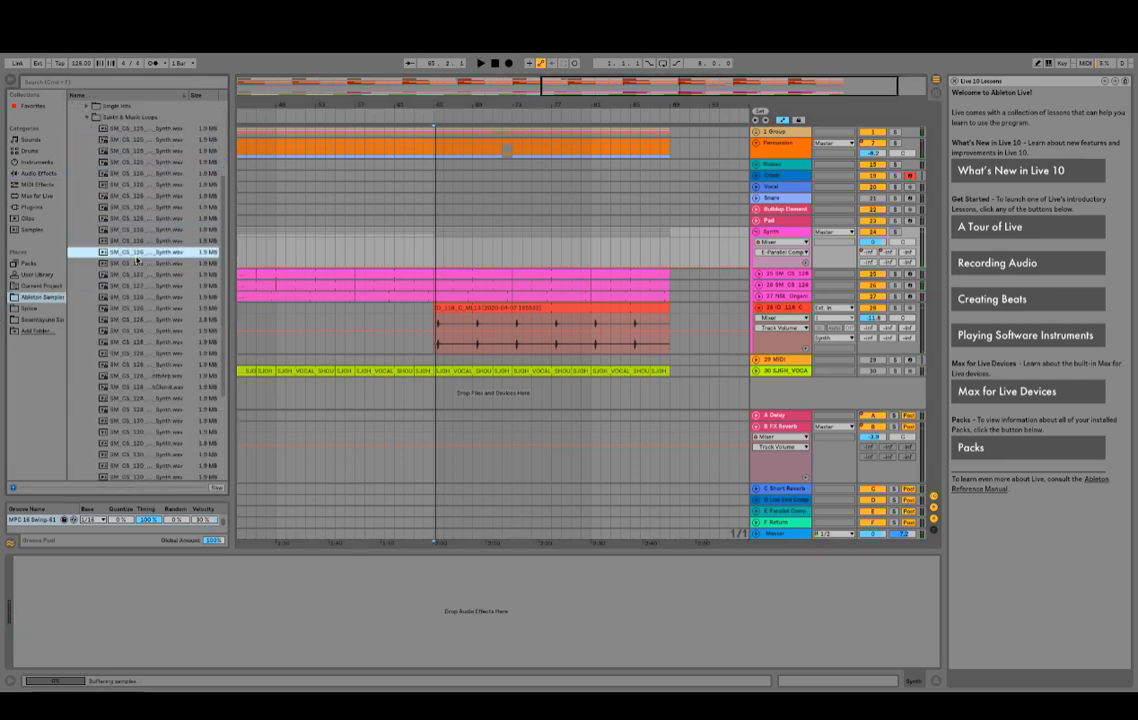
Step: Audition the samples in the Synth Hits folder under Single Hits, ending on the guitar hit
{"action": "scroll", "coordinate": [125, 245], "scroll_direction": "up", "scroll_amount": 4}
{"action": "left_click", "coordinate": [87, 230]}
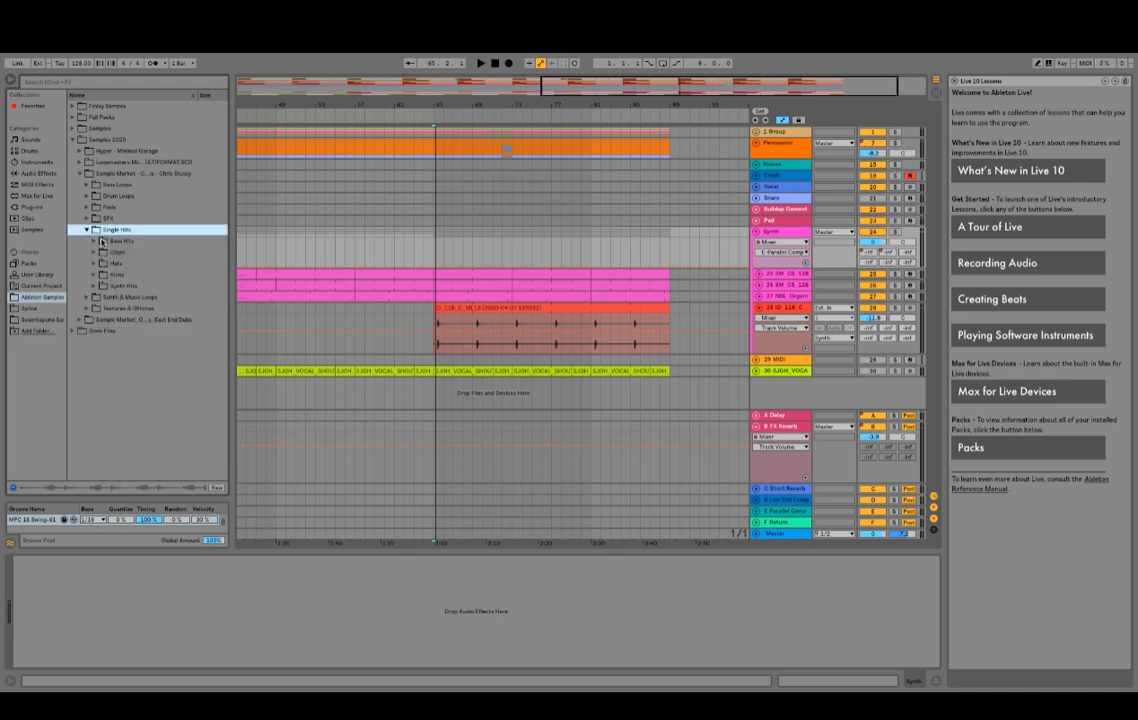
{"action": "left_click", "coordinate": [93, 286]}
{"action": "left_click", "coordinate": [109, 319]}
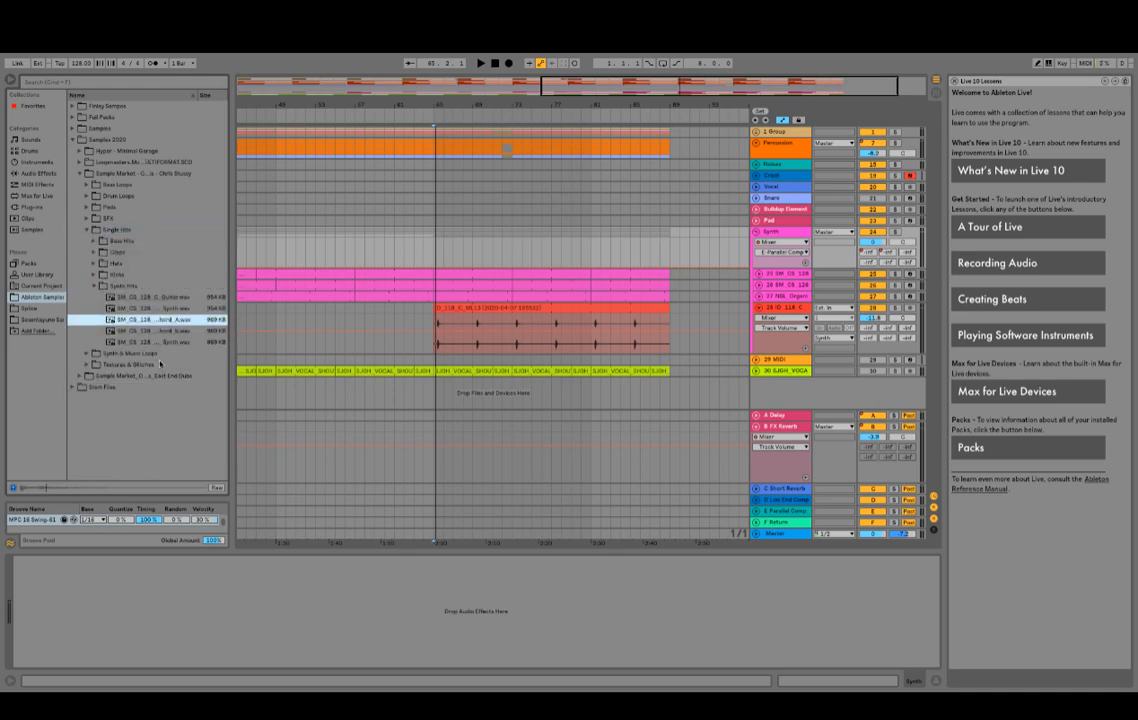
{"action": "left_click", "coordinate": [158, 333]}
{"action": "left_click", "coordinate": [159, 342]}
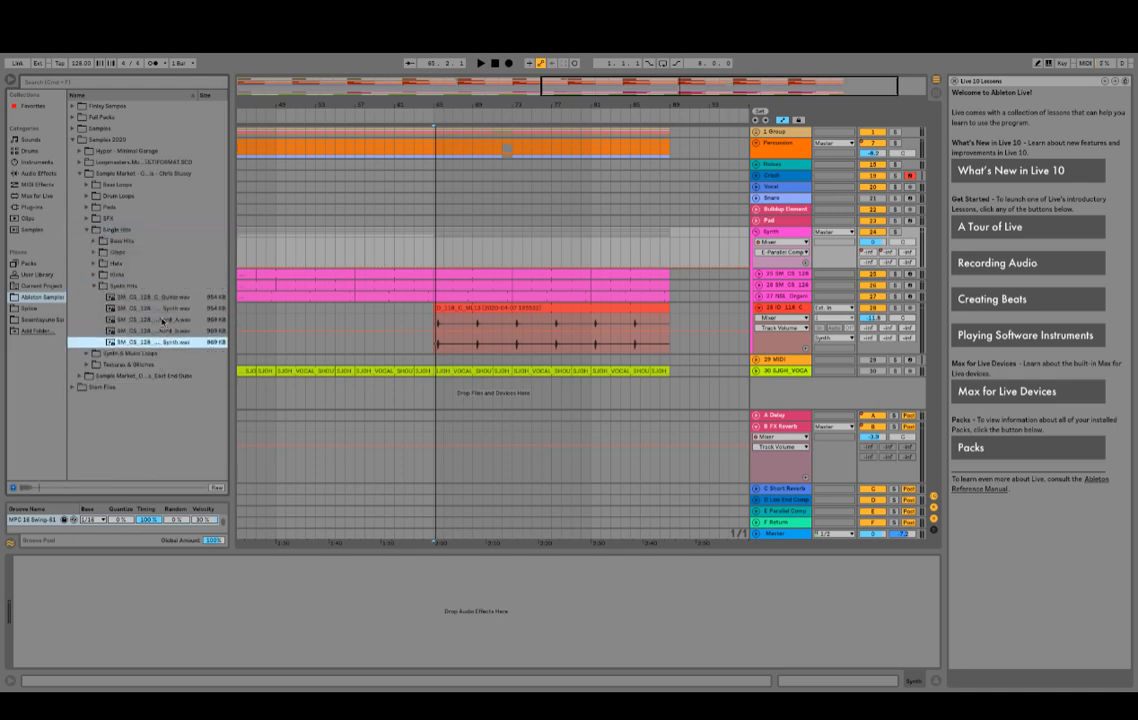
{"action": "left_click", "coordinate": [175, 297]}
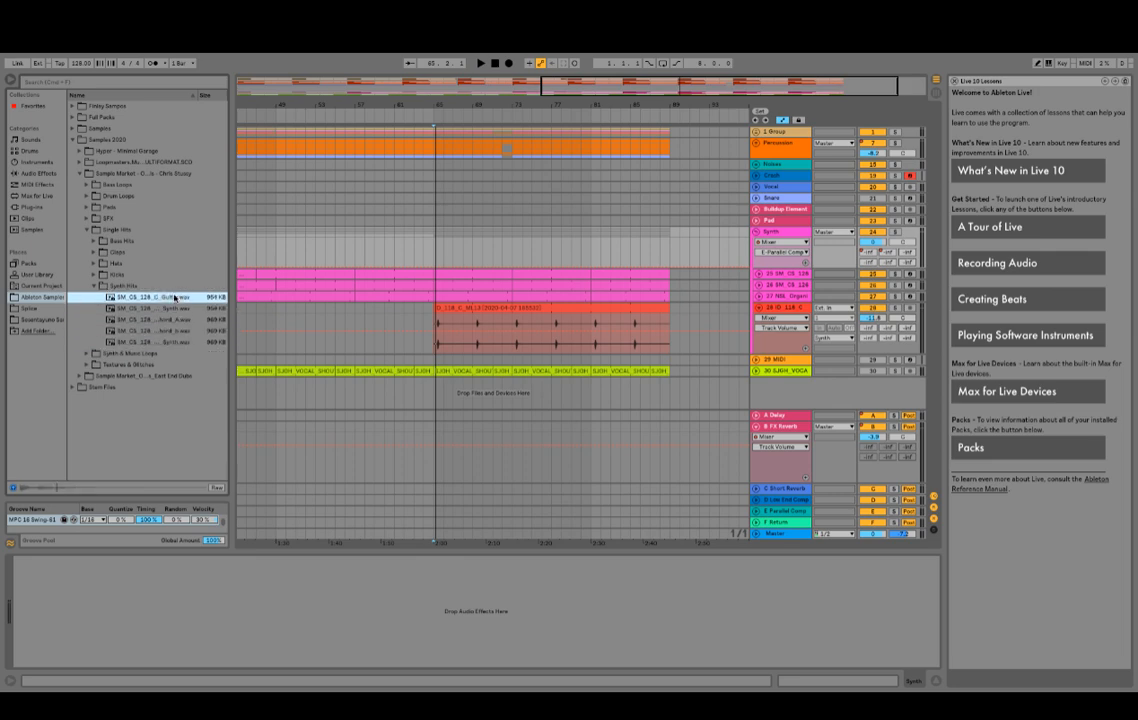
Step: Place the SM_CS_128 guitar hit on track 28 at 65.2.4, over the existing stab, and play it in context
{"action": "left_click", "coordinate": [772, 305]}
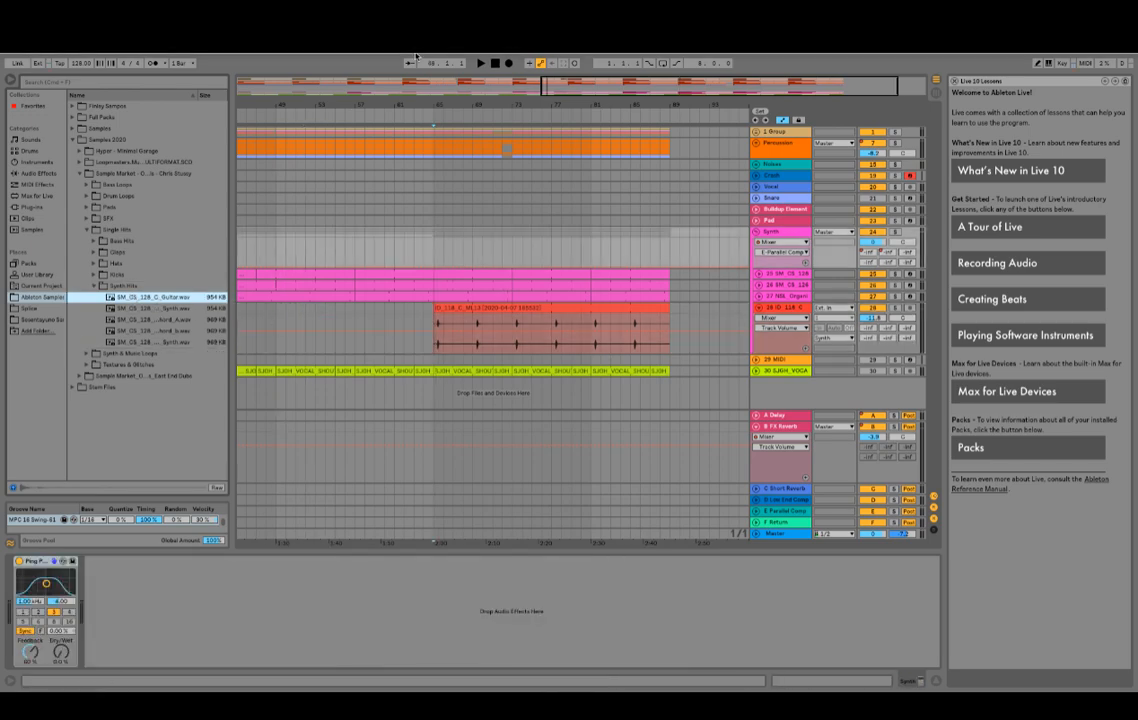
{"action": "left_click_drag", "start_coordinate": [593, 84], "coordinate": [684, 215]}
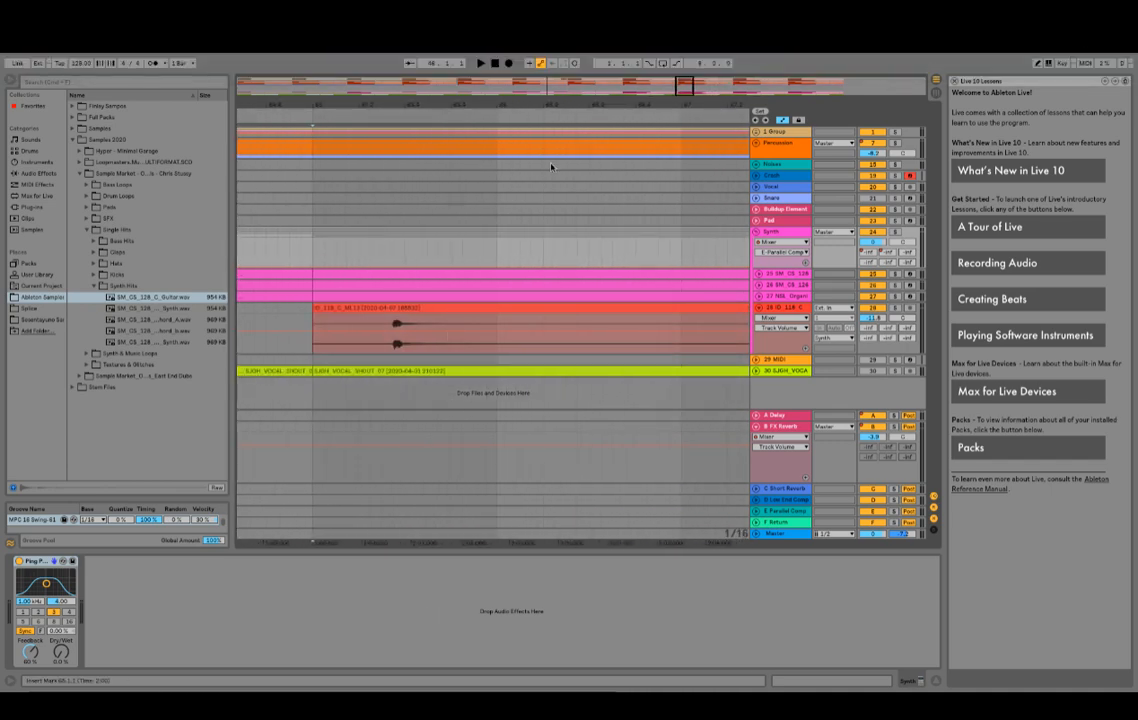
{"action": "left_click", "coordinate": [288, 119]}
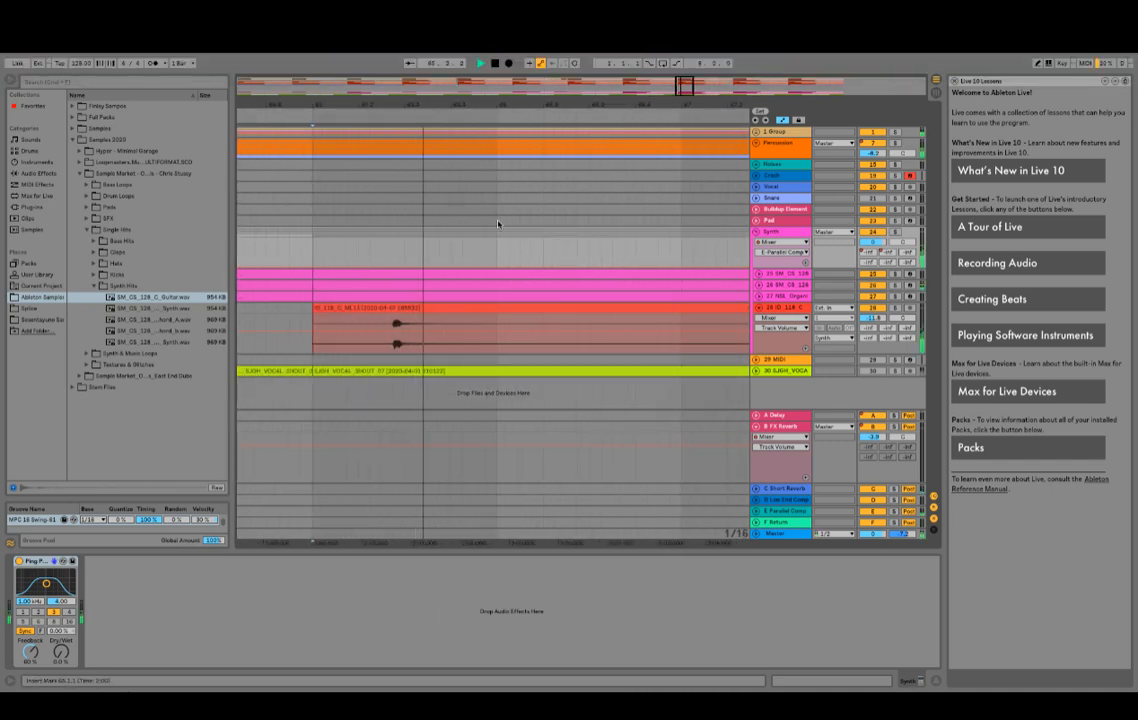
{"action": "key", "text": "space"}
{"action": "left_click_drag", "start_coordinate": [151, 298], "coordinate": [399, 342]}
{"action": "key", "text": "space"}
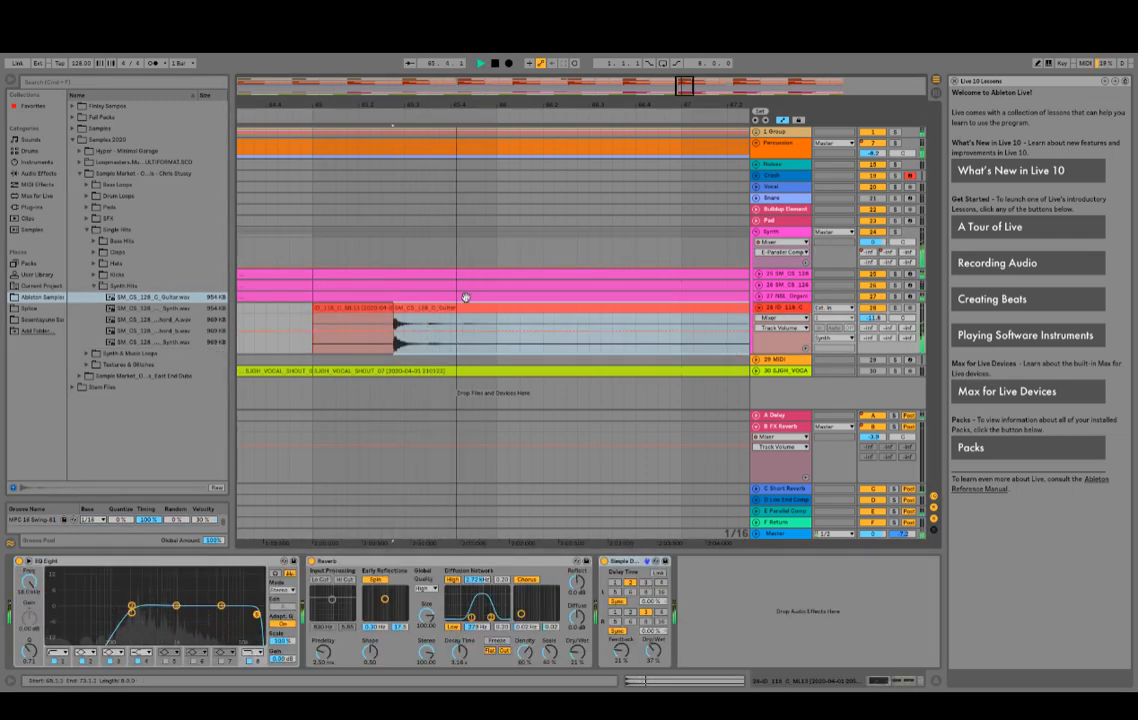
Step: Transpose the new guitar clip on track 28 slightly up, and check it in playback
{"action": "double_click", "coordinate": [440, 318]}
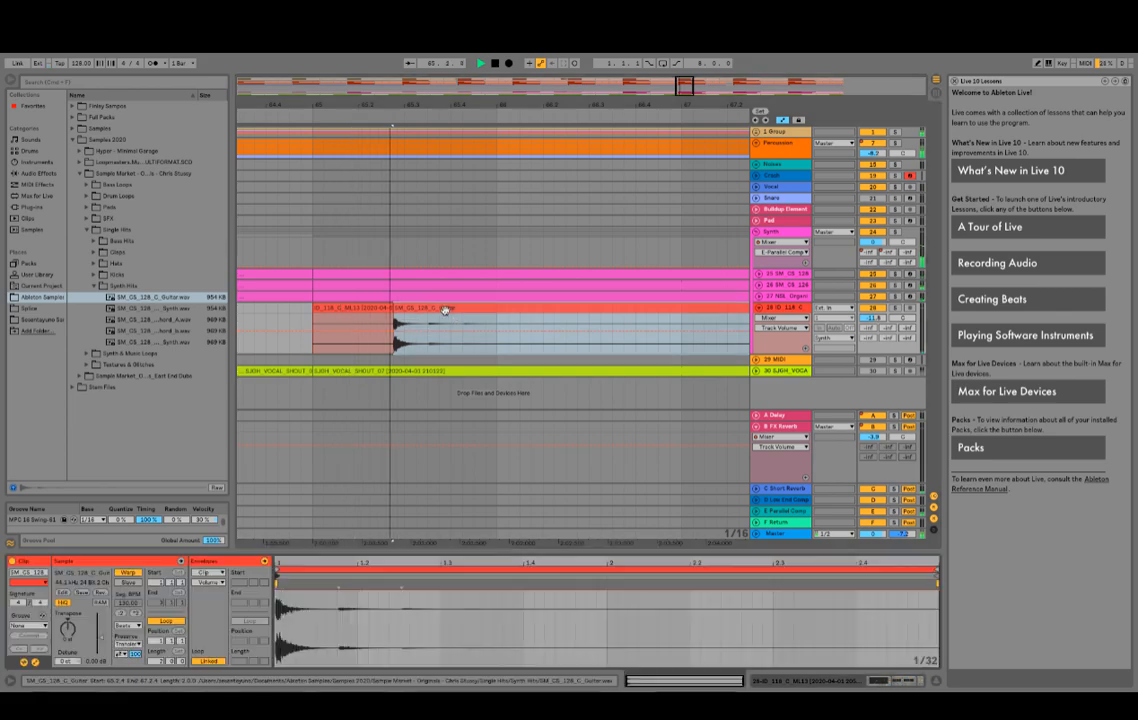
{"action": "key", "text": "space"}
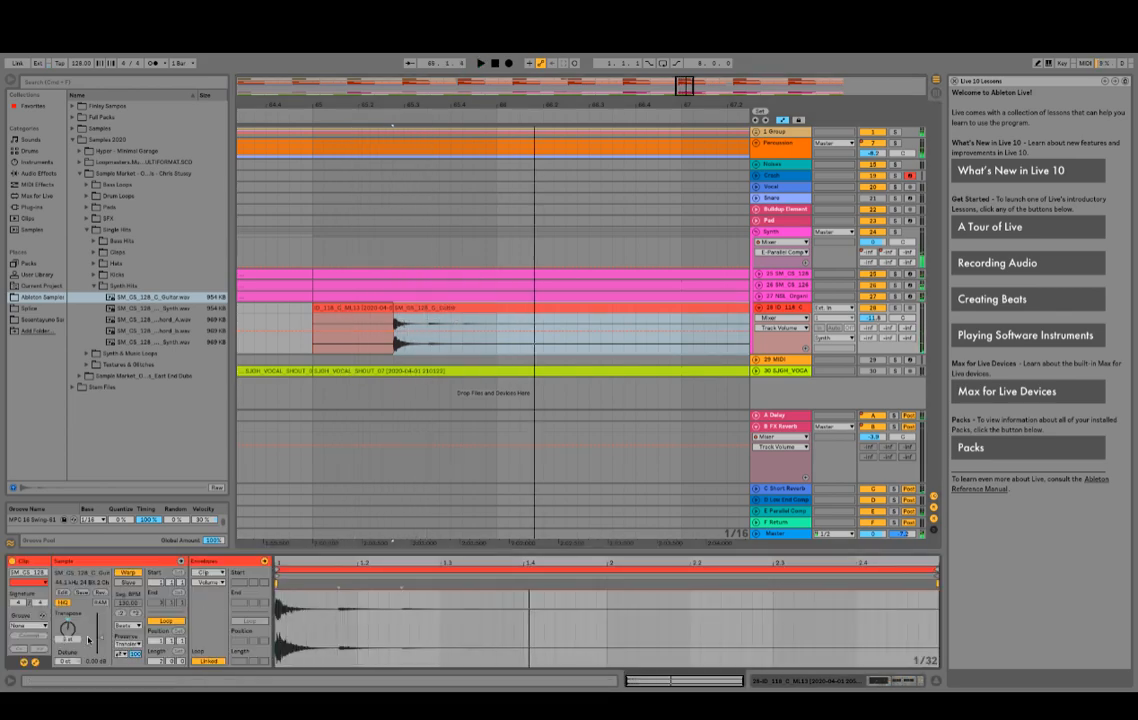
{"action": "key", "text": "space"}
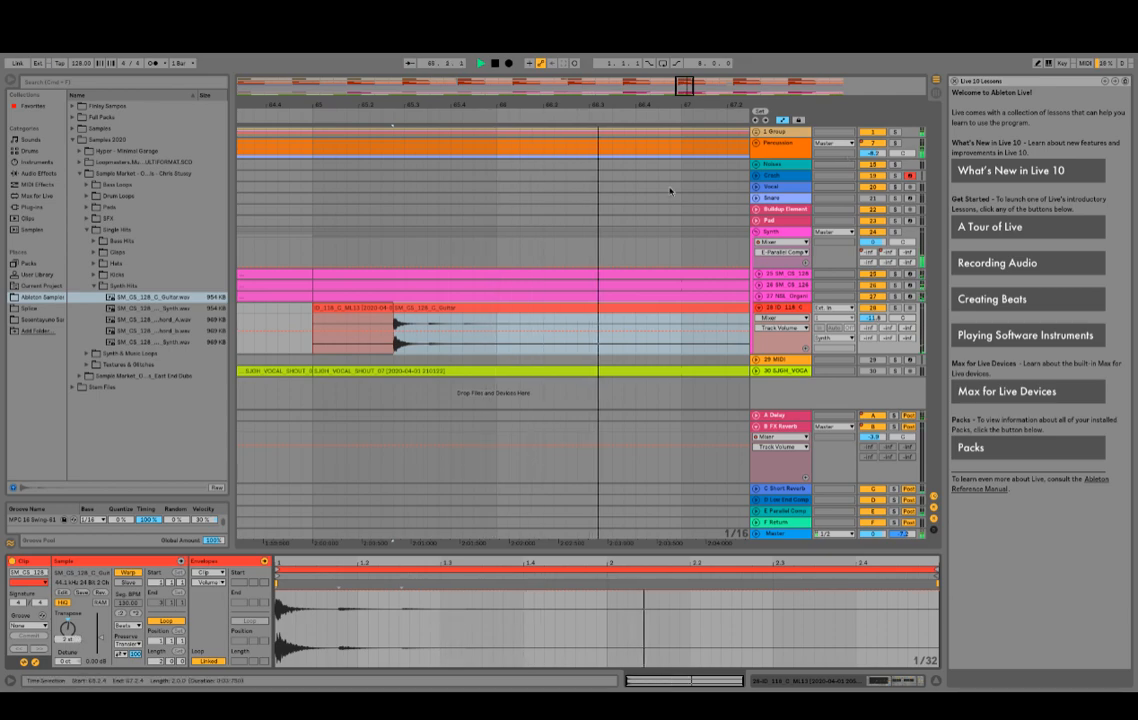
{"action": "left_click_drag", "start_coordinate": [703, 82], "coordinate": [700, 55]}
{"action": "key", "text": "space"}
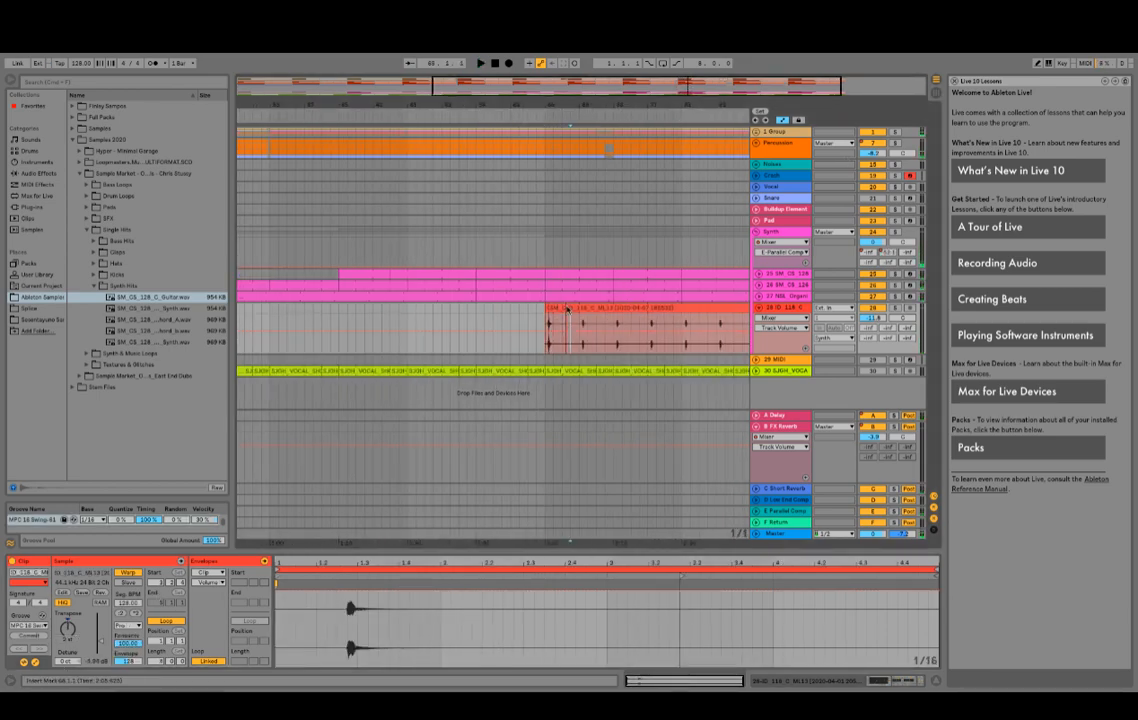
Step: Duplicate track 28's three-bar section starting at bar 65 three times, filling up to bar 77, and audition the result
{"action": "left_click_drag", "start_coordinate": [569, 326], "coordinate": [531, 308]}
{"action": "key", "text": "ctrl+e"}
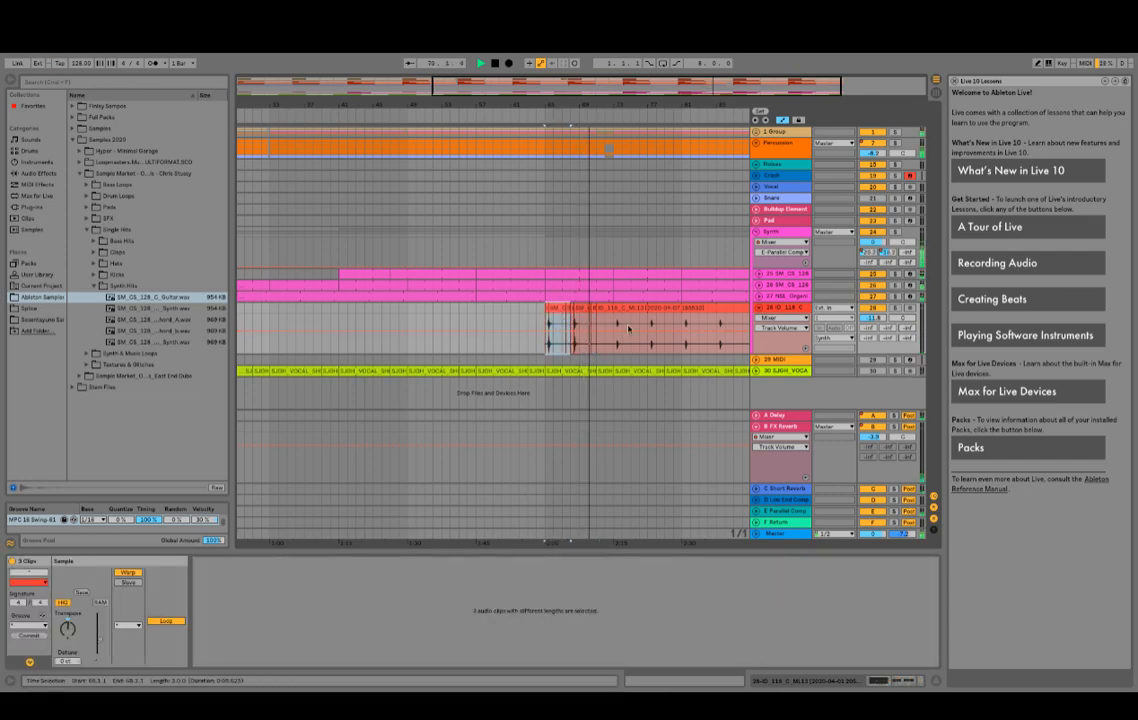
{"action": "key", "text": "super+d"}
{"action": "key", "text": "super+d"}
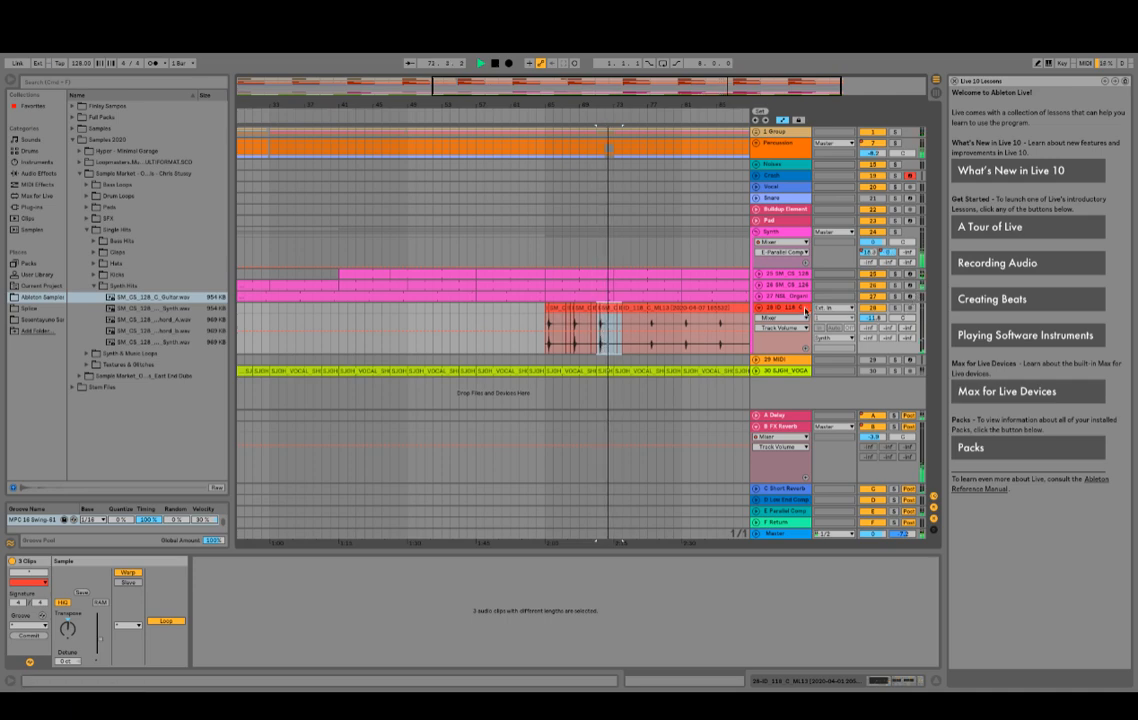
{"action": "key", "text": "super+d"}
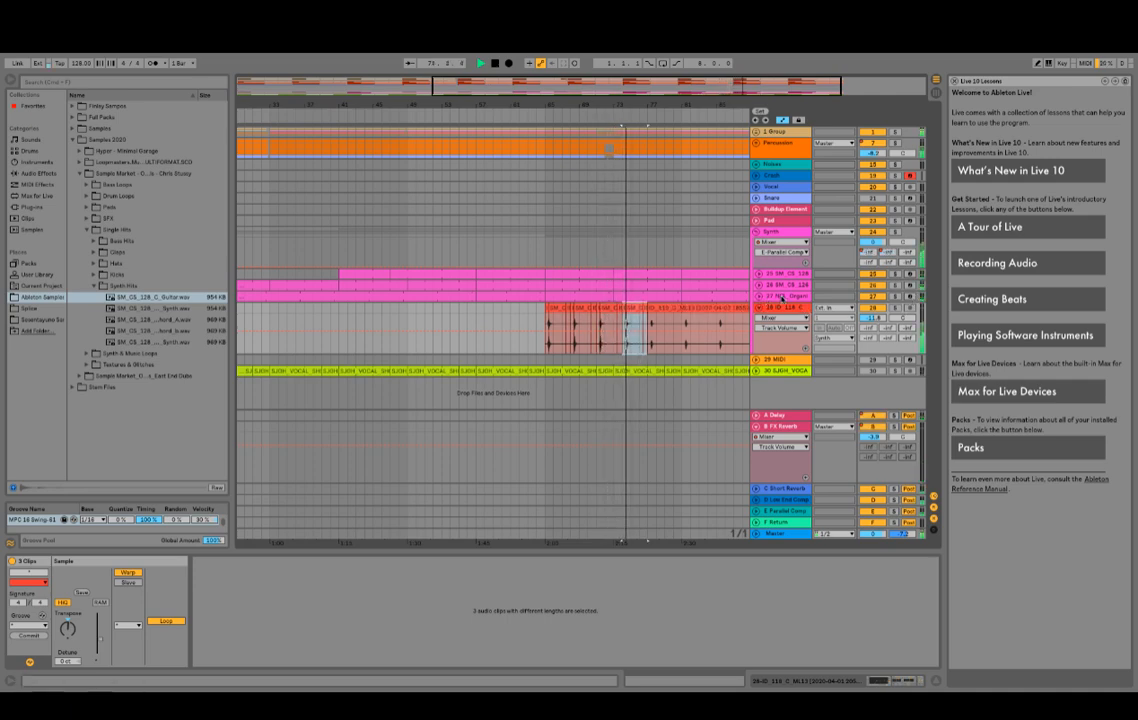
{"action": "key", "text": "space"}
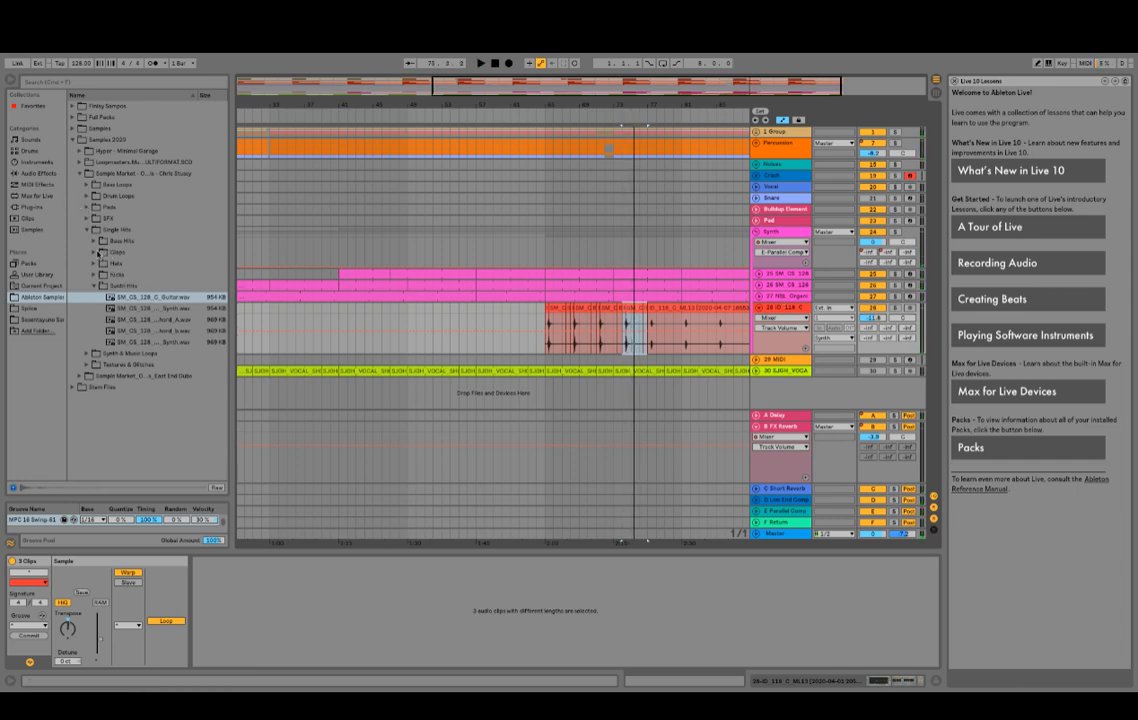
Step: Browse the sample packs in the Samples 2020 folder and audition several synth loops from the Minimal Garage pack
{"action": "left_click", "coordinate": [87, 229]}
{"action": "left_click", "coordinate": [80, 174]}
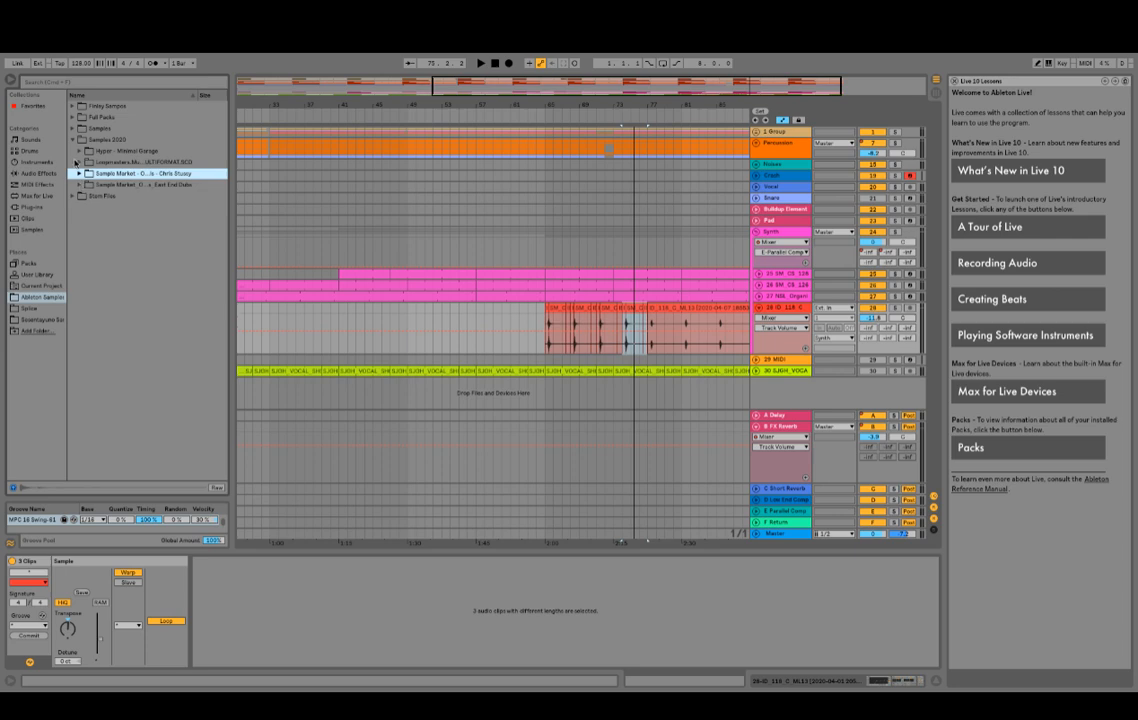
{"action": "left_click", "coordinate": [79, 162]}
{"action": "left_click", "coordinate": [79, 162]}
{"action": "left_click", "coordinate": [79, 151]}
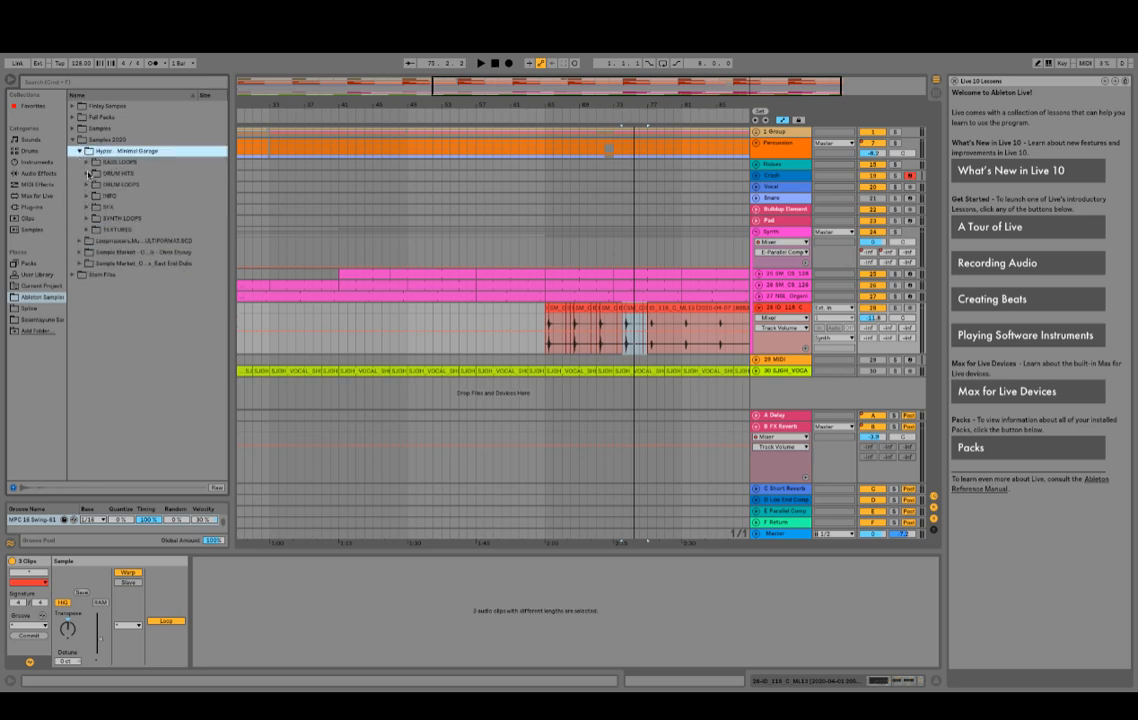
{"action": "left_click", "coordinate": [87, 173]}
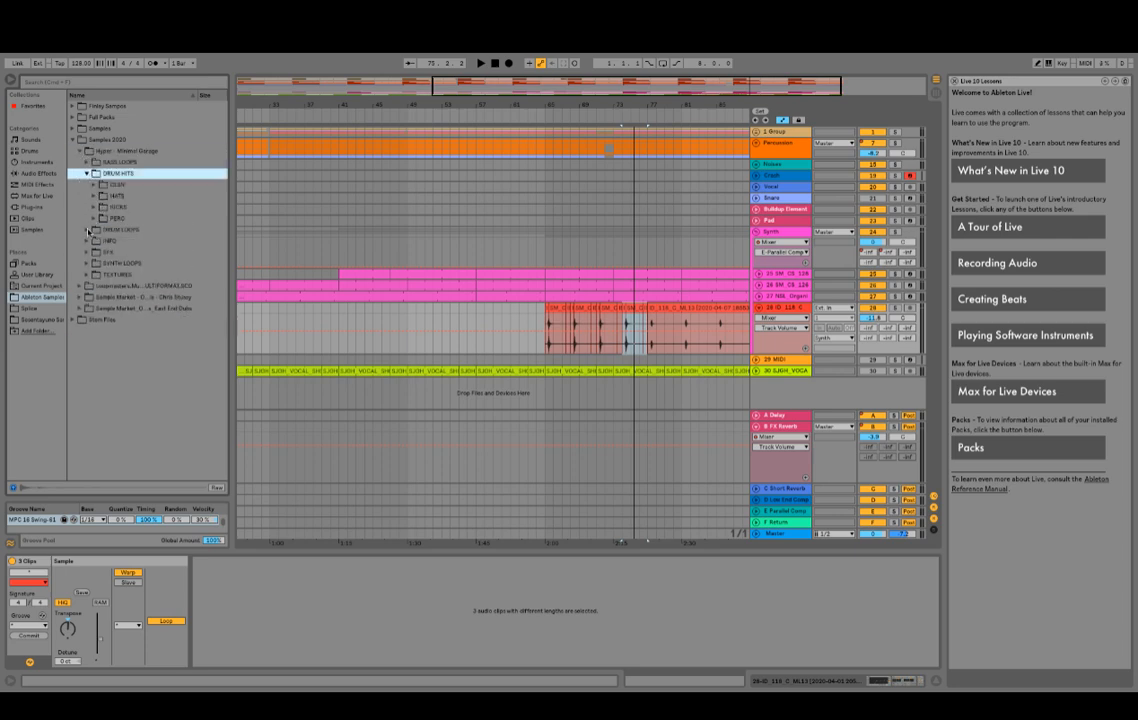
{"action": "left_click", "coordinate": [88, 263]}
{"action": "left_click", "coordinate": [107, 264]}
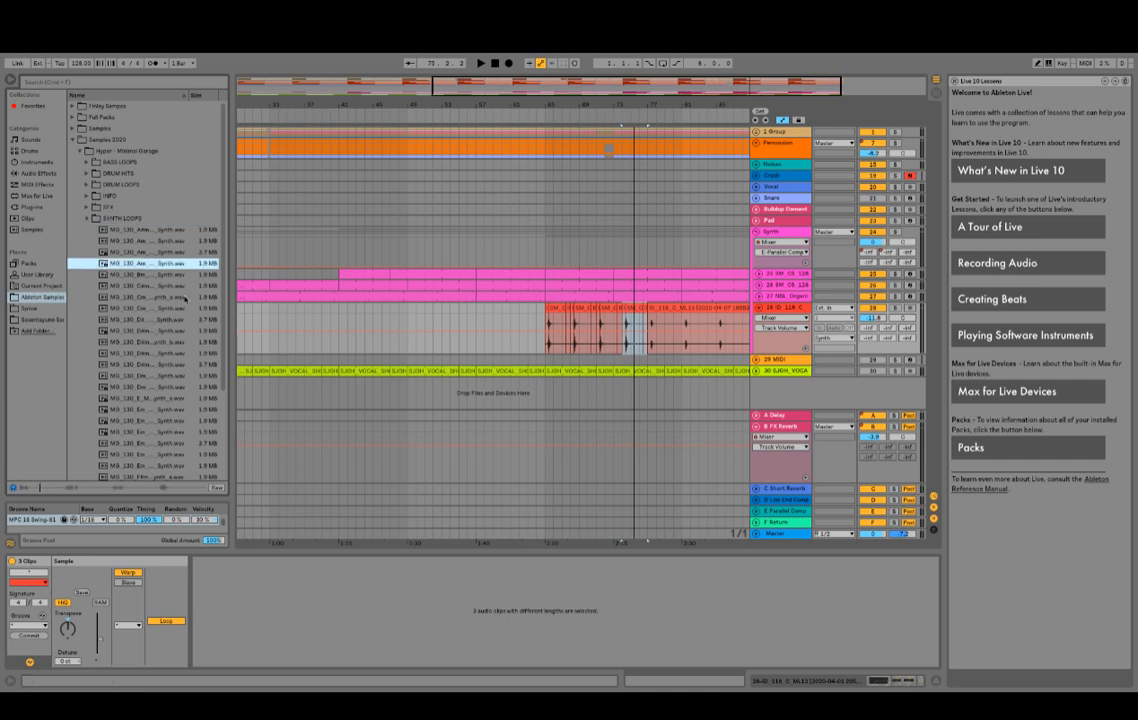
{"action": "left_click", "coordinate": [170, 320]}
{"action": "left_click", "coordinate": [178, 307]}
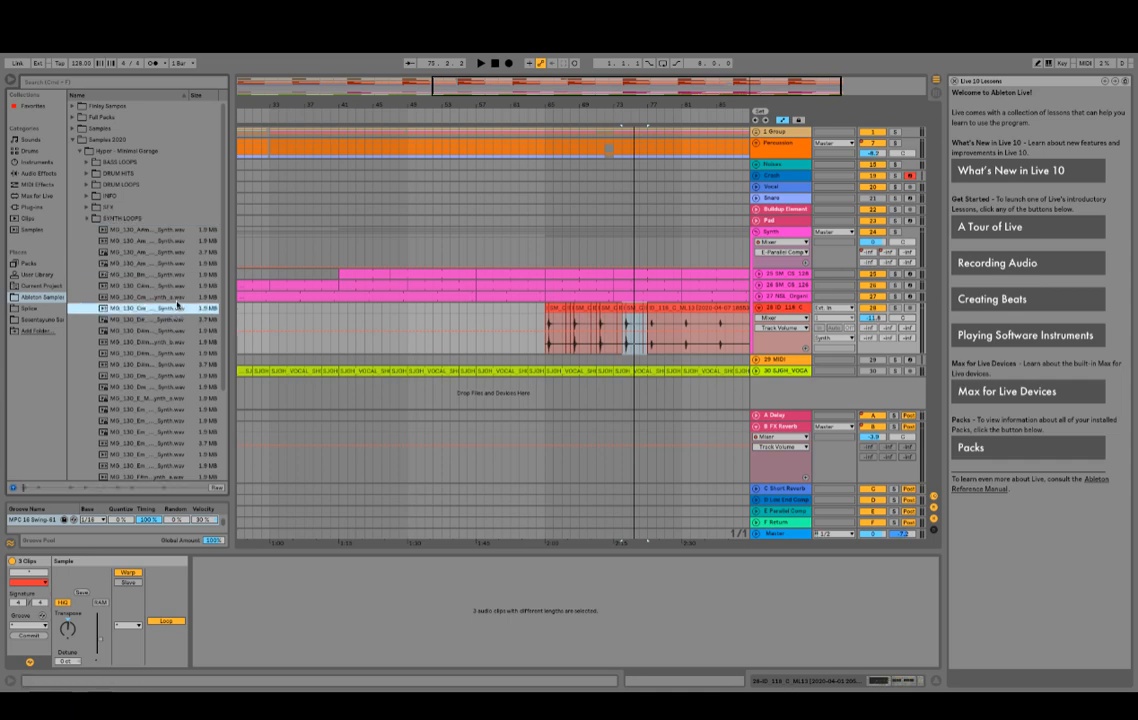
{"action": "left_click", "coordinate": [178, 297]}
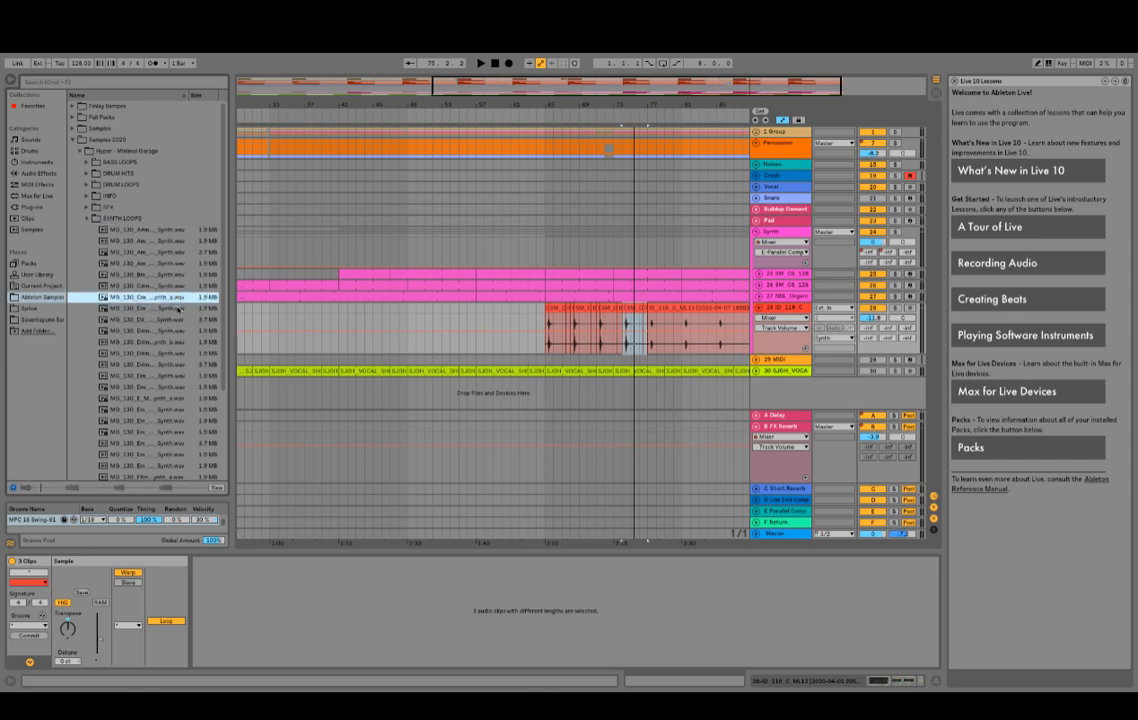
{"action": "left_click", "coordinate": [167, 331]}
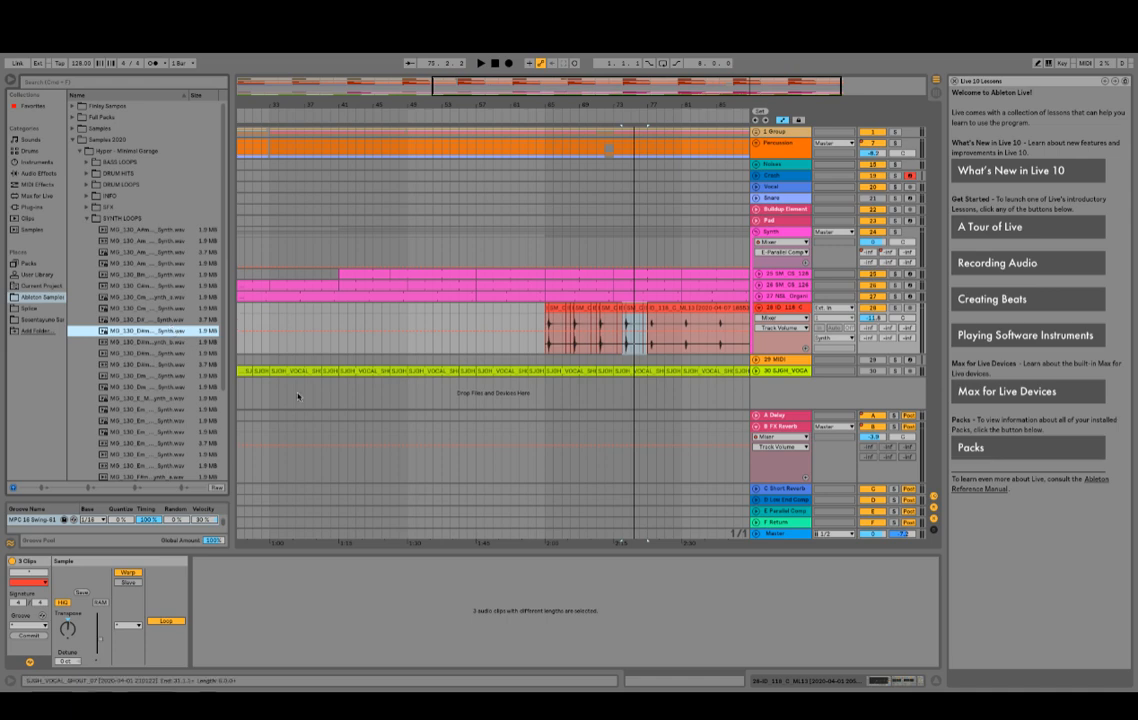
Step: Raise track 28's volume to about -8 dB while playing from the guitar hit after bar 65
{"action": "key", "text": "space"}
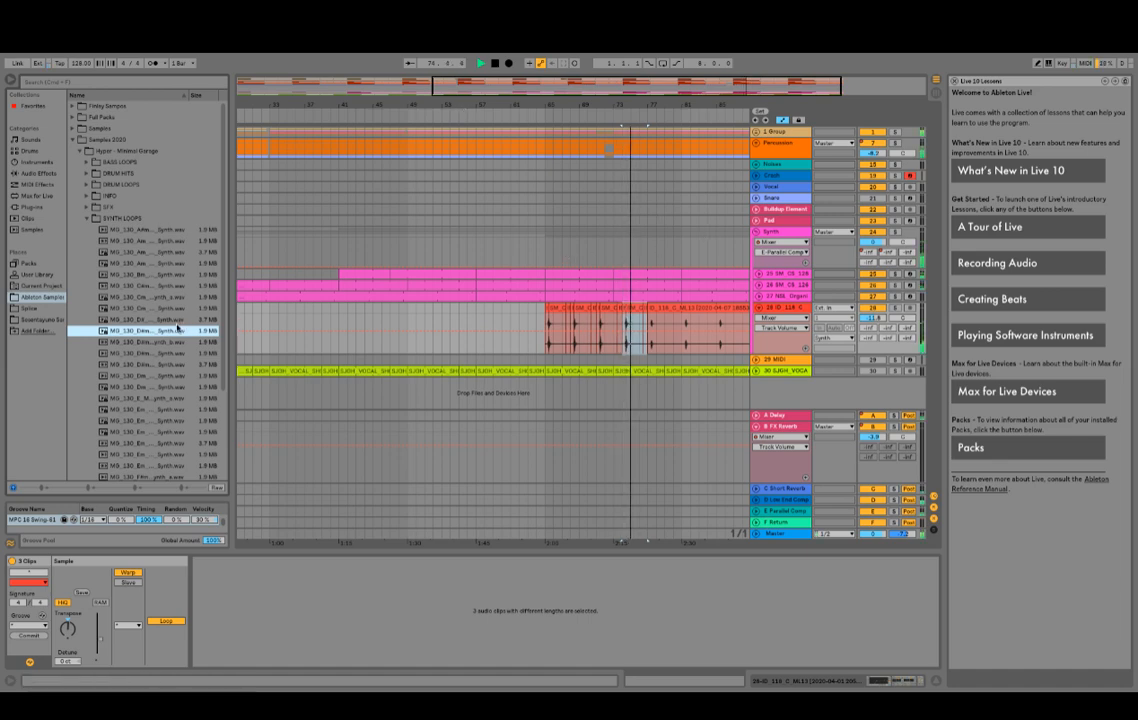
{"action": "key", "text": "space"}
{"action": "left_click", "coordinate": [556, 330]}
{"action": "key", "text": "space"}
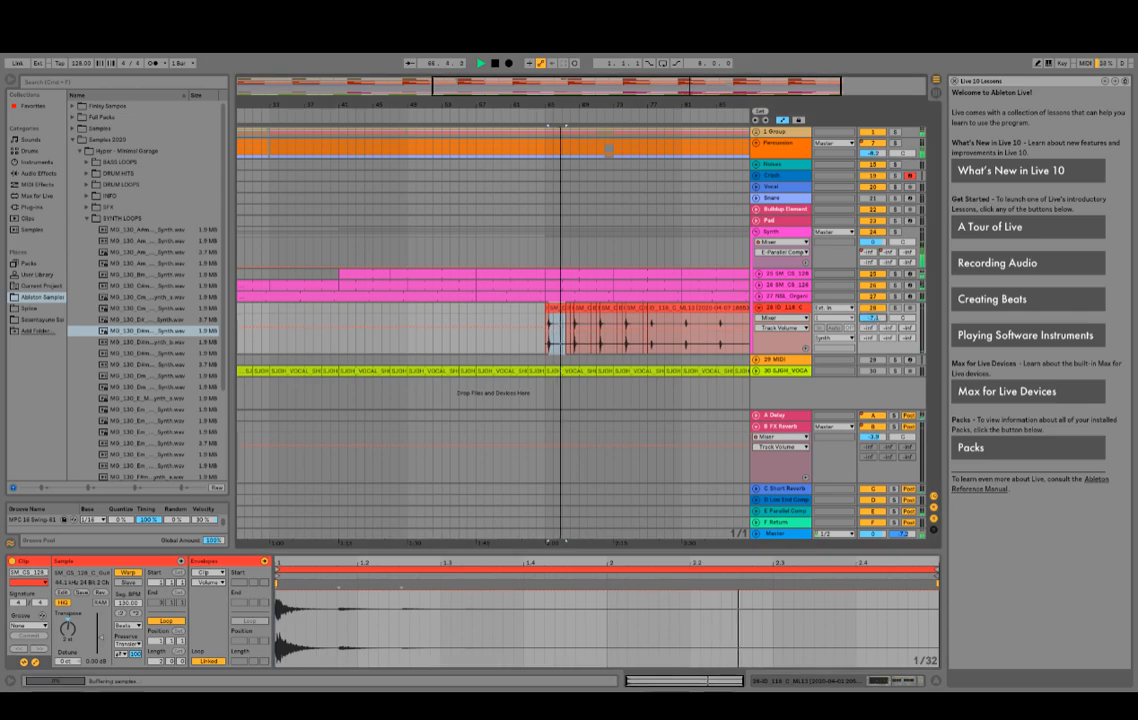
Step: Duplicate the whole of track 28 with its stab and guitar clips, and check it in playback
{"action": "left_click", "coordinate": [788, 309]}
{"action": "key", "text": "space"}
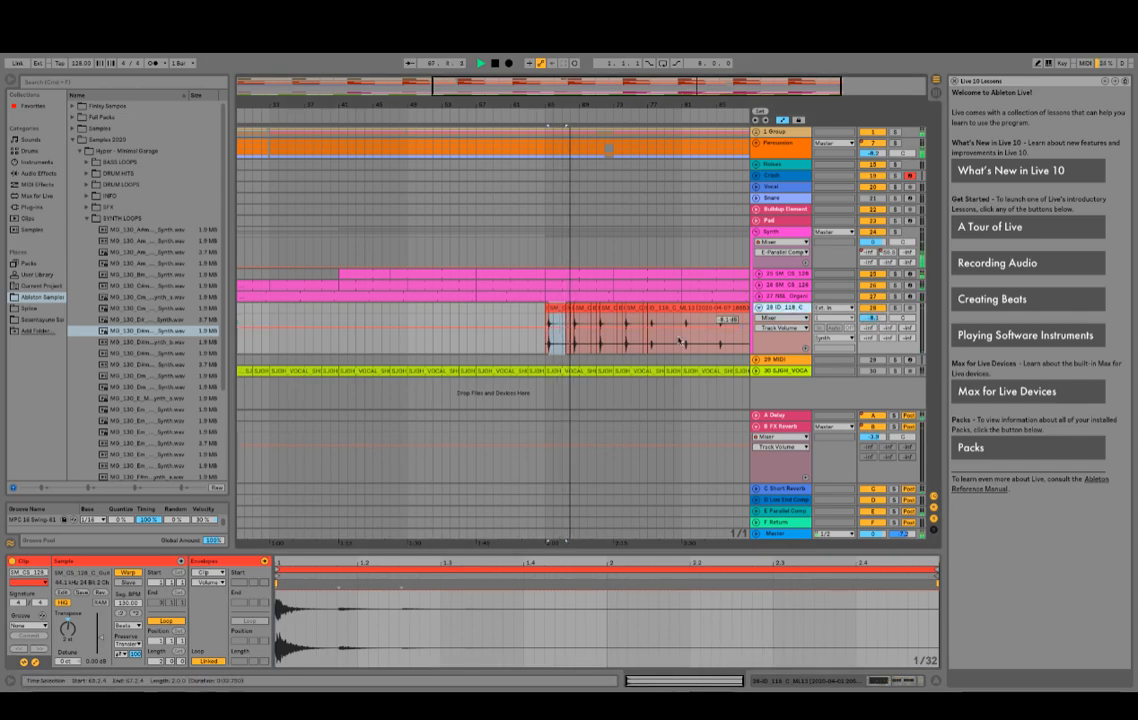
{"action": "key", "text": "space"}
{"action": "key", "text": "ctrl+d"}
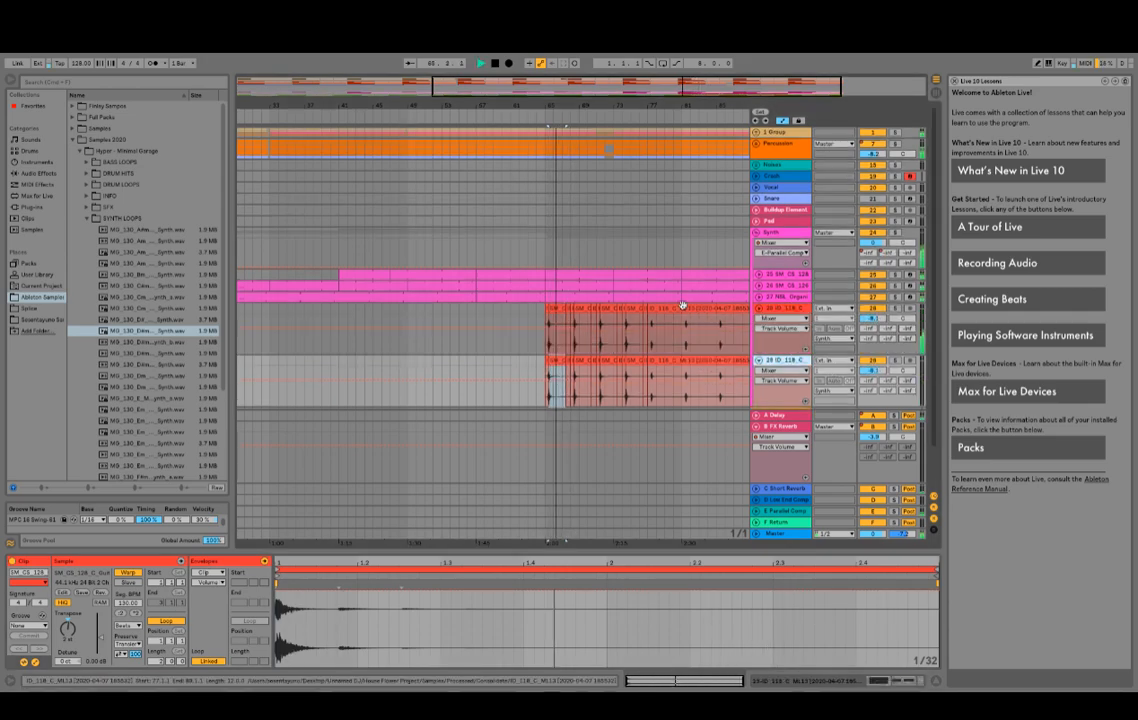
{"action": "key", "text": "space"}
Step: Change the transposition of the first guitar clip at 65.2.4 on the duplicated track 29, and audition it
{"action": "left_click", "coordinate": [548, 360]}
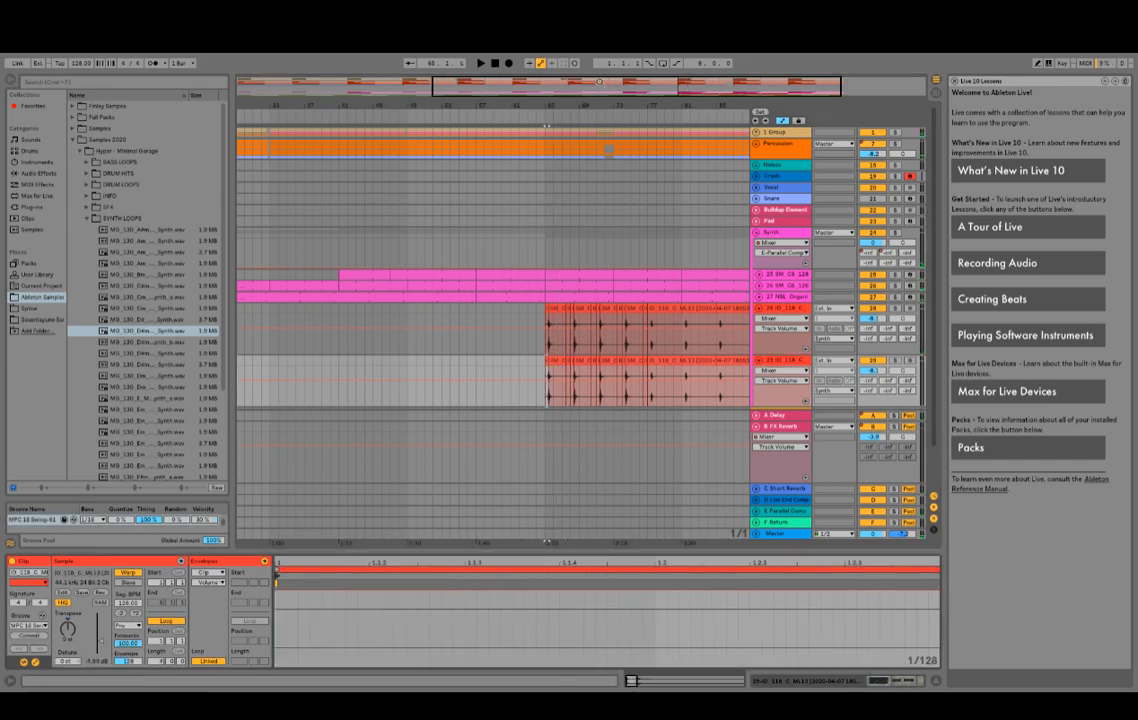
{"action": "key", "text": "plus"}
{"action": "key", "text": "plus"}
{"action": "key", "text": "plus"}
{"action": "left_click", "coordinate": [508, 360]}
{"action": "key", "text": "space"}
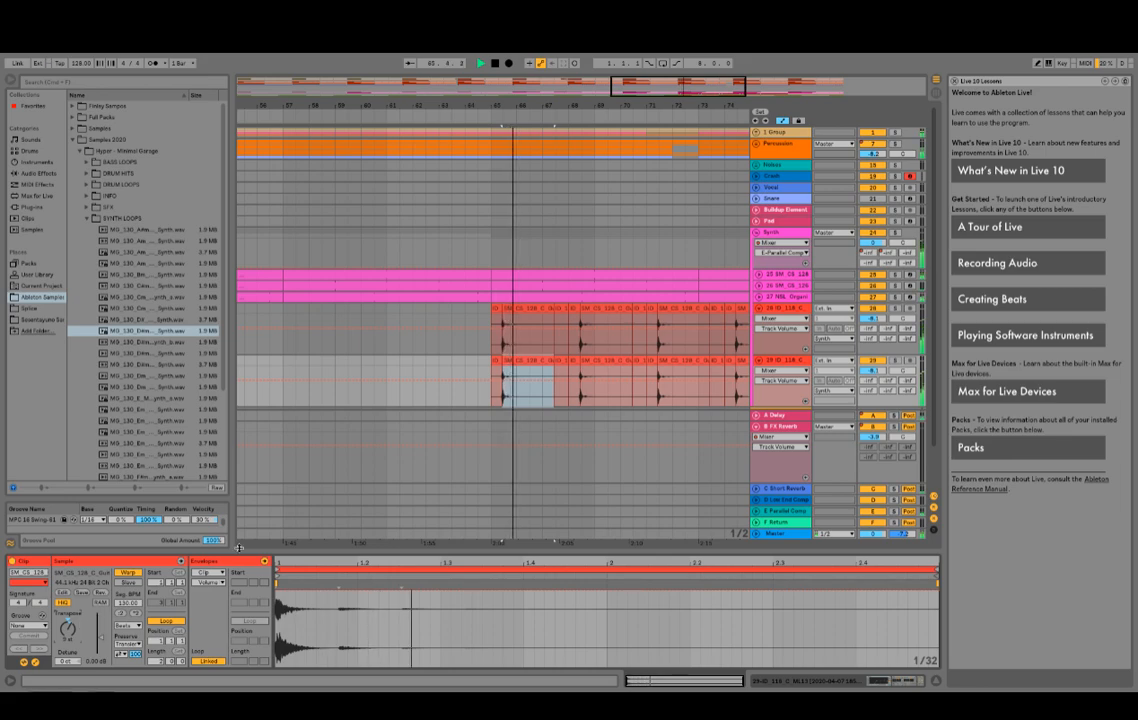
{"action": "left_click_drag", "start_coordinate": [554, 388], "coordinate": [480, 389]}
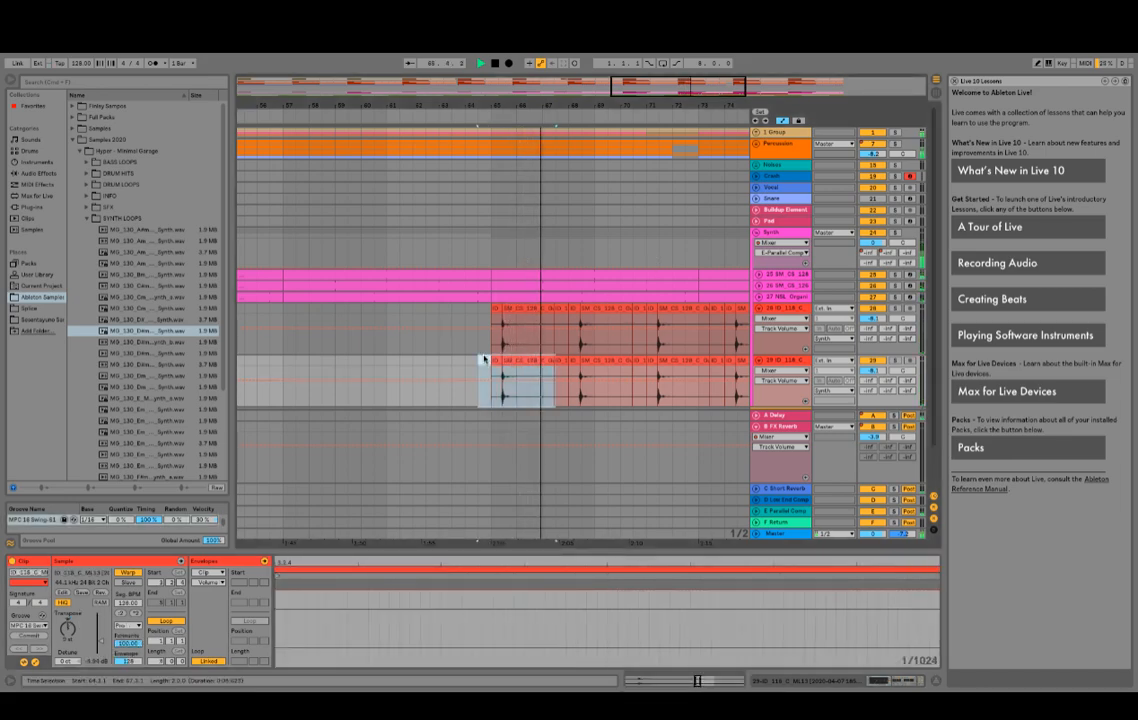
{"action": "key", "text": "super+d"}
{"action": "key", "text": "super+z"}
{"action": "left_click_drag", "start_coordinate": [554, 391], "coordinate": [494, 363]}
{"action": "key", "text": "super+d"}
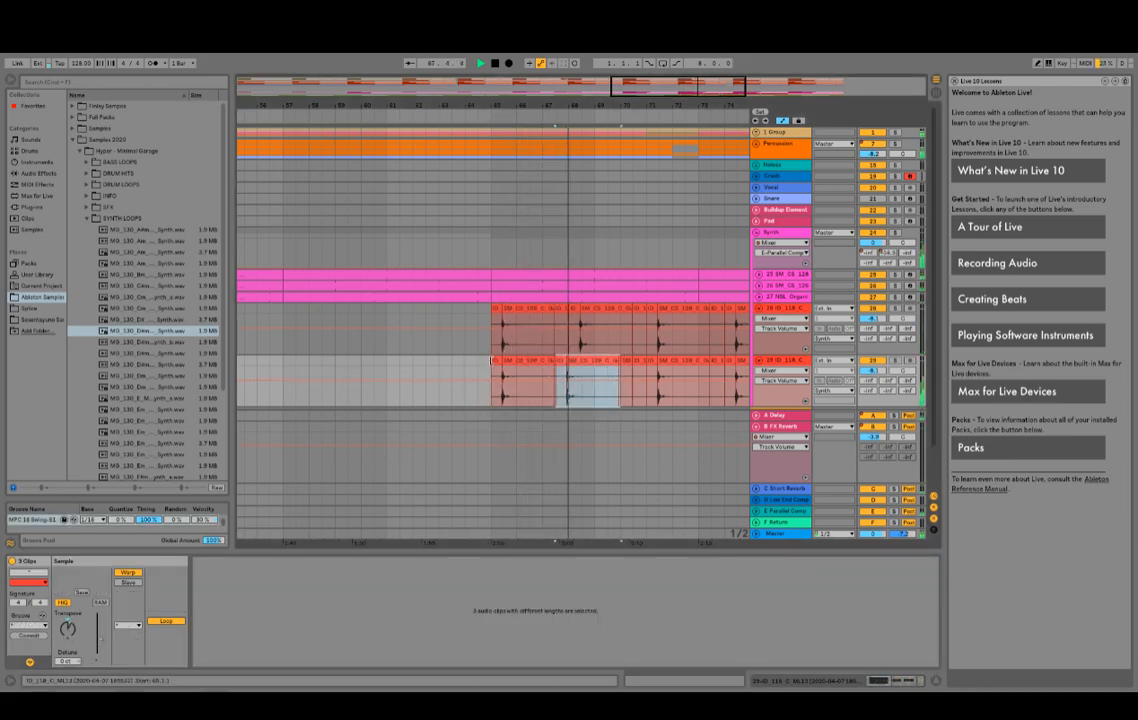
{"action": "key", "text": "super+z"}
{"action": "left_click_drag", "start_coordinate": [555, 396], "coordinate": [492, 364]}
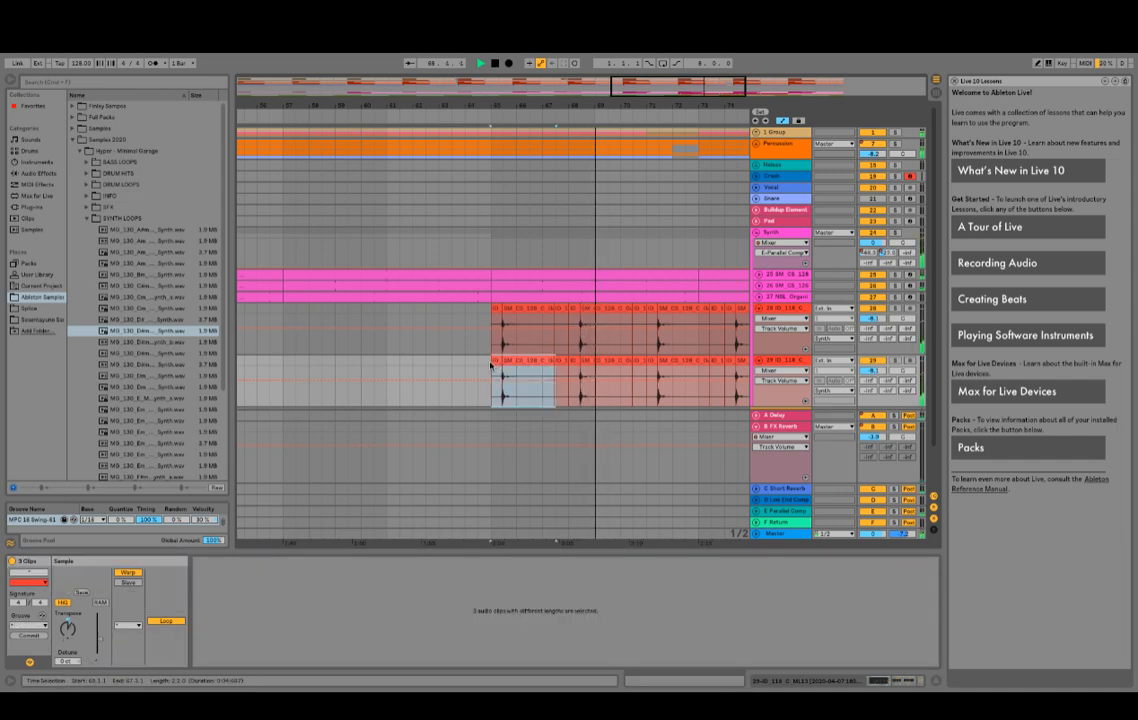
{"action": "key", "text": "super+d"}
{"action": "key", "text": "super+z"}
Step: Duplicate track 29's three-bar section starting at bar 65 four times, filling up to bar 80
{"action": "left_click_drag", "start_coordinate": [570, 393], "coordinate": [493, 364]}
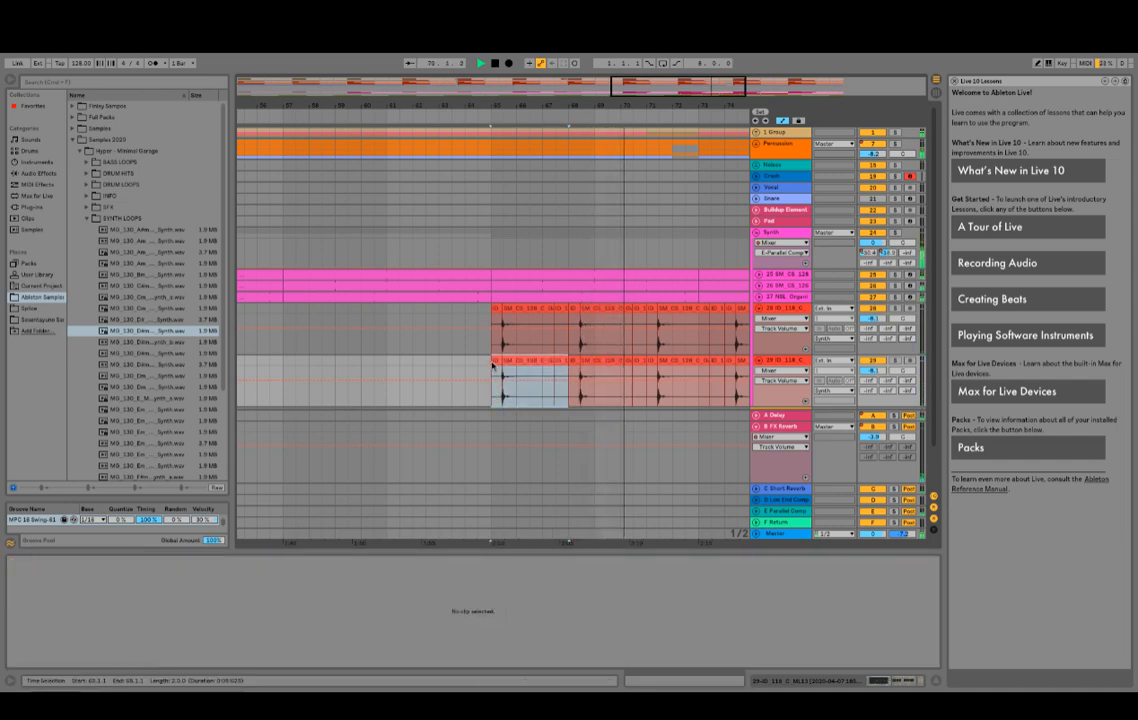
{"action": "key", "text": "super+d"}
{"action": "key", "text": "super+d"}
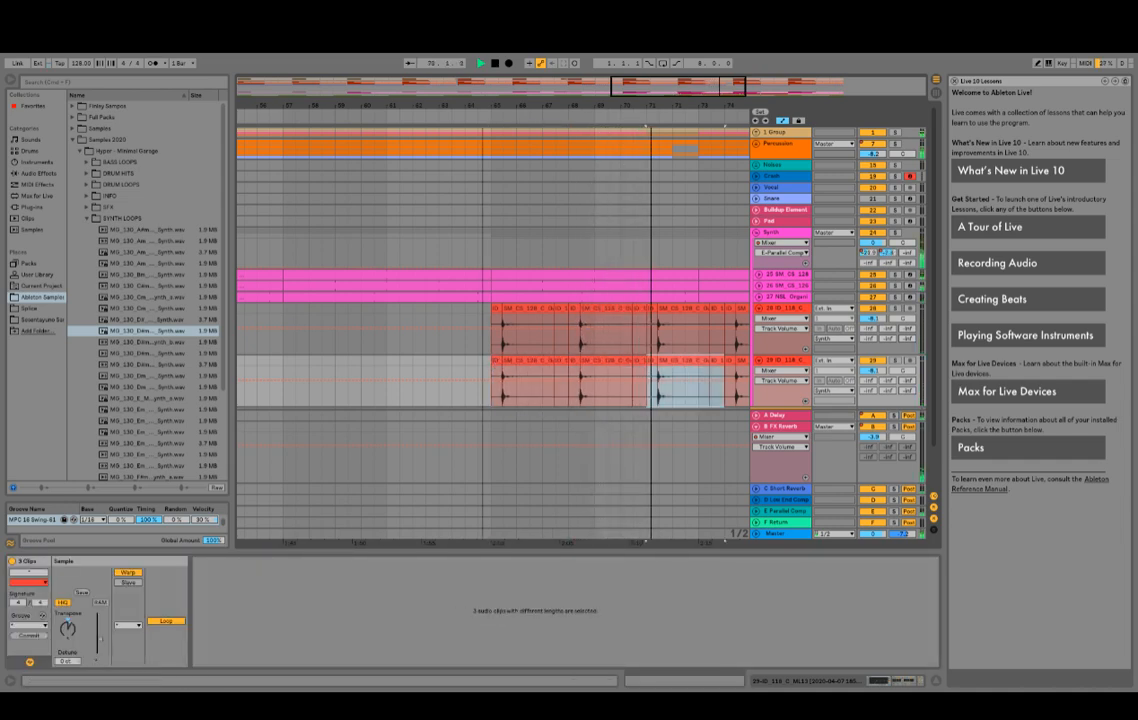
{"action": "left_click_drag", "start_coordinate": [588, 106], "coordinate": [585, 96]}
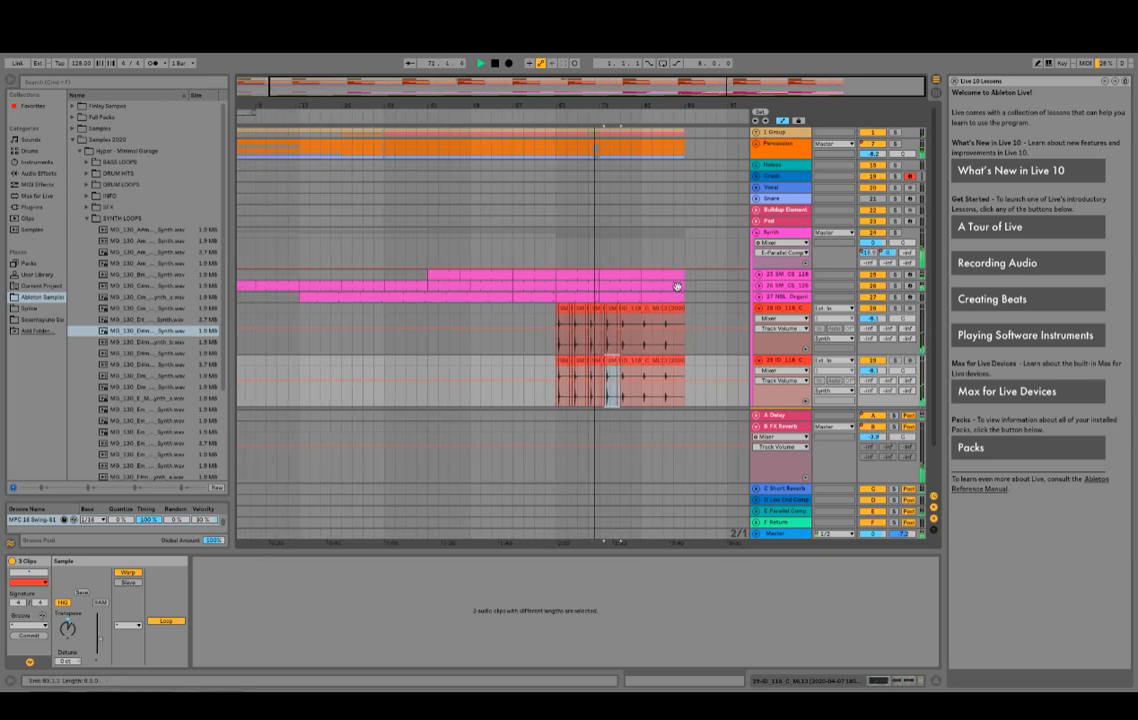
{"action": "key", "text": "super+d"}
Step: Set track 29's volume to -12.5 dB, and adjust track 28's volume and Simple Delay dry/wet amount during playback
{"action": "left_click_drag", "start_coordinate": [874, 371], "coordinate": [874, 373]}
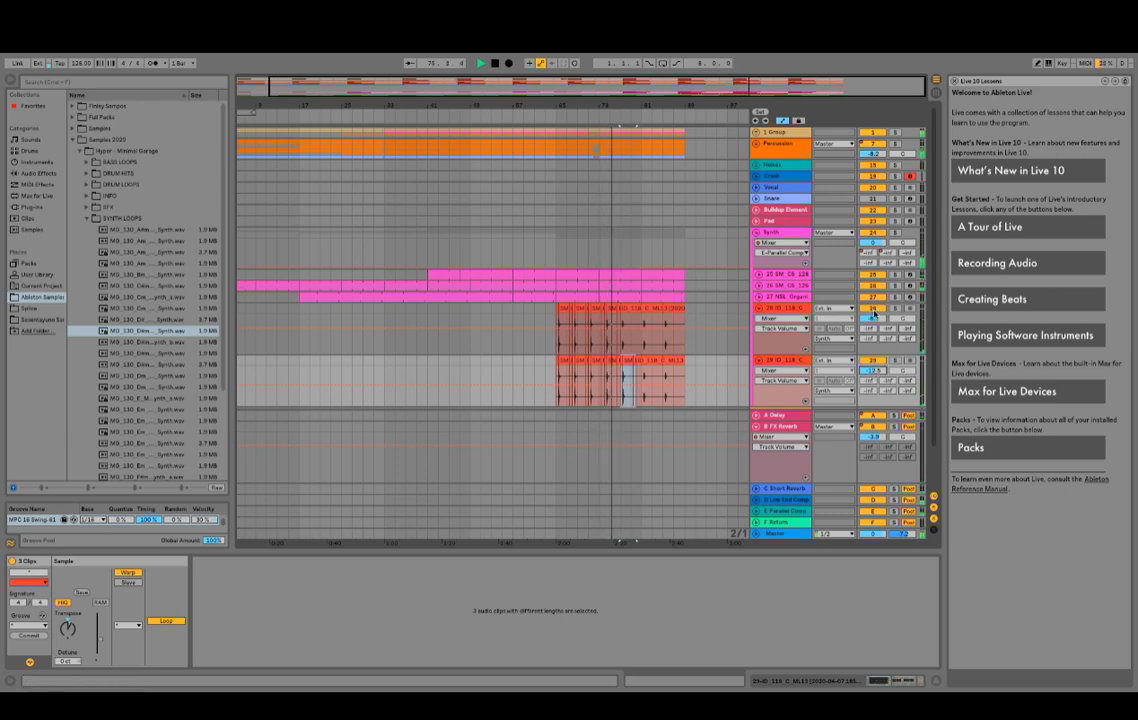
{"action": "left_click", "coordinate": [872, 332]}
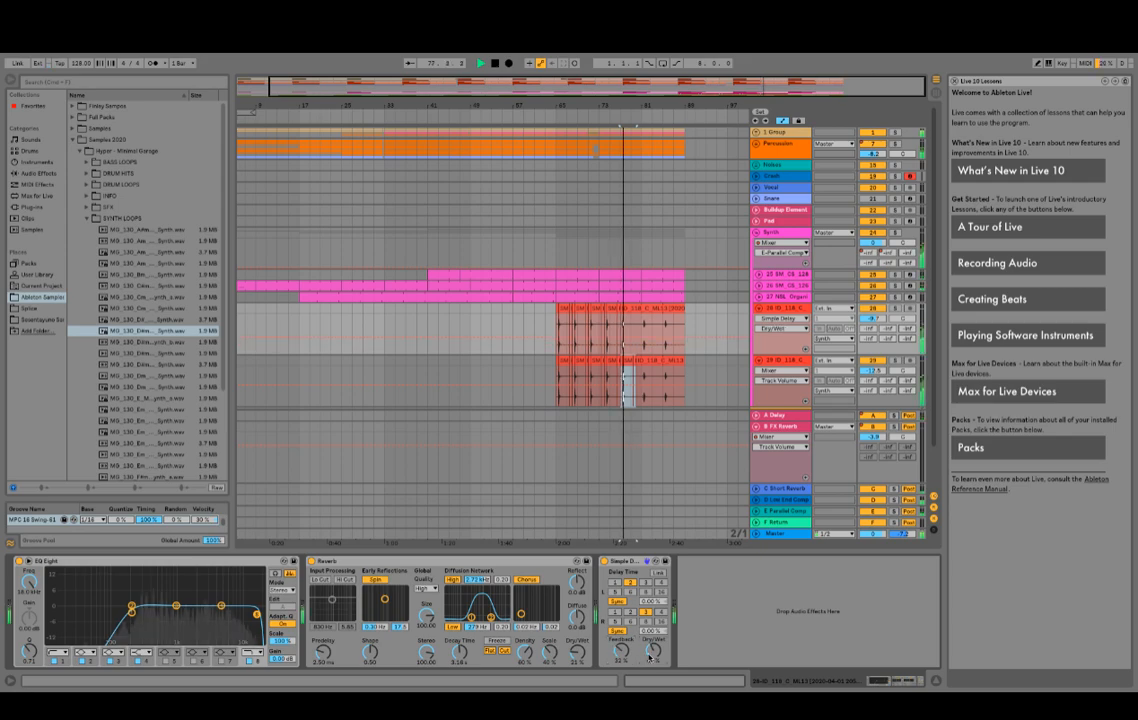
{"action": "left_click_drag", "start_coordinate": [653, 650], "coordinate": [653, 649]}
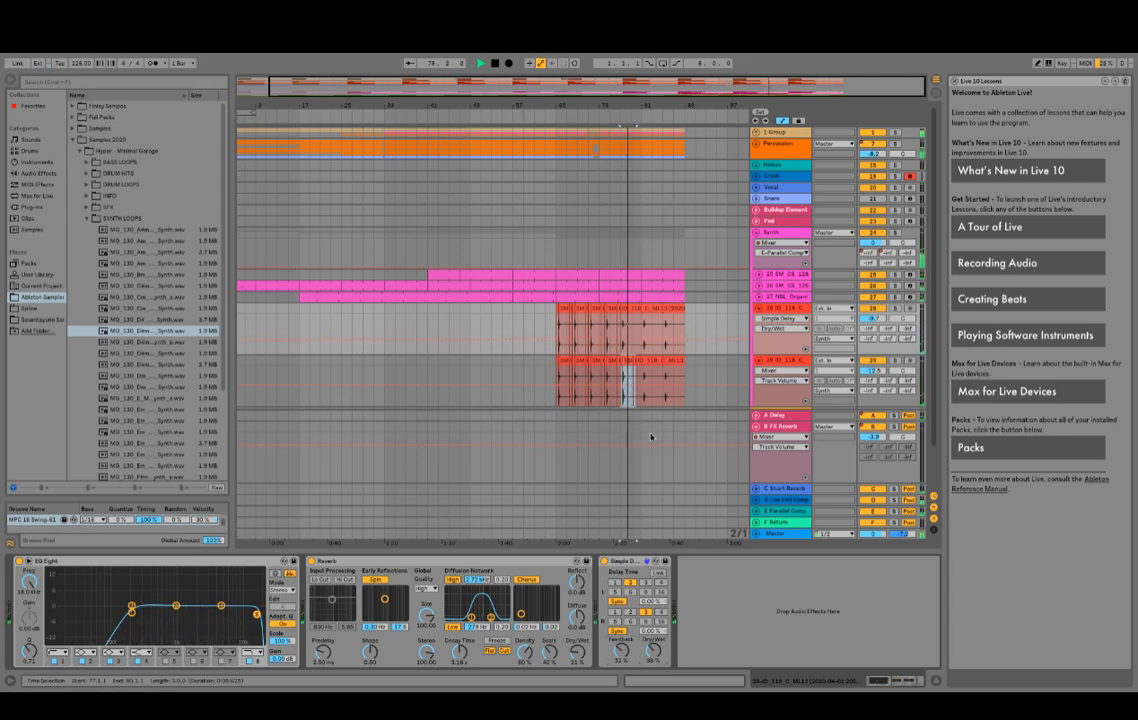
{"action": "left_click", "coordinate": [631, 346]}
{"action": "left_click_drag", "start_coordinate": [618, 332], "coordinate": [607, 322]}
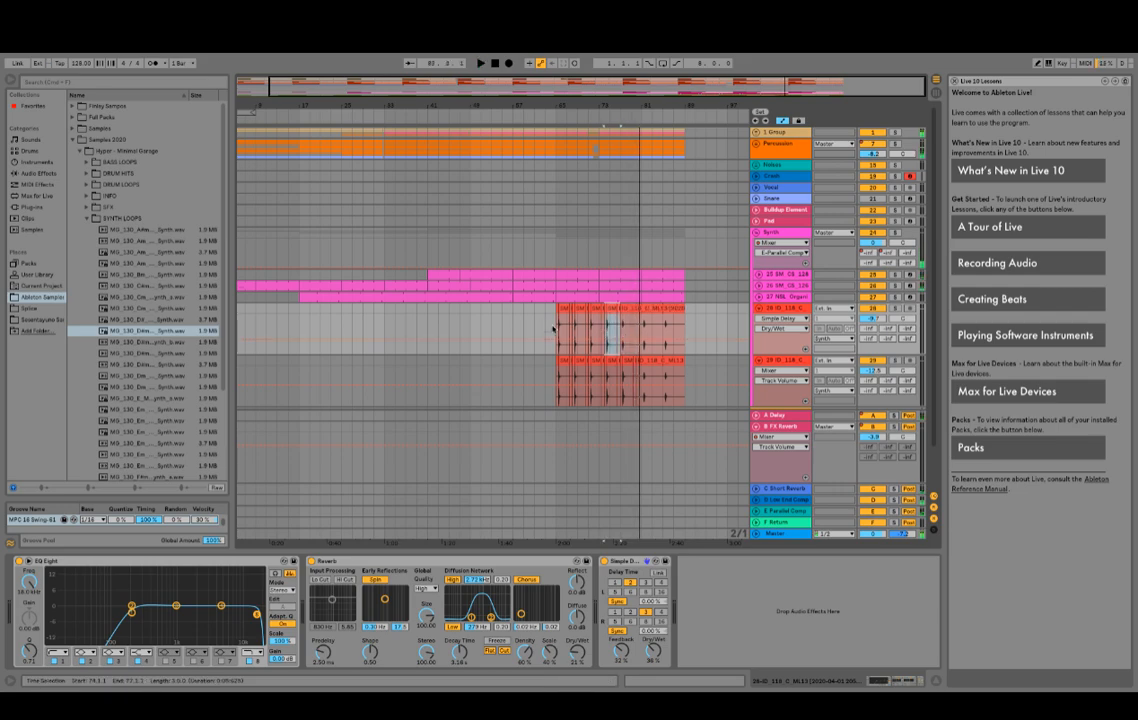
{"action": "left_click_drag", "start_coordinate": [555, 328], "coordinate": [613, 310]}
{"action": "key", "text": "ctrl+d"}
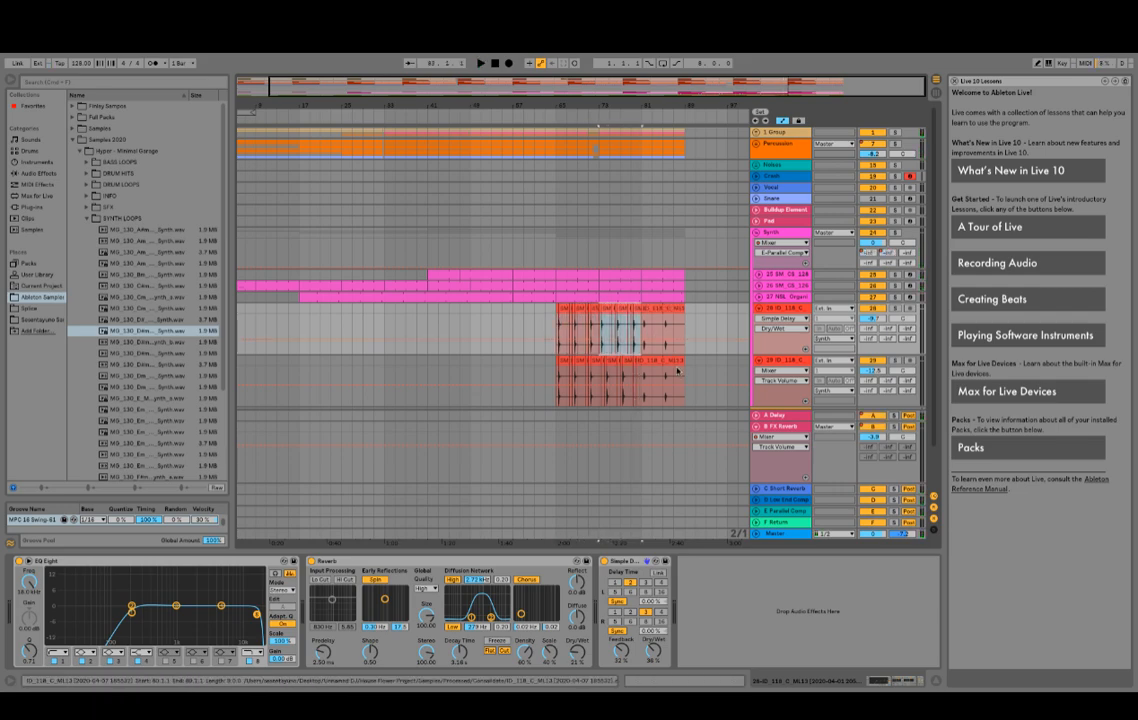
{"action": "key", "text": "ctrl+d"}
{"action": "key", "text": "space"}
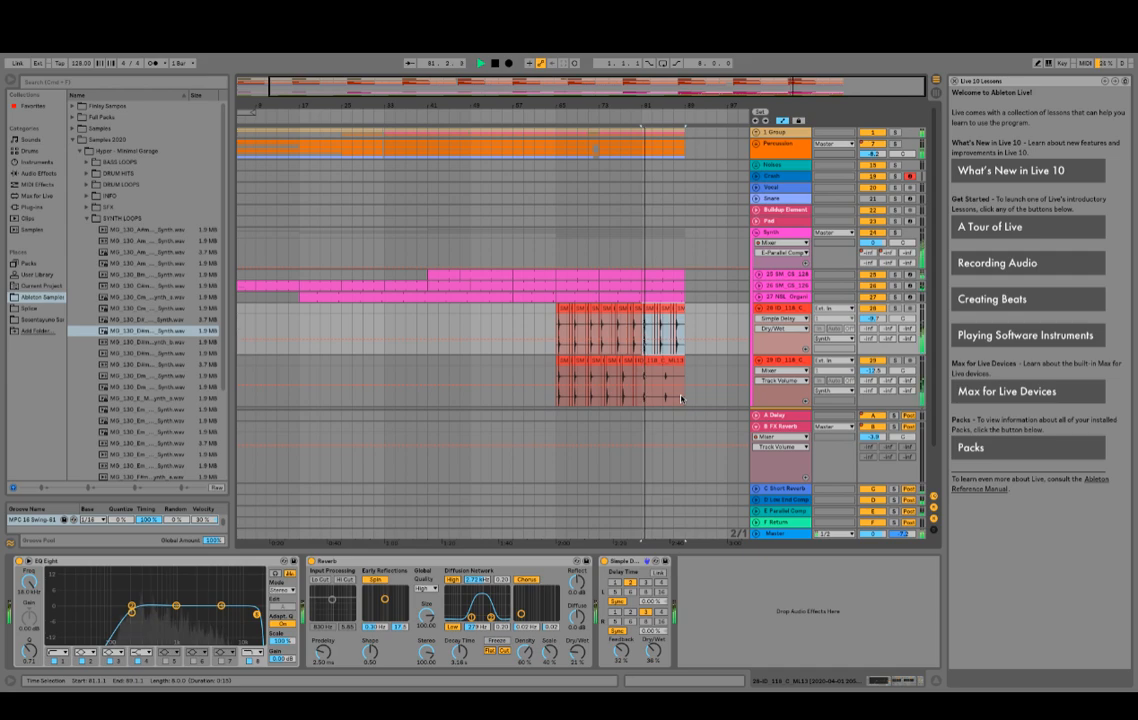
{"action": "key", "text": "ctrl+z"}
{"action": "key", "text": "ctrl+z"}
{"action": "key", "text": "space"}
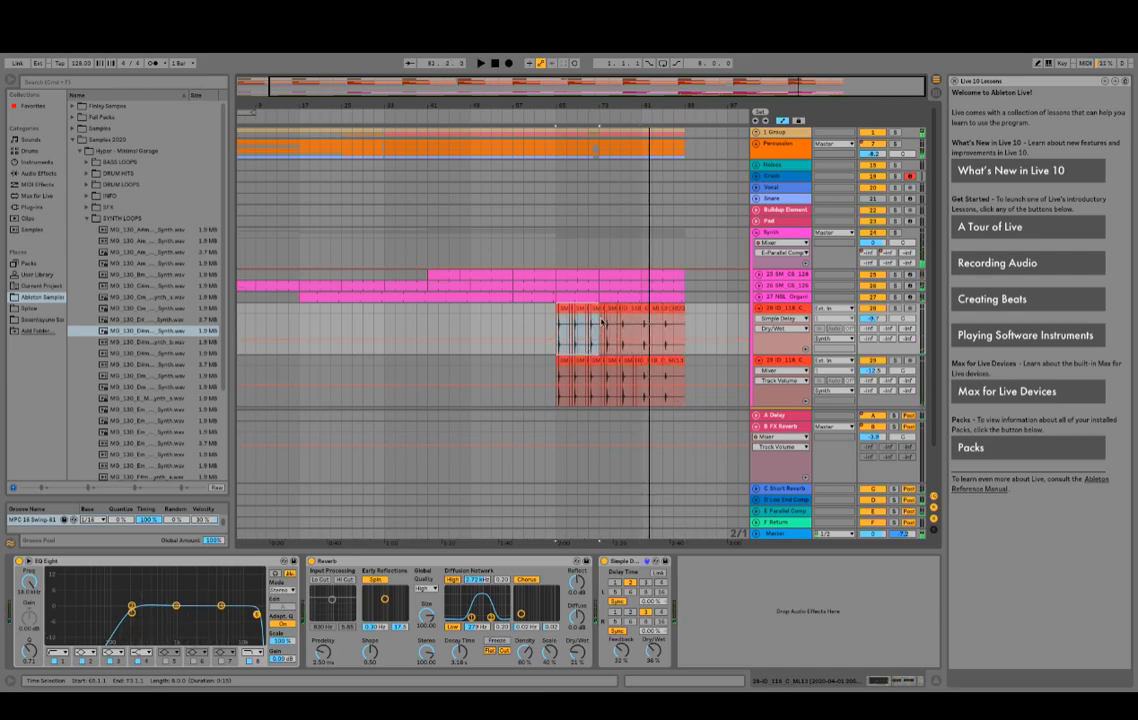
Step: Duplicate track 28's six-bar section starting at bar 65 three times, filling up to bar 89
{"action": "scroll", "coordinate": [595, 135], "scroll_direction": "up", "scroll_amount": 5, "text": "ctrl"}
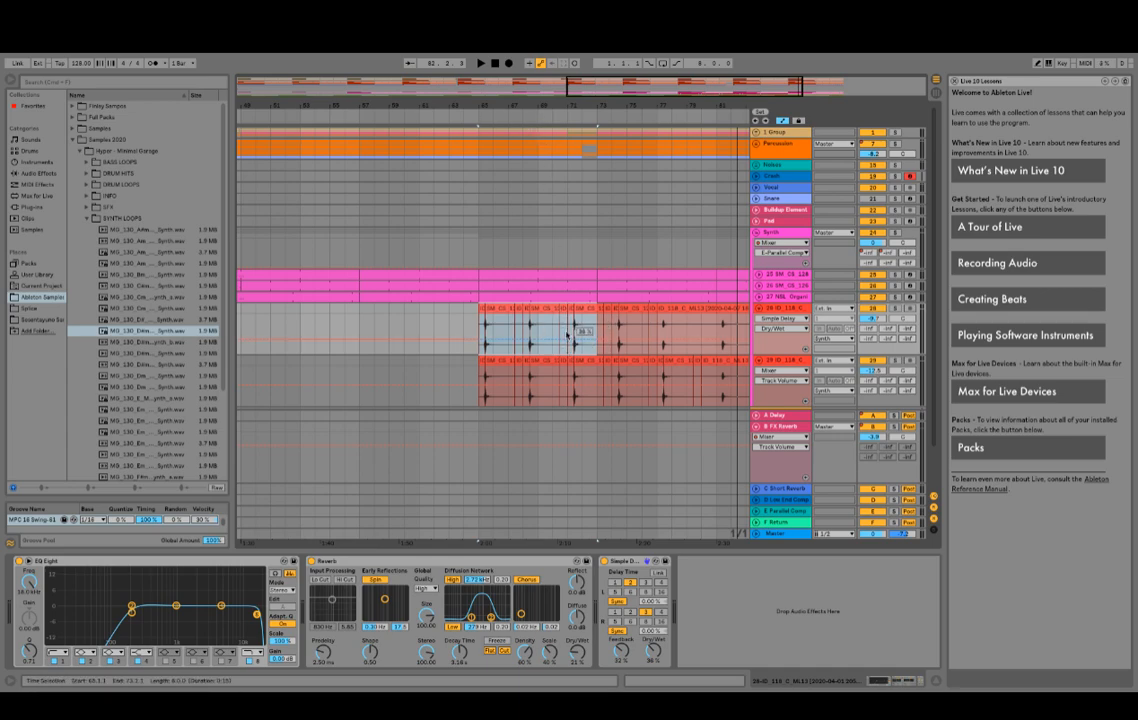
{"action": "left_click_drag", "start_coordinate": [569, 330], "coordinate": [487, 310]}
{"action": "key", "text": "ctrl+d"}
{"action": "key", "text": "ctrl+d"}
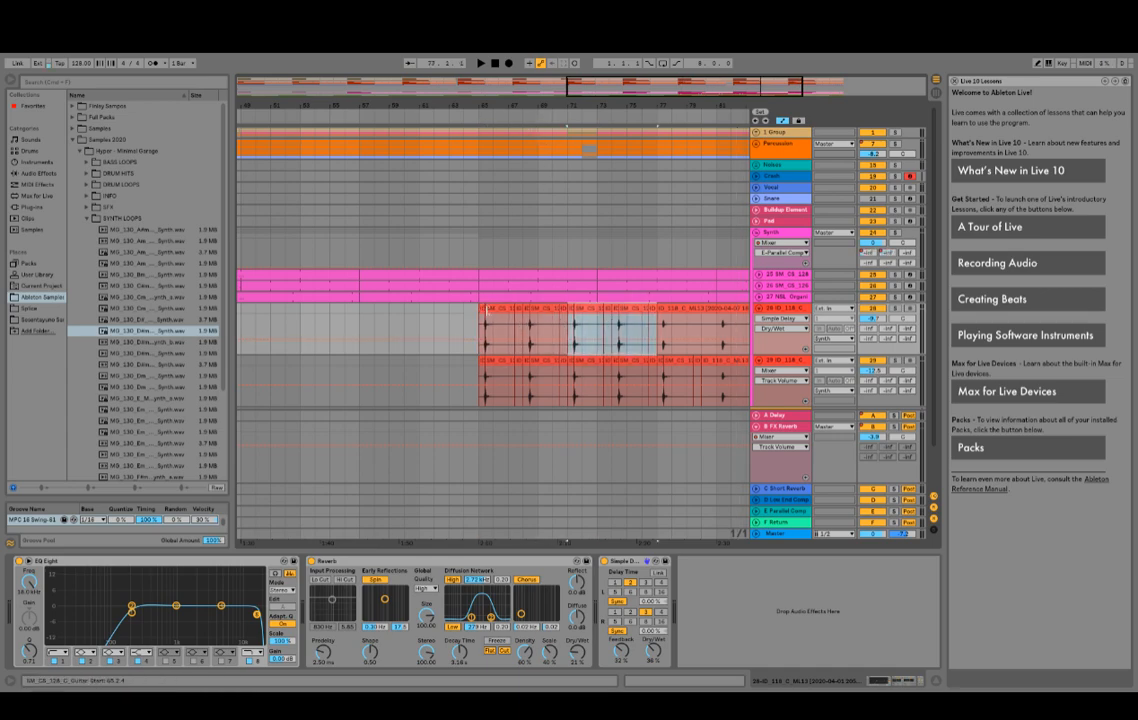
{"action": "key", "text": "ctrl+d"}
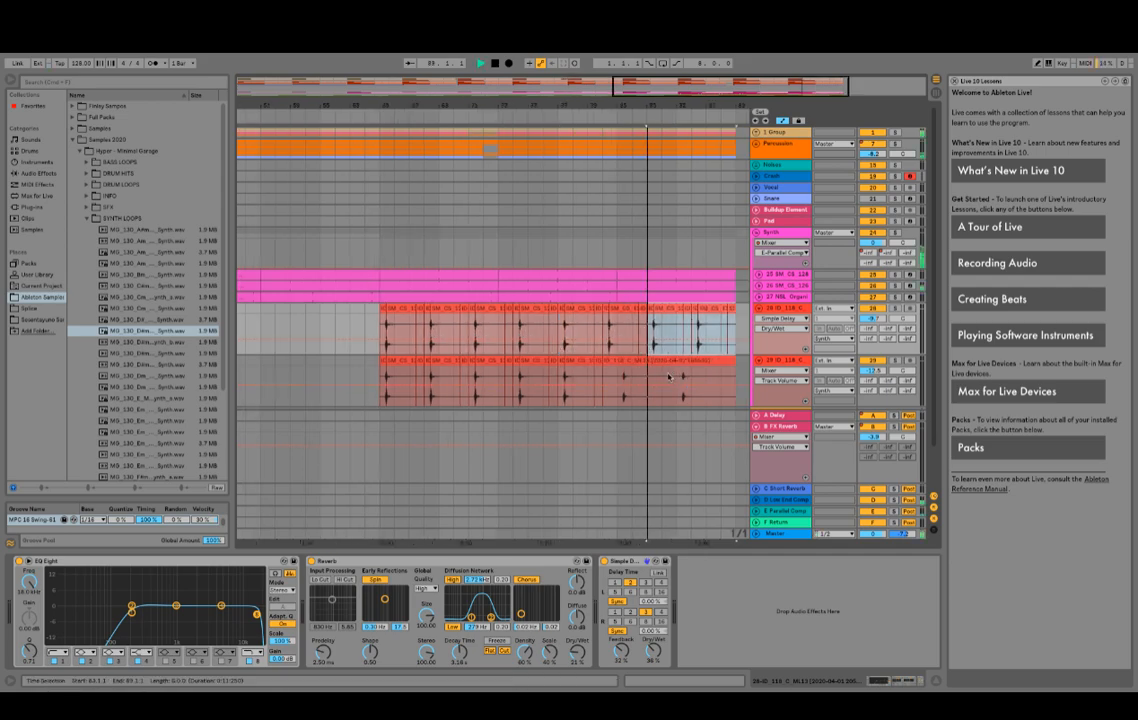
{"action": "left_click_drag", "start_coordinate": [589, 401], "coordinate": [559, 392]}
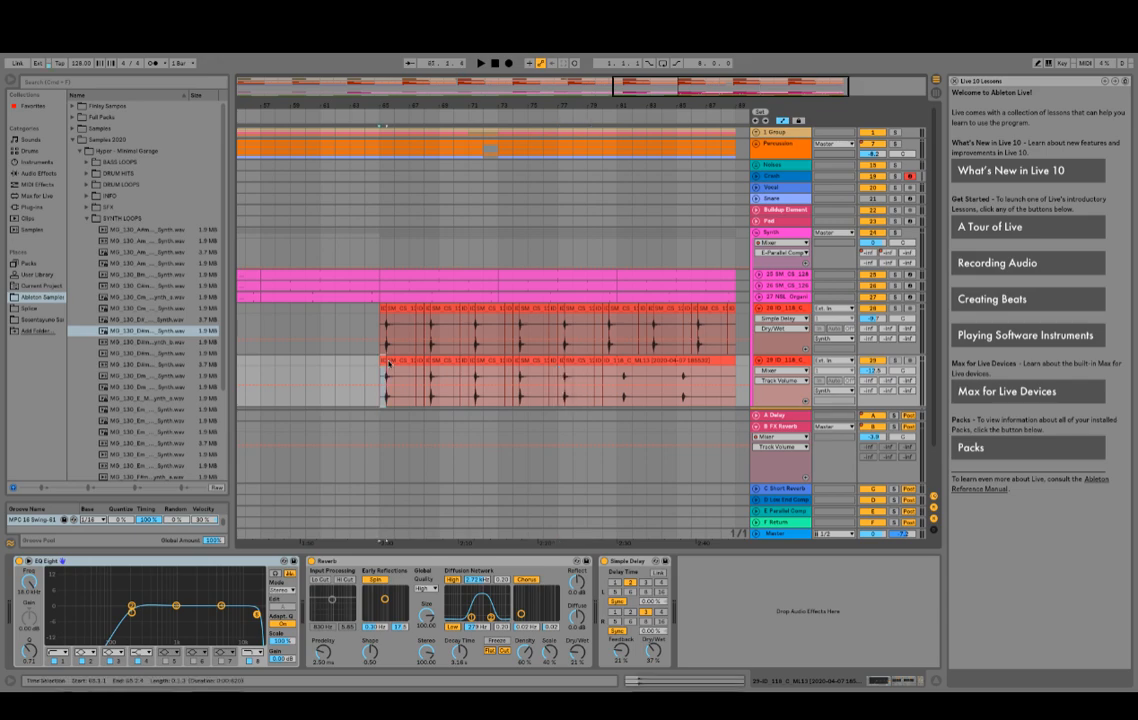
{"action": "left_click_drag", "start_coordinate": [380, 382], "coordinate": [488, 396]}
{"action": "key", "text": "super+z"}
{"action": "key", "text": "super+z"}
{"action": "key", "text": "super+z"}
{"action": "key", "text": "super+z"}
{"action": "key", "text": "super+z"}
{"action": "key", "text": "super+z"}
{"action": "key", "text": "super+z"}
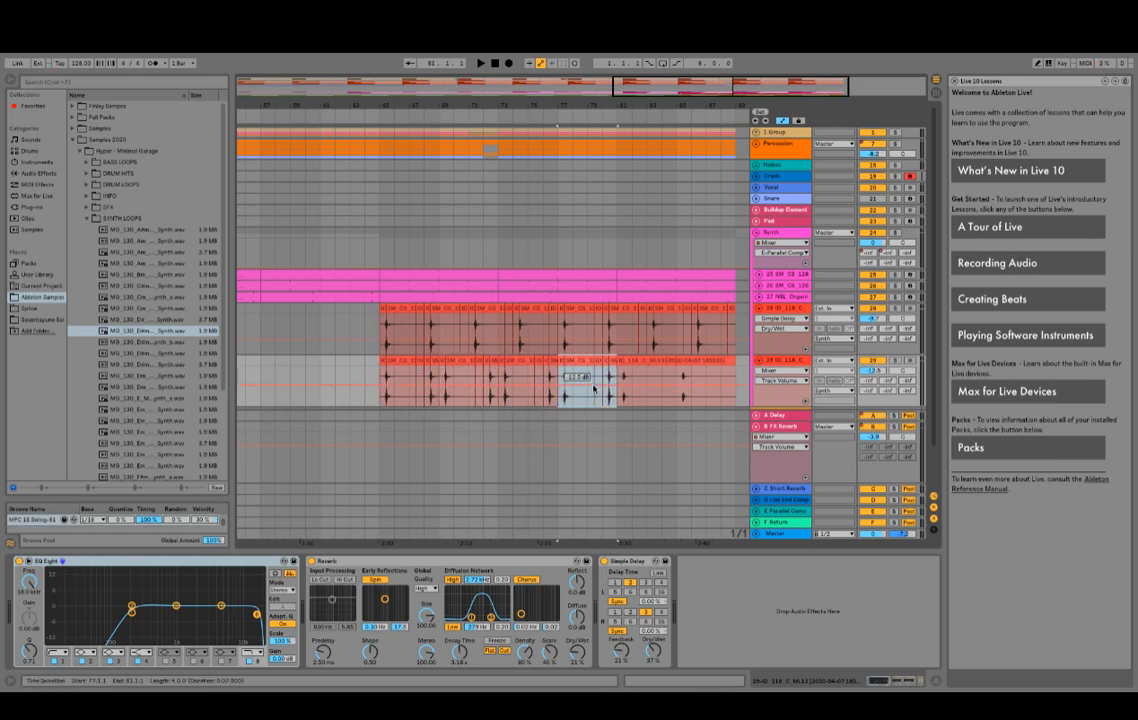
Step: Try different spacings for the repeated guitar hits on track 29 around bars 66 to 69
{"action": "left_click", "coordinate": [427, 378]}
{"action": "left_click", "coordinate": [418, 368]}
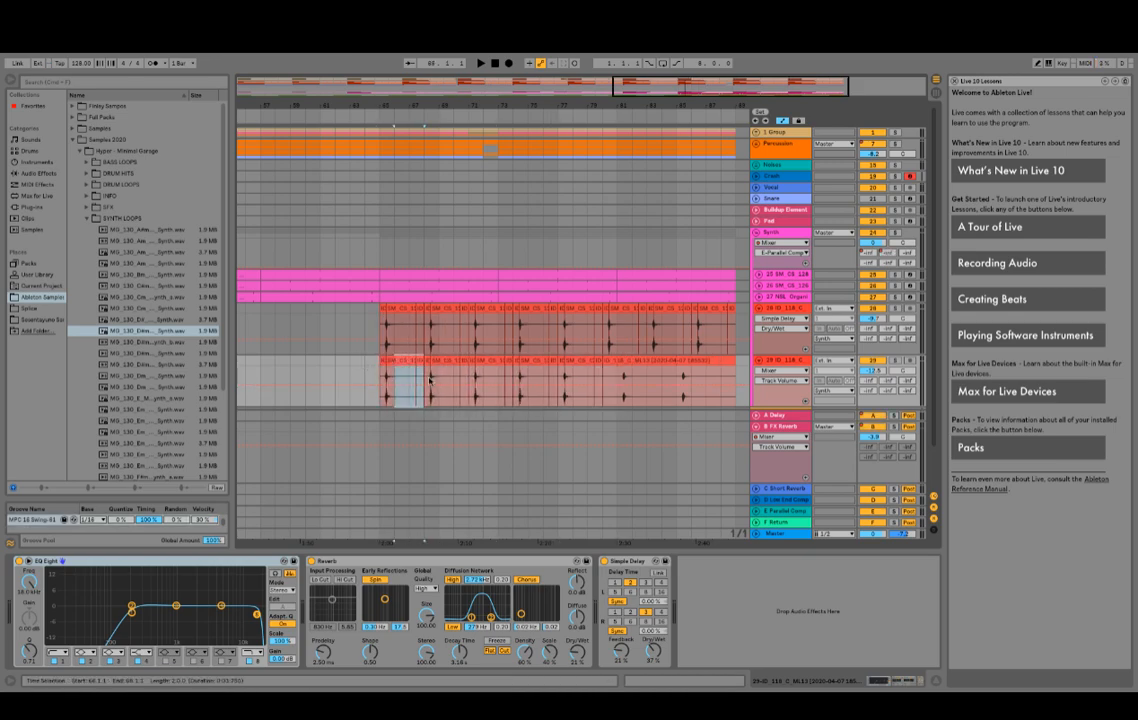
{"action": "left_click", "coordinate": [431, 386]}
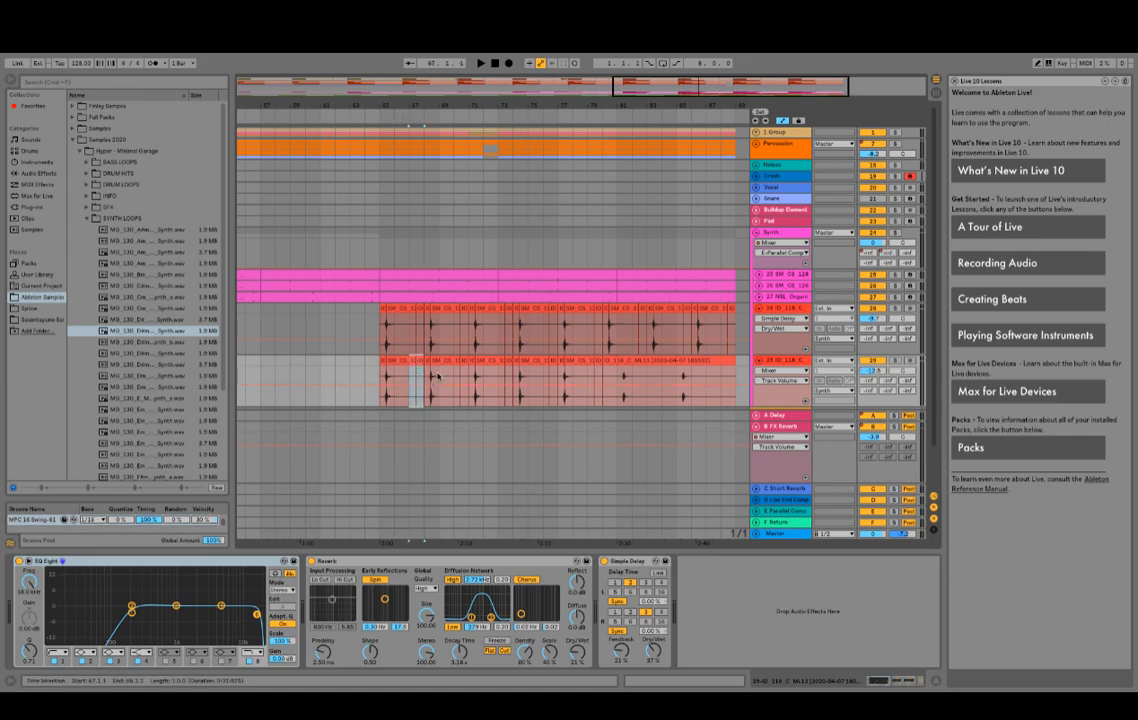
{"action": "left_click", "coordinate": [427, 370]}
{"action": "left_click", "coordinate": [436, 372]}
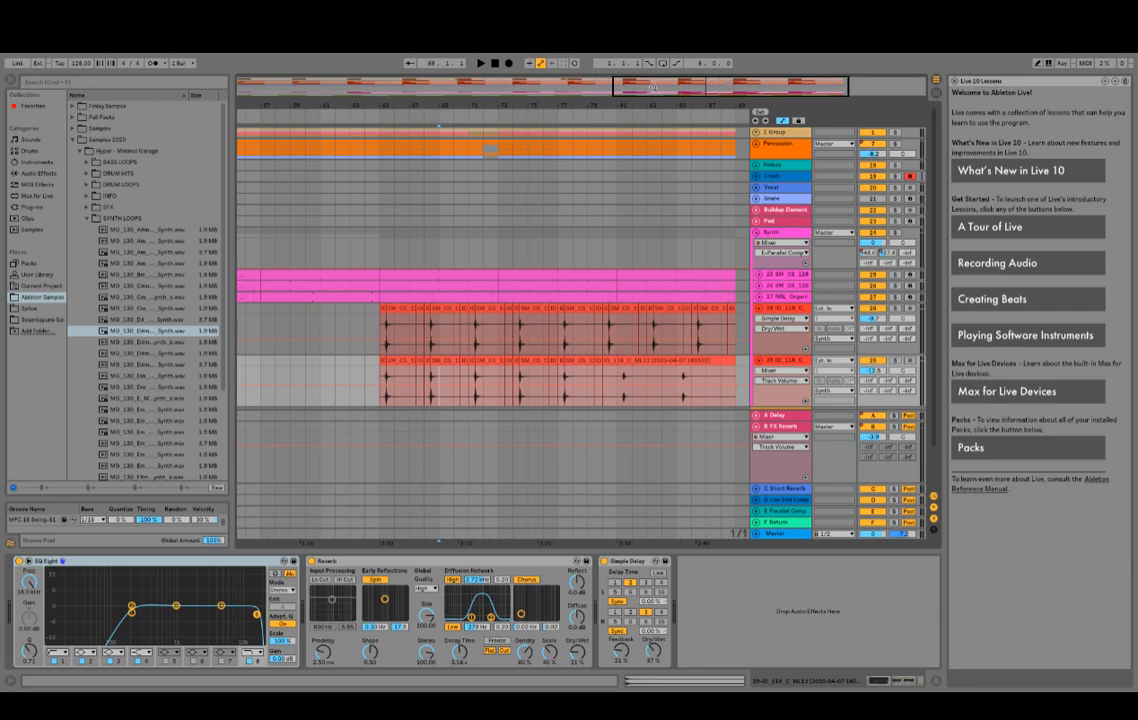
Step: Duplicate the two-bar section starting at bar 65 on both tracks 28 and 29 repeatedly, filling up to bar 89
{"action": "left_click_drag", "start_coordinate": [652, 88], "coordinate": [652, 298]}
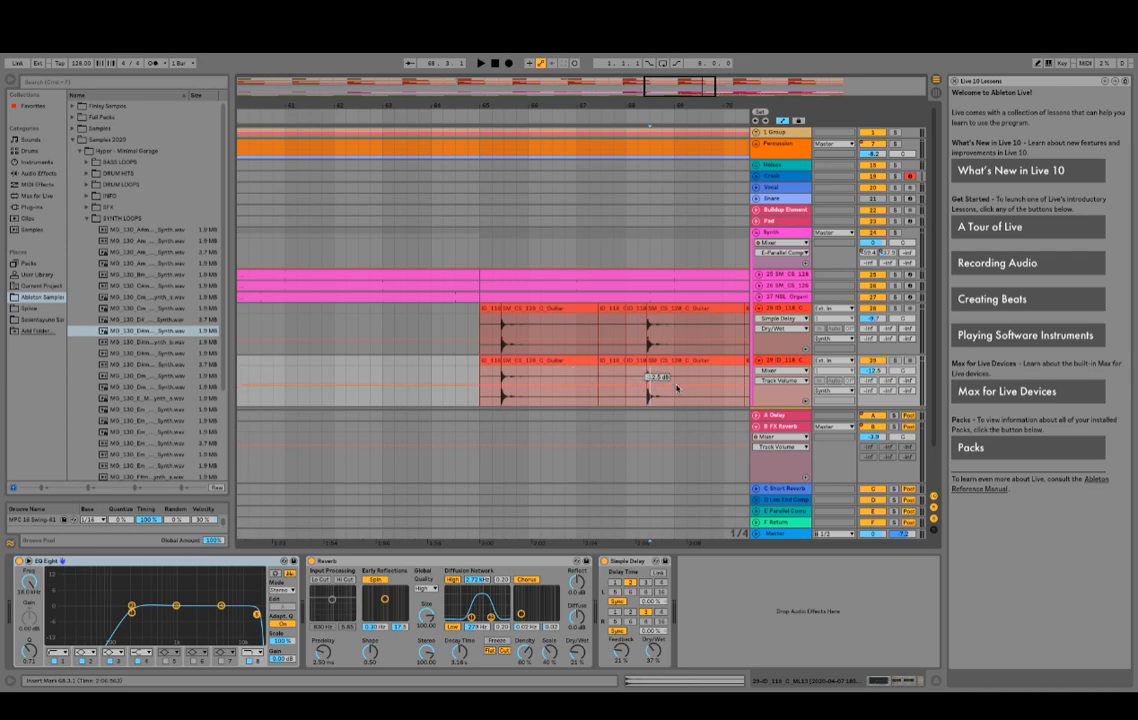
{"action": "left_click_drag", "start_coordinate": [677, 387], "coordinate": [472, 308]}
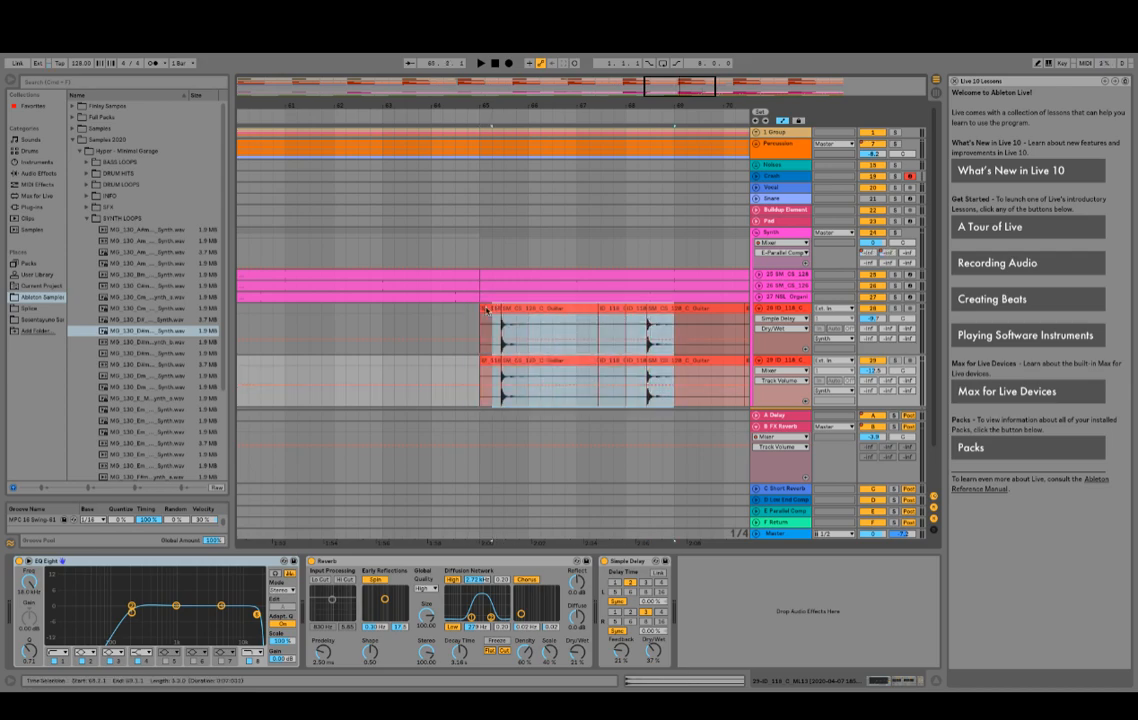
{"action": "left_click", "coordinate": [784, 309]}
{"action": "left_click_drag", "start_coordinate": [690, 92], "coordinate": [696, 67]}
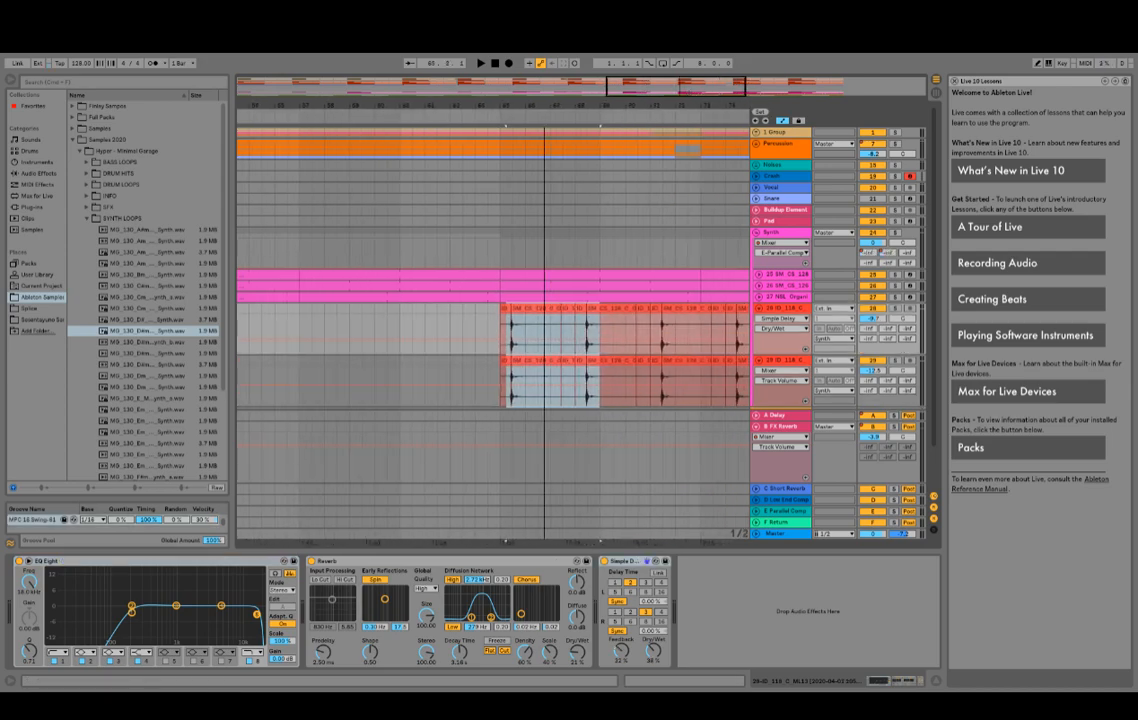
{"action": "left_click_drag", "start_coordinate": [507, 374], "coordinate": [541, 310]}
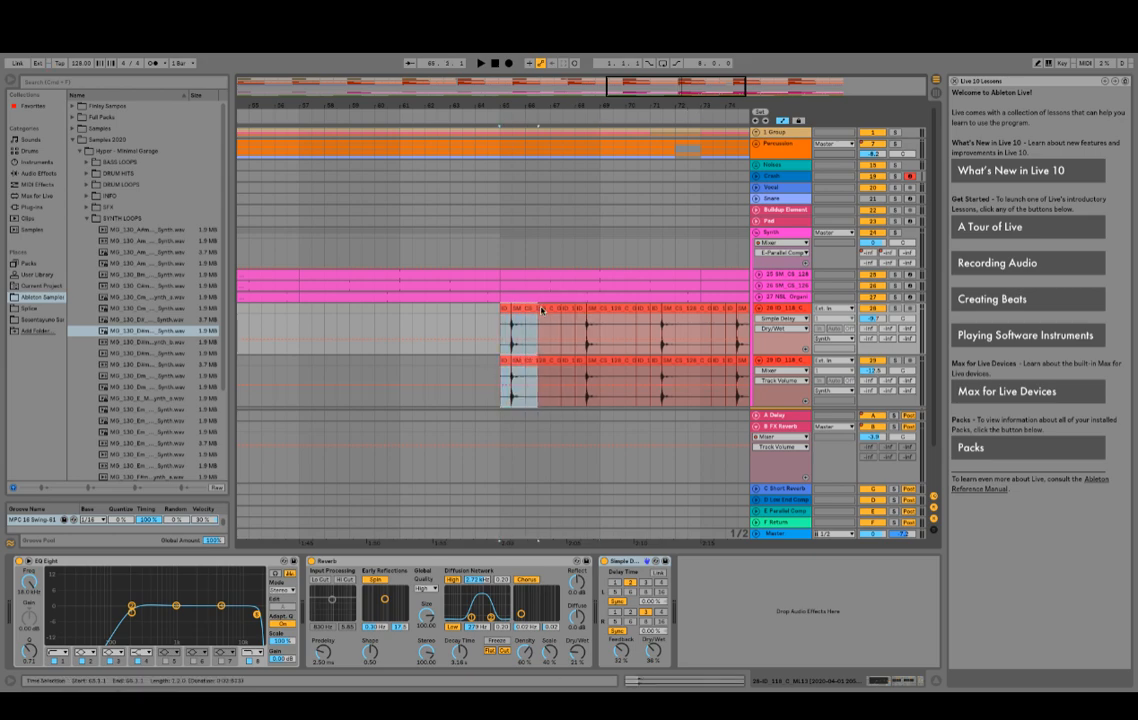
{"action": "key", "text": "ctrl+d"}
{"action": "key", "text": "ctrl+d"}
{"action": "key", "text": "ctrl+d"}
{"action": "key", "text": "ctrl+d"}
{"action": "key", "text": "ctrl+d"}
{"action": "key", "text": "ctrl+d"}
{"action": "key", "text": "ctrl+d"}
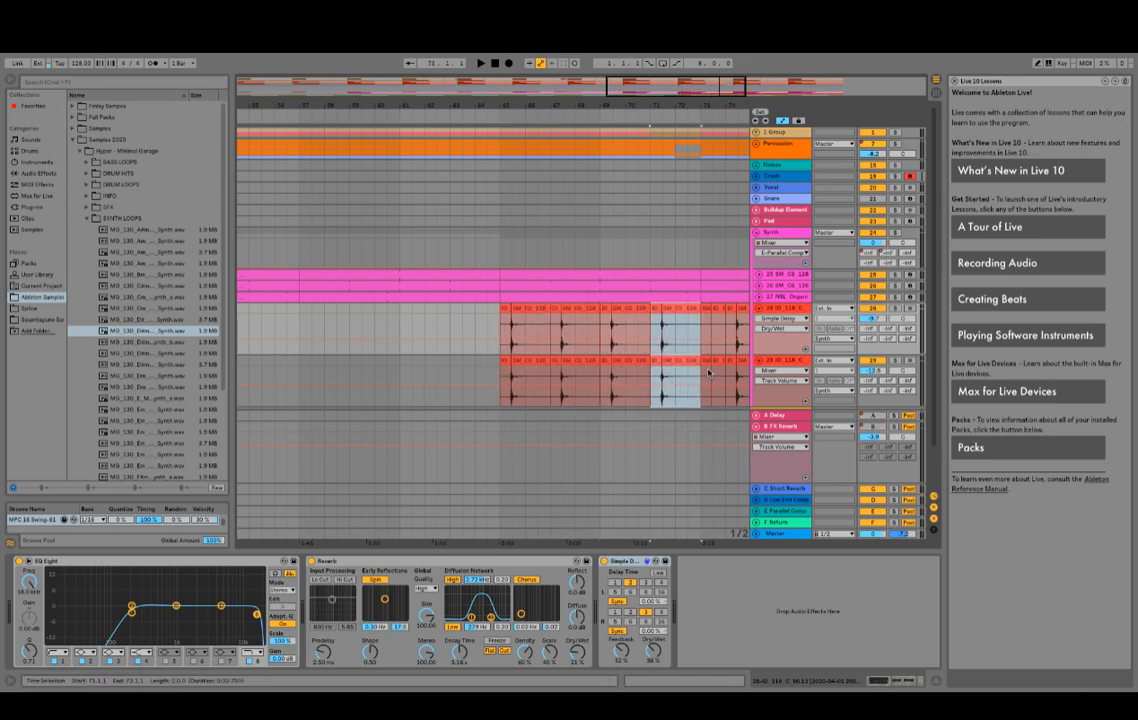
{"action": "key", "text": "ctrl+d"}
{"action": "key", "text": "ctrl+d"}
{"action": "key", "text": "ctrl+d"}
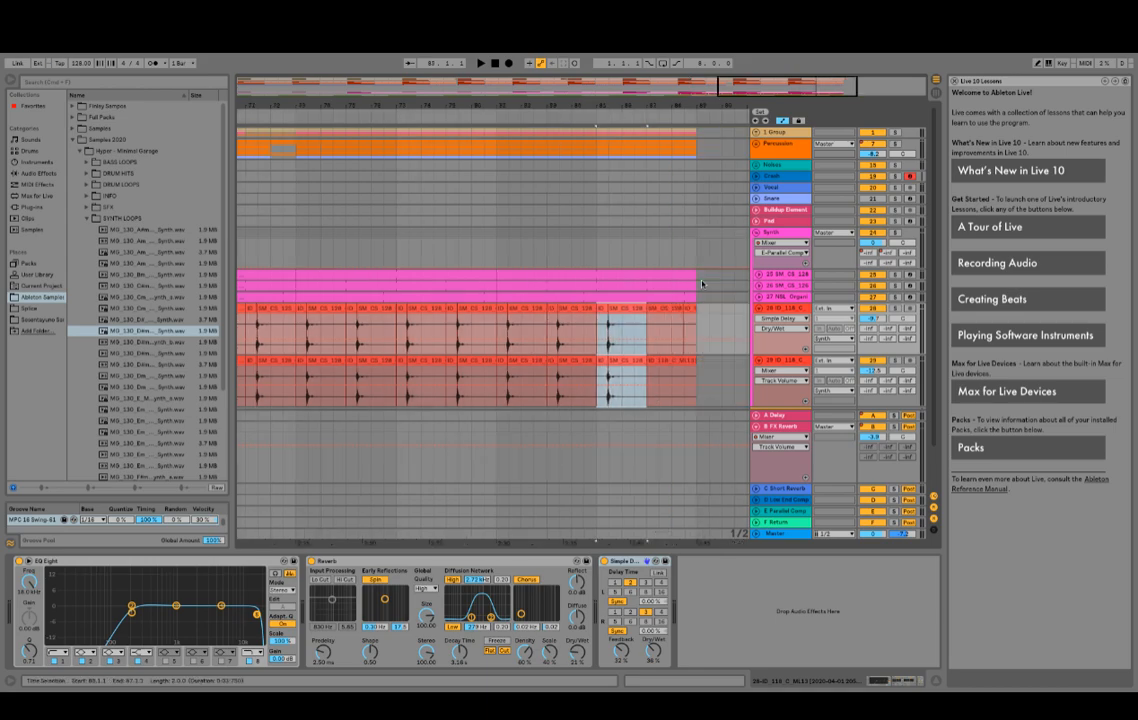
Step: Lower the volumes of tracks 28 and 29 during playback, and set both channels of track 28's Simple Delay to 3
{"action": "key", "text": "space"}
{"action": "left_click_drag", "start_coordinate": [640, 105], "coordinate": [610, 70]}
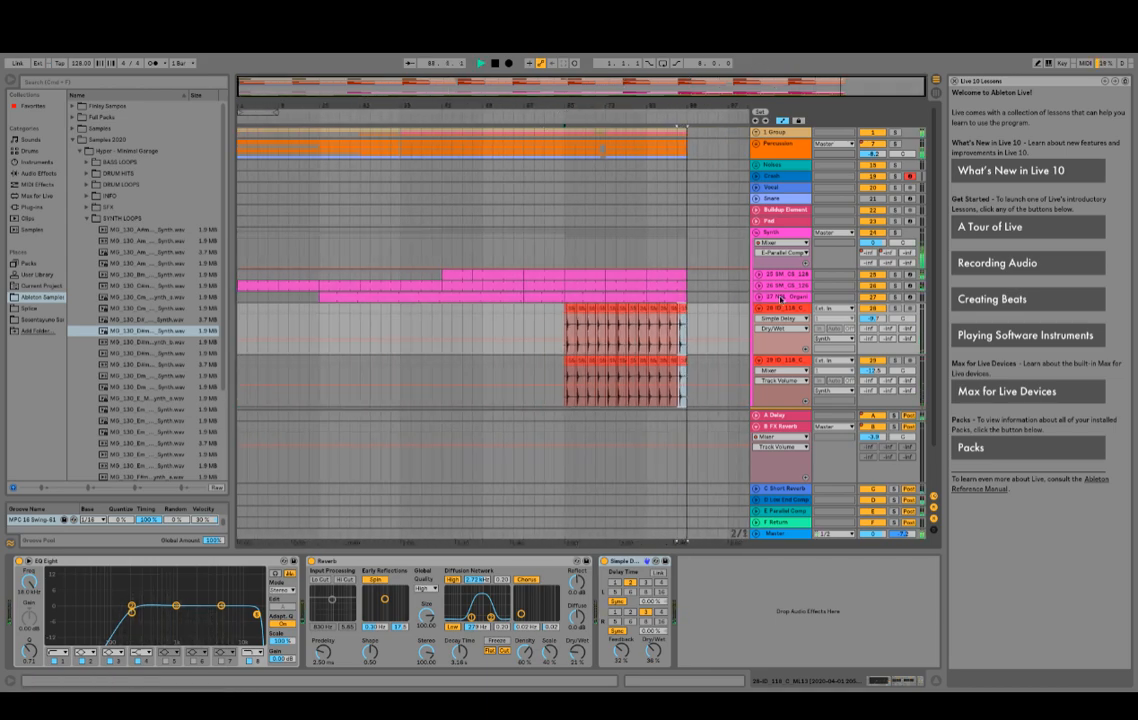
{"action": "left_click_drag", "start_coordinate": [873, 369], "coordinate": [873, 373]}
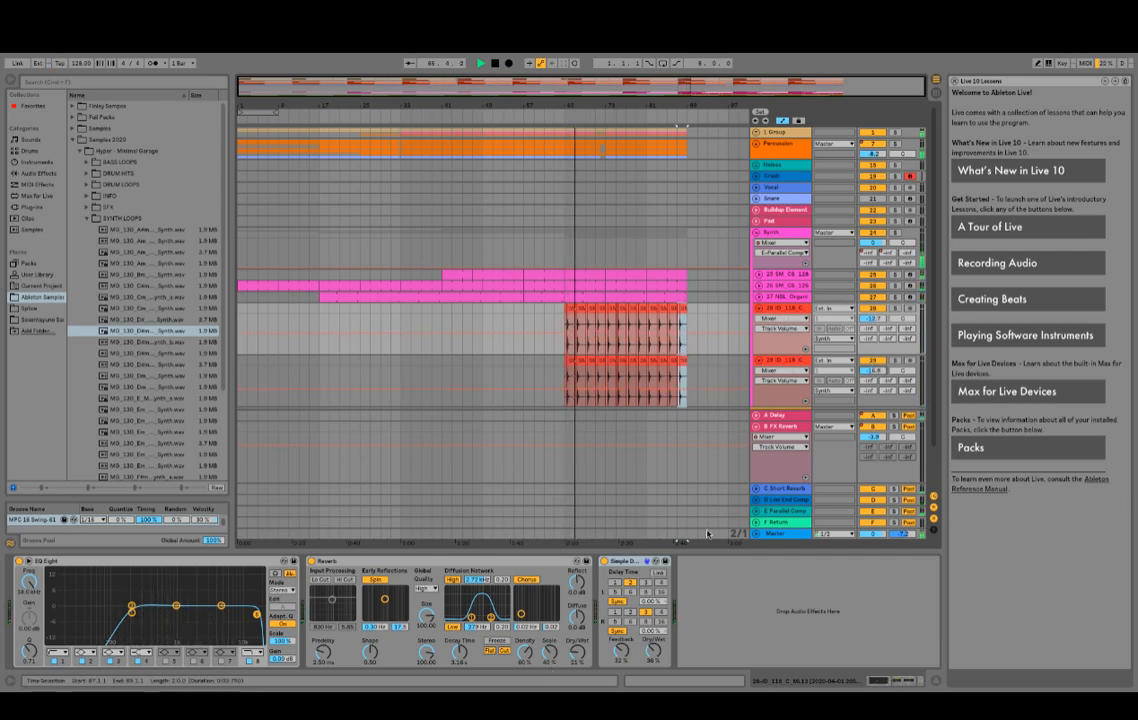
{"action": "left_click", "coordinate": [650, 594]}
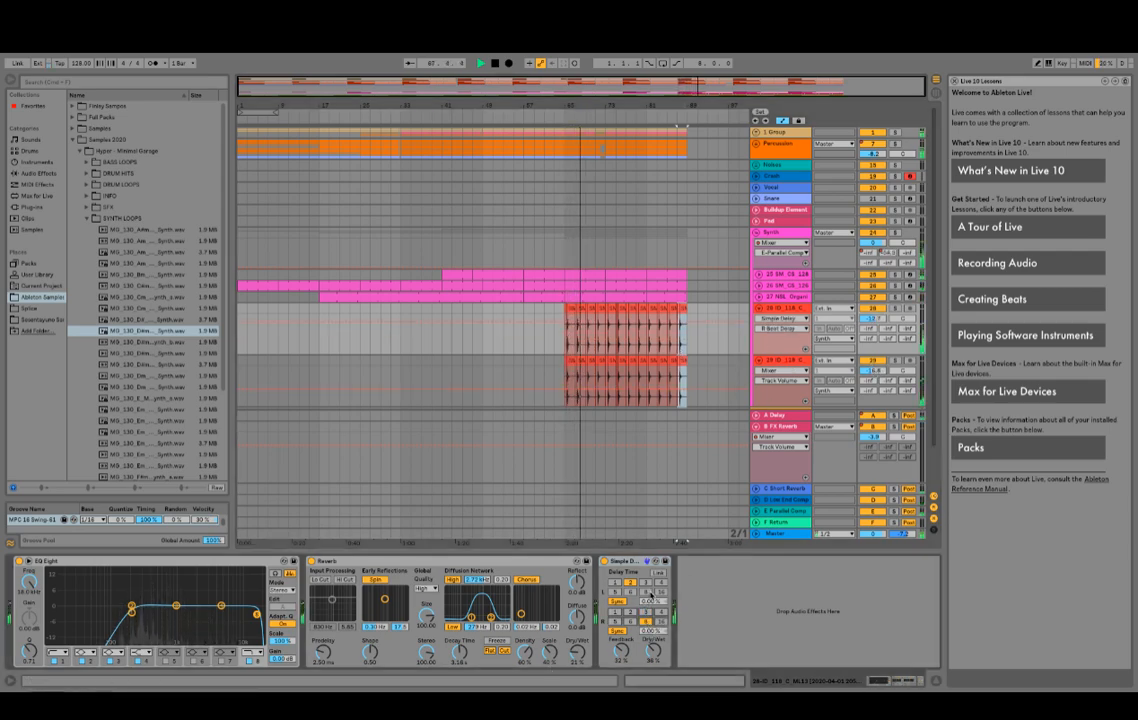
{"action": "left_click", "coordinate": [648, 611]}
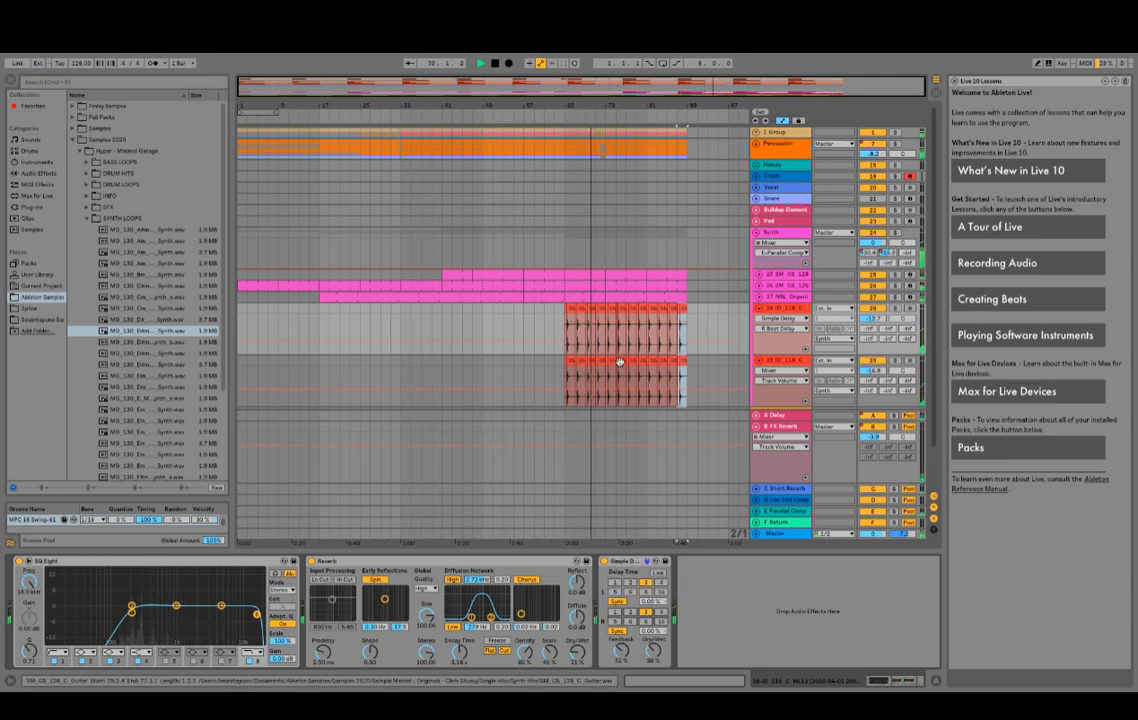
Step: Audition bars 65 to 67 of the guitar hits on tracks 28 and 29
{"action": "key", "text": "space"}
{"action": "left_click_drag", "start_coordinate": [737, 82], "coordinate": [737, 88]}
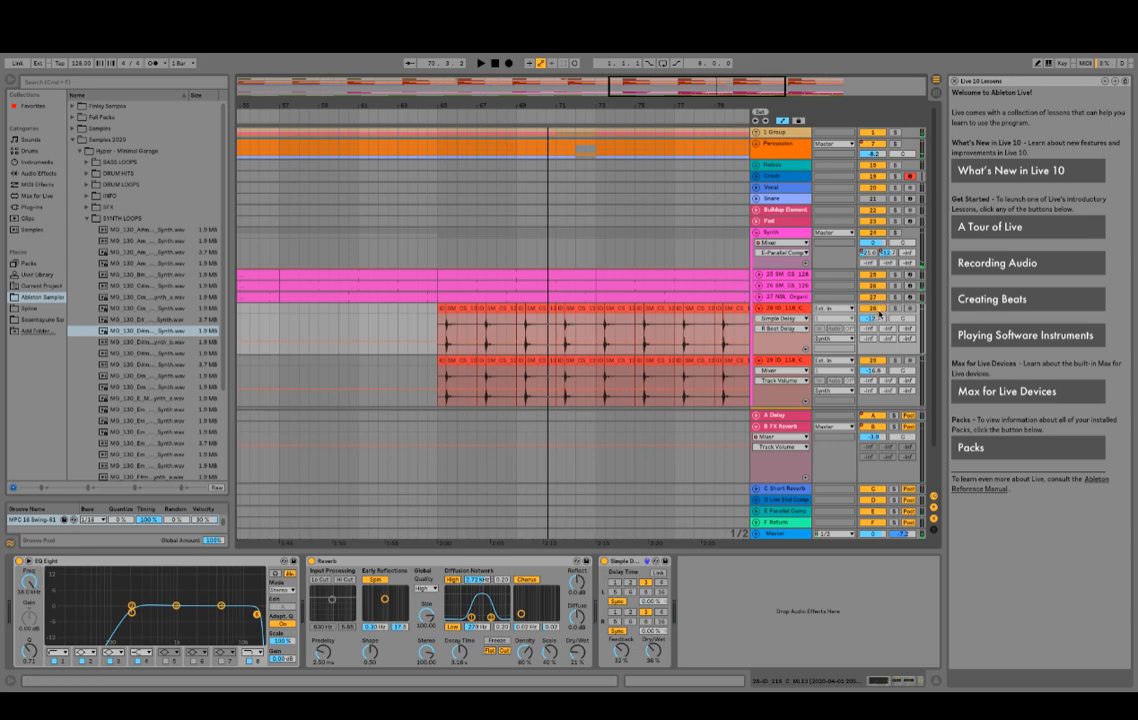
{"action": "left_click", "coordinate": [570, 396]}
{"action": "key", "text": "space"}
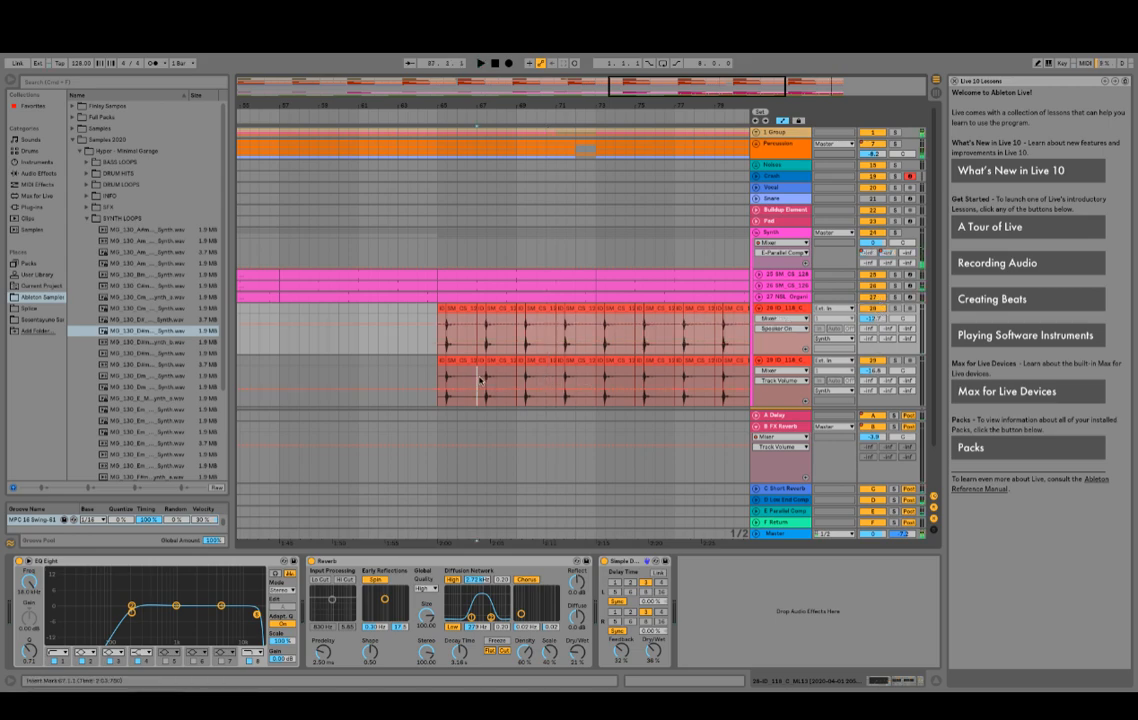
{"action": "left_click_drag", "start_coordinate": [479, 379], "coordinate": [445, 311]}
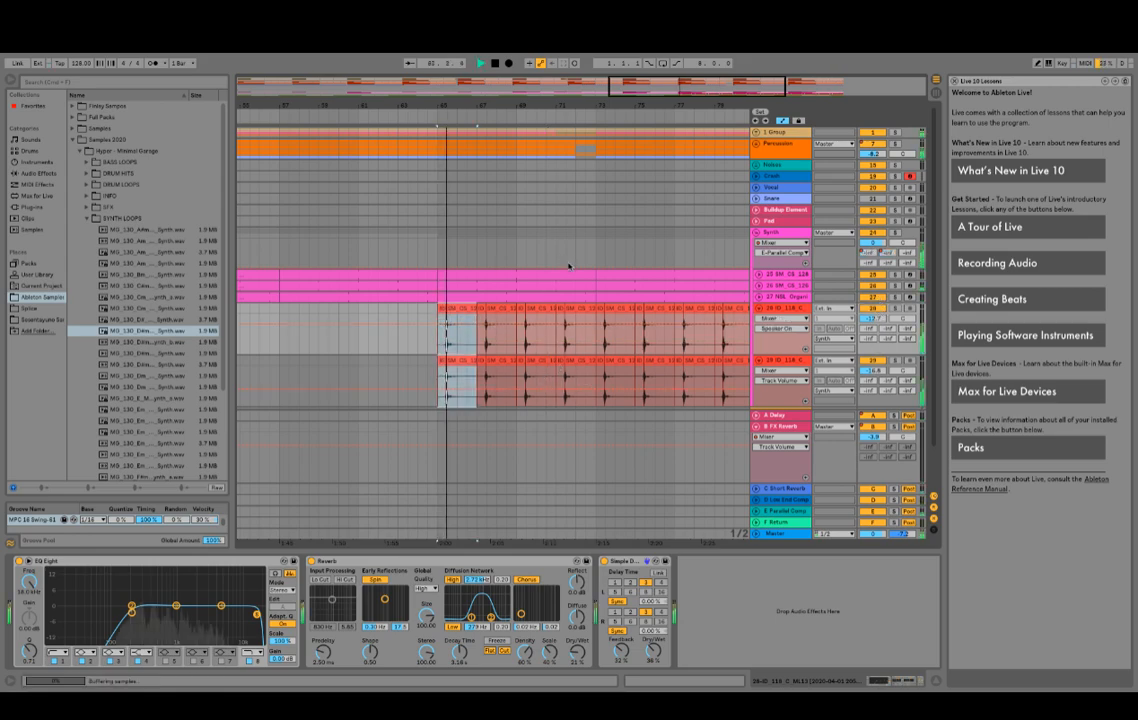
Step: Consolidate track 28's four-bar section from bar 65 to bar 69 into one clip
{"action": "left_click_drag", "start_coordinate": [497, 105], "coordinate": [497, 150]}
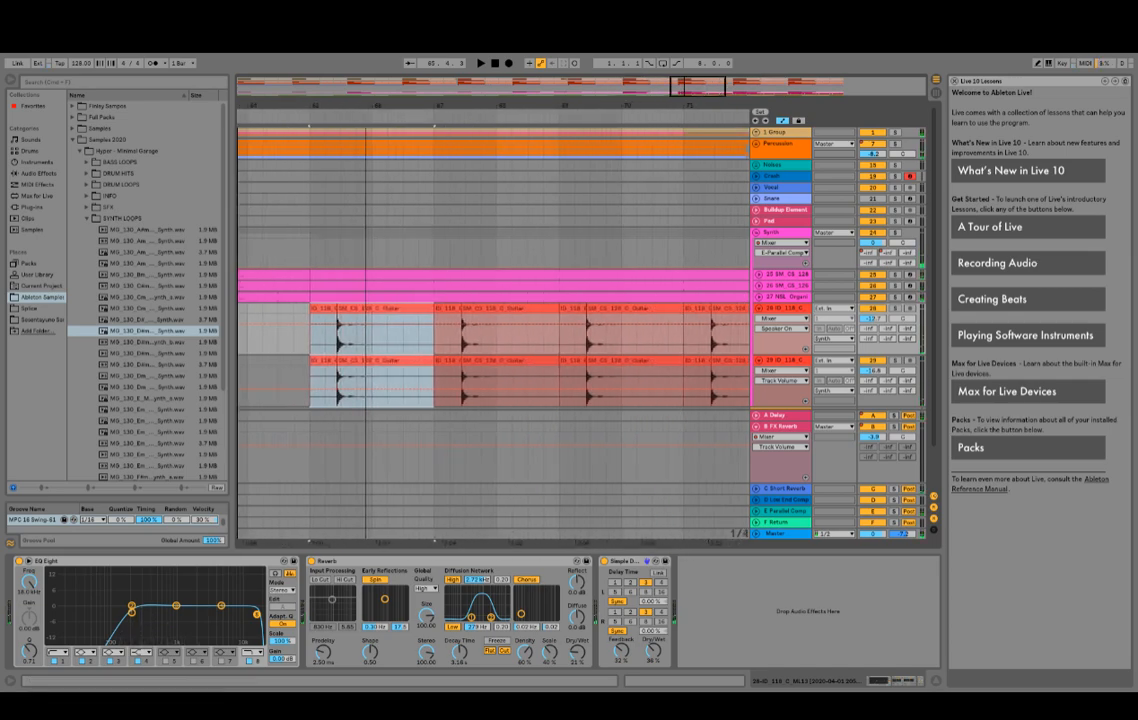
{"action": "left_click", "coordinate": [370, 370]}
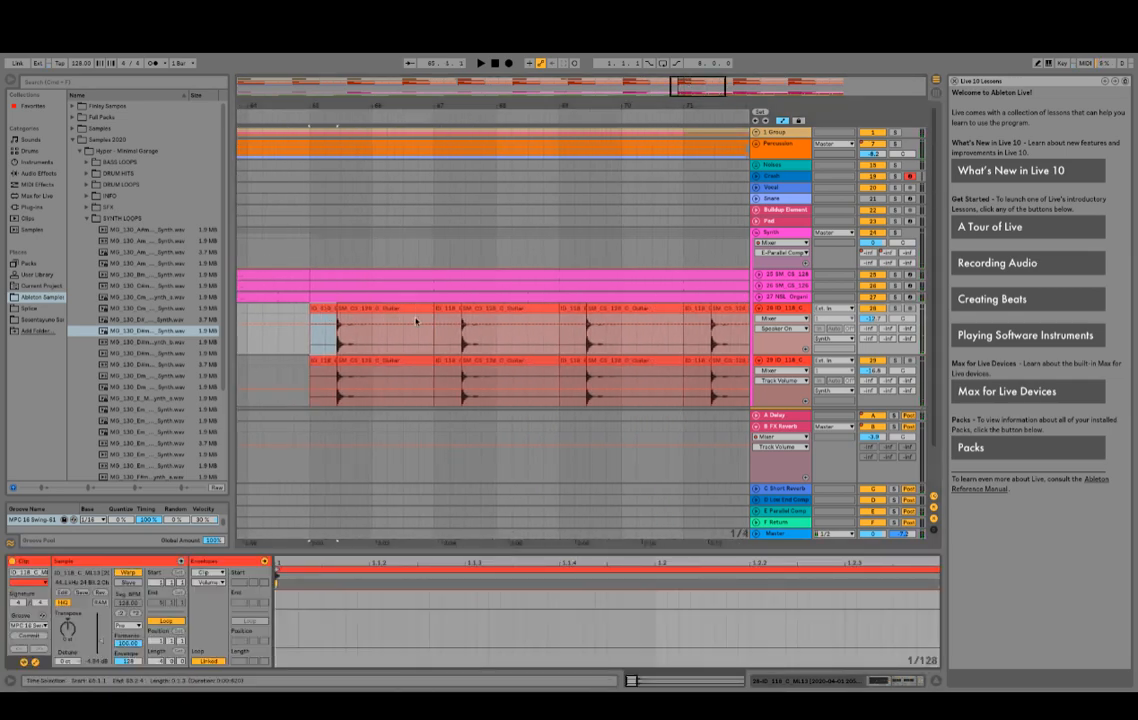
{"action": "left_click_drag", "start_coordinate": [533, 338], "coordinate": [308, 312]}
{"action": "key", "text": "ctrl+j"}
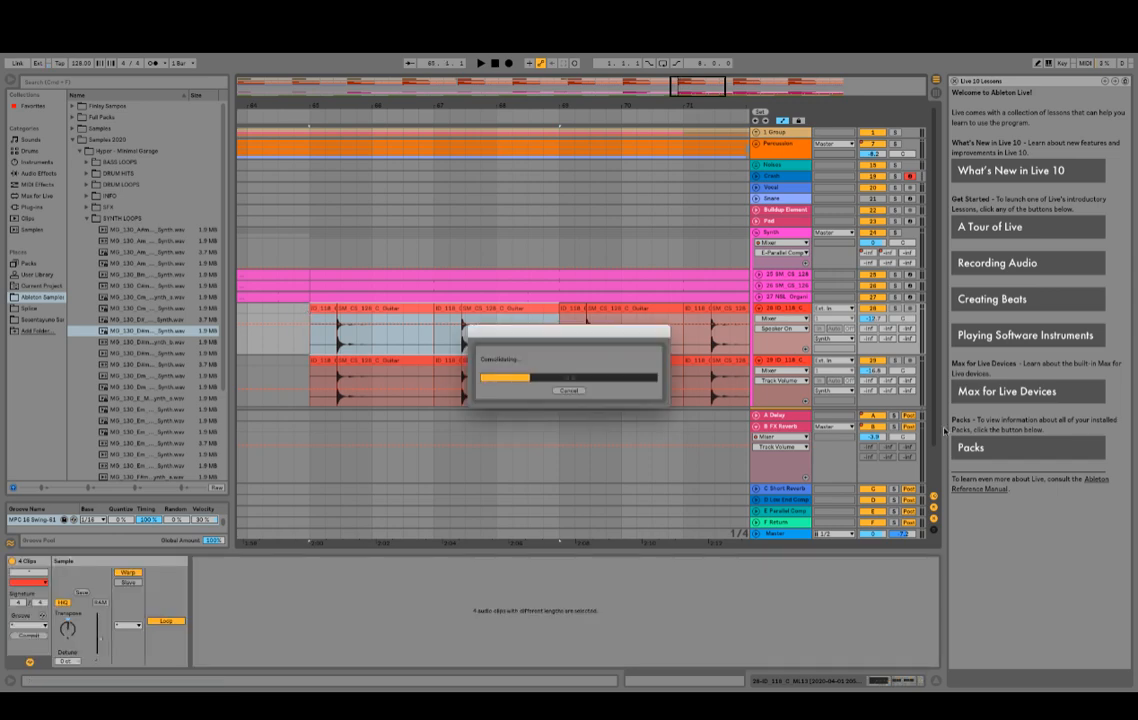
Step: With track 29 muted, enable looping on track 28's consolidated clip and move its start marker about an eighth note later
{"action": "left_click", "coordinate": [872, 361]}
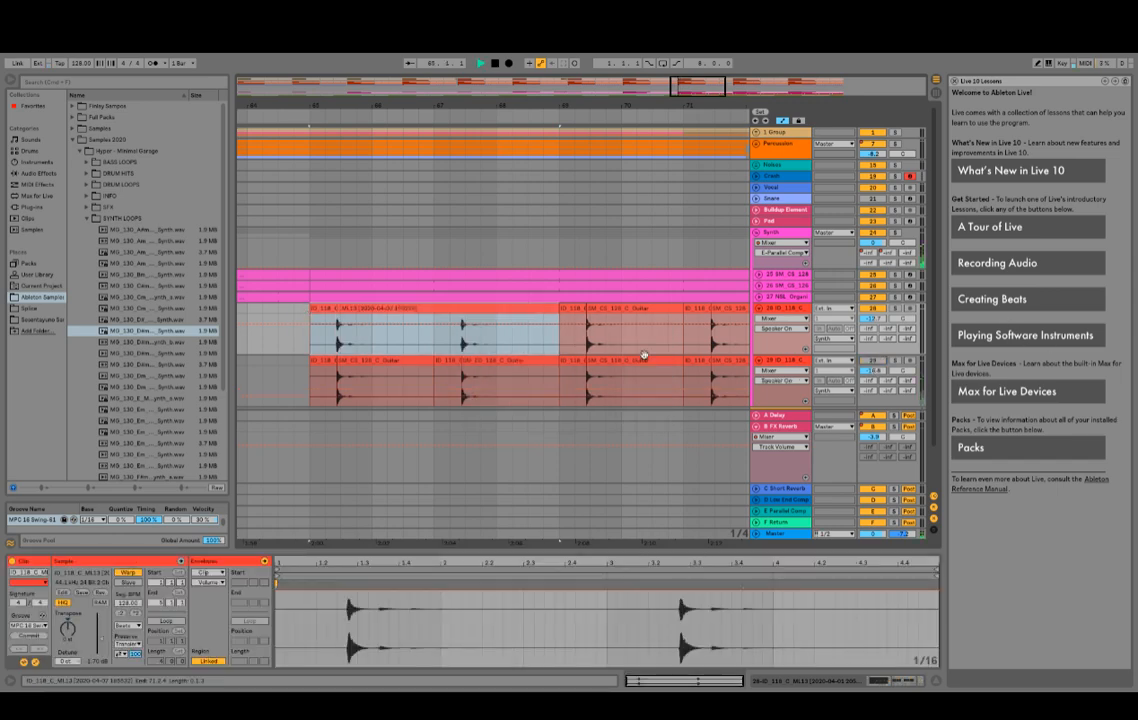
{"action": "key", "text": "space"}
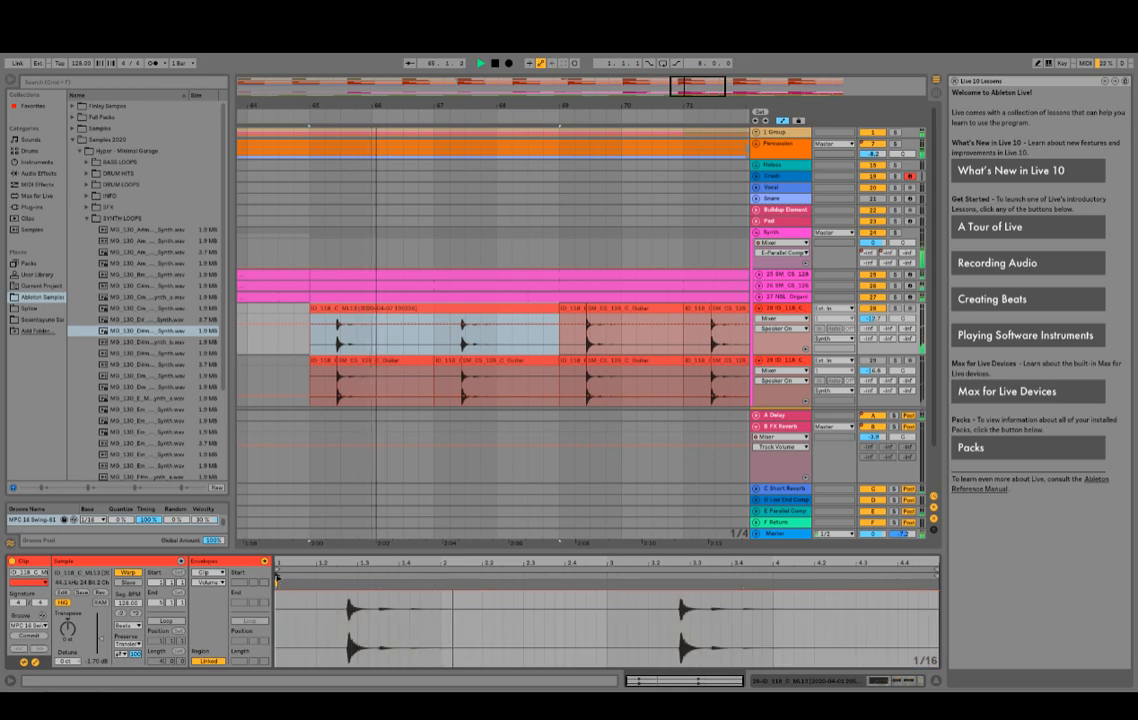
{"action": "left_click_drag", "start_coordinate": [277, 577], "coordinate": [294, 581]}
{"action": "key", "text": "space"}
{"action": "key", "text": "space"}
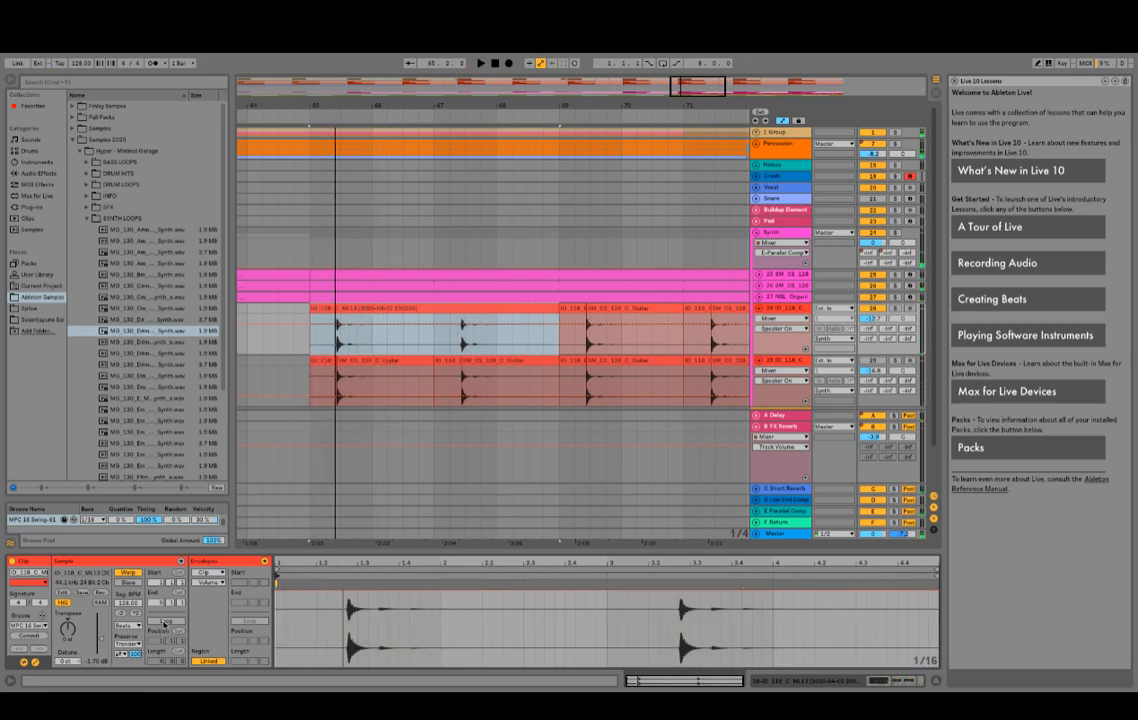
{"action": "left_click", "coordinate": [165, 621]}
{"action": "key", "text": "space"}
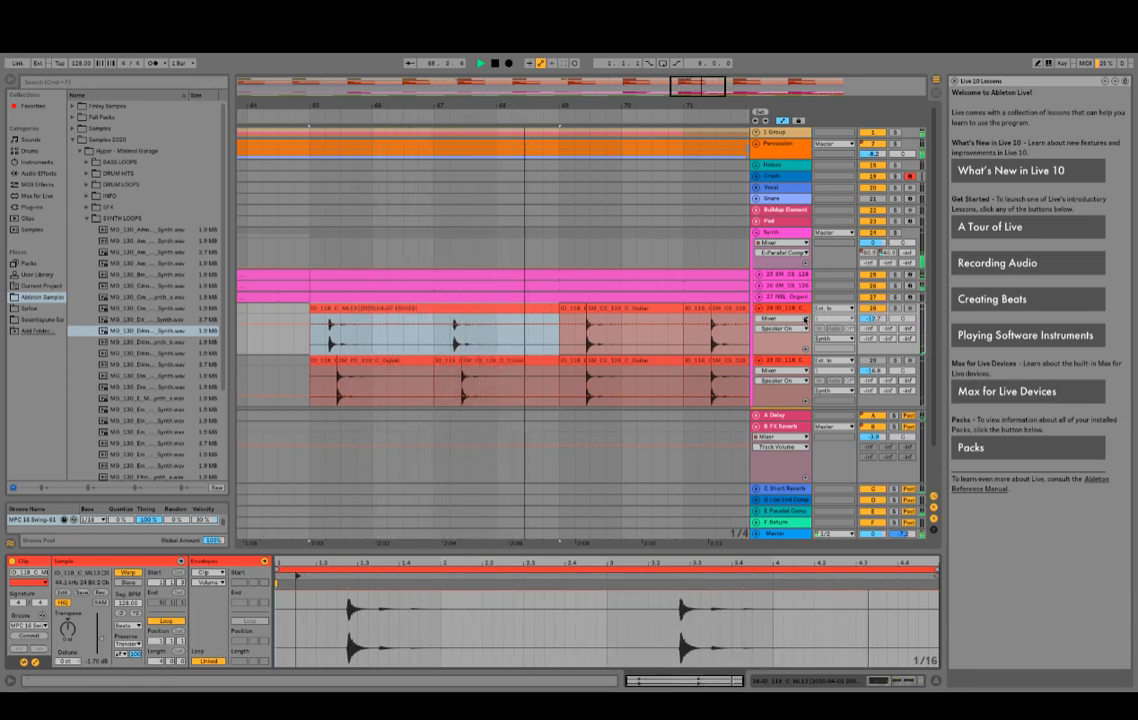
Step: Raise the feedback of track 28's Simple Delay, and extend the track's looped clip to bar 89
{"action": "double_click", "coordinate": [790, 308]}
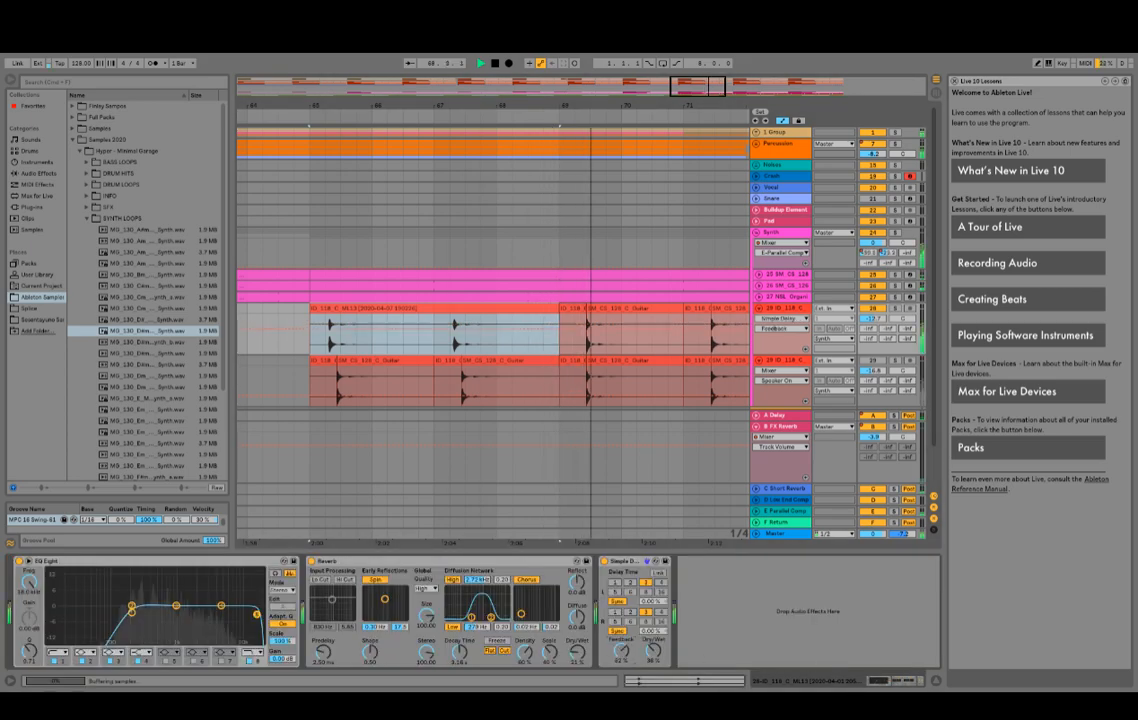
{"action": "left_click_drag", "start_coordinate": [621, 651], "coordinate": [621, 627]}
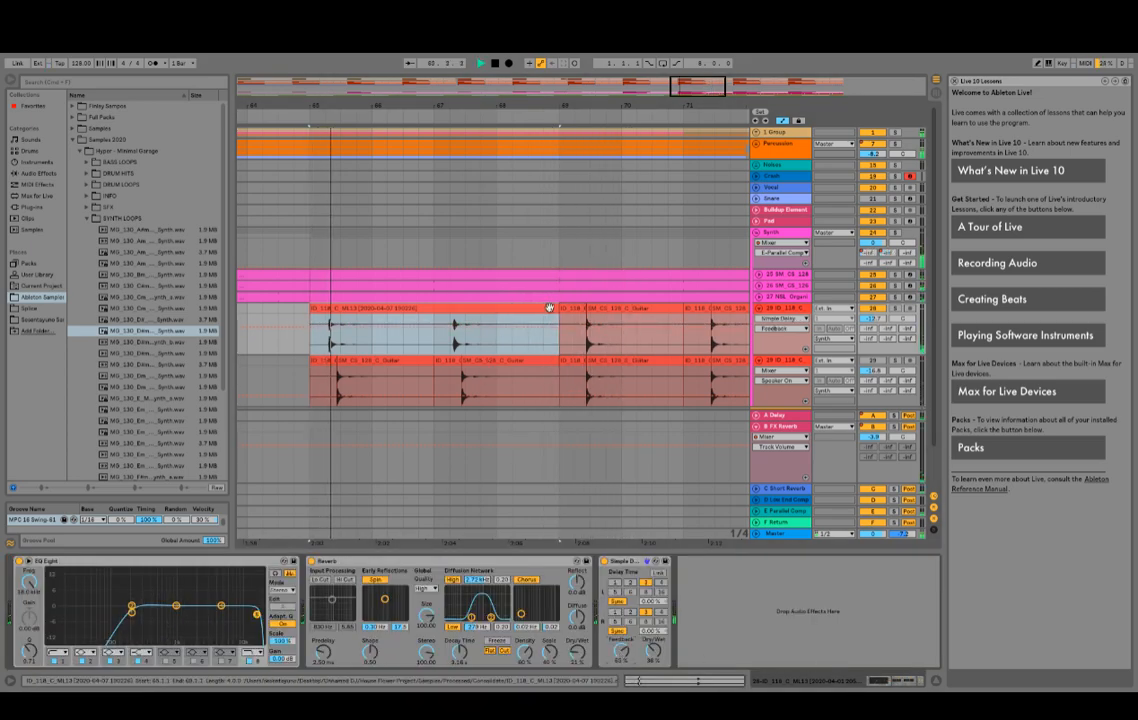
{"action": "left_click_drag", "start_coordinate": [557, 308], "coordinate": [729, 312]}
{"action": "left_click_drag", "start_coordinate": [572, 106], "coordinate": [526, 55]}
{"action": "left_click_drag", "start_coordinate": [539, 308], "coordinate": [663, 308]}
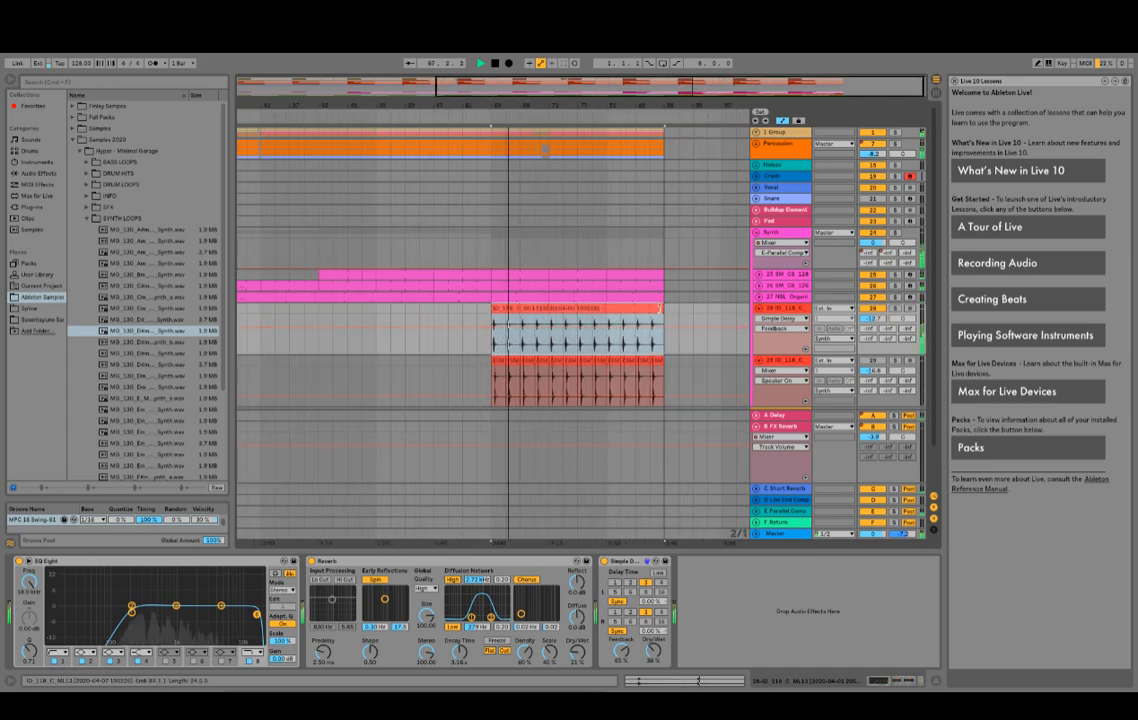
Step: Adjust track 28's volume, and replace track 29's clips with a copy of track 28's looped clip from bar 65 to 89
{"action": "left_click", "coordinate": [880, 316]}
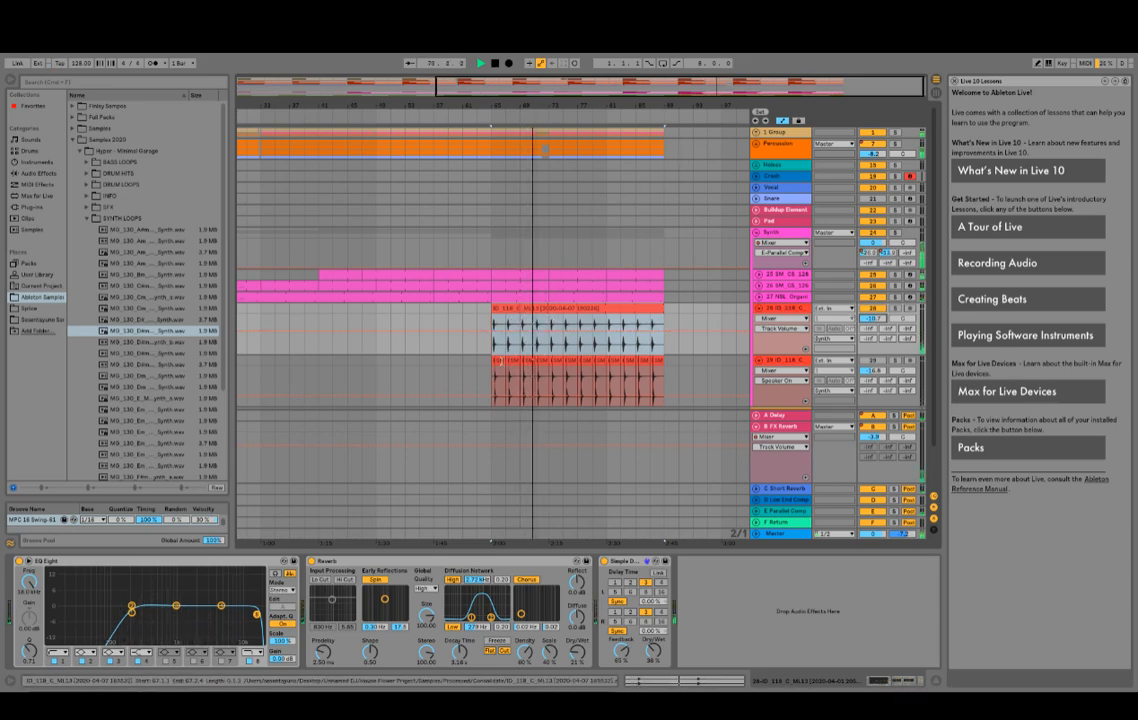
{"action": "left_click", "coordinate": [495, 362]}
{"action": "key", "text": "super+v"}
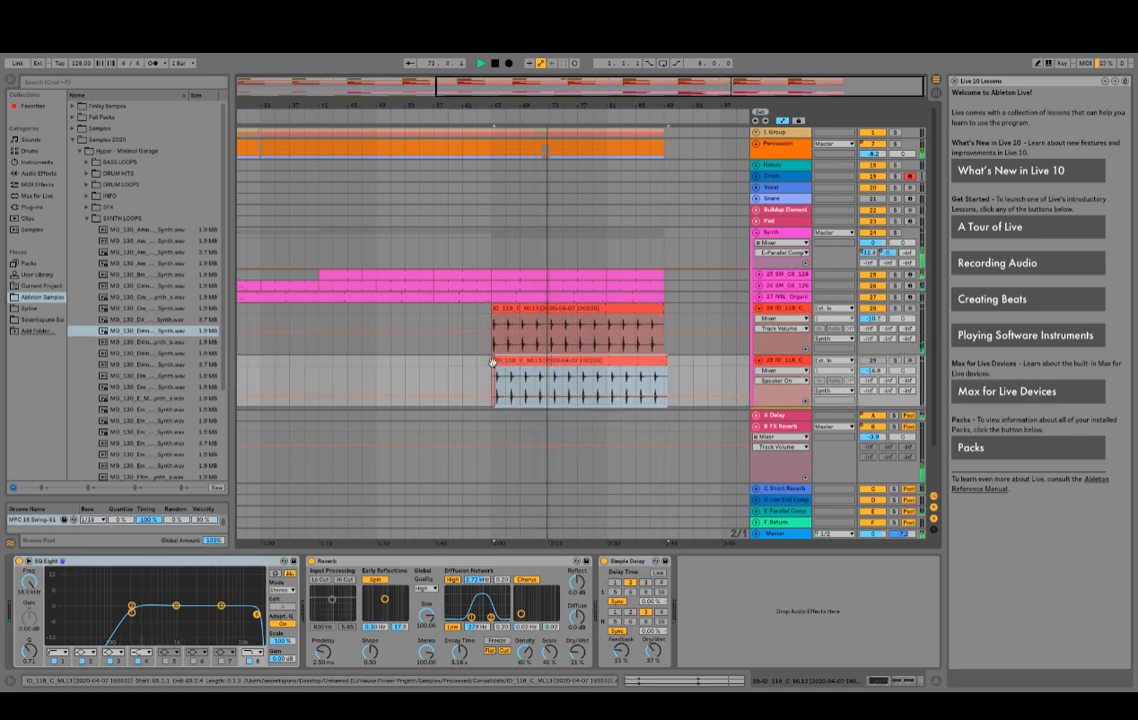
{"action": "key", "text": "super+z"}
{"action": "left_click", "coordinate": [491, 362]}
{"action": "key", "text": "super+v"}
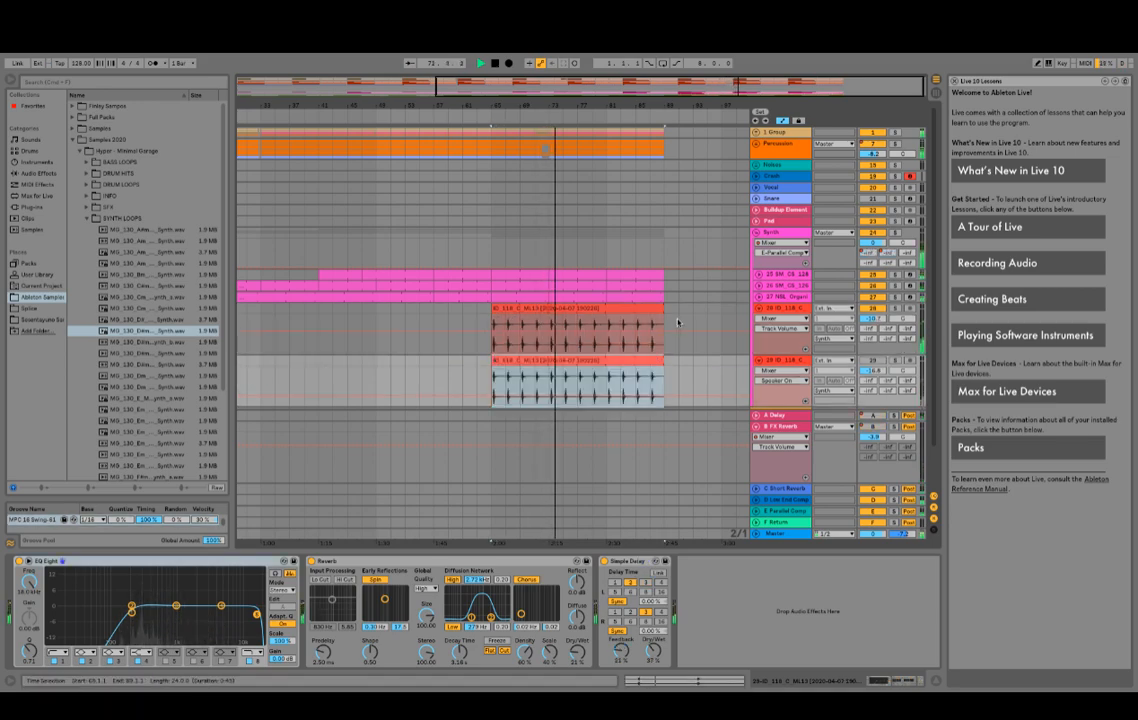
Step: Reactivate track 29, transpose its pasted clip upward and adjust the track's volume during playback
{"action": "double_click", "coordinate": [571, 360]}
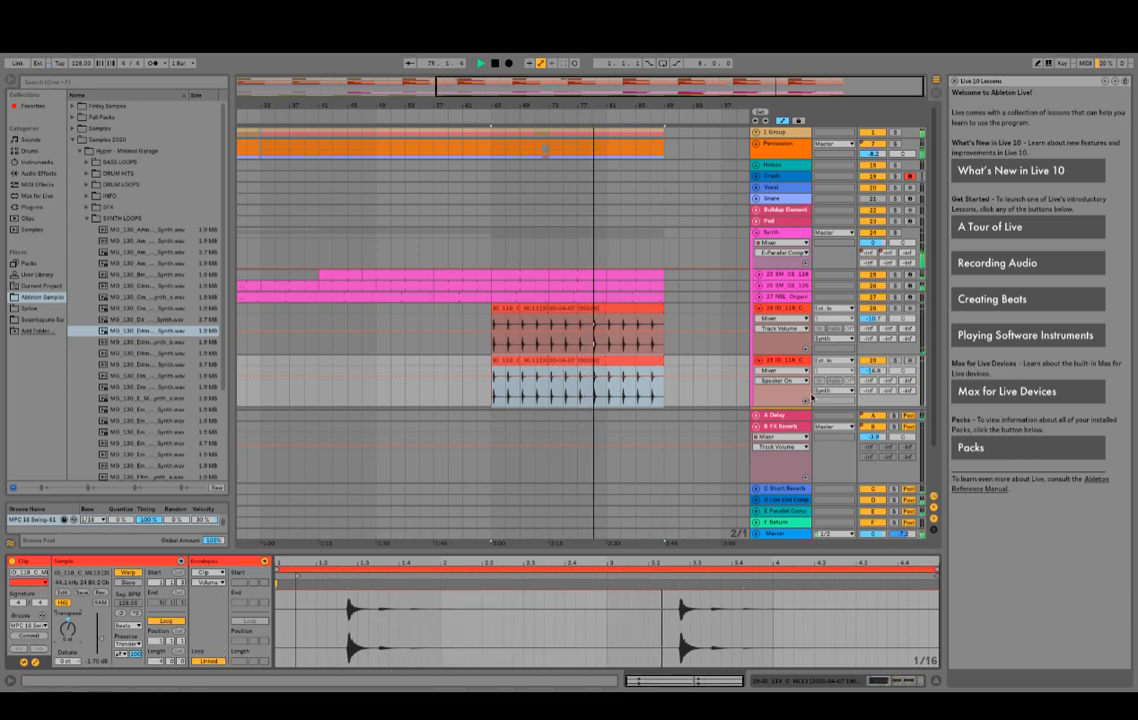
{"action": "left_click", "coordinate": [881, 371]}
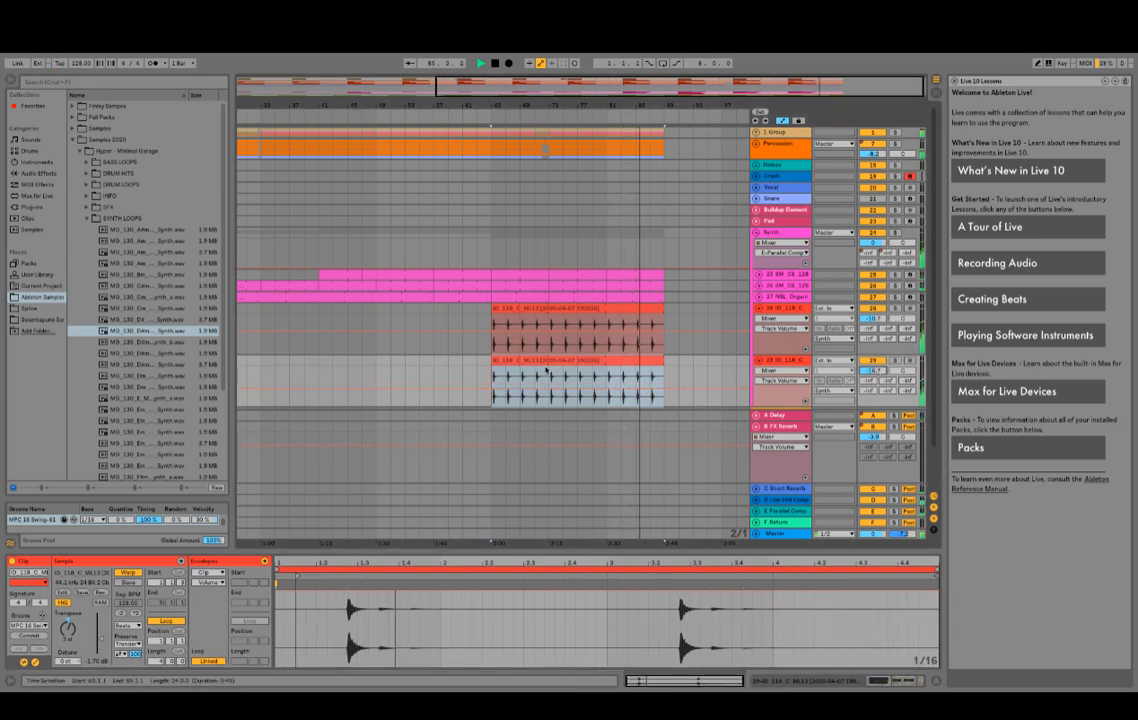
{"action": "key", "text": "space"}
{"action": "key", "text": "space"}
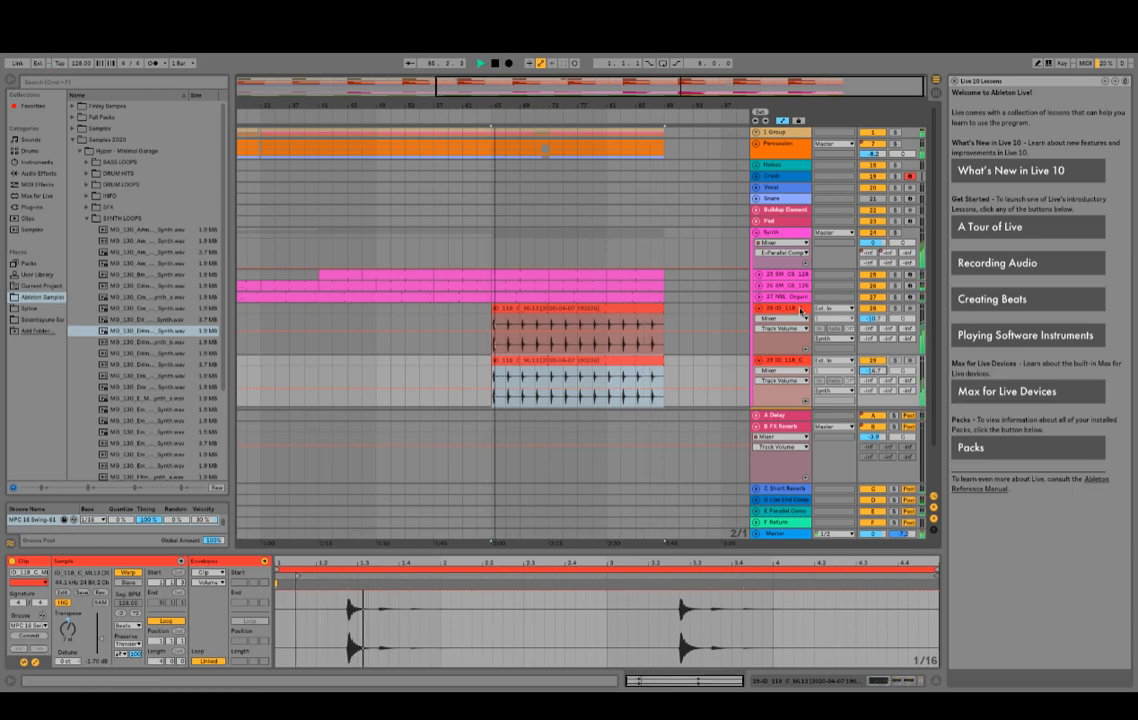
Step: Replace track 29's Simple Delay with a copy of track 28's Simple Delay, and collapse both tracks in the arrangement
{"action": "double_click", "coordinate": [798, 308]}
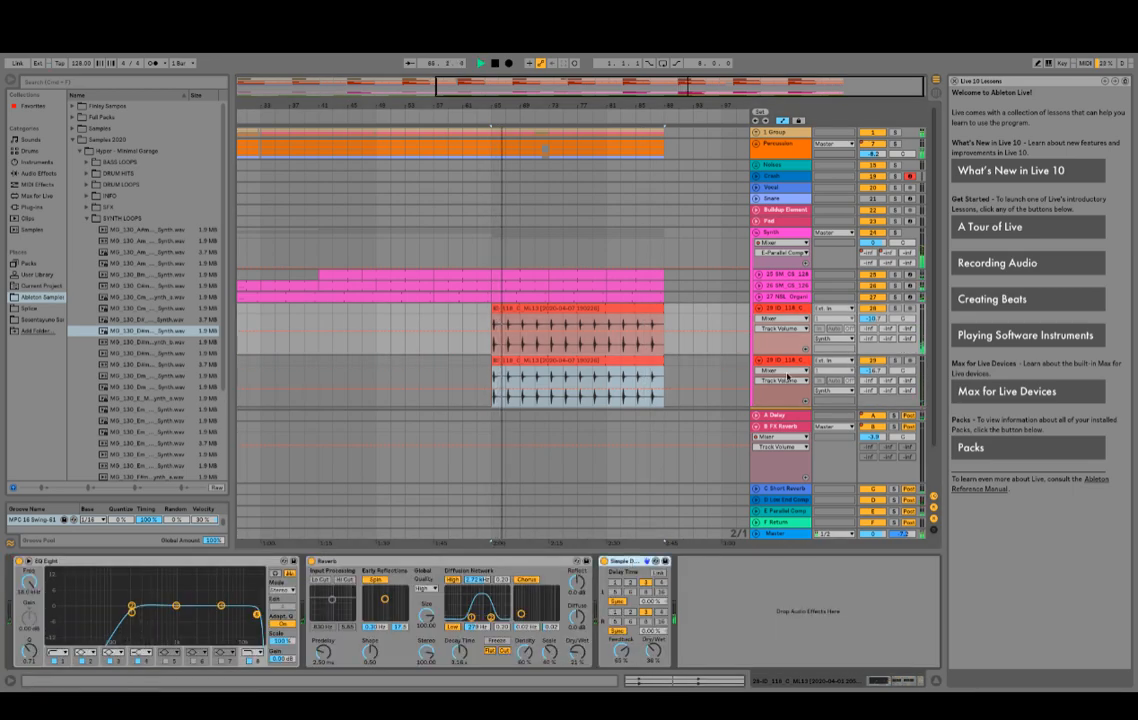
{"action": "left_click", "coordinate": [632, 562]}
{"action": "key", "text": "ctrl+d"}
{"action": "key", "text": "Delete"}
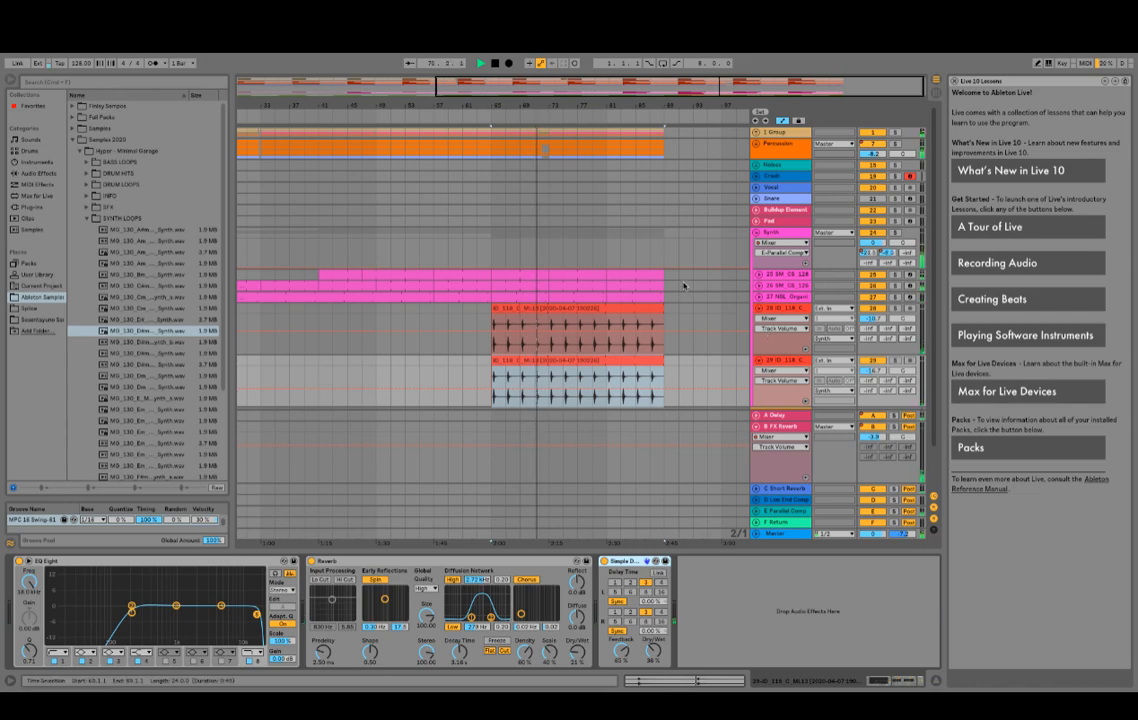
{"action": "left_click", "coordinate": [757, 309]}
{"action": "left_click", "coordinate": [757, 319]}
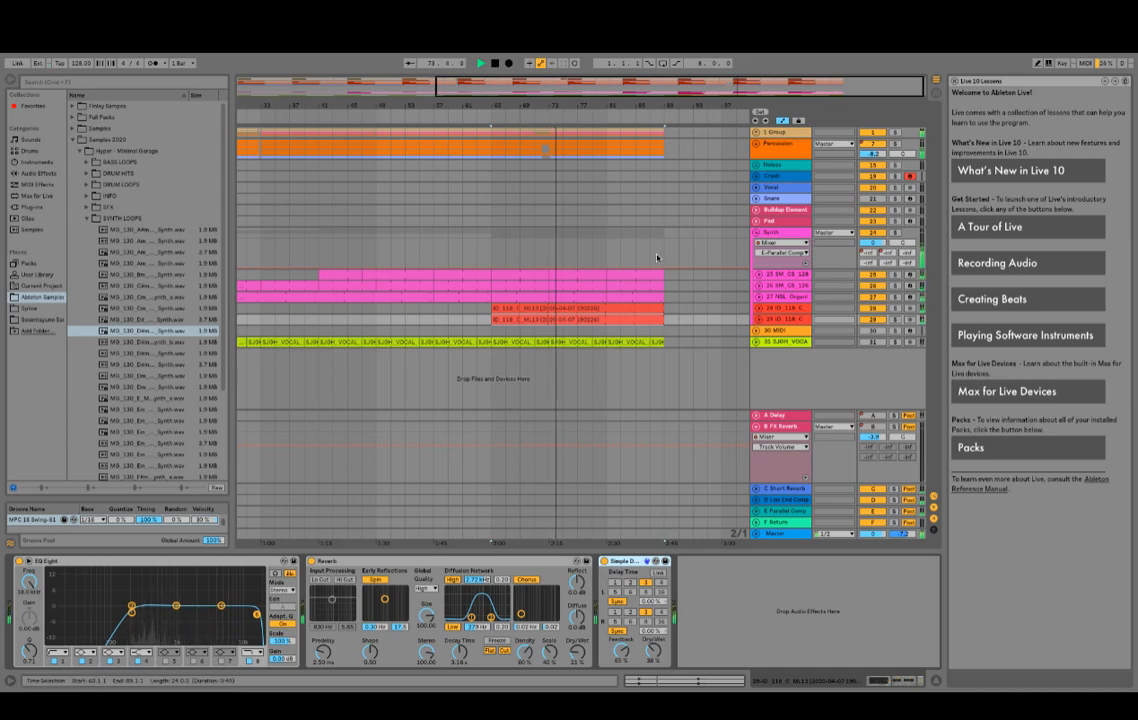
Step: Set the left delay time of track 27's Simple Delay to 3 sixteenths, and raise its Reverb decay time to about 1.68 s
{"action": "left_click", "coordinate": [758, 297]}
{"action": "left_click", "coordinate": [780, 296]}
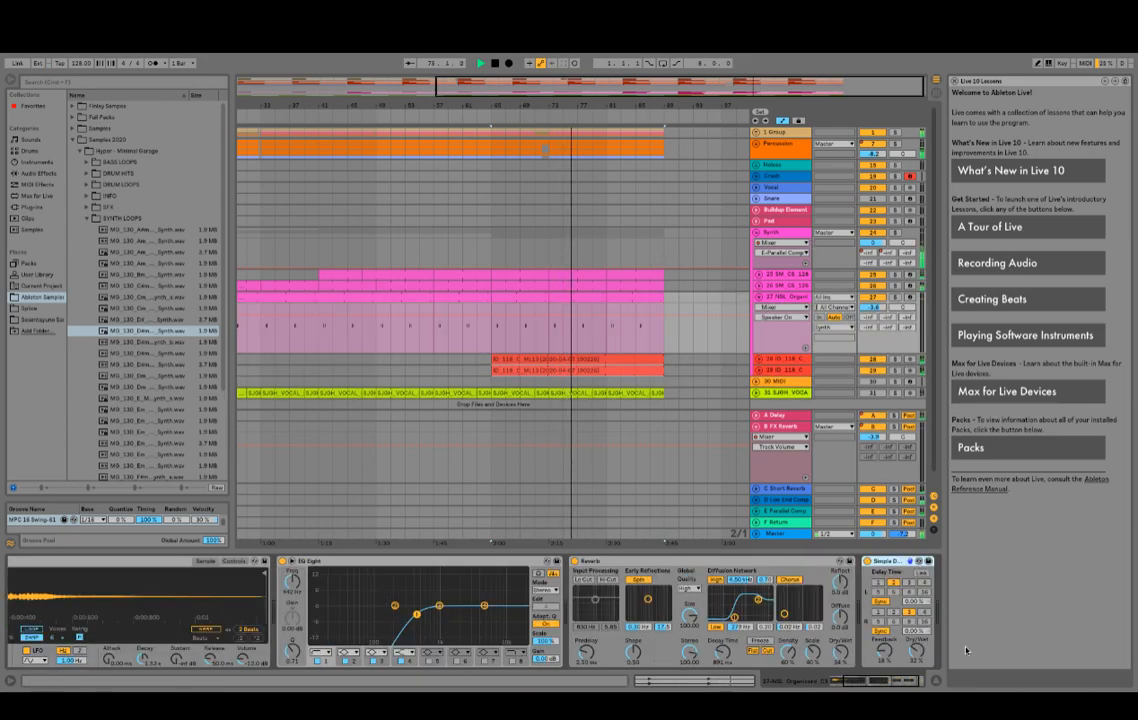
{"action": "left_click", "coordinate": [909, 582]}
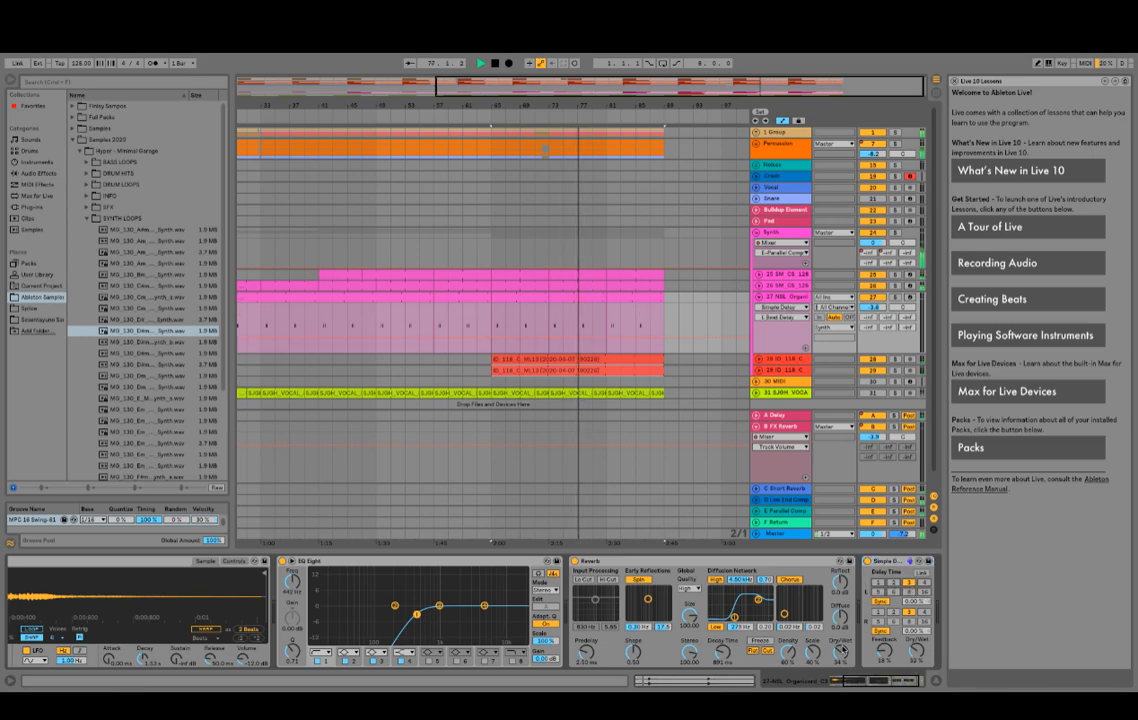
{"action": "left_click_drag", "start_coordinate": [730, 655], "coordinate": [730, 615]}
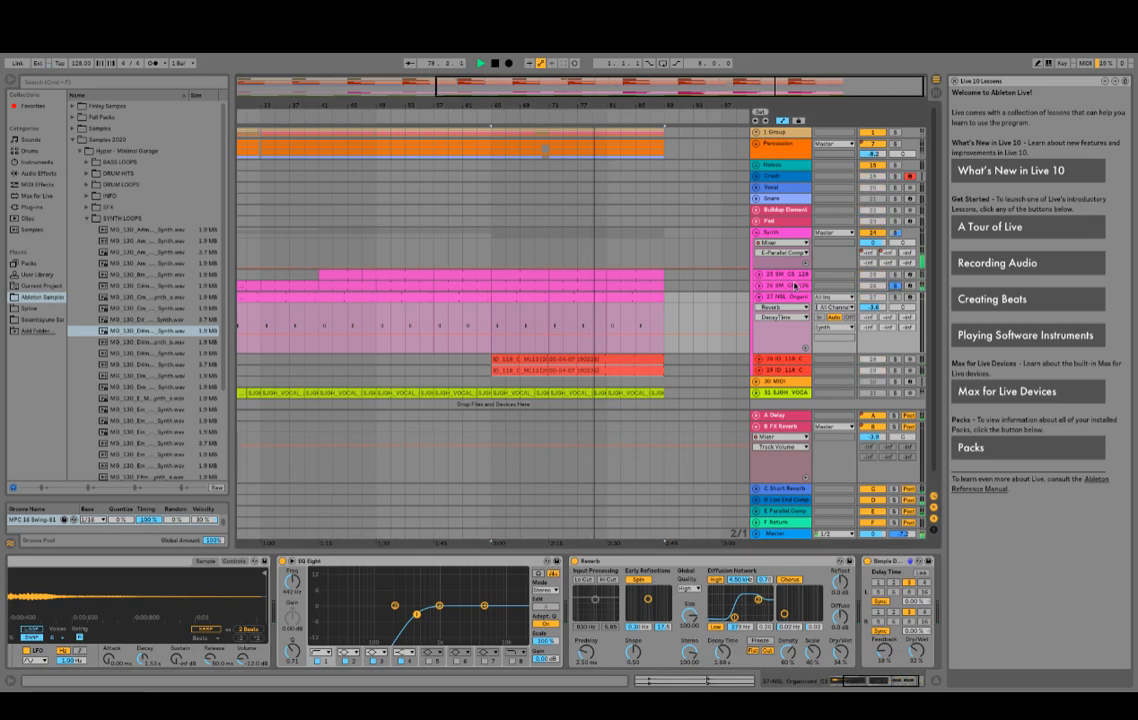
Step: In track 26's EQ Eight, boost band 4 at about 3.37 kHz and enable the high-cut band 8 while the track is soloed
{"action": "left_click", "coordinate": [795, 286]}
{"action": "scroll", "coordinate": [660, 625], "scroll_direction": "left", "scroll_amount": 10}
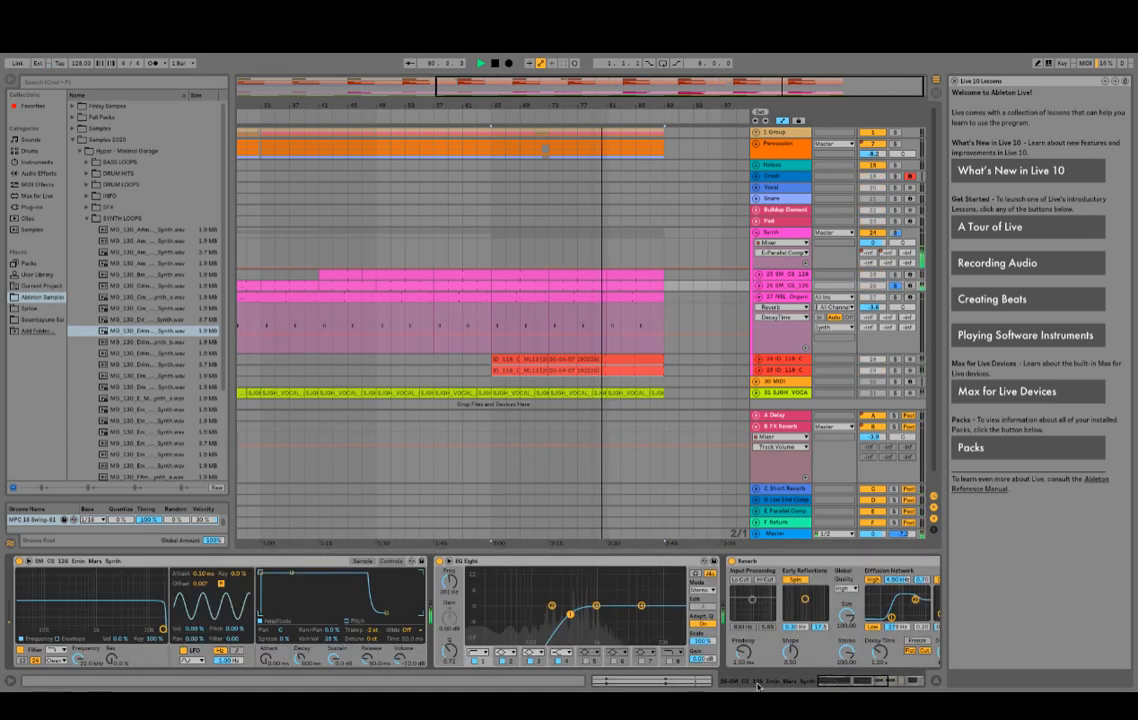
{"action": "left_click_drag", "start_coordinate": [641, 606], "coordinate": [624, 582]}
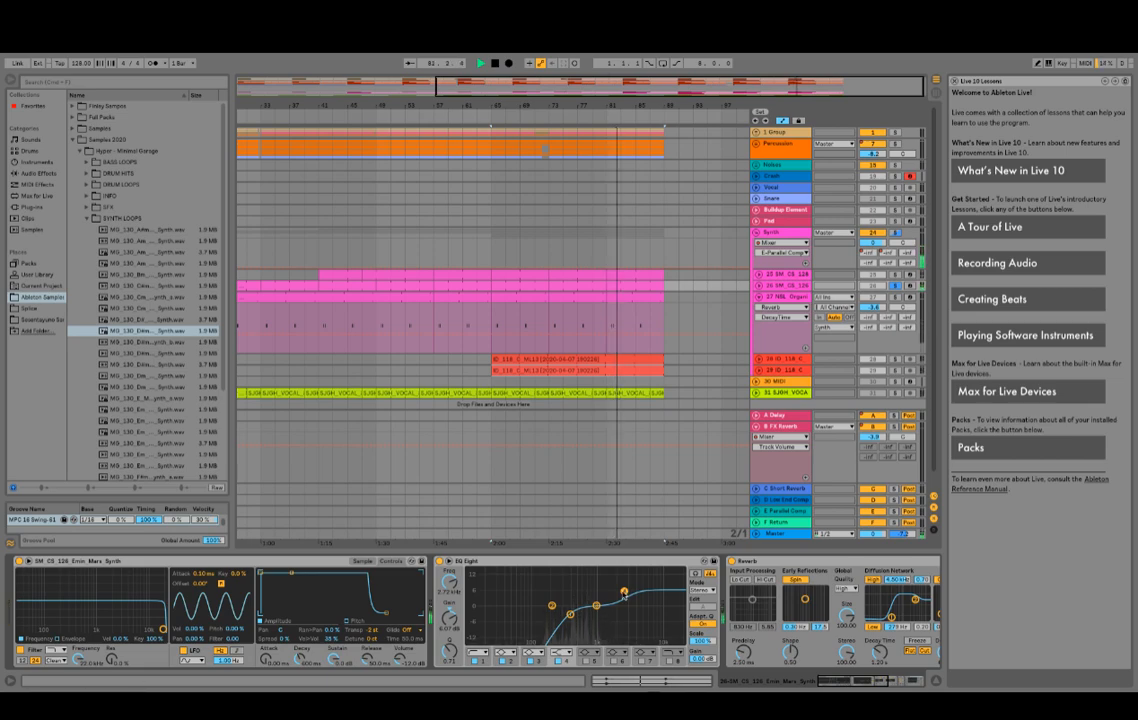
{"action": "left_click", "coordinate": [669, 660]}
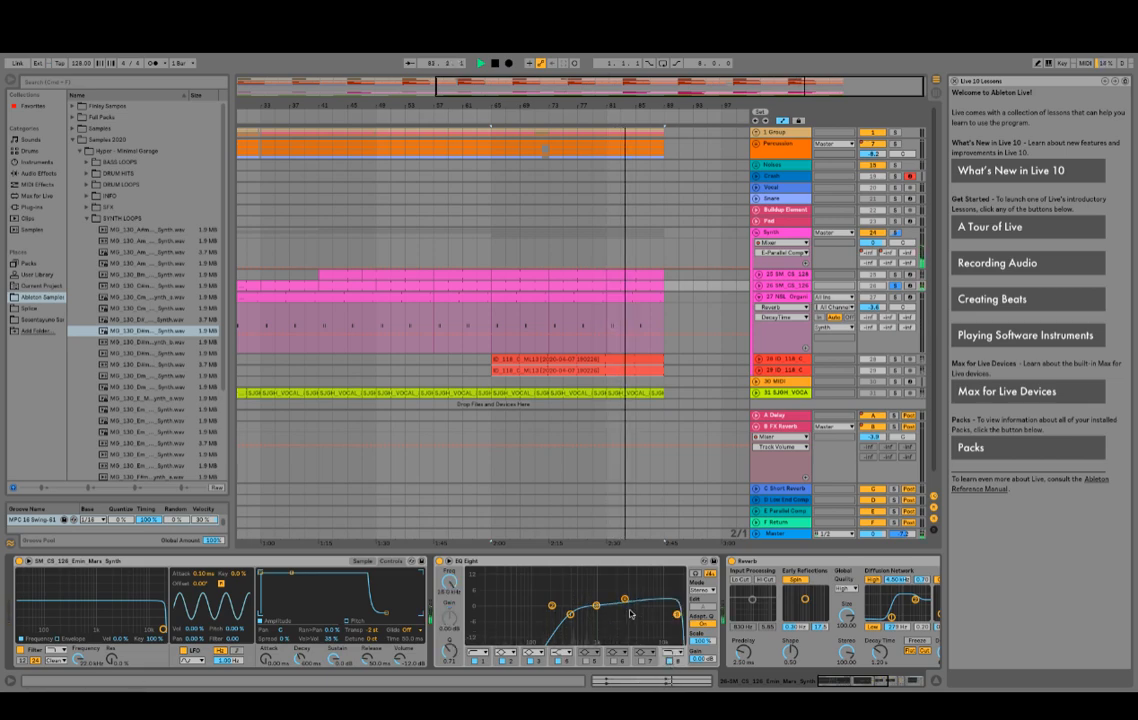
{"action": "mouse_move", "coordinate": [625, 599]}
{"action": "left_mouse_down"}
{"action": "mouse_move", "coordinate": [648, 585]}
{"action": "mouse_move", "coordinate": [630, 584]}
{"action": "left_mouse_up"}
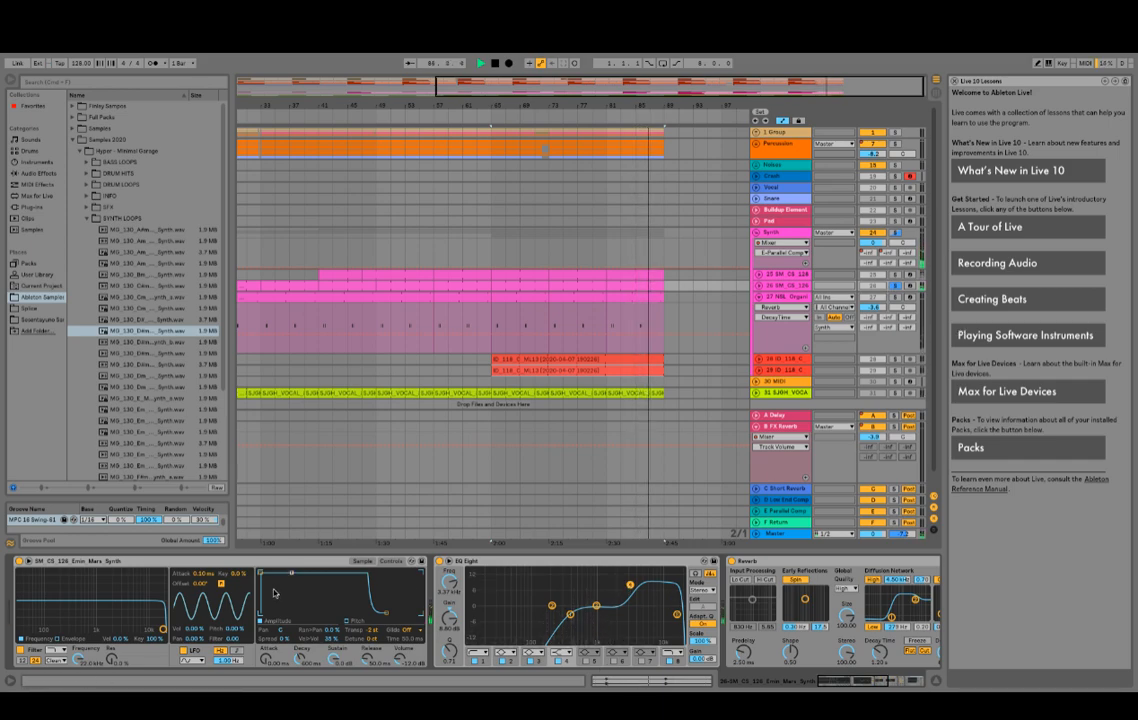
Step: Inspect the start of track 26's sample waveform, and slightly raise the instrument's attack
{"action": "left_click", "coordinate": [362, 561]}
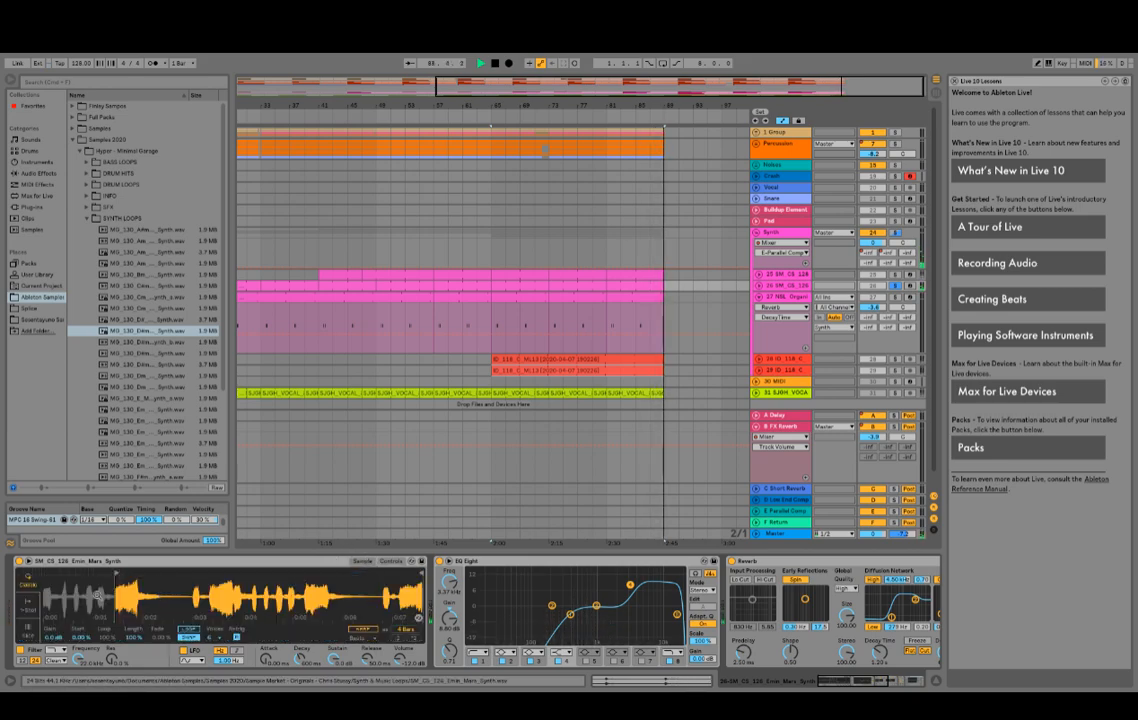
{"action": "left_click_drag", "start_coordinate": [97, 595], "coordinate": [100, 688]}
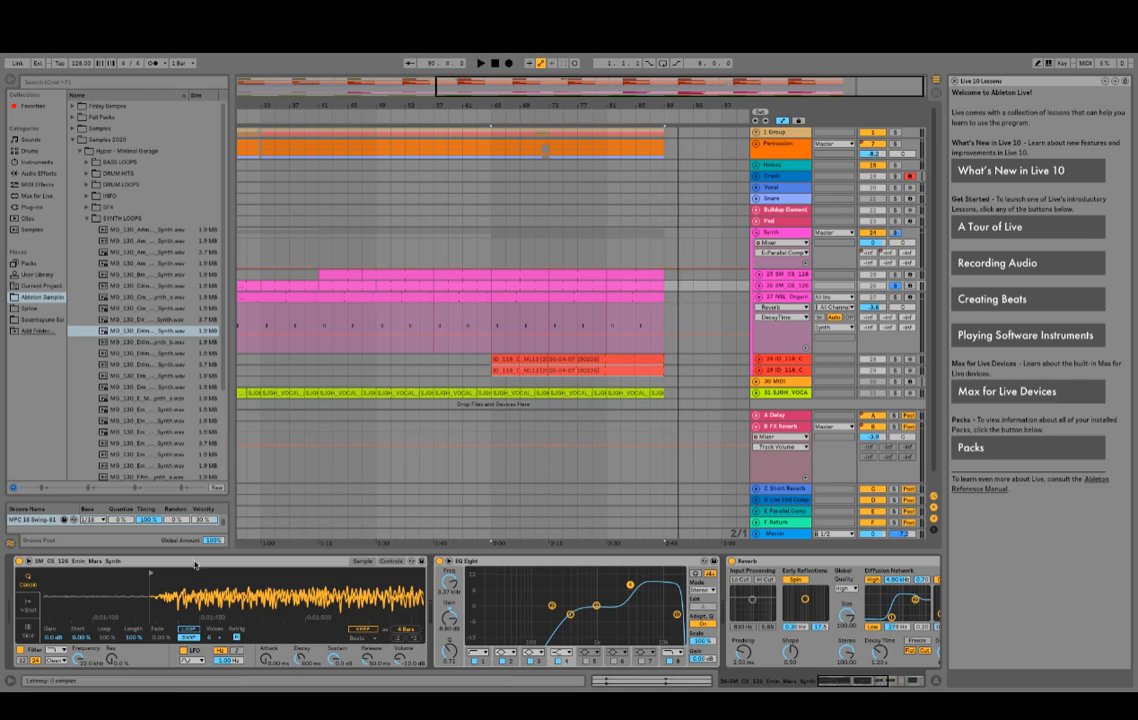
{"action": "key", "text": "space"}
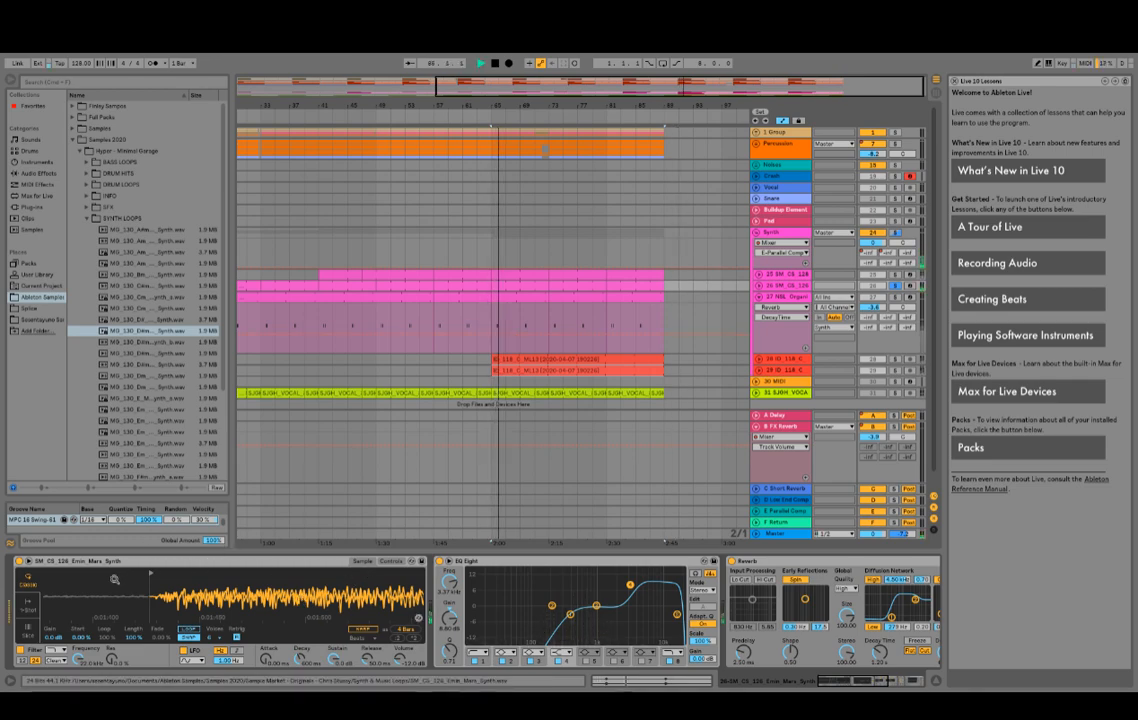
{"action": "left_click", "coordinate": [361, 562]}
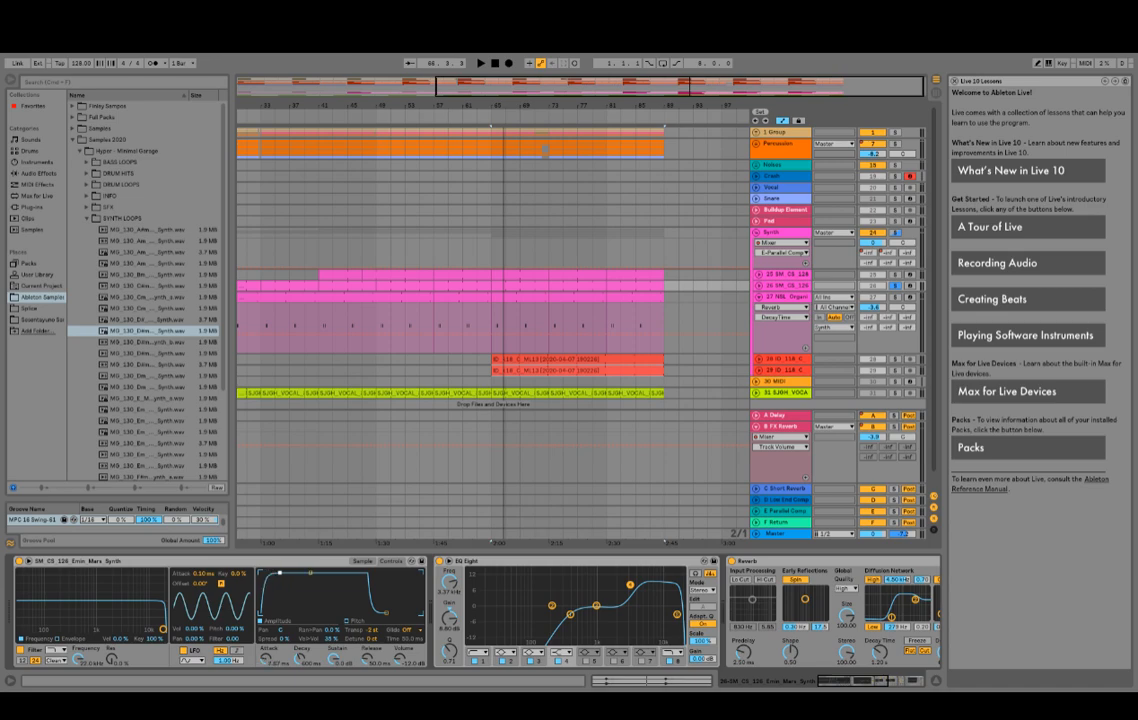
{"action": "key", "text": "space"}
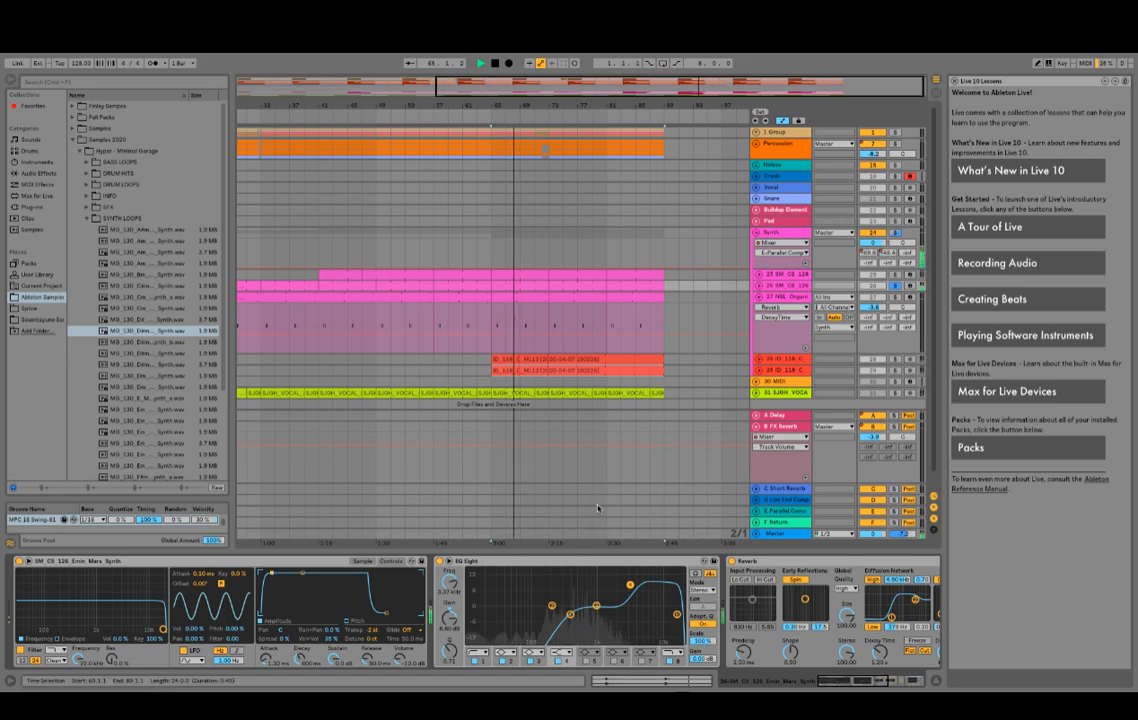
Step: Unsolo track 26 and lower track 27's volume to about -4.2 dB during playback
{"action": "left_click_drag", "start_coordinate": [617, 549], "coordinate": [618, 620]}
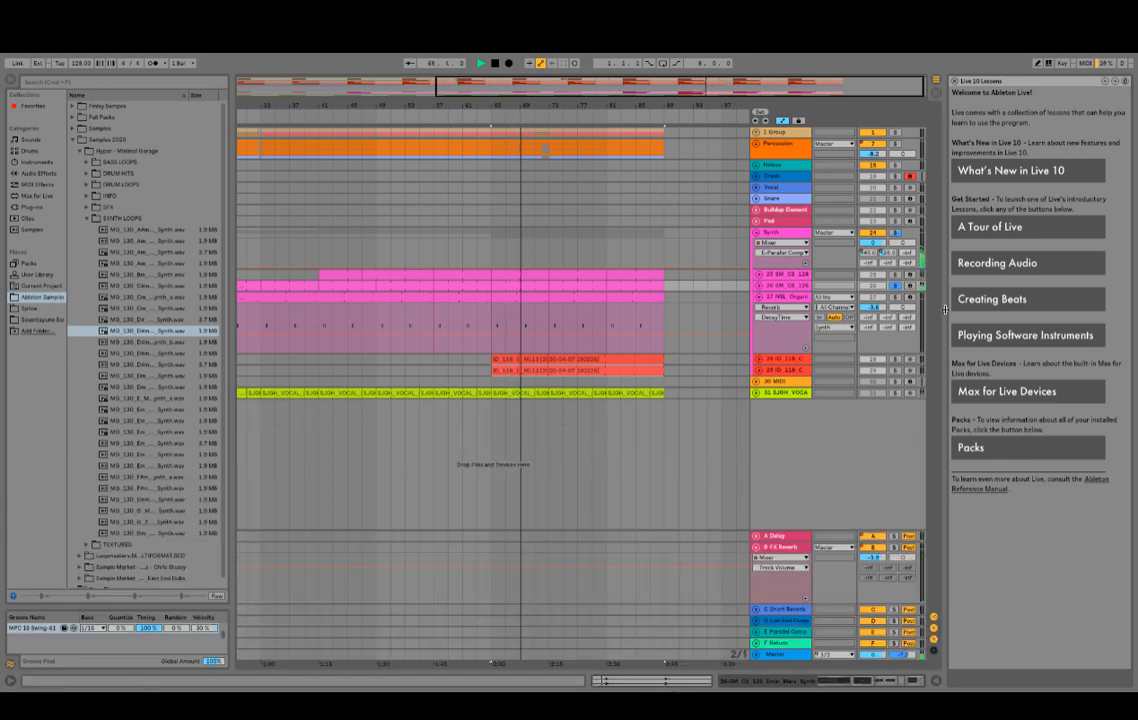
{"action": "left_click", "coordinate": [898, 286]}
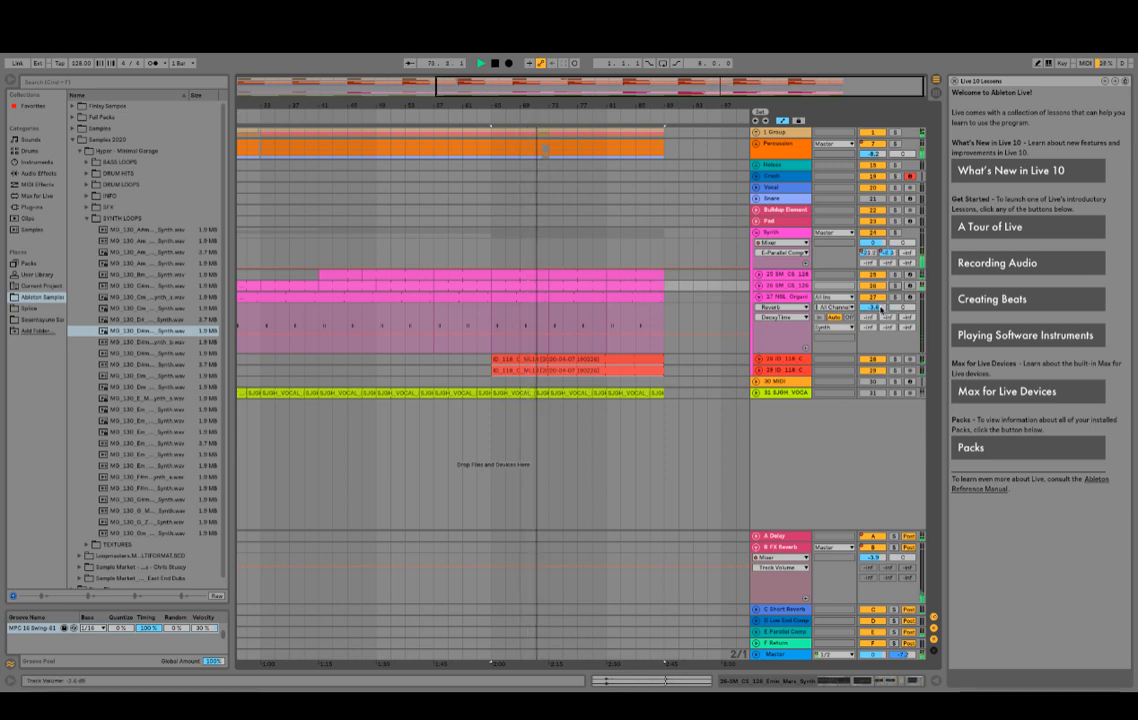
{"action": "left_click_drag", "start_coordinate": [878, 306], "coordinate": [878, 312]}
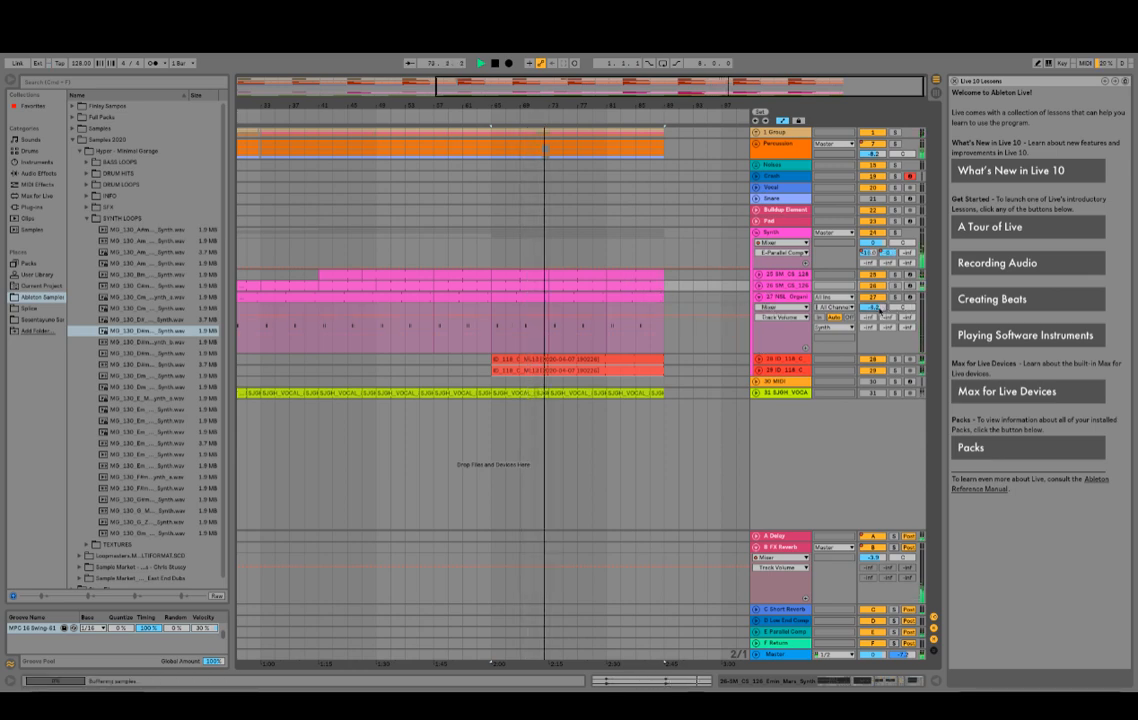
Step: Collapse the SYNTH LOOPS folder, and set track 26's Simple Delay to 4 sixteenths on both channels, 50% feedback and 27% dry/wet
{"action": "double_click", "coordinate": [578, 357]}
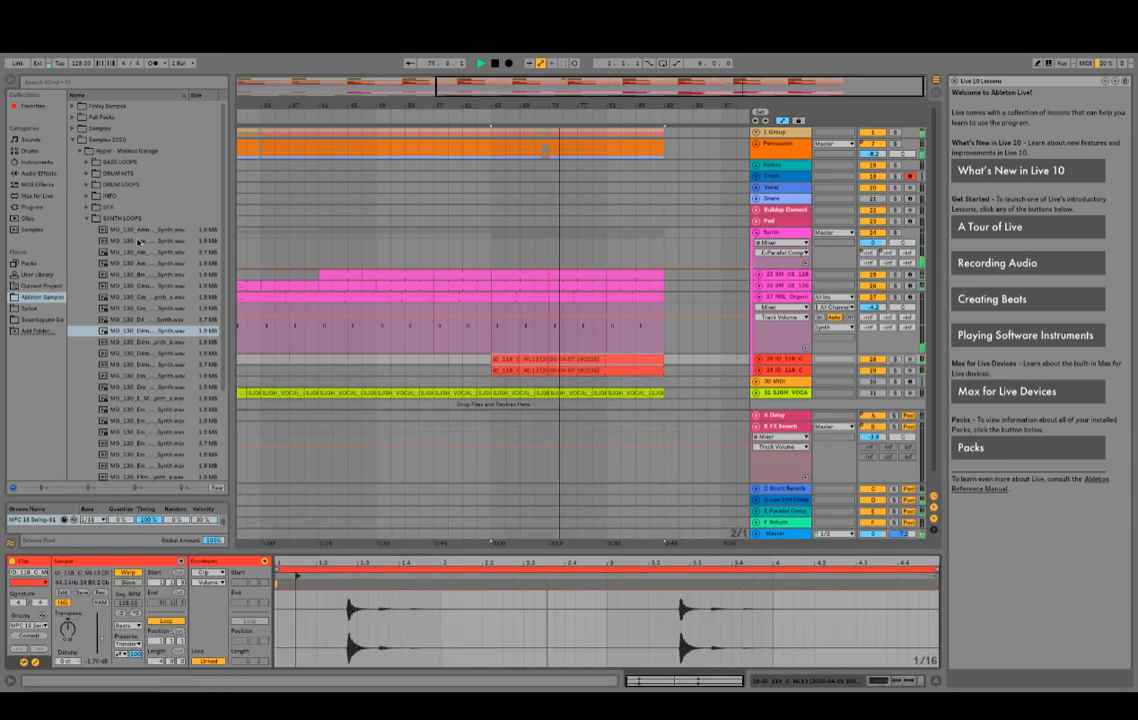
{"action": "left_click", "coordinate": [86, 218]}
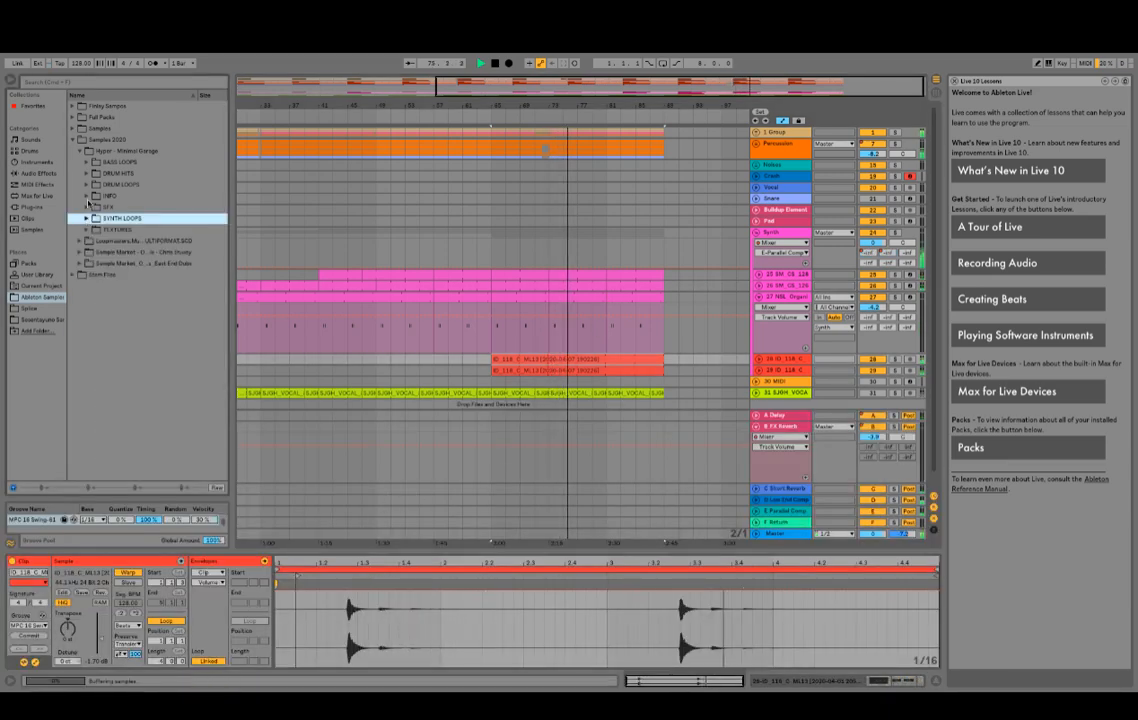
{"action": "left_click", "coordinate": [800, 287]}
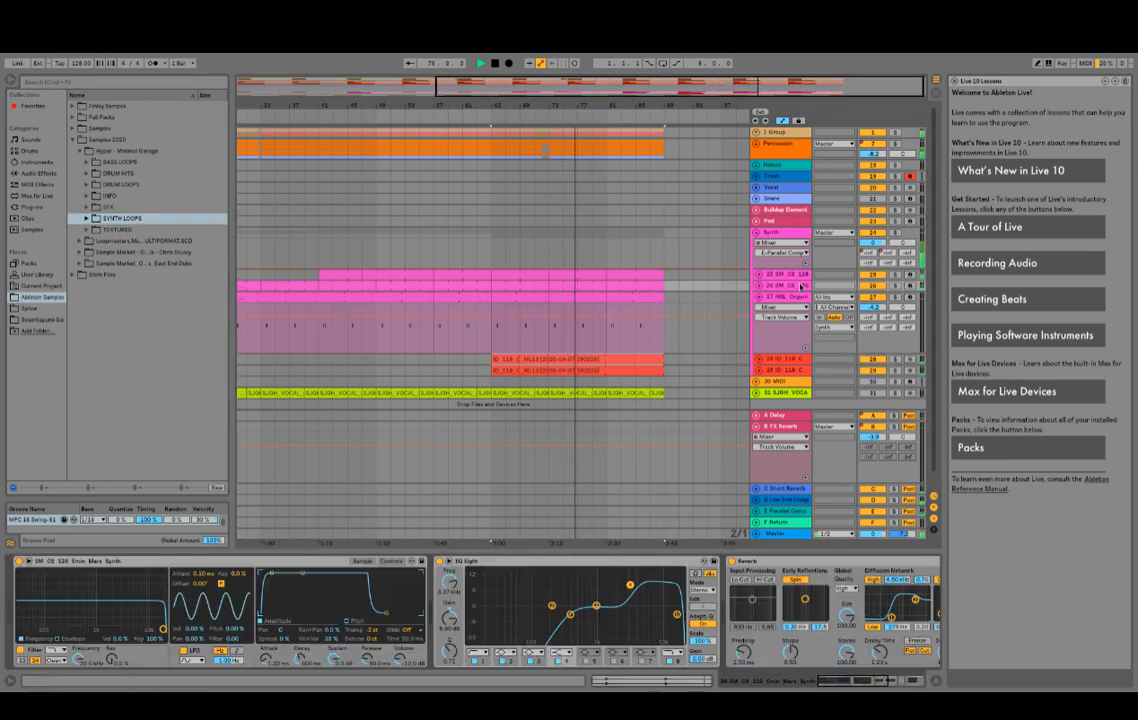
{"action": "left_click", "coordinate": [910, 681]}
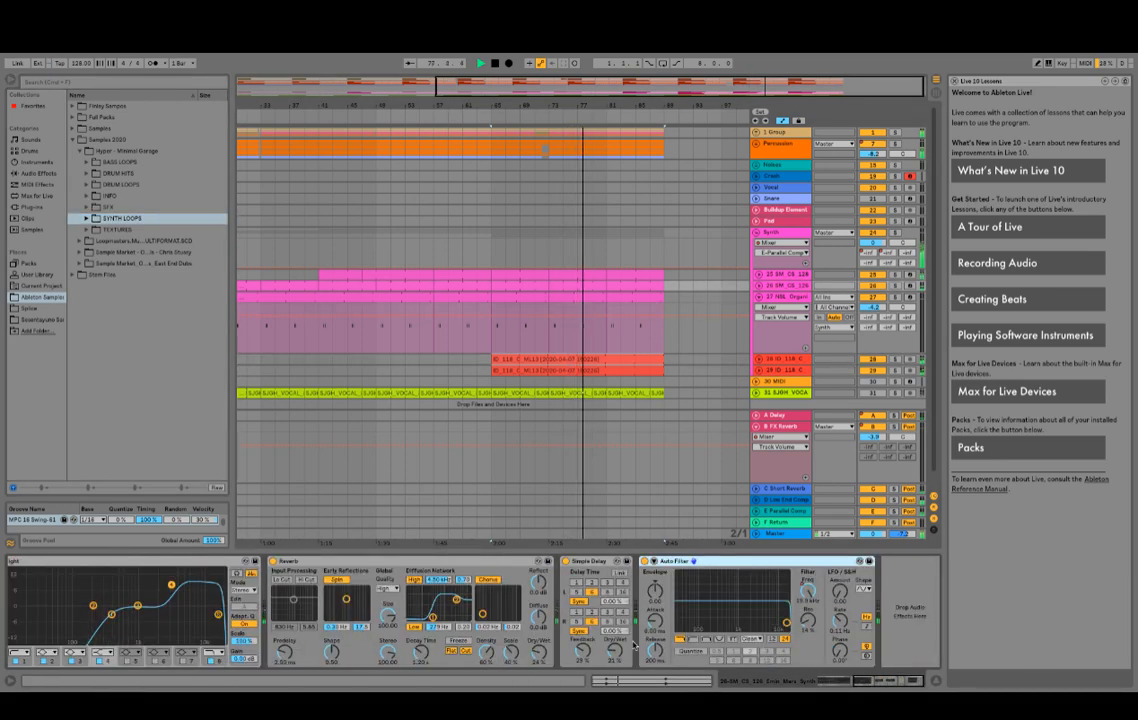
{"action": "left_click", "coordinate": [609, 582]}
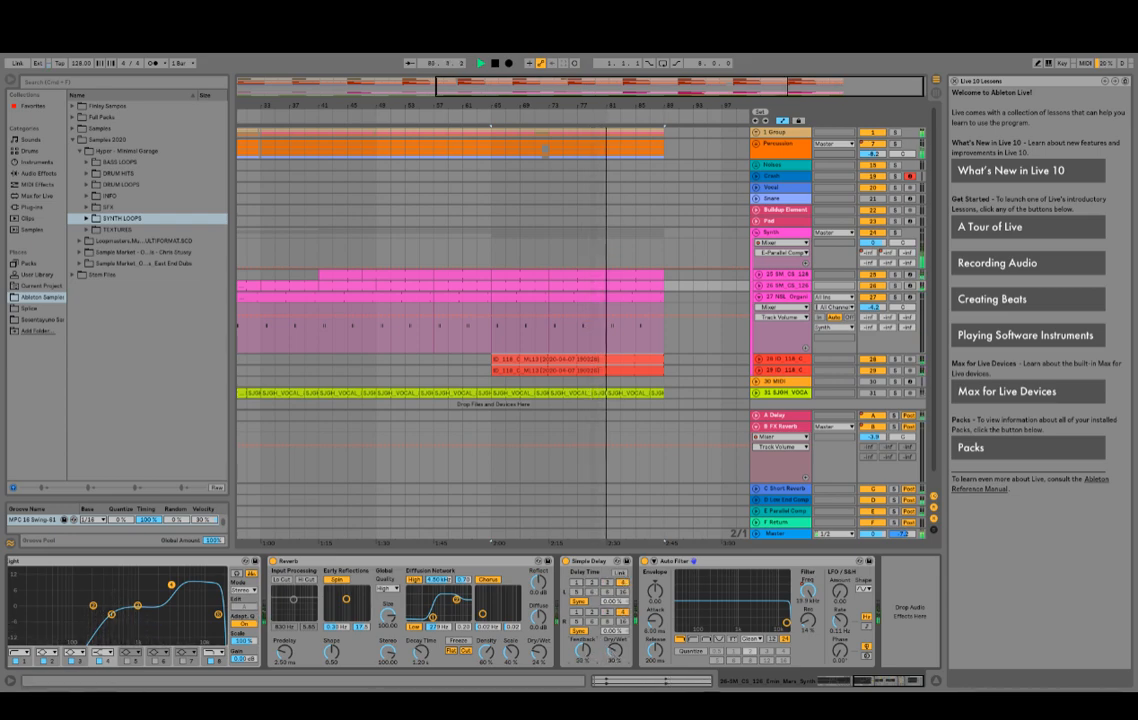
{"action": "left_click_drag", "start_coordinate": [614, 650], "coordinate": [614, 654]}
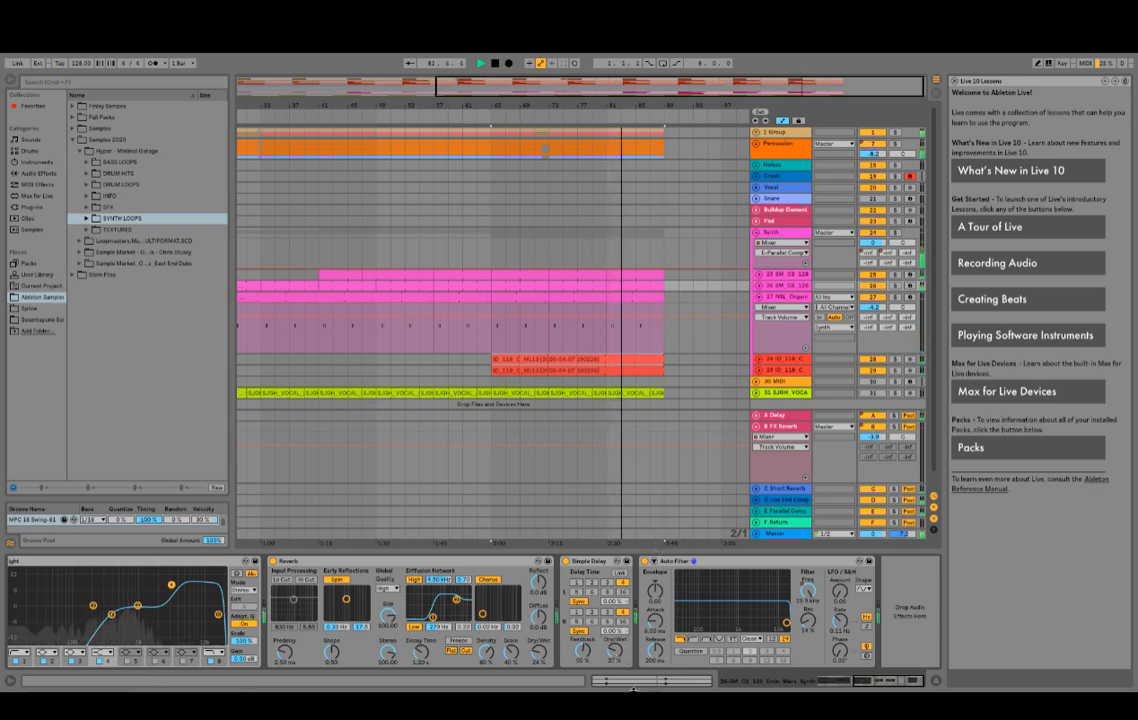
Step: Replay an earlier section, set track 26's Simple Delay to 6 sixteenths and 31% dry/wet, and raise its Reverb decay time
{"action": "left_click_drag", "start_coordinate": [633, 554], "coordinate": [633, 690]}
{"action": "double_click", "coordinate": [458, 106]}
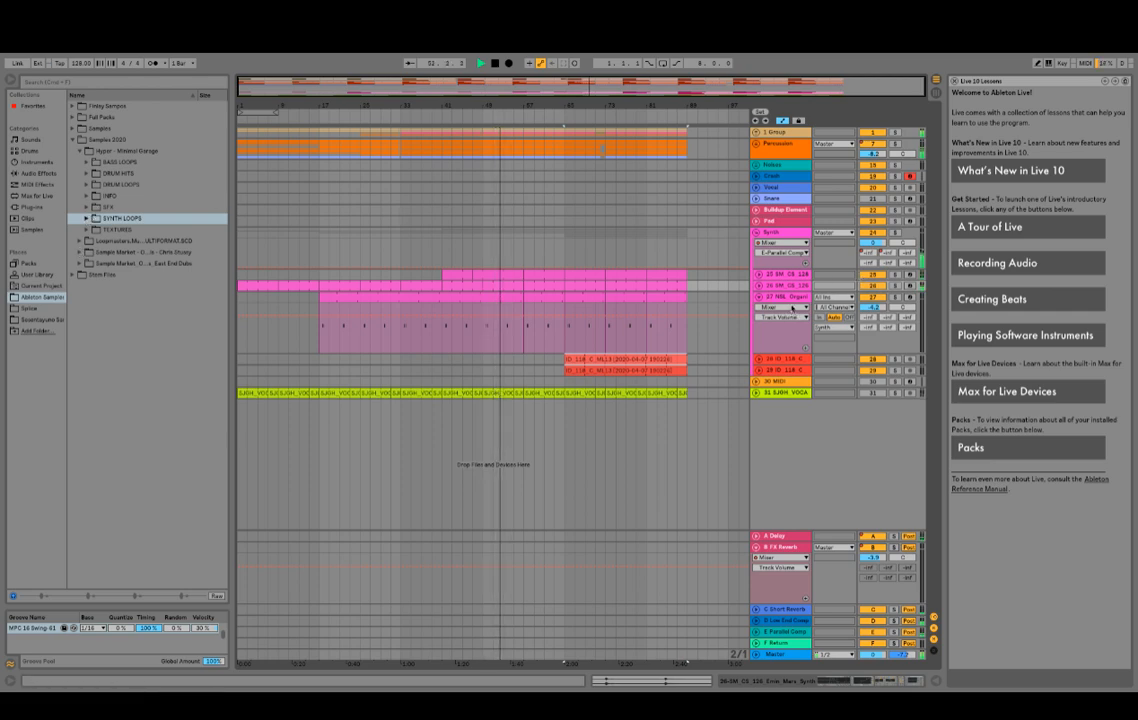
{"action": "left_click", "coordinate": [790, 298]}
{"action": "double_click", "coordinate": [790, 286]}
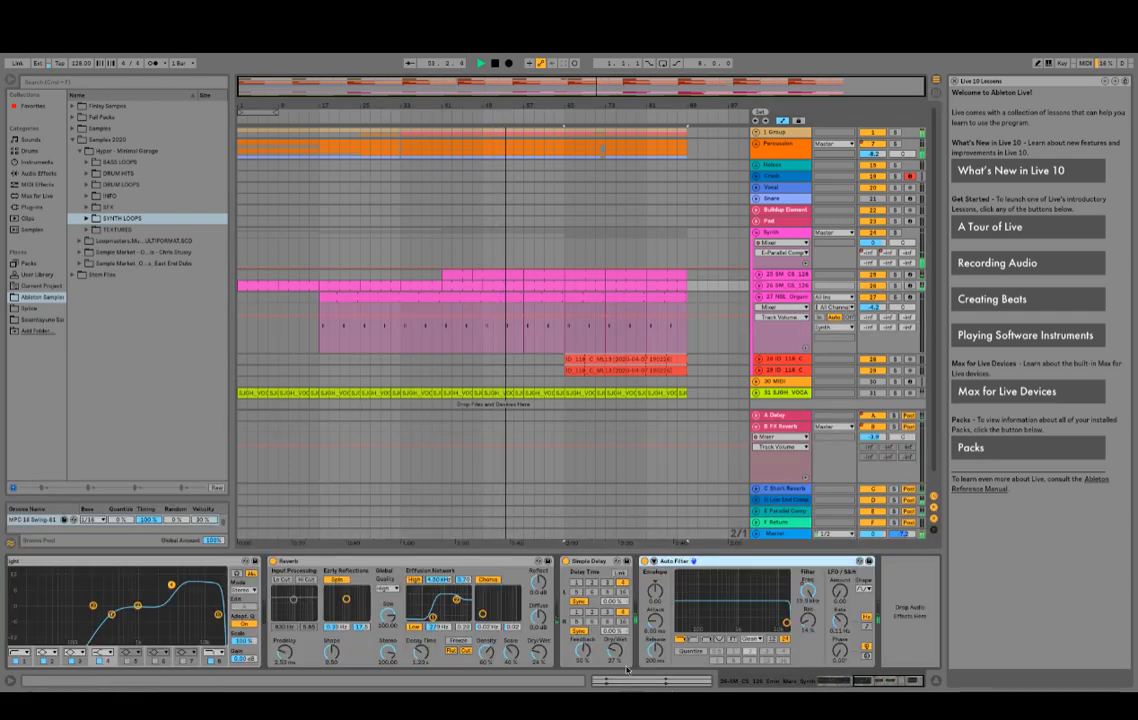
{"action": "left_click", "coordinate": [593, 622]}
{"action": "left_click", "coordinate": [592, 592]}
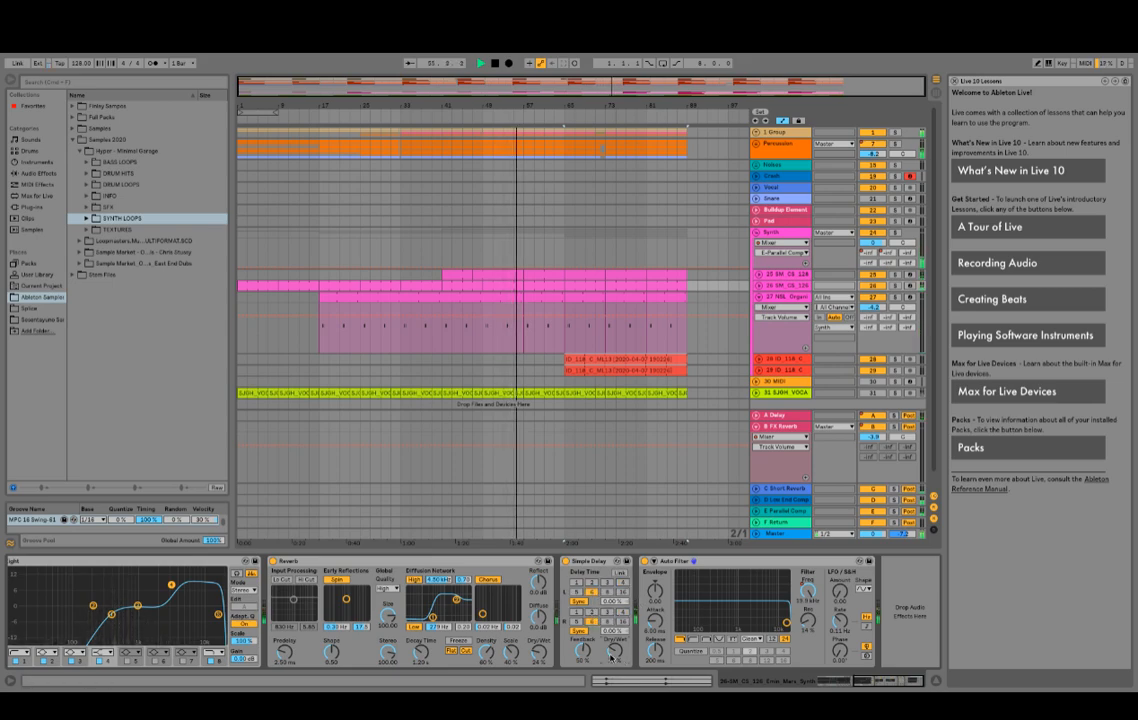
{"action": "left_click_drag", "start_coordinate": [617, 656], "coordinate": [618, 652]}
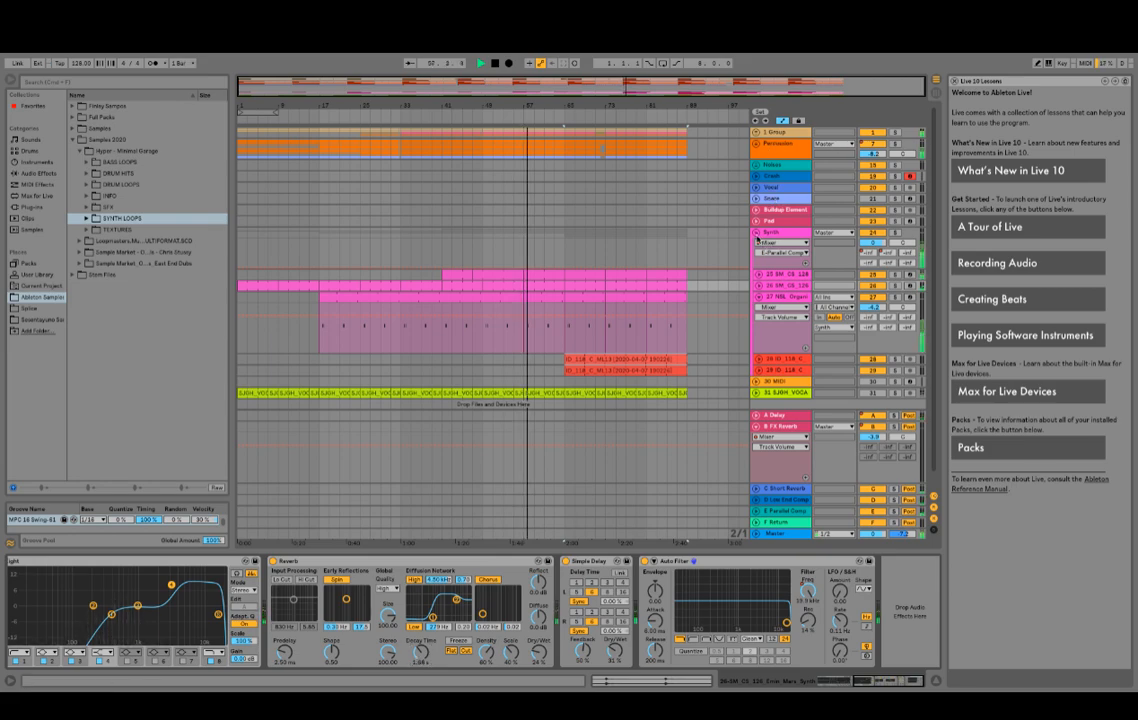
Step: Expand tracks 26 and 27 in the Synth group to examine their arrangement lanes during playback
{"action": "left_click", "coordinate": [757, 234]}
{"action": "left_click", "coordinate": [756, 234]}
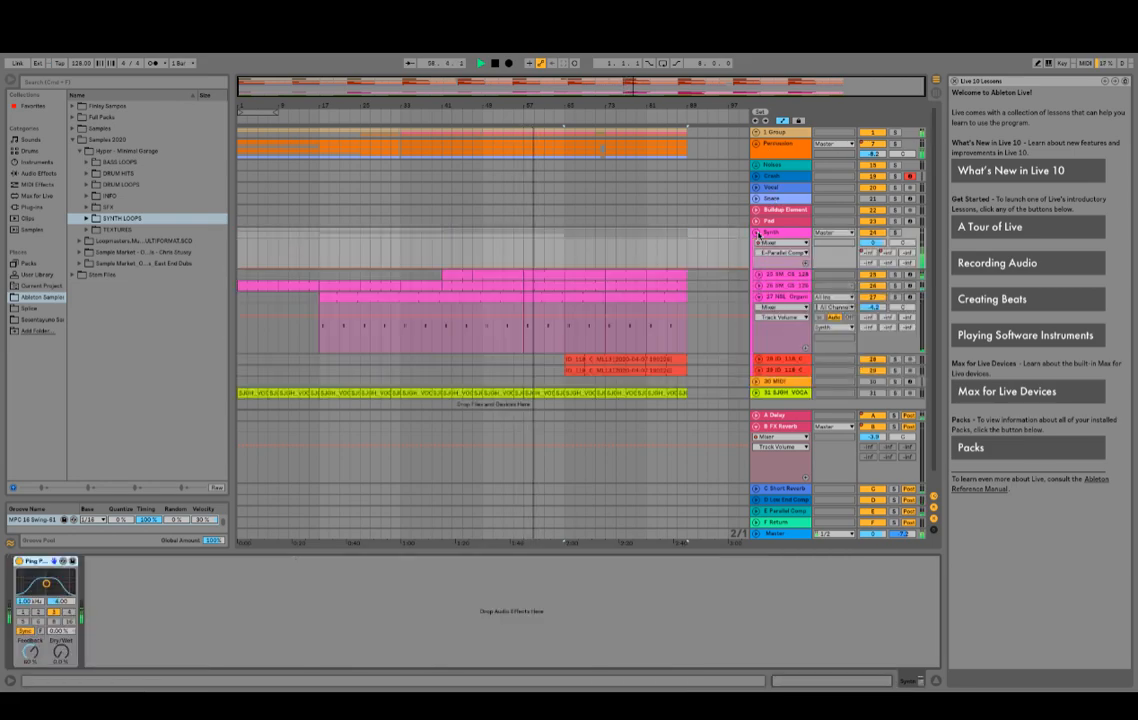
{"action": "scroll", "coordinate": [618, 344], "scroll_direction": "down", "scroll_amount": 1}
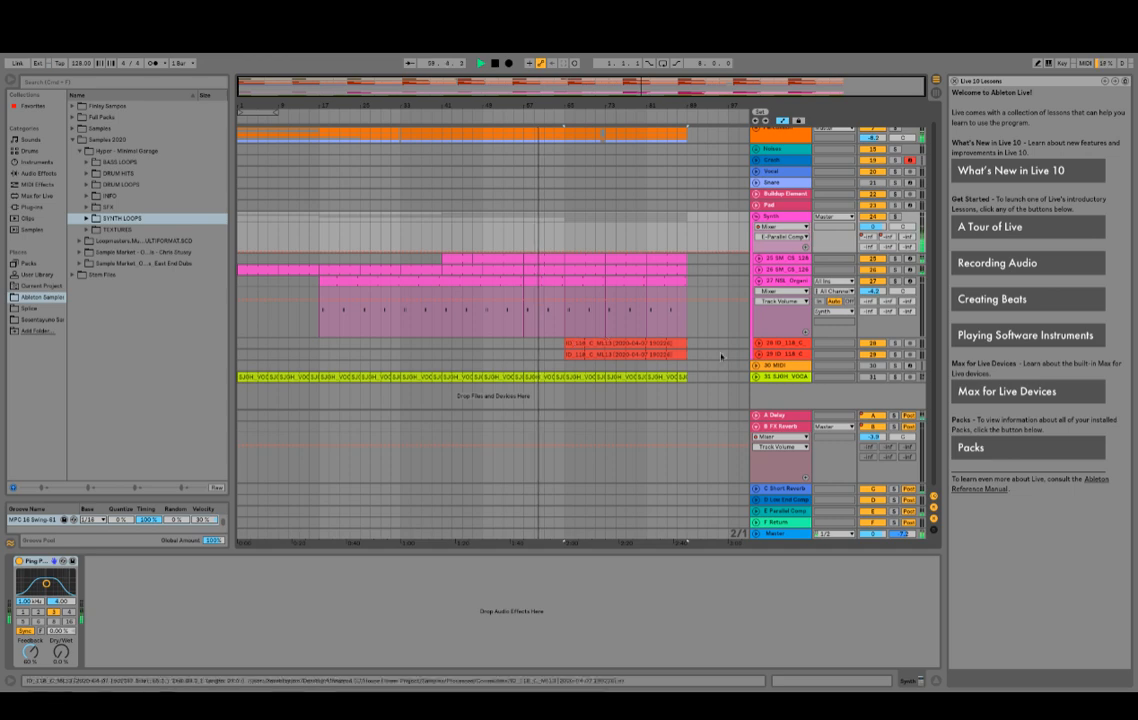
{"action": "left_click", "coordinate": [758, 282]}
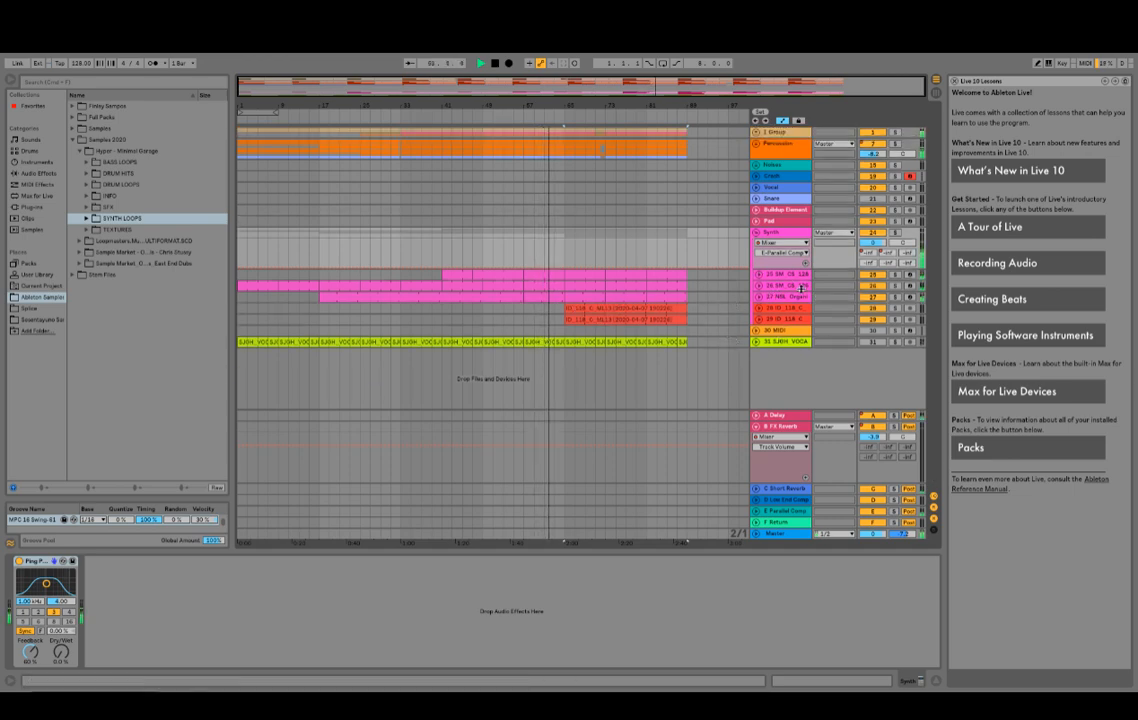
{"action": "left_click", "coordinate": [769, 290]}
{"action": "left_click", "coordinate": [758, 285]}
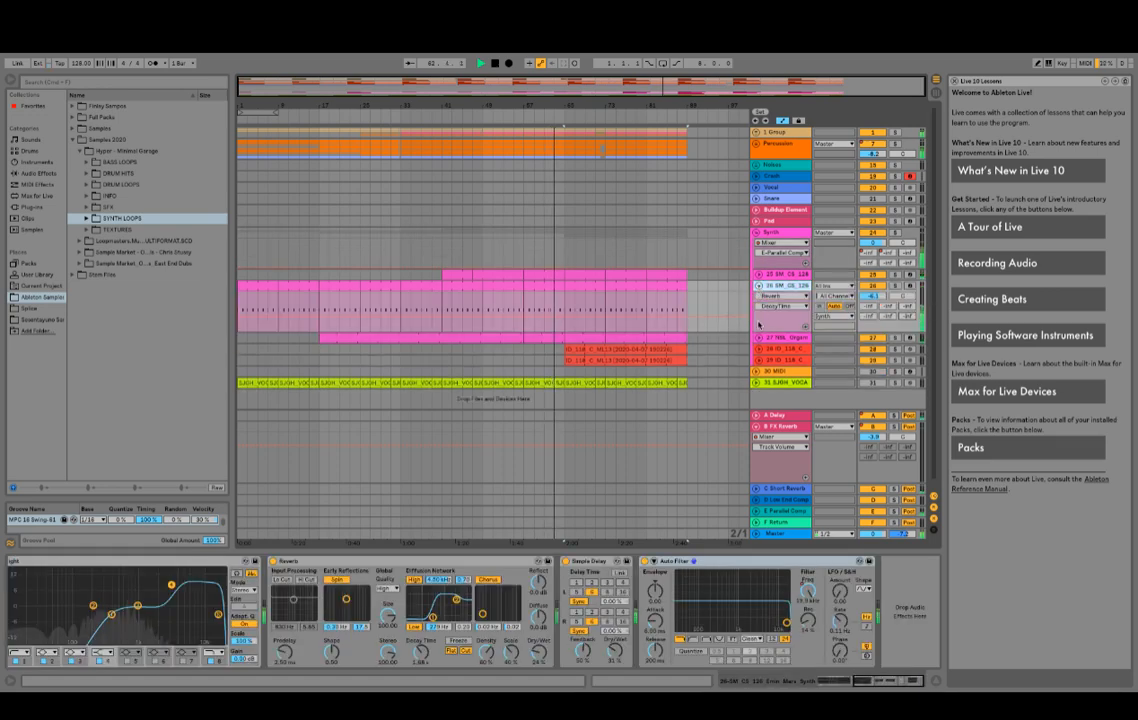
{"action": "left_click", "coordinate": [758, 337]}
{"action": "scroll", "coordinate": [691, 348], "scroll_direction": "down", "scroll_amount": 2}
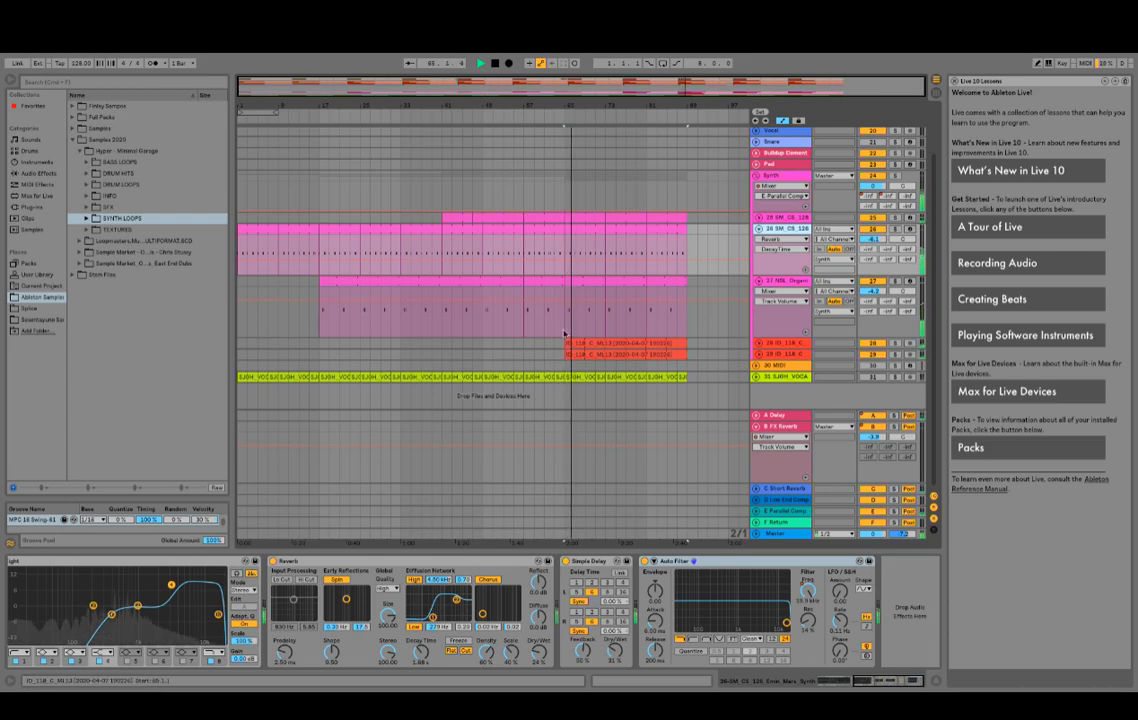
{"action": "scroll", "coordinate": [762, 347], "scroll_direction": "up", "scroll_amount": 3}
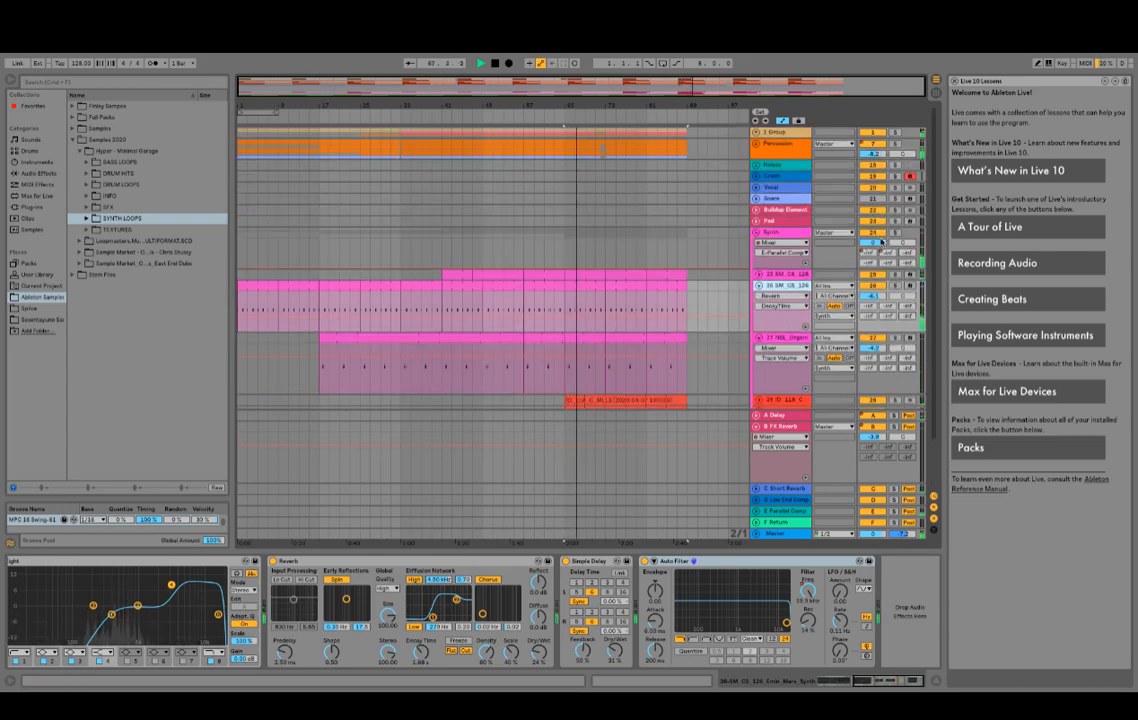
Step: Extend the Synth group's FX Reverb send ramp to start near bar 65, and show its Delay send automation
{"action": "left_click", "coordinate": [886, 255]}
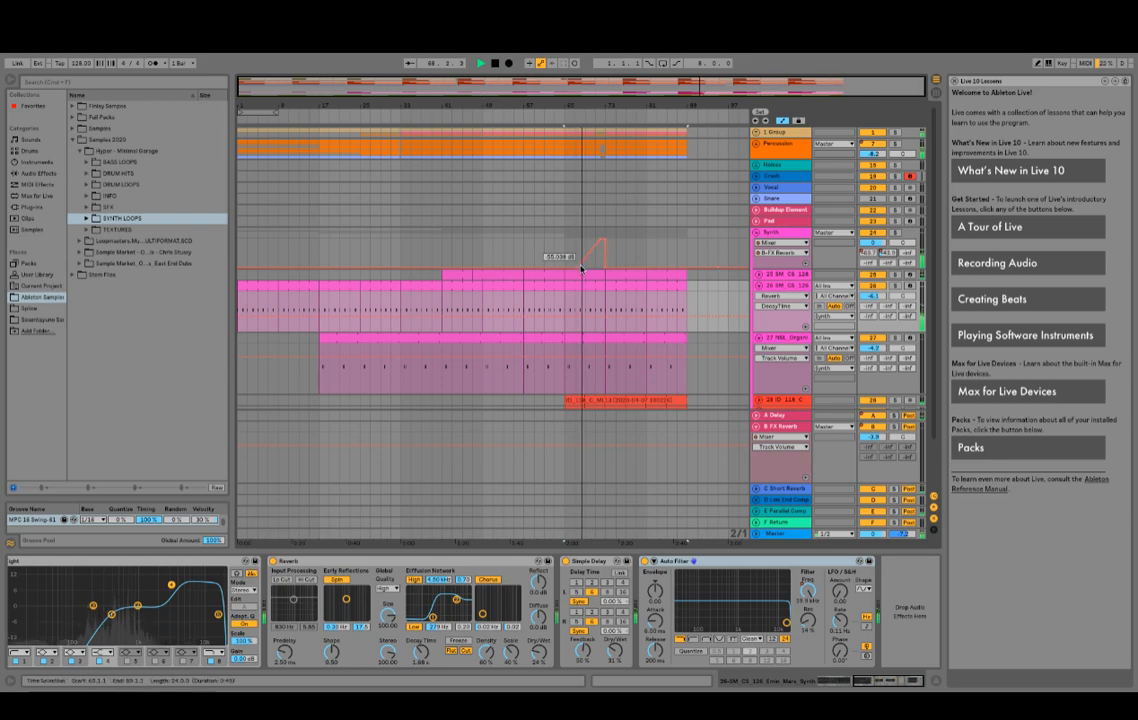
{"action": "left_click", "coordinate": [568, 267]}
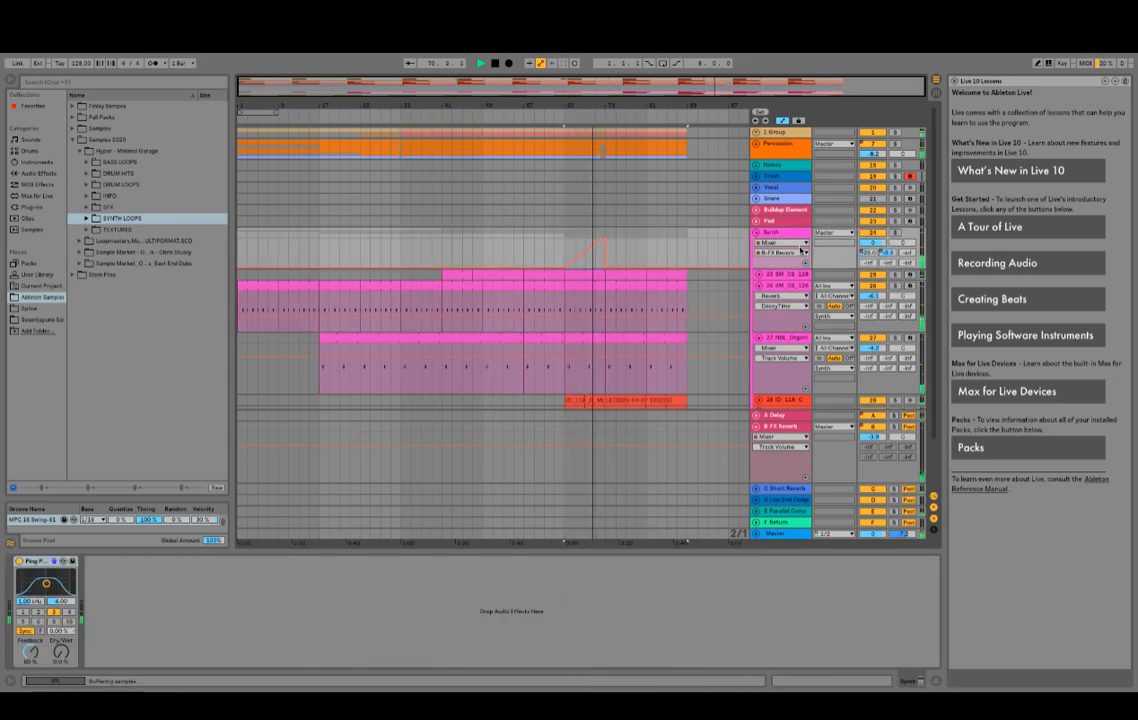
{"action": "left_click", "coordinate": [868, 254]}
{"action": "left_click", "coordinate": [610, 252]}
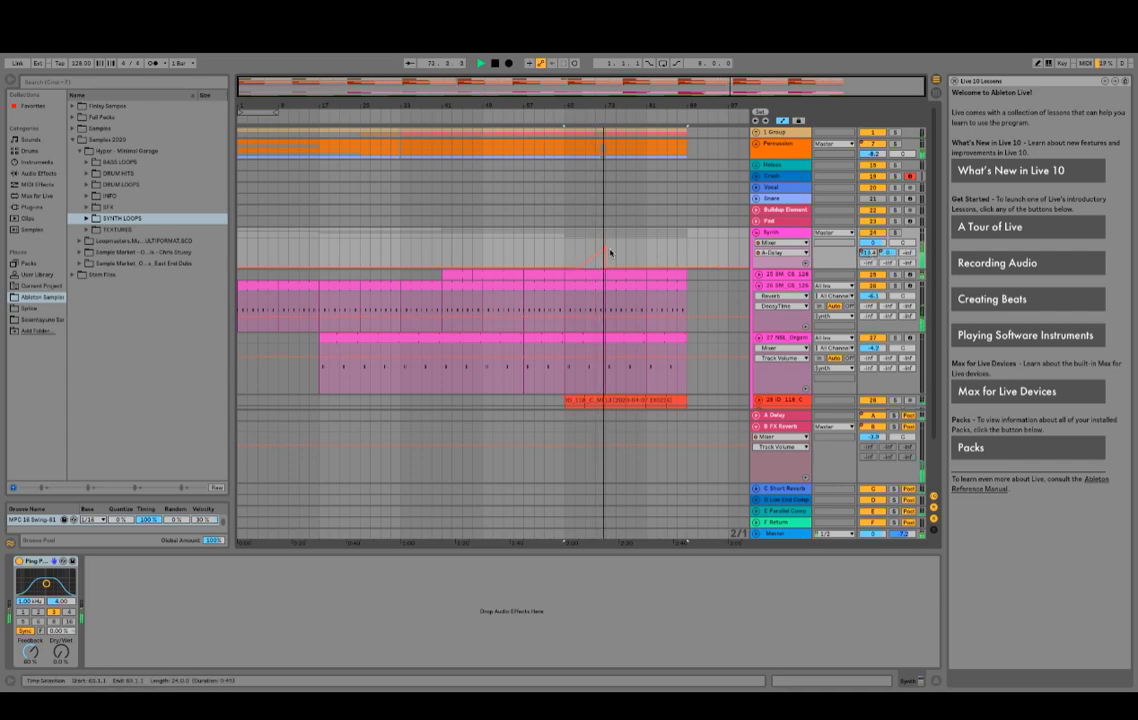
{"action": "mouse_move", "coordinate": [607, 250]}
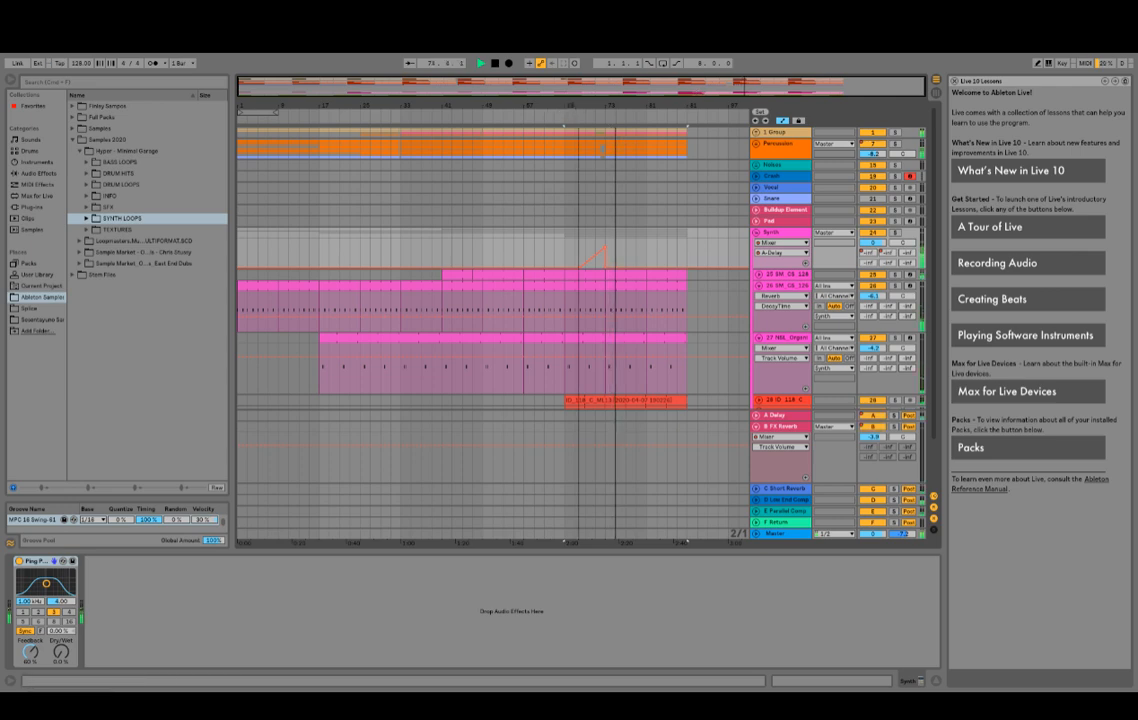
Step: Collapse track 26's lane, fold and unfold the Synth group, and stop playback
{"action": "left_click", "coordinate": [758, 286]}
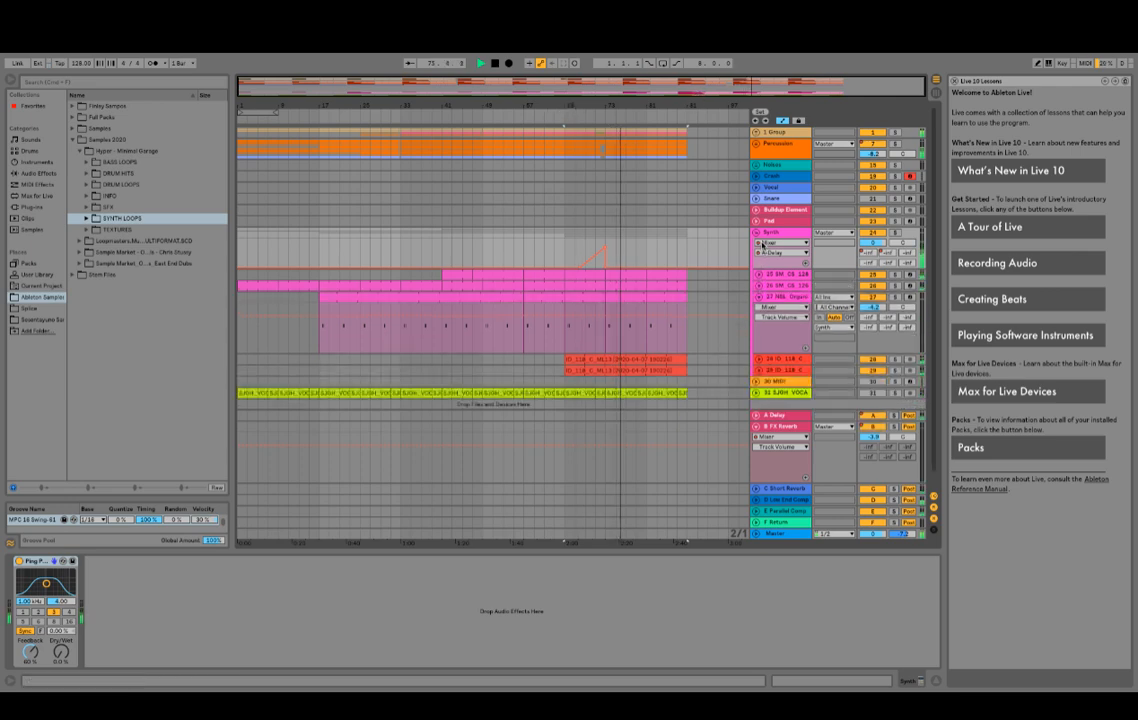
{"action": "left_click", "coordinate": [757, 234]}
{"action": "left_click", "coordinate": [757, 234]}
{"action": "scroll", "coordinate": [729, 325], "scroll_direction": "down", "scroll_amount": 2}
{"action": "key", "text": "space"}
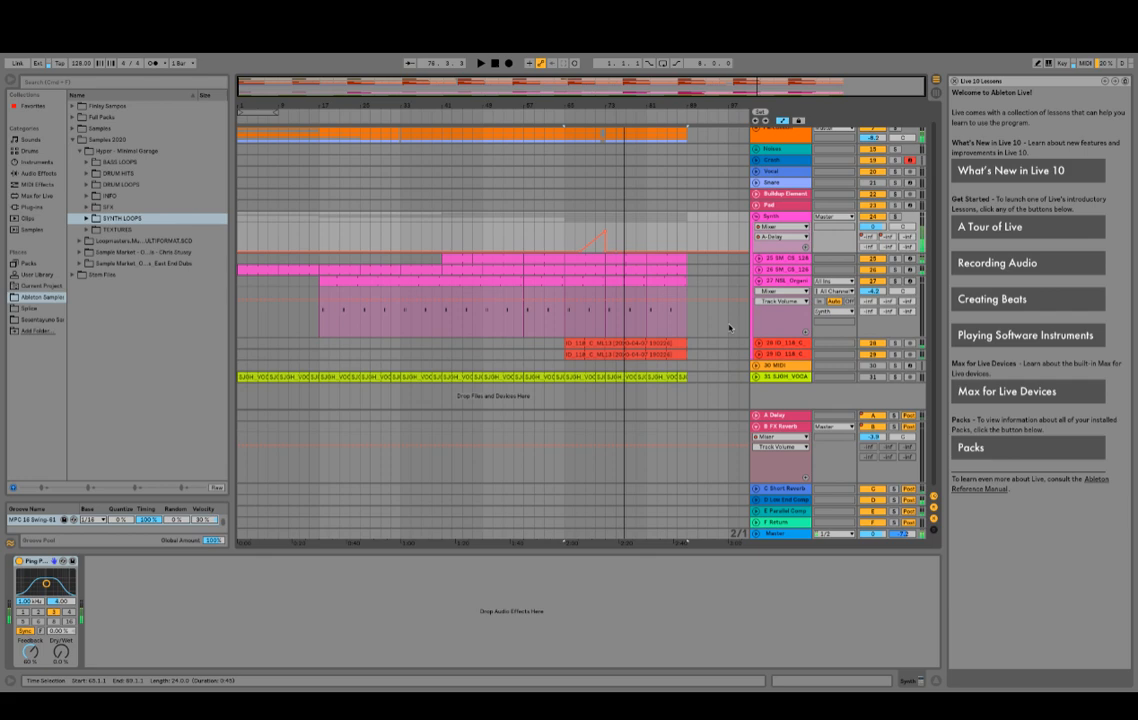
Step: Open track 28's clip, expand track 29 to examine its effects, and replay from bar 65
{"action": "double_click", "coordinate": [655, 343]}
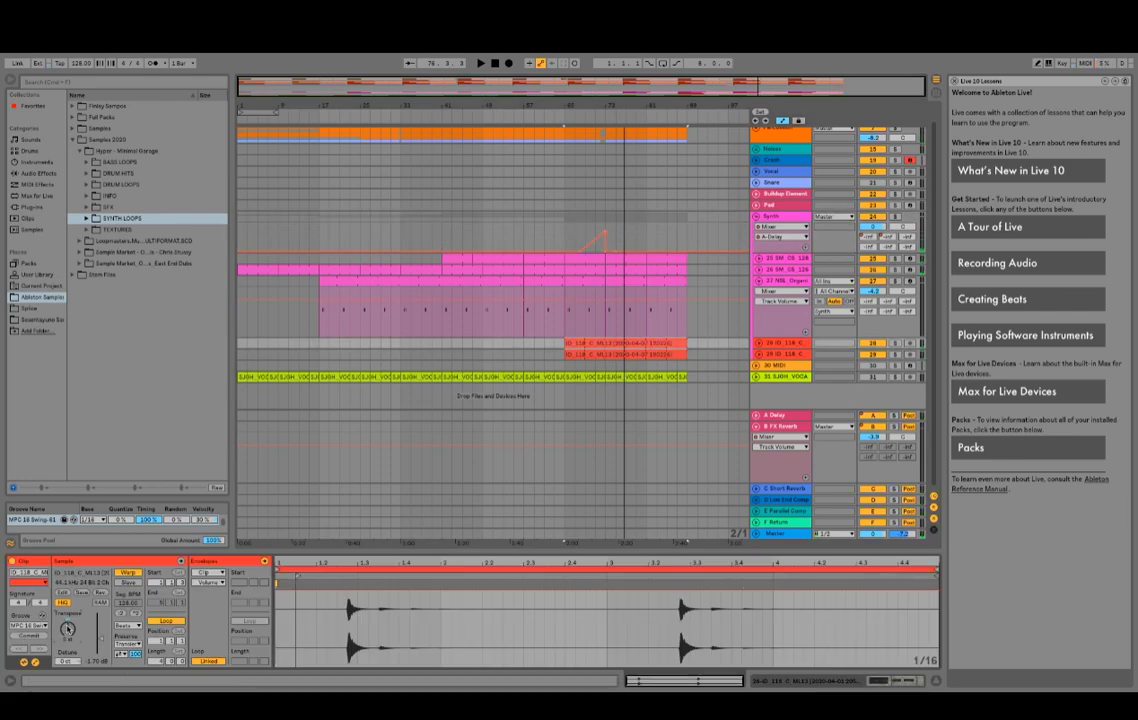
{"action": "key", "text": "space"}
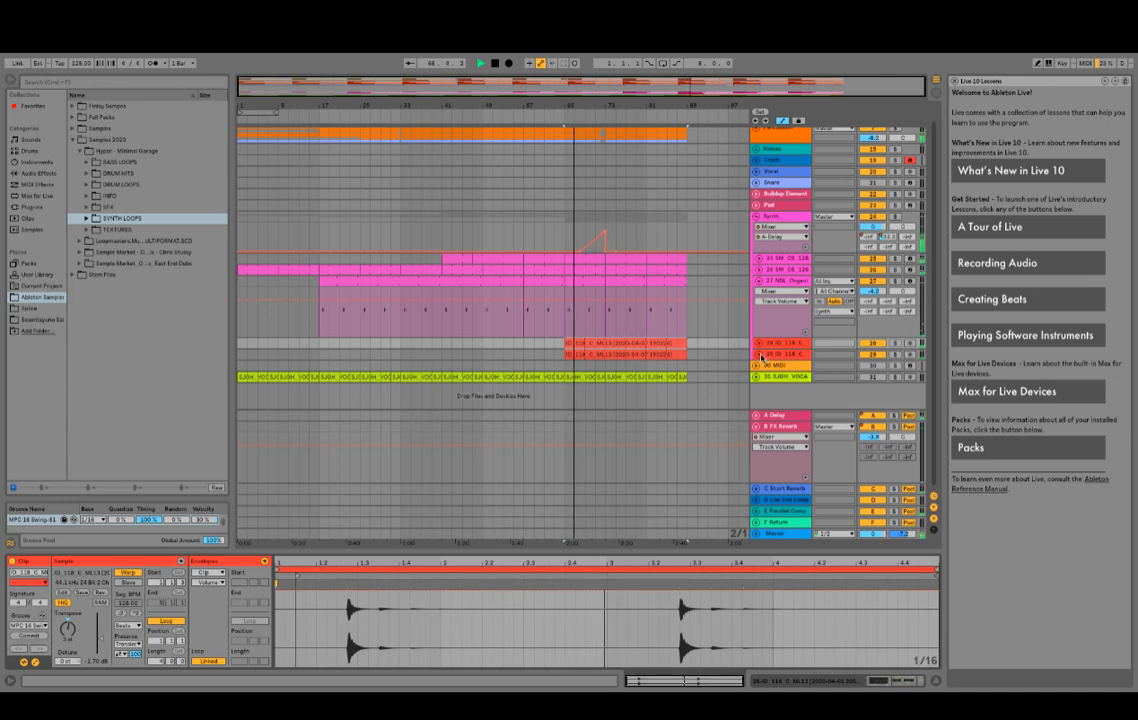
{"action": "left_click", "coordinate": [750, 356]}
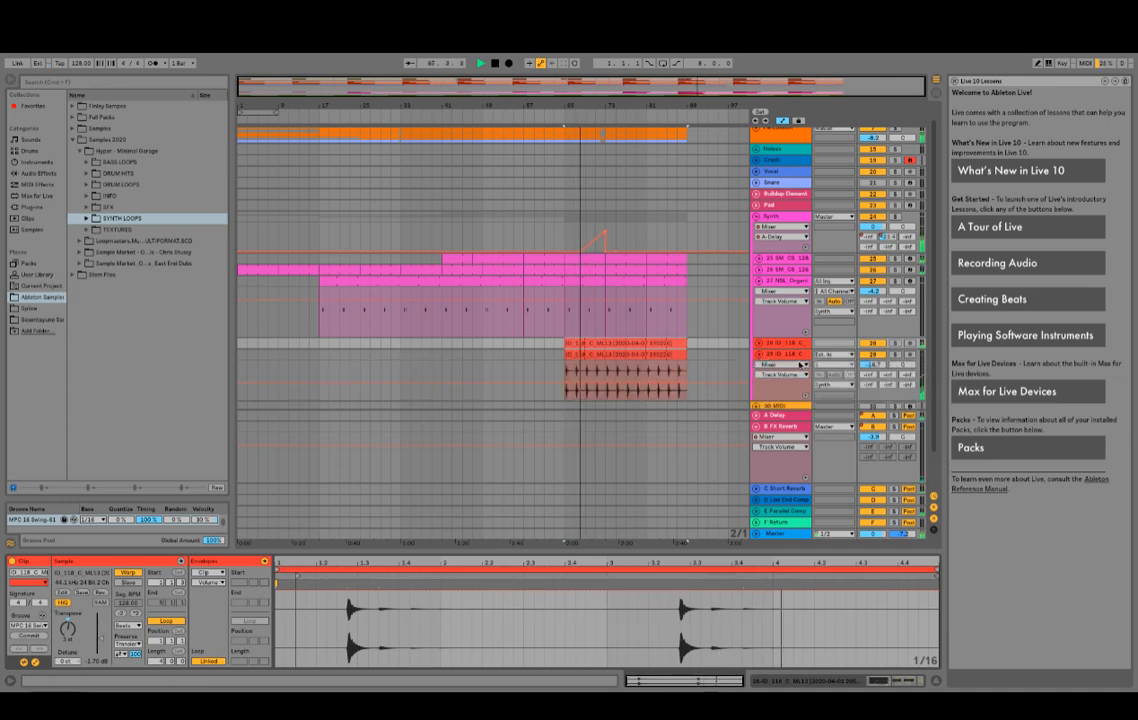
{"action": "left_click", "coordinate": [786, 356]}
{"action": "double_click", "coordinate": [785, 357]}
{"action": "key", "text": "space"}
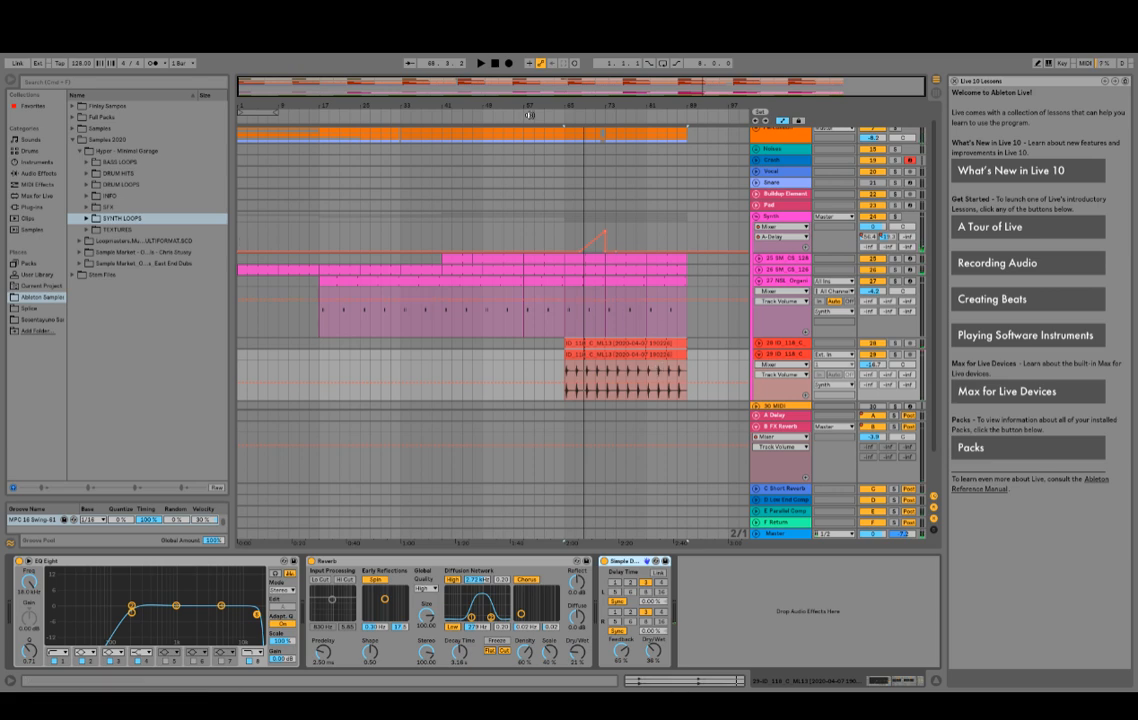
{"action": "left_click", "coordinate": [561, 120]}
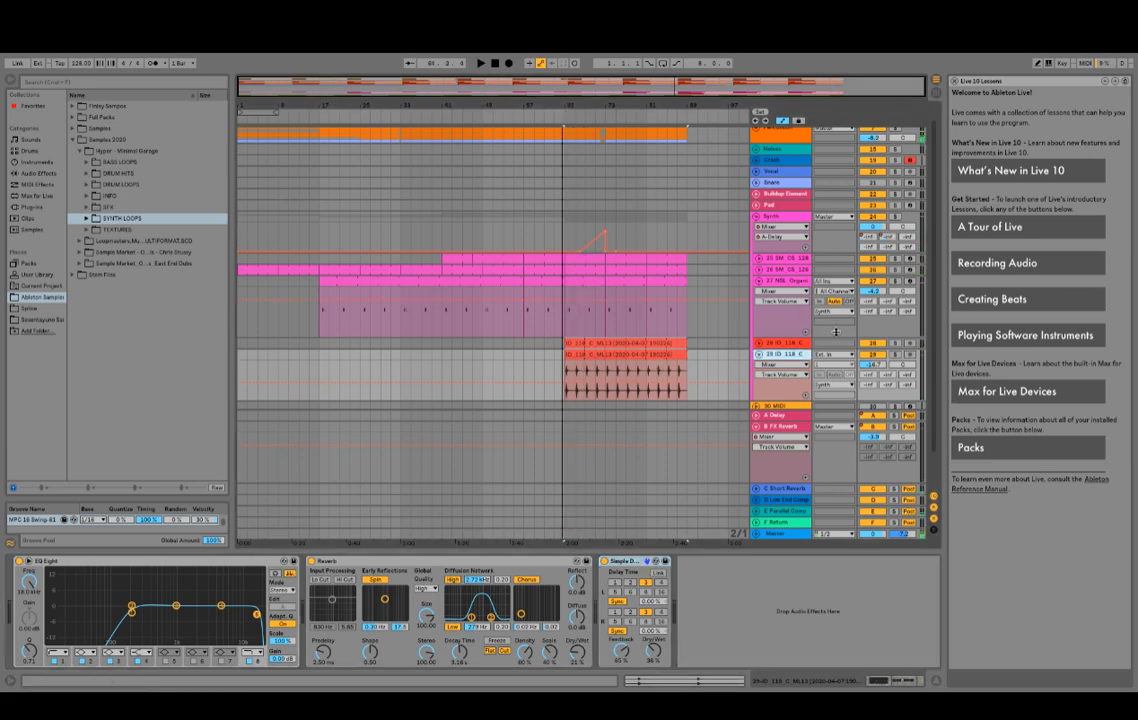
{"action": "key", "text": "space"}
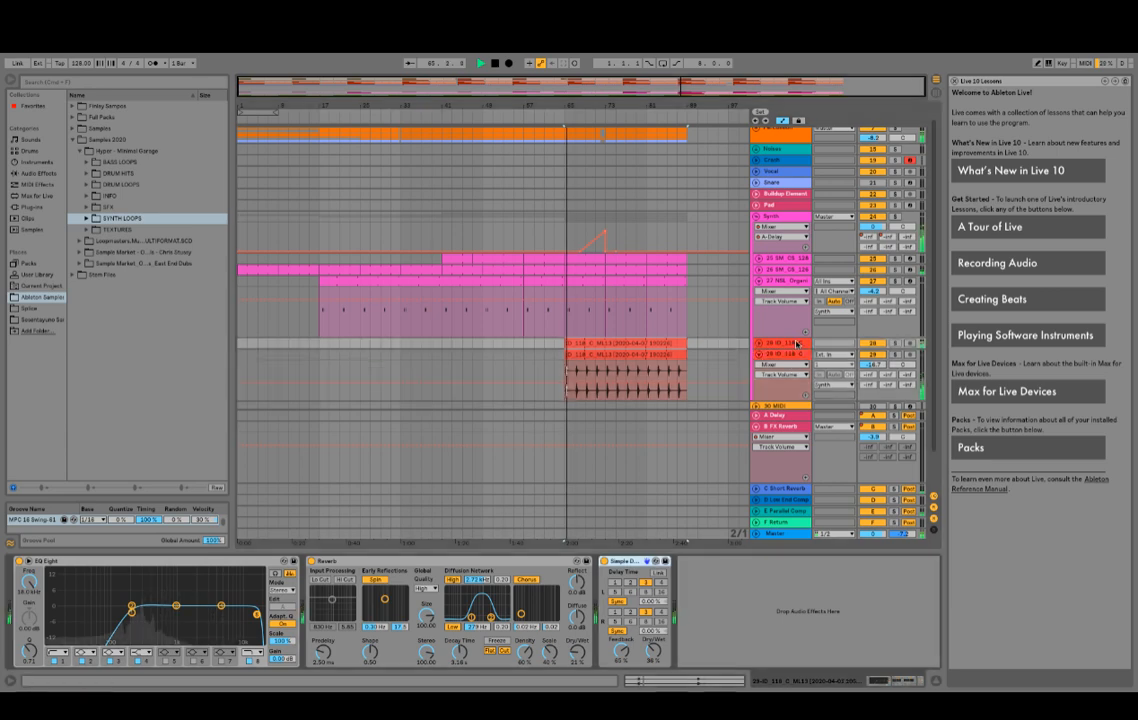
Step: Expand the SYNTH LOOPS folder and preview its synth loops during playback
{"action": "left_click", "coordinate": [86, 218]}
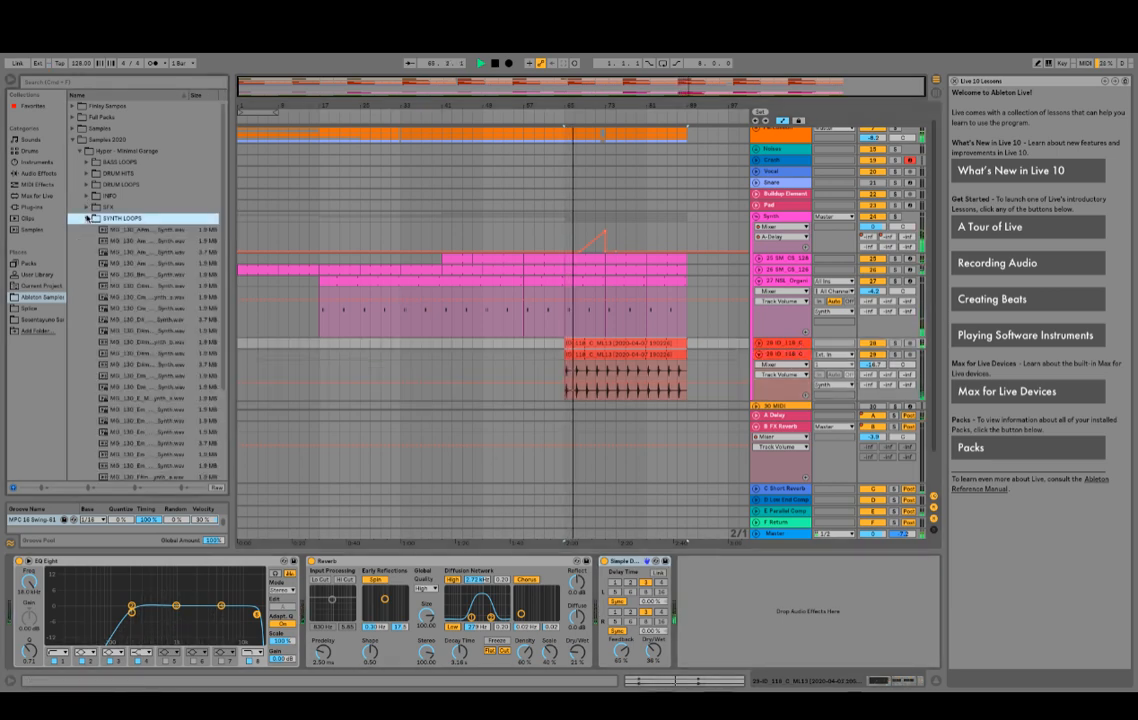
{"action": "left_click", "coordinate": [149, 320]}
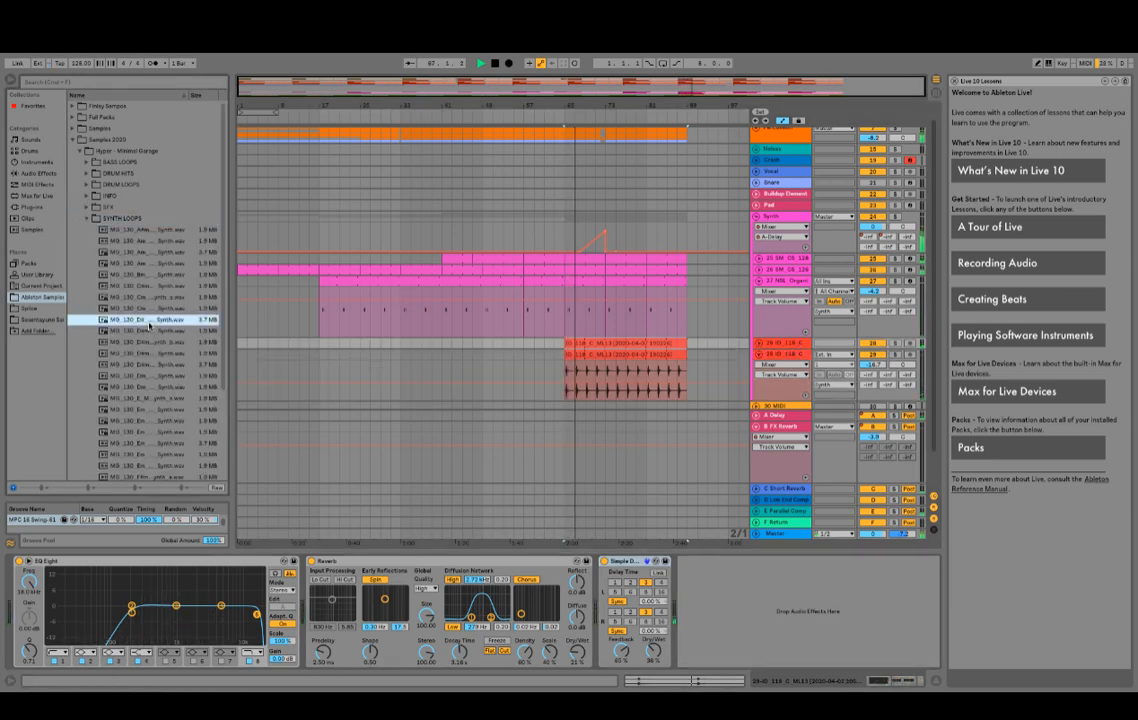
{"action": "scroll", "coordinate": [149, 330], "scroll_direction": "down", "scroll_amount": 2}
{"action": "left_click", "coordinate": [149, 386]}
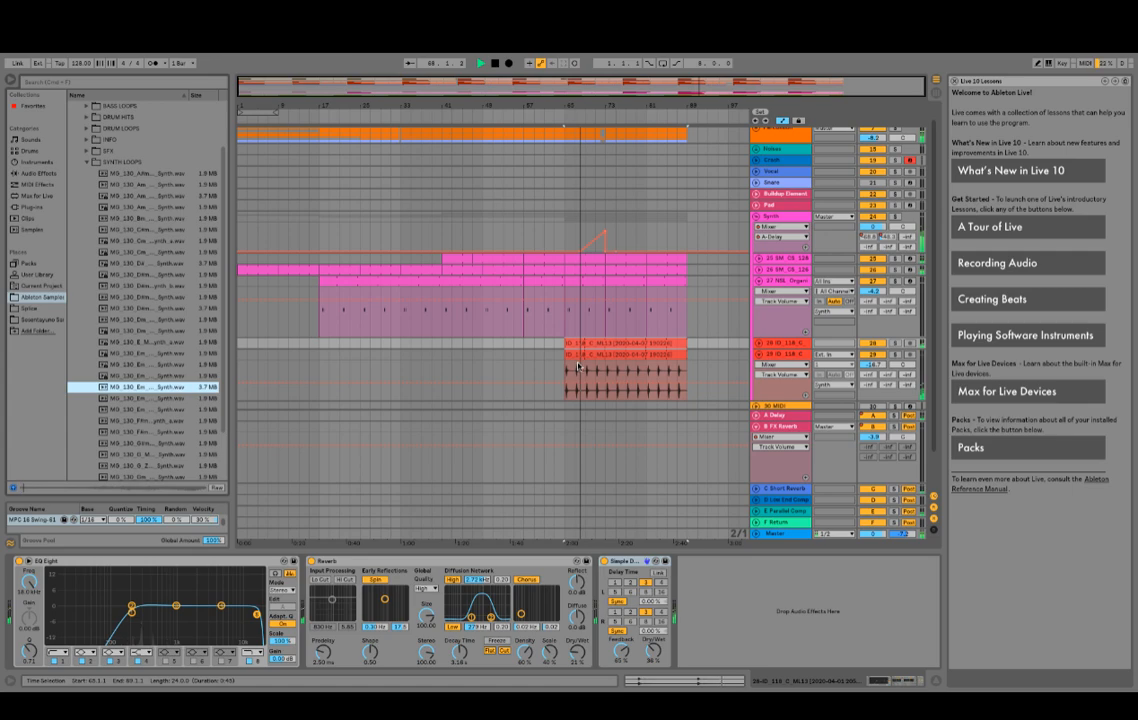
Step: Collapse tracks 27 and 29 and the Synth group, and duplicate bars 73 to 89 across all tracks
{"action": "left_click", "coordinate": [724, 373]}
{"action": "left_click", "coordinate": [759, 354]}
{"action": "left_click", "coordinate": [759, 282]}
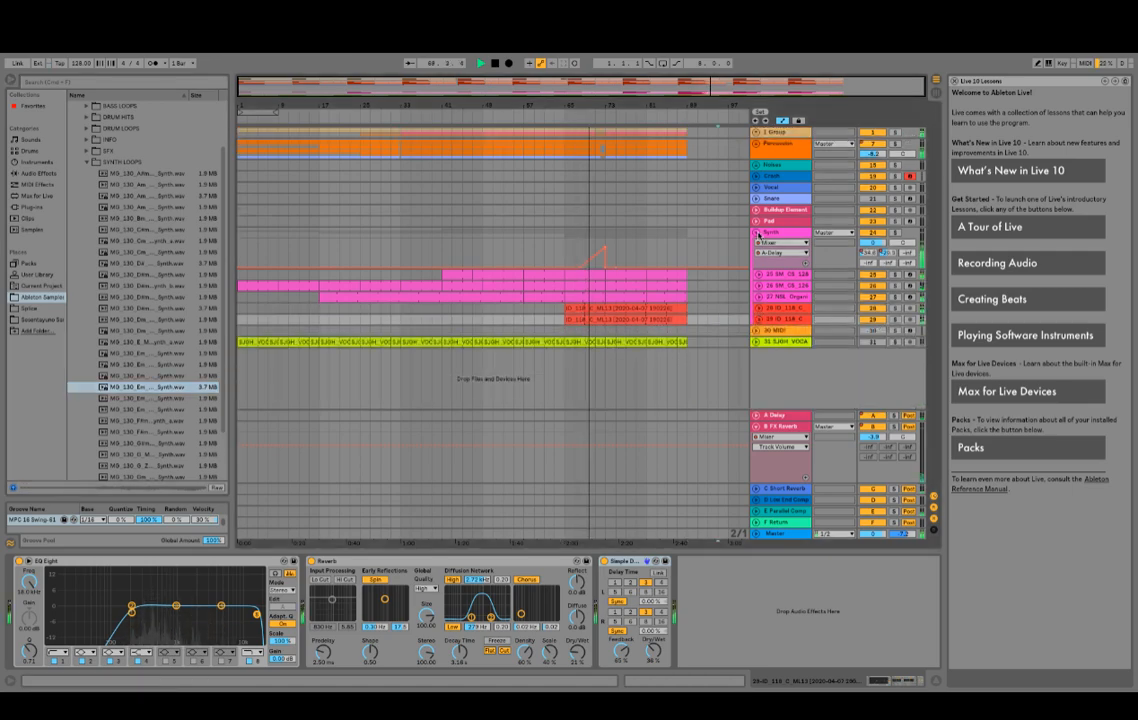
{"action": "left_click", "coordinate": [756, 233]}
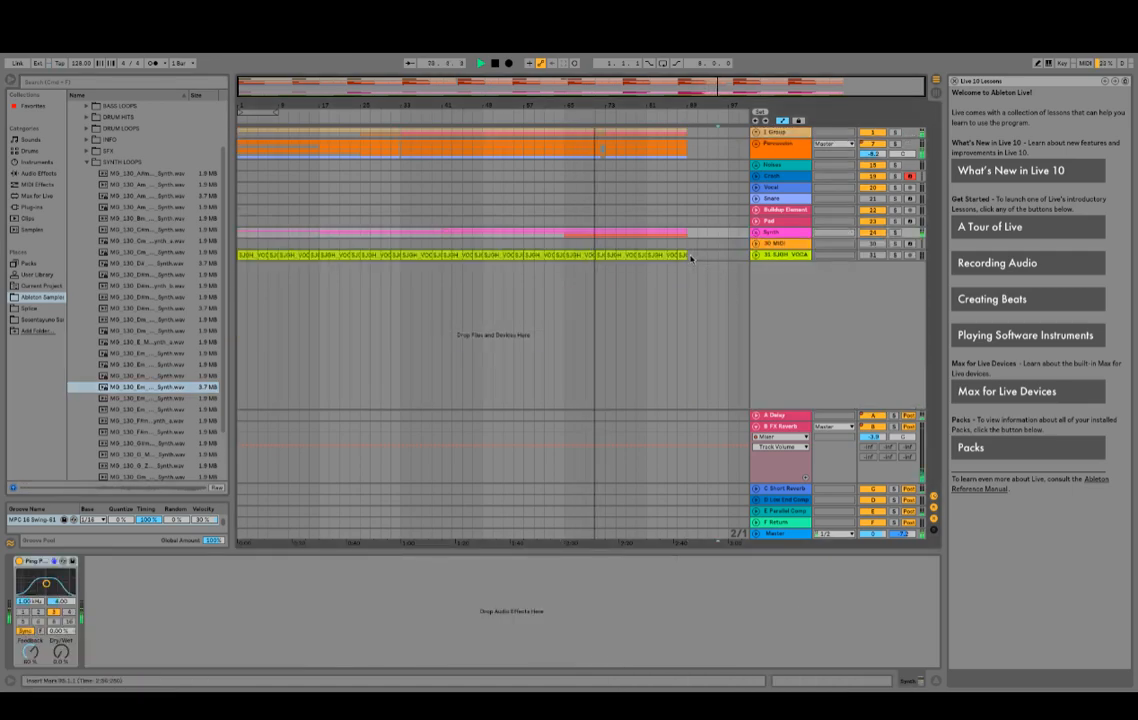
{"action": "left_click_drag", "start_coordinate": [690, 257], "coordinate": [606, 134]}
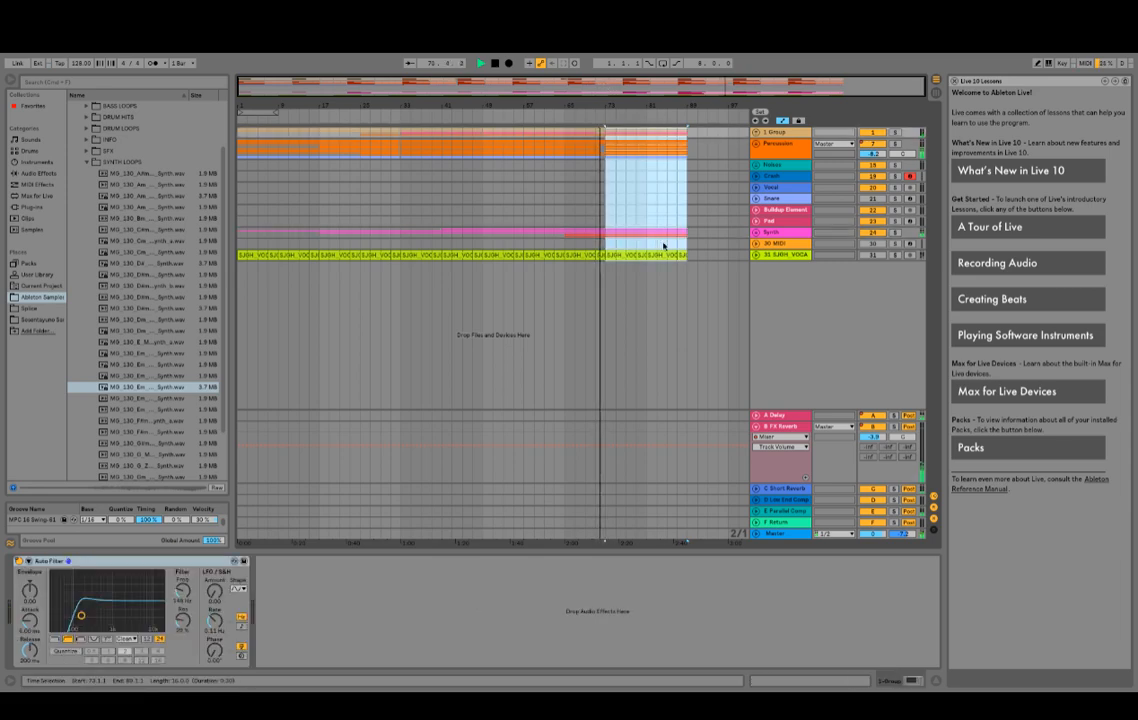
{"action": "key", "text": "super+d"}
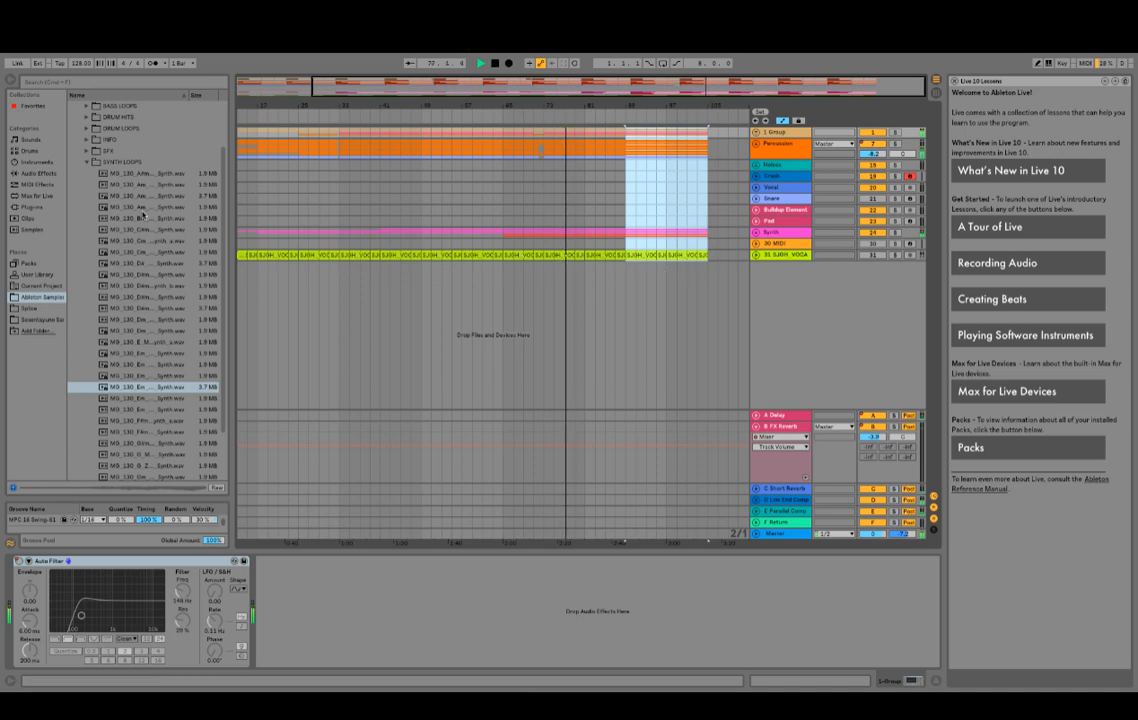
Step: Expand 1-Group, copy its bars 47 to 49 including the Auto Filter automation, and paste them at bar 87
{"action": "left_click", "coordinate": [37, 173]}
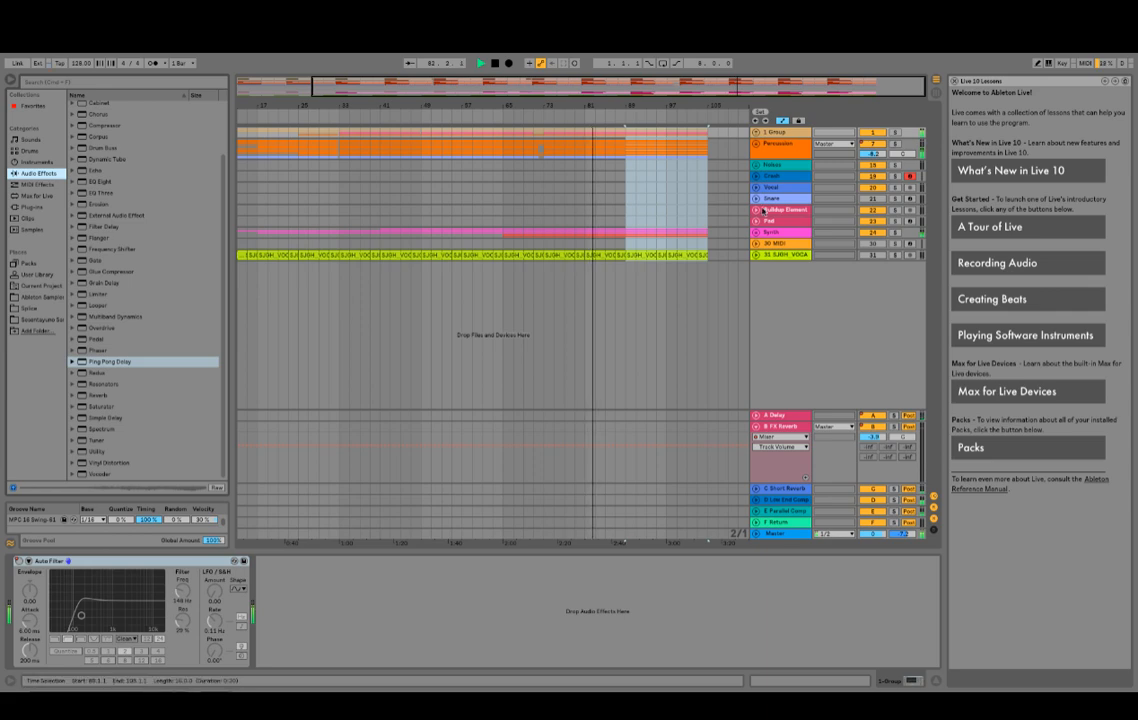
{"action": "left_click", "coordinate": [825, 178]}
{"action": "left_click", "coordinate": [756, 132]}
{"action": "scroll", "coordinate": [706, 164], "scroll_direction": "down", "scroll_amount": 1}
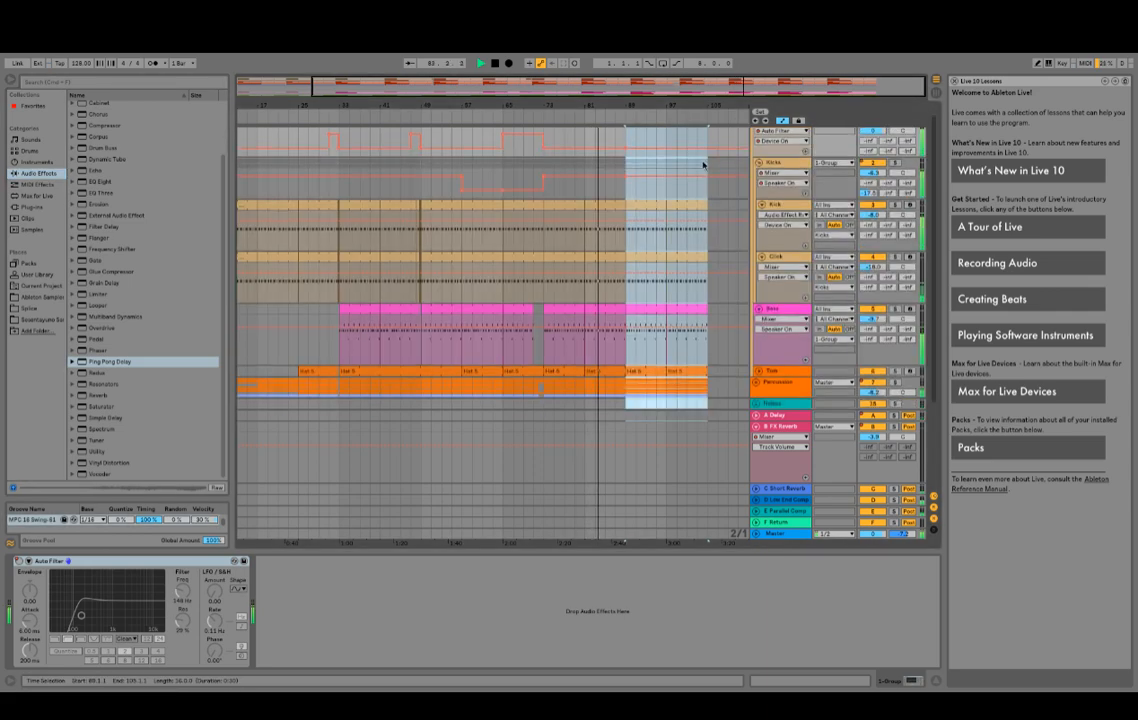
{"action": "scroll", "coordinate": [562, 176], "scroll_direction": "up", "scroll_amount": 1}
{"action": "left_click_drag", "start_coordinate": [537, 164], "coordinate": [553, 150]}
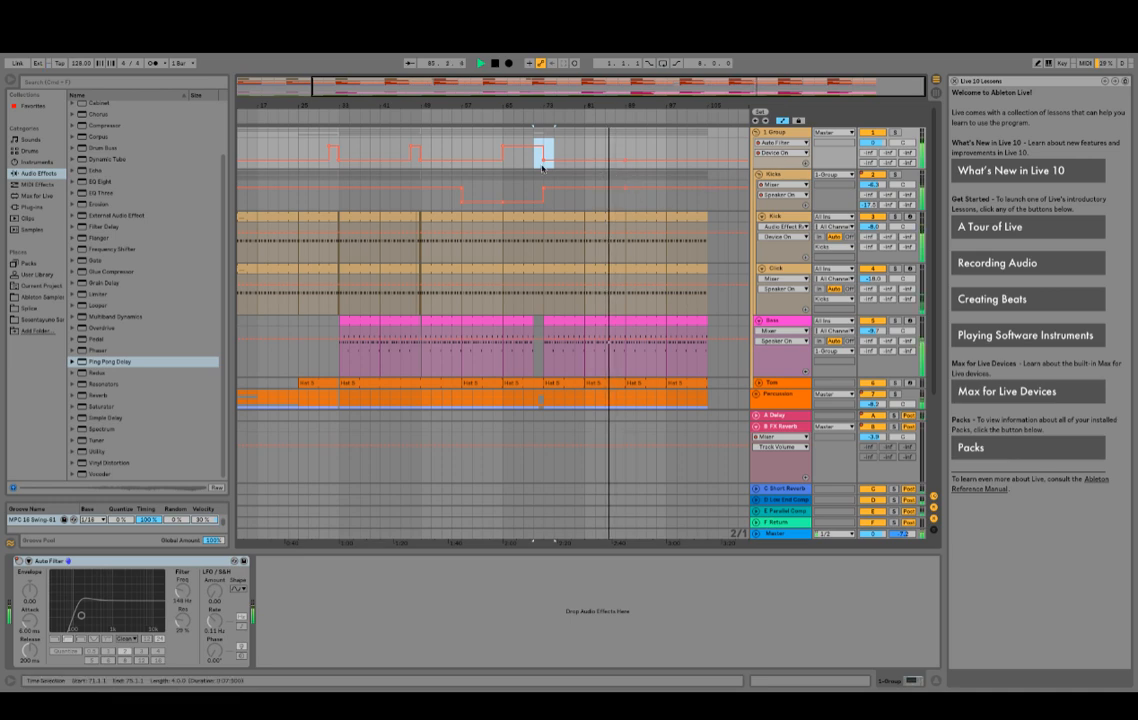
{"action": "left_click_drag", "start_coordinate": [410, 135], "coordinate": [421, 134]}
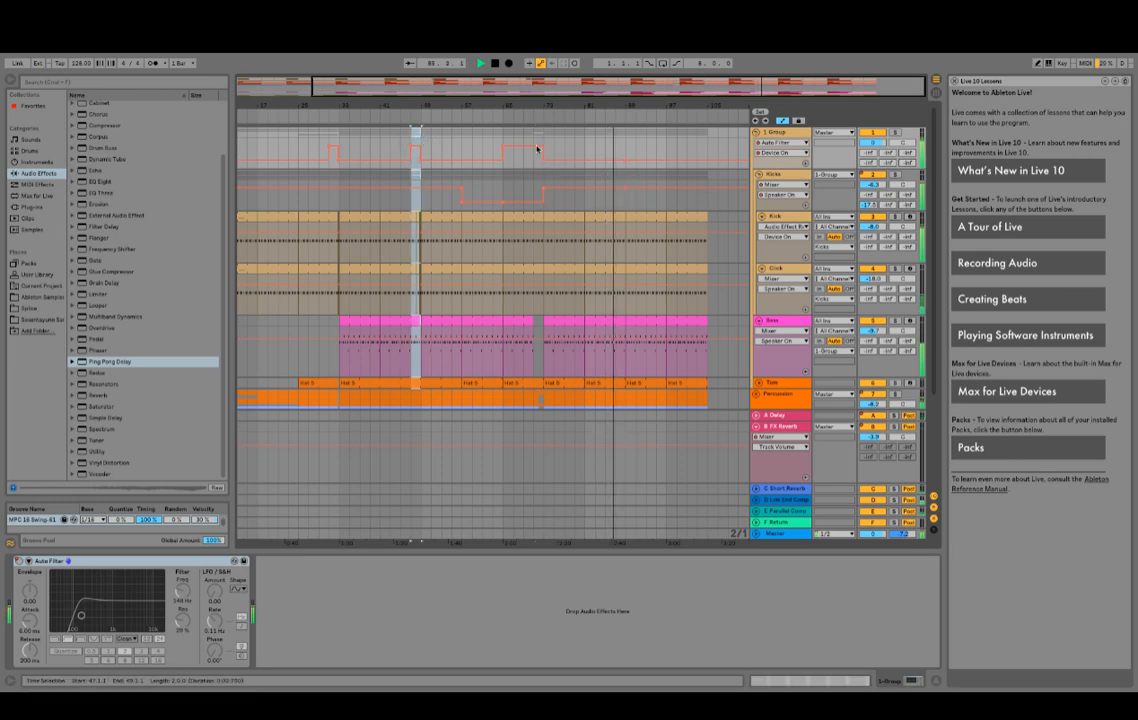
{"action": "left_click", "coordinate": [615, 142]}
{"action": "key", "text": "super+v"}
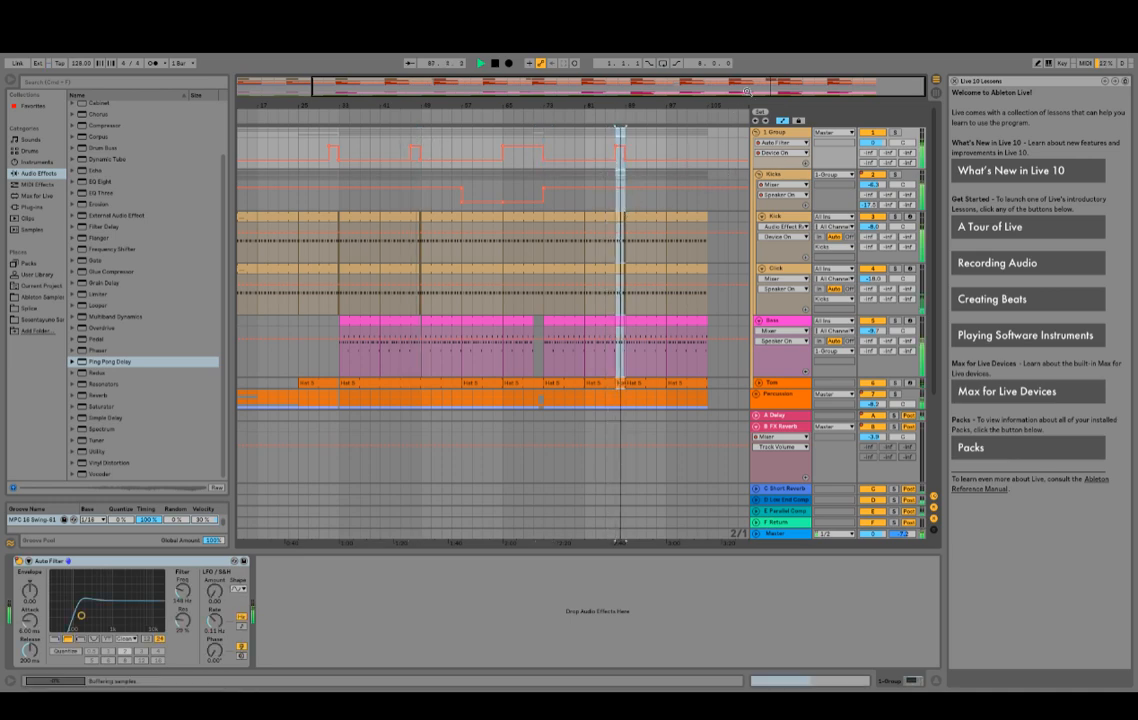
Step: Delete the short Bass section at the end of bar 88, just before bar 89
{"action": "left_click_drag", "start_coordinate": [747, 91], "coordinate": [758, 114]}
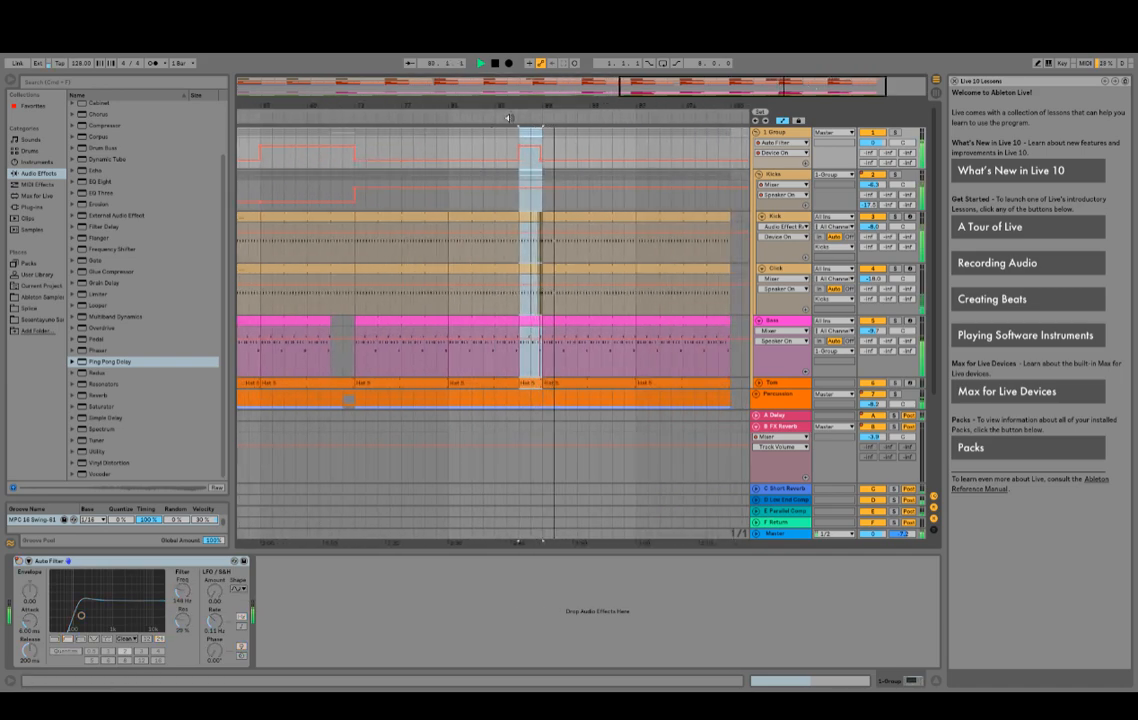
{"action": "left_click_drag", "start_coordinate": [717, 82], "coordinate": [768, 108]}
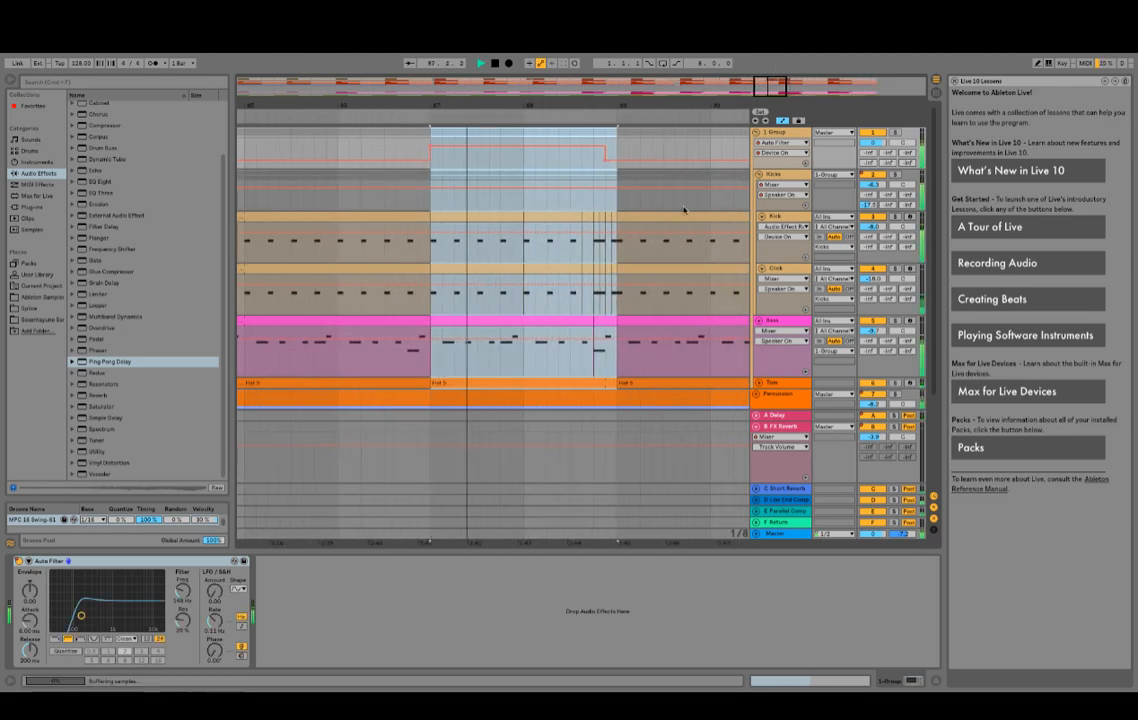
{"action": "left_click", "coordinate": [618, 322]}
{"action": "left_click_drag", "start_coordinate": [615, 322], "coordinate": [590, 322]}
{"action": "key", "text": "Delete"}
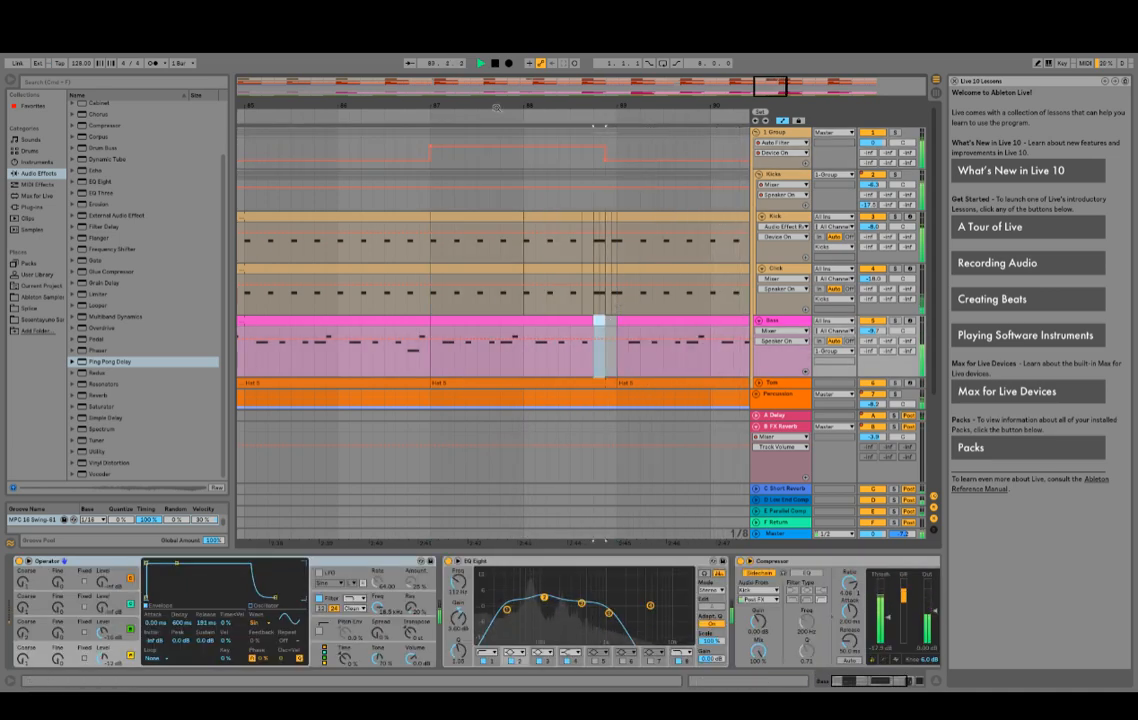
Step: Expand the Tom track, stop playback and bring the whole arrangement into view
{"action": "scroll", "coordinate": [551, 245], "scroll_direction": "down", "scroll_amount": 4}
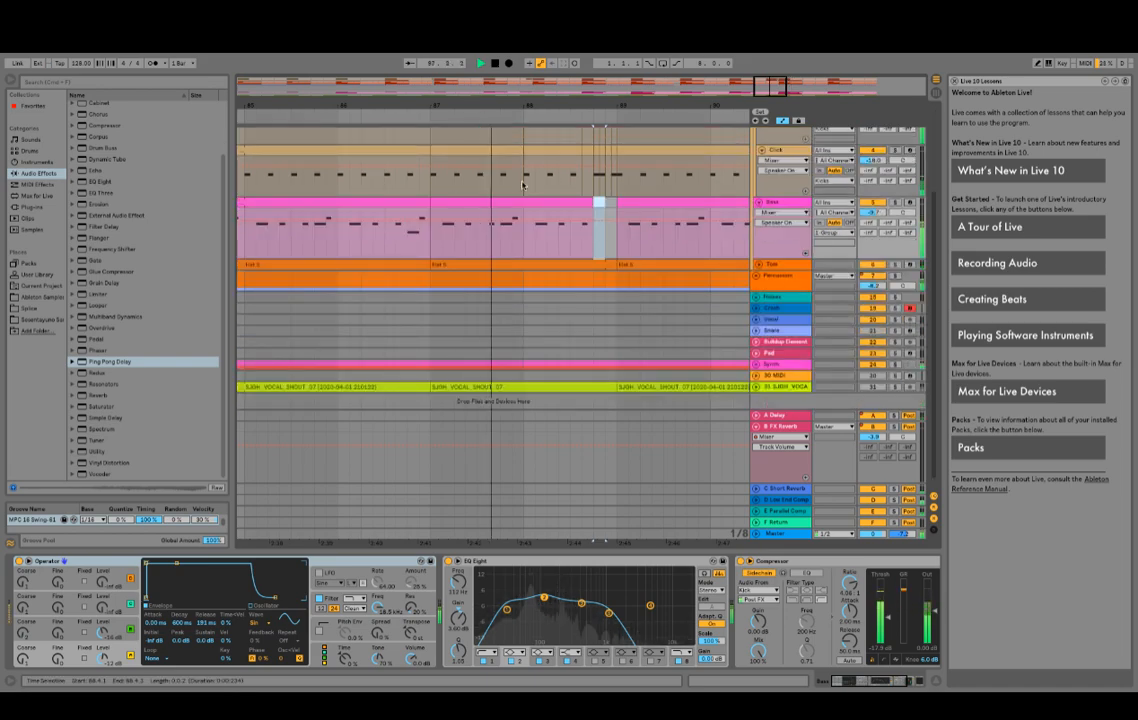
{"action": "left_click", "coordinate": [759, 265]}
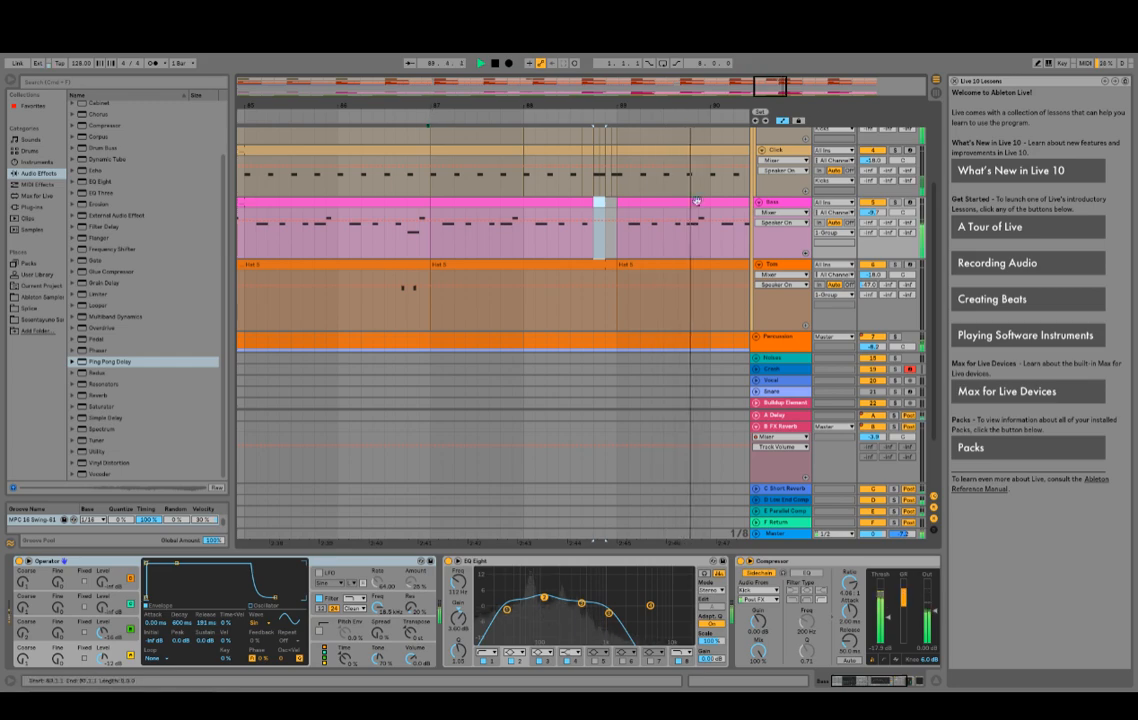
{"action": "double_click", "coordinate": [760, 95]}
{"action": "key", "text": "space"}
{"action": "scroll", "coordinate": [450, 429], "scroll_direction": "down", "scroll_amount": 3}
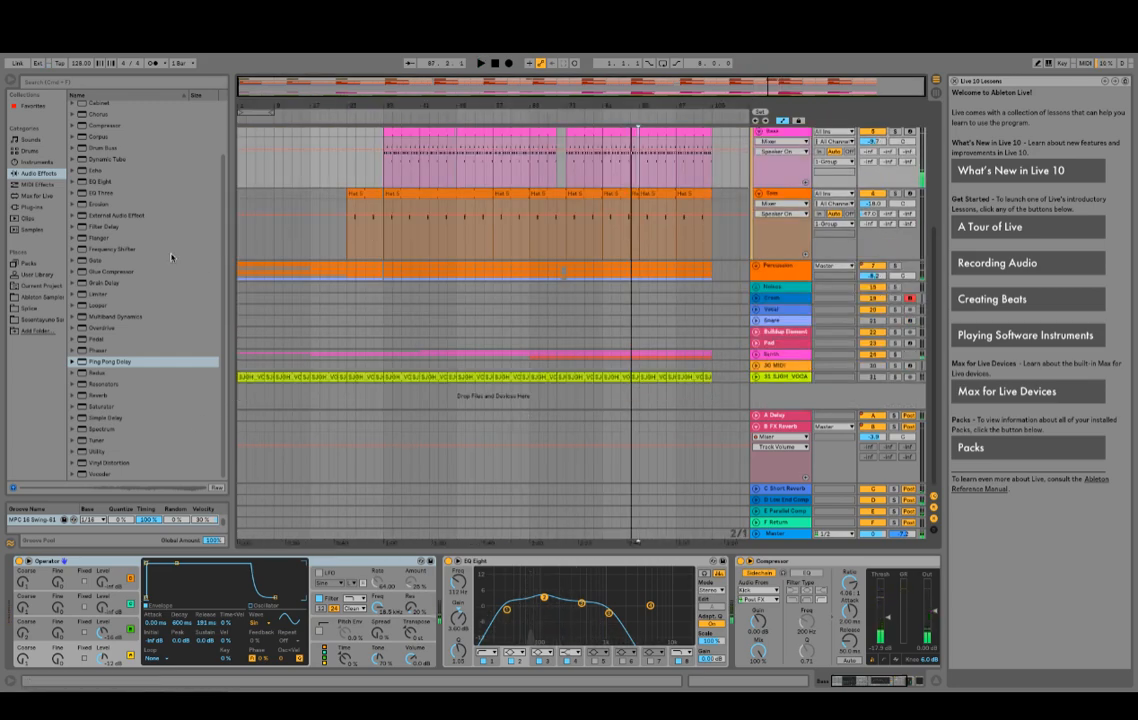
{"action": "left_click", "coordinate": [42, 298]}
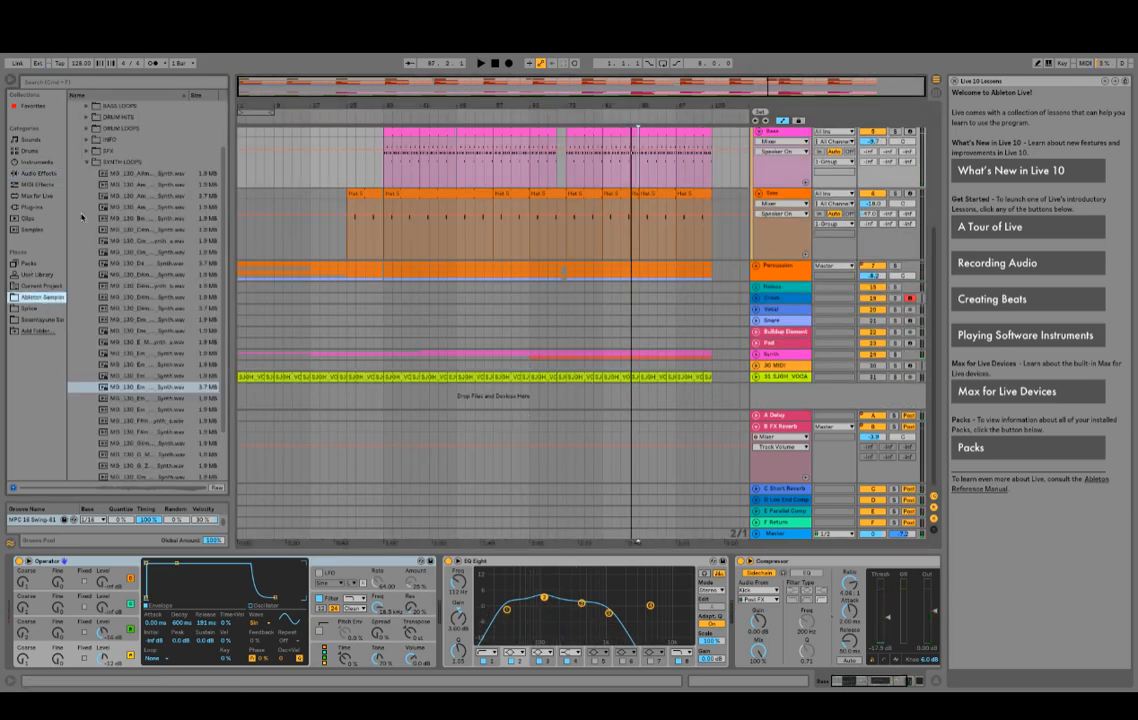
{"action": "left_click", "coordinate": [50, 174]}
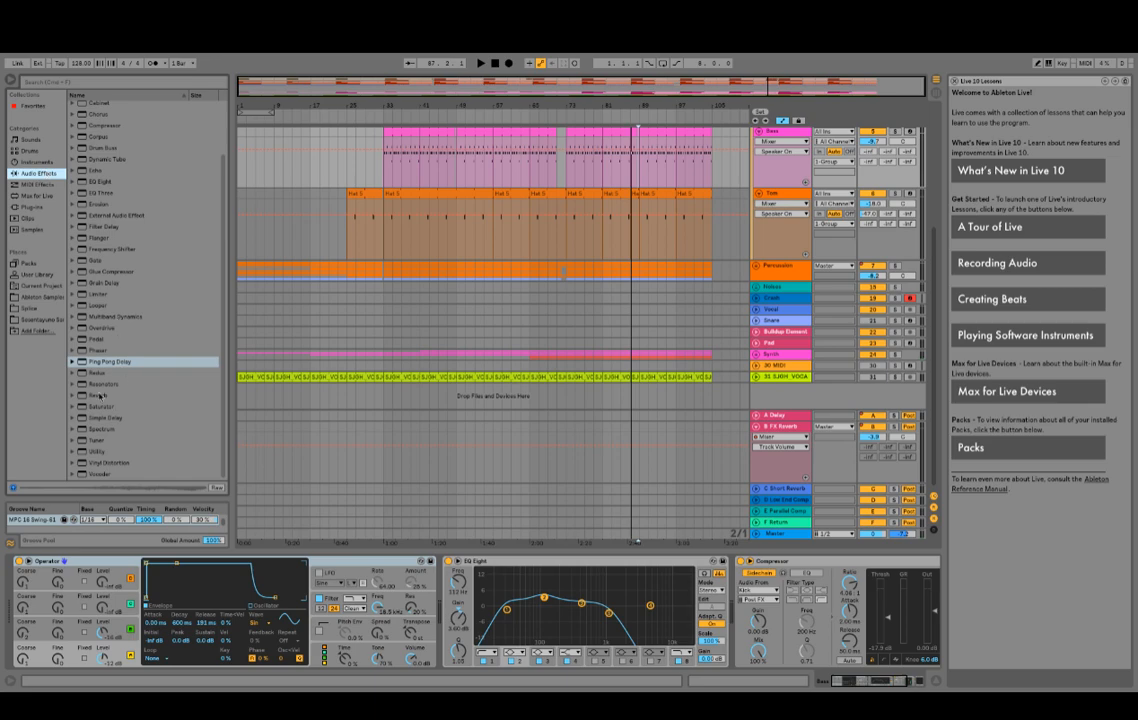
{"action": "left_click", "coordinate": [42, 297]}
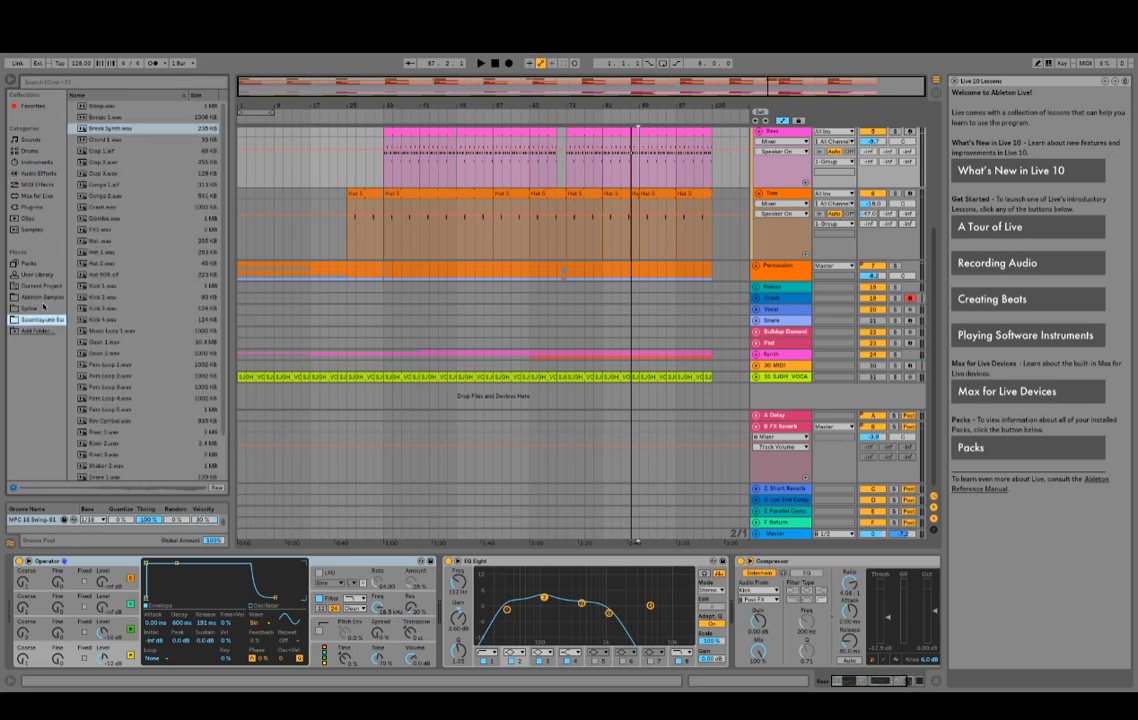
{"action": "left_click", "coordinate": [41, 175]}
{"action": "left_click", "coordinate": [30, 162]}
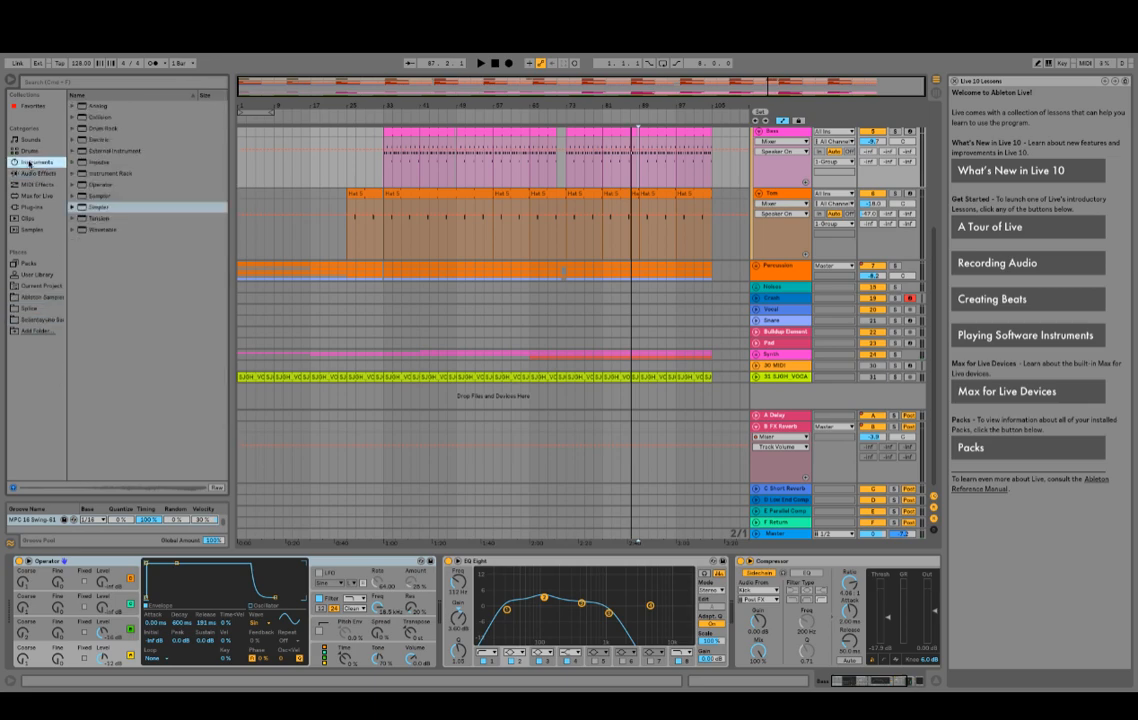
{"action": "left_click", "coordinate": [40, 197]}
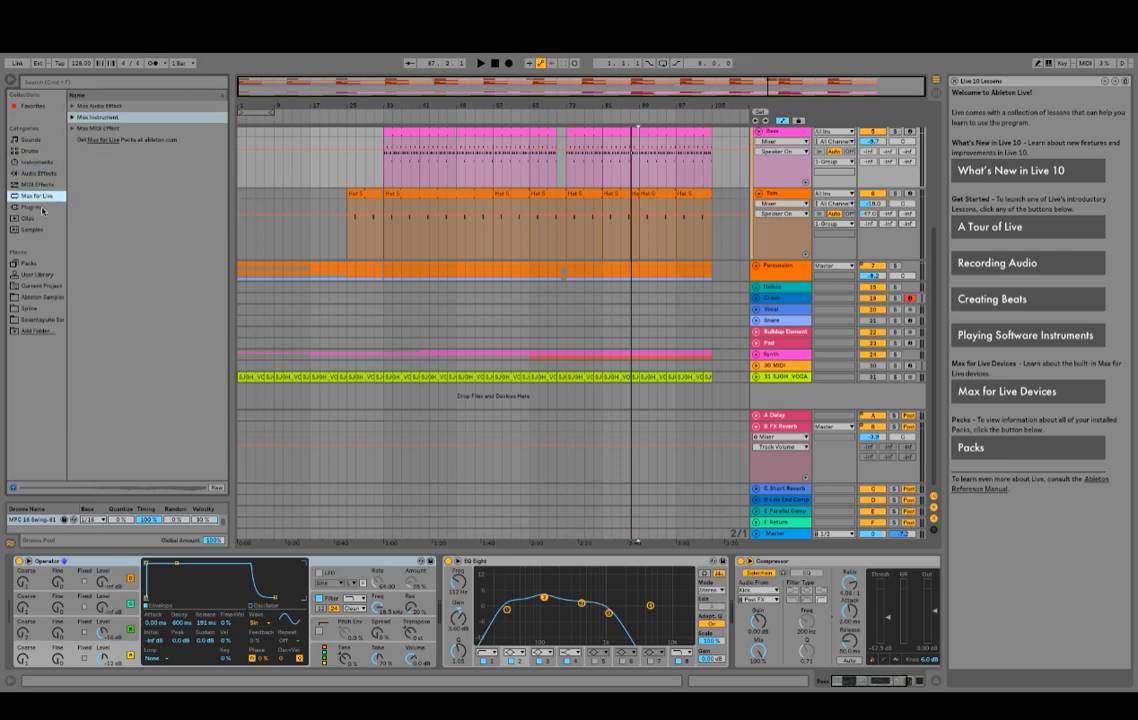
Step: Browse the Ride samples under Drum Hits and preview Ride-909.aif
{"action": "left_click", "coordinate": [30, 151]}
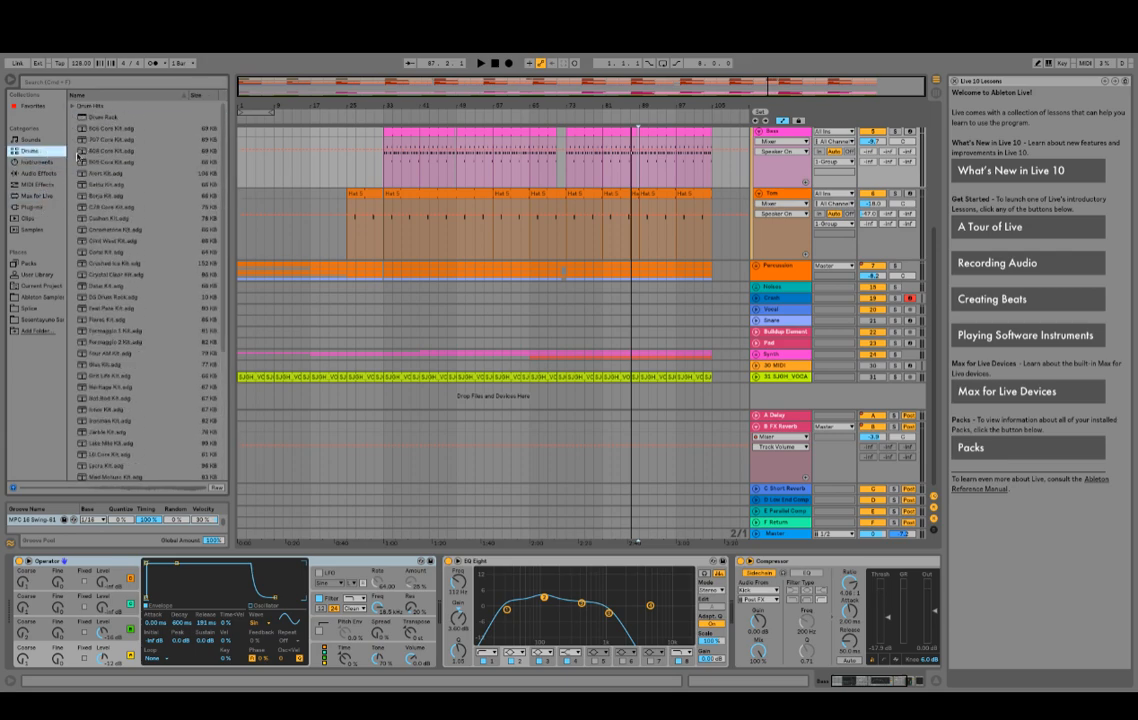
{"action": "left_click", "coordinate": [73, 105]}
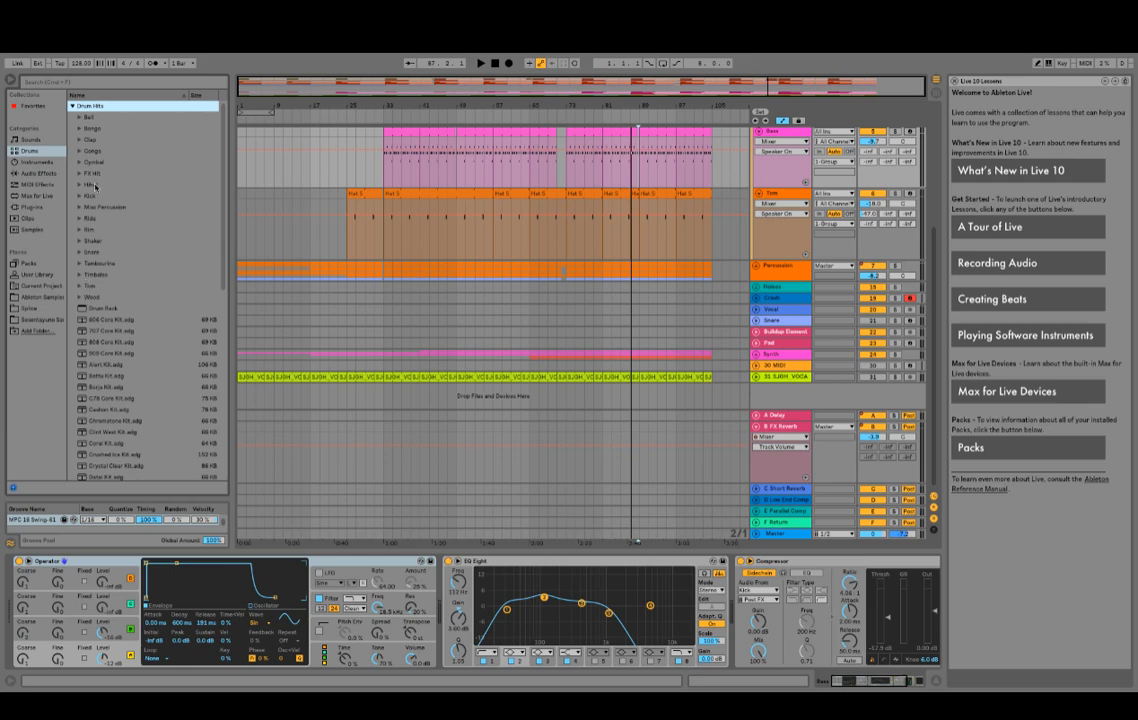
{"action": "left_click", "coordinate": [80, 218]}
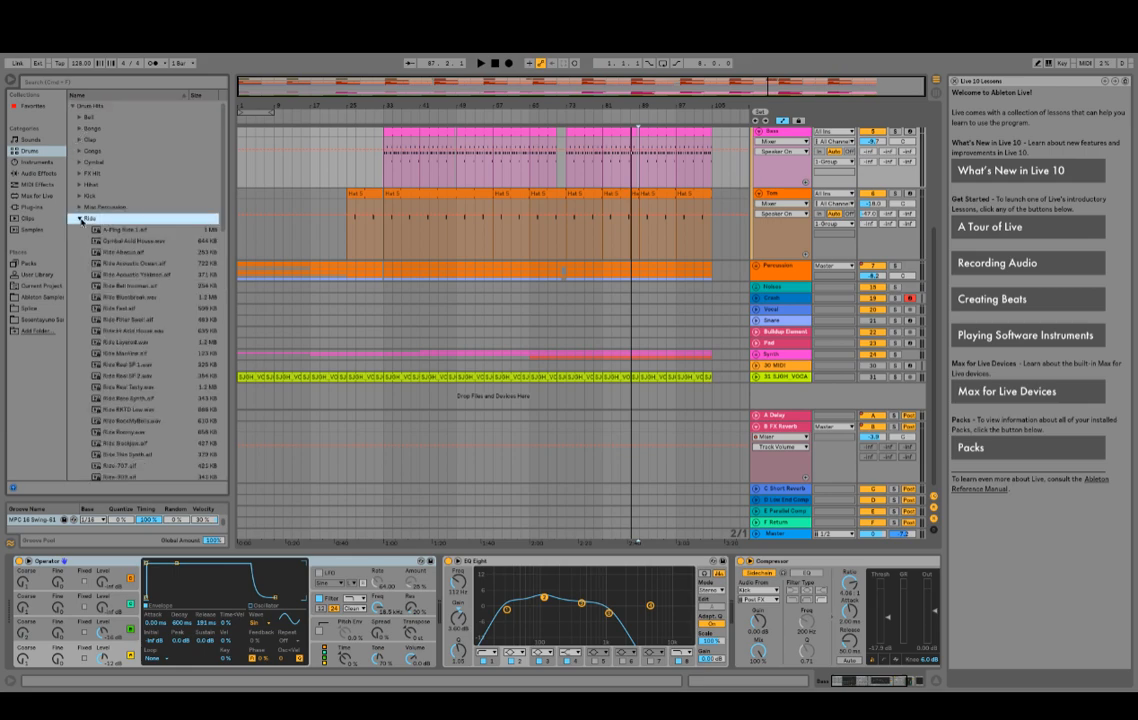
{"action": "scroll", "coordinate": [82, 282], "scroll_direction": "down", "scroll_amount": 8}
{"action": "left_click", "coordinate": [136, 151]}
{"action": "scroll", "coordinate": [143, 172], "scroll_direction": "up", "scroll_amount": 2}
{"action": "left_click", "coordinate": [140, 197]}
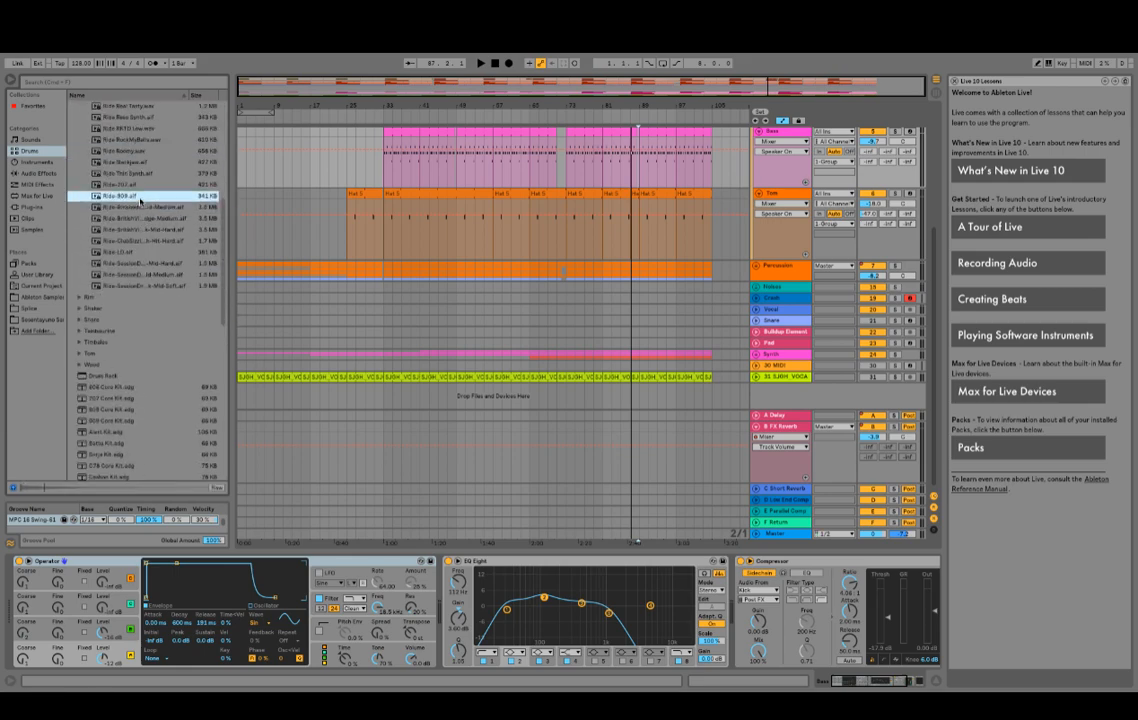
Step: Insert a new MIDI track below the vocal shout track and load Ride-909.aif onto it
{"action": "left_click", "coordinate": [783, 377]}
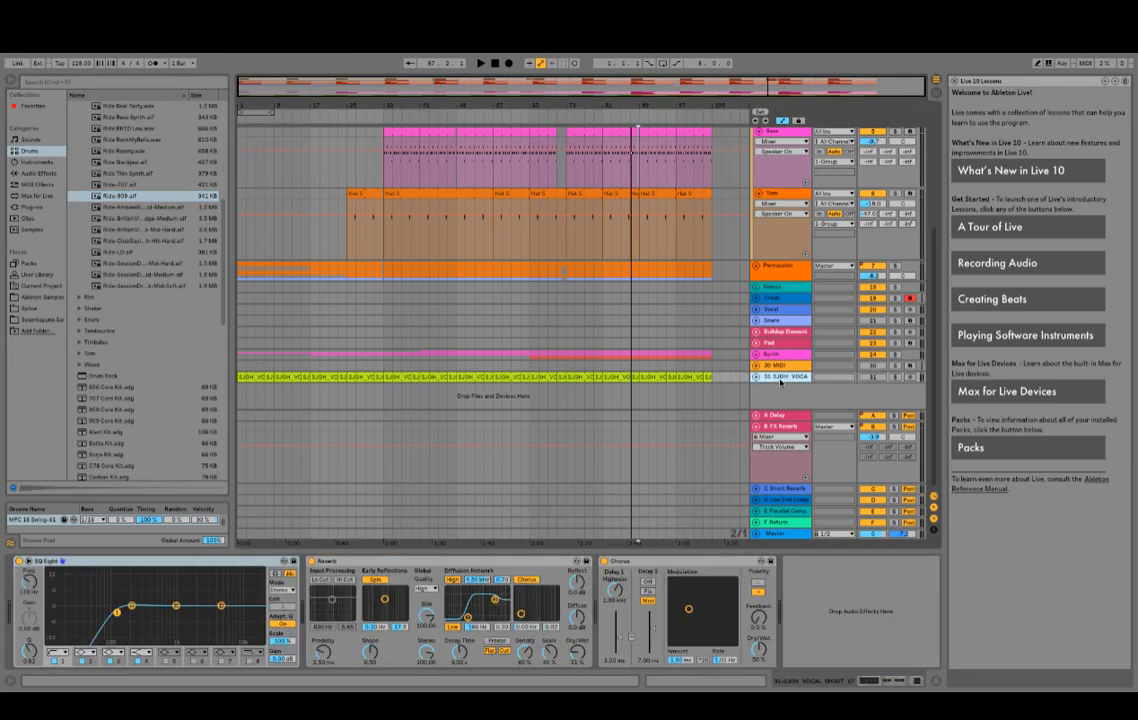
{"action": "key", "text": "ctrl+shift+t"}
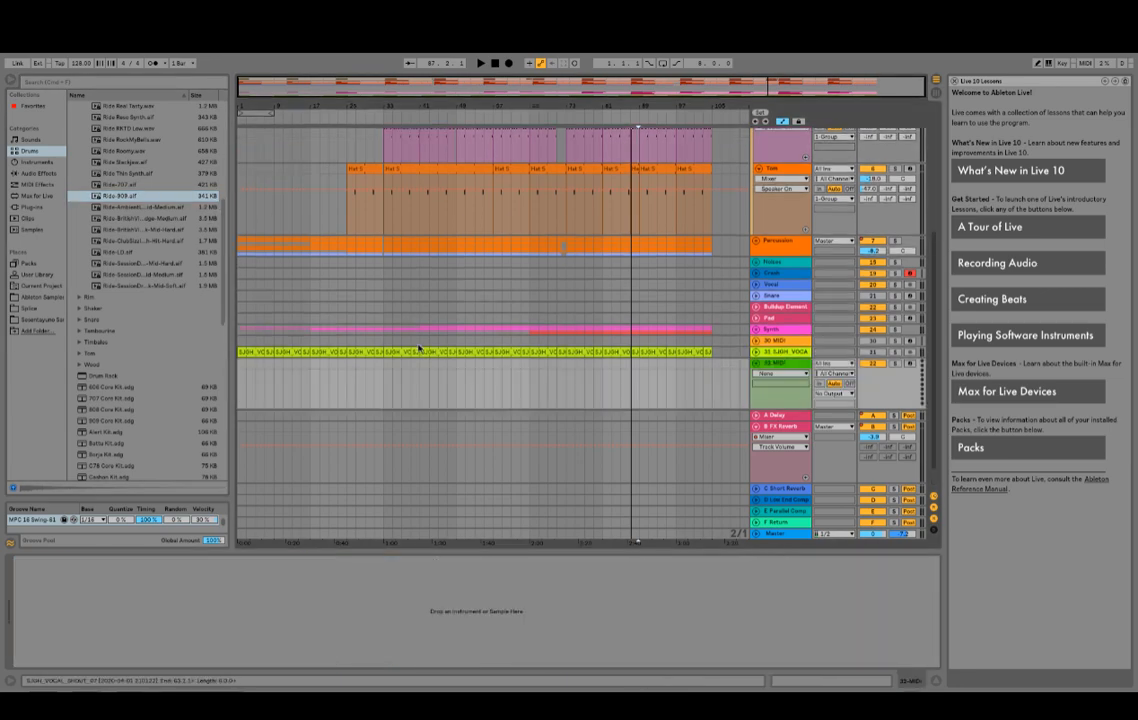
{"action": "left_click", "coordinate": [169, 196]}
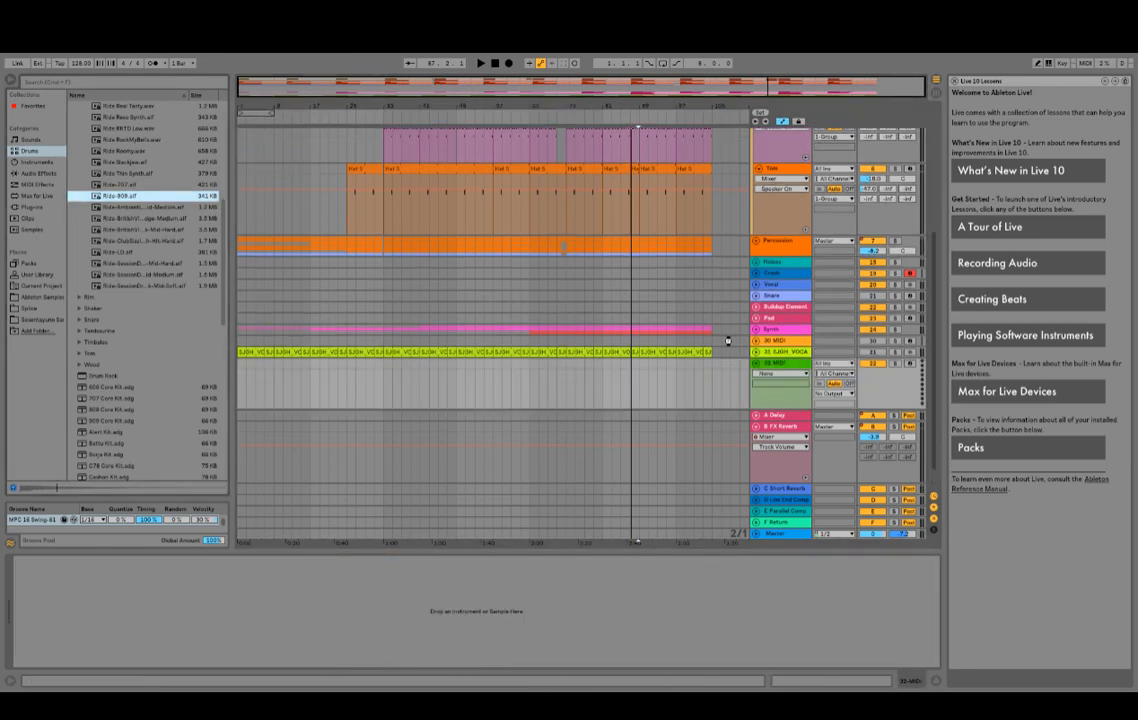
{"action": "left_click_drag", "start_coordinate": [727, 341], "coordinate": [629, 382]}
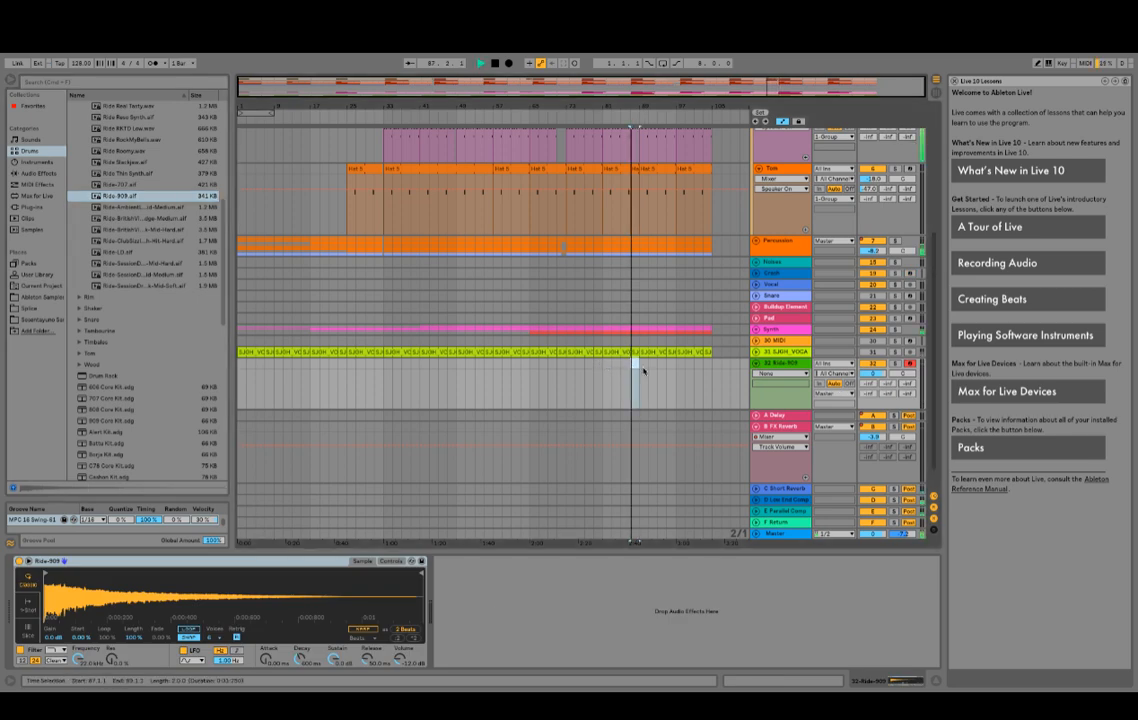
Step: Create an empty two-bar MIDI clip on the Ride-909 track from bar 89 to bar 91
{"action": "key", "text": "ctrl+shift+m"}
{"action": "left_click_drag", "start_coordinate": [635, 365], "coordinate": [648, 364]}
{"action": "key", "text": "ctrl+shift+m"}
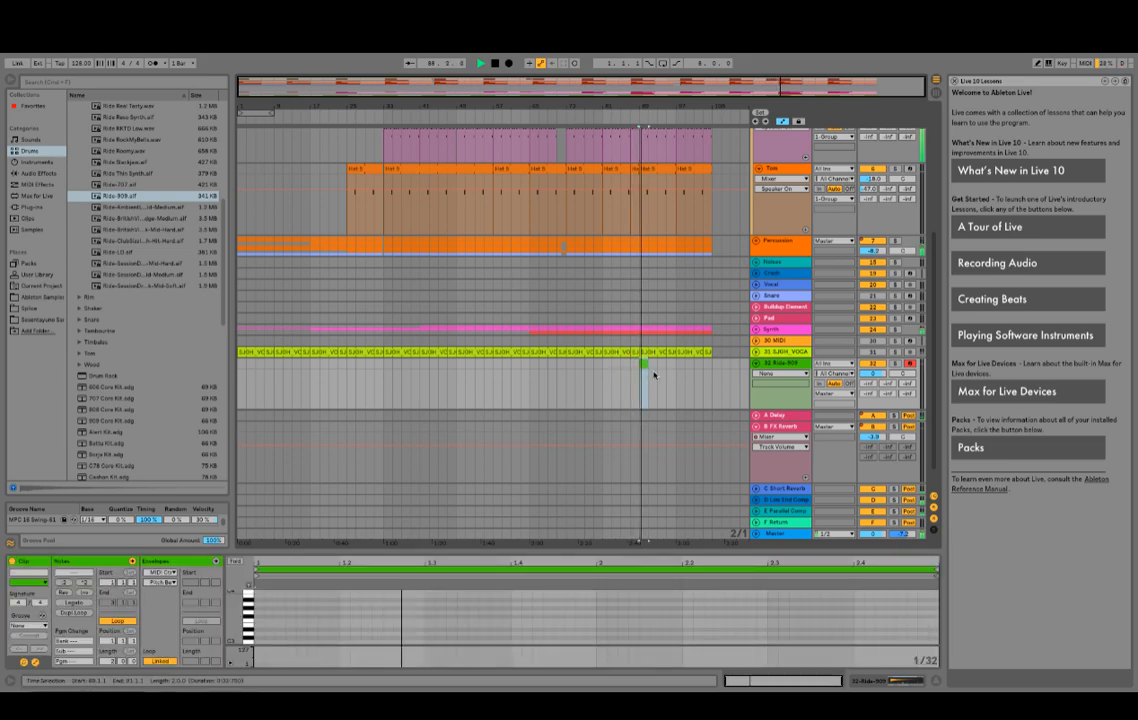
Step: On a 1/16 grid, add C3 notes on the off-beats of beats 1 and 2, and shorten the clip loop to two beats
{"action": "key", "text": "space"}
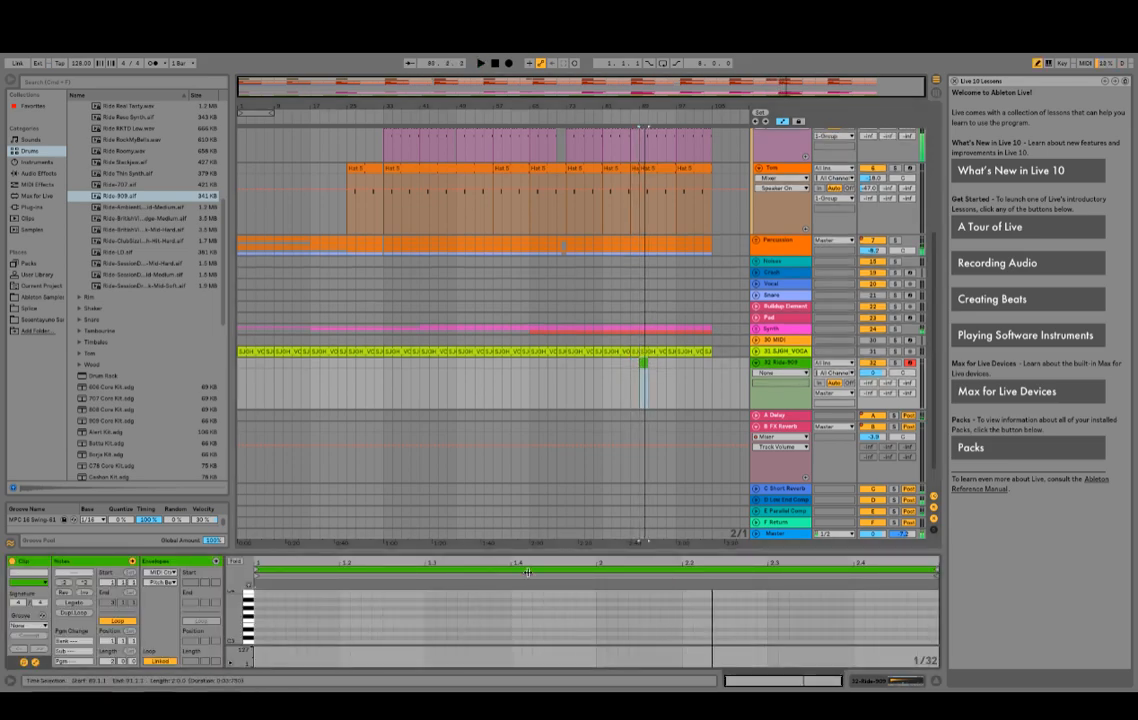
{"action": "right_click", "coordinate": [486, 616]}
{"action": "left_click", "coordinate": [568, 580]}
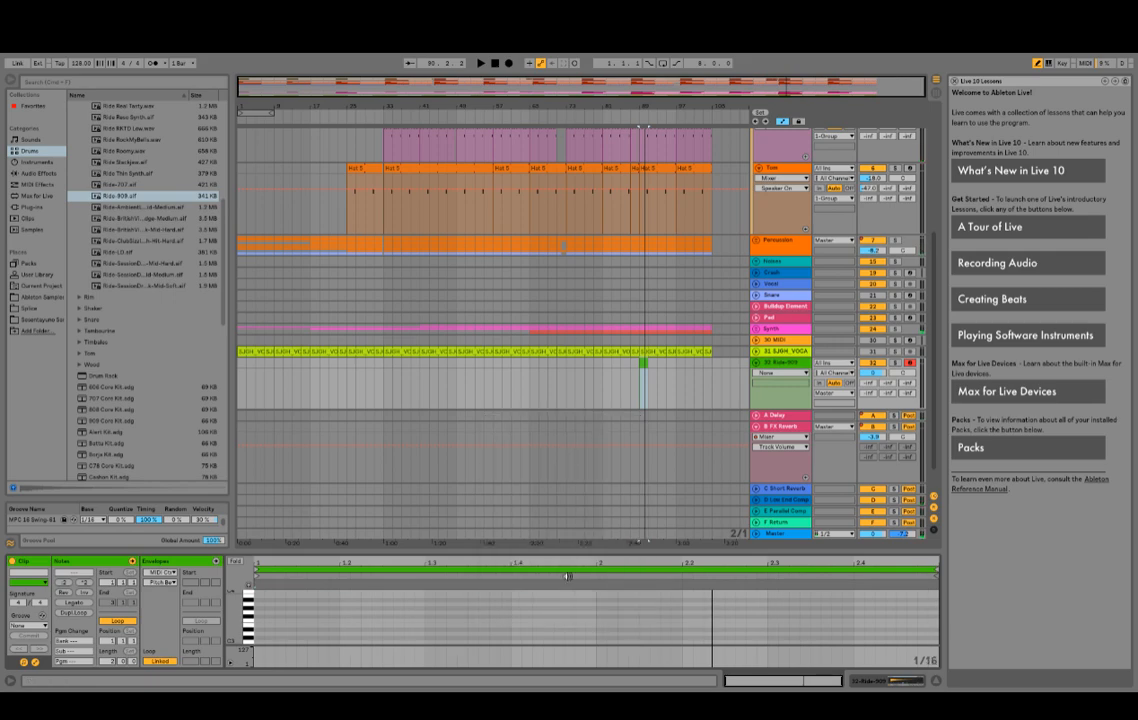
{"action": "left_click", "coordinate": [306, 641]}
{"action": "left_click", "coordinate": [390, 641]}
{"action": "key", "text": "space"}
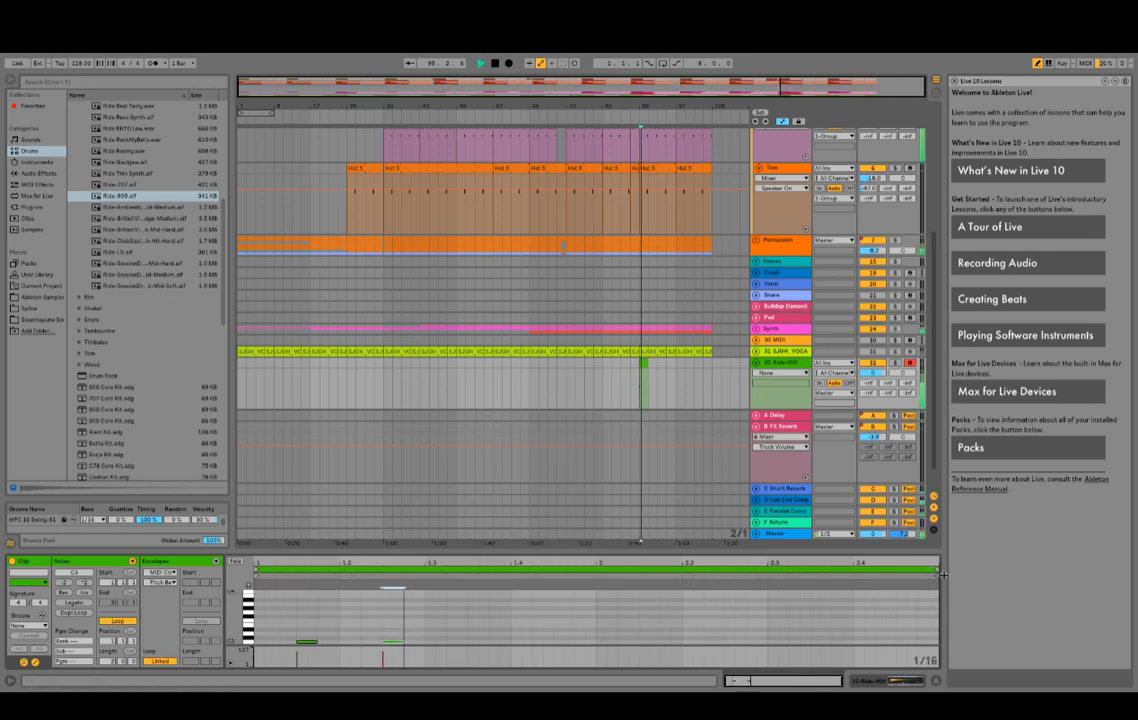
{"action": "left_click_drag", "start_coordinate": [943, 575], "coordinate": [425, 575]}
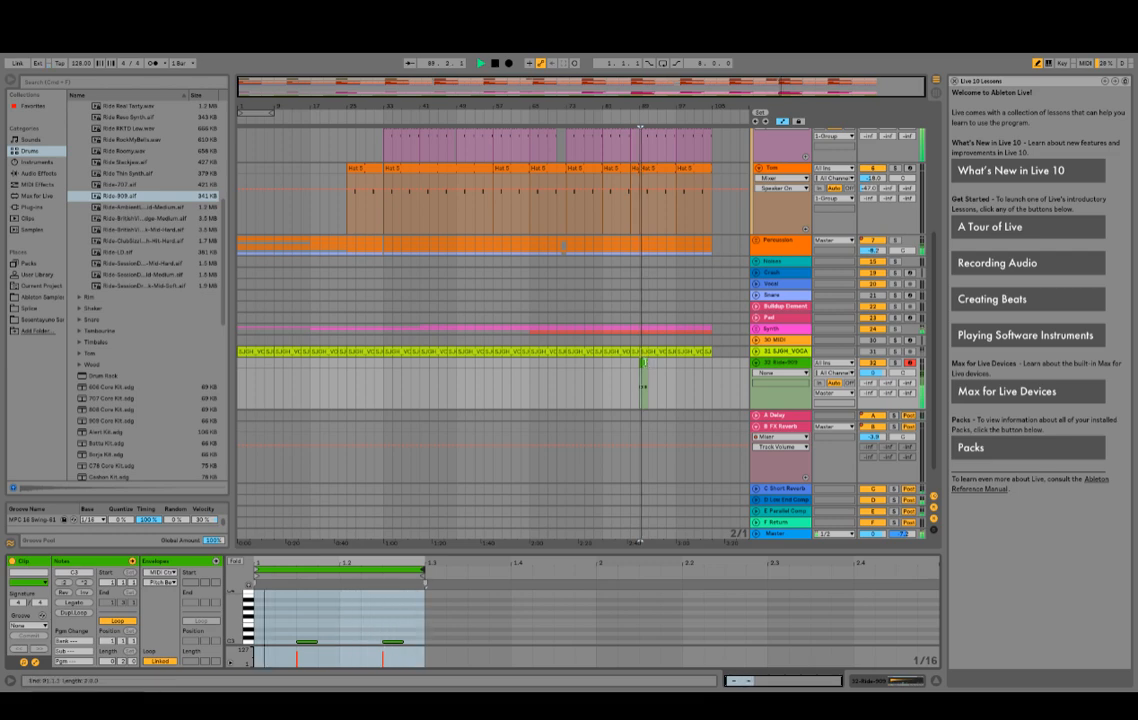
Step: Extend the ride clip to bar 97 and lower the Ride-909 track volume to about -13.7 dB
{"action": "left_click_drag", "start_coordinate": [647, 363], "coordinate": [676, 363]}
{"action": "left_click_drag", "start_coordinate": [877, 373], "coordinate": [878, 376]}
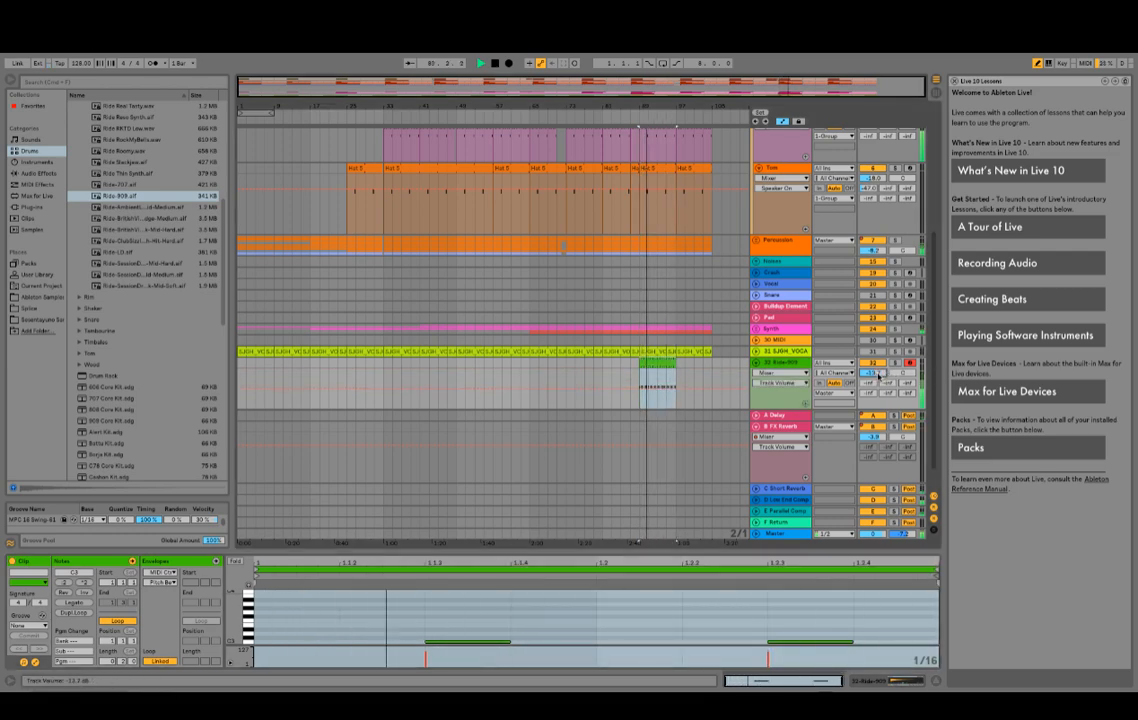
Step: Lengthen the release of the Ride-909 sampler's amplitude envelope to its maximum while playing the section
{"action": "double_click", "coordinate": [793, 363]}
{"action": "left_click", "coordinate": [391, 561]}
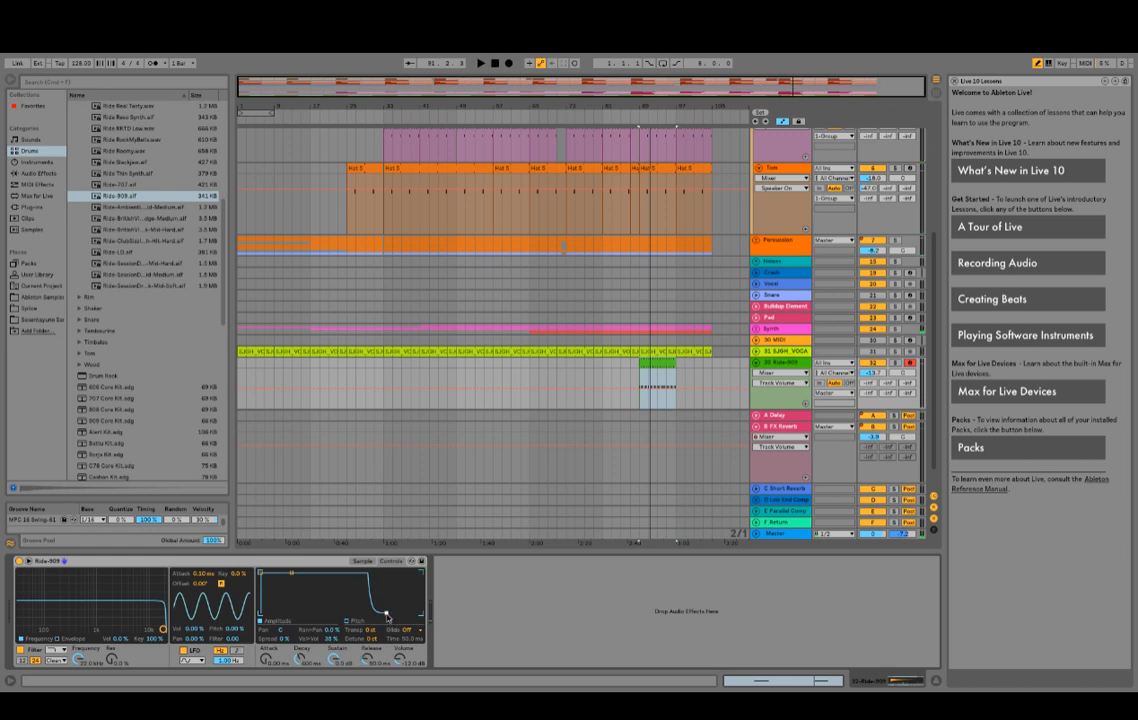
{"action": "key", "text": "space"}
{"action": "left_click_drag", "start_coordinate": [393, 613], "coordinate": [420, 613]}
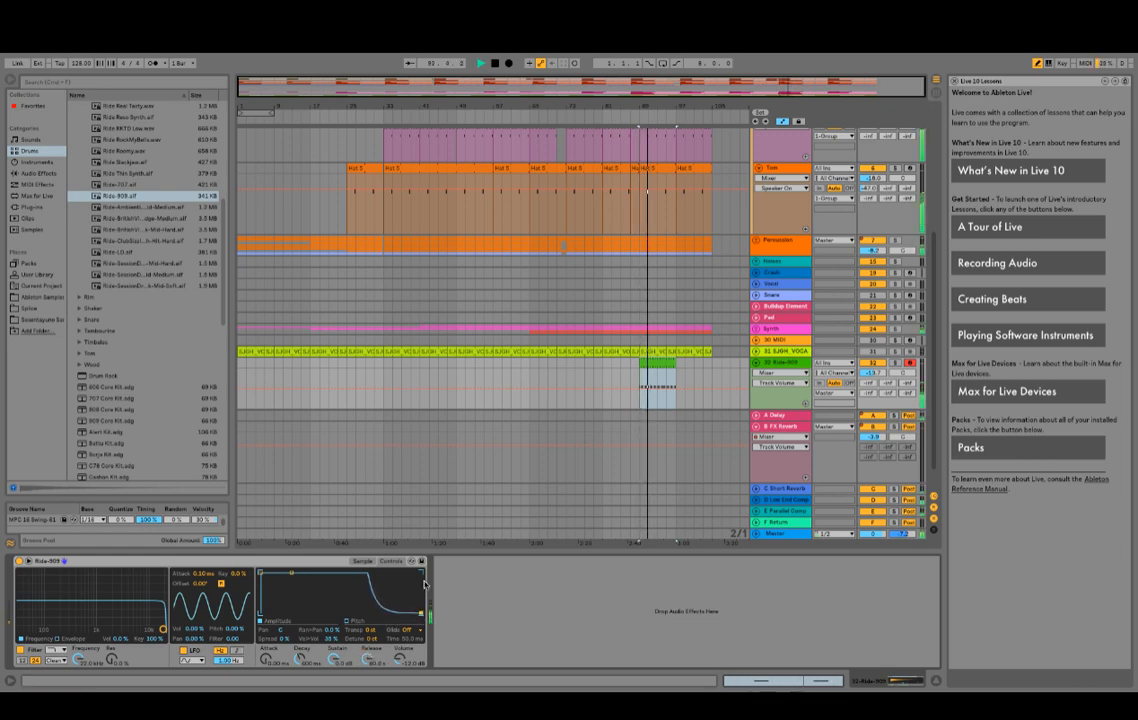
Step: Add an EQ Eight to the Ride-909 track with a low cut at about 1.9 kHz
{"action": "left_click", "coordinate": [40, 174]}
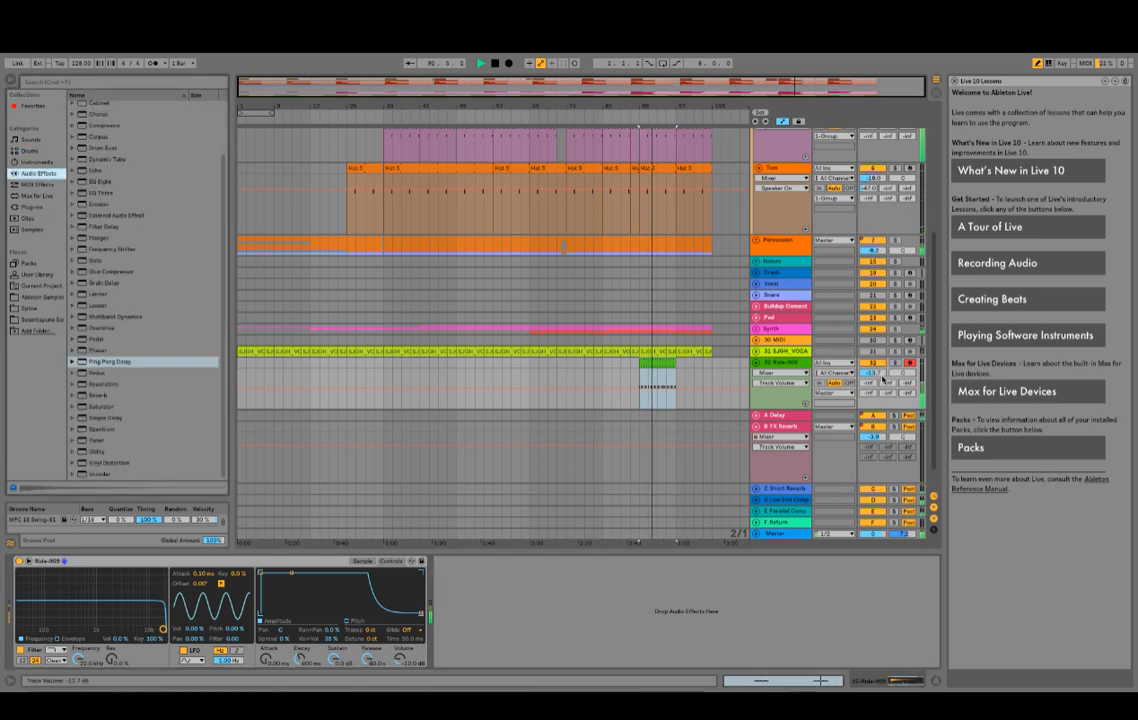
{"action": "mouse_move", "coordinate": [100, 181]}
{"action": "left_mouse_down"}
{"action": "mouse_move", "coordinate": [120, 190]}
{"action": "mouse_move", "coordinate": [438, 607]}
{"action": "mouse_move", "coordinate": [470, 608]}
{"action": "left_mouse_up"}
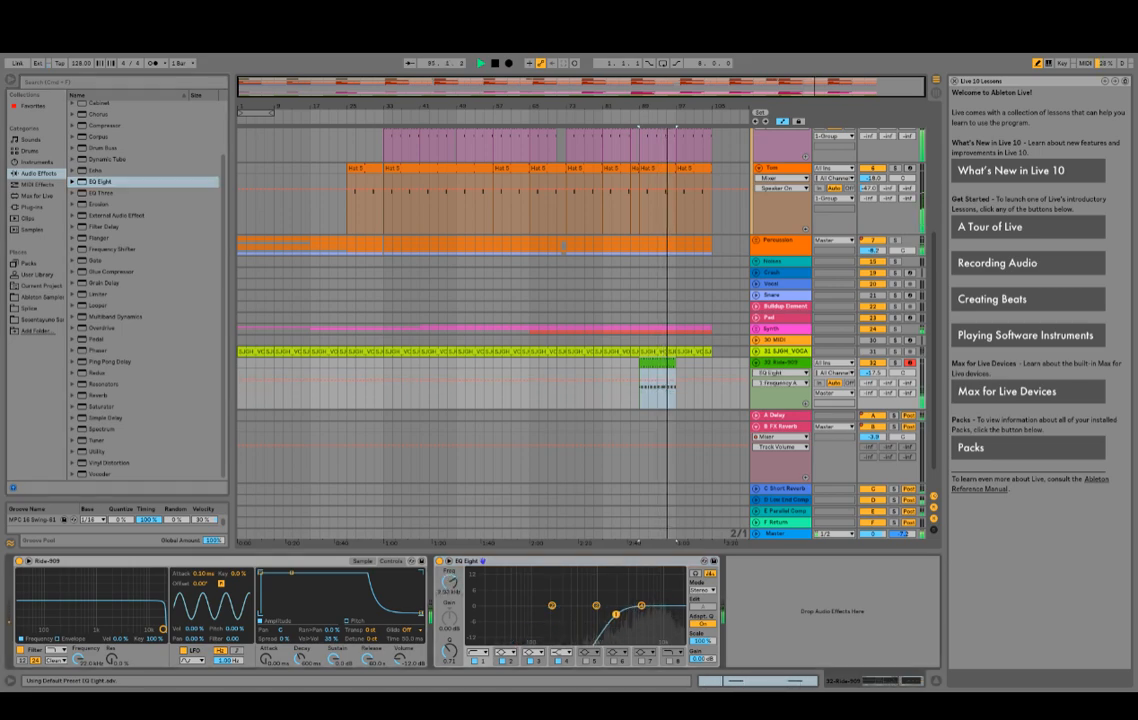
{"action": "left_click_drag", "start_coordinate": [641, 614], "coordinate": [611, 614]}
Step: Lower the Ride-909 track volume to -19.3 dB and extend its clip to bar 105
{"action": "left_click_drag", "start_coordinate": [873, 373], "coordinate": [873, 381]}
{"action": "left_click_drag", "start_coordinate": [673, 364], "coordinate": [711, 365]}
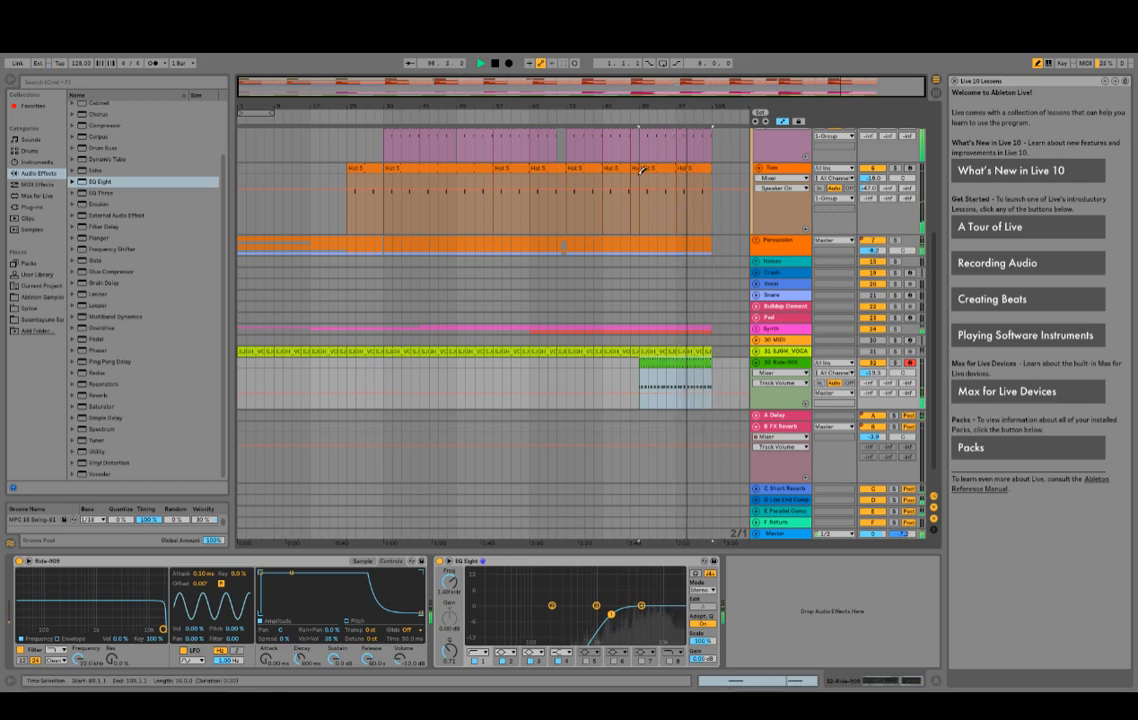
Step: Turn the Tom pattern from bar 33 to bar 105 into one continuous clip
{"action": "left_click", "coordinate": [687, 188]}
{"action": "left_click_drag", "start_coordinate": [687, 188], "coordinate": [713, 188]}
{"action": "scroll", "coordinate": [655, 305], "scroll_direction": "up", "scroll_amount": 5}
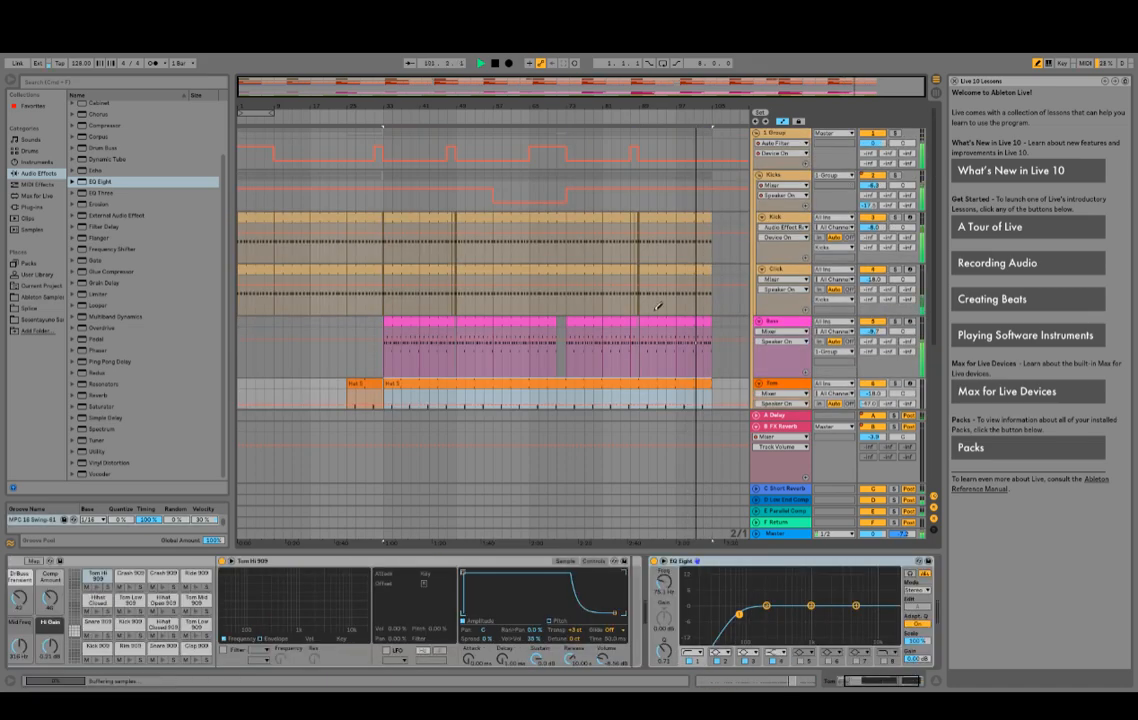
{"action": "scroll", "coordinate": [598, 240], "scroll_direction": "down", "scroll_amount": 5}
{"action": "key", "text": "space"}
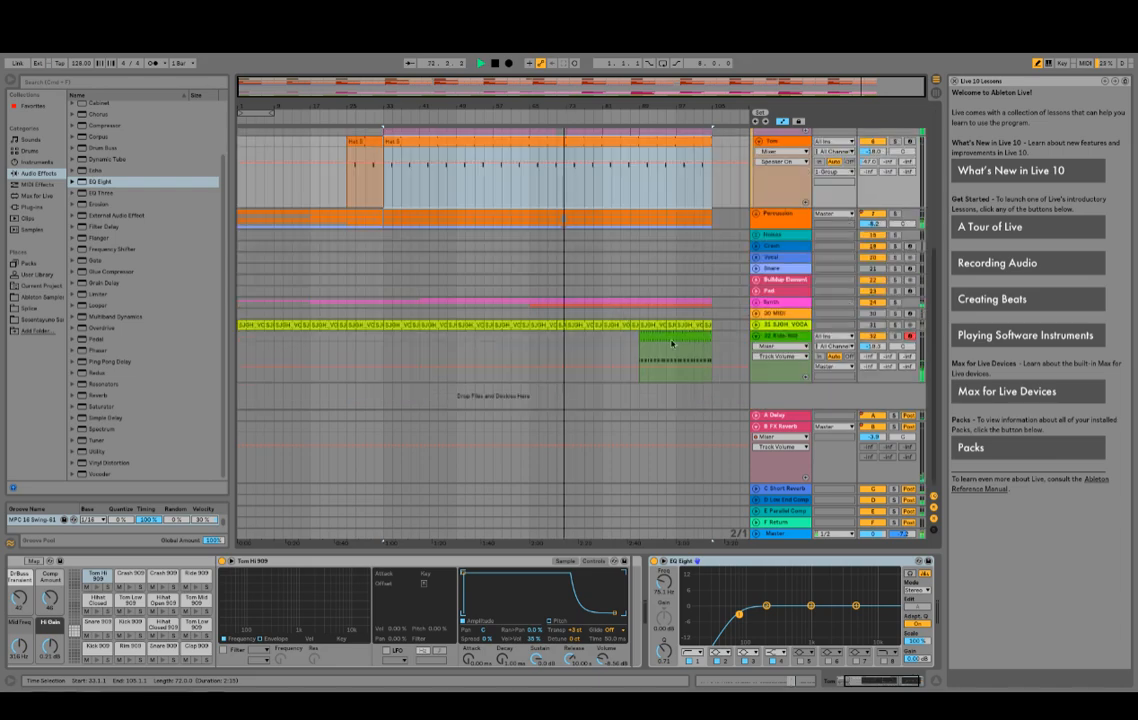
Step: Listen to the vocal shout track from bar 33 with its track briefly expanded
{"action": "left_click", "coordinate": [757, 325]}
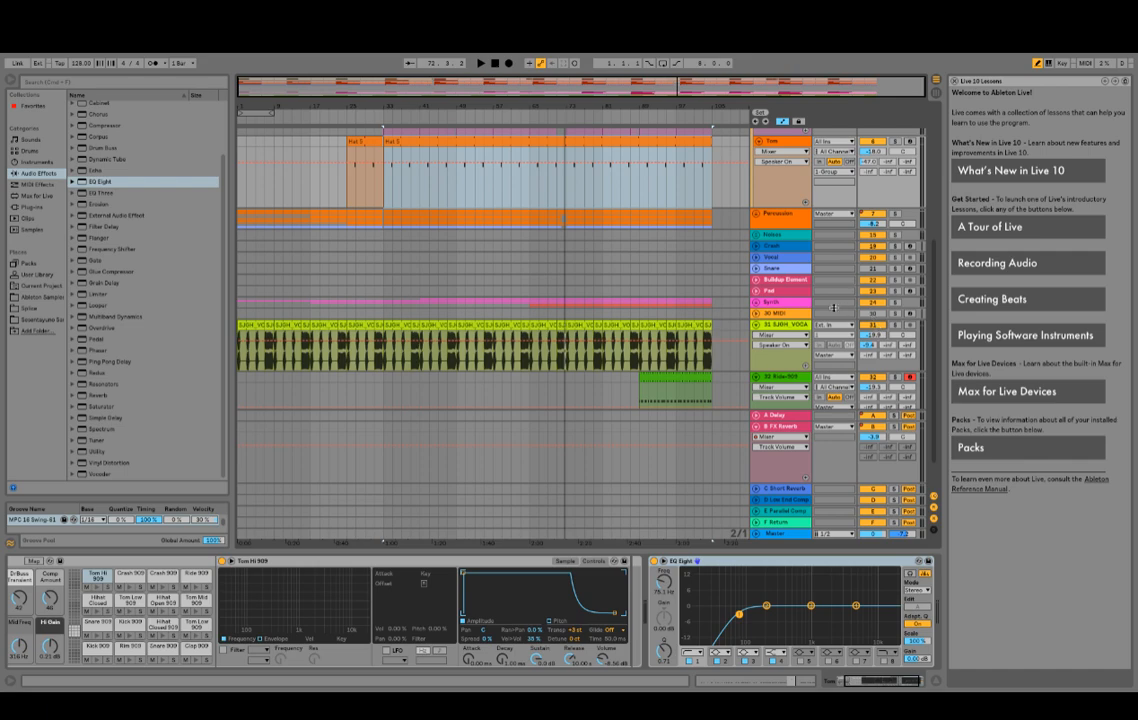
{"action": "key", "text": "space"}
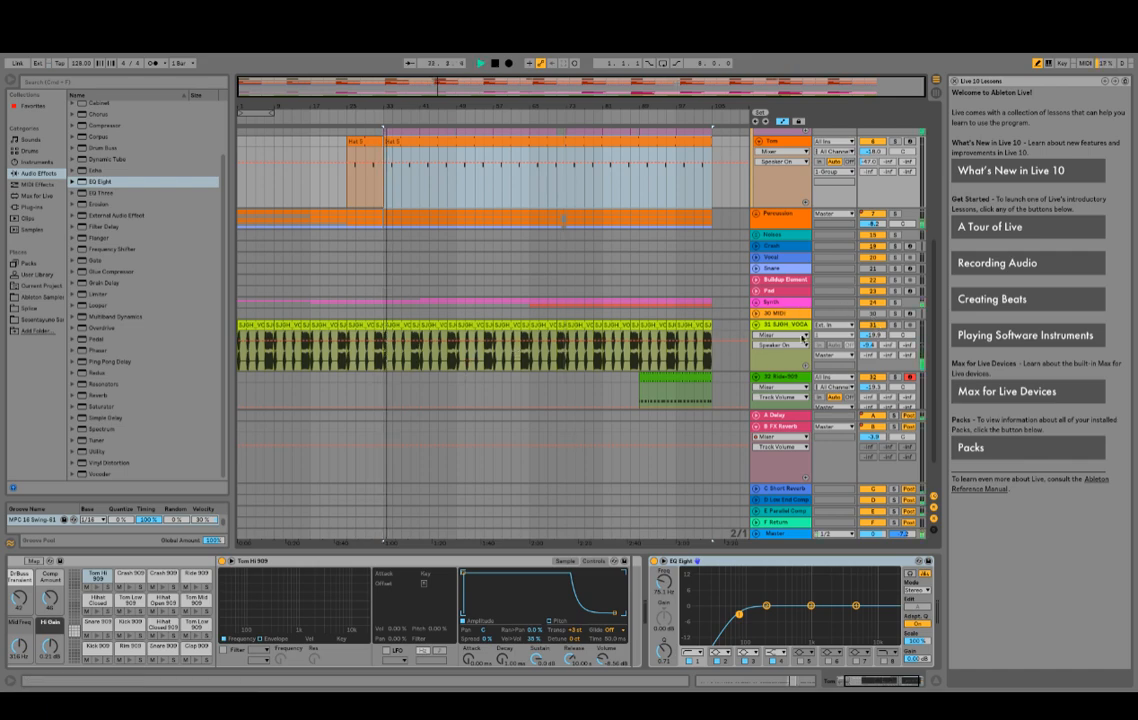
{"action": "left_click", "coordinate": [756, 325]}
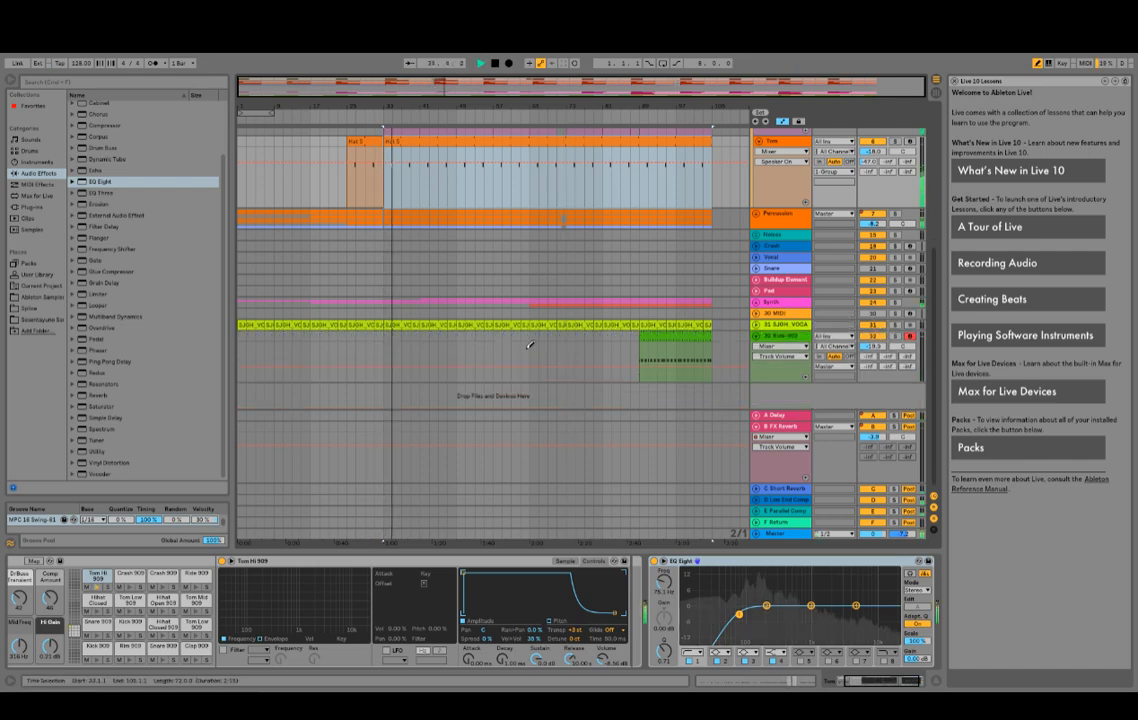
Step: Delete the vocal shout clips from bar 1 to bar 65 and resume playback
{"action": "left_click", "coordinate": [395, 325]}
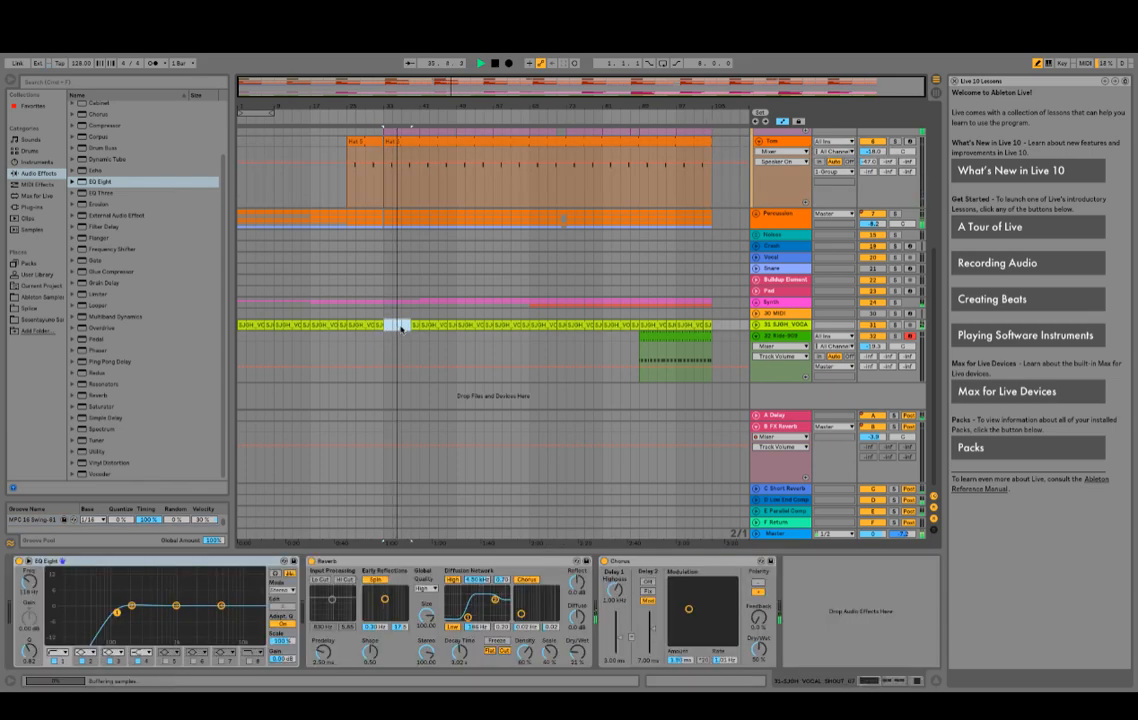
{"action": "key", "text": "space"}
{"action": "left_click_drag", "start_coordinate": [390, 326], "coordinate": [213, 323]}
{"action": "key", "text": "Delete"}
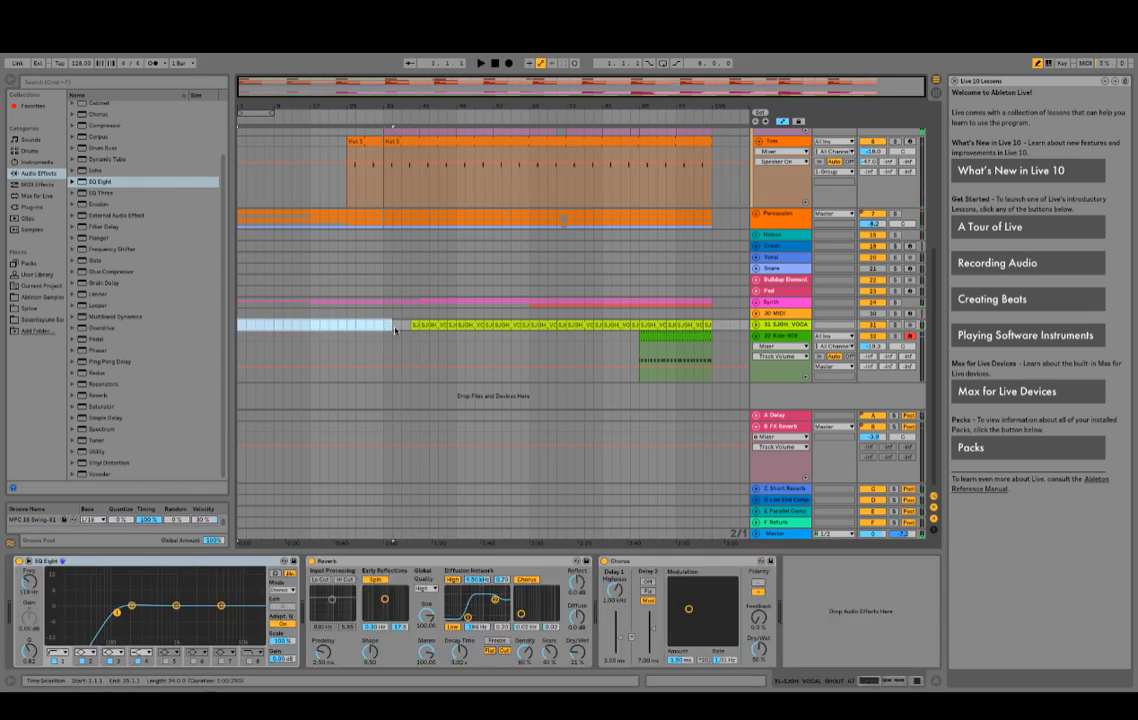
{"action": "left_click_drag", "start_coordinate": [395, 326], "coordinate": [529, 326]}
{"action": "key", "text": "Delete"}
{"action": "key", "text": "space"}
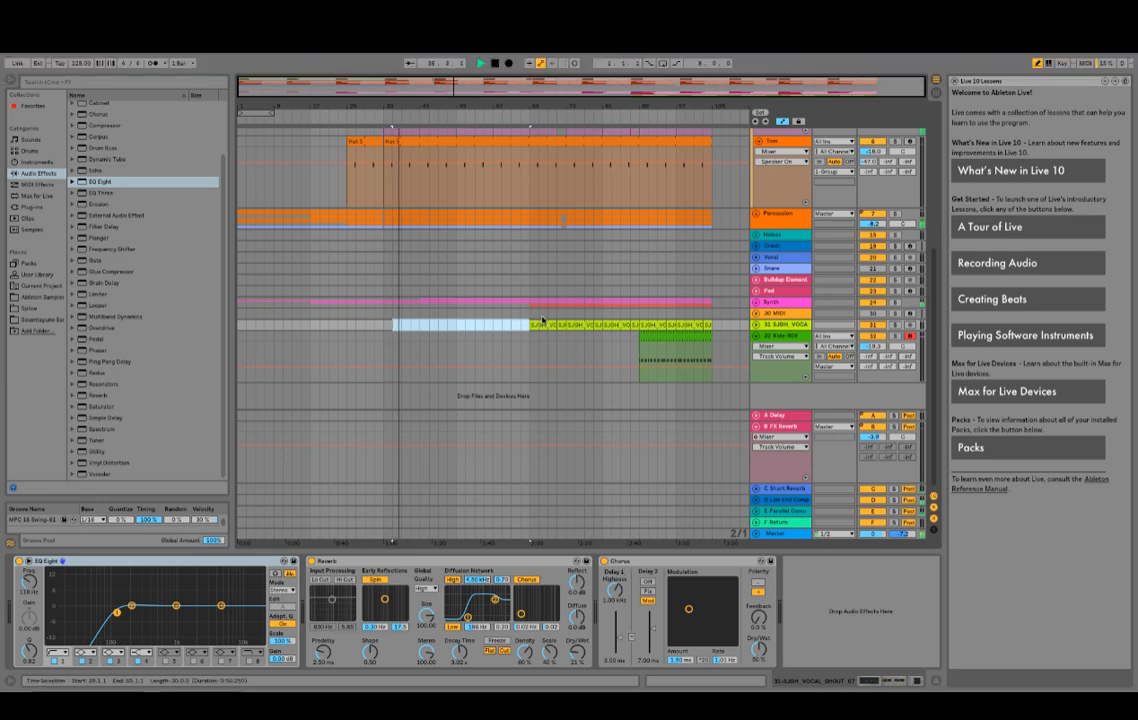
Step: Play from the vocal shout's entry at bar 65, expand its track and lower its A Delay send
{"action": "left_click", "coordinate": [543, 322]}
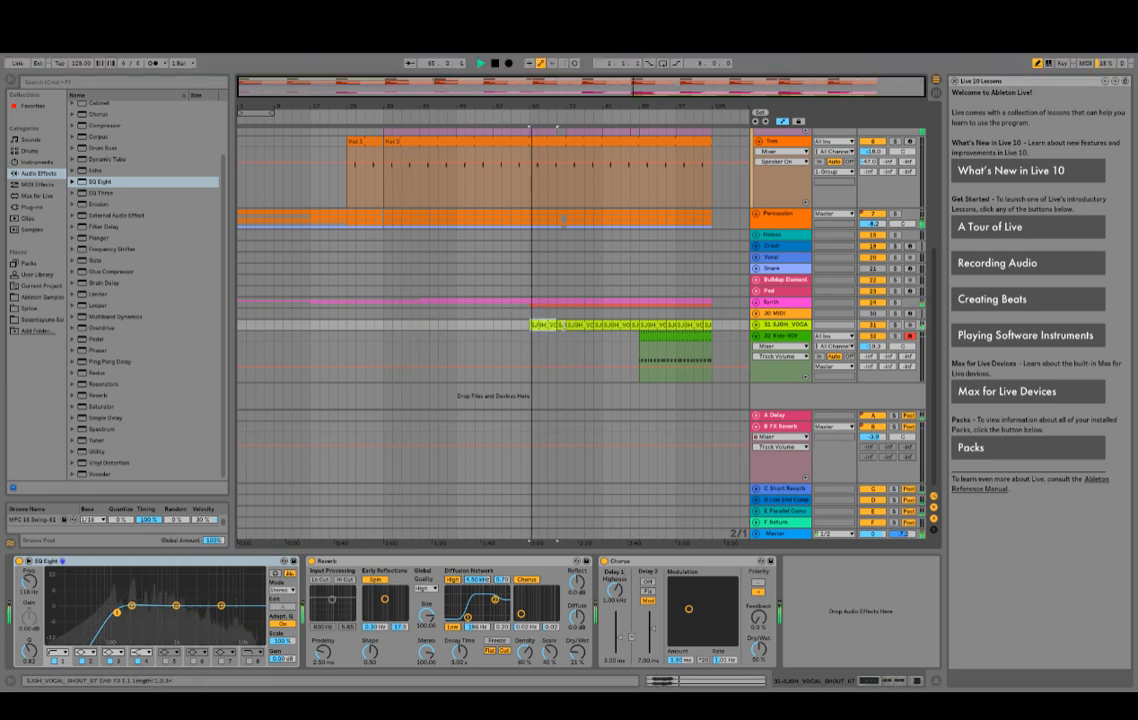
{"action": "left_click", "coordinate": [757, 325]}
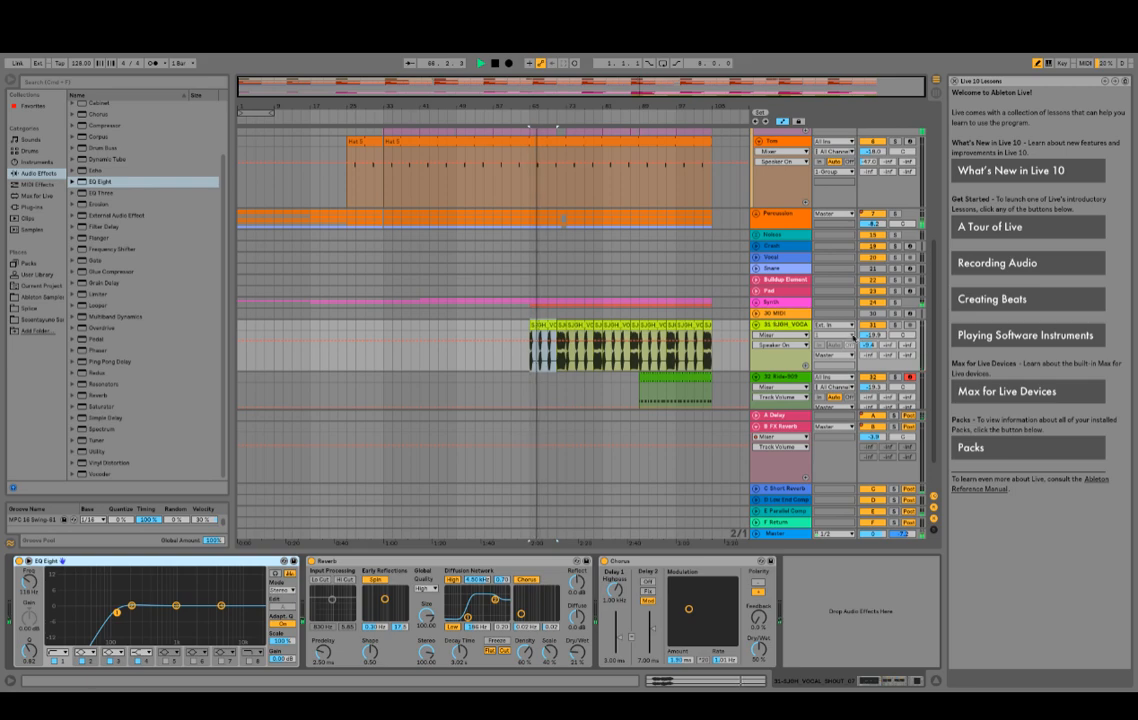
{"action": "left_click_drag", "start_coordinate": [868, 345], "coordinate": [868, 352]}
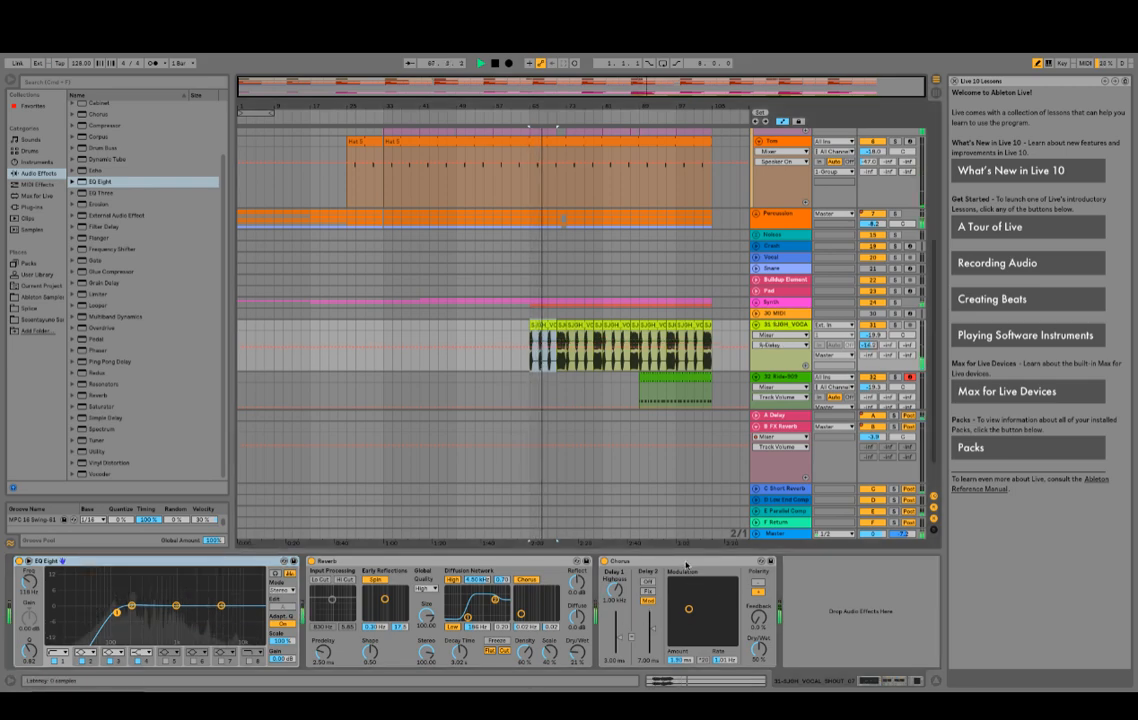
Step: Place the Chorus ahead of the Reverb on the vocal shout track and raise the EQ Eight's low-cut frequency
{"action": "left_click", "coordinate": [686, 565]}
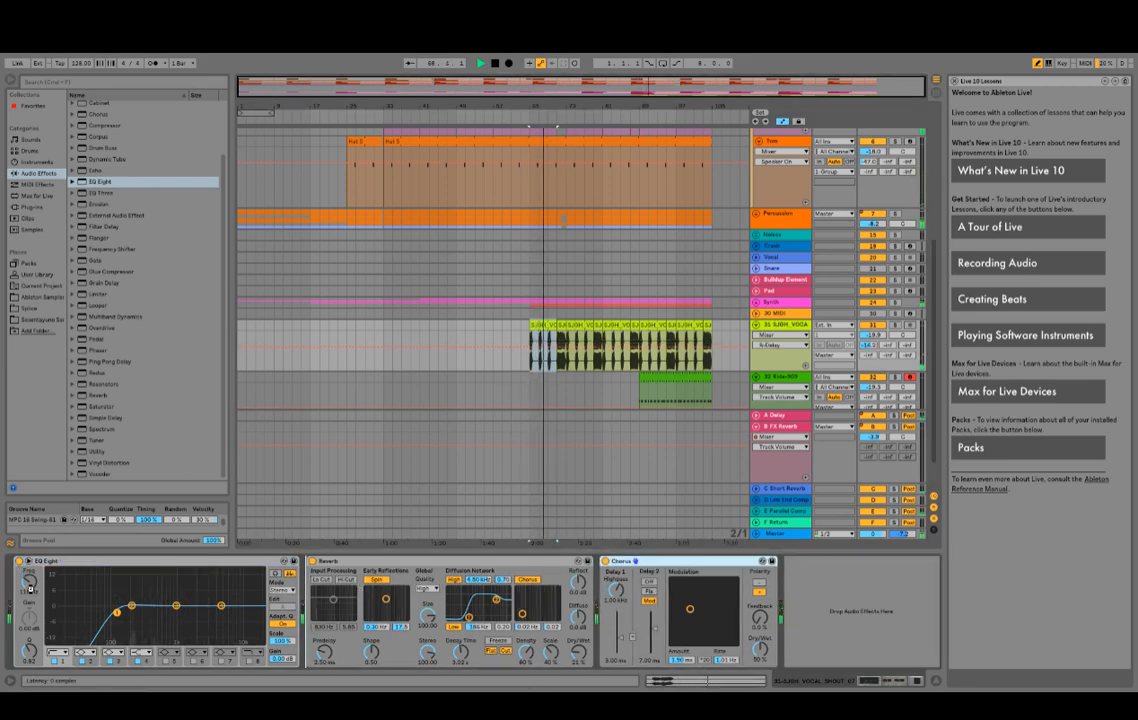
{"action": "left_click_drag", "start_coordinate": [30, 586], "coordinate": [30, 577]}
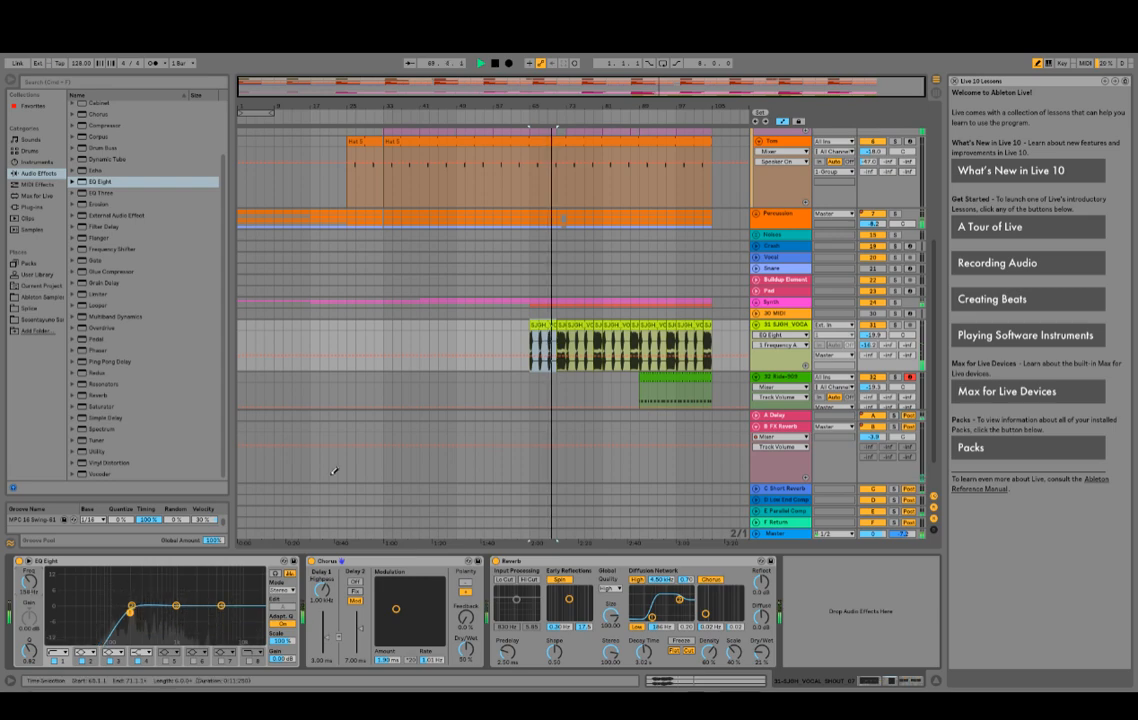
Step: Raise the vocal shout track's volume slightly
{"action": "scroll", "coordinate": [657, 373], "scroll_direction": "up", "scroll_amount": 5}
{"action": "scroll", "coordinate": [657, 373], "scroll_direction": "down", "scroll_amount": 6}
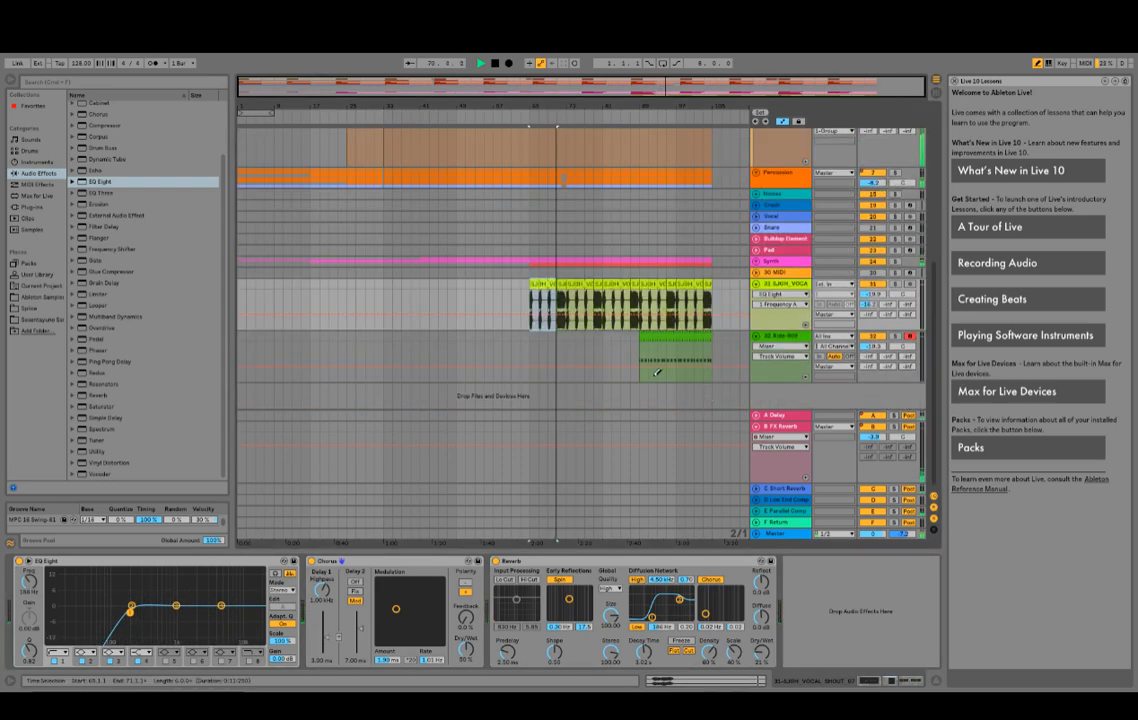
{"action": "scroll", "coordinate": [657, 373], "scroll_direction": "up", "scroll_amount": 5}
{"action": "scroll", "coordinate": [657, 373], "scroll_direction": "down", "scroll_amount": 5}
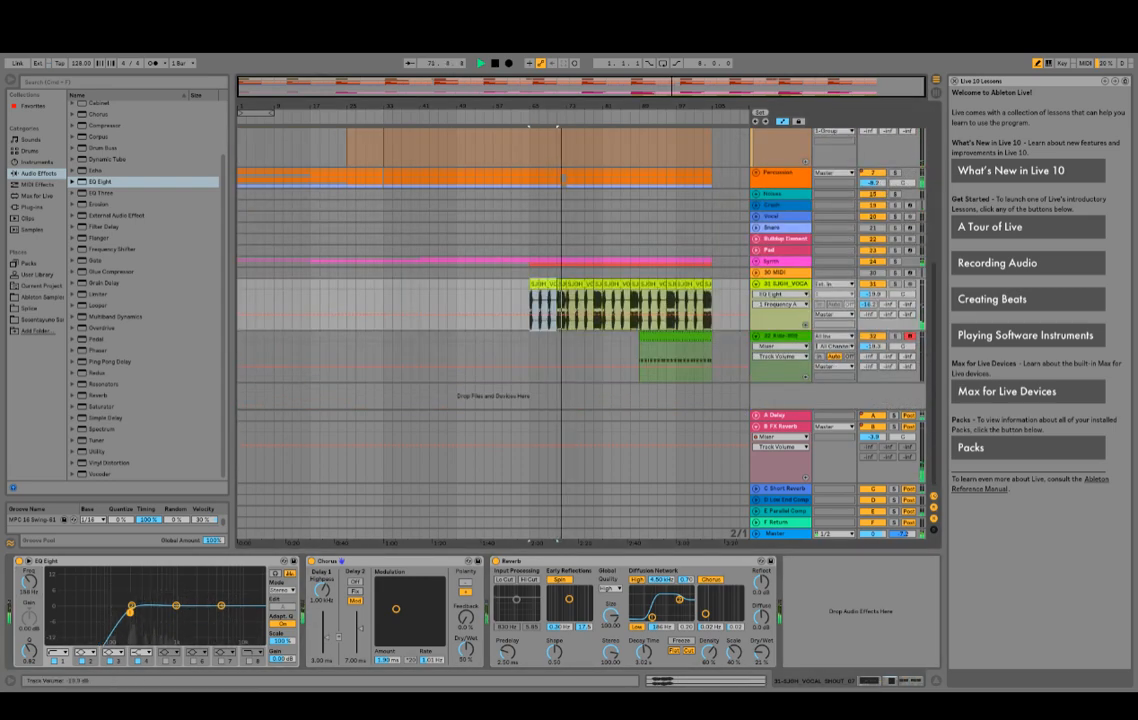
{"action": "left_click_drag", "start_coordinate": [878, 295], "coordinate": [878, 287]}
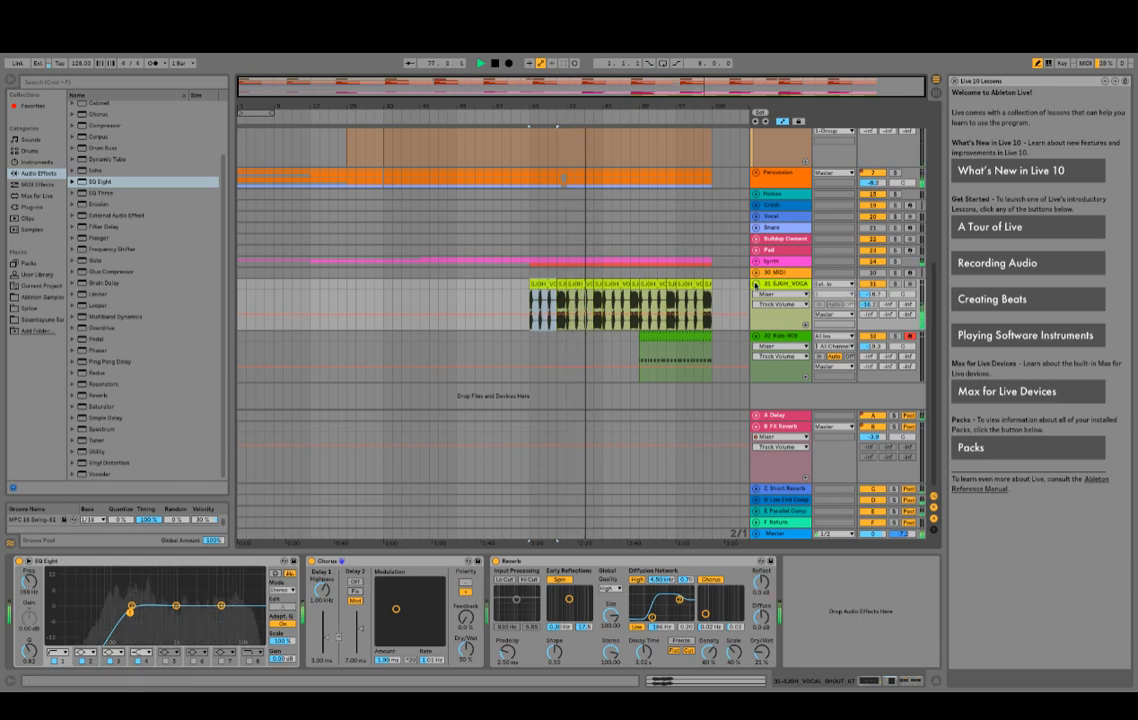
Step: Delete the vocal shout clips between bars 75 and 77 and between bars 79 and 81
{"action": "left_click", "coordinate": [756, 284]}
{"action": "double_click", "coordinate": [576, 285]}
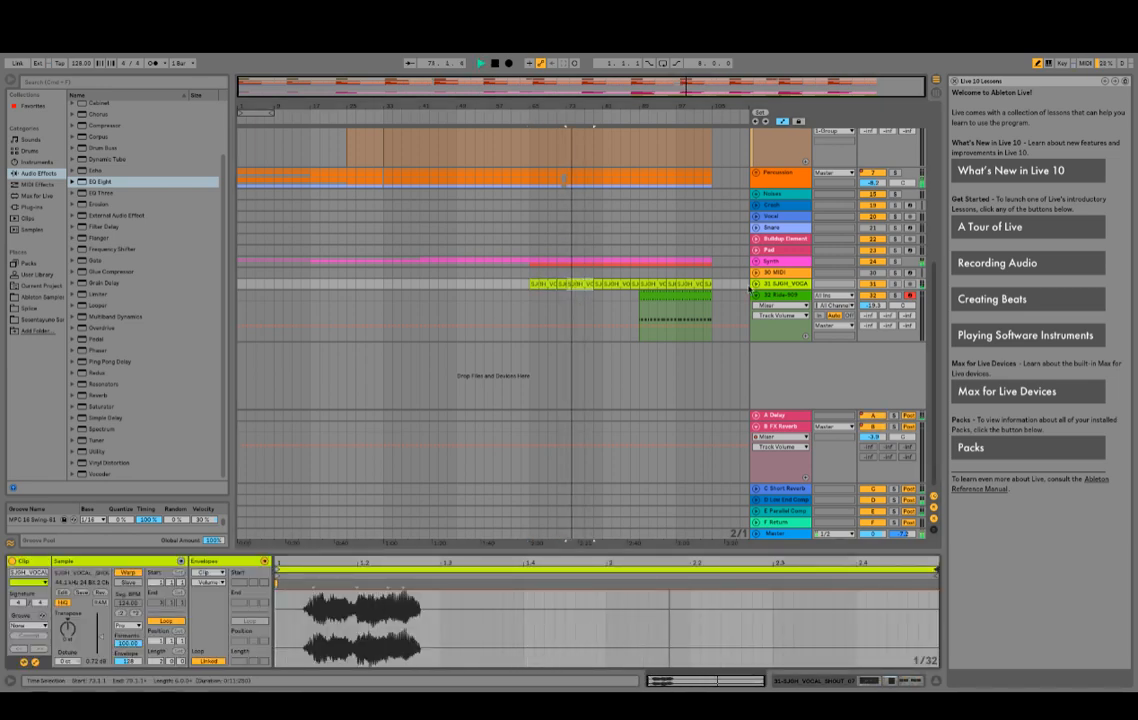
{"action": "left_click", "coordinate": [756, 284]}
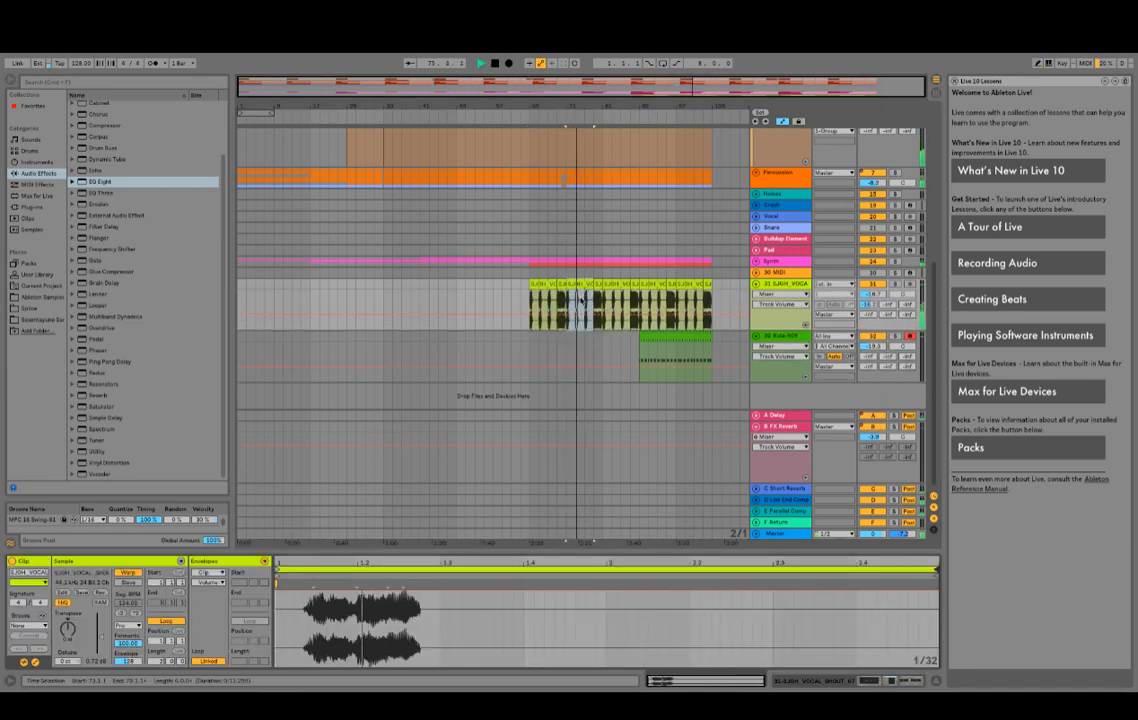
{"action": "left_click", "coordinate": [584, 295]}
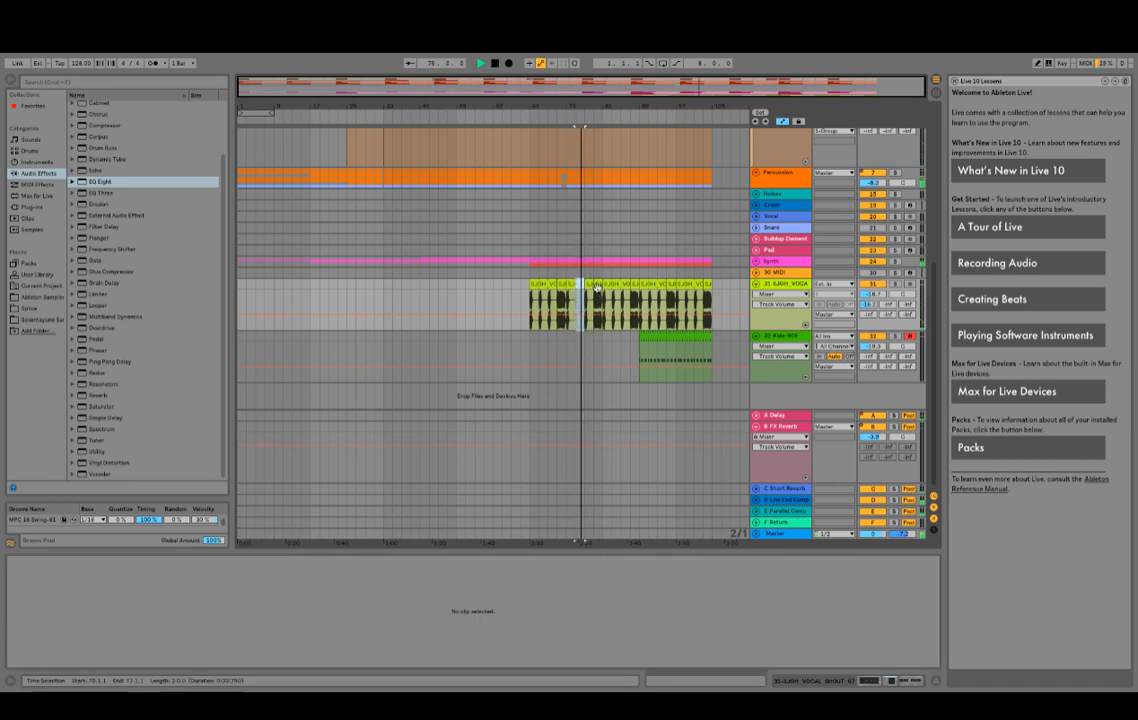
{"action": "left_click", "coordinate": [597, 295]}
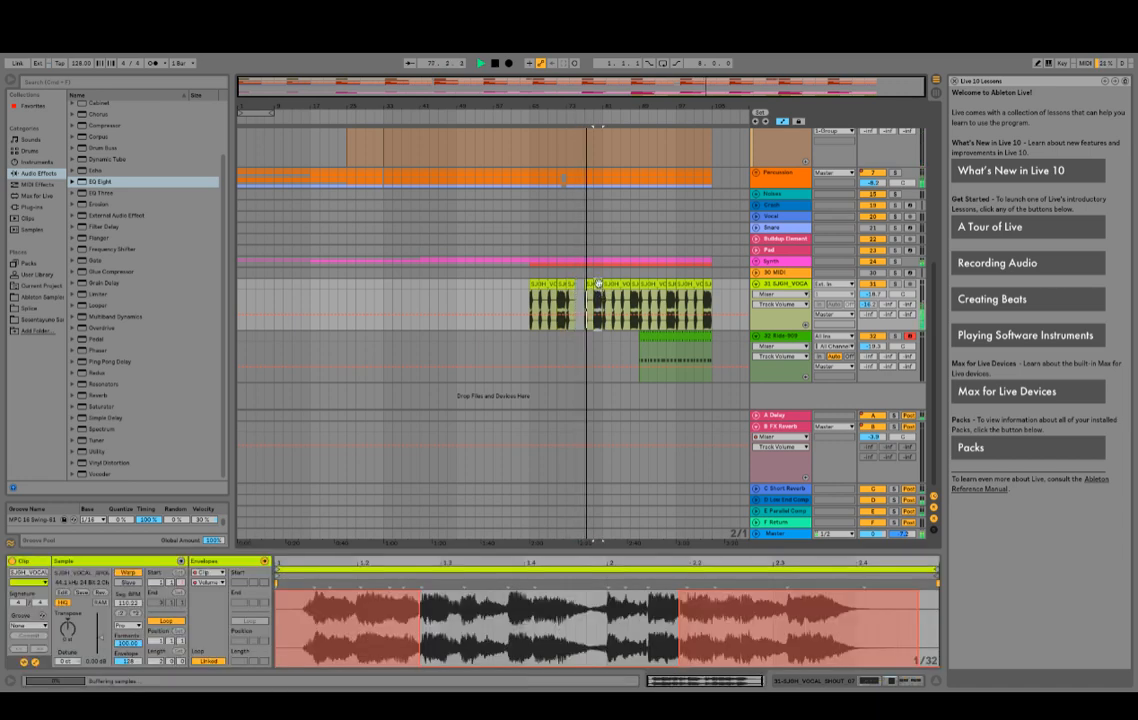
{"action": "key", "text": "Delete"}
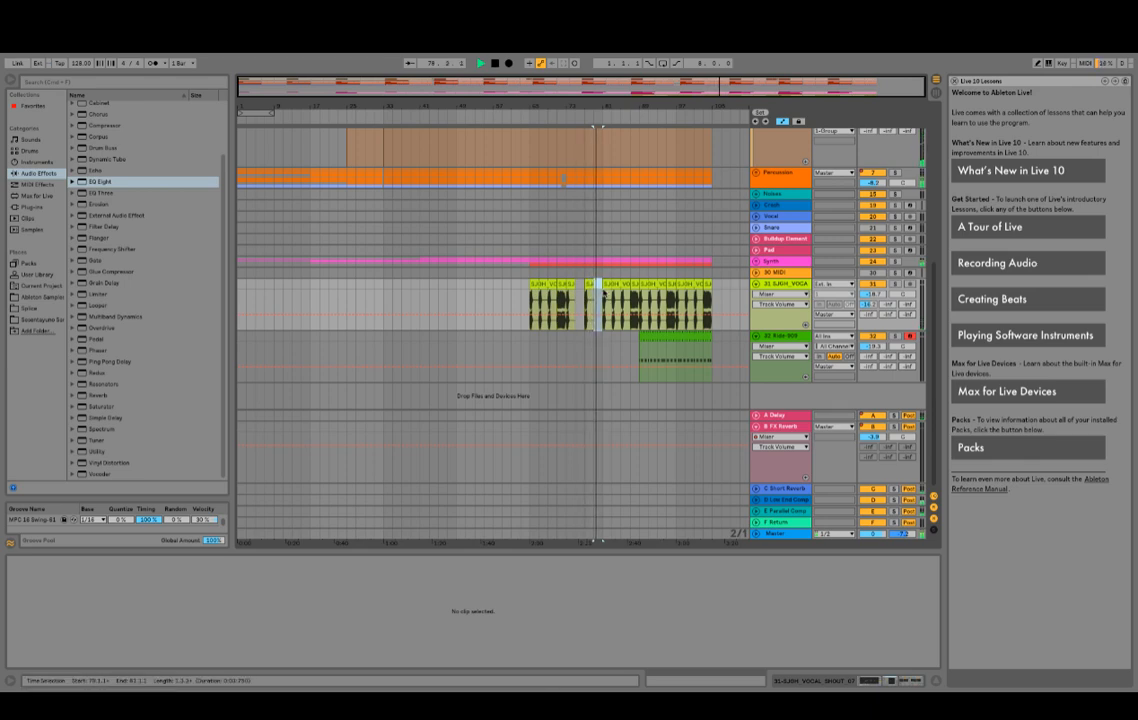
{"action": "key", "text": "ctrl+z"}
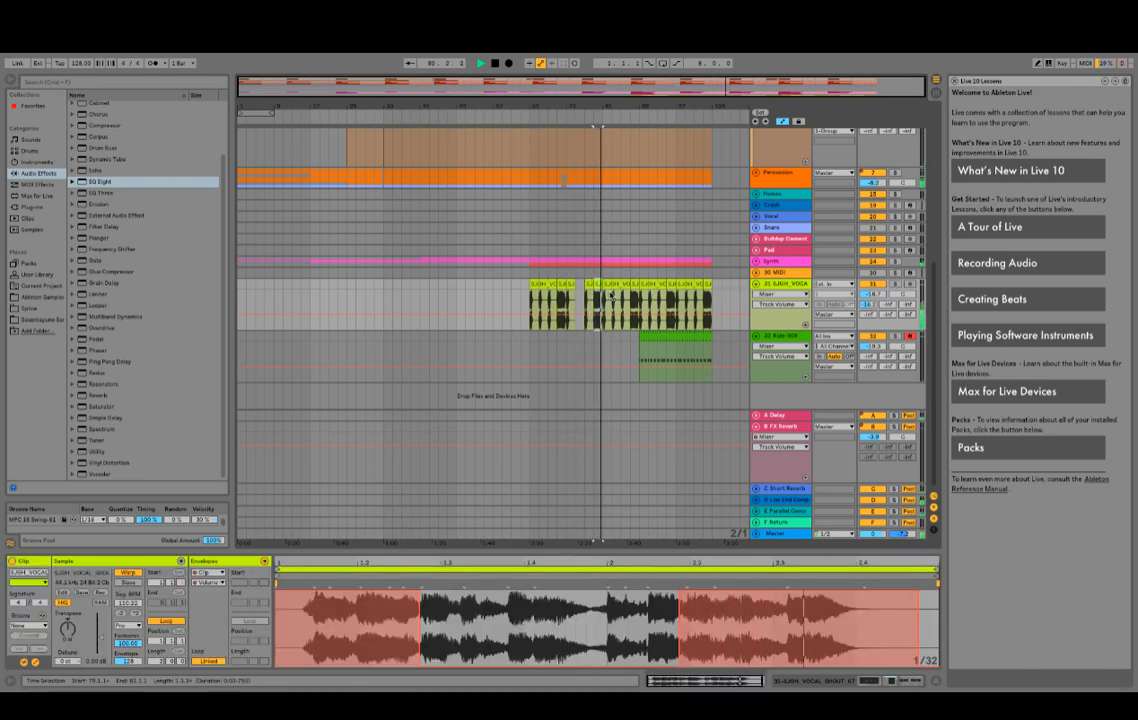
{"action": "key", "text": "Delete"}
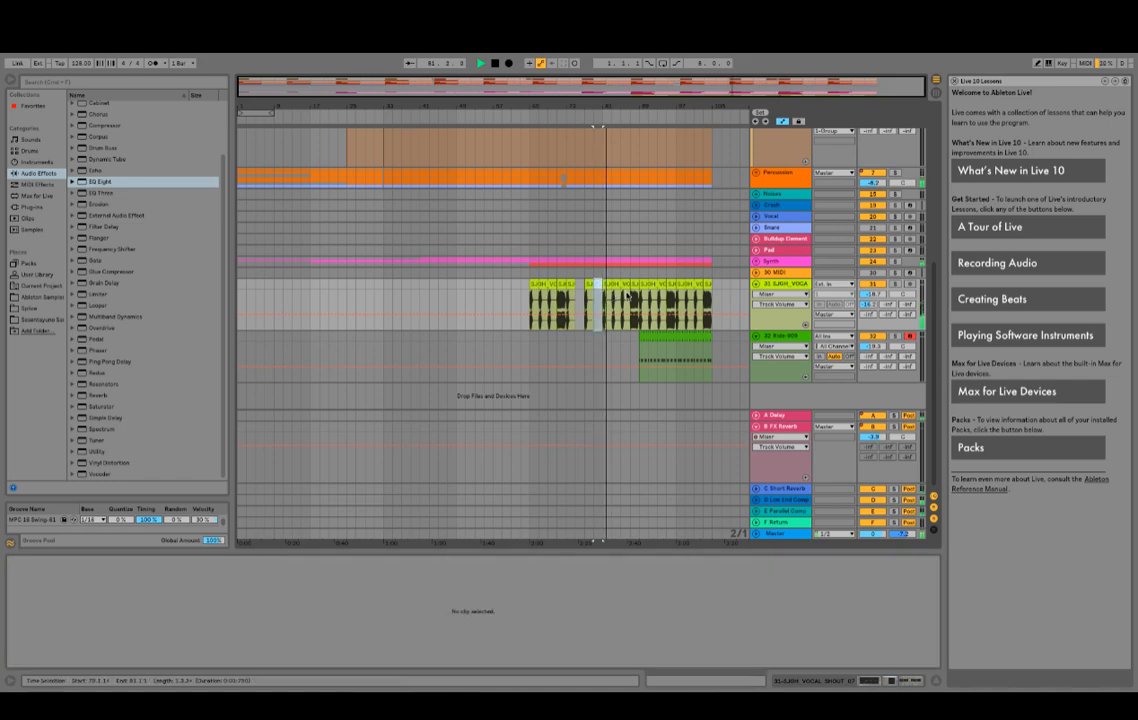
Step: Unfold the Synth group and extend the vocal shout clip at bar 81 back to start at bar 75
{"action": "left_click", "coordinate": [757, 260]}
{"action": "scroll", "coordinate": [760, 270], "scroll_direction": "down", "scroll_amount": 3}
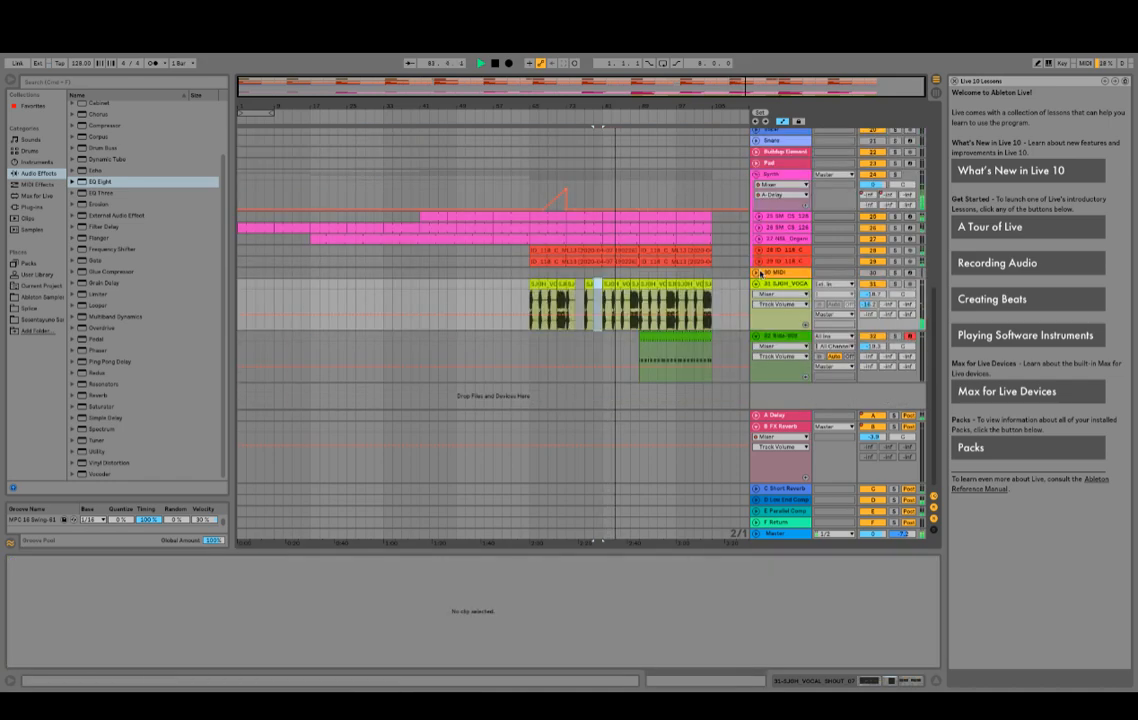
{"action": "left_click_drag", "start_coordinate": [604, 285], "coordinate": [575, 285]}
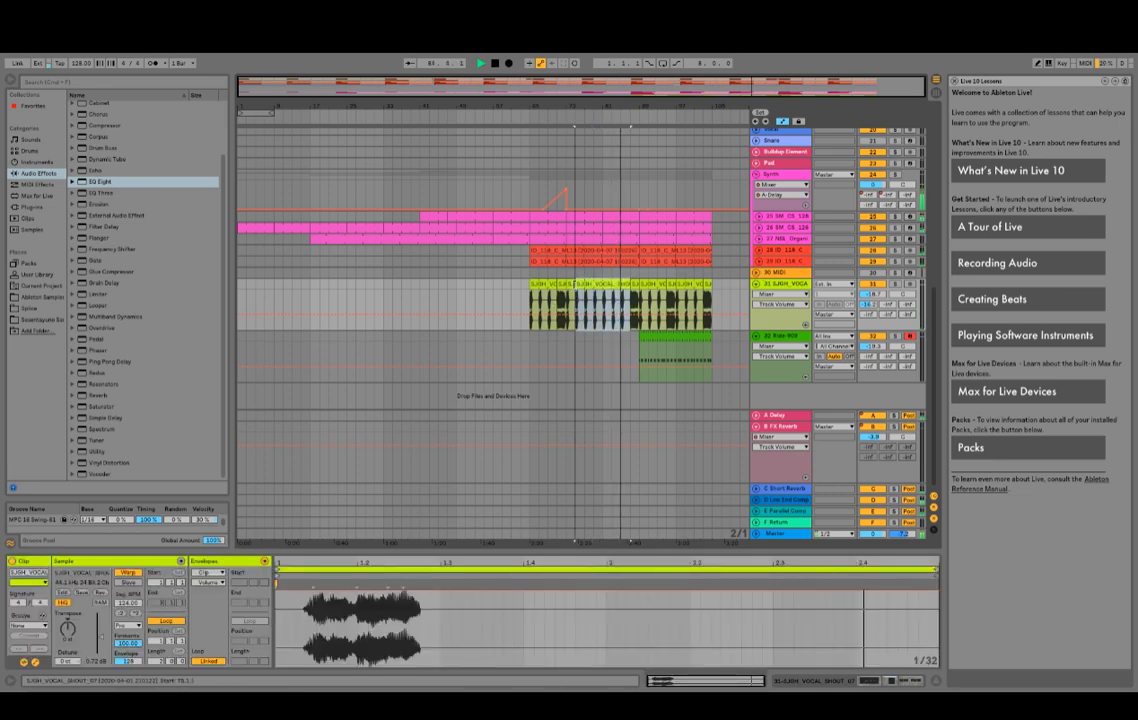
Step: Fold the vocal shout and ride tracks and unfold synth tracks 25 and 26 inside the Synth group
{"action": "scroll", "coordinate": [699, 321], "scroll_direction": "up", "scroll_amount": 10}
{"action": "scroll", "coordinate": [699, 321], "scroll_direction": "down", "scroll_amount": 10}
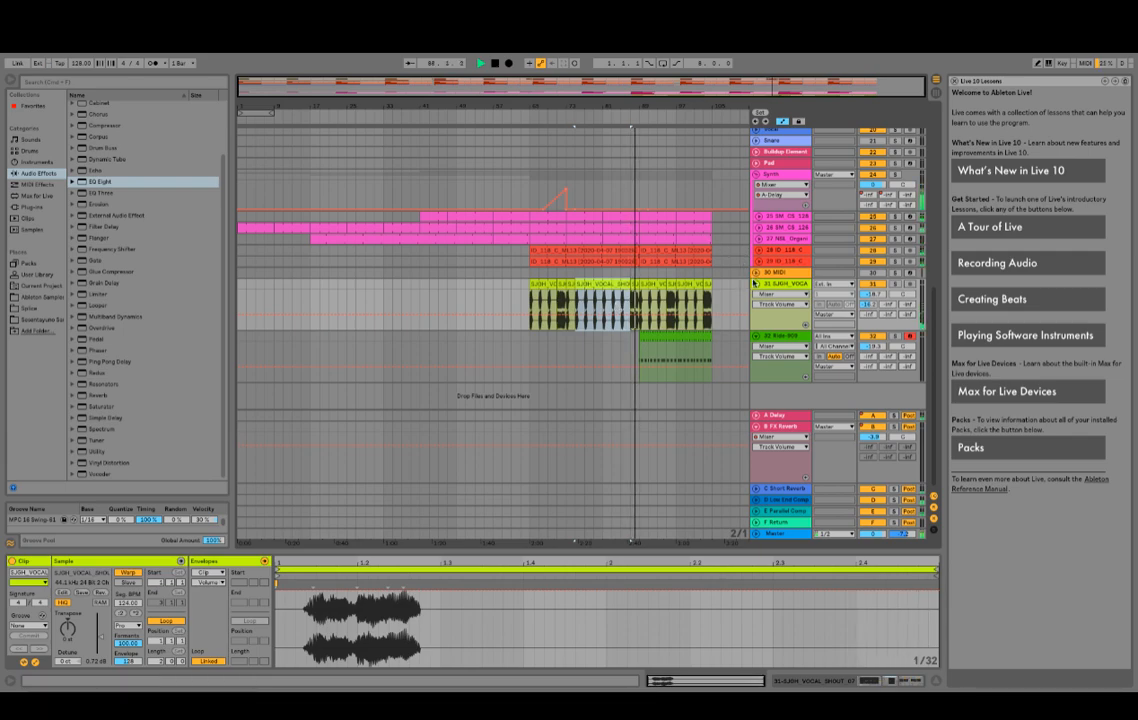
{"action": "left_click", "coordinate": [756, 284]}
{"action": "left_click", "coordinate": [757, 296]}
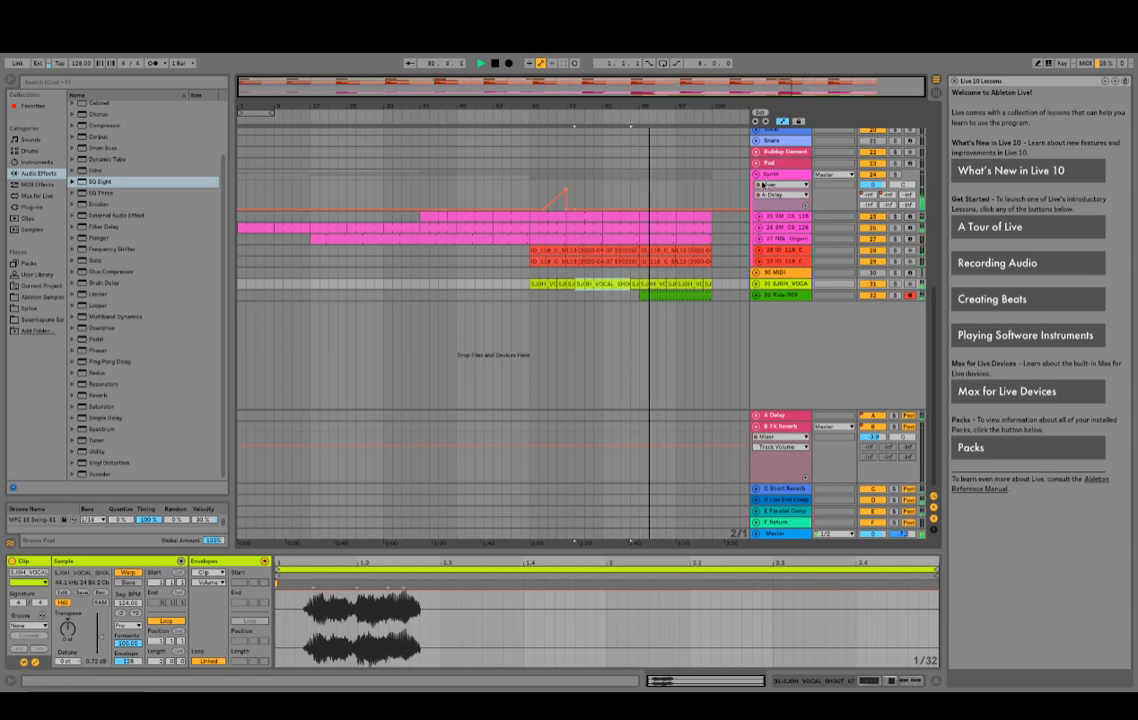
{"action": "left_click", "coordinate": [757, 176]}
{"action": "left_click", "coordinate": [757, 176]}
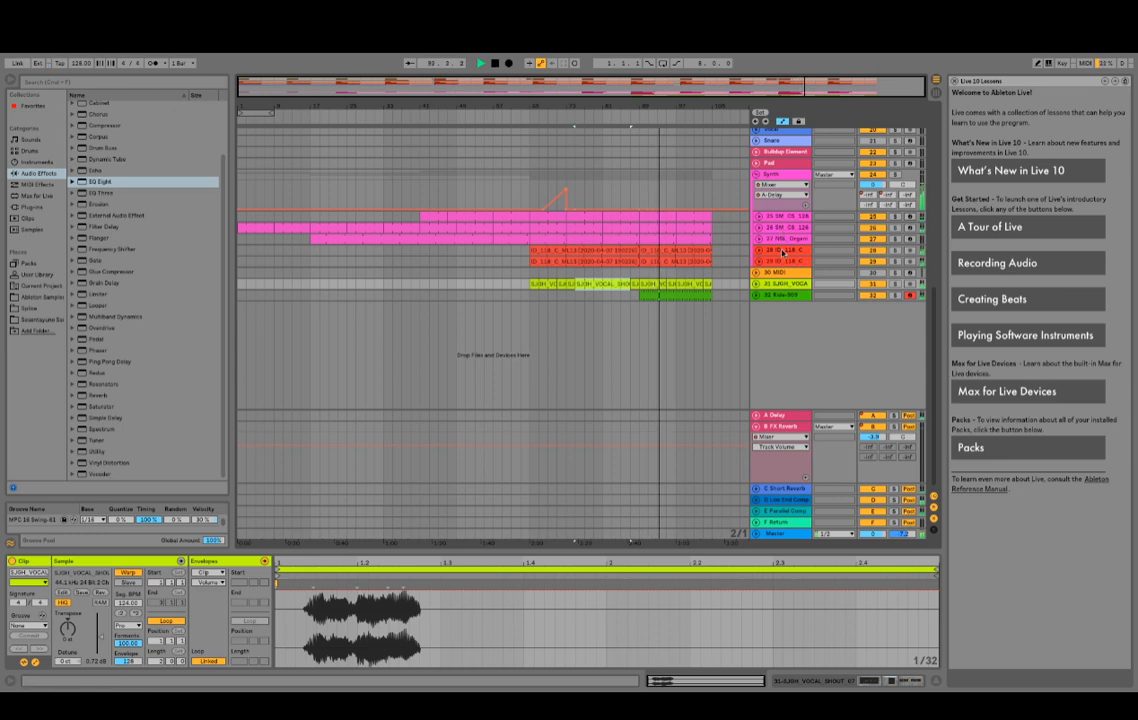
{"action": "left_click", "coordinate": [758, 226]}
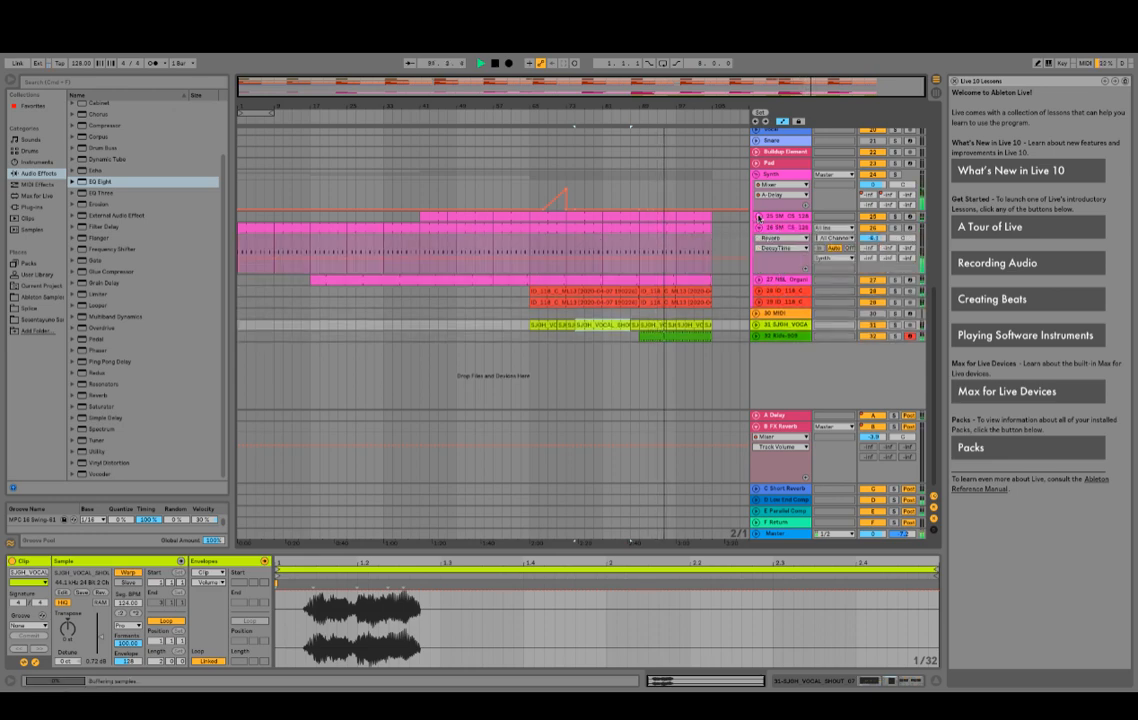
{"action": "left_click", "coordinate": [757, 215]}
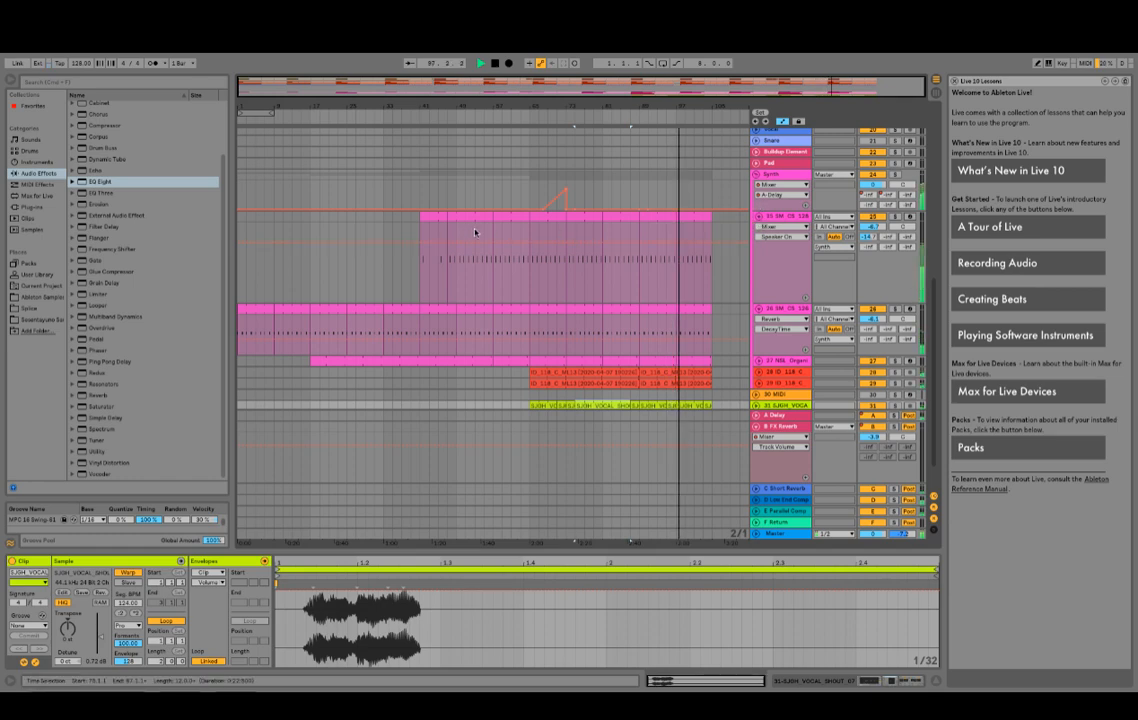
Step: Stop playback and go to the clip starting at bar 47 on synth track 25
{"action": "key", "text": "space"}
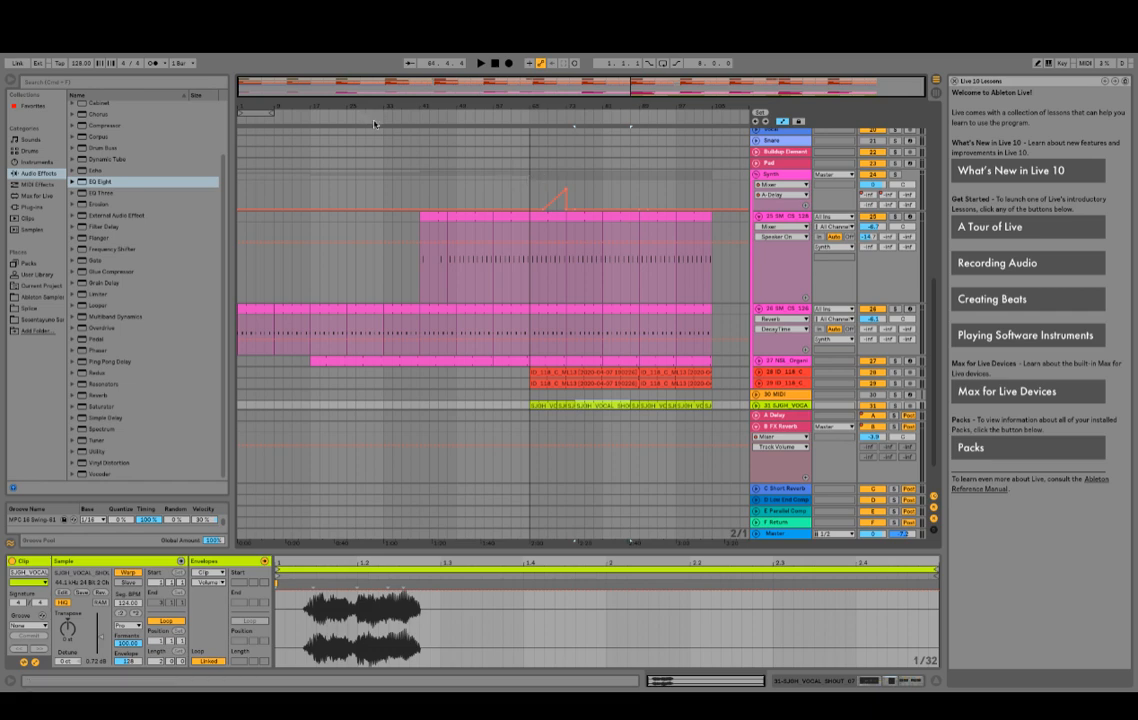
{"action": "scroll", "coordinate": [427, 282], "scroll_direction": "down", "scroll_amount": 3}
{"action": "scroll", "coordinate": [437, 283], "scroll_direction": "up", "scroll_amount": 3}
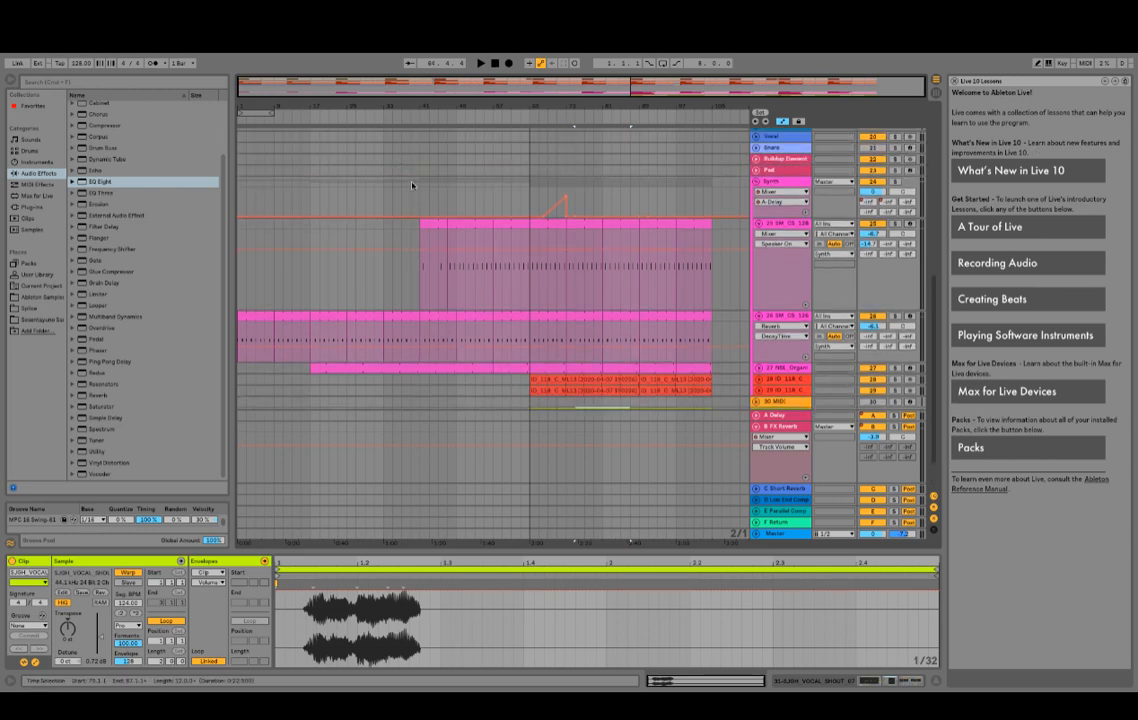
{"action": "scroll", "coordinate": [372, 198], "scroll_direction": "down", "scroll_amount": 2}
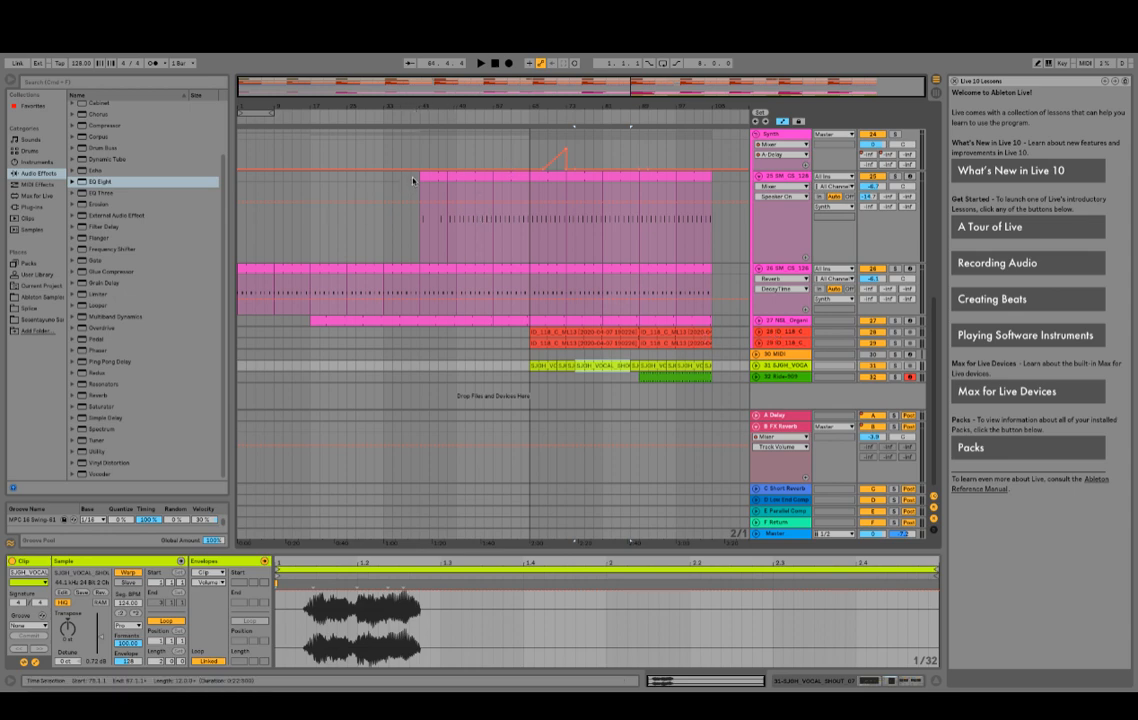
{"action": "left_click", "coordinate": [453, 175]}
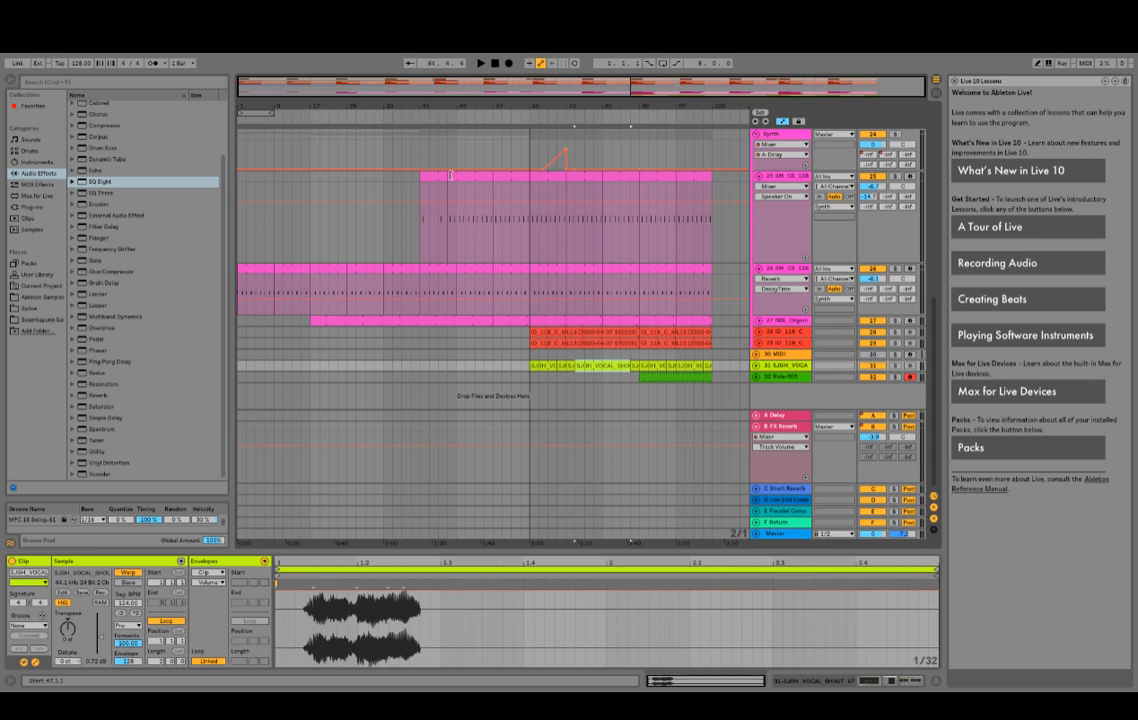